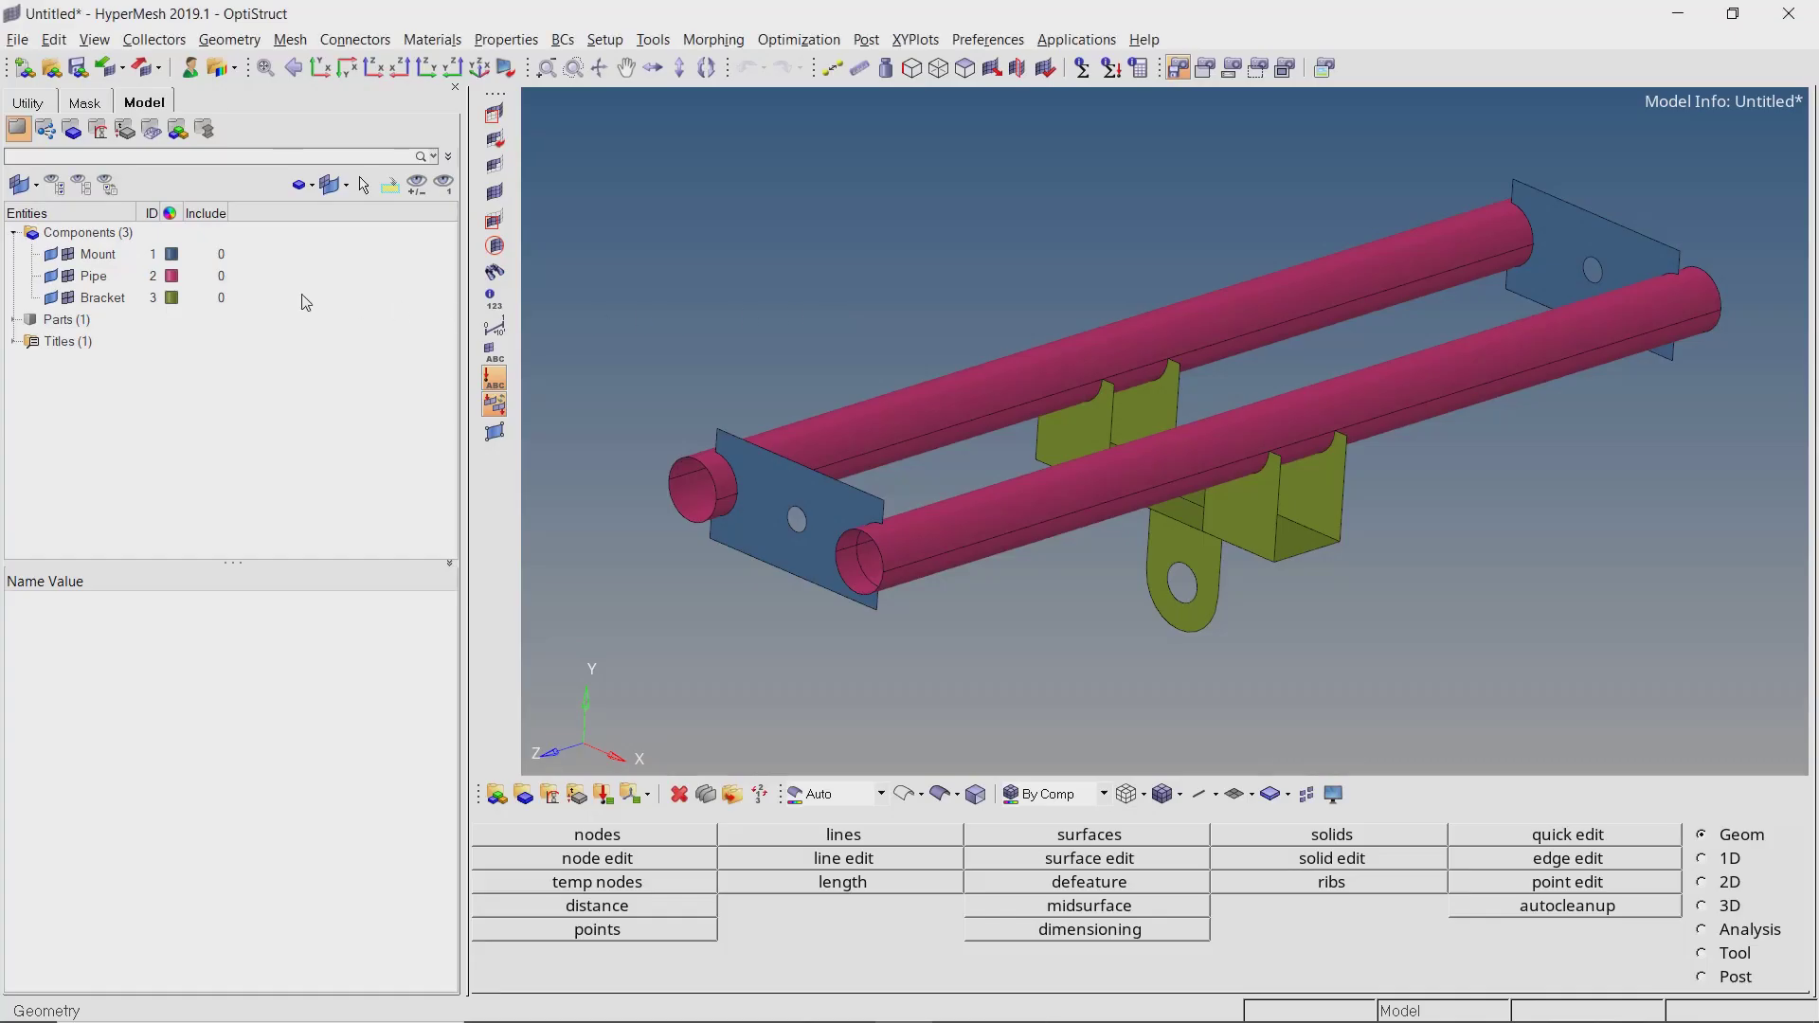
# Hide and show the Mount, Pipe and Bracket components one at a time to identify their geometry.
pyautogui.click(54, 262)
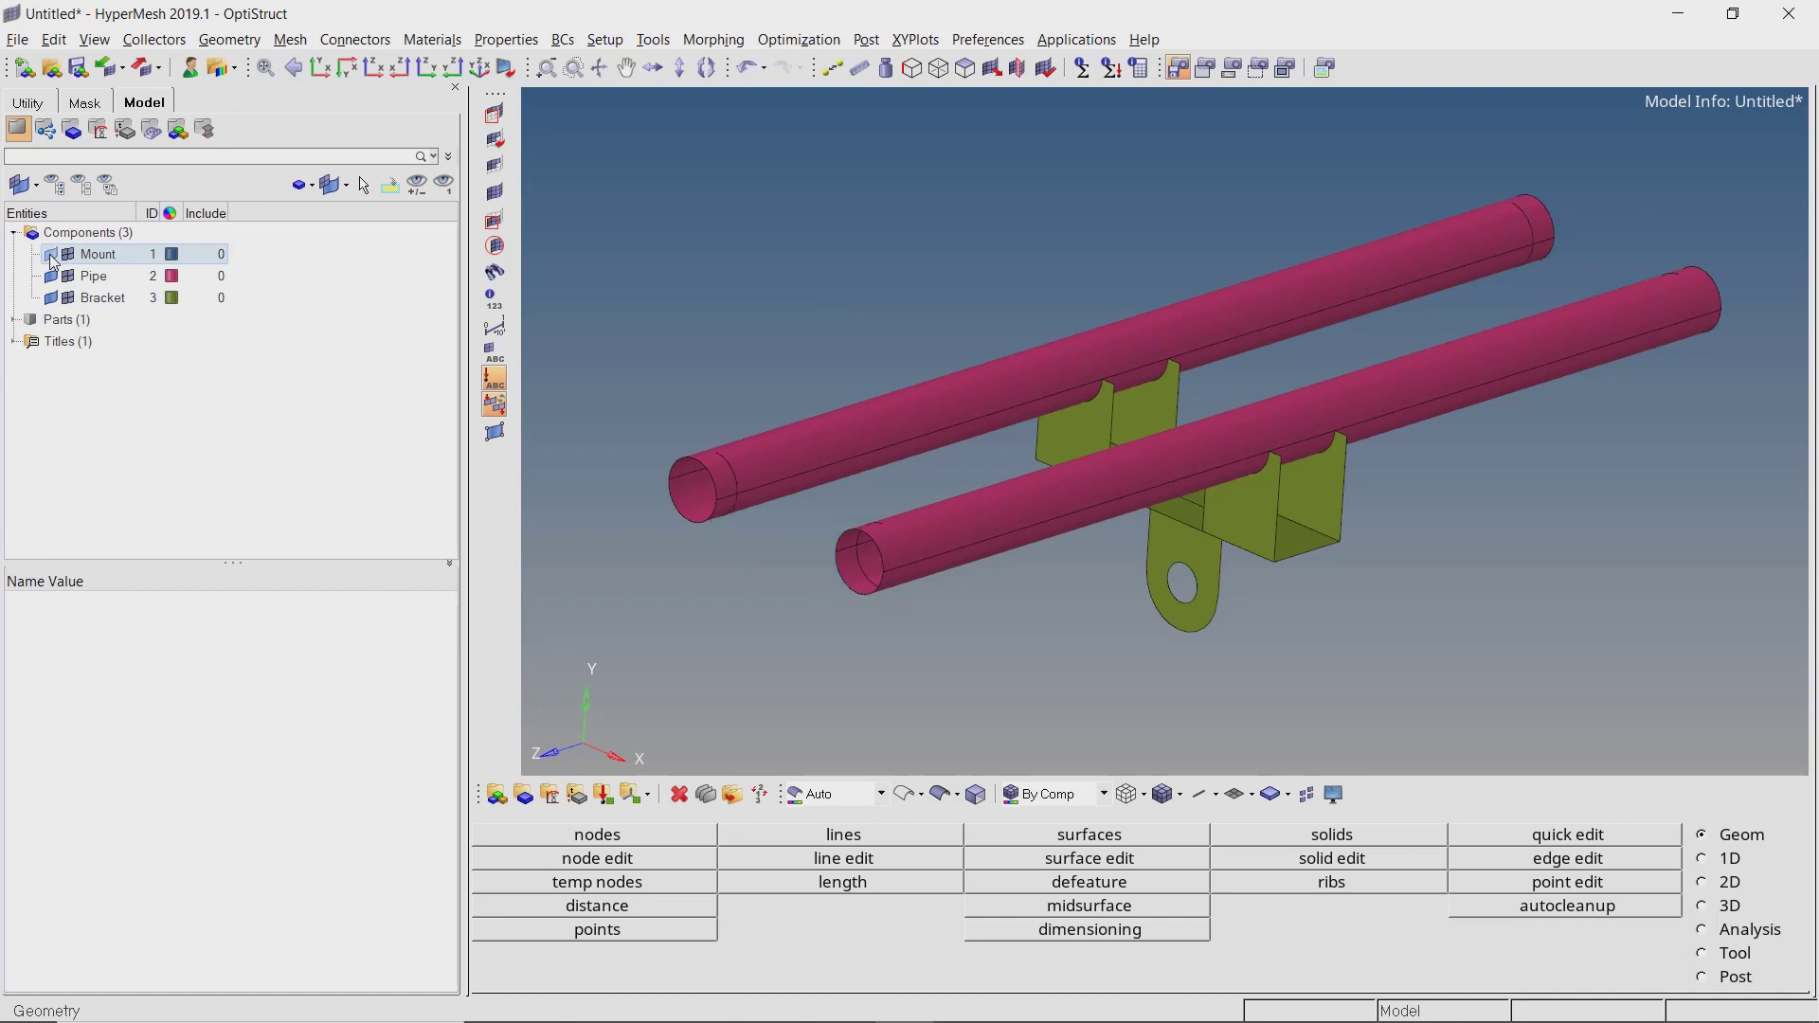
pyautogui.click(54, 261)
pyautogui.click(52, 277)
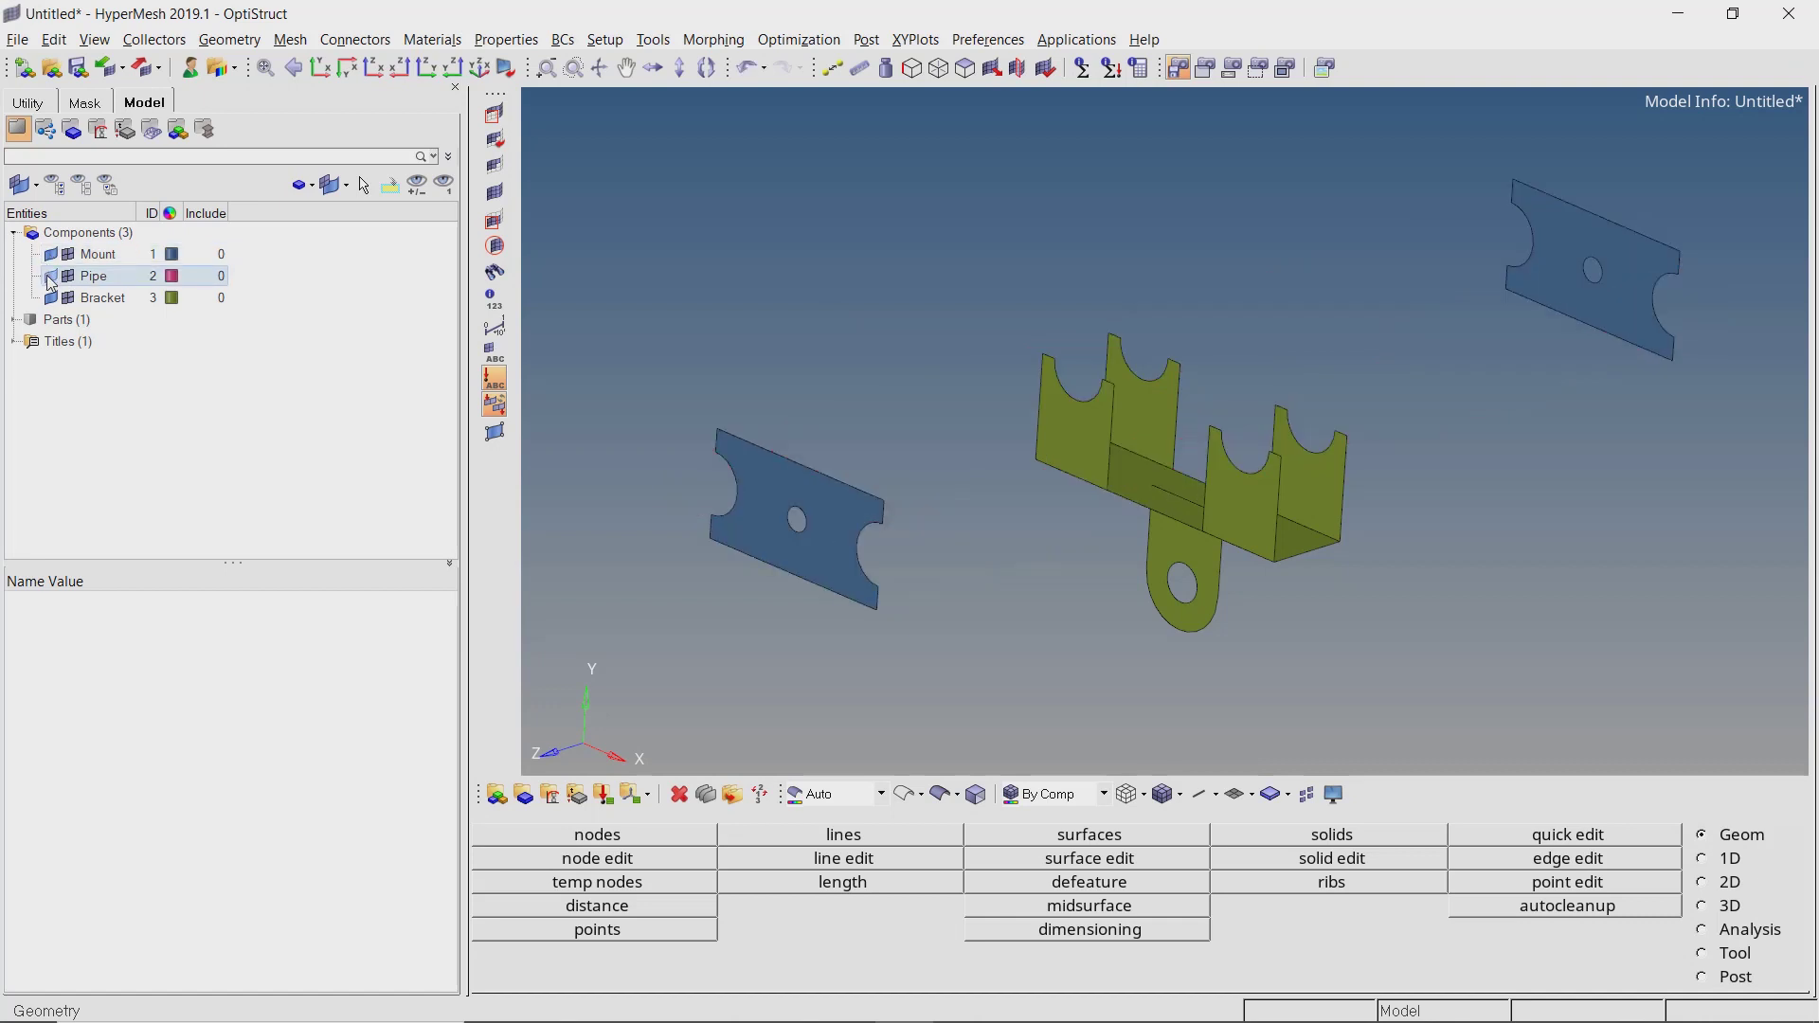
pyautogui.click(52, 278)
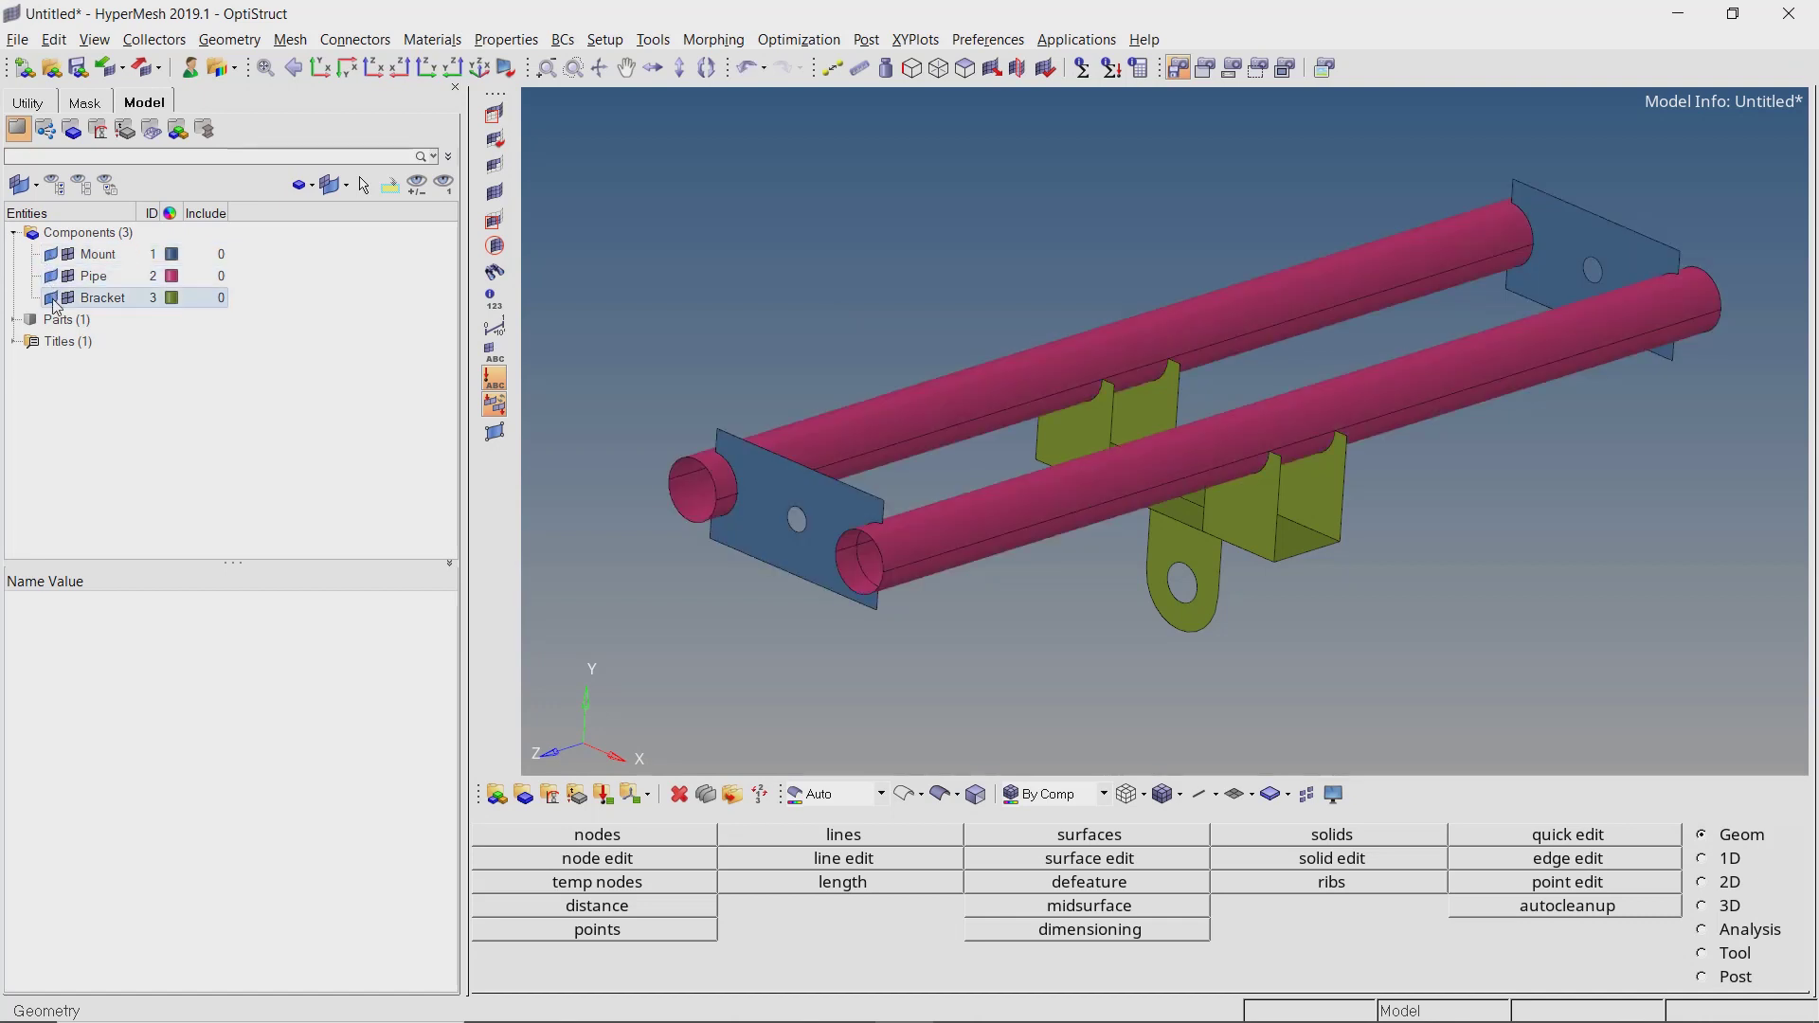
pyautogui.click(54, 299)
pyautogui.click(54, 299)
# Create a material named steel.
pyautogui.click(14, 235)
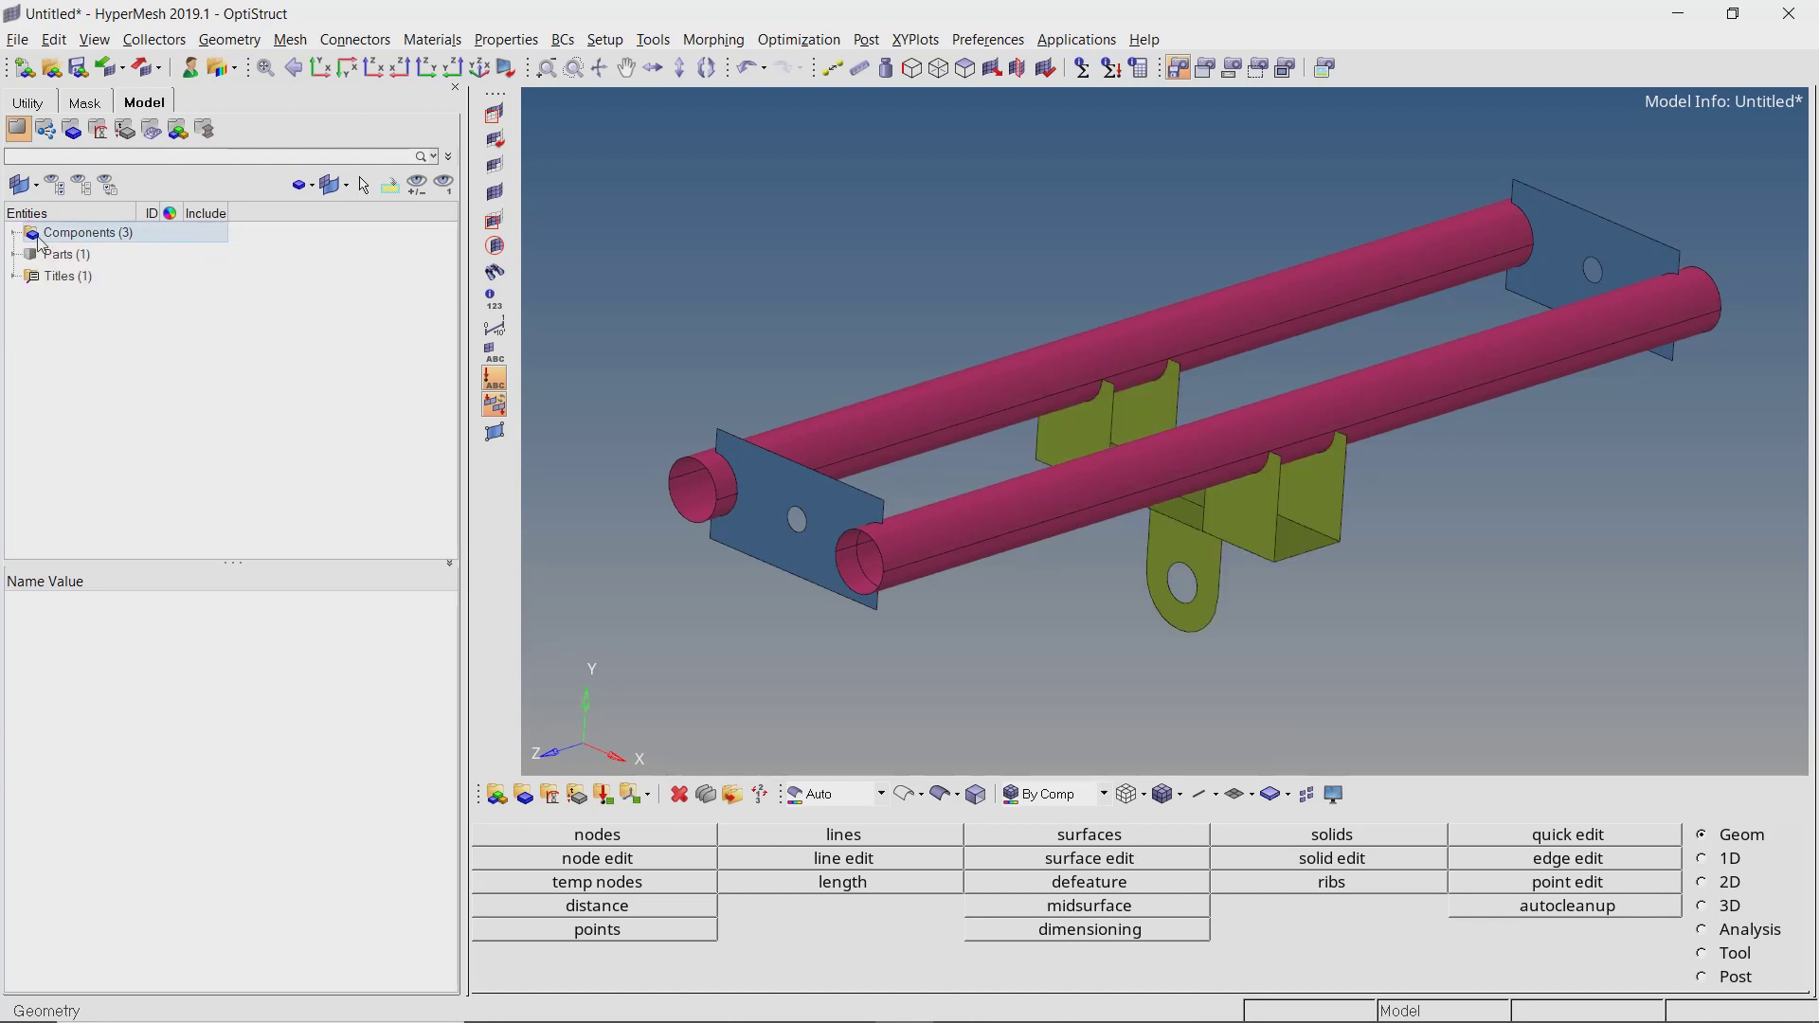
pyautogui.rightClick(327, 262)
pyautogui.moveTo(419, 274)
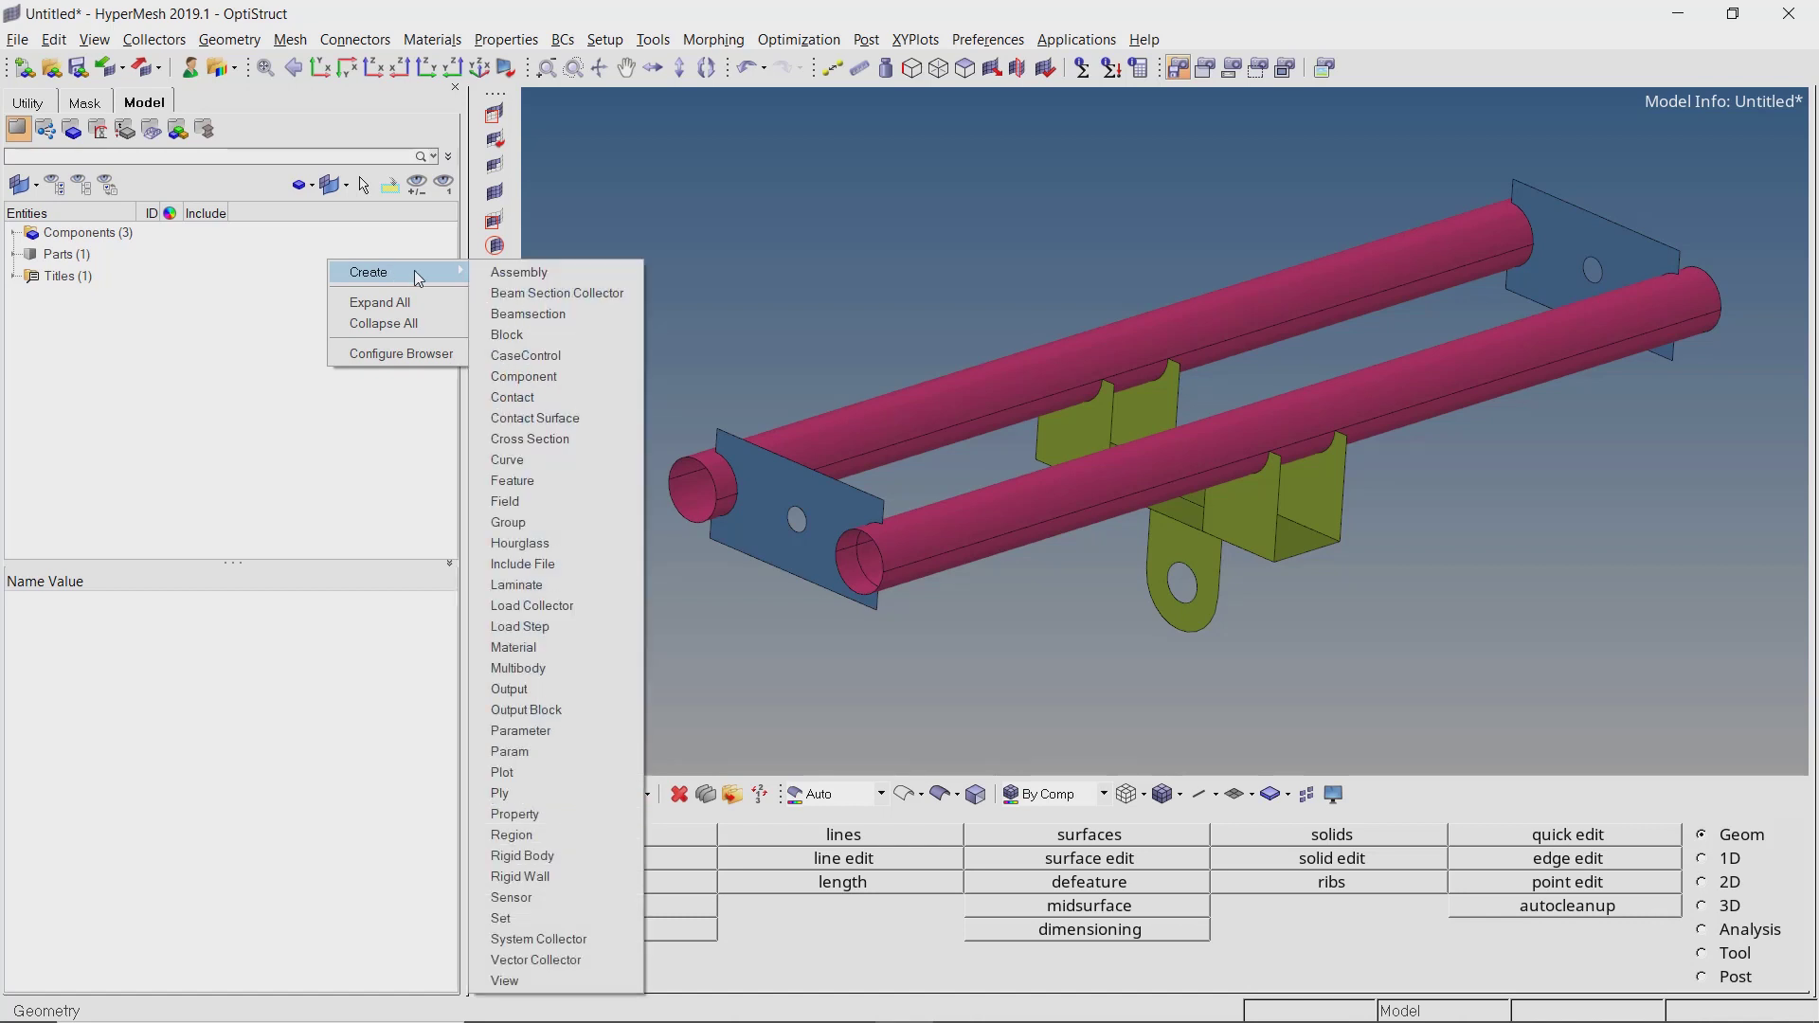
pyautogui.click(594, 658)
pyautogui.write('steel')
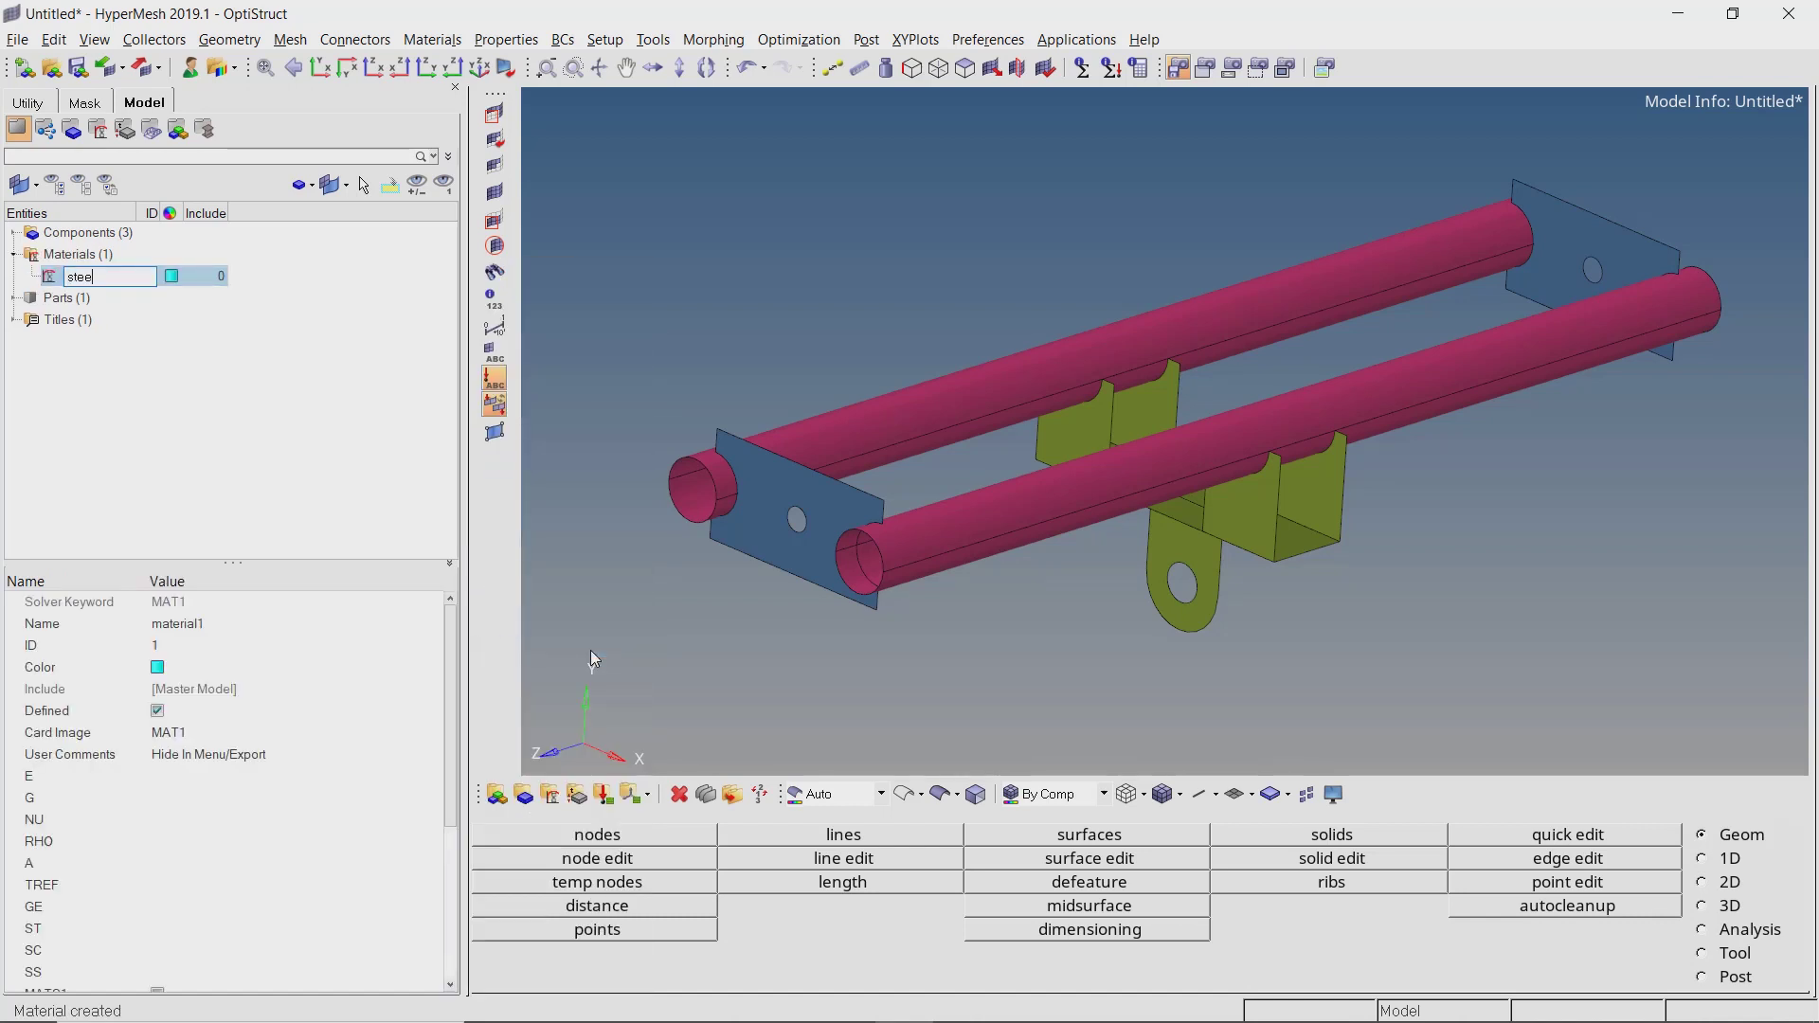
pyautogui.press('Return')
# Set the steel material's E to 210000.0, G to 80769.2, NU to 0.3 and RHO to 7.85e-09.
pyautogui.click(389, 775)
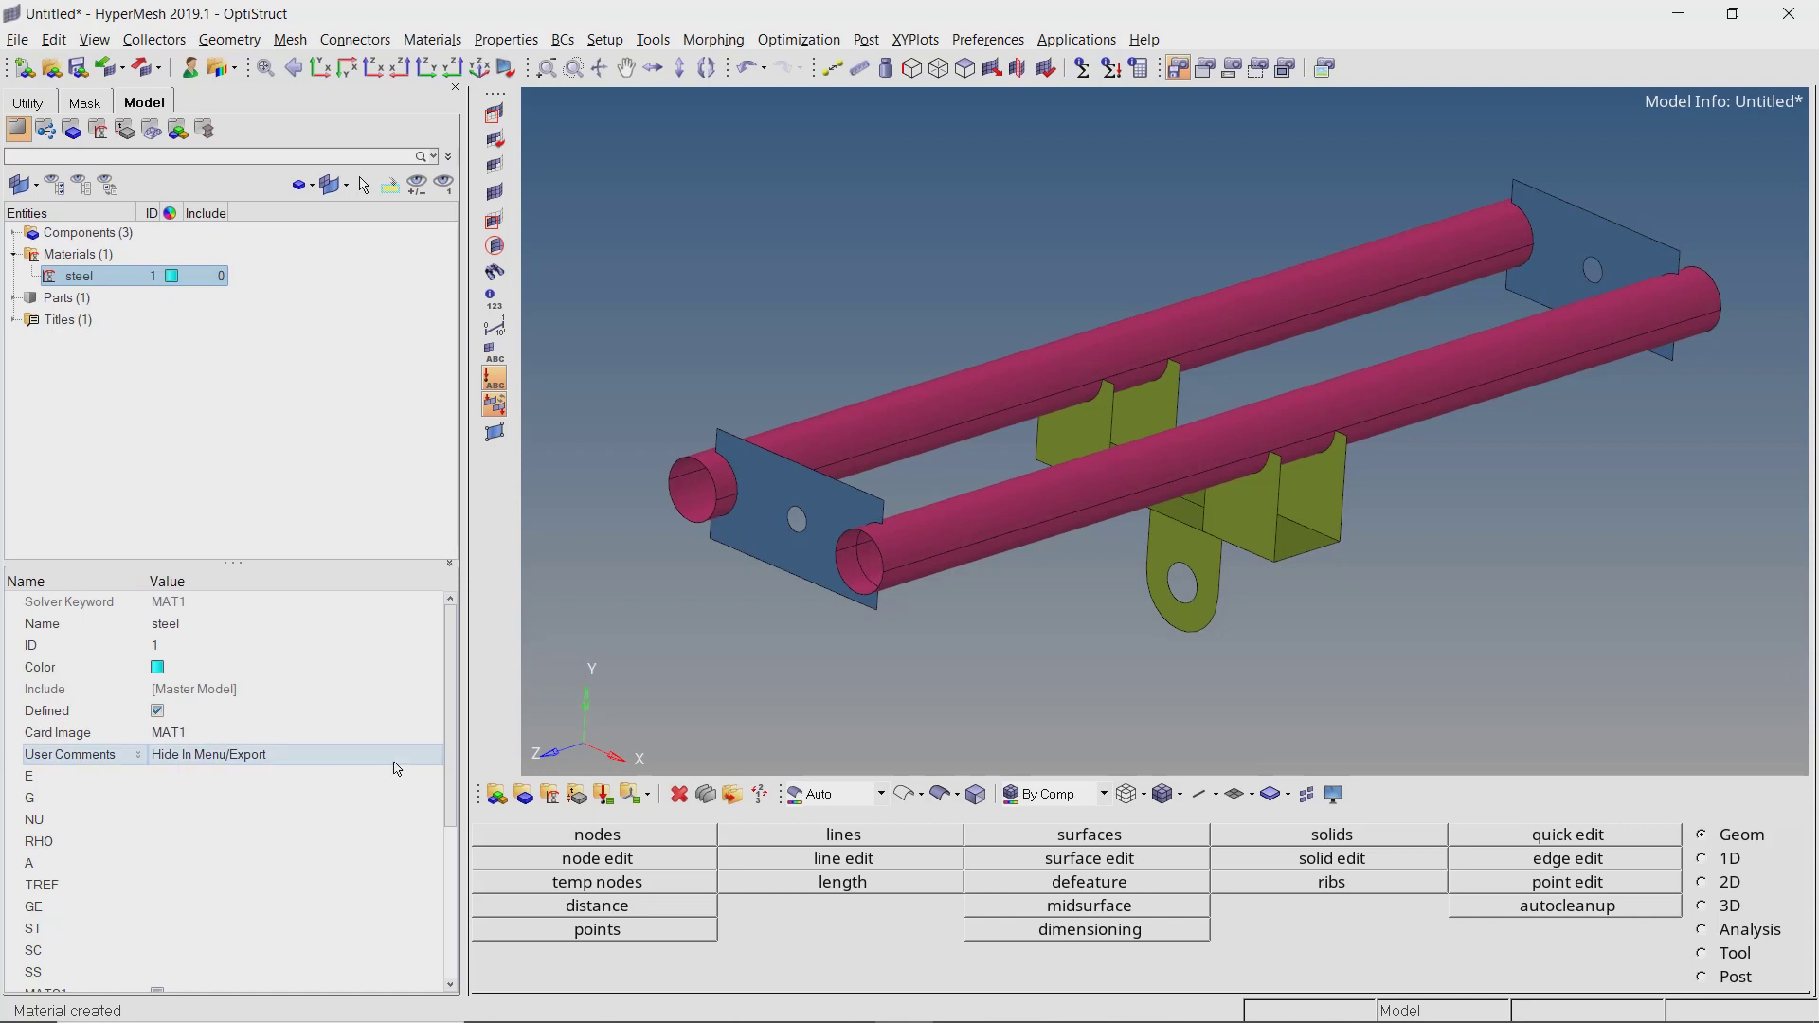
pyautogui.write('210000.0')
pyautogui.click(393, 799)
pyautogui.write('80769.2')
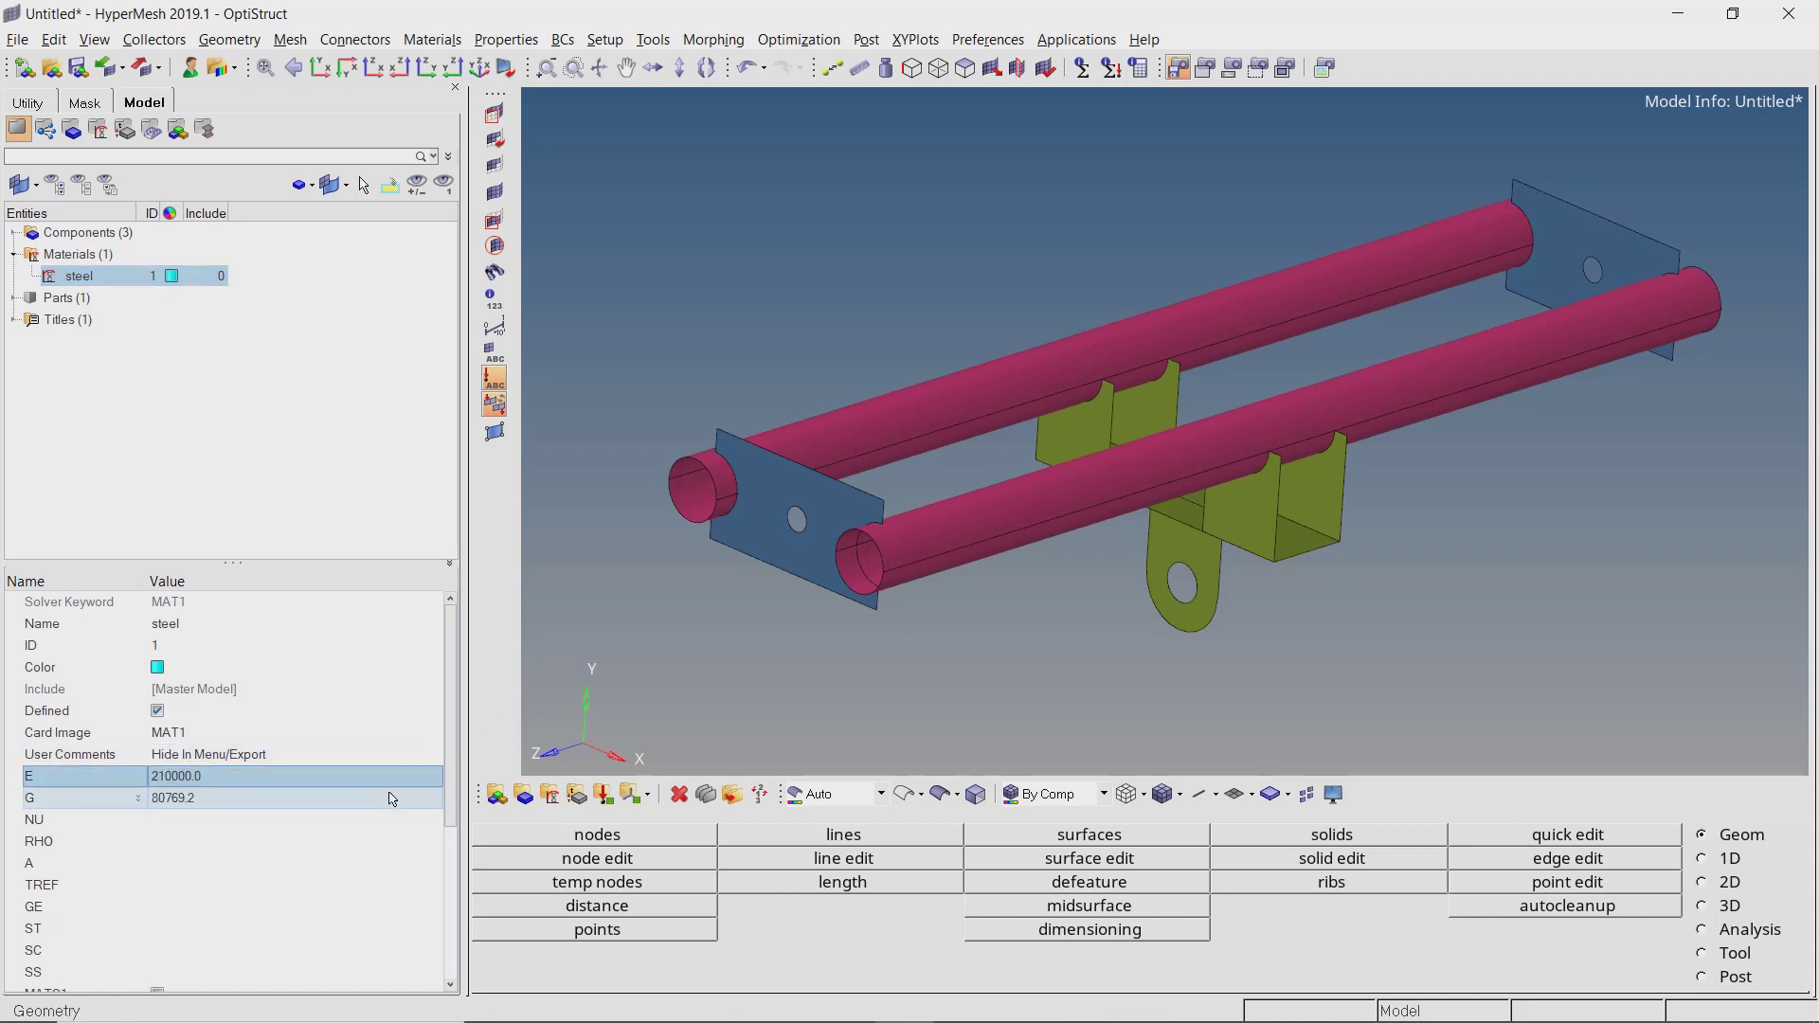
pyautogui.click(398, 820)
pyautogui.write('0.3')
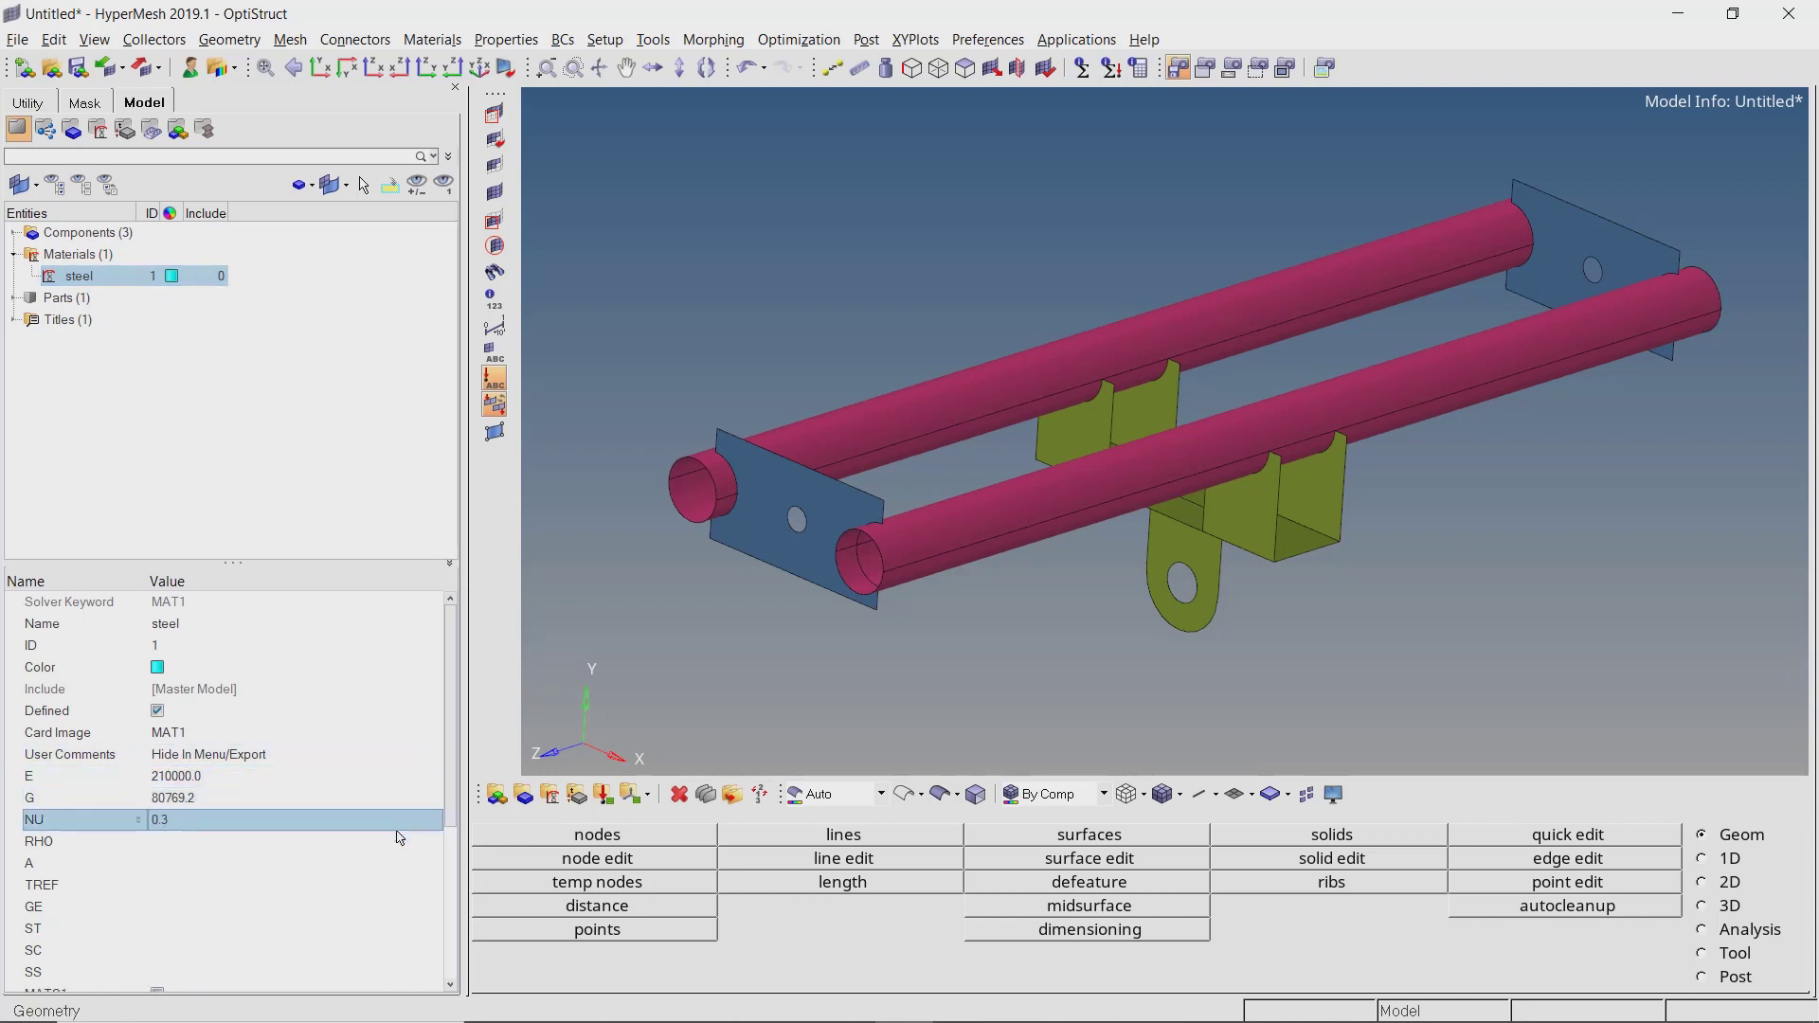
pyautogui.click(400, 841)
pyautogui.write('7.85e-09')
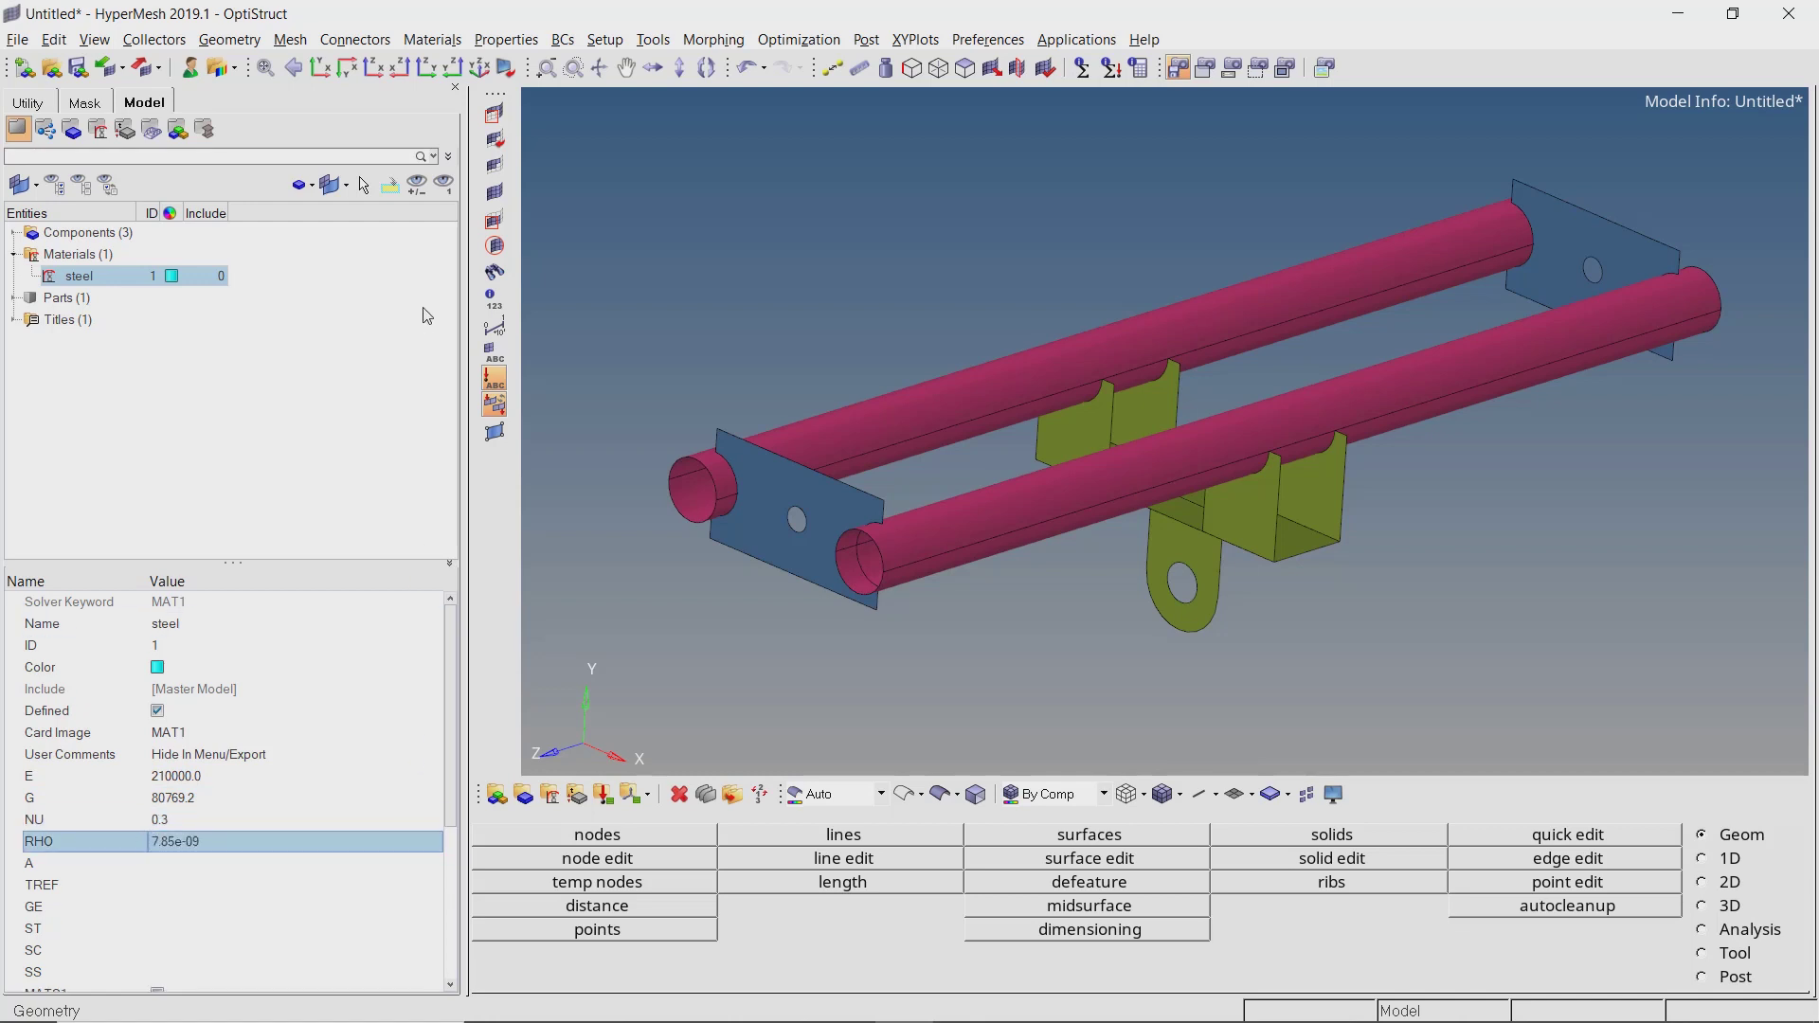
# Create a property named 2.5.
pyautogui.rightClick(424, 252)
pyautogui.moveTo(485, 267)
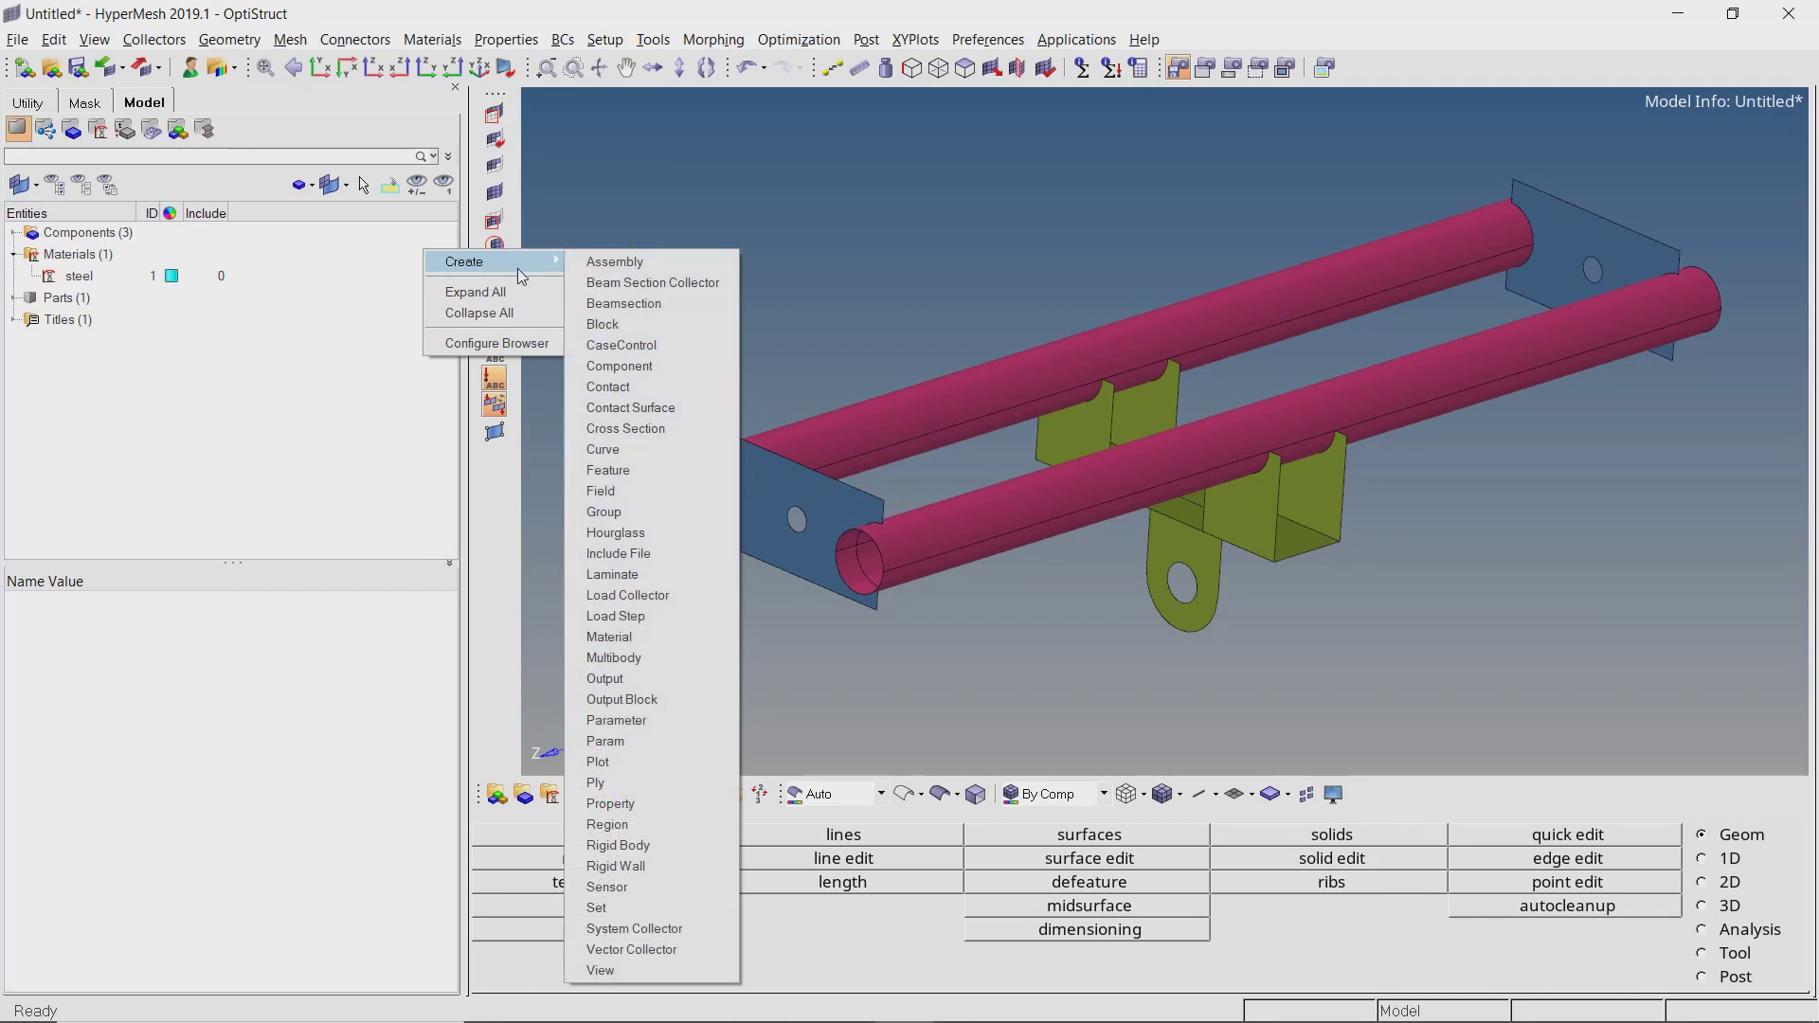
pyautogui.click(611, 805)
pyautogui.write('2.5')
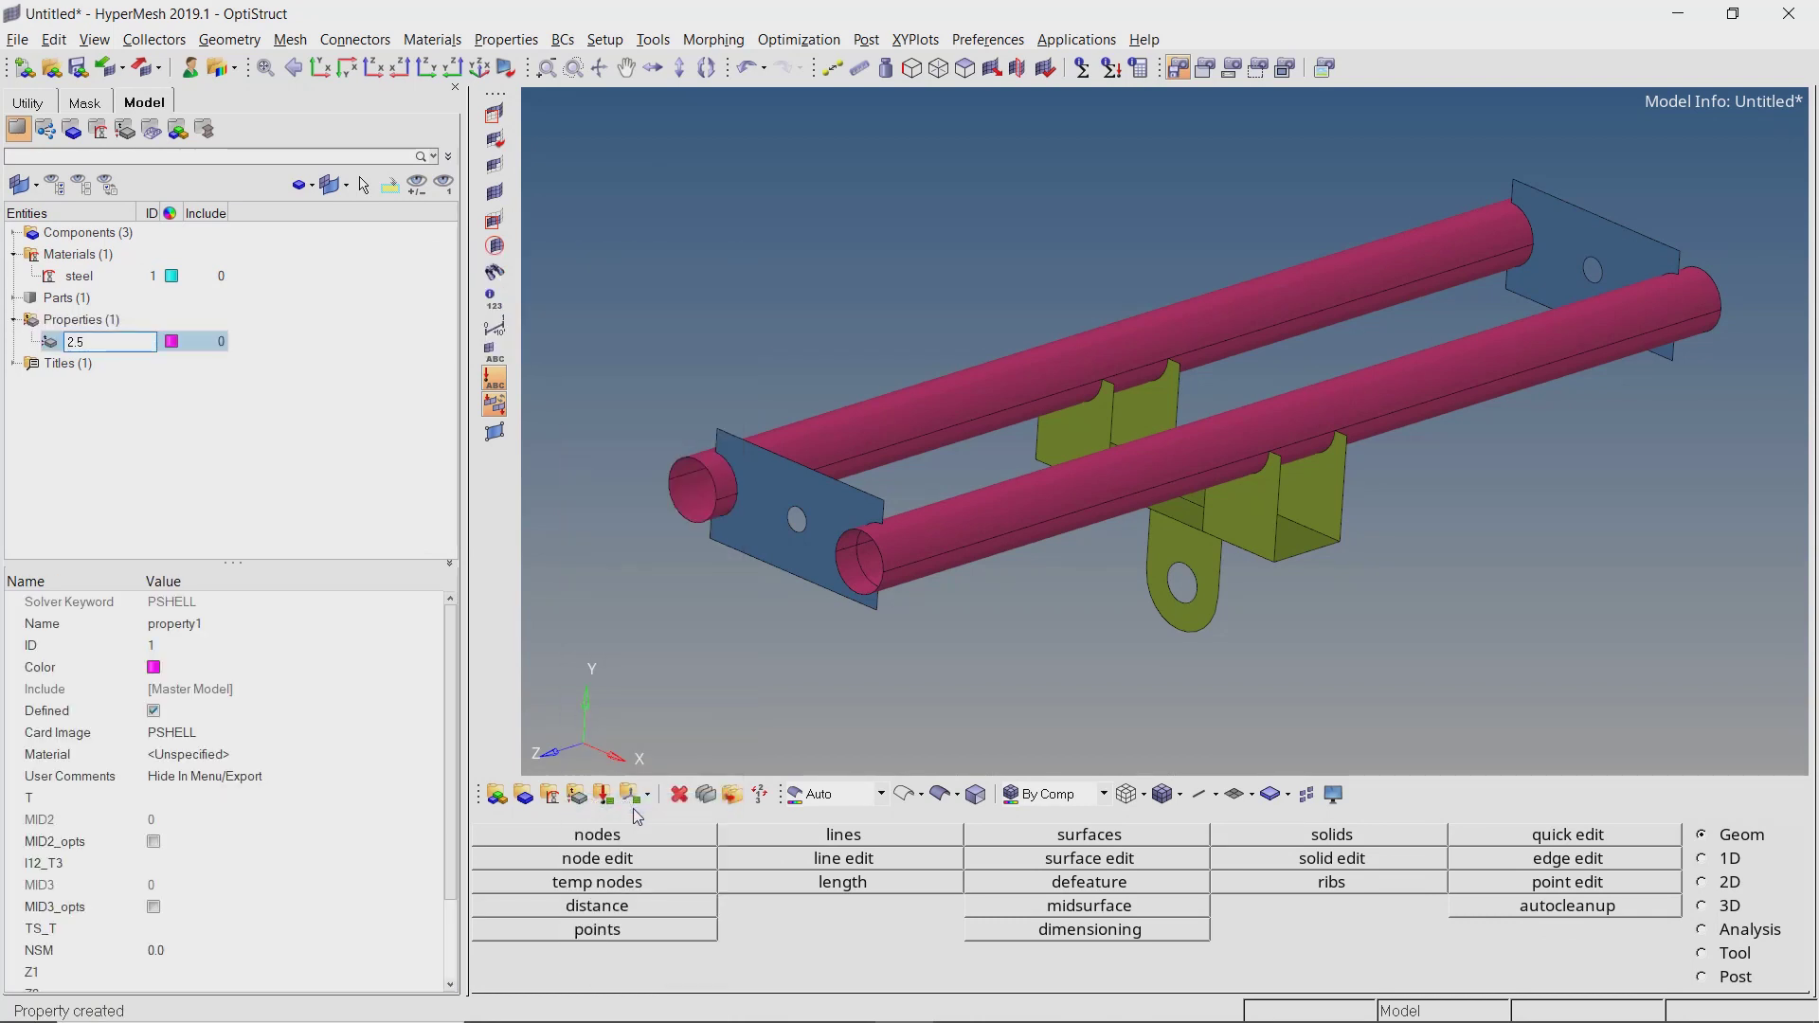
pyautogui.press('Return')
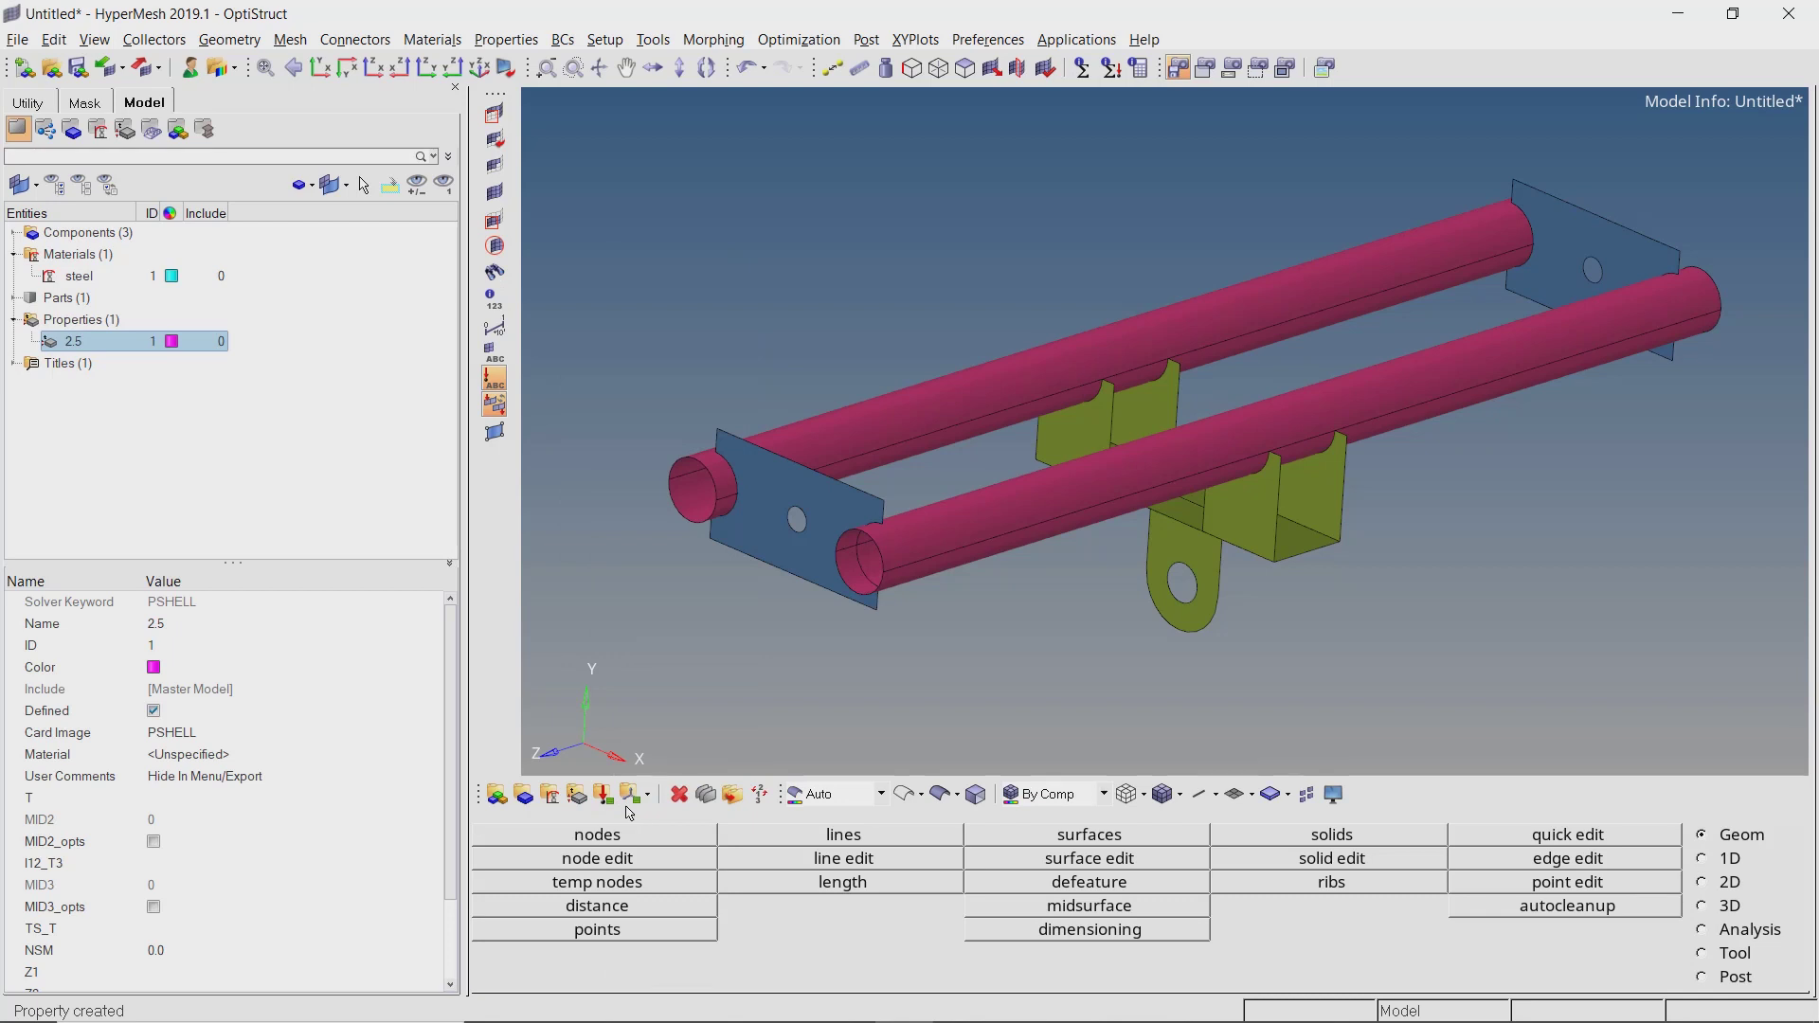
# Assign the steel material to the 2.5 property and set its thickness T to 2.5.
pyautogui.click(321, 758)
pyautogui.click(321, 763)
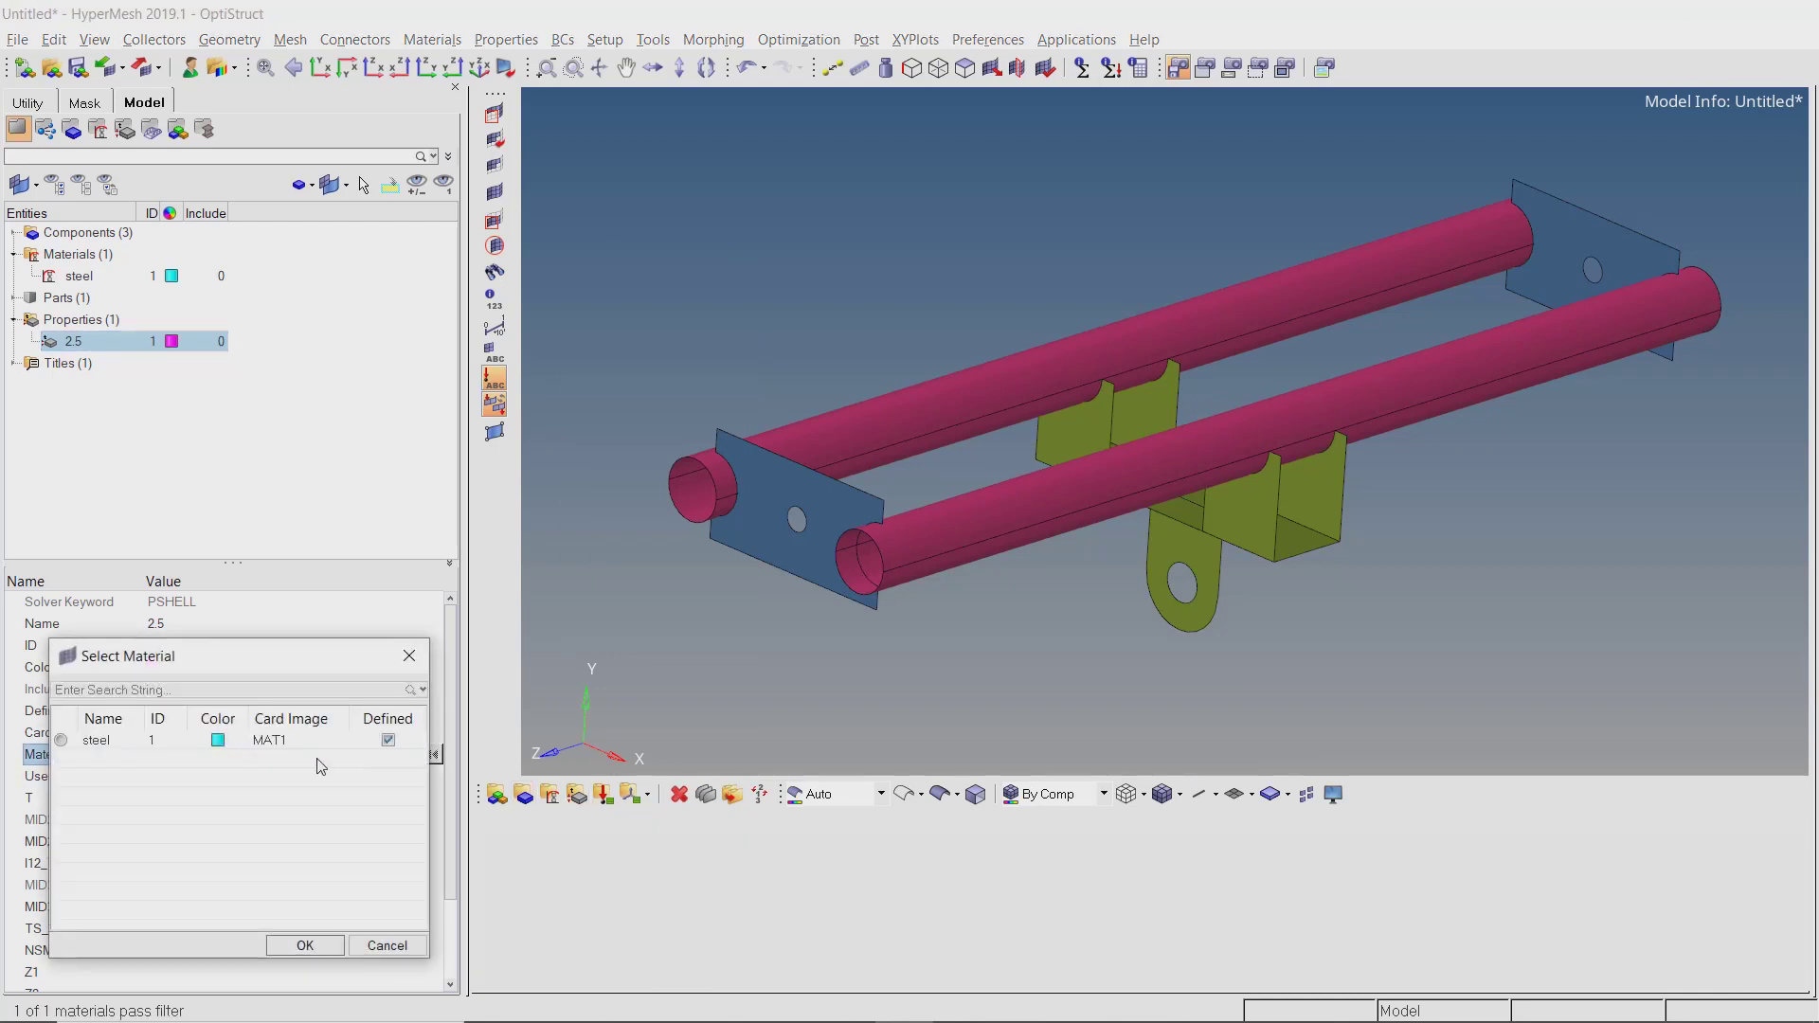
pyautogui.click(106, 745)
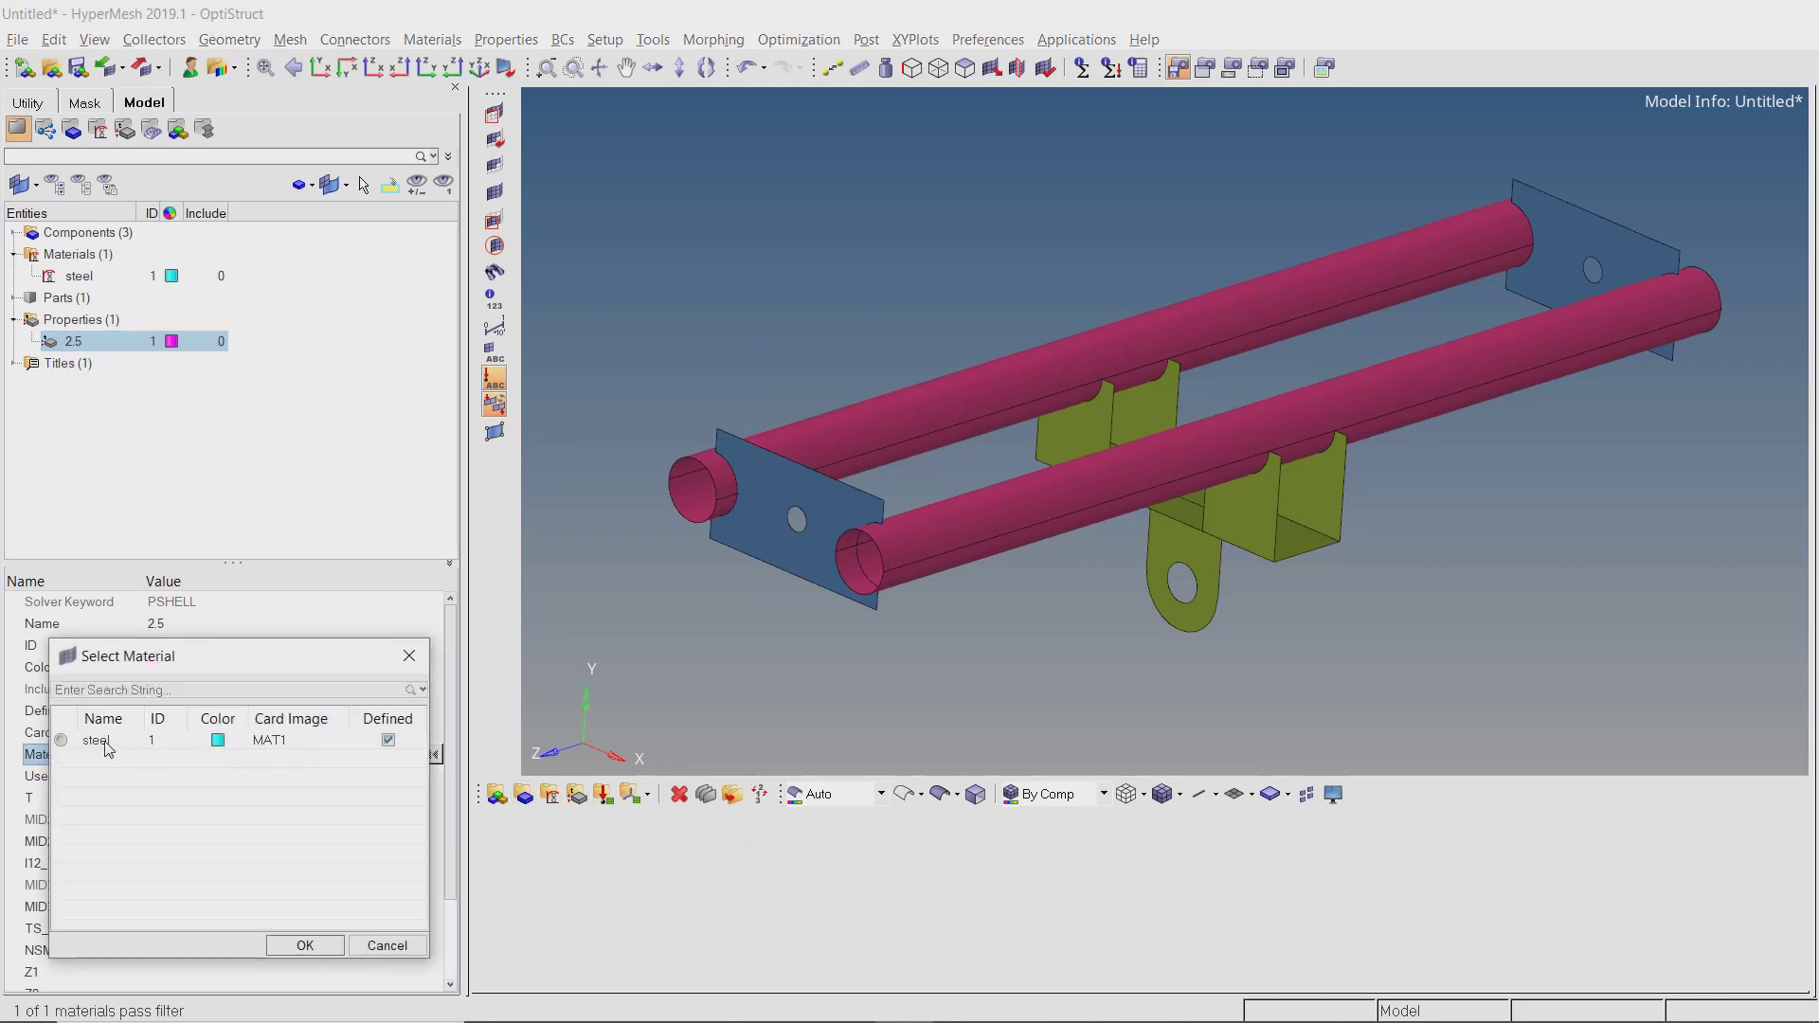
pyautogui.click(304, 945)
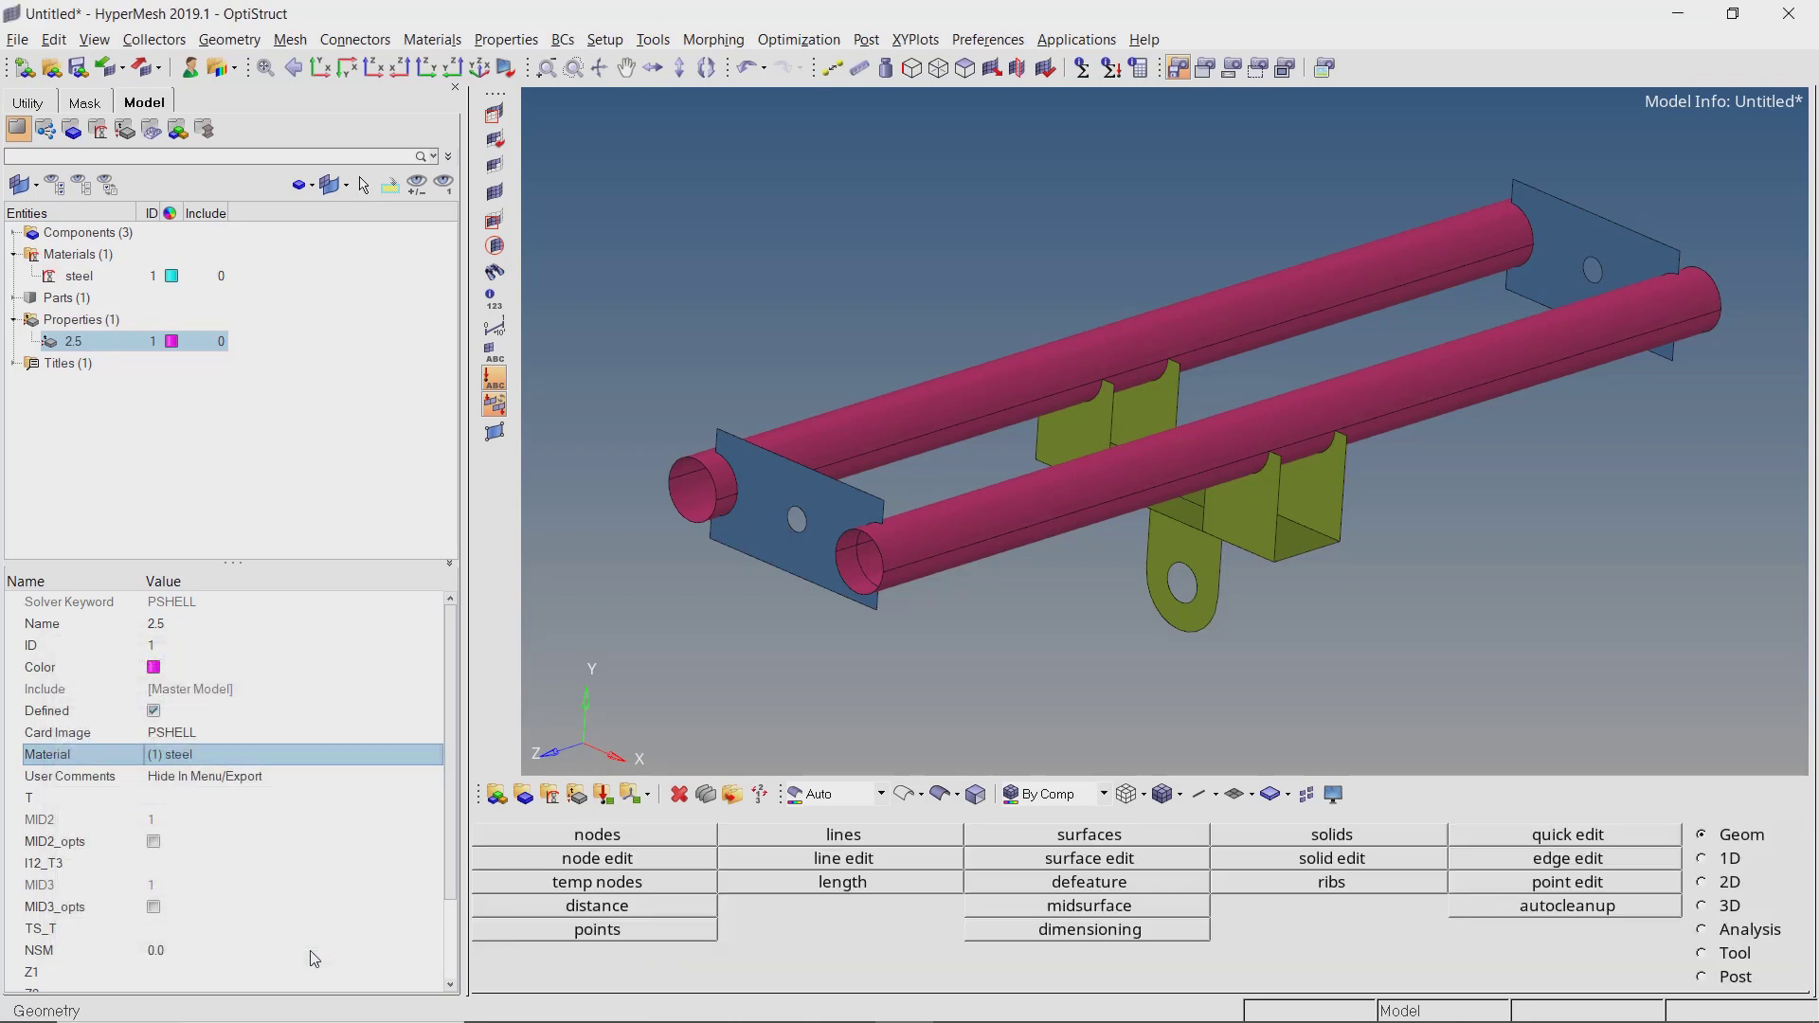
pyautogui.doubleClick(303, 802)
pyautogui.write('2.5')
pyautogui.press('Return')
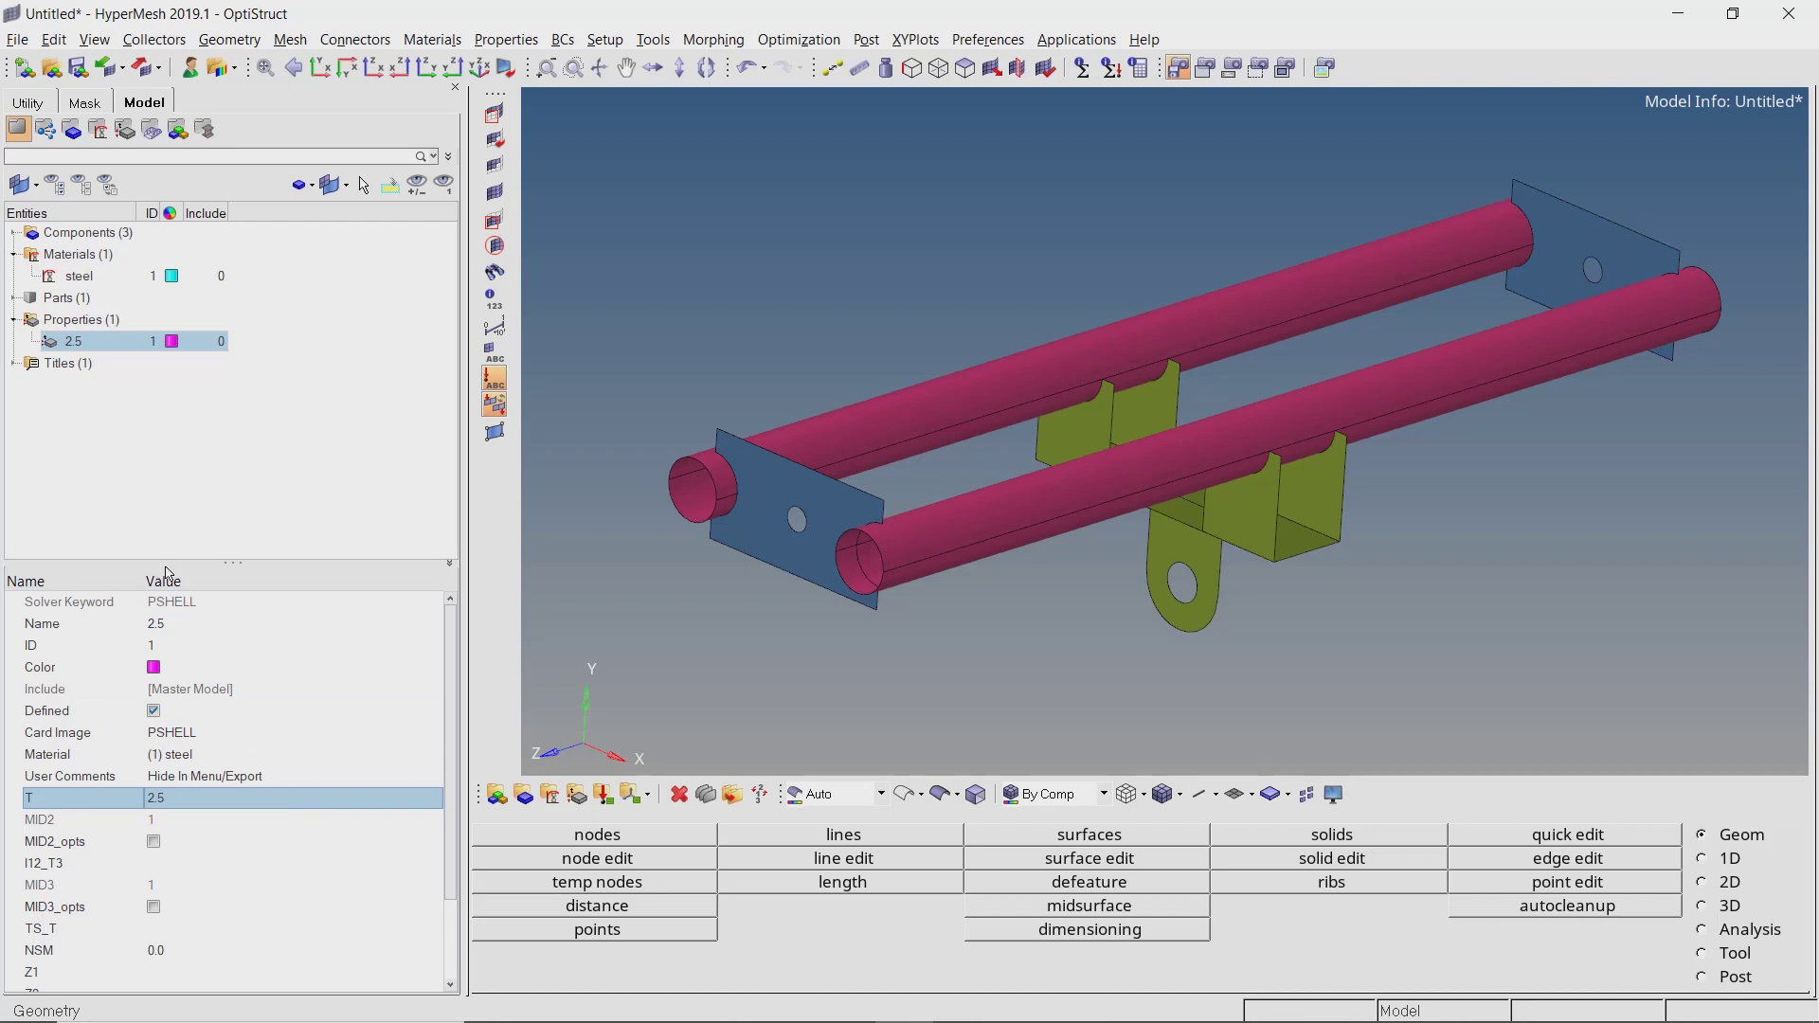
# Duplicate the 2.5 property under the name 5 and set the copy's thickness T to 5.
pyautogui.rightClick(77, 345)
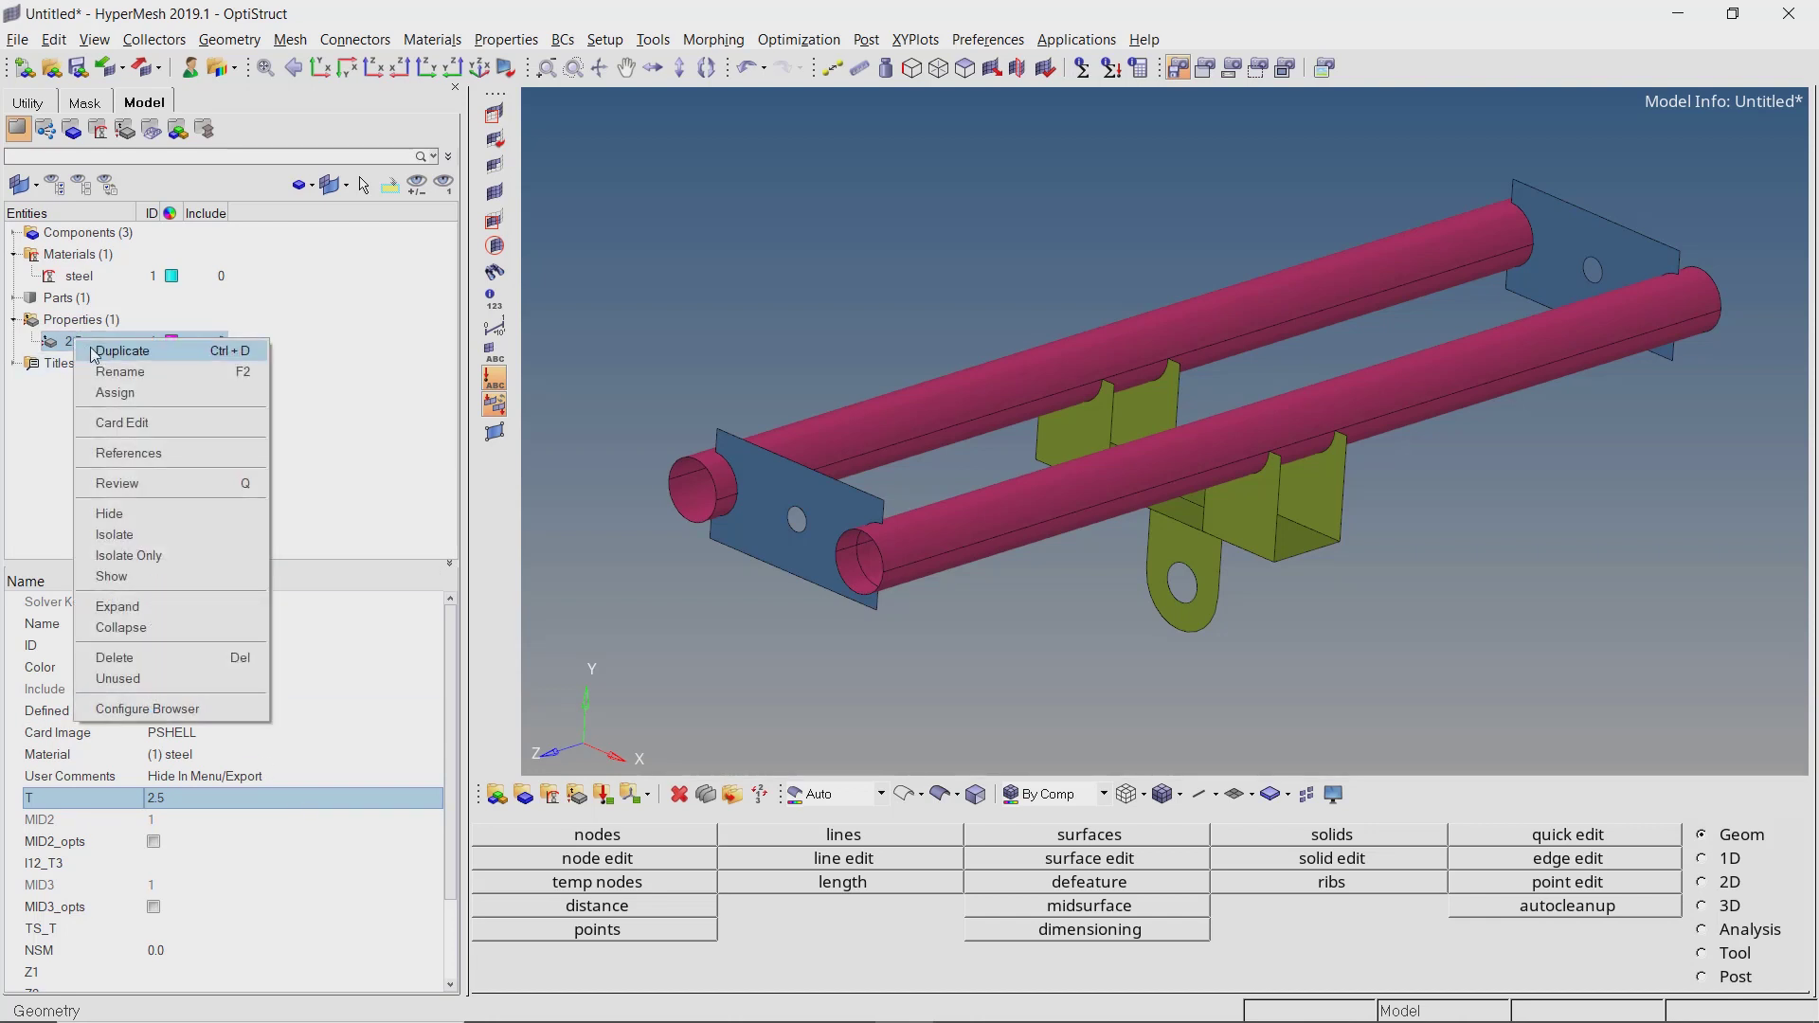
pyautogui.click(118, 350)
pyautogui.write('5')
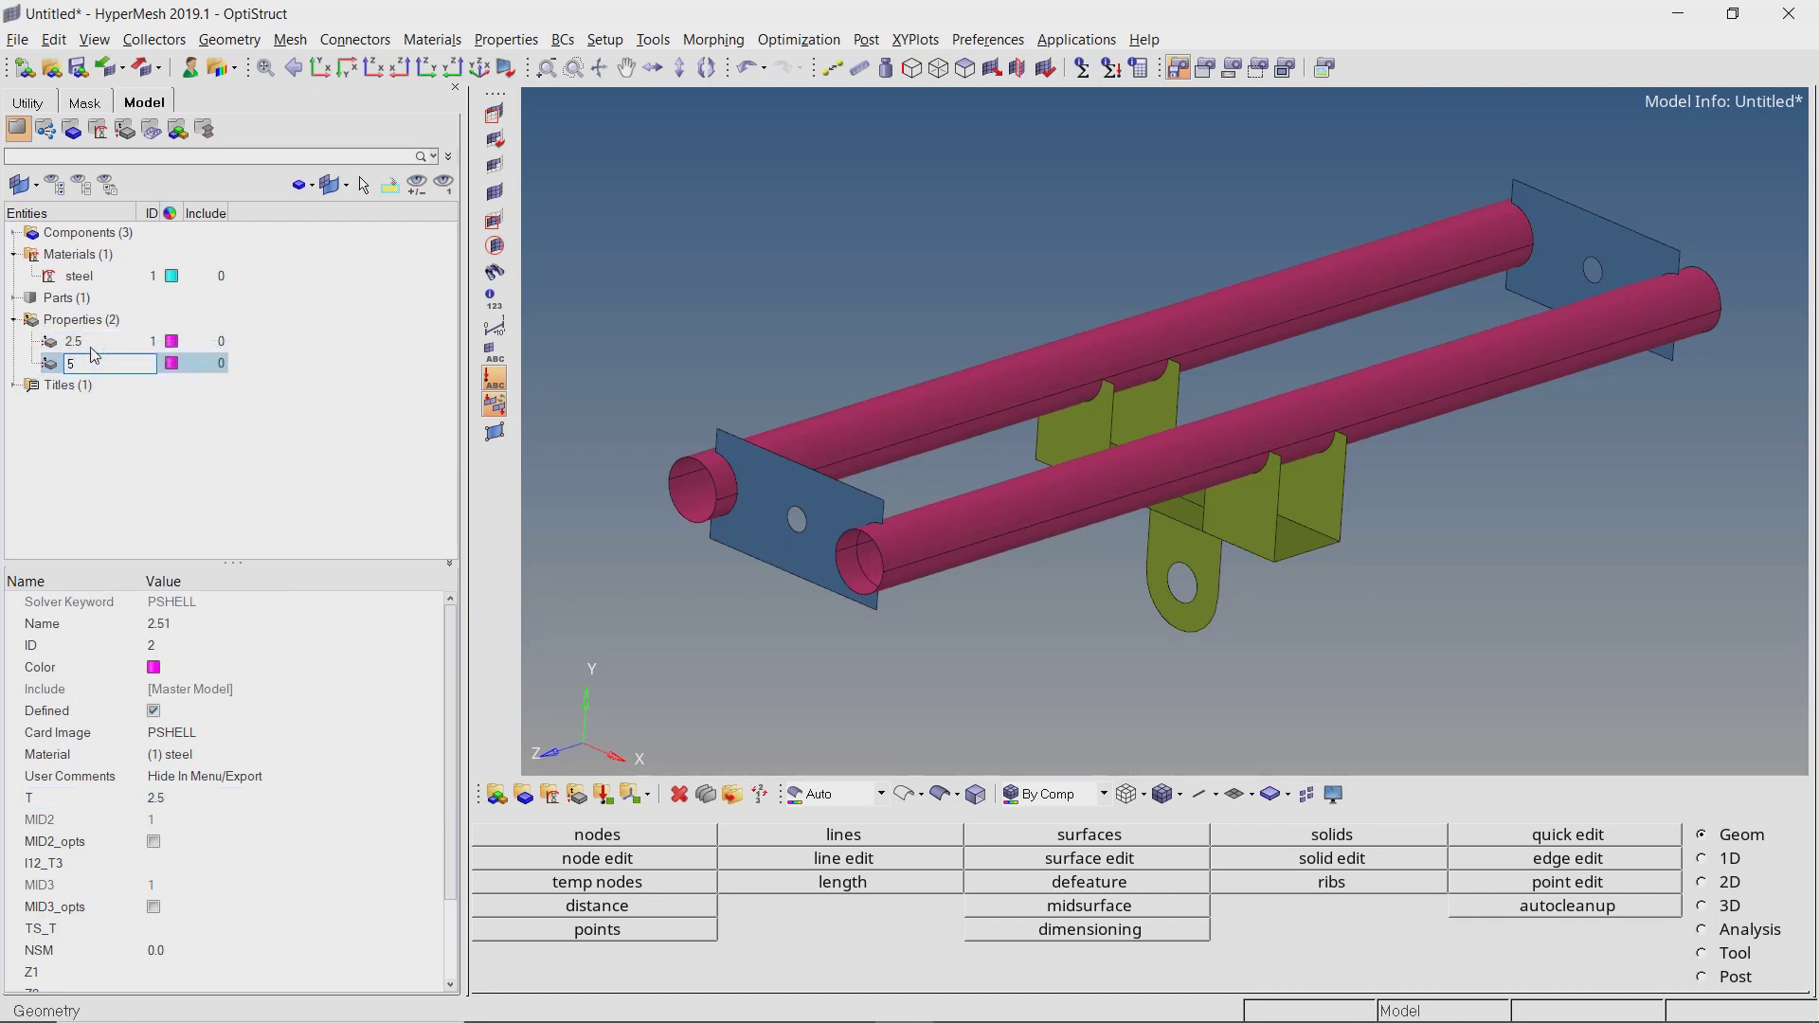
pyautogui.press('Return')
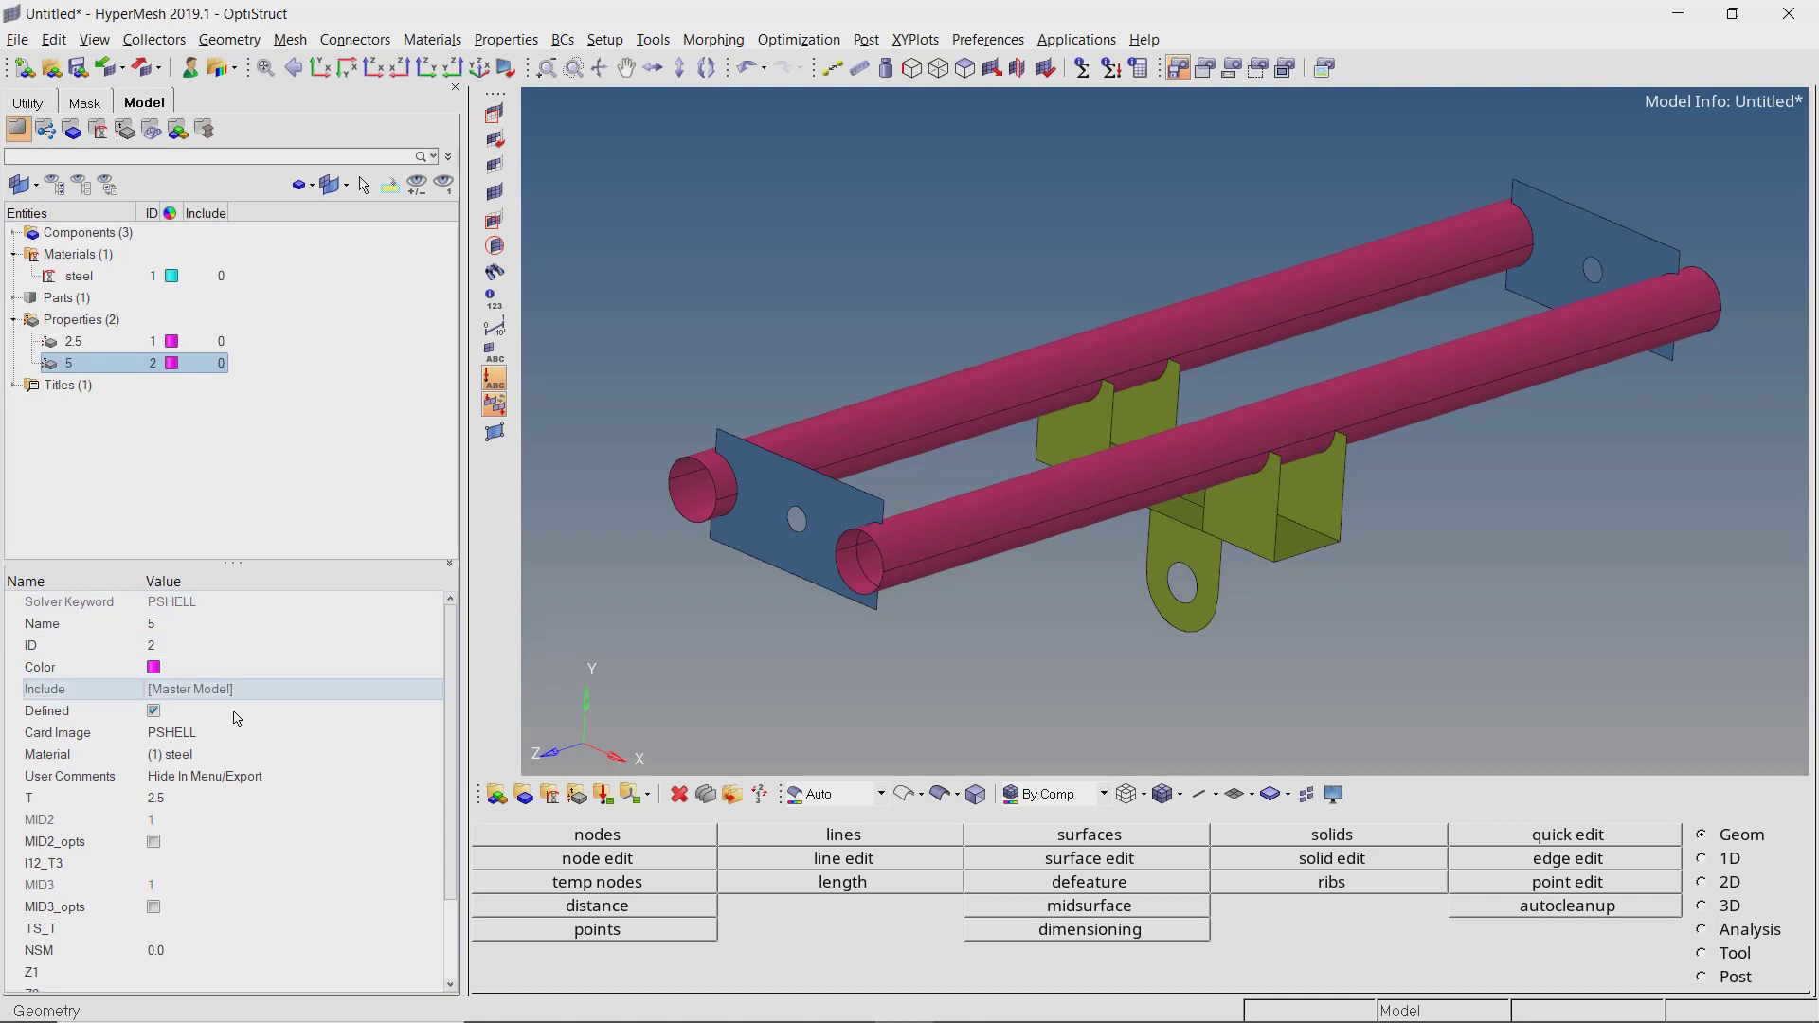
pyautogui.click(275, 801)
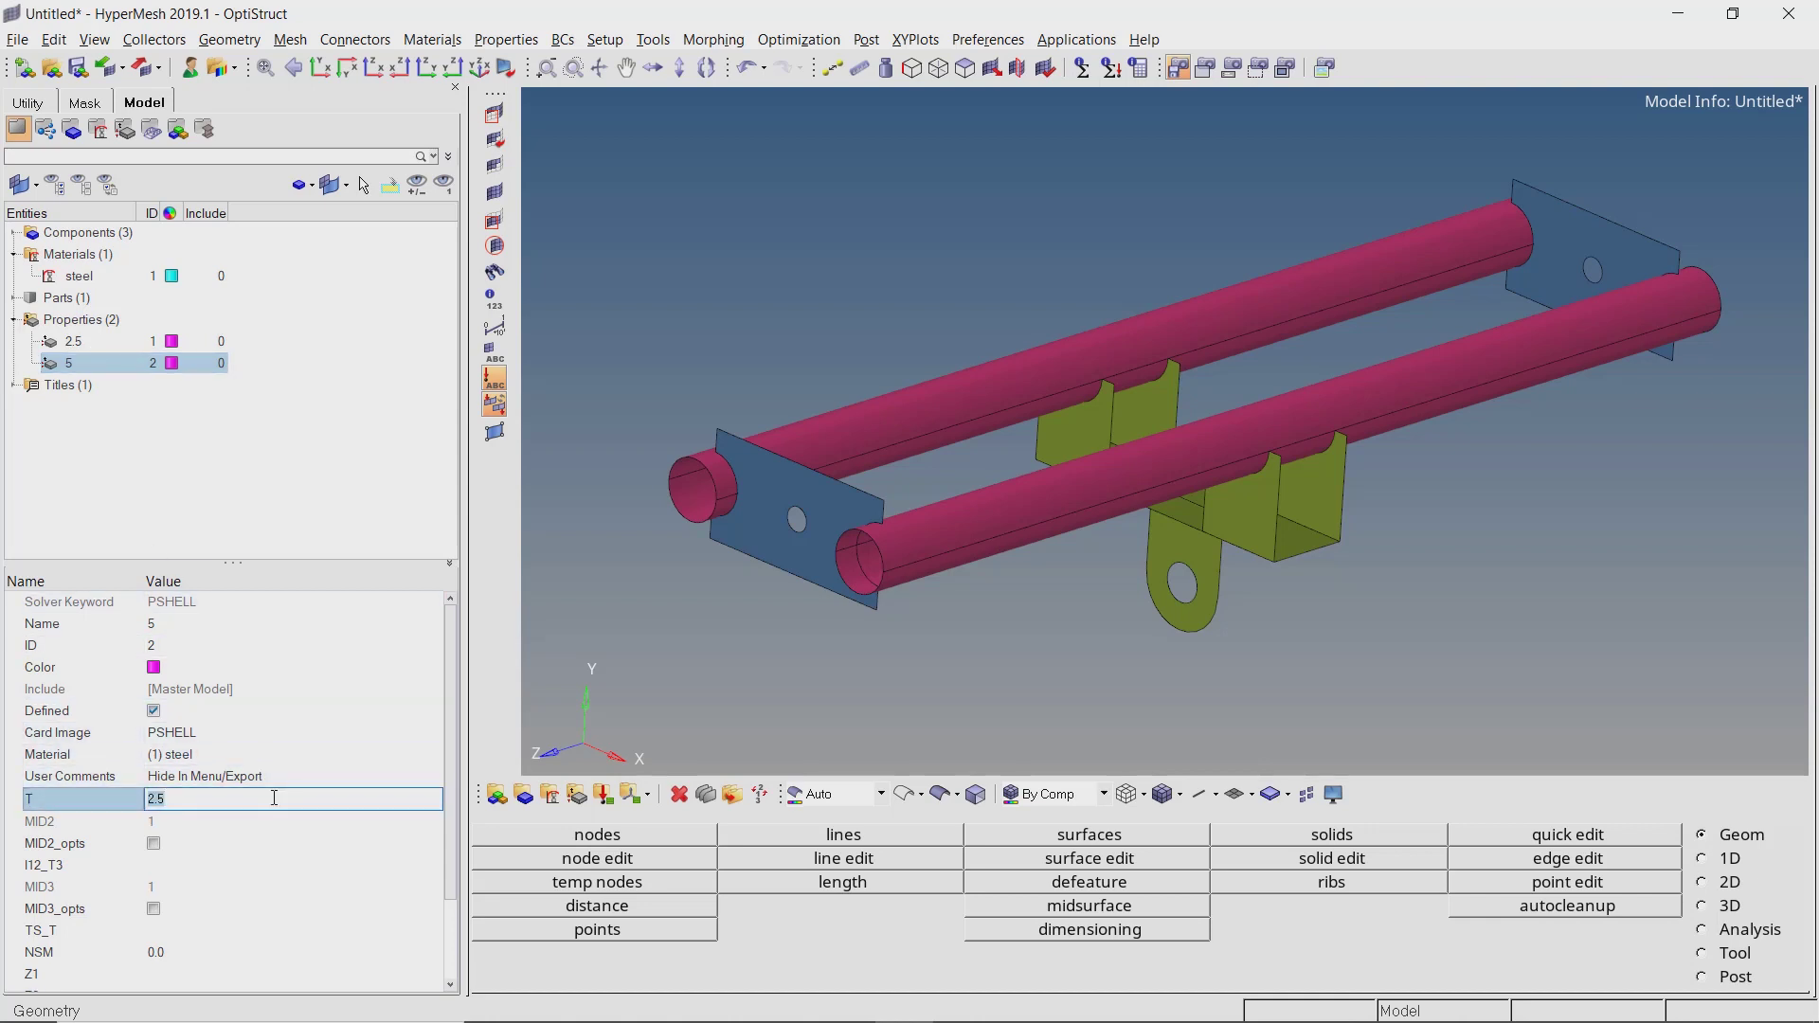
pyautogui.write('5')
pyautogui.press('Return')
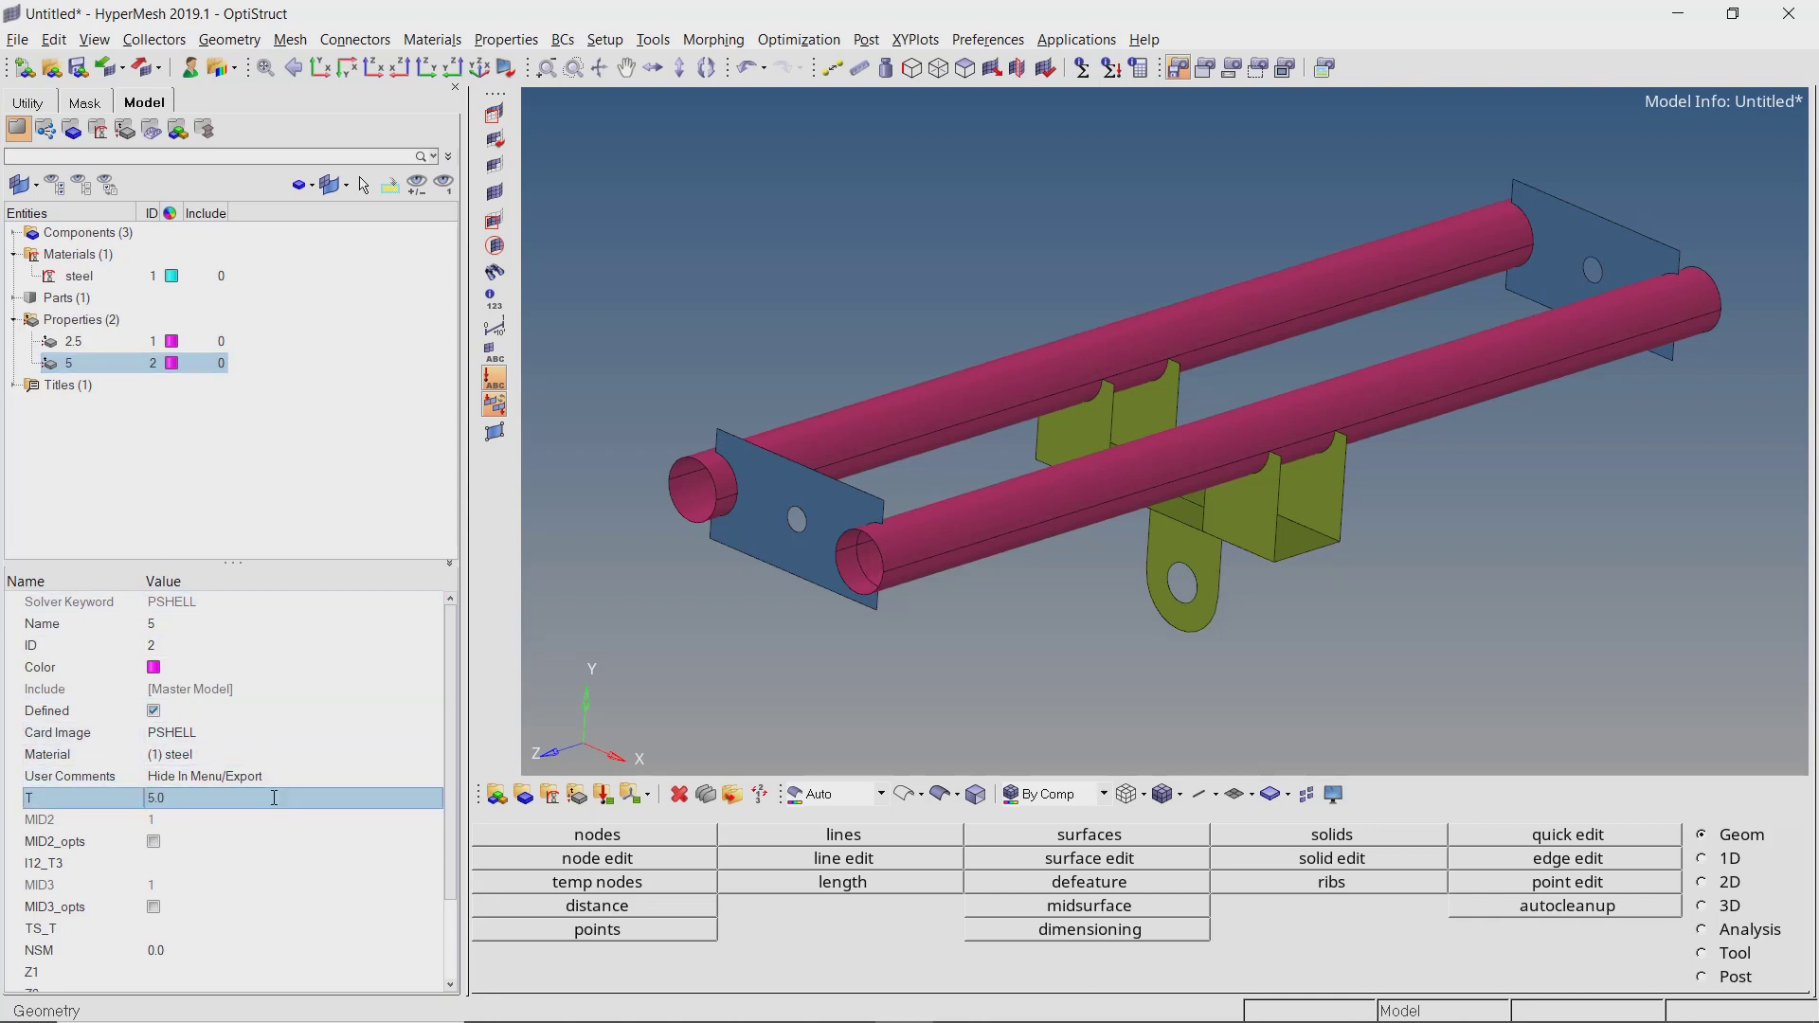
# Assign the 2.5 property to the Mount component.
pyautogui.click(13, 321)
pyautogui.click(14, 255)
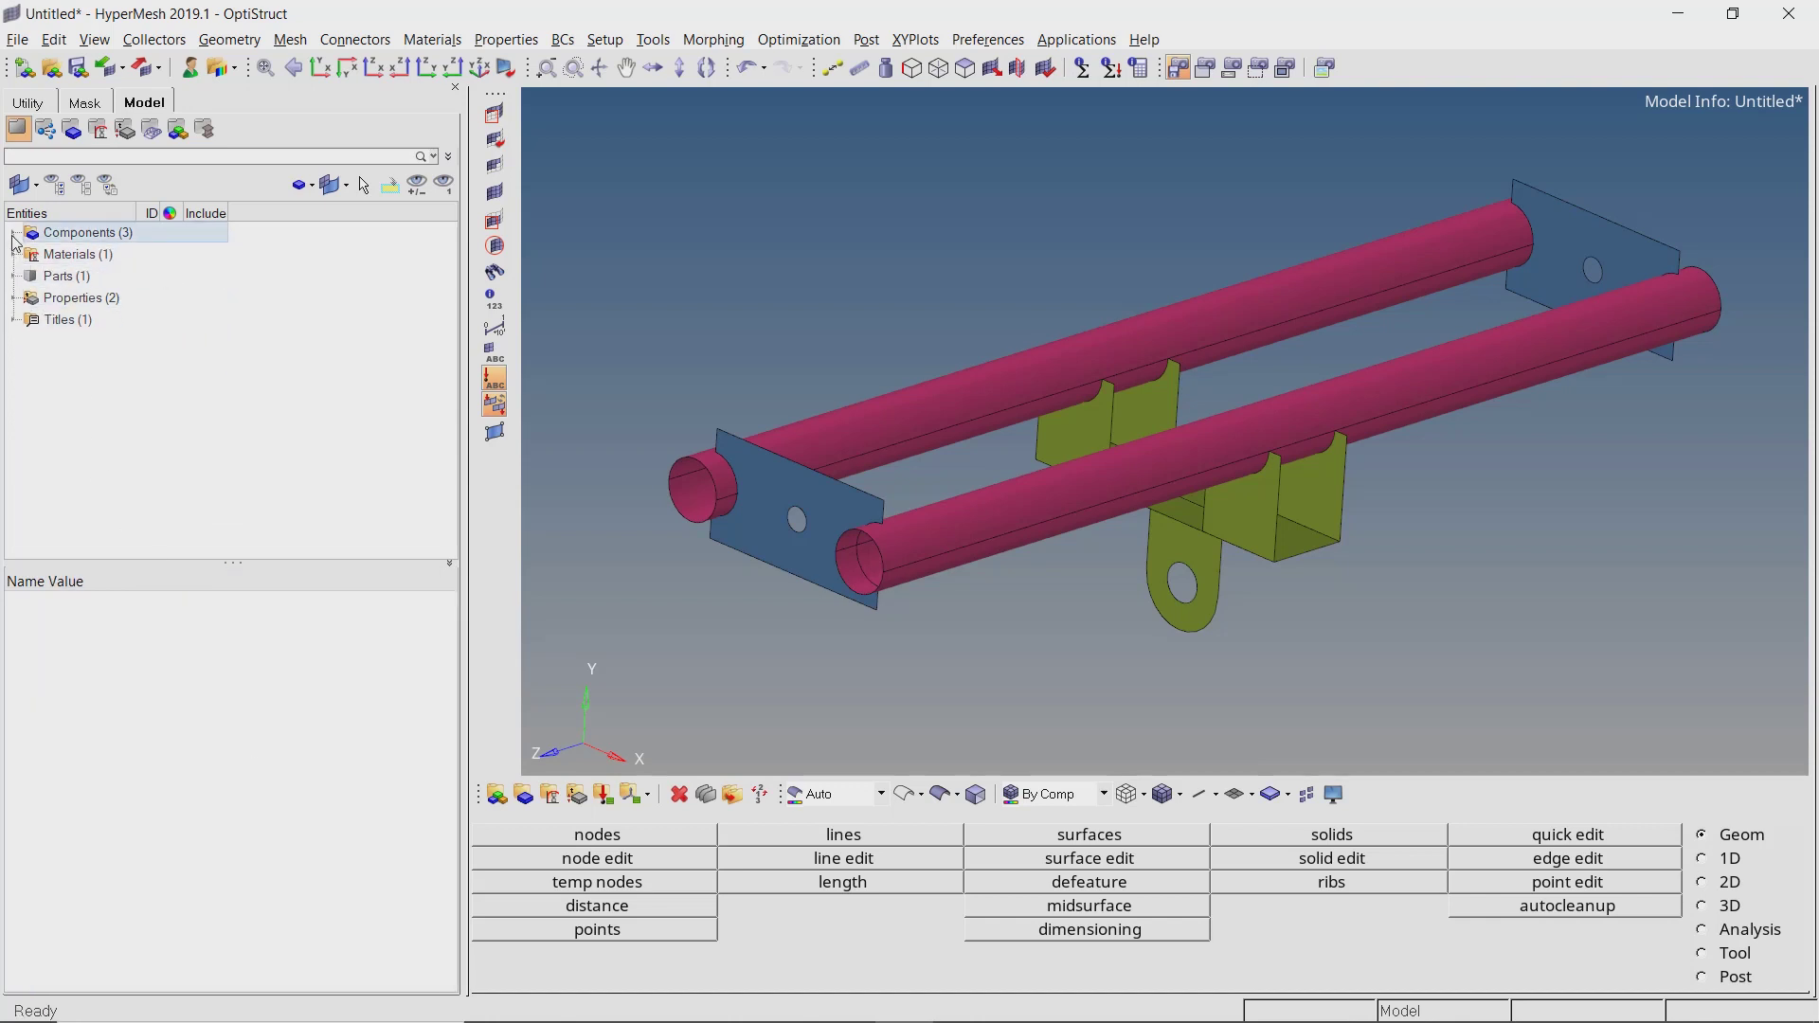
pyautogui.click(14, 234)
pyautogui.click(95, 254)
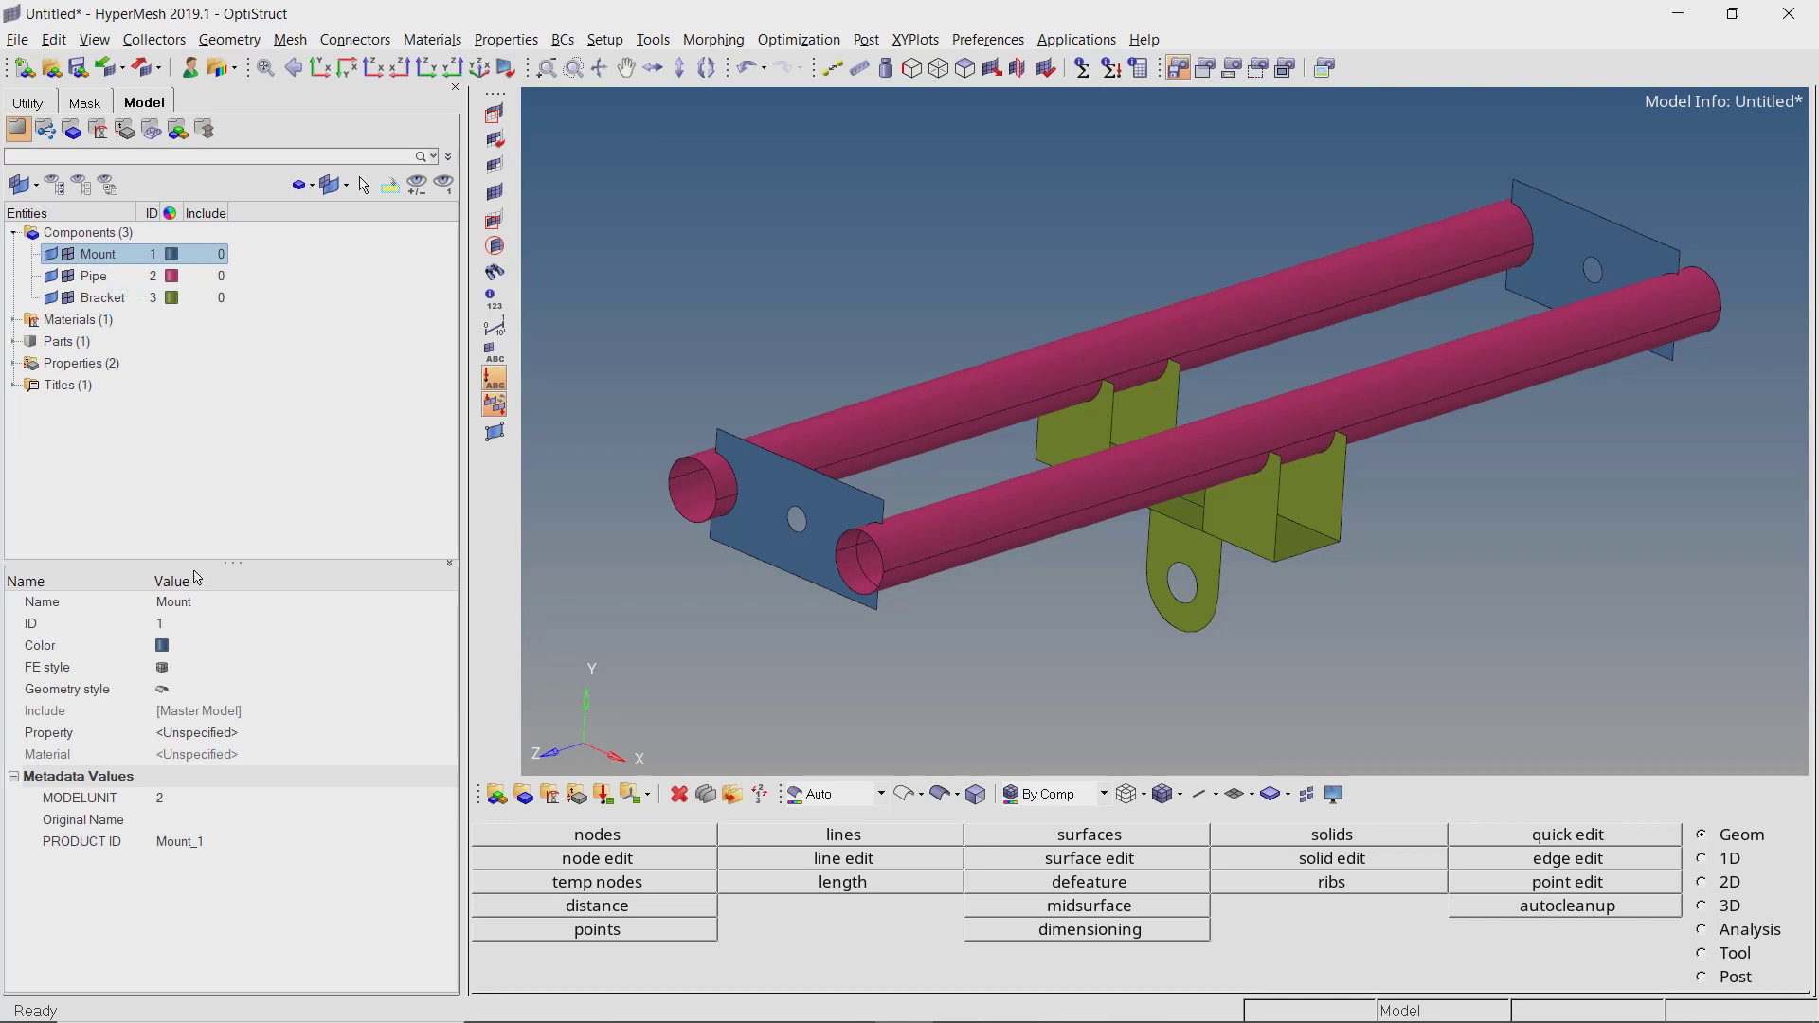
pyautogui.click(196, 732)
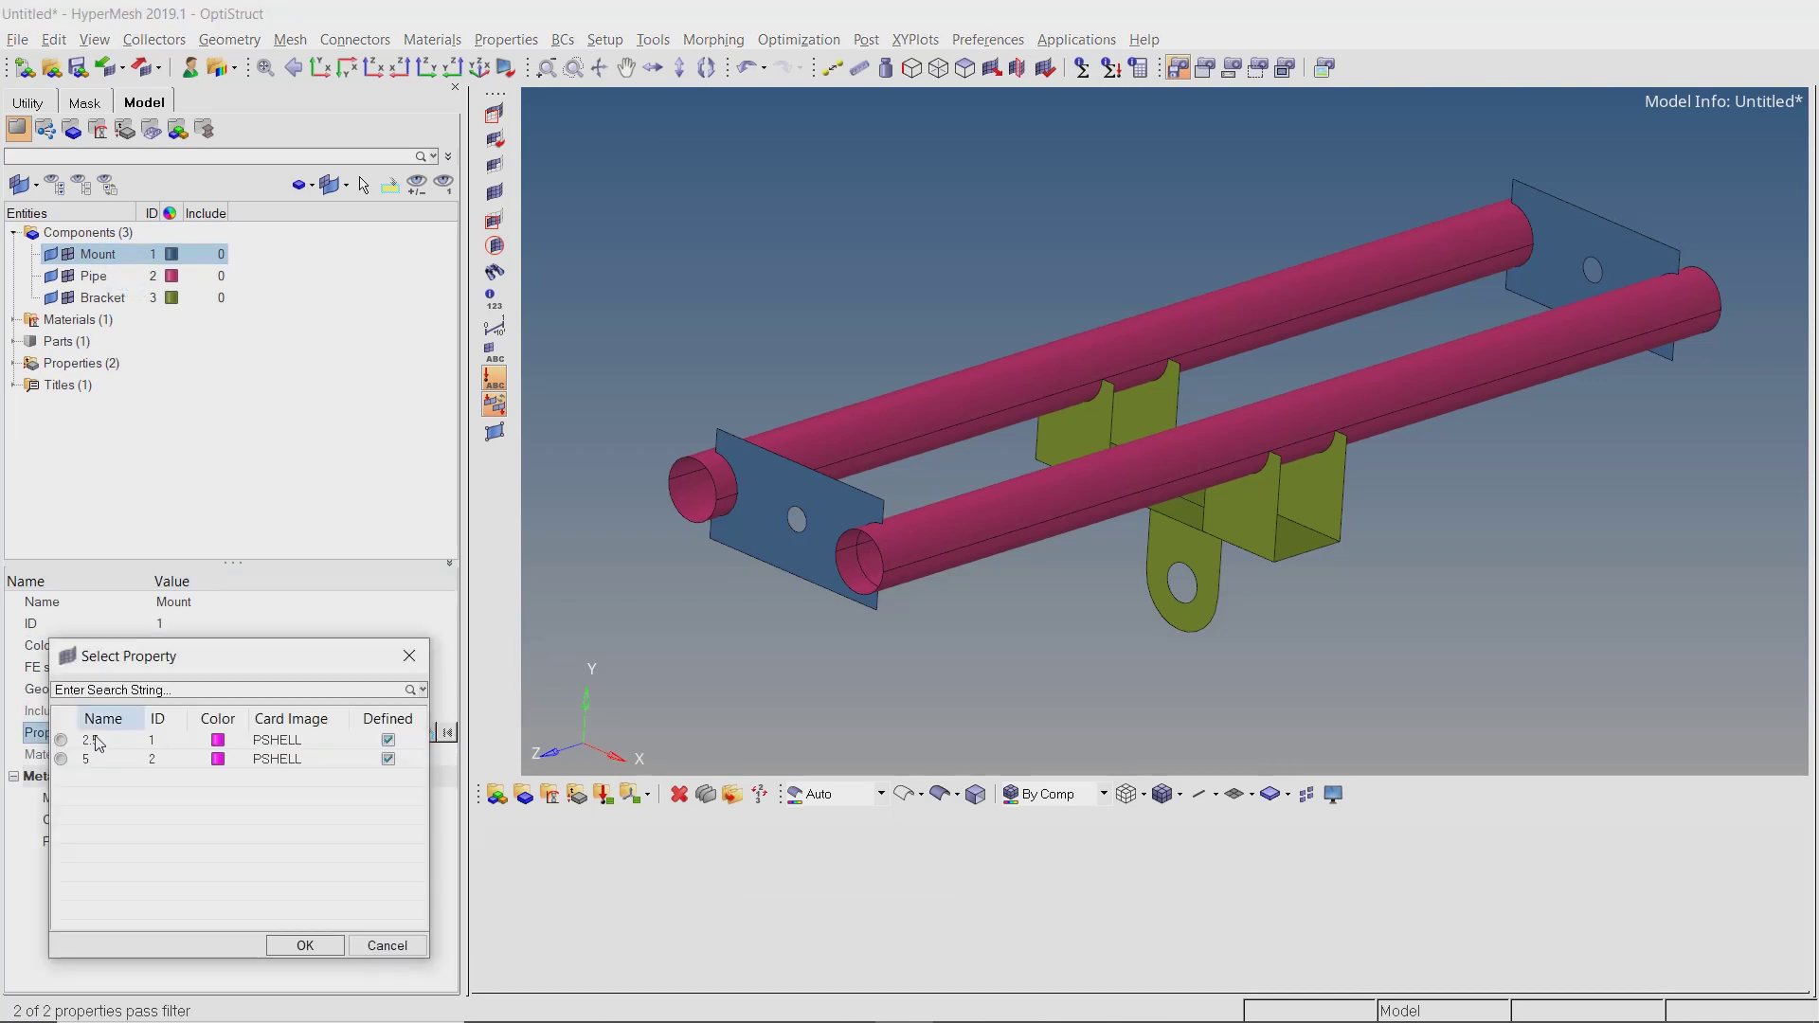
pyautogui.click(304, 947)
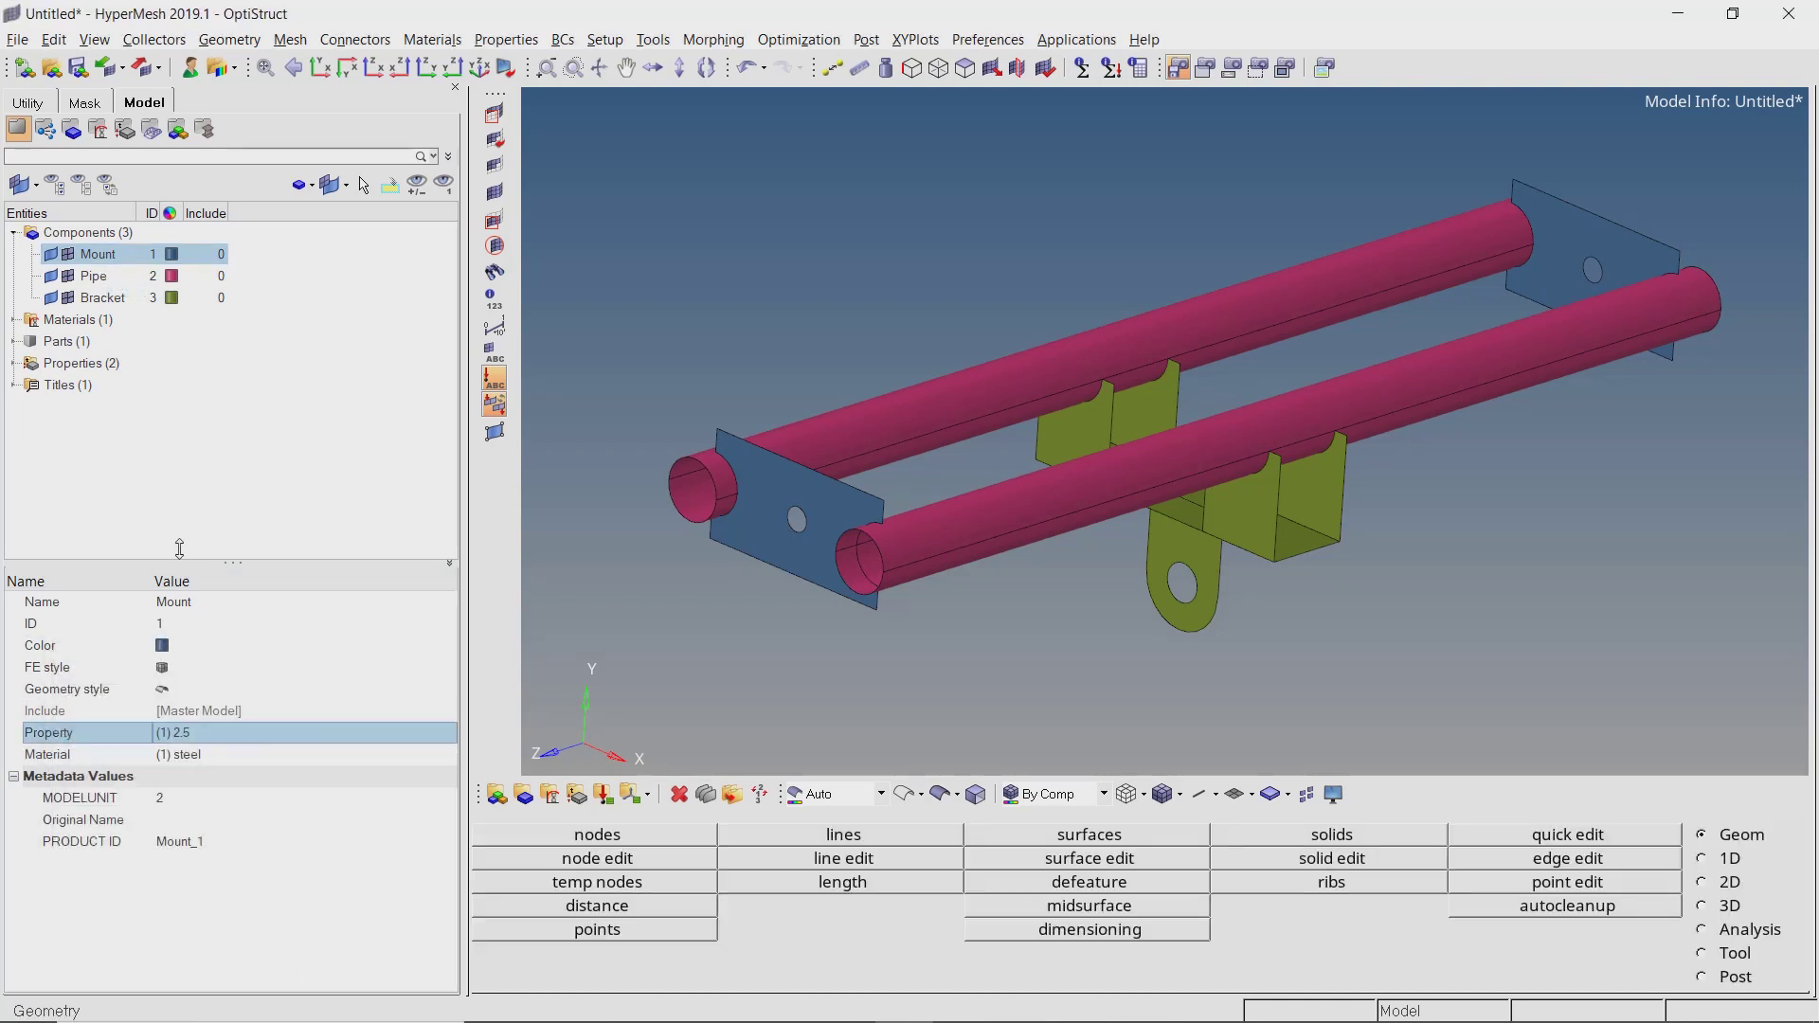
# Assign a PSHELL property to the Pipe component.
pyautogui.click(94, 276)
pyautogui.click(244, 737)
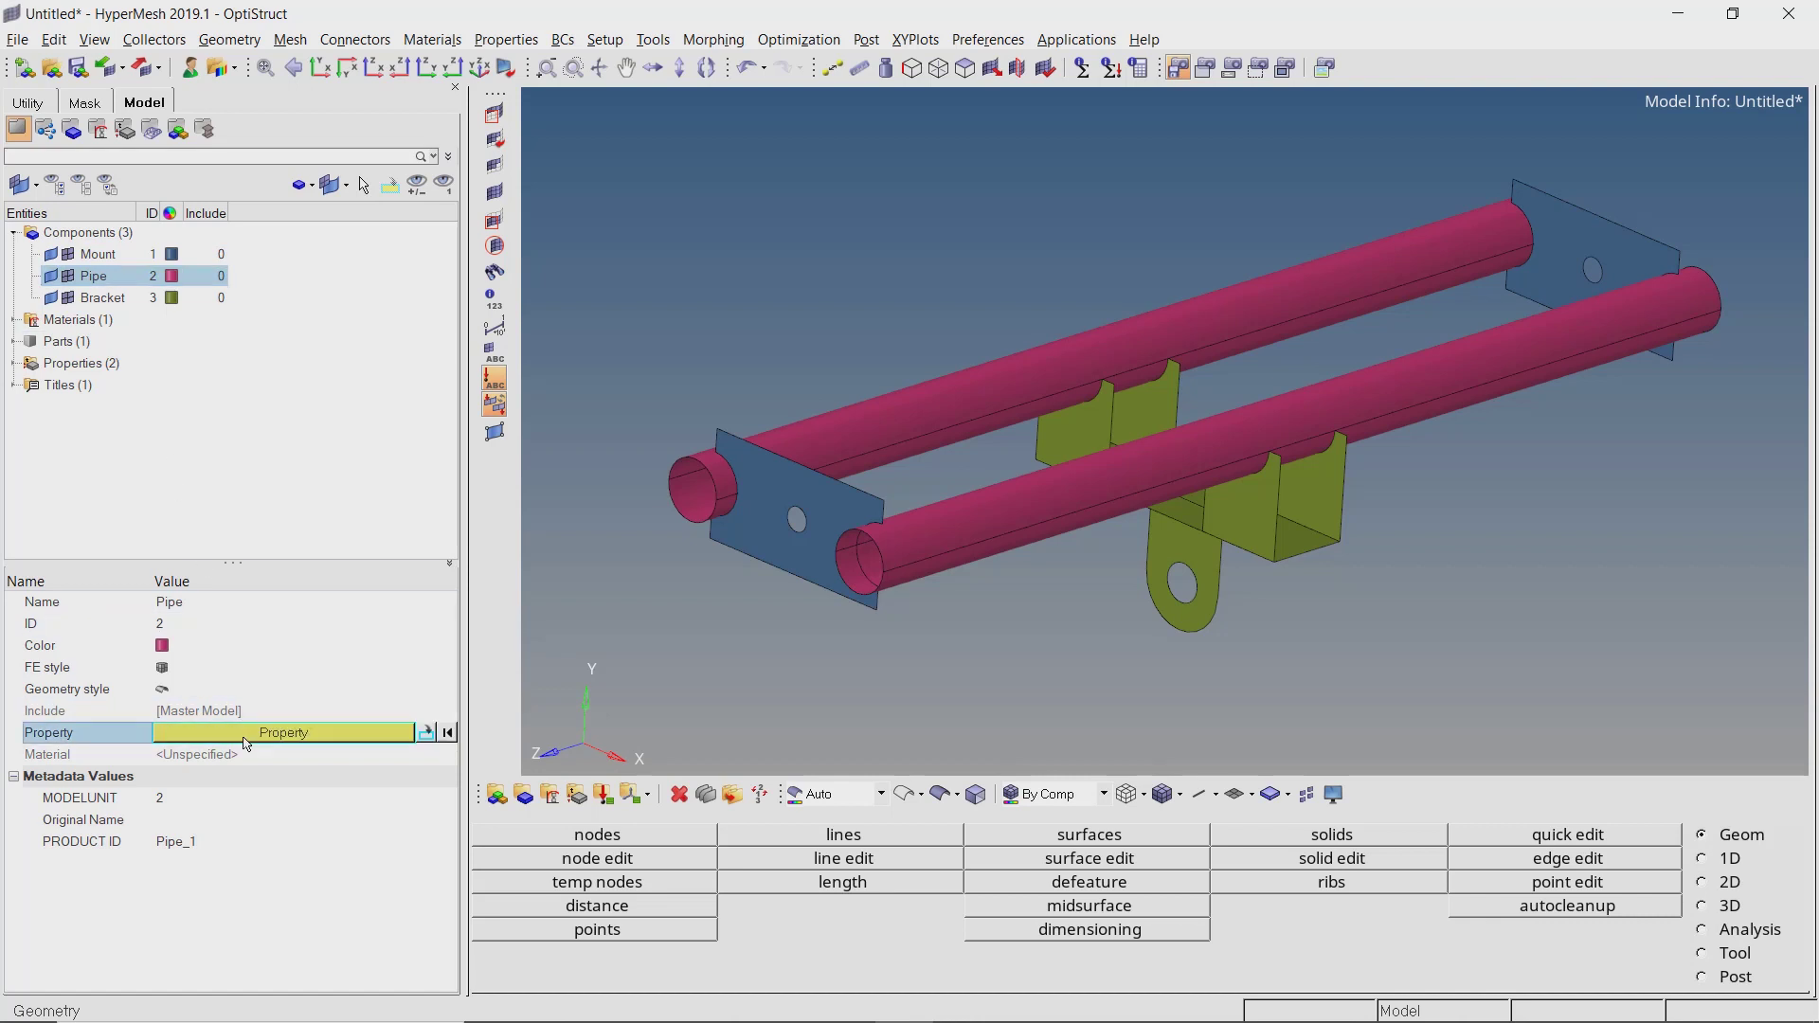
pyautogui.click(246, 739)
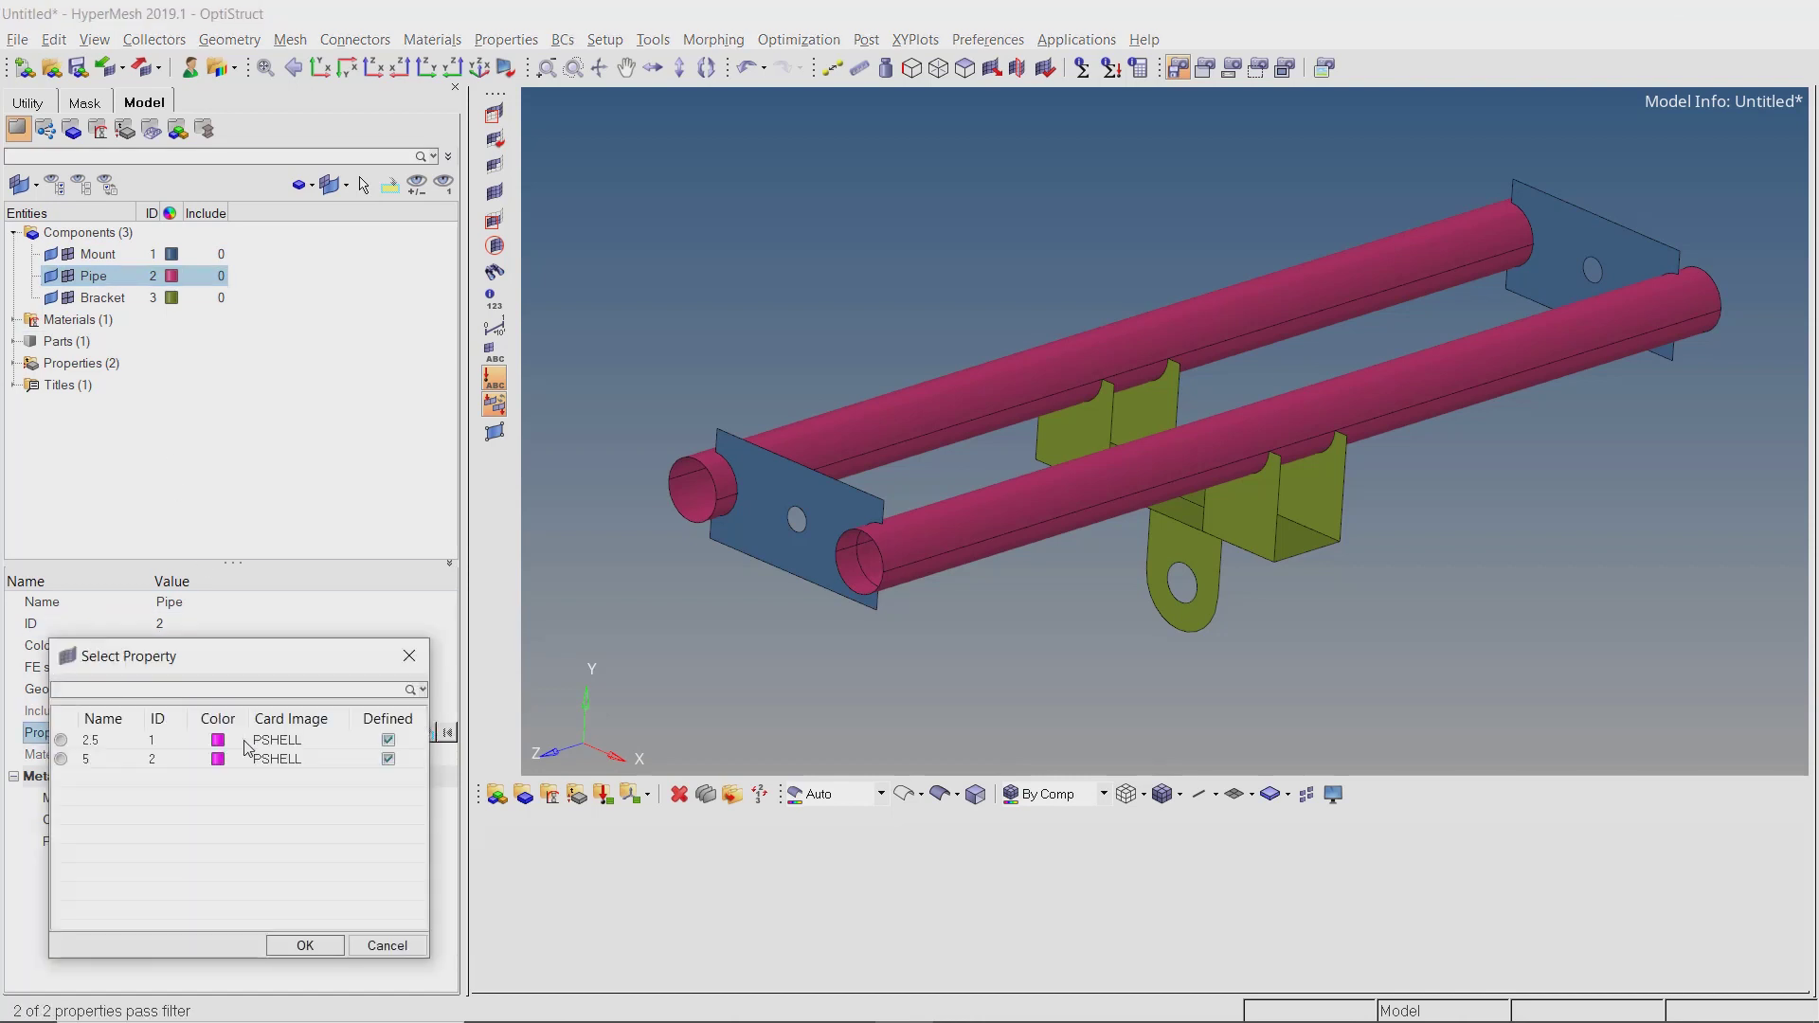
pyautogui.click(304, 945)
# Assign the 5 property to the Bracket component.
pyautogui.click(120, 301)
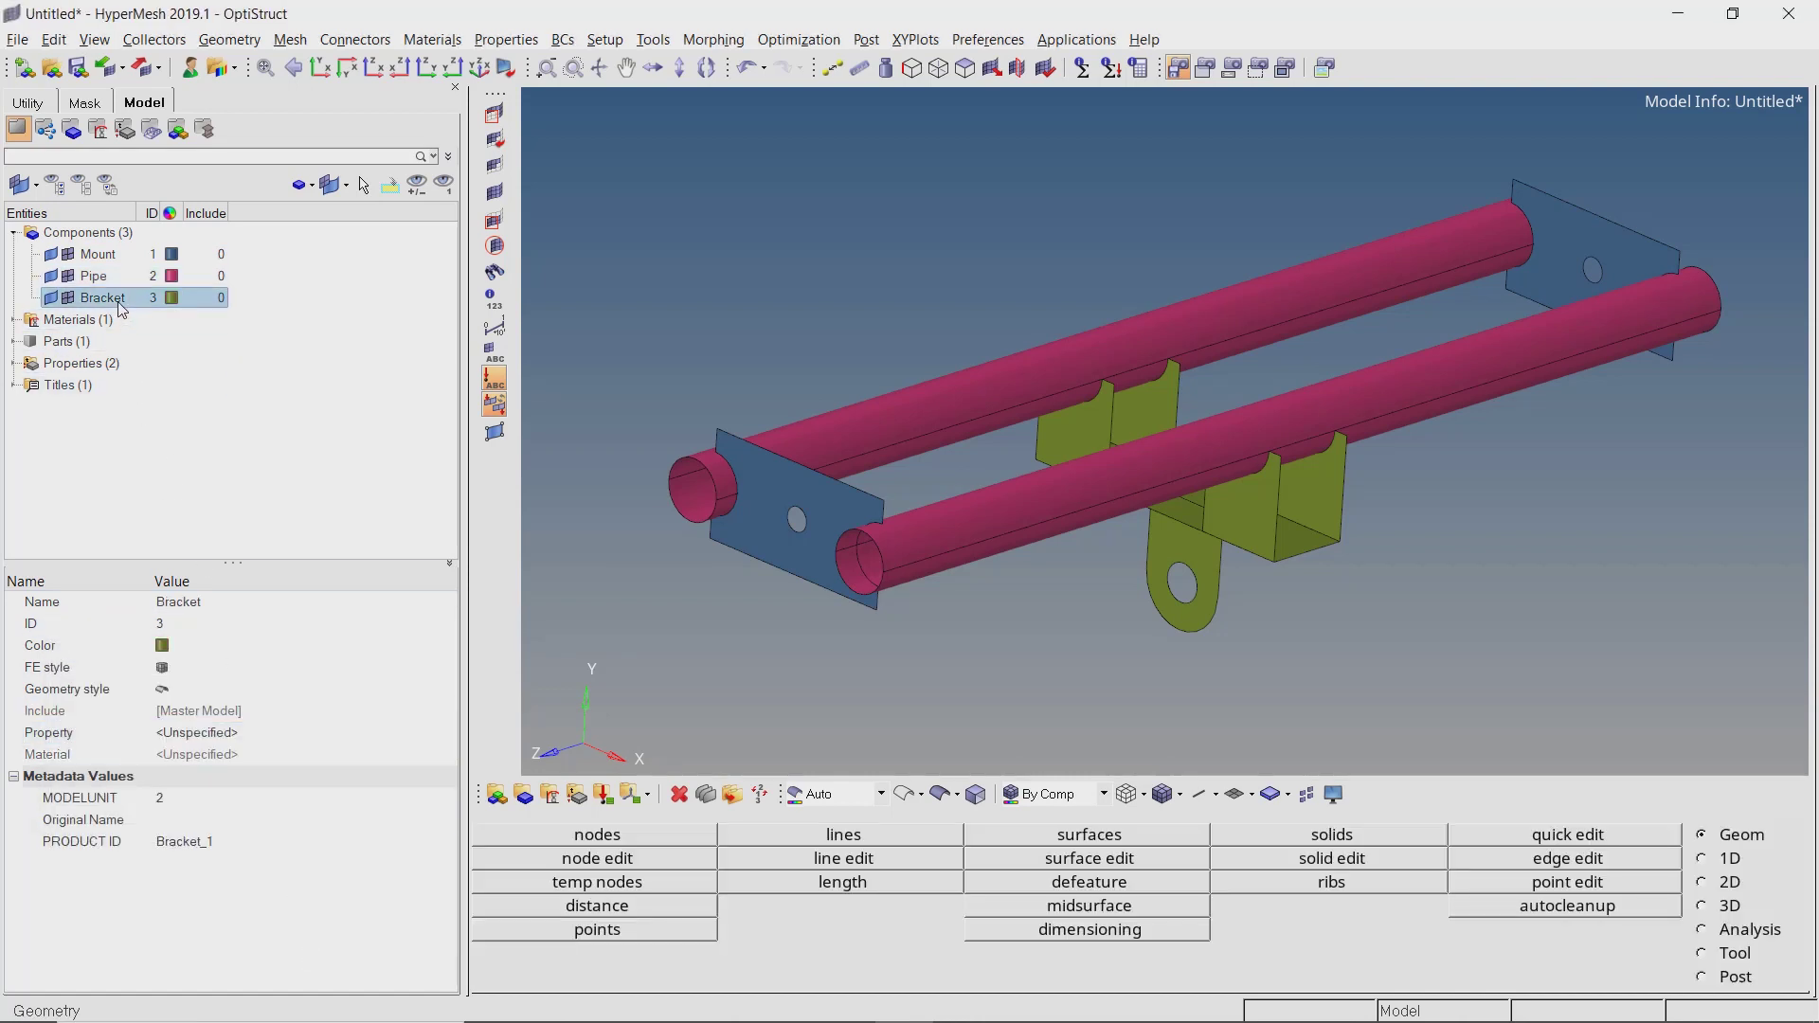
pyautogui.click(236, 734)
pyautogui.click(236, 736)
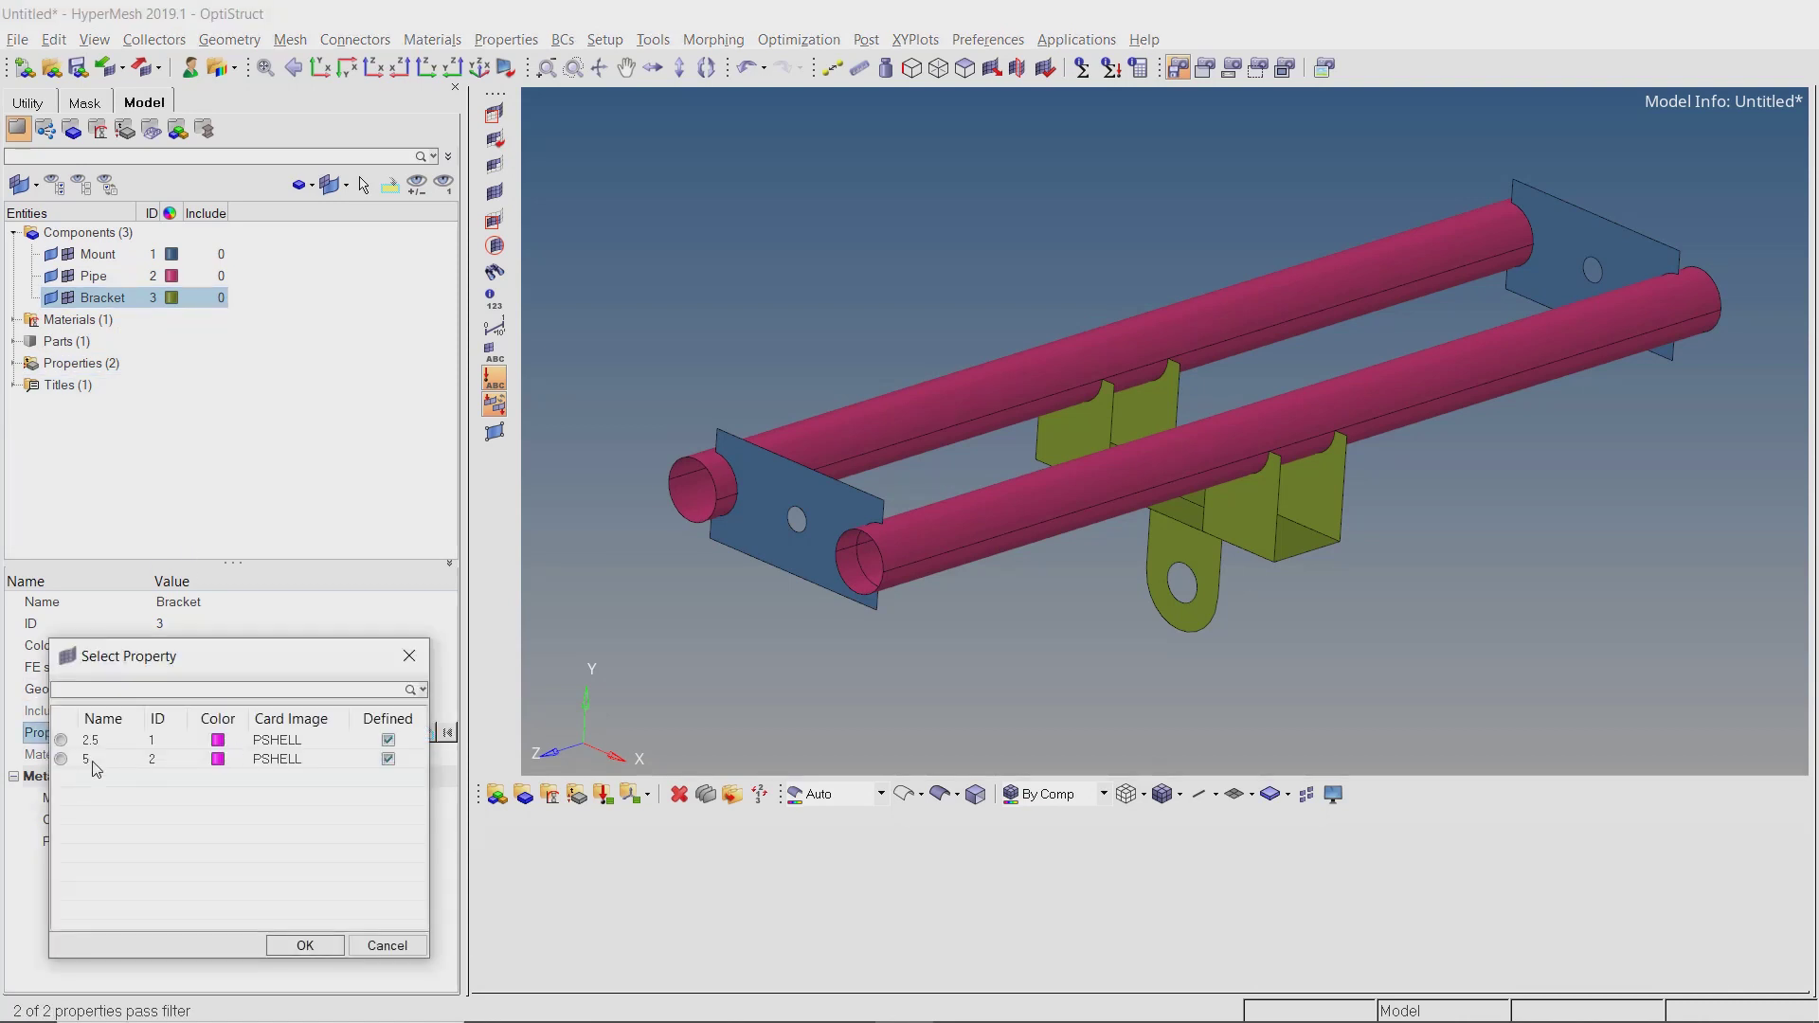
pyautogui.click(92, 760)
pyautogui.click(304, 944)
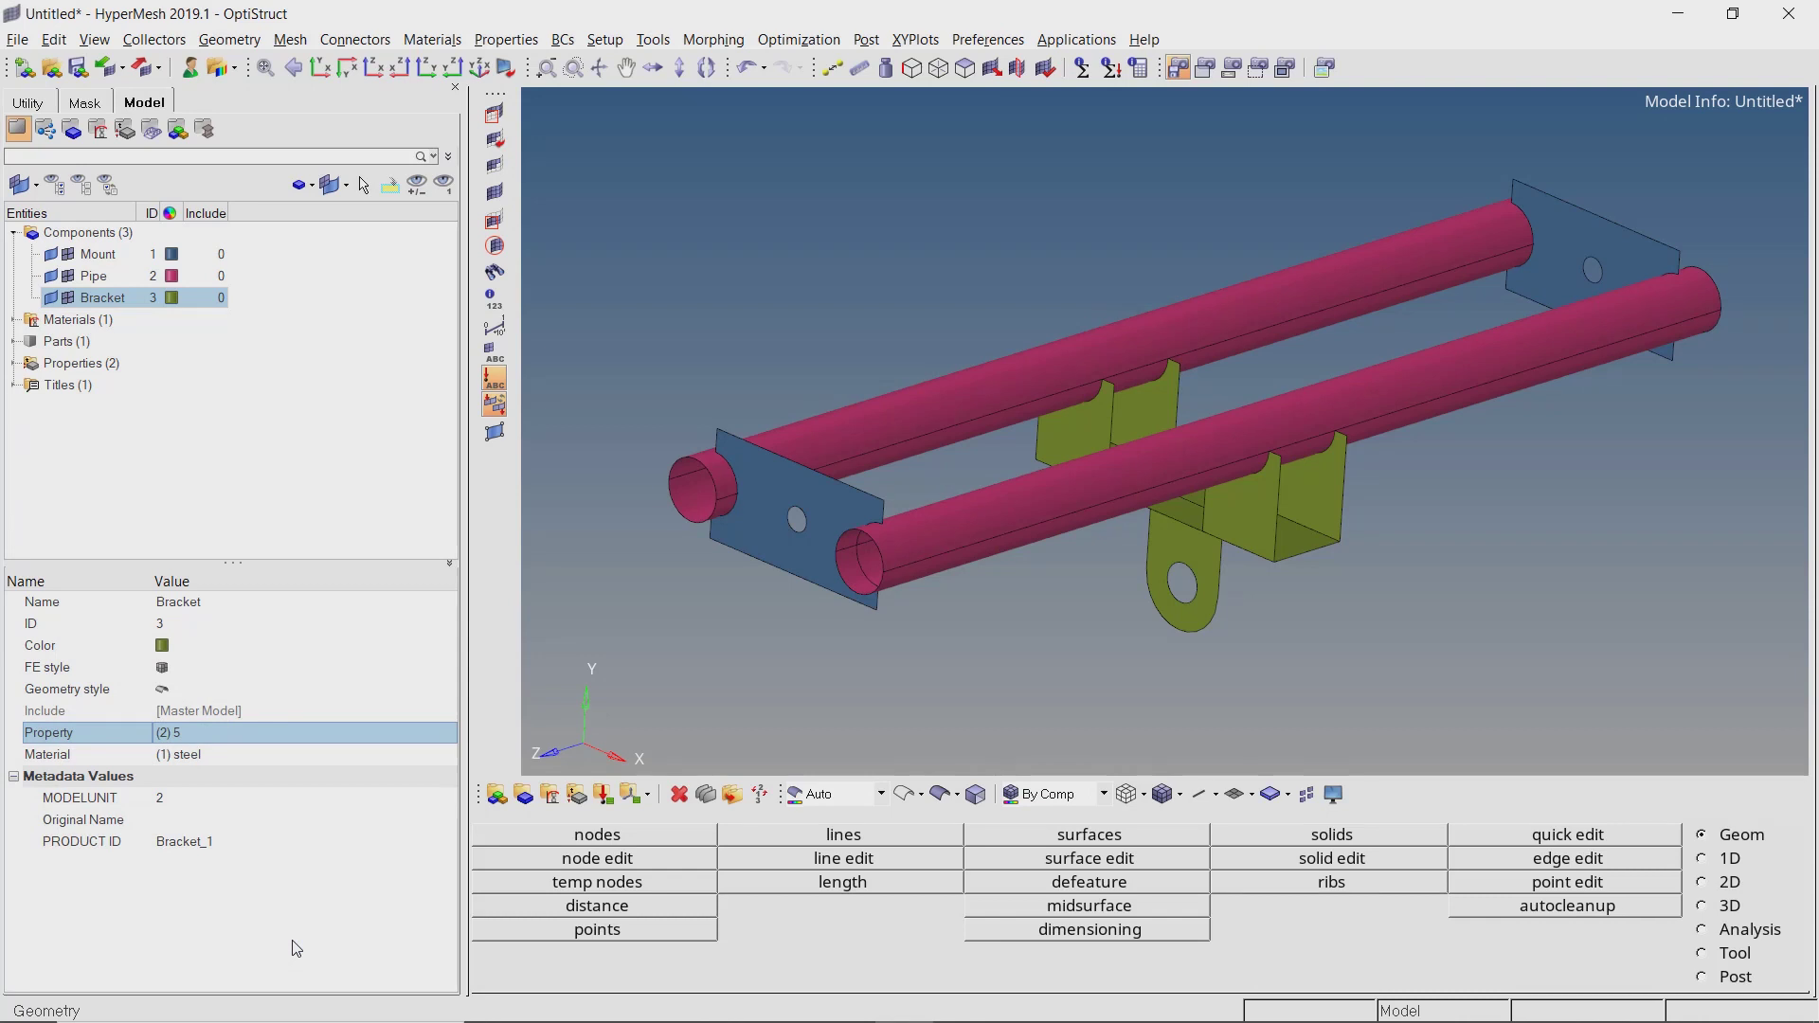
# Automesh all the surfaces of the pipes, mounts and bracket with mixed elements at an element size of 8.
pyautogui.click(1703, 883)
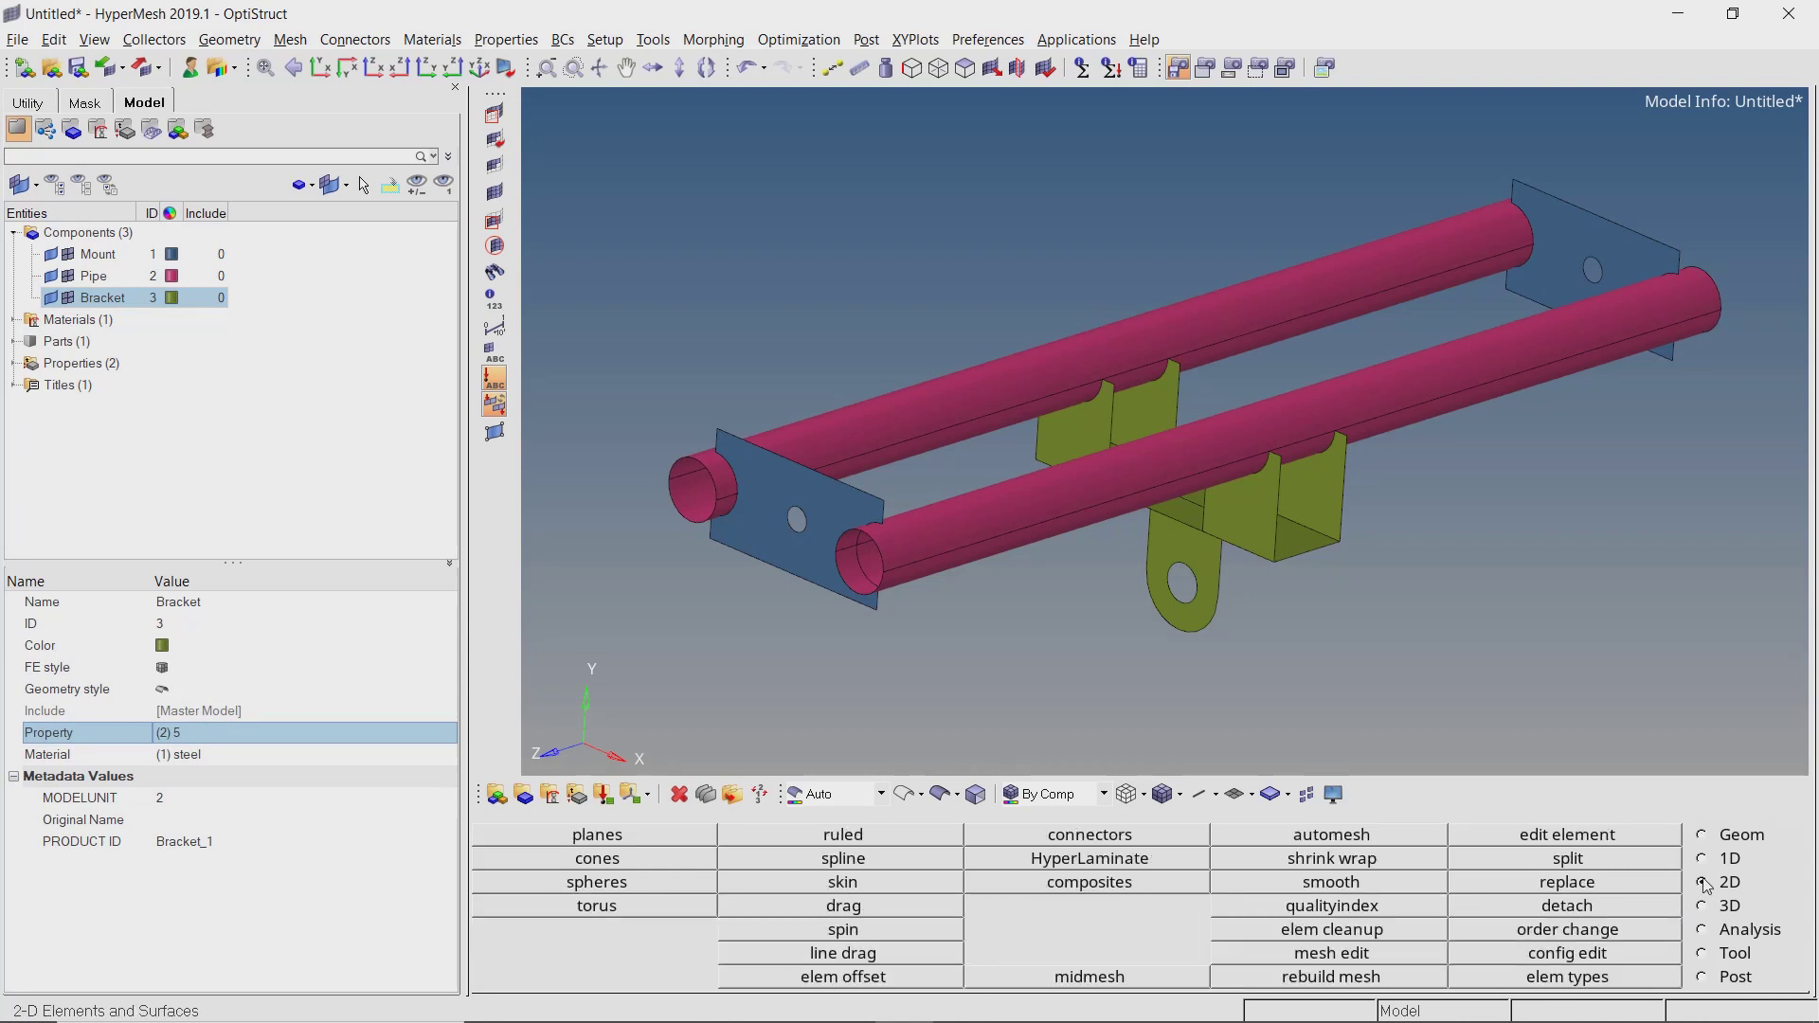
pyautogui.click(1407, 837)
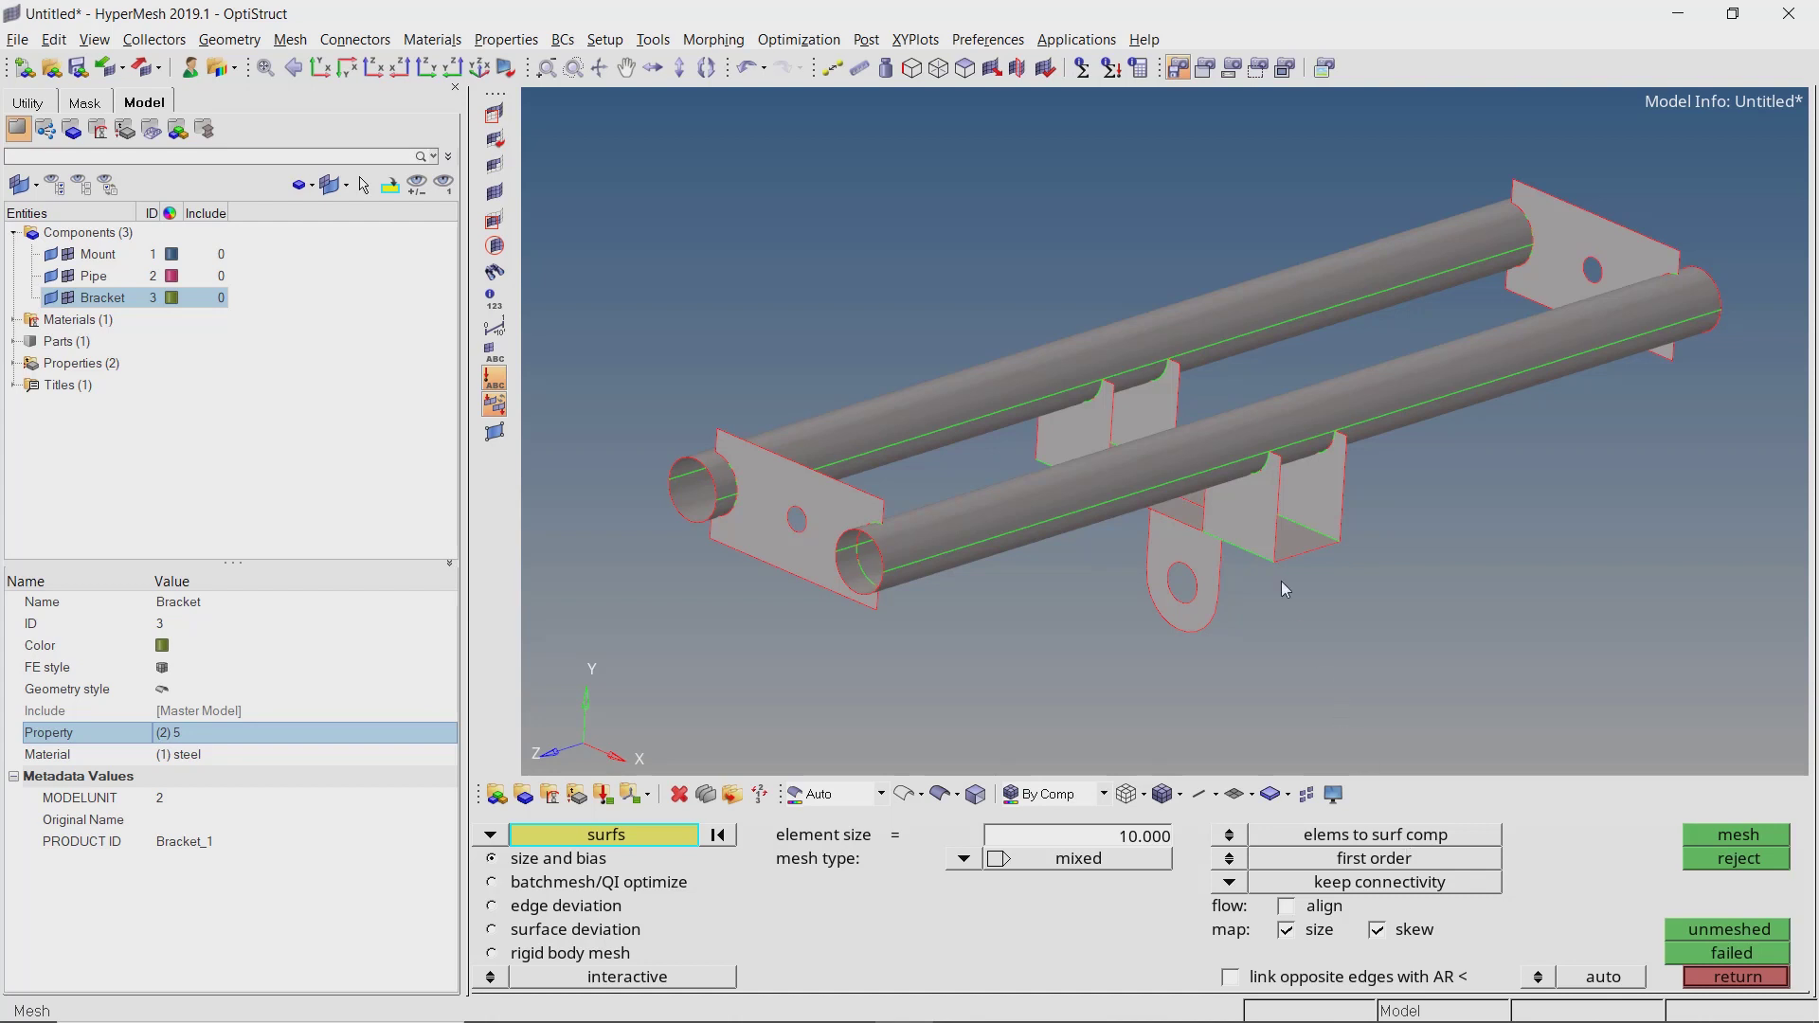
pyautogui.scroll(-2, 1263, 411)
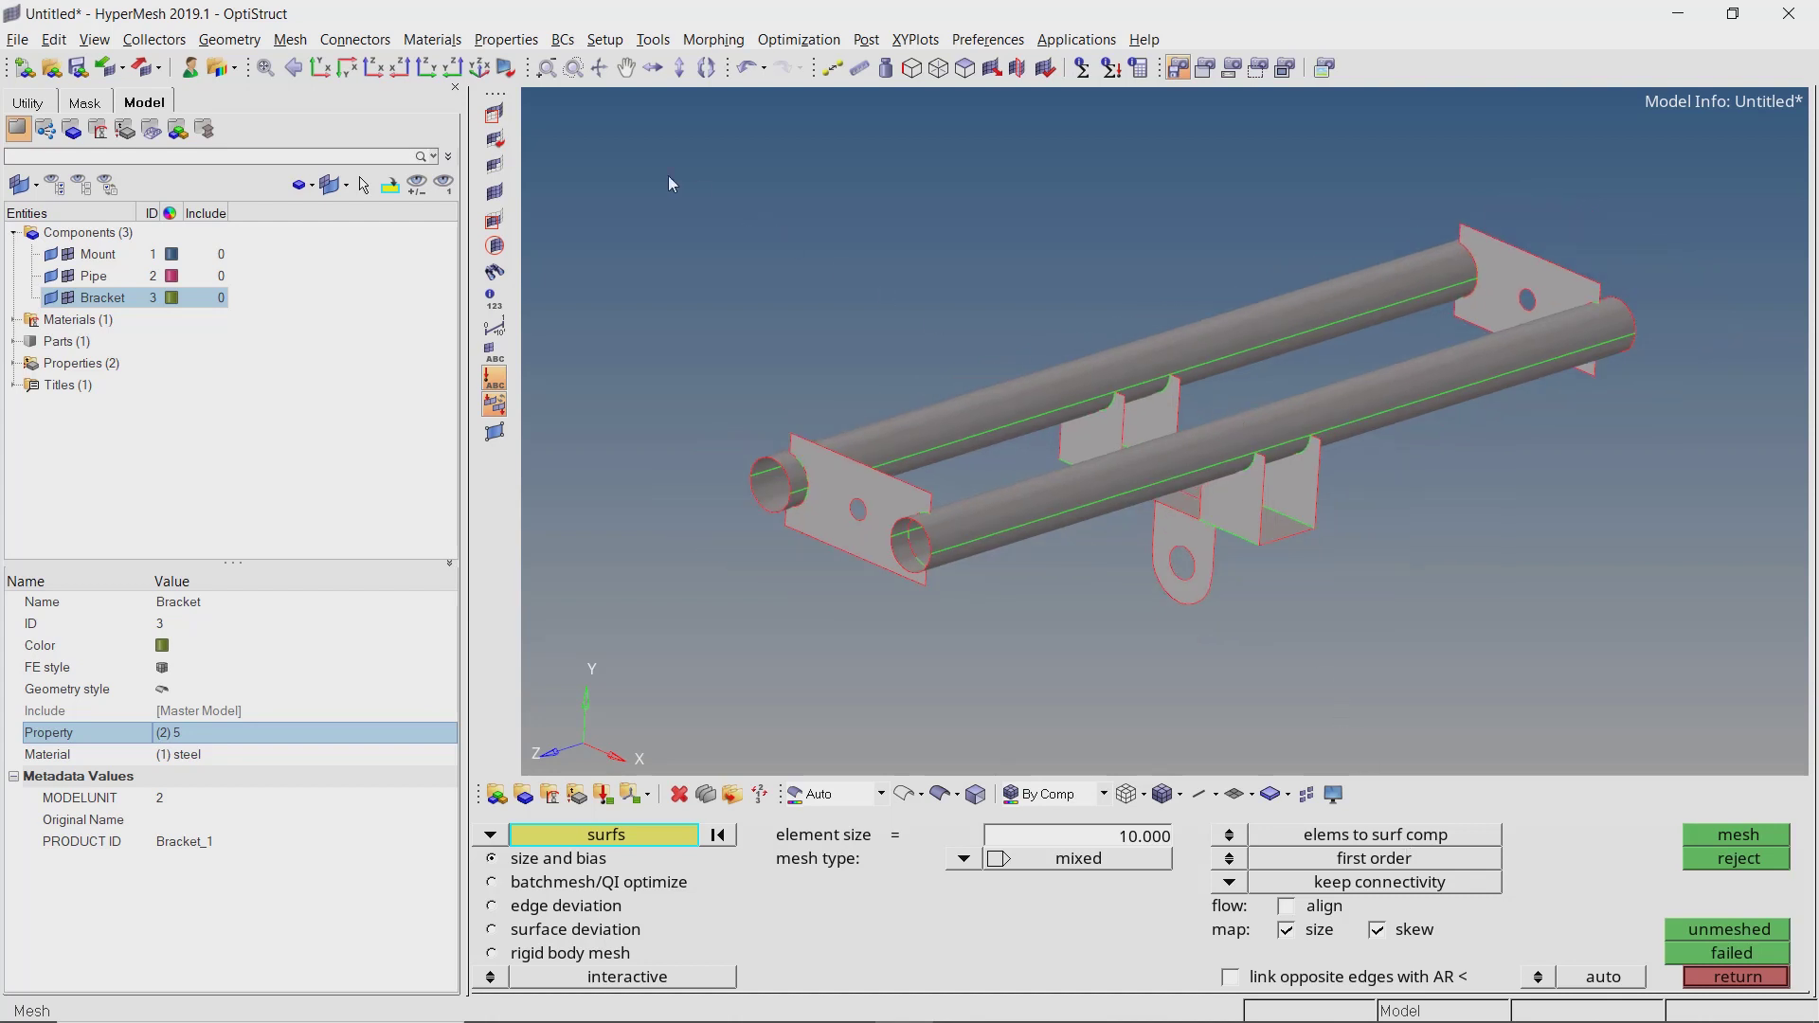
pyautogui.keyDown('shift'); pyautogui.moveTo(628, 162); pyautogui.dragTo(1718, 718); pyautogui.keyUp('shift')
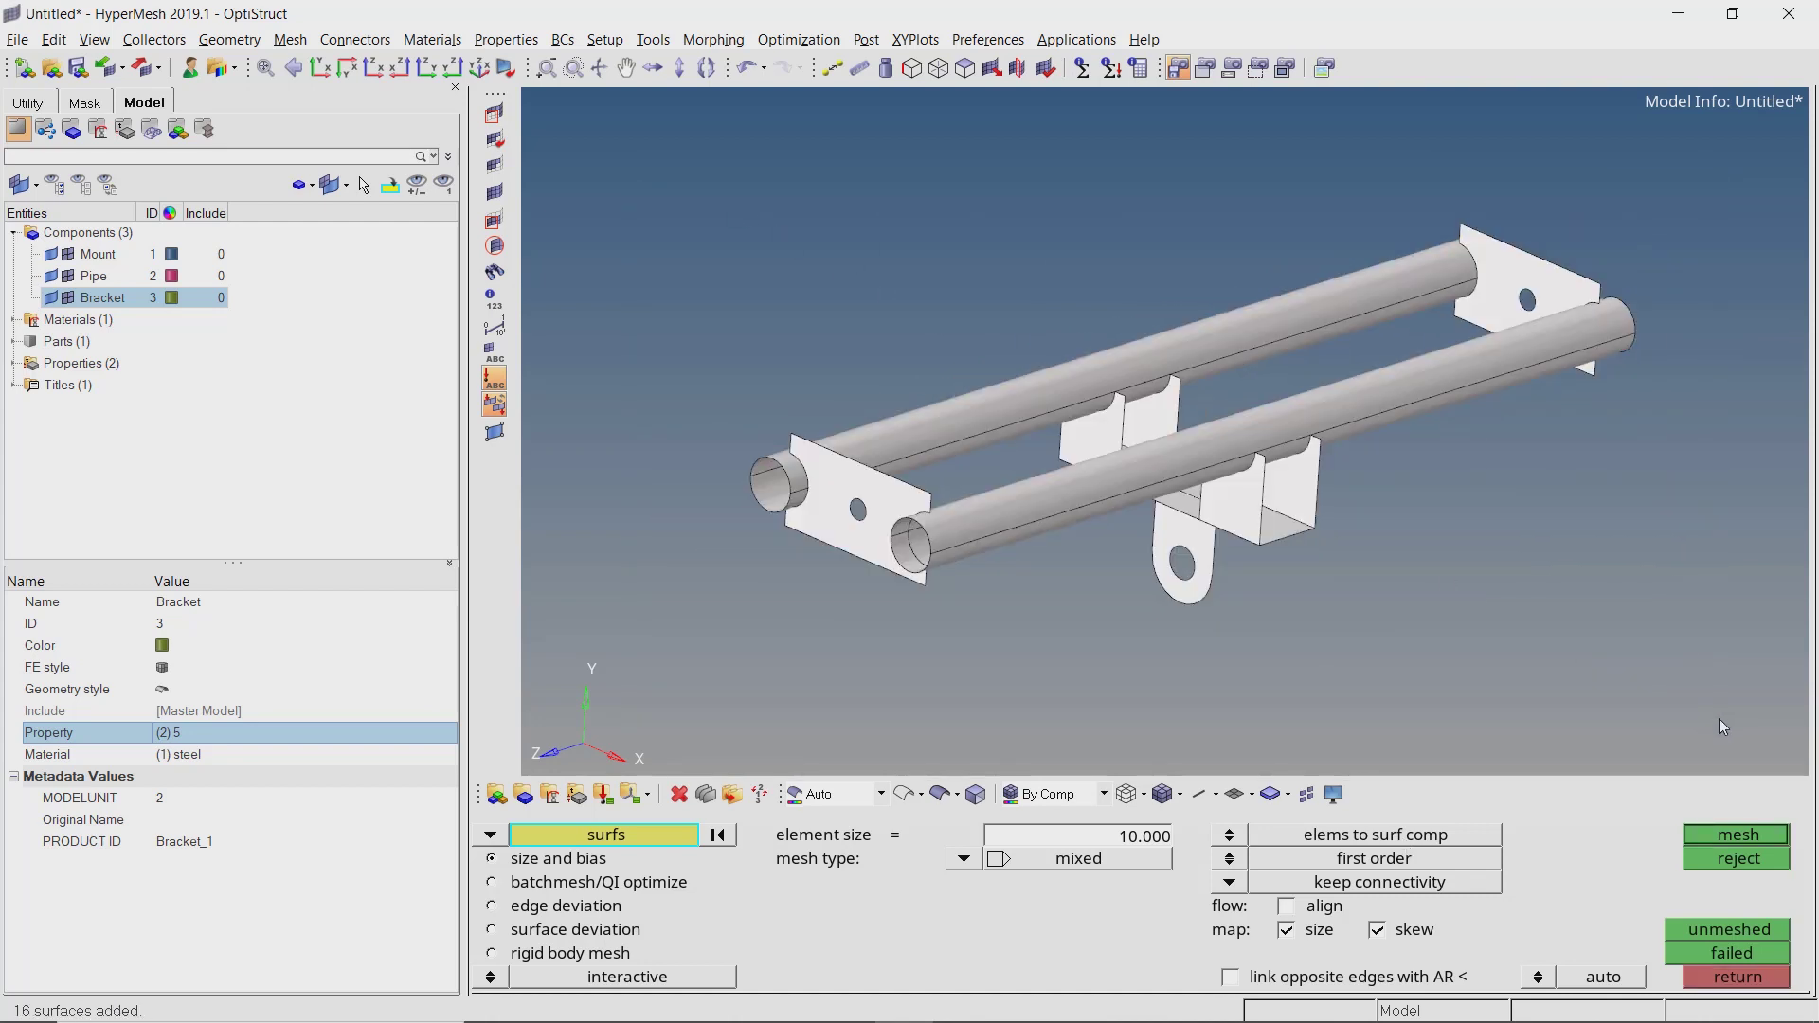
pyautogui.click(1140, 838)
pyautogui.write('8')
pyautogui.press('Return')
pyautogui.click(1734, 834)
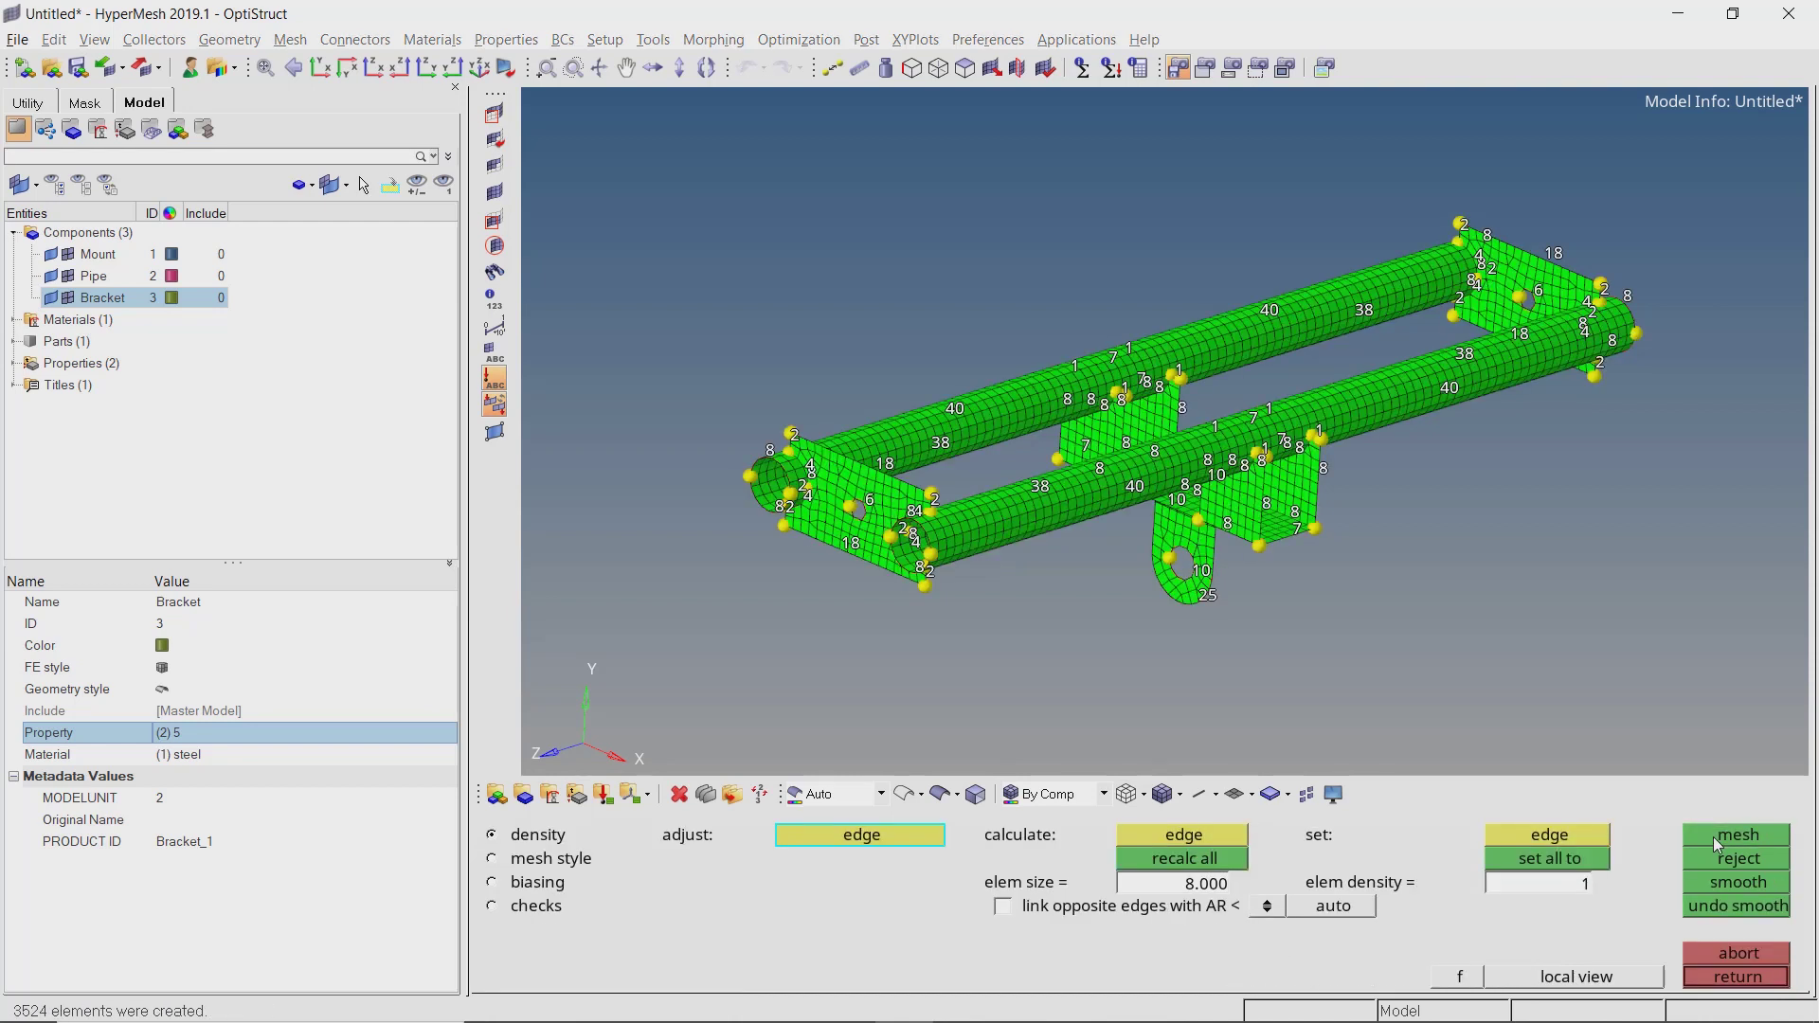
pyautogui.click(1739, 979)
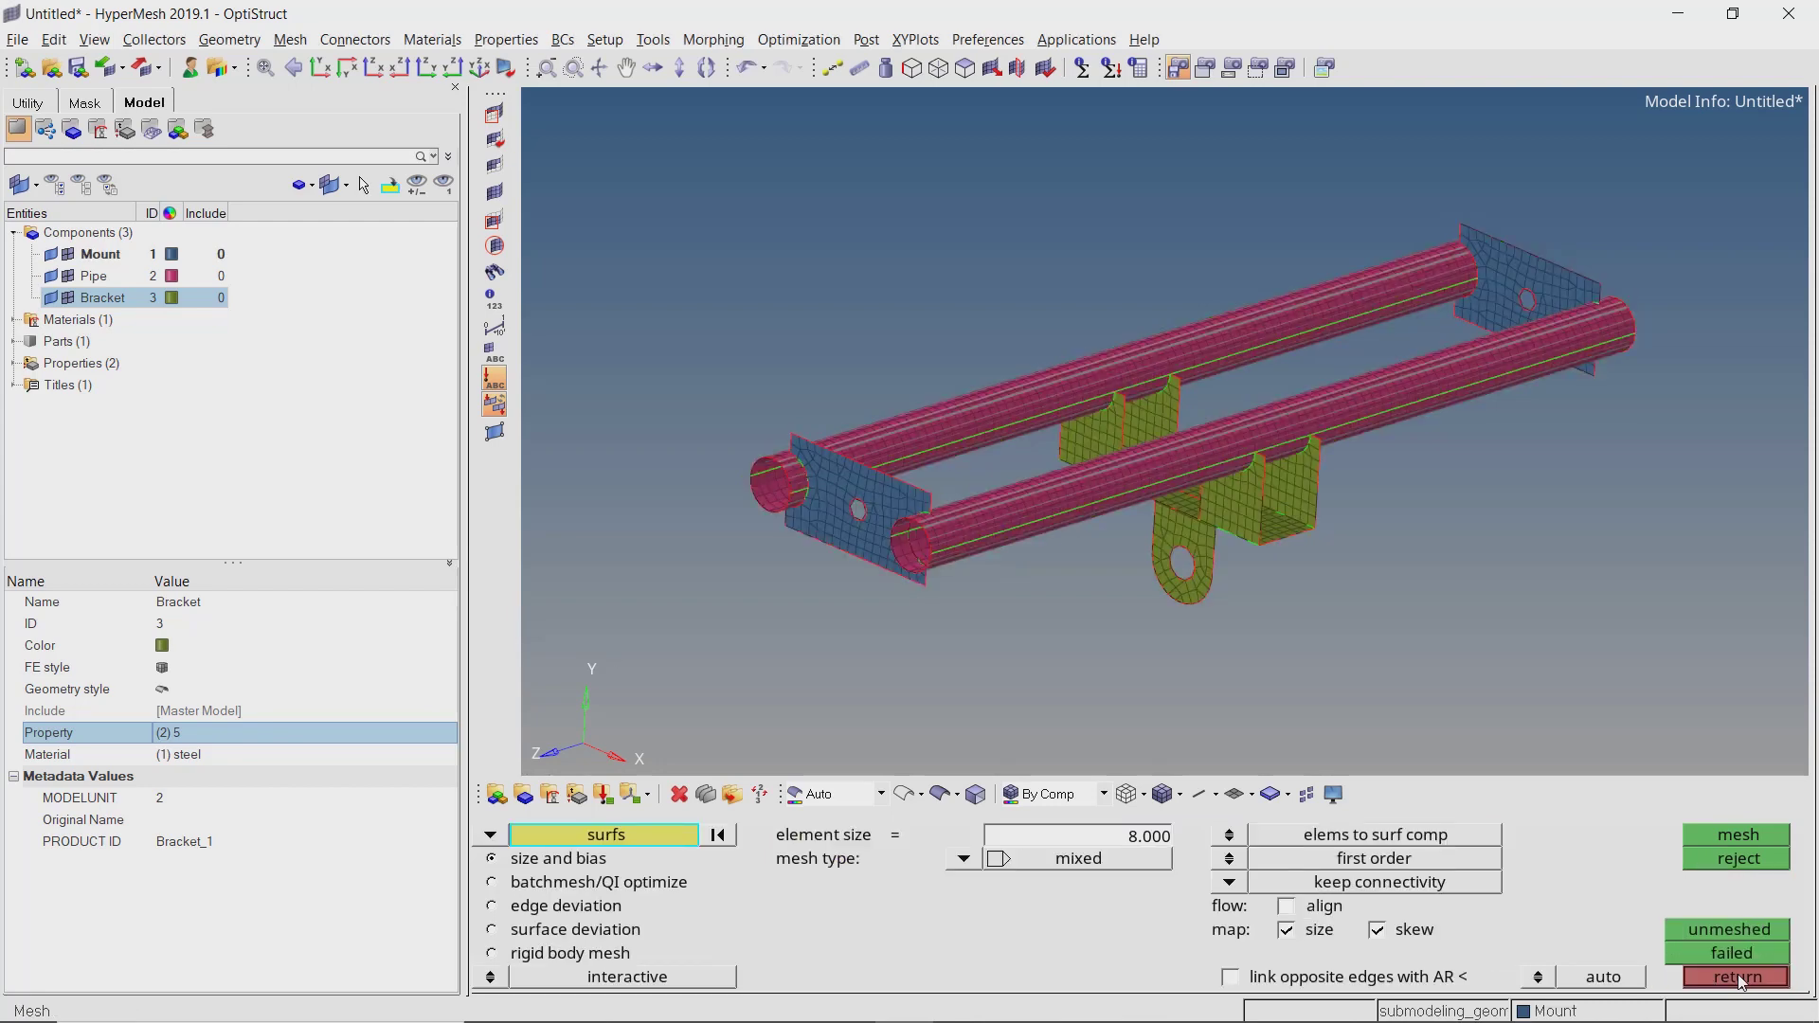
pyautogui.click(1739, 976)
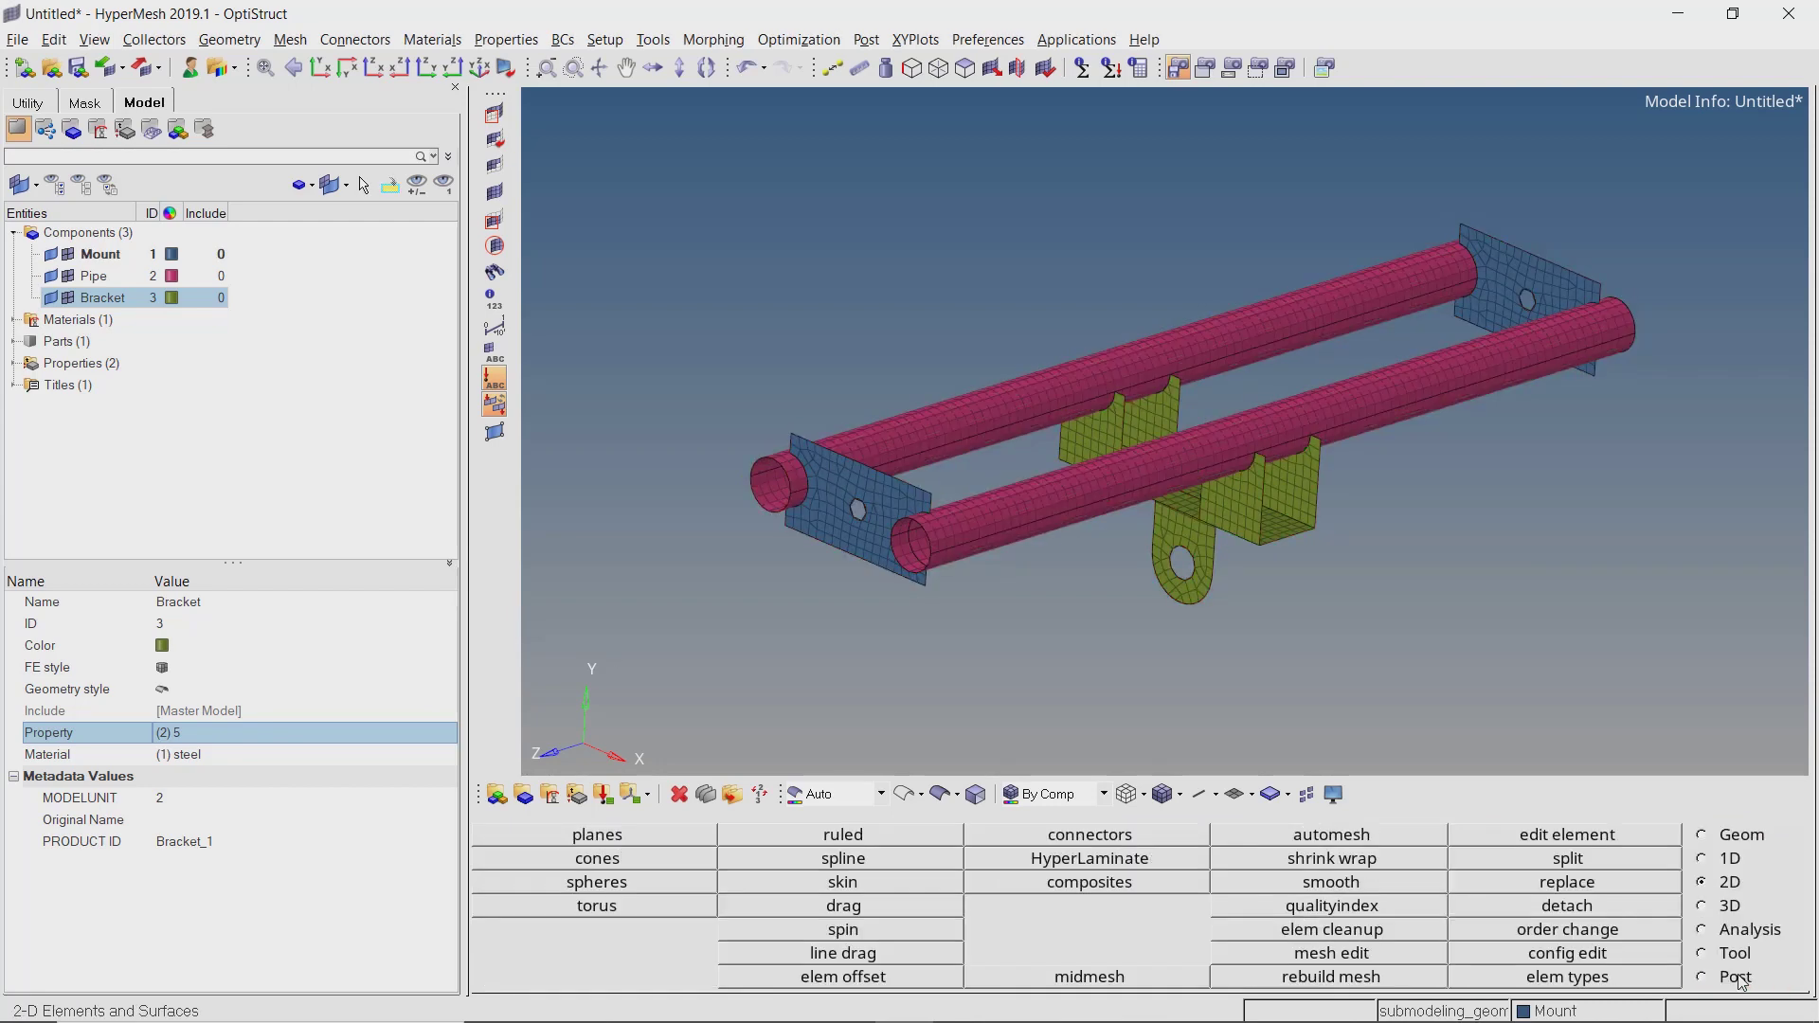
# Check all displayed elements for coincident nodes with an equivalence preview at a tolerance of 0.1, and inspect the joints between the parts.
pyautogui.hotkey('shift', 'F3')
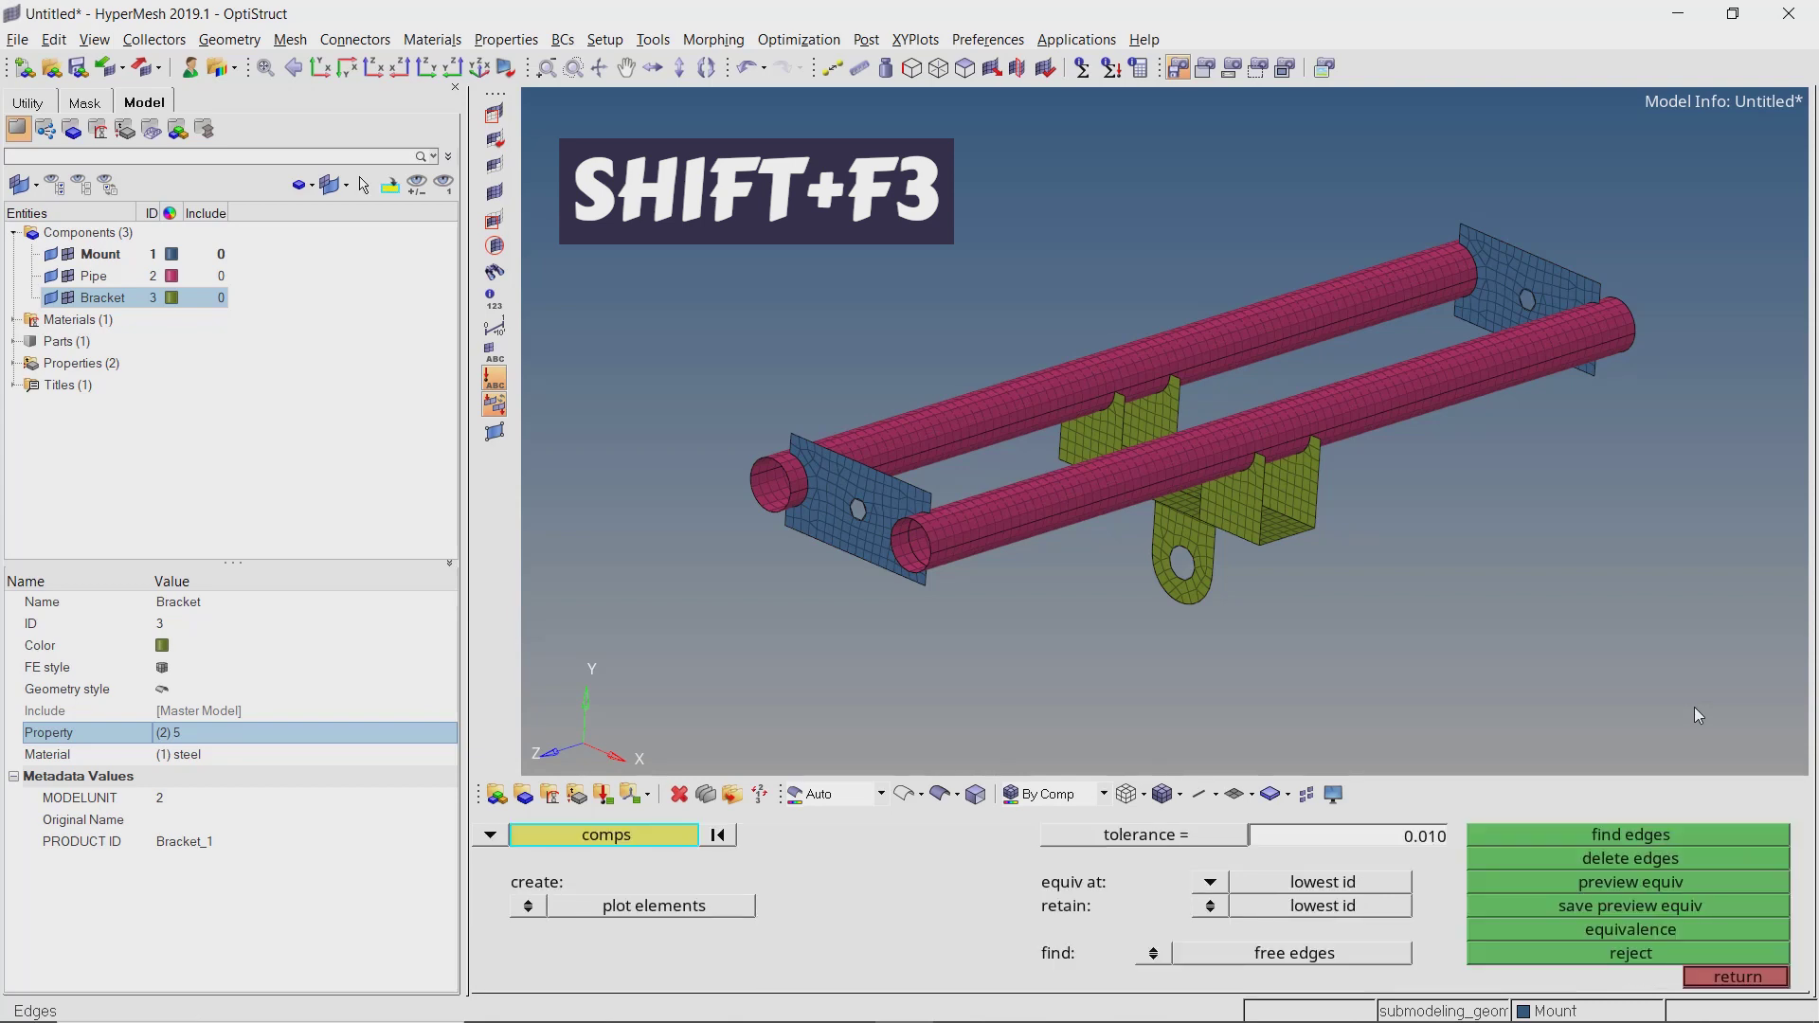
pyautogui.click(489, 836)
pyautogui.click(560, 860)
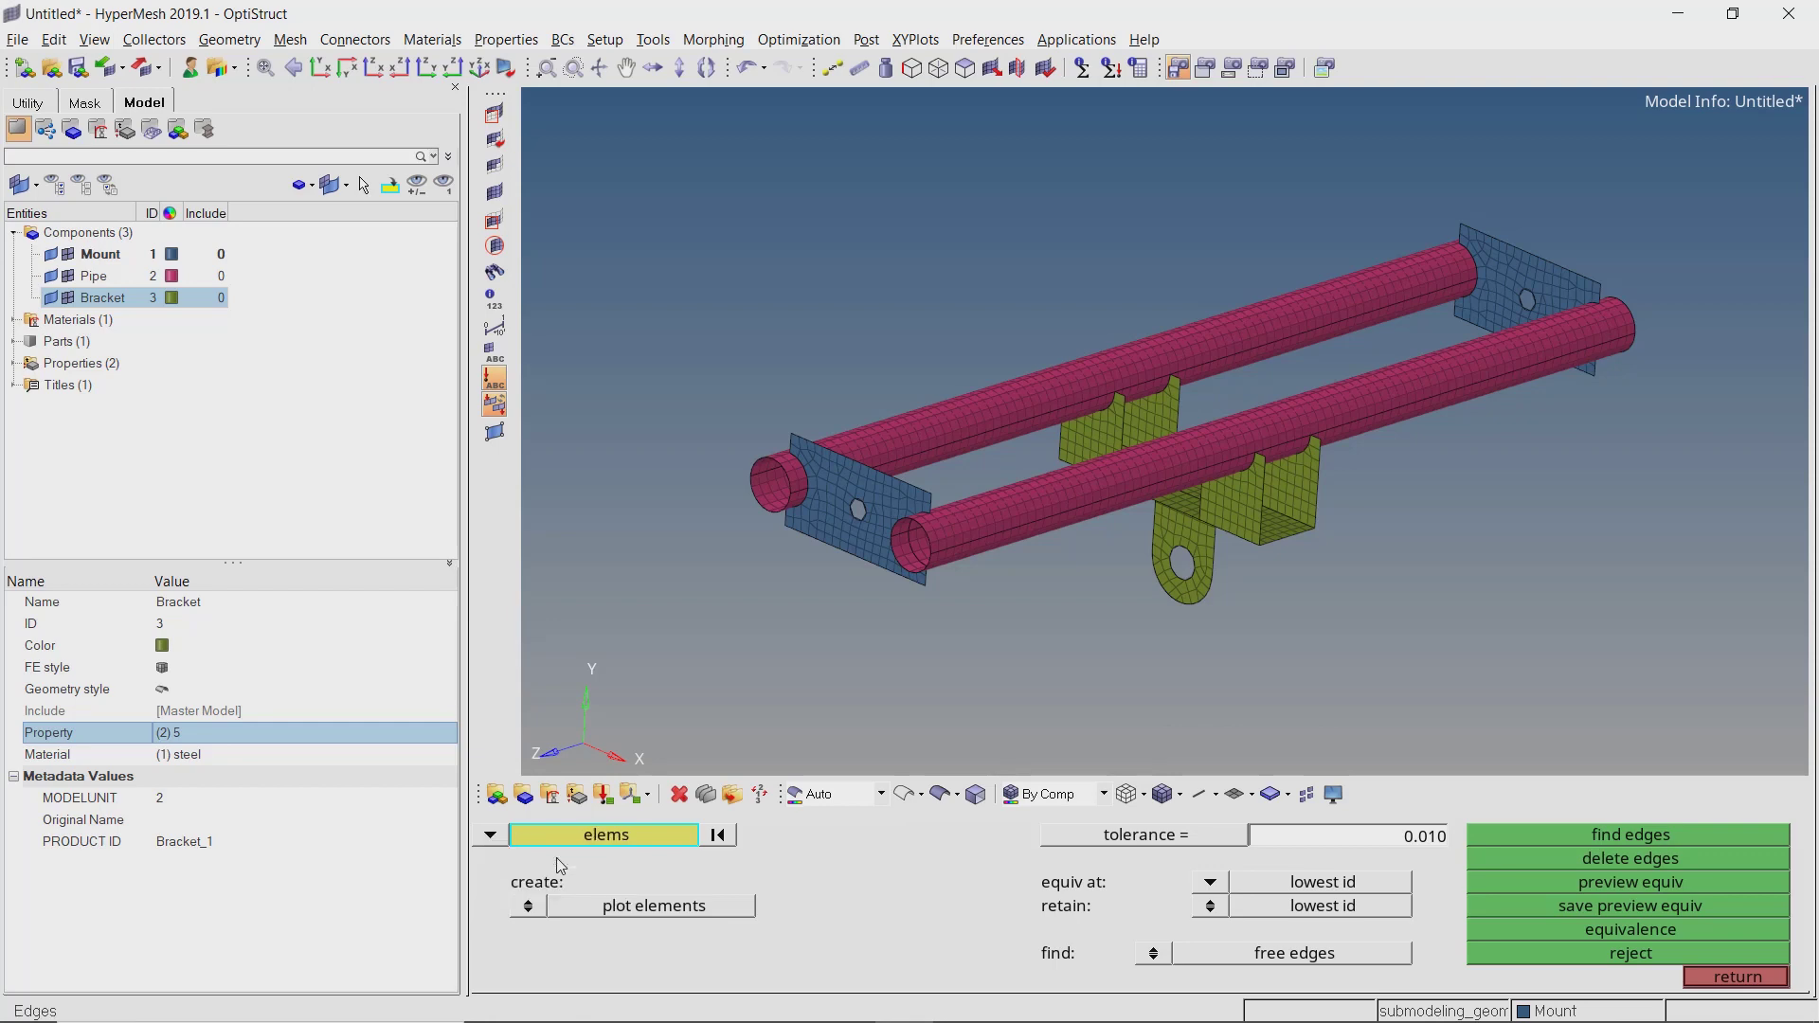
pyautogui.keyDown('shift'); pyautogui.moveTo(570, 151); pyautogui.dragTo(1731, 696); pyautogui.keyUp('shift')
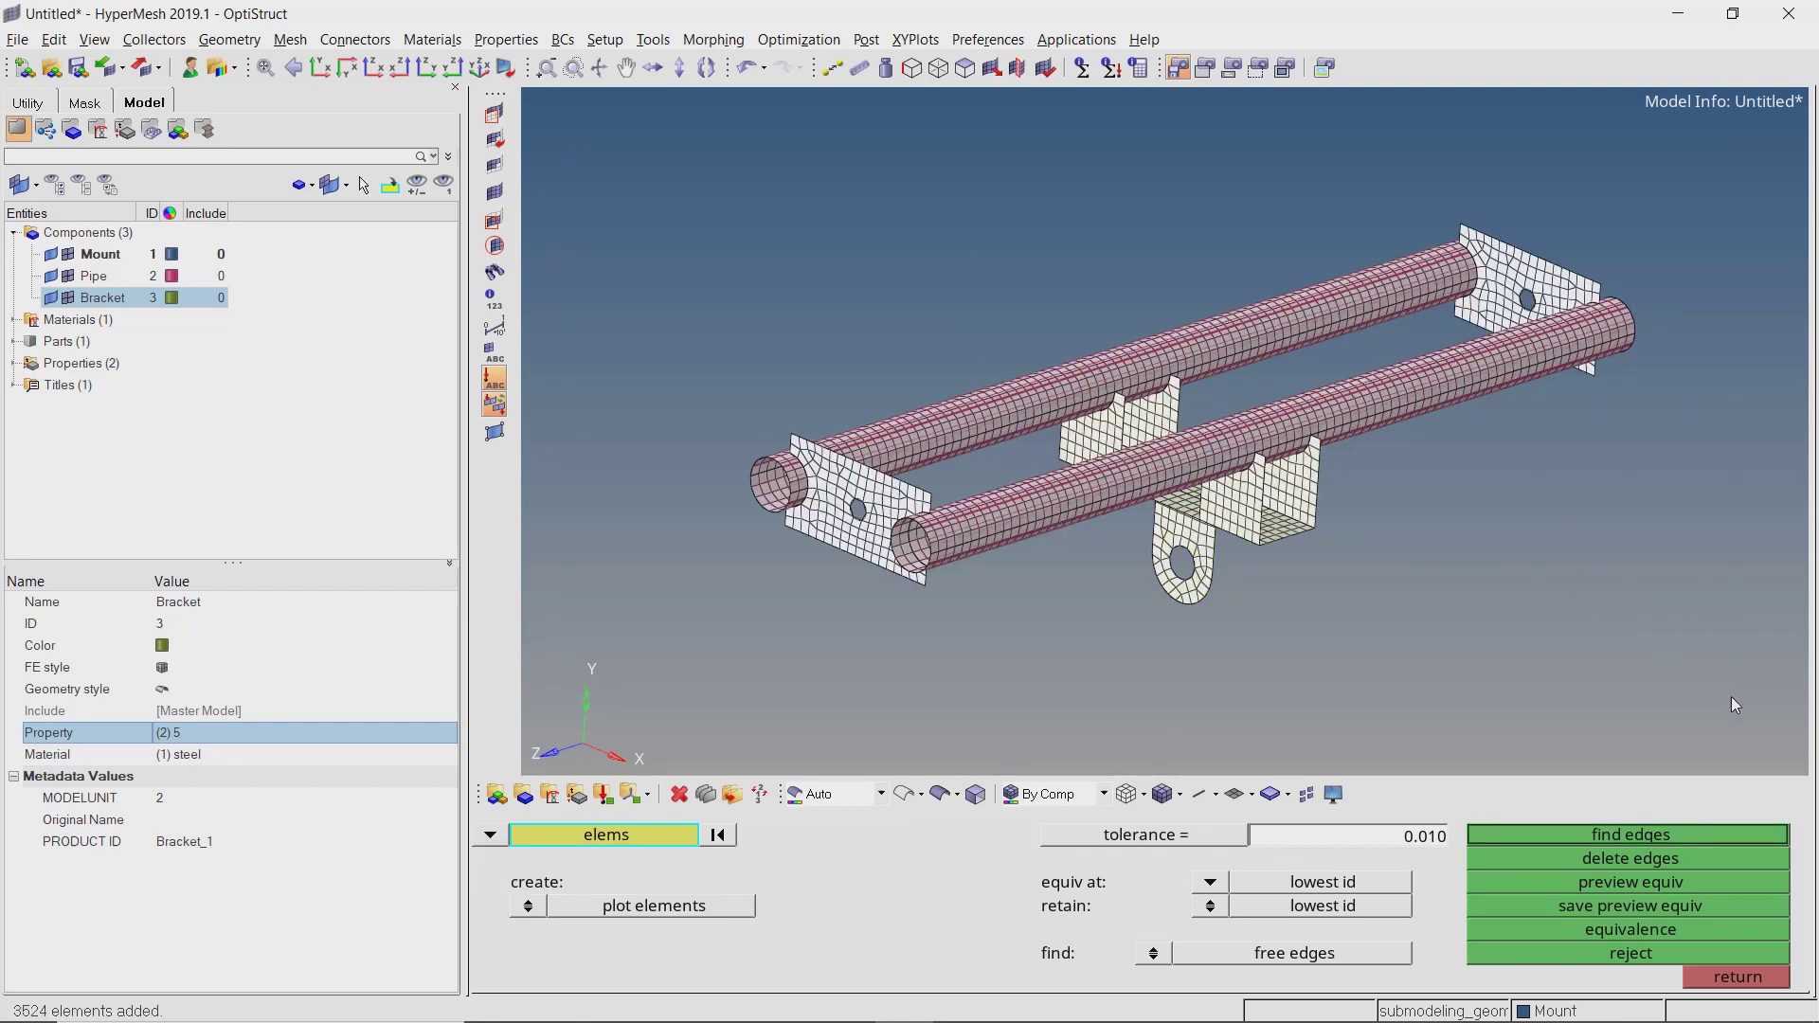
pyautogui.click(1432, 844)
pyautogui.write('0.1')
pyautogui.press('Return')
pyautogui.click(1631, 887)
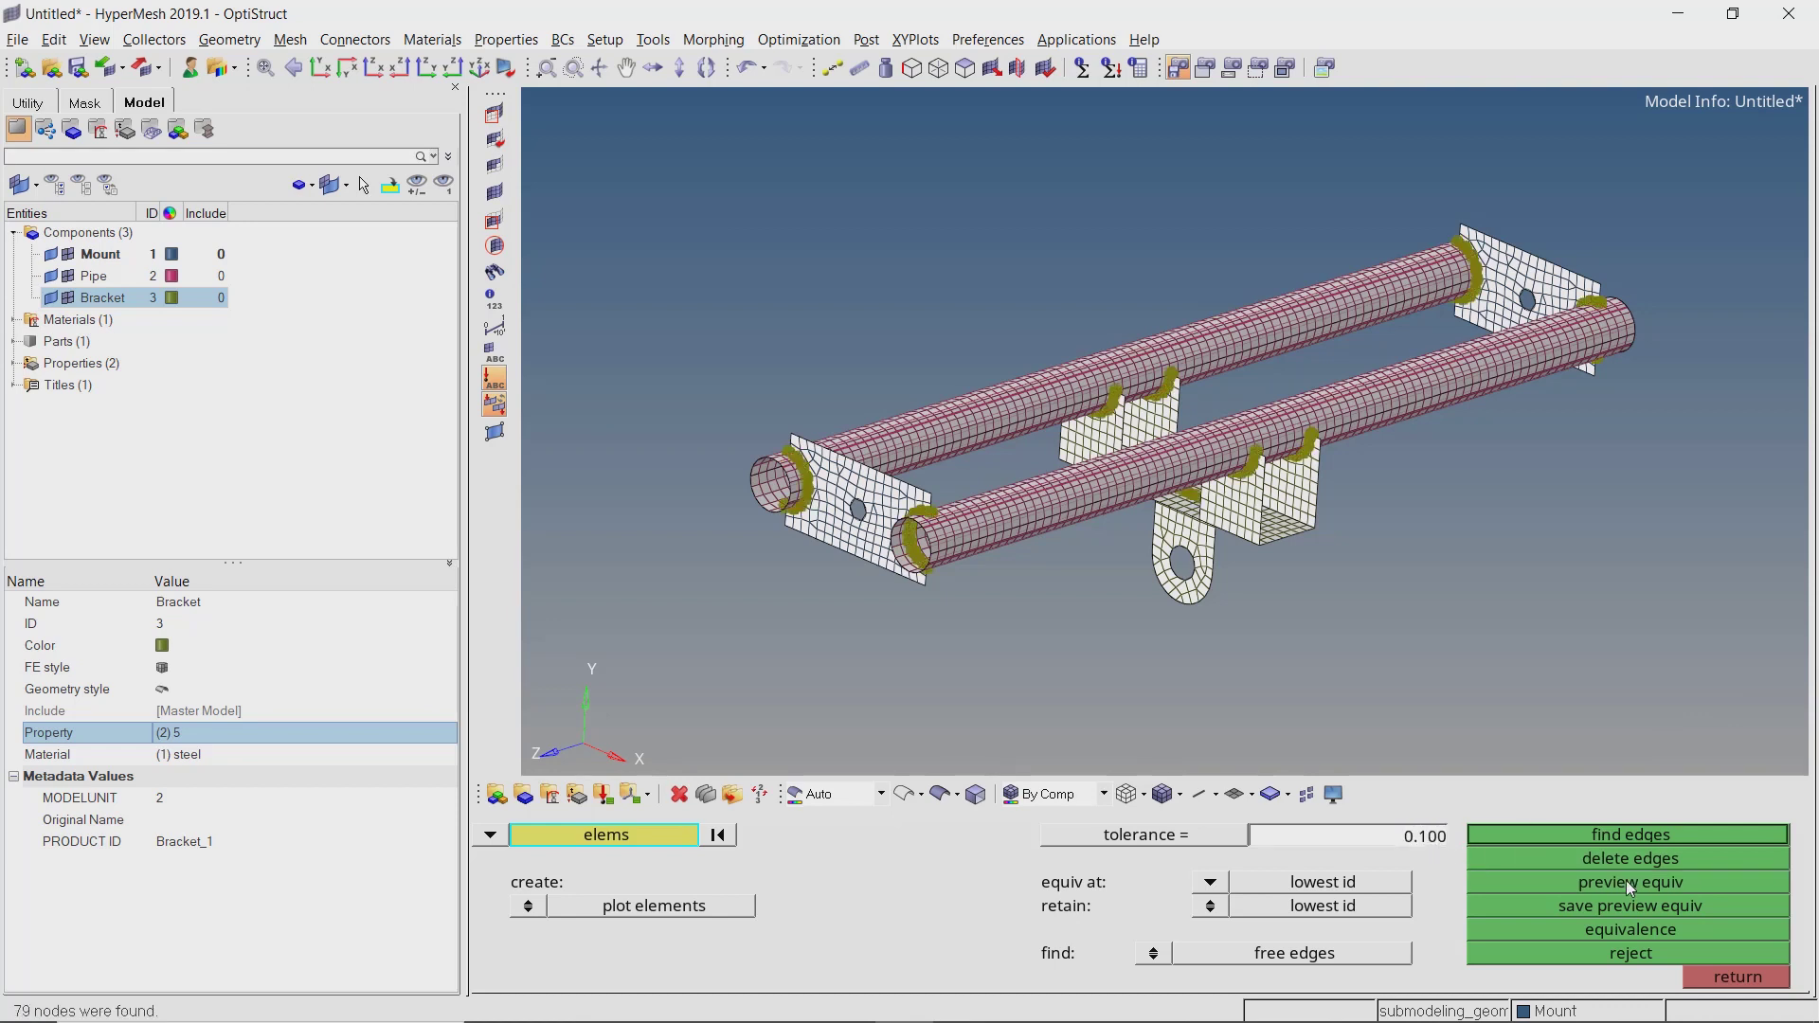
pyautogui.scroll(5, 1241, 473)
pyautogui.moveTo(1251, 502)
pyautogui.keyDown('ctrl'); pyautogui.mouseDown()
pyautogui.moveTo(1118, 487)
pyautogui.moveTo(1270, 514)
pyautogui.mouseUp(); pyautogui.keyUp('ctrl')
pyautogui.scroll(-5, 1270, 514)
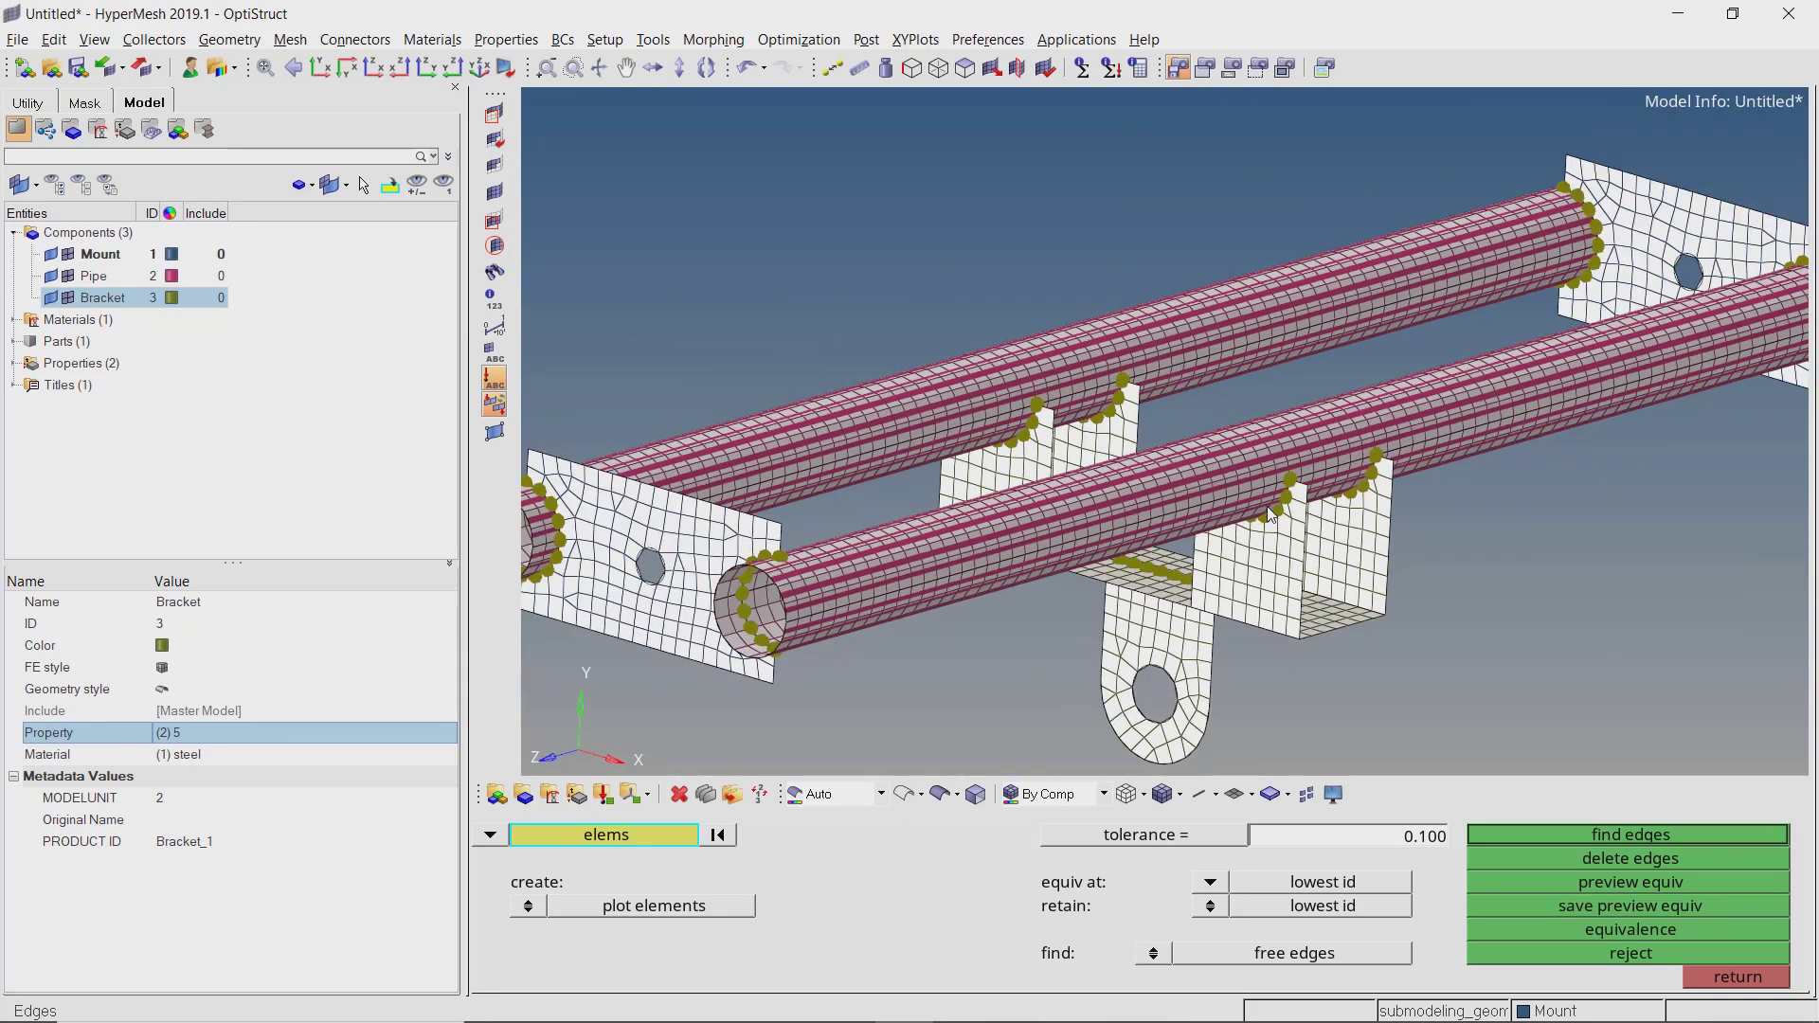
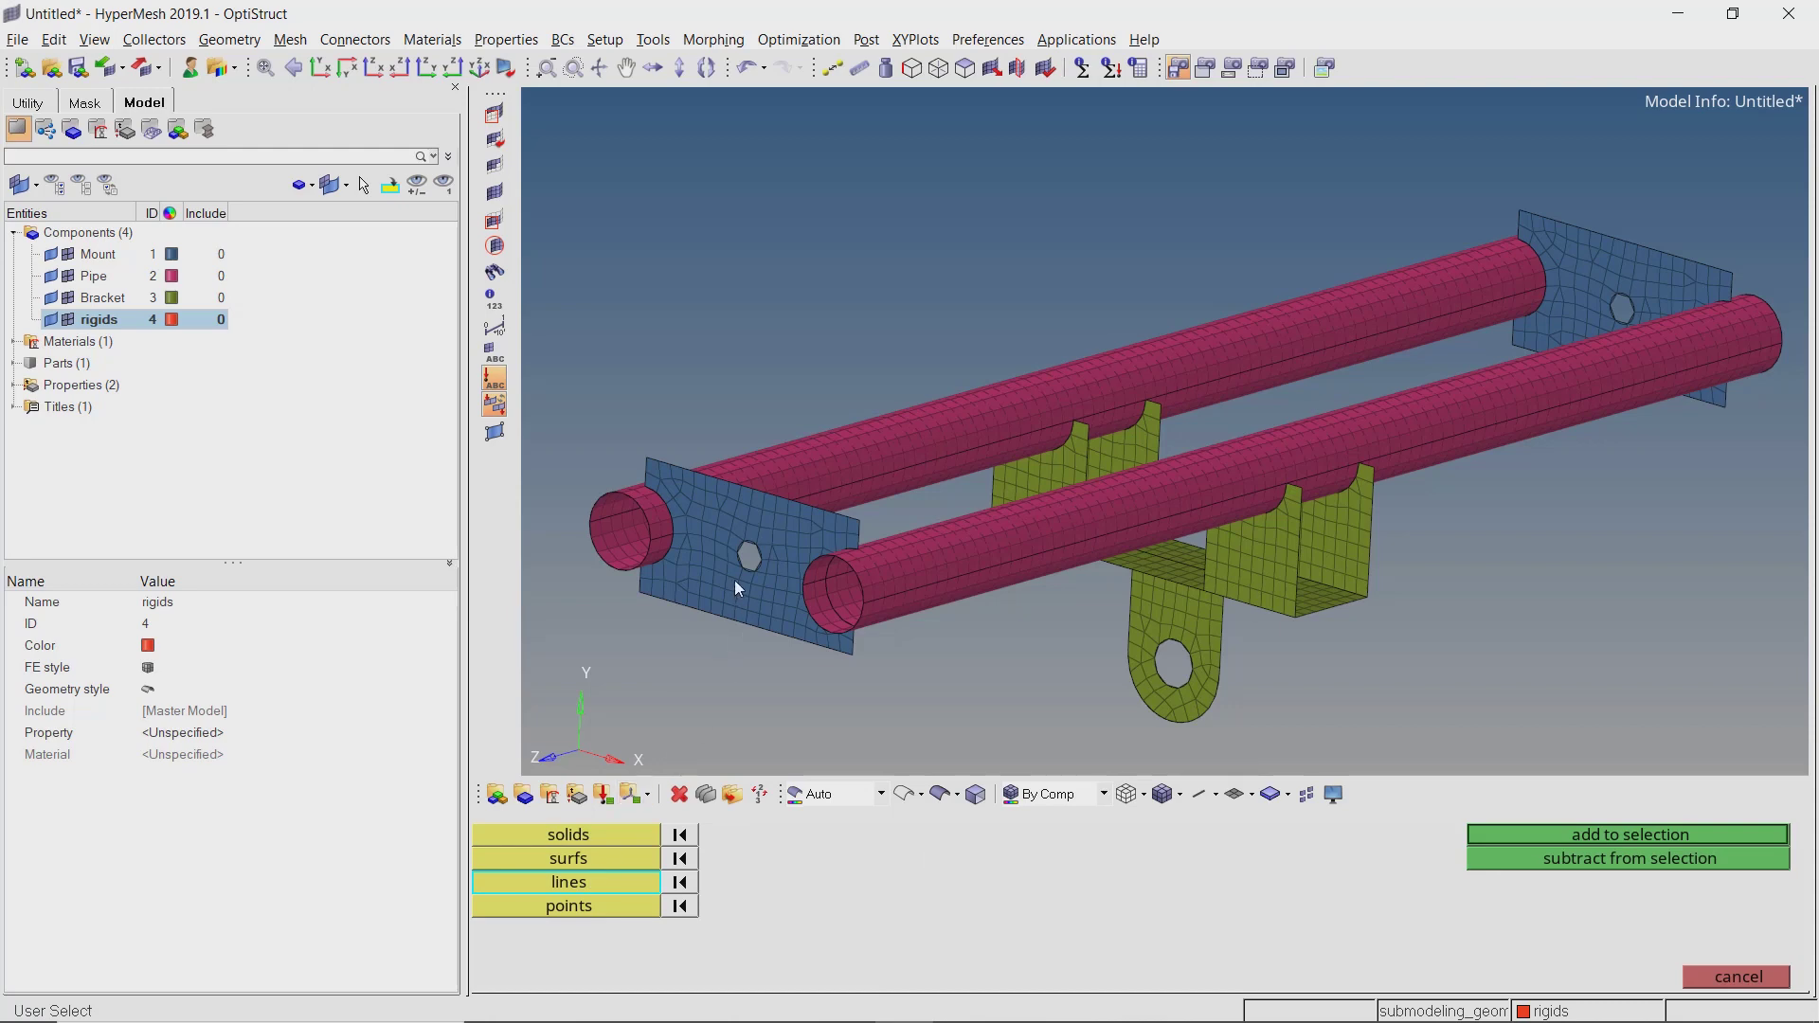
# Create an RBE2 rigid on the hole of the near mount plate, using the hole's edge line to pick the dependent nodes.
pyautogui.scroll(5, 748, 559)
pyautogui.click(856, 468)
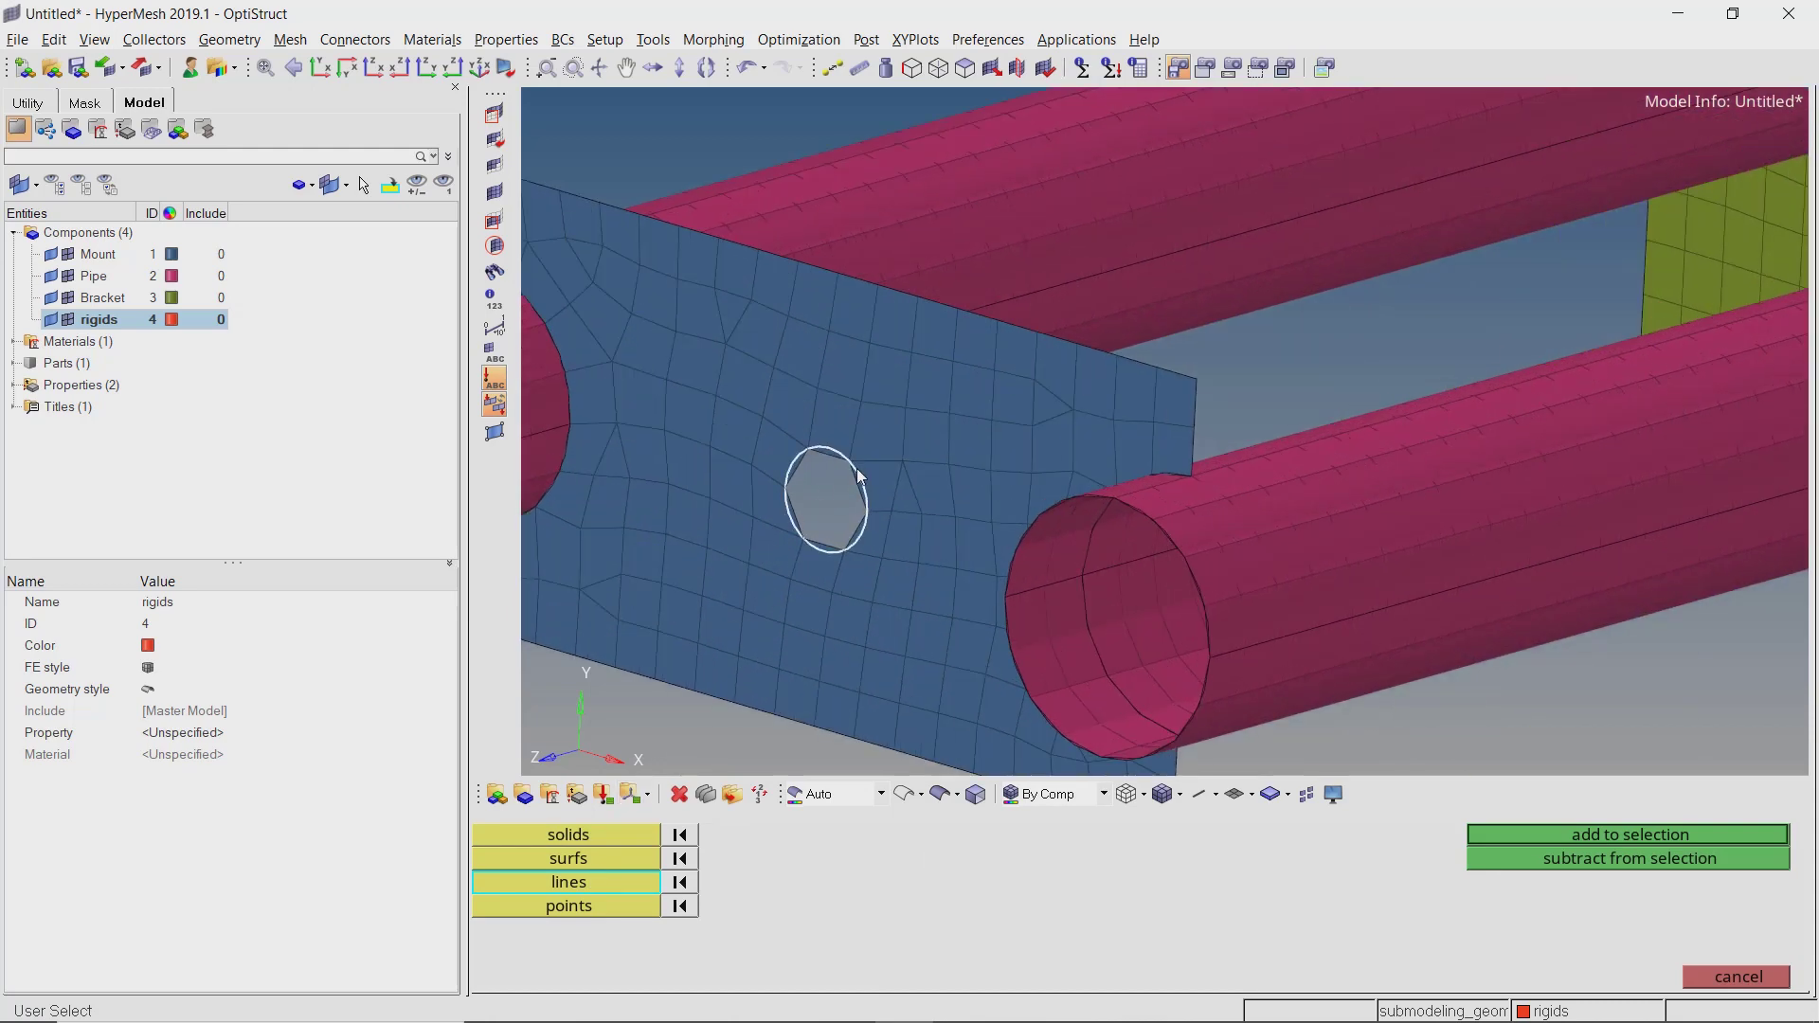
pyautogui.middleClick(846, 490)
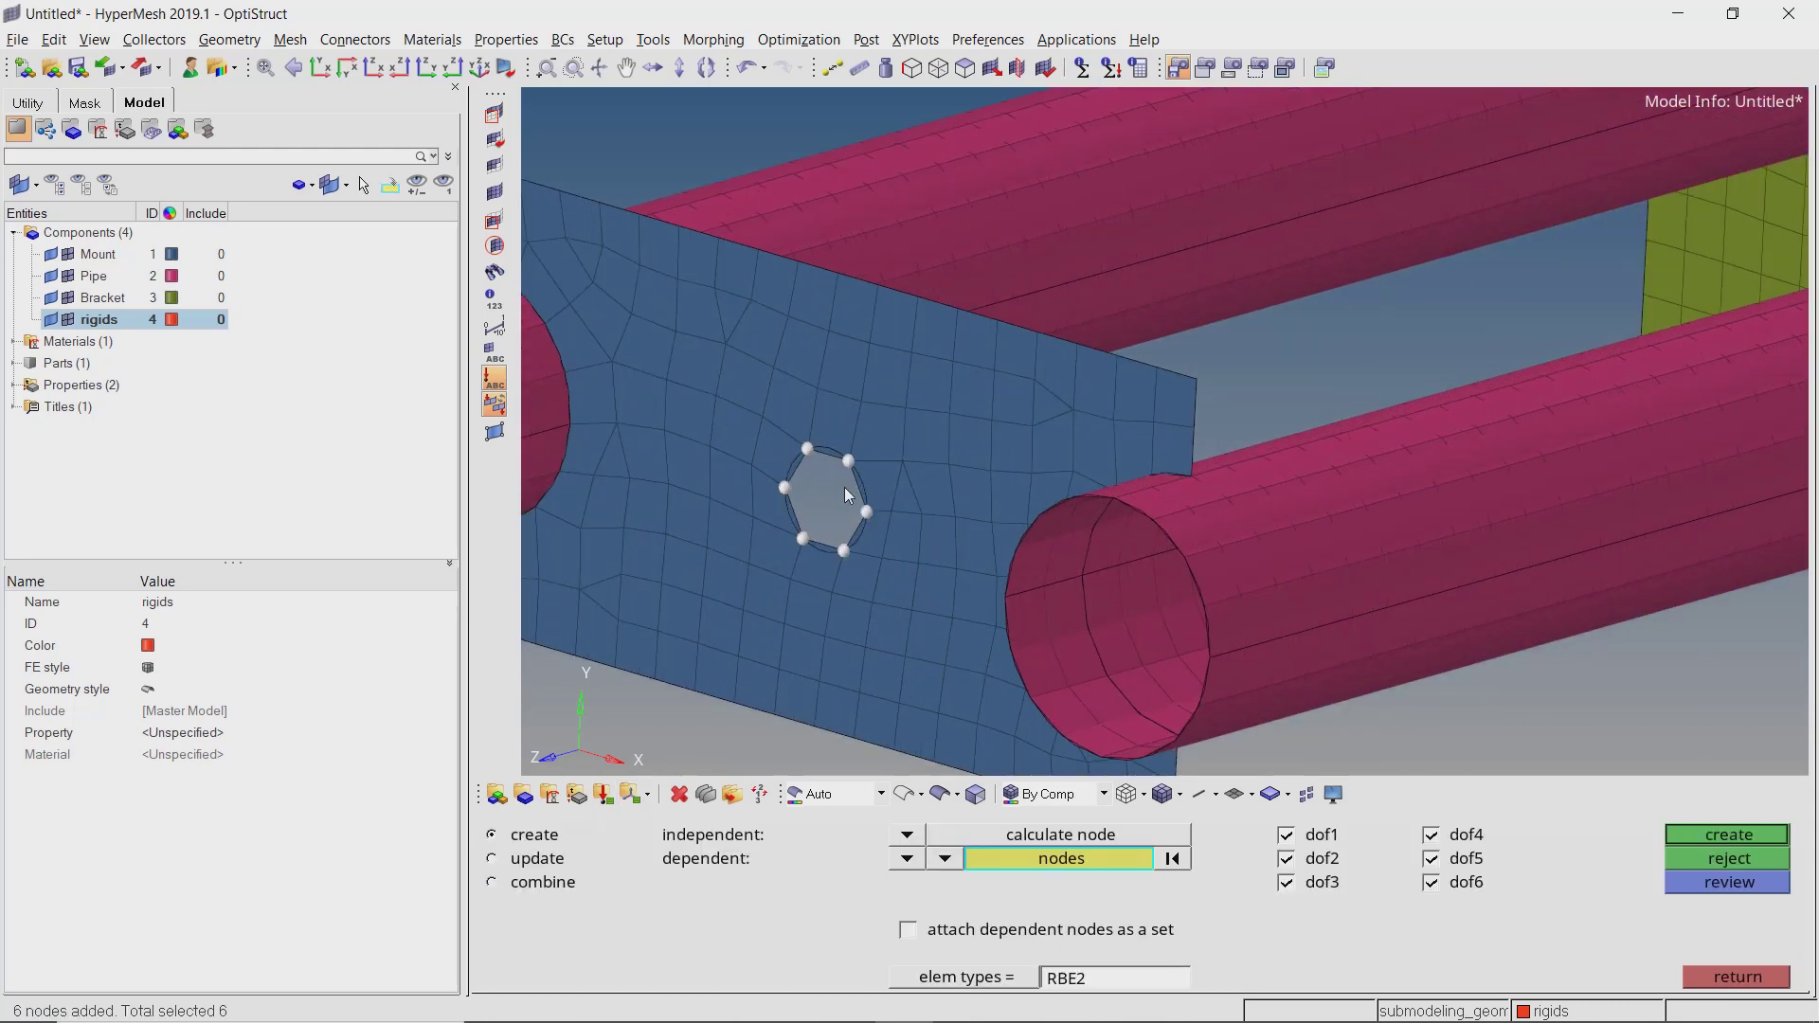
pyautogui.middleClick(846, 494)
pyautogui.scroll(-5, 843, 491)
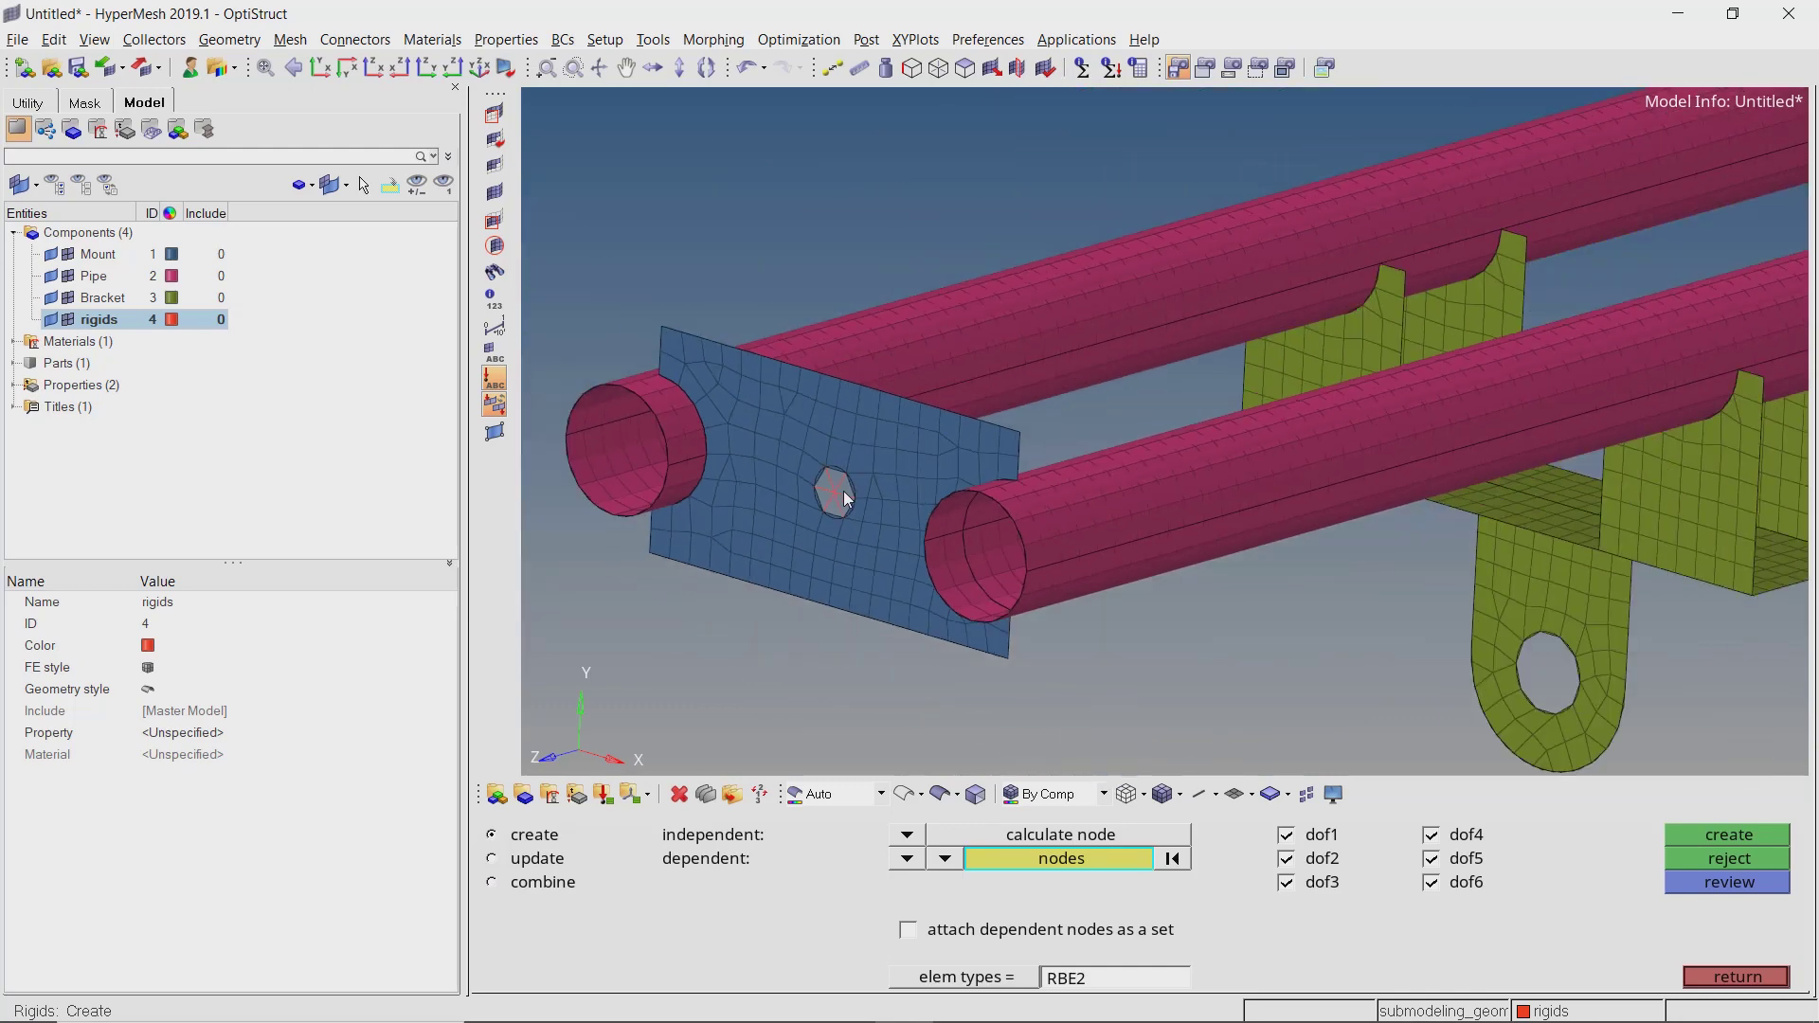
# Create an RBE2 rigid with a calculated centre node on the bracket lug's hole, picking the dependent nodes by the hole's edge line.
pyautogui.keyDown('ctrl'); pyautogui.moveTo(843, 491); pyautogui.dragTo(1191, 612); pyautogui.keyUp('ctrl')
pyautogui.scroll(5, 1190, 612)
pyautogui.scroll(2, 1205, 532)
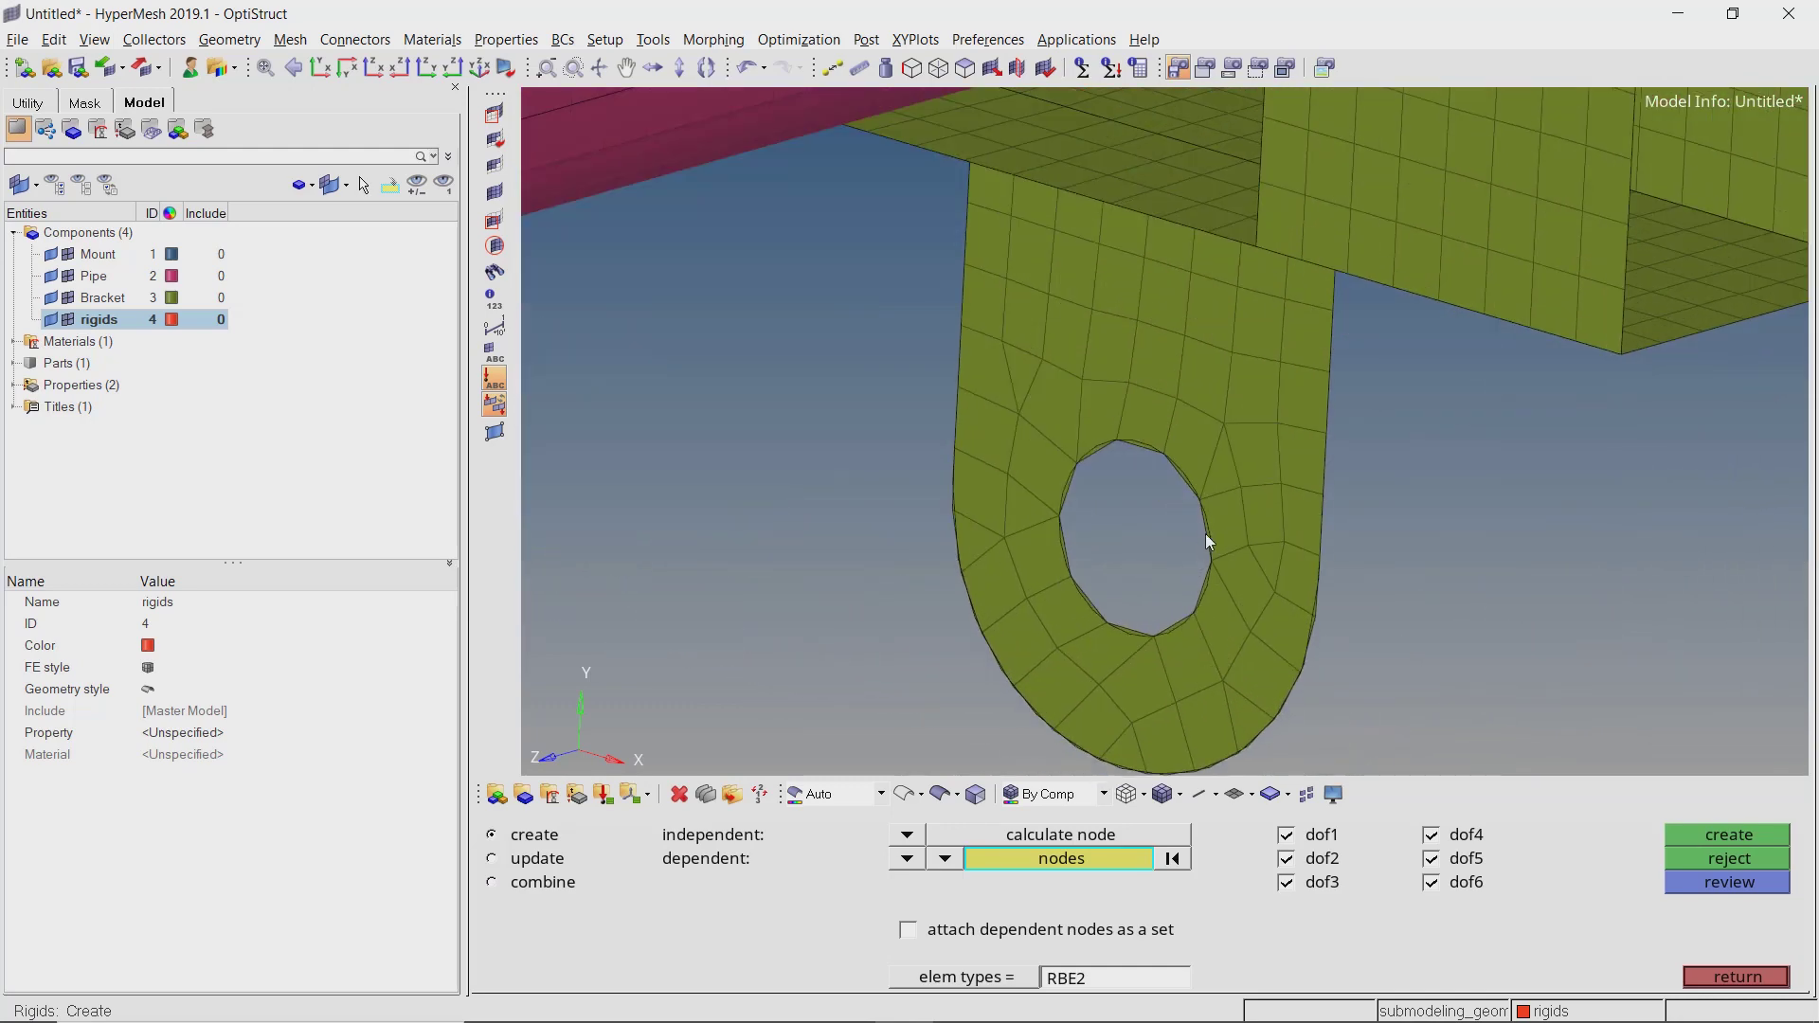
pyautogui.click(1135, 865)
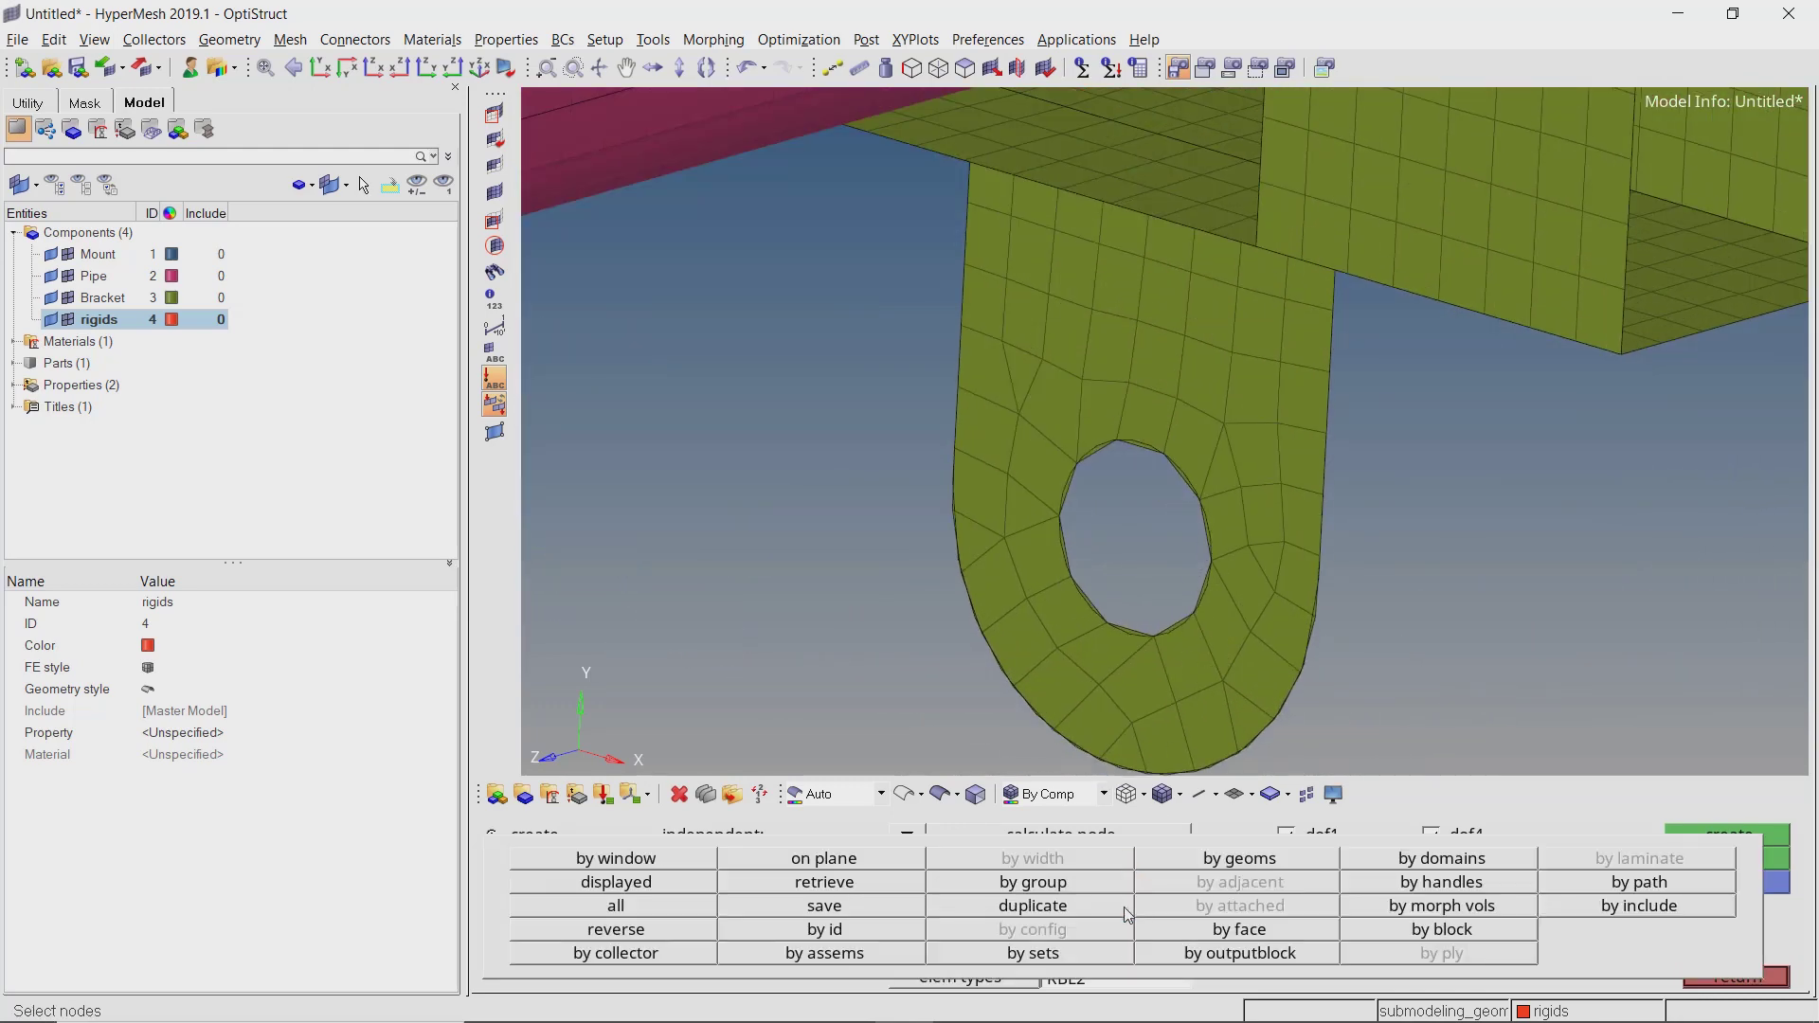
pyautogui.click(1157, 858)
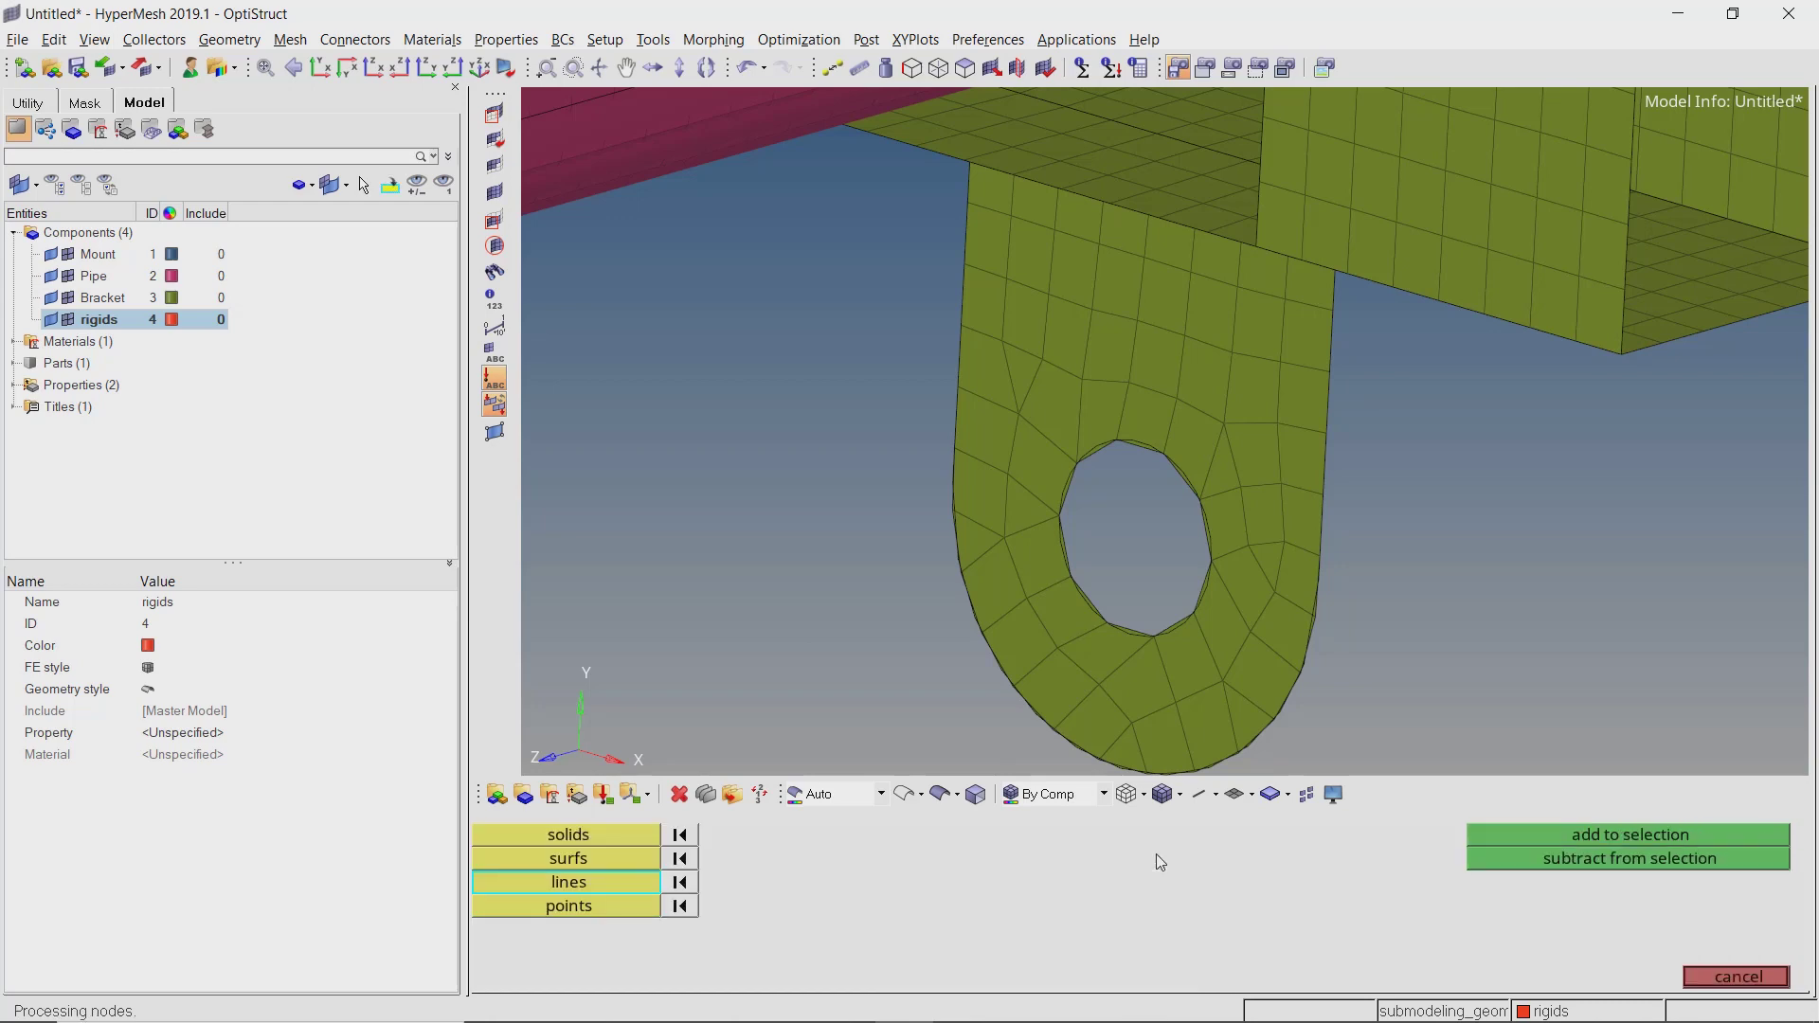
pyautogui.click(1180, 625)
pyautogui.middleClick(1180, 621)
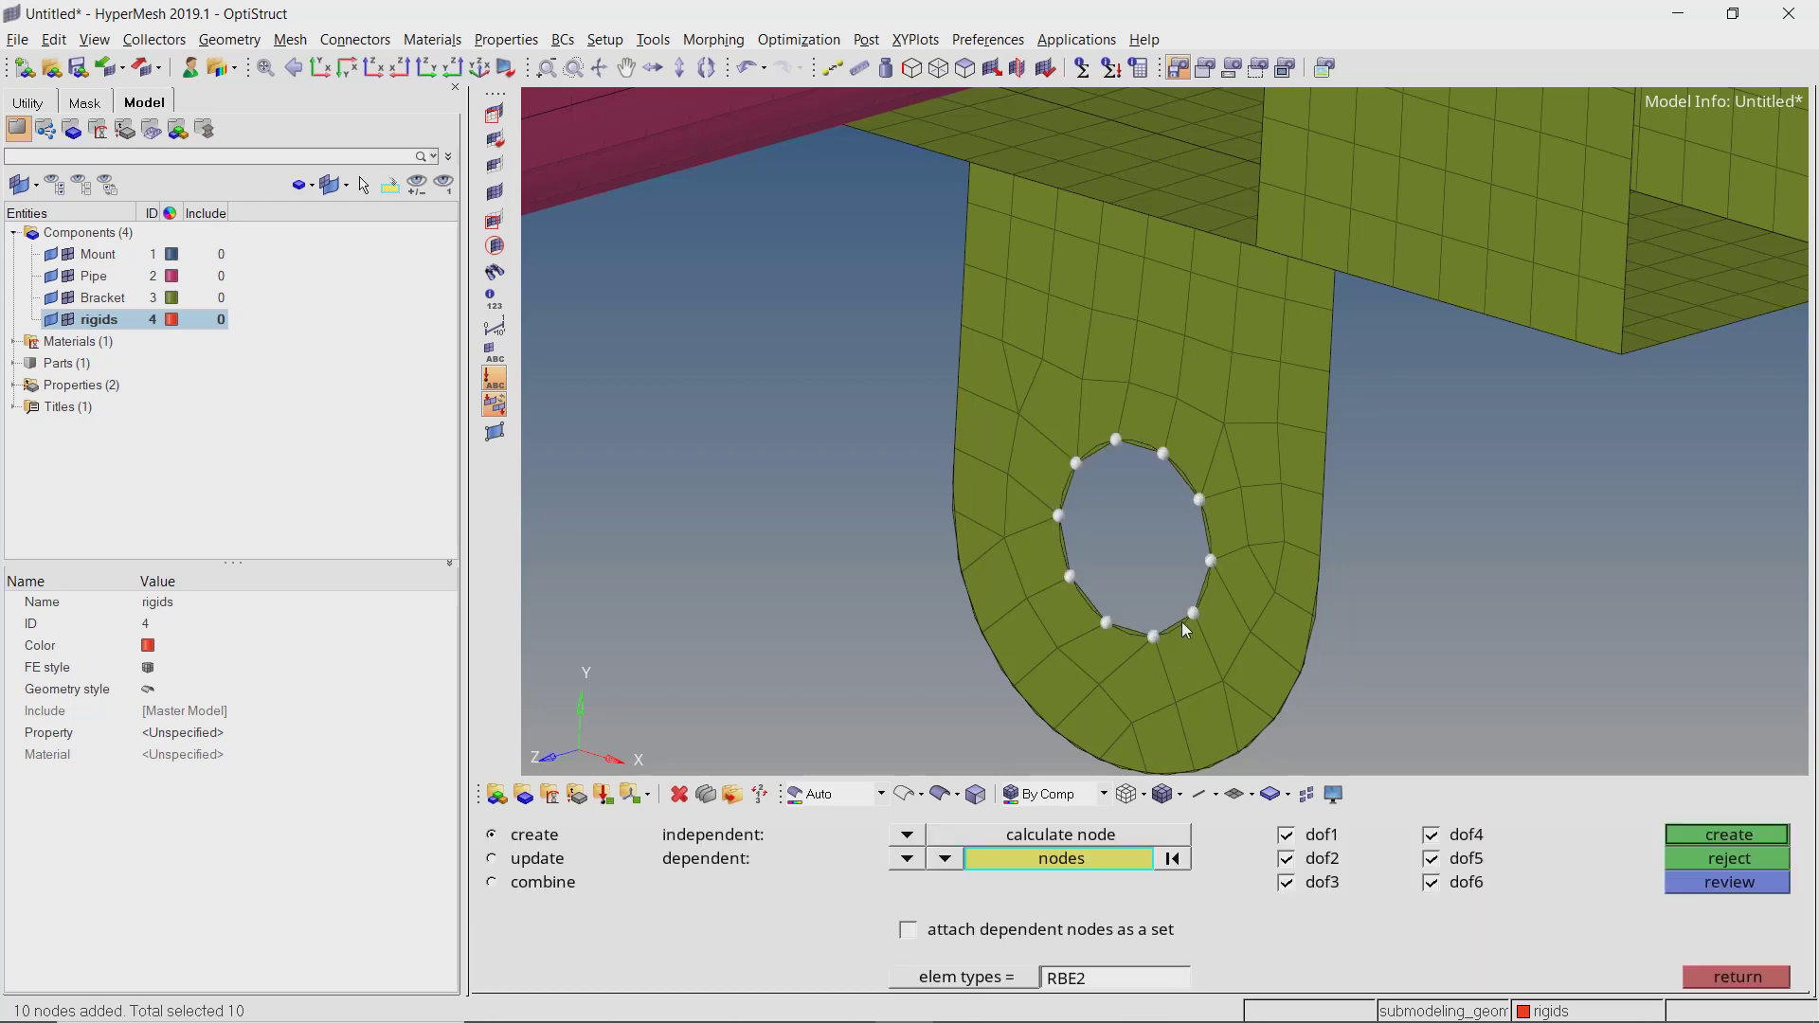
pyautogui.middleClick(1180, 622)
# Create an RBE2 rigid with a calculated centre node on the far mount plate's hole, picking dependent nodes by its edge line.
pyautogui.scroll(-5, 1178, 631)
pyautogui.scroll(8, 1311, 485)
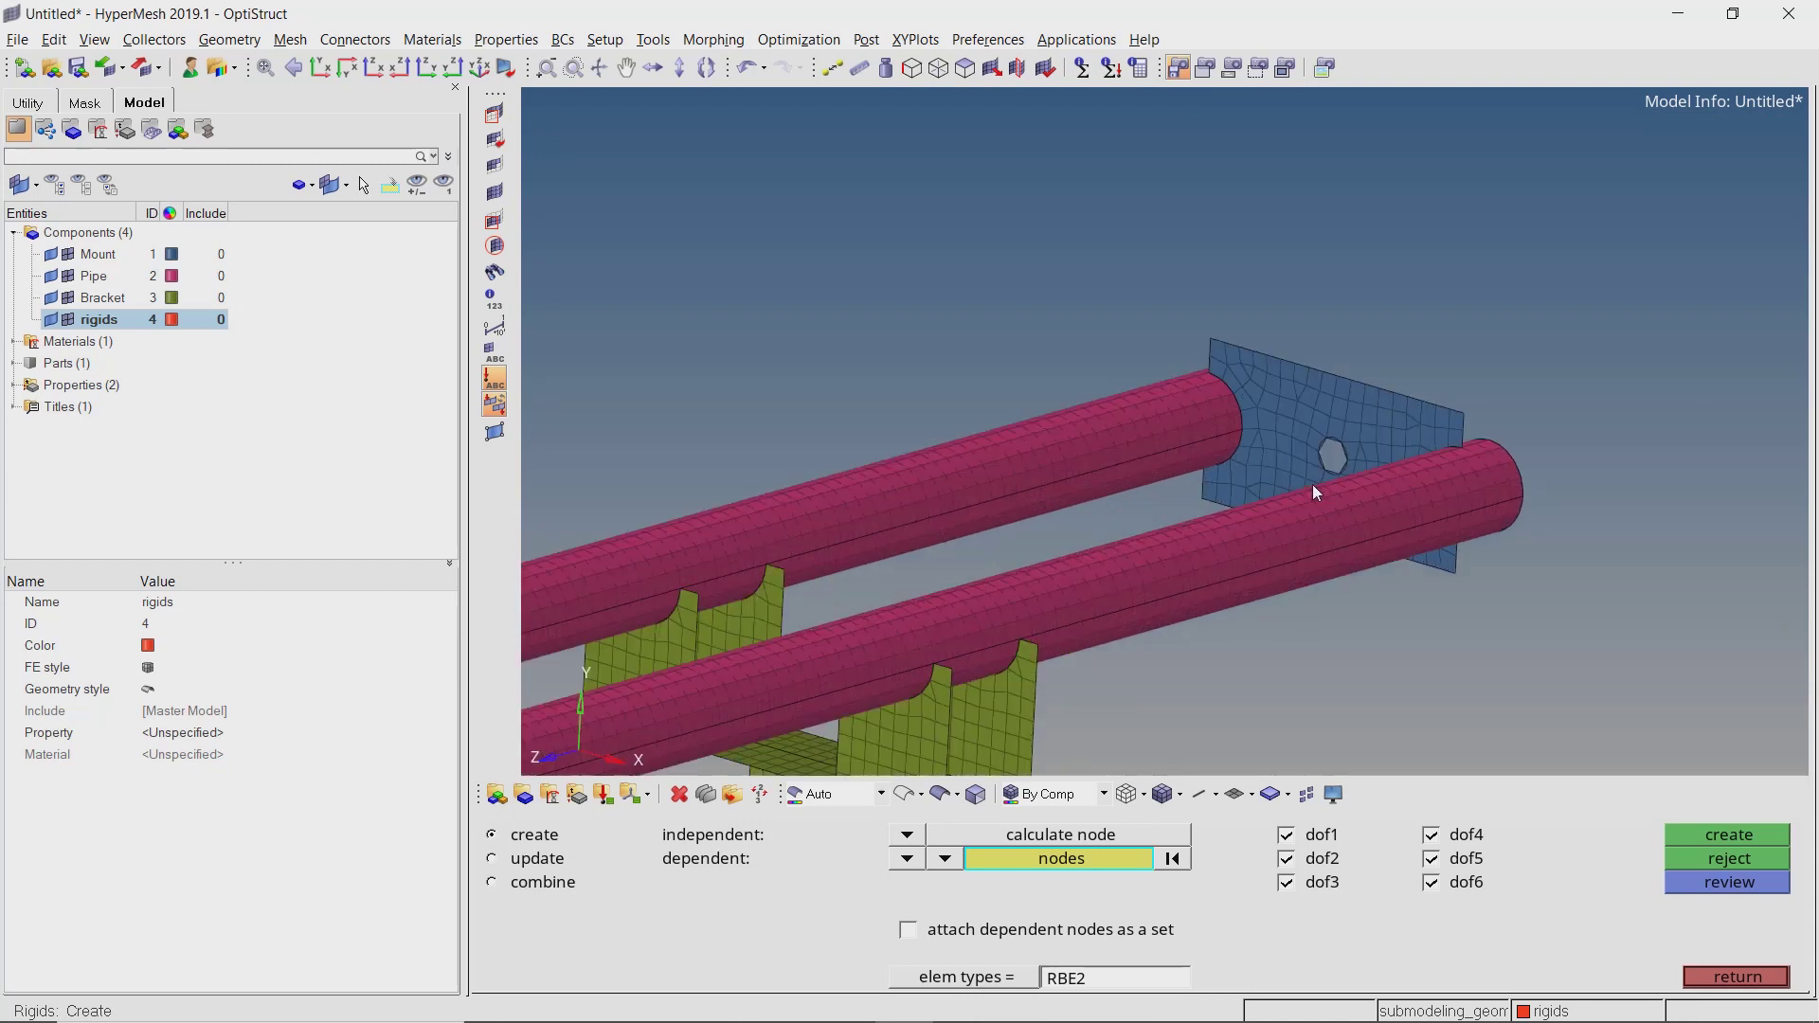
pyautogui.click(1110, 851)
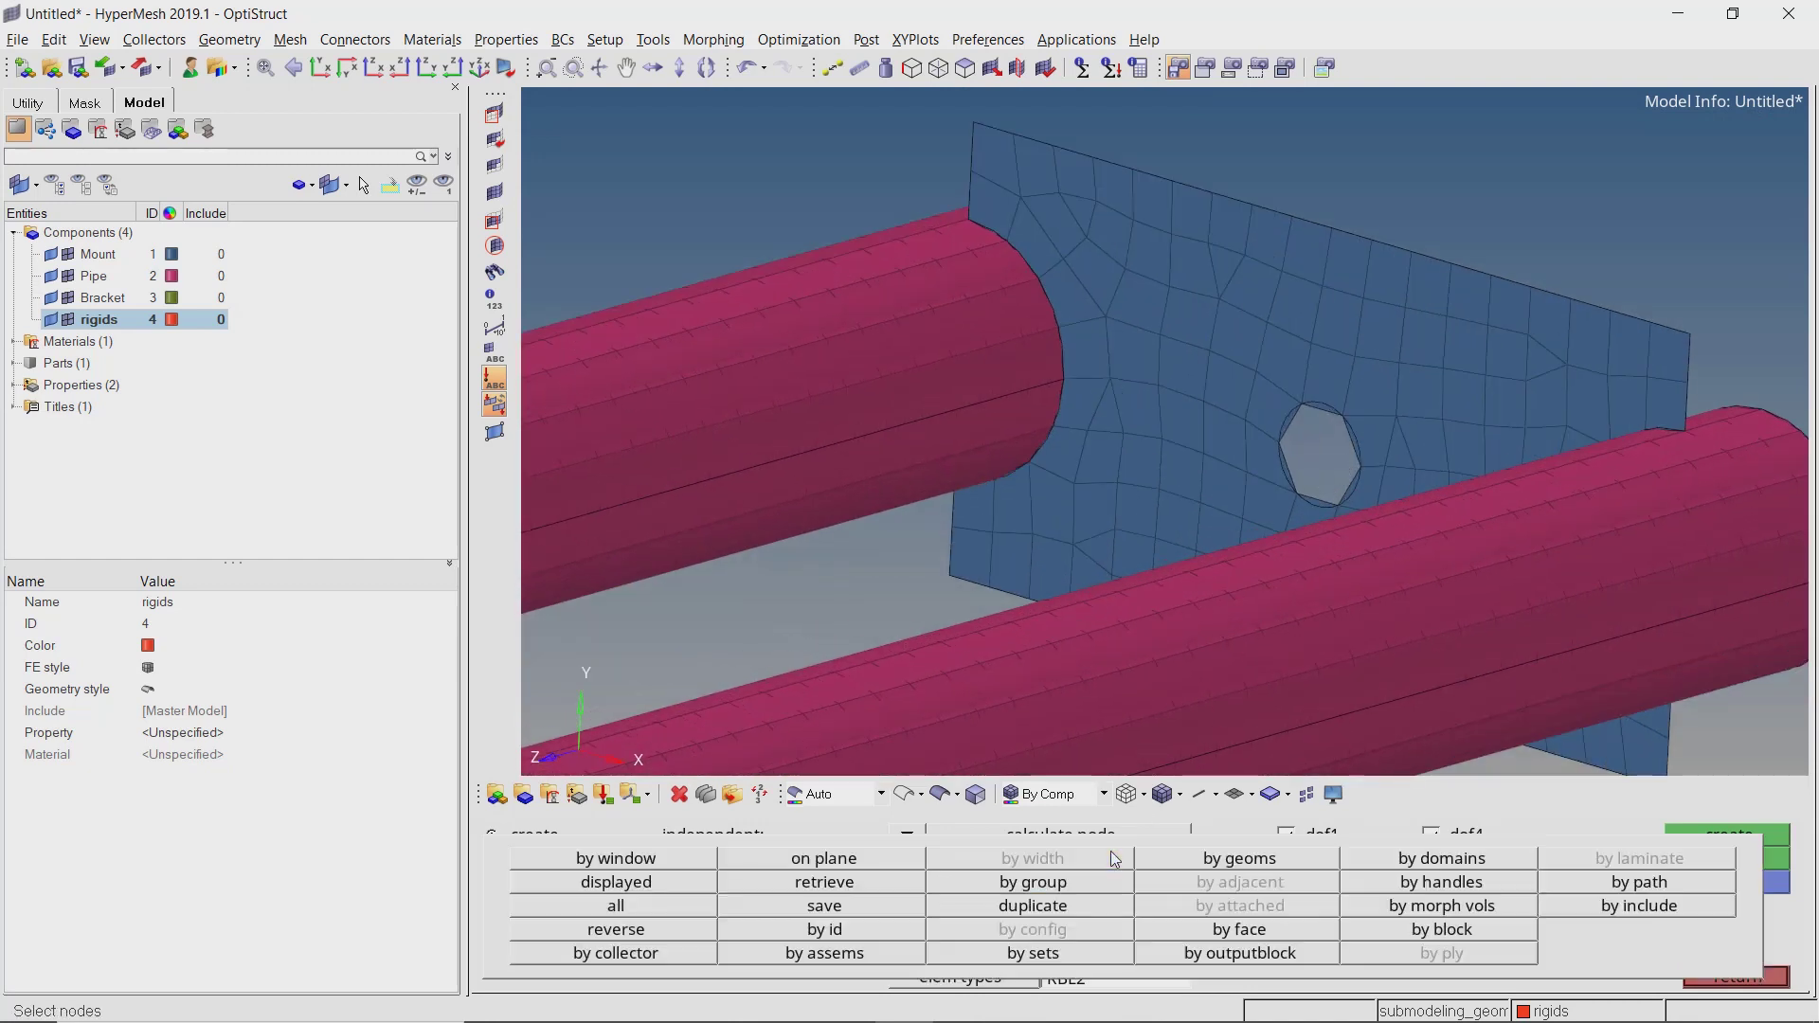
pyautogui.click(1159, 860)
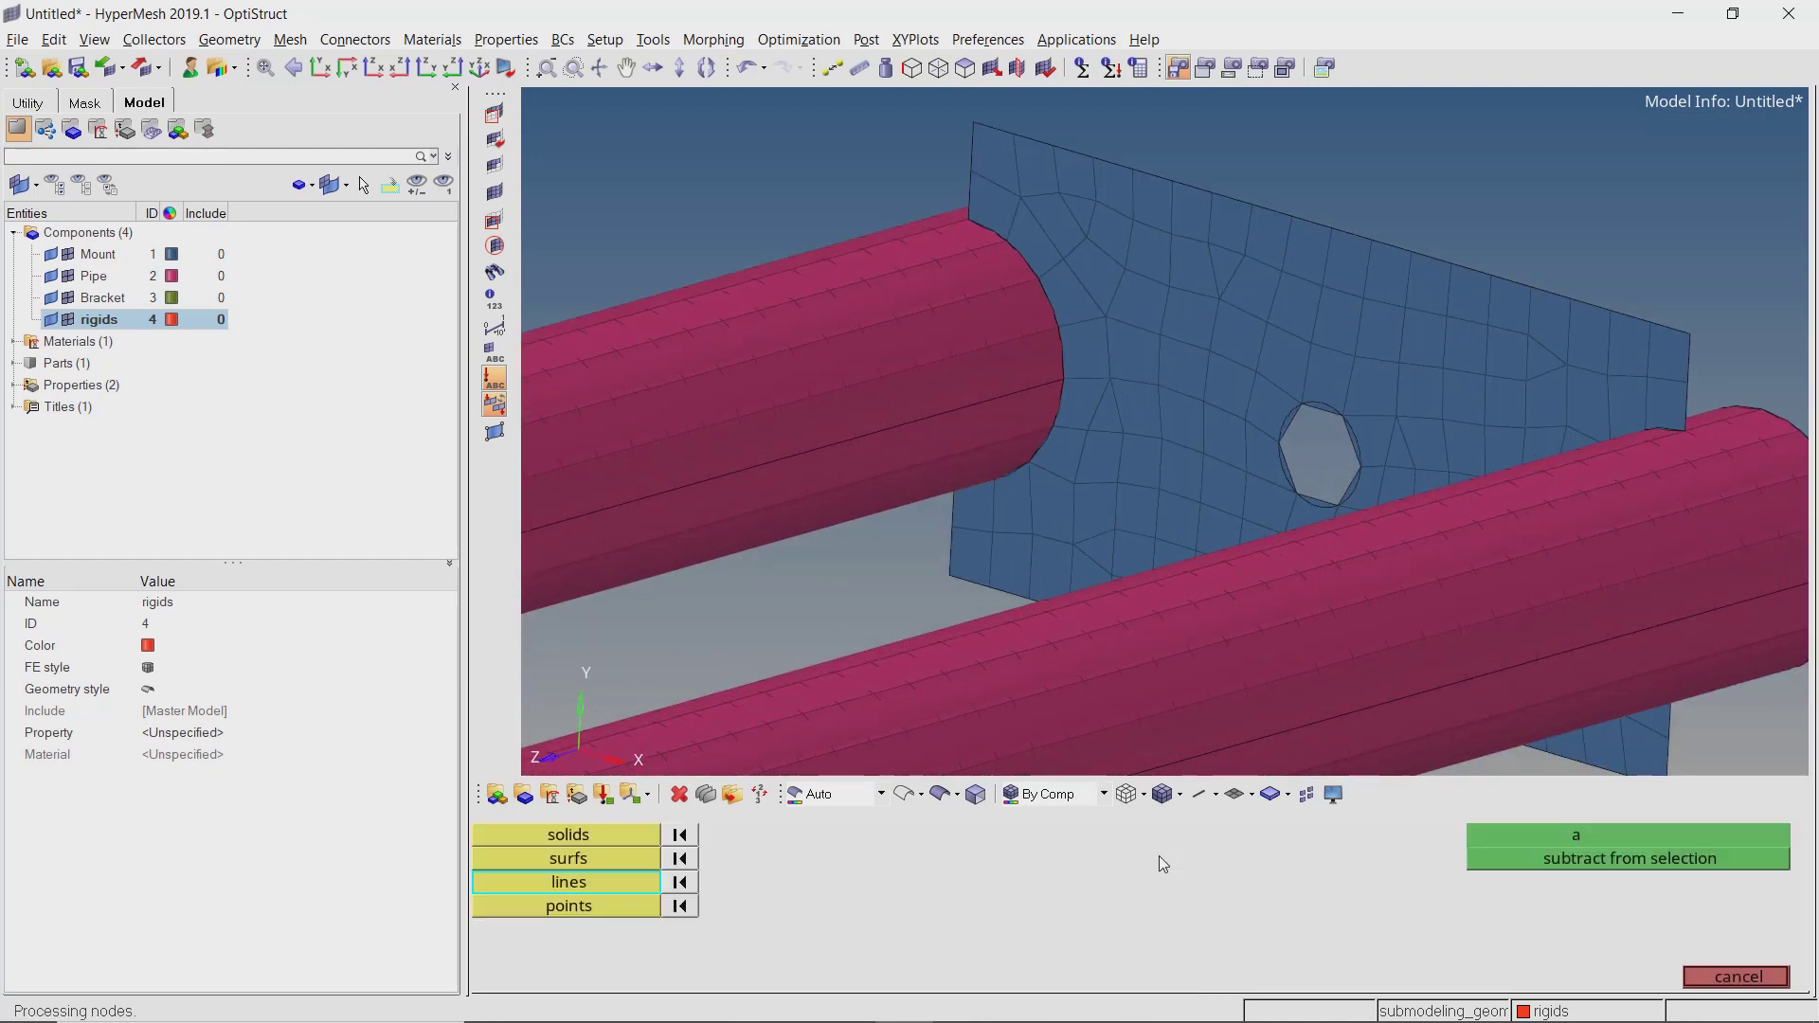
pyautogui.click(1282, 451)
pyautogui.middleClick(1304, 463)
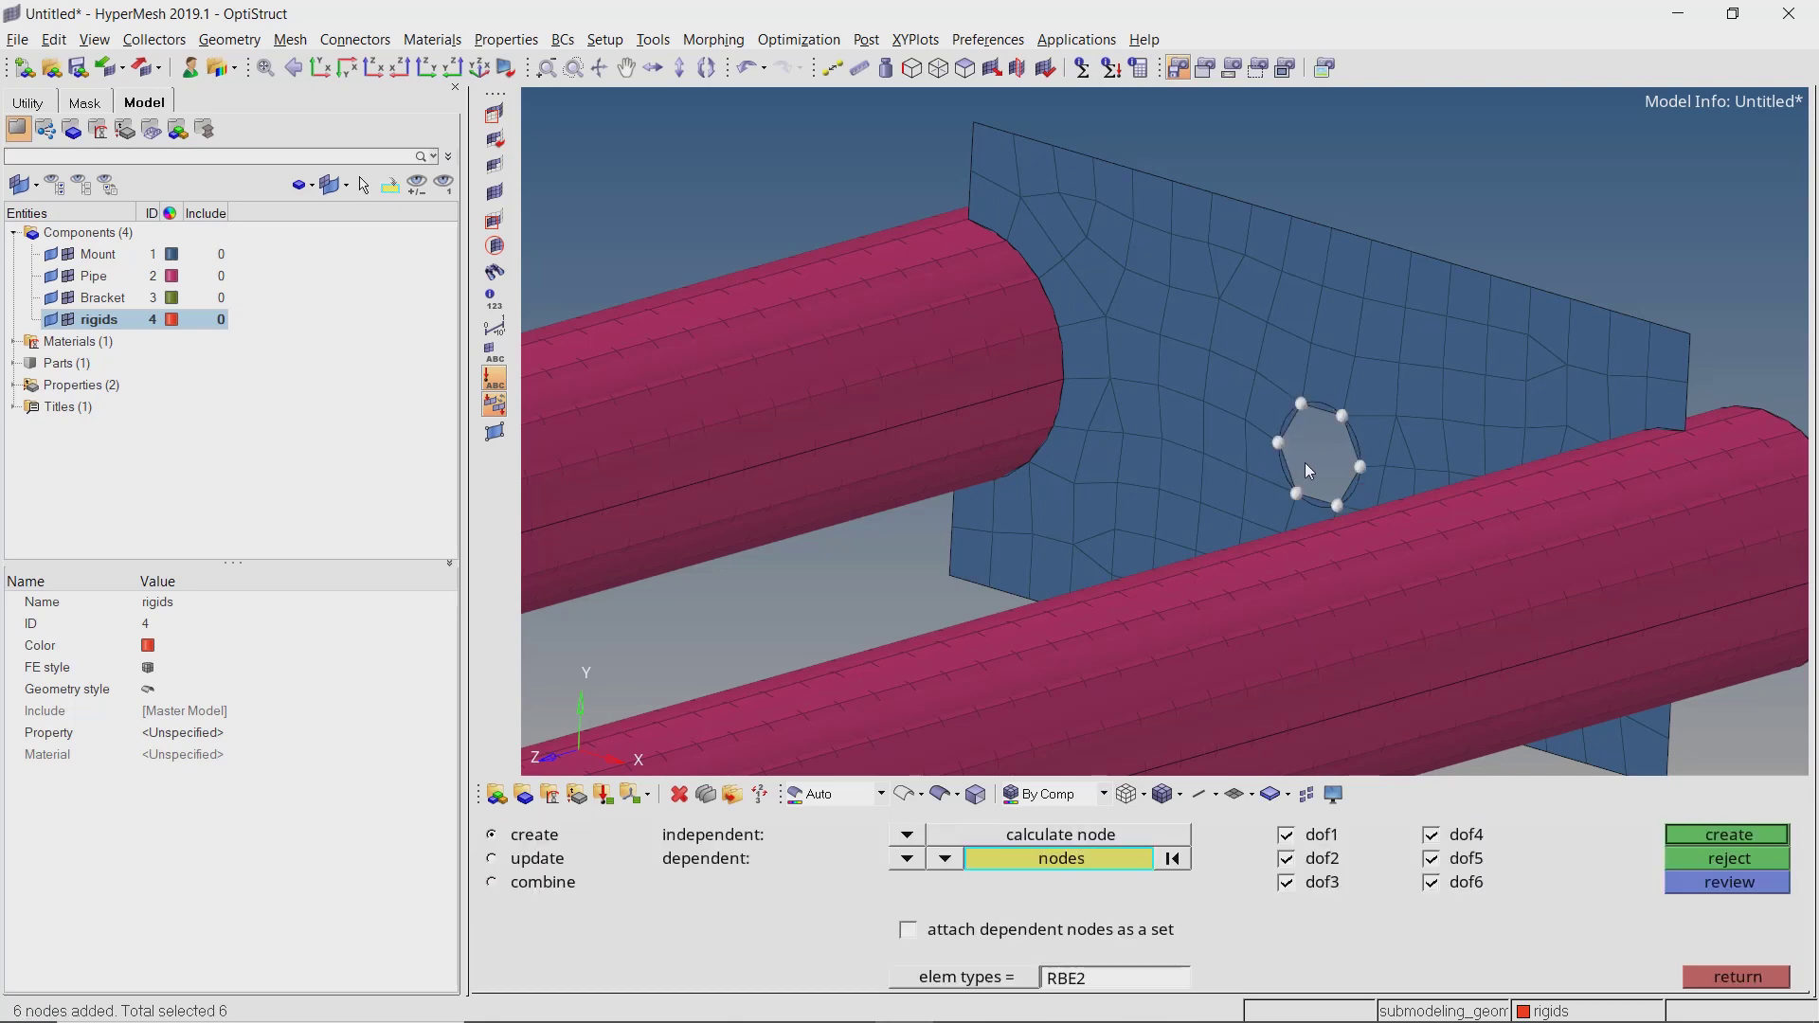
pyautogui.middleClick(1305, 462)
pyautogui.press('f')
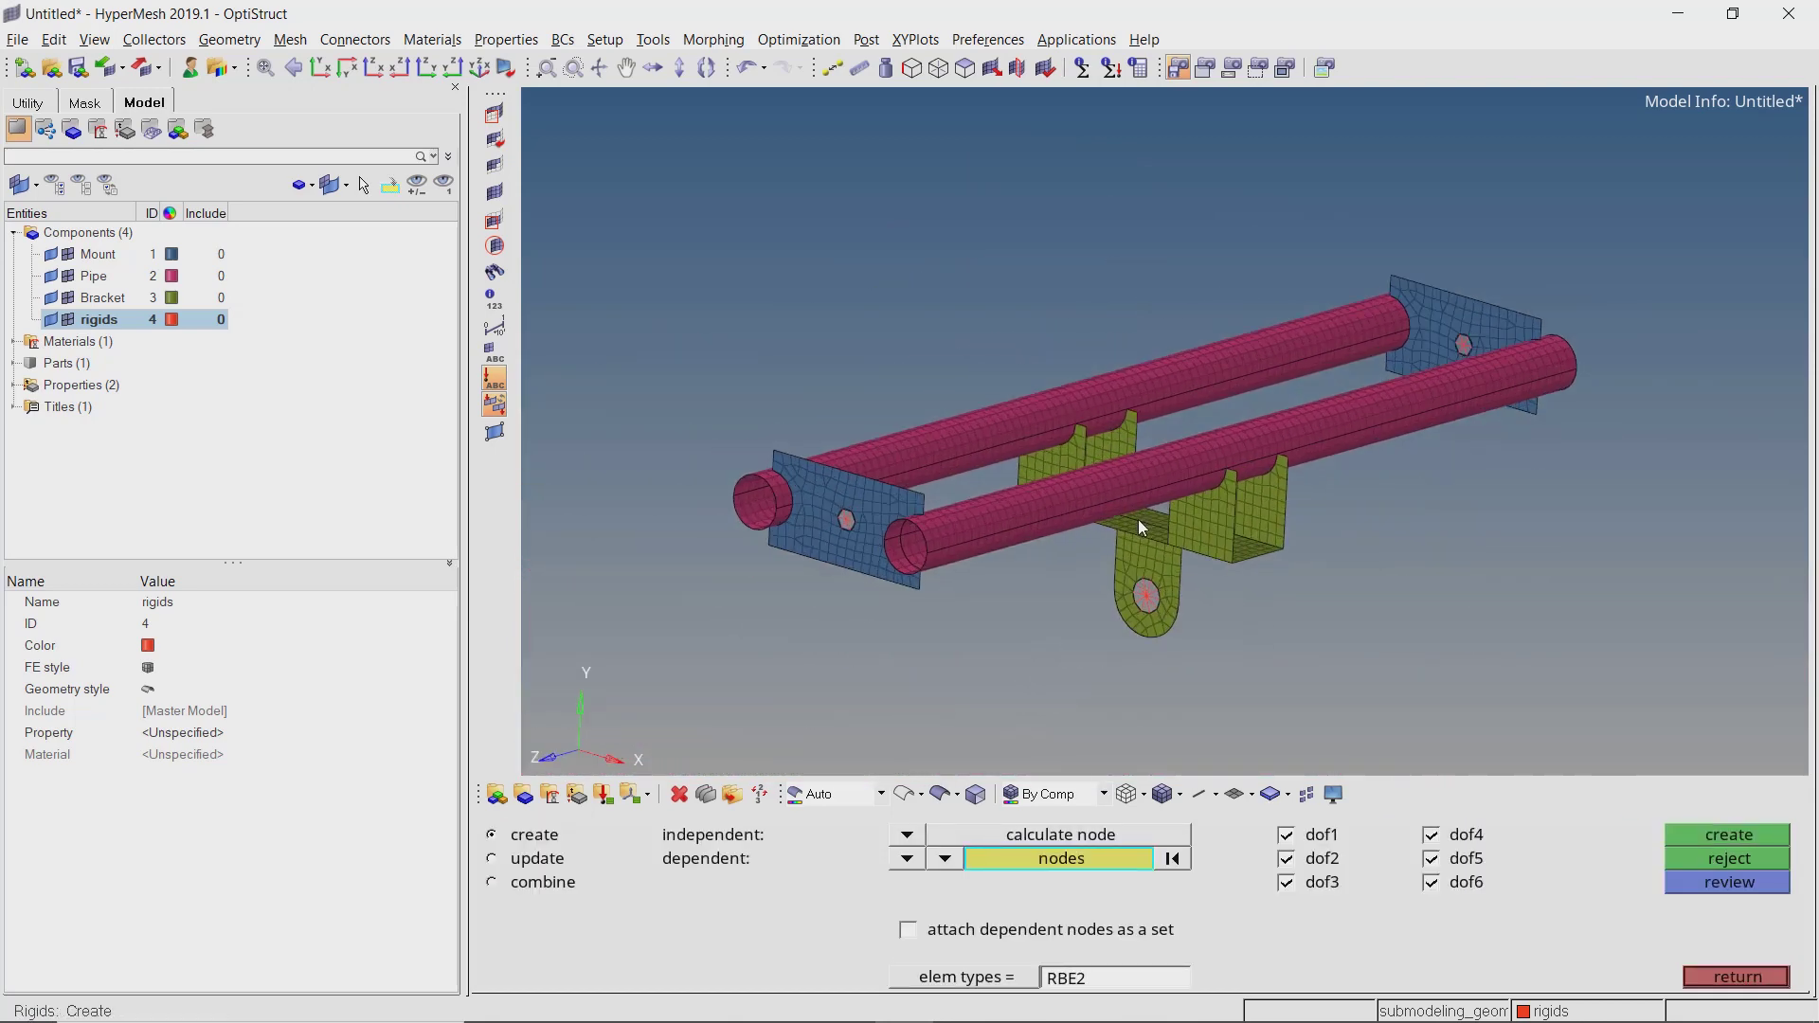
pyautogui.press('Escape')
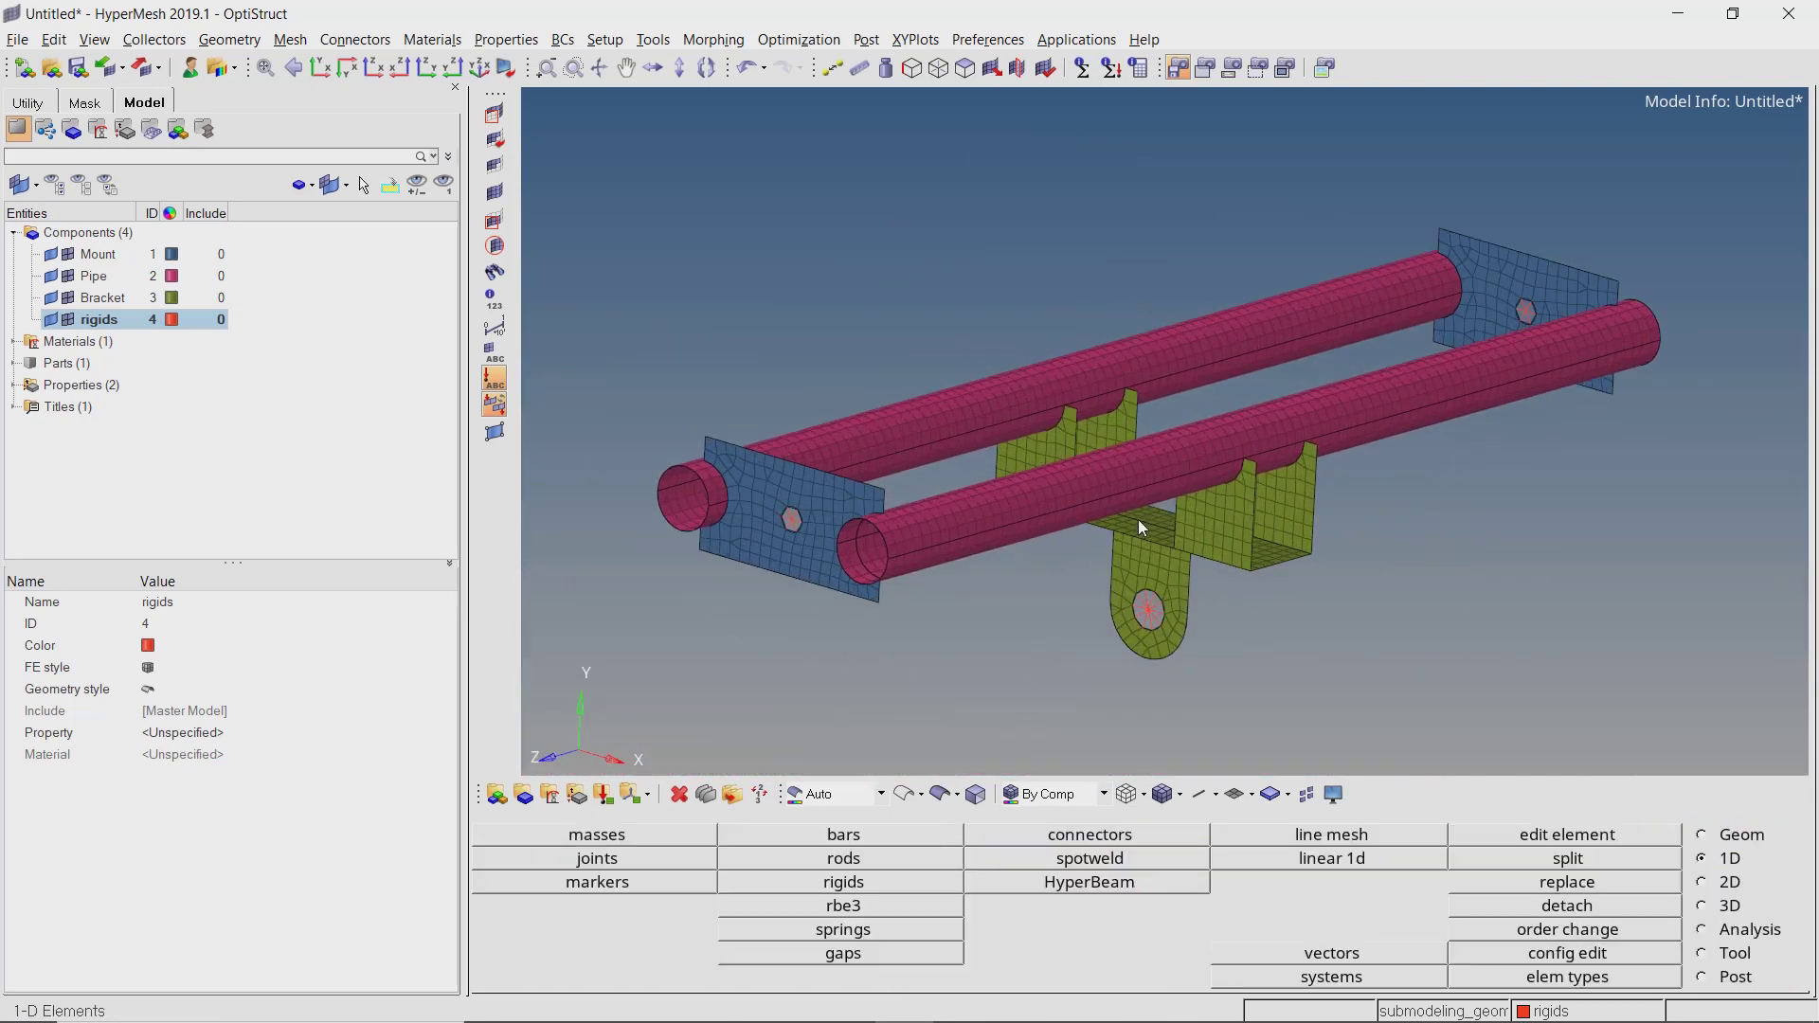
# Create a load collector named spc.
pyautogui.rightClick(316, 238)
pyautogui.moveTo(402, 247)
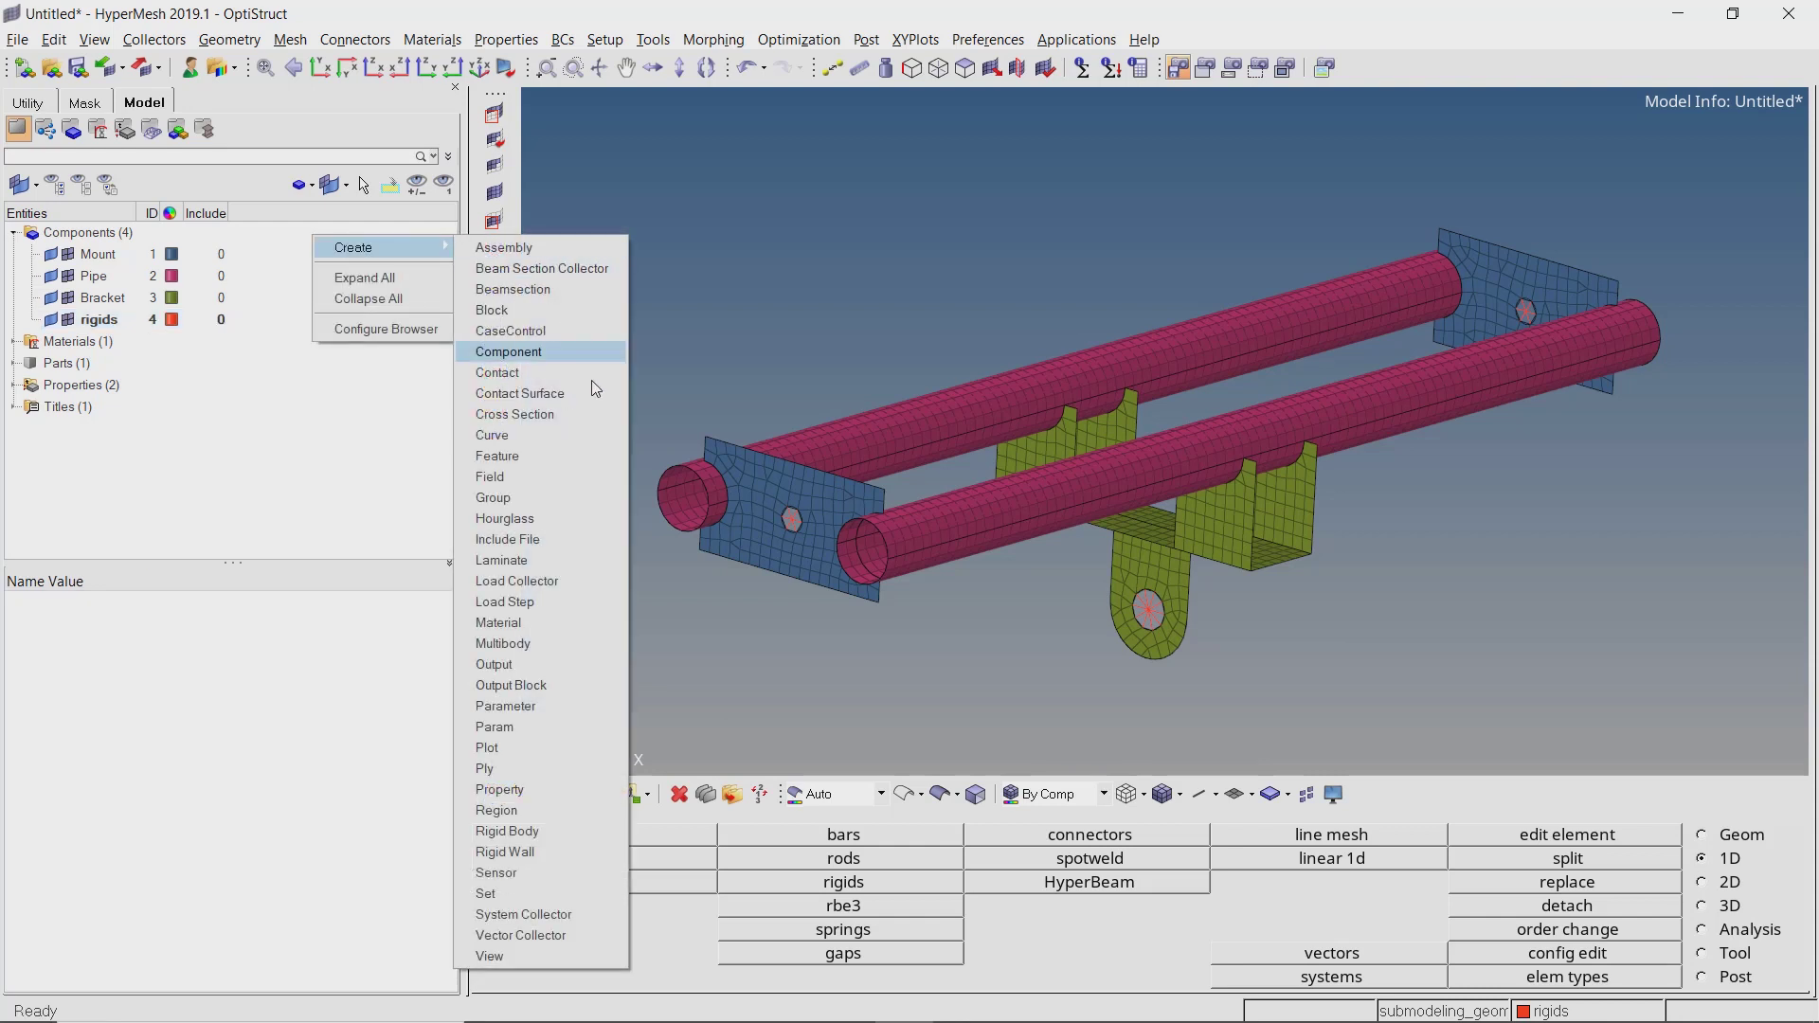
pyautogui.click(614, 583)
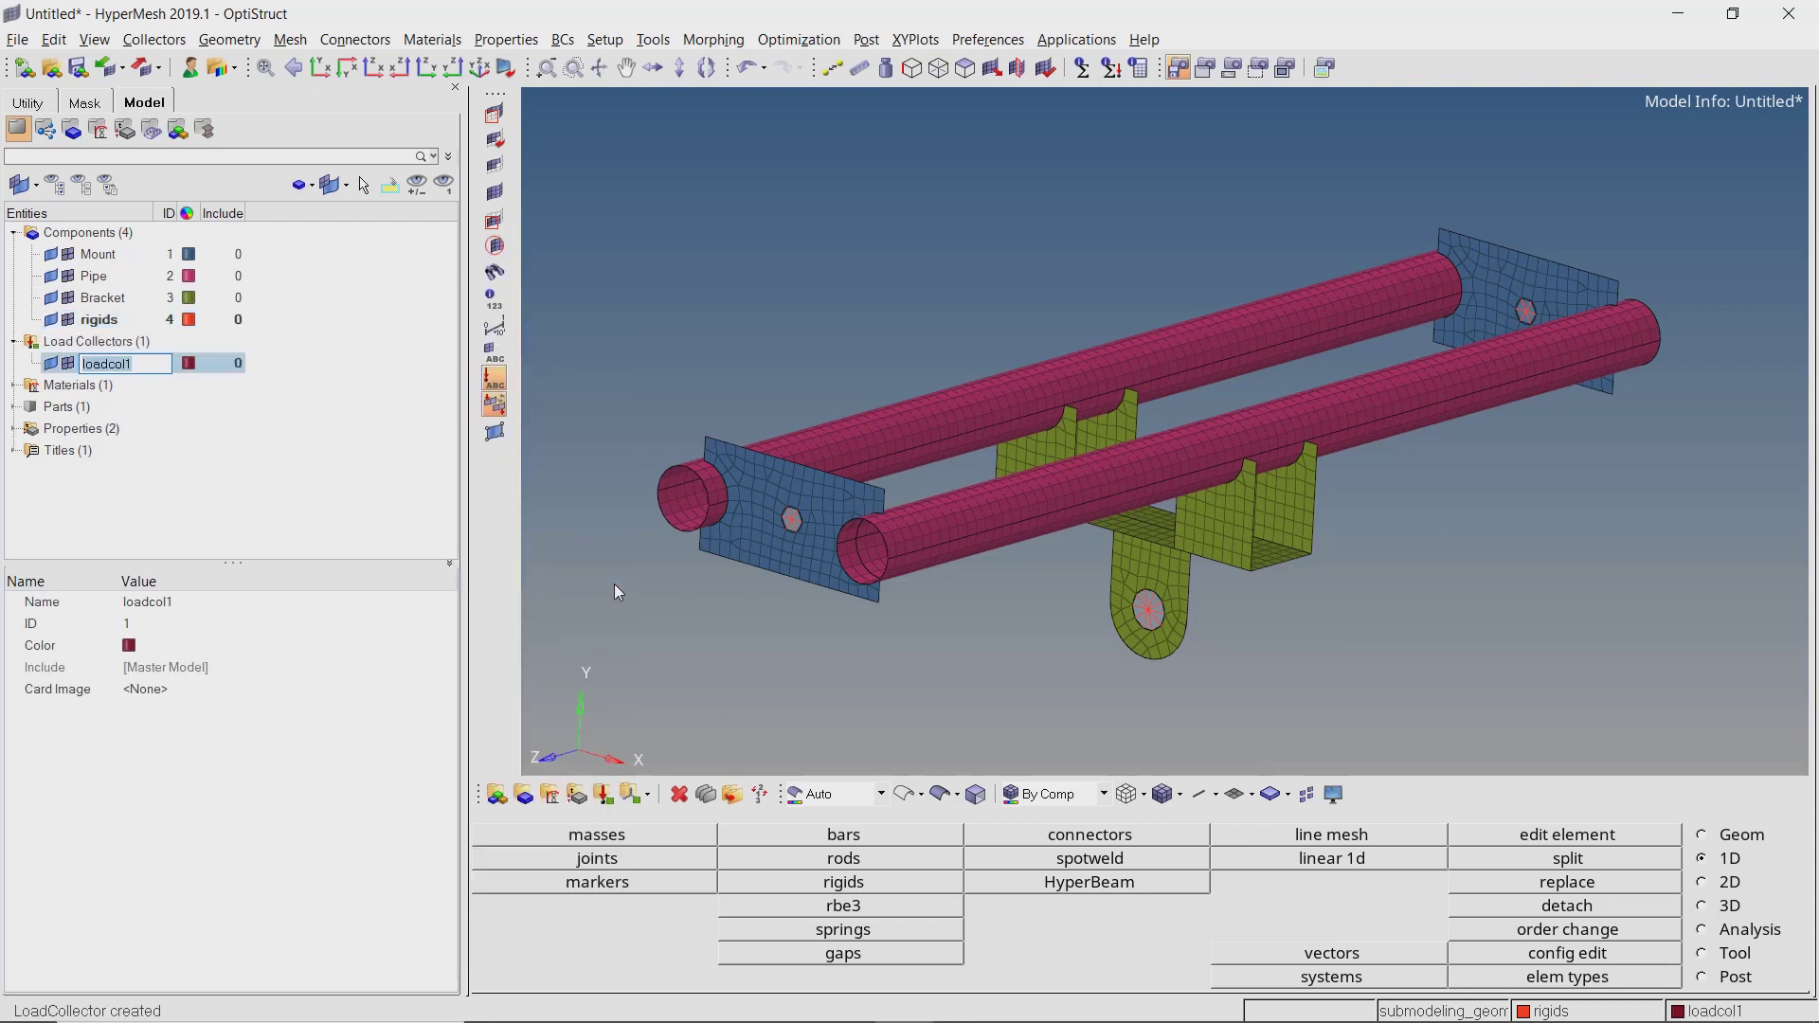
pyautogui.write('spc')
pyautogui.press('Return')
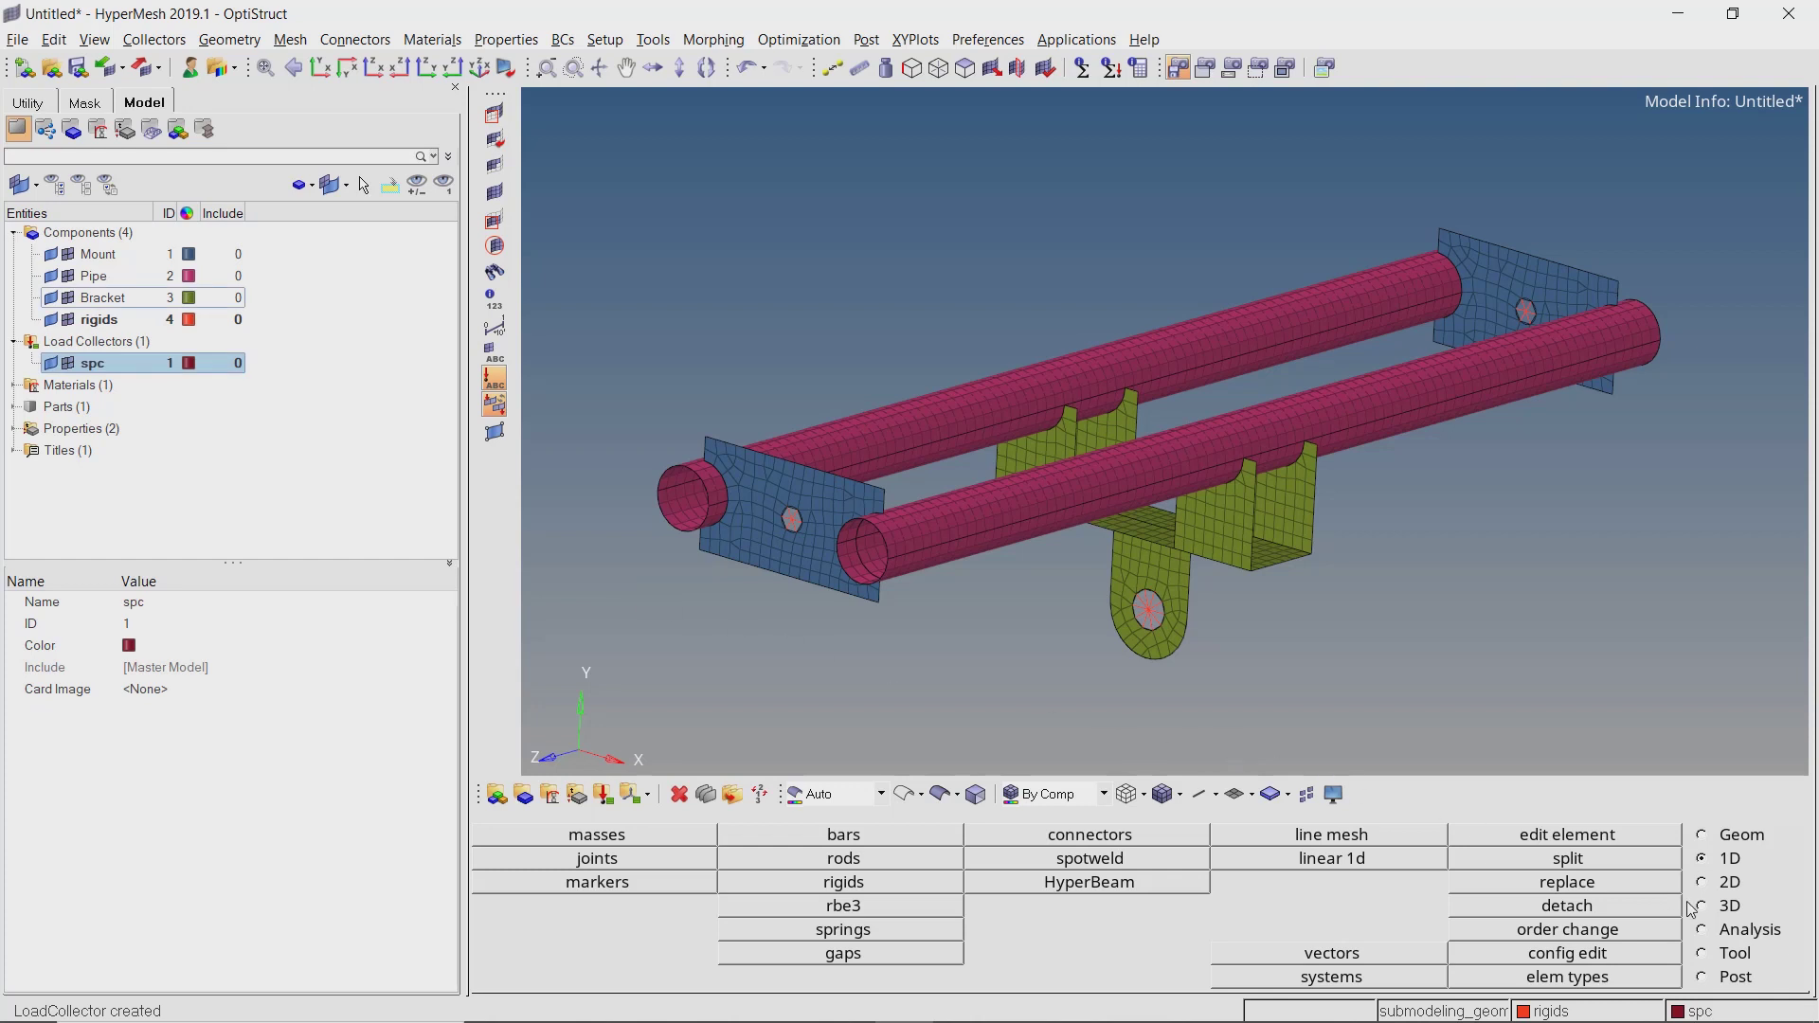
# Create SPC constraints with dof1 to dof6 fixed at 0 on the centre nodes of the rigids in both mount holes.
pyautogui.click(1733, 930)
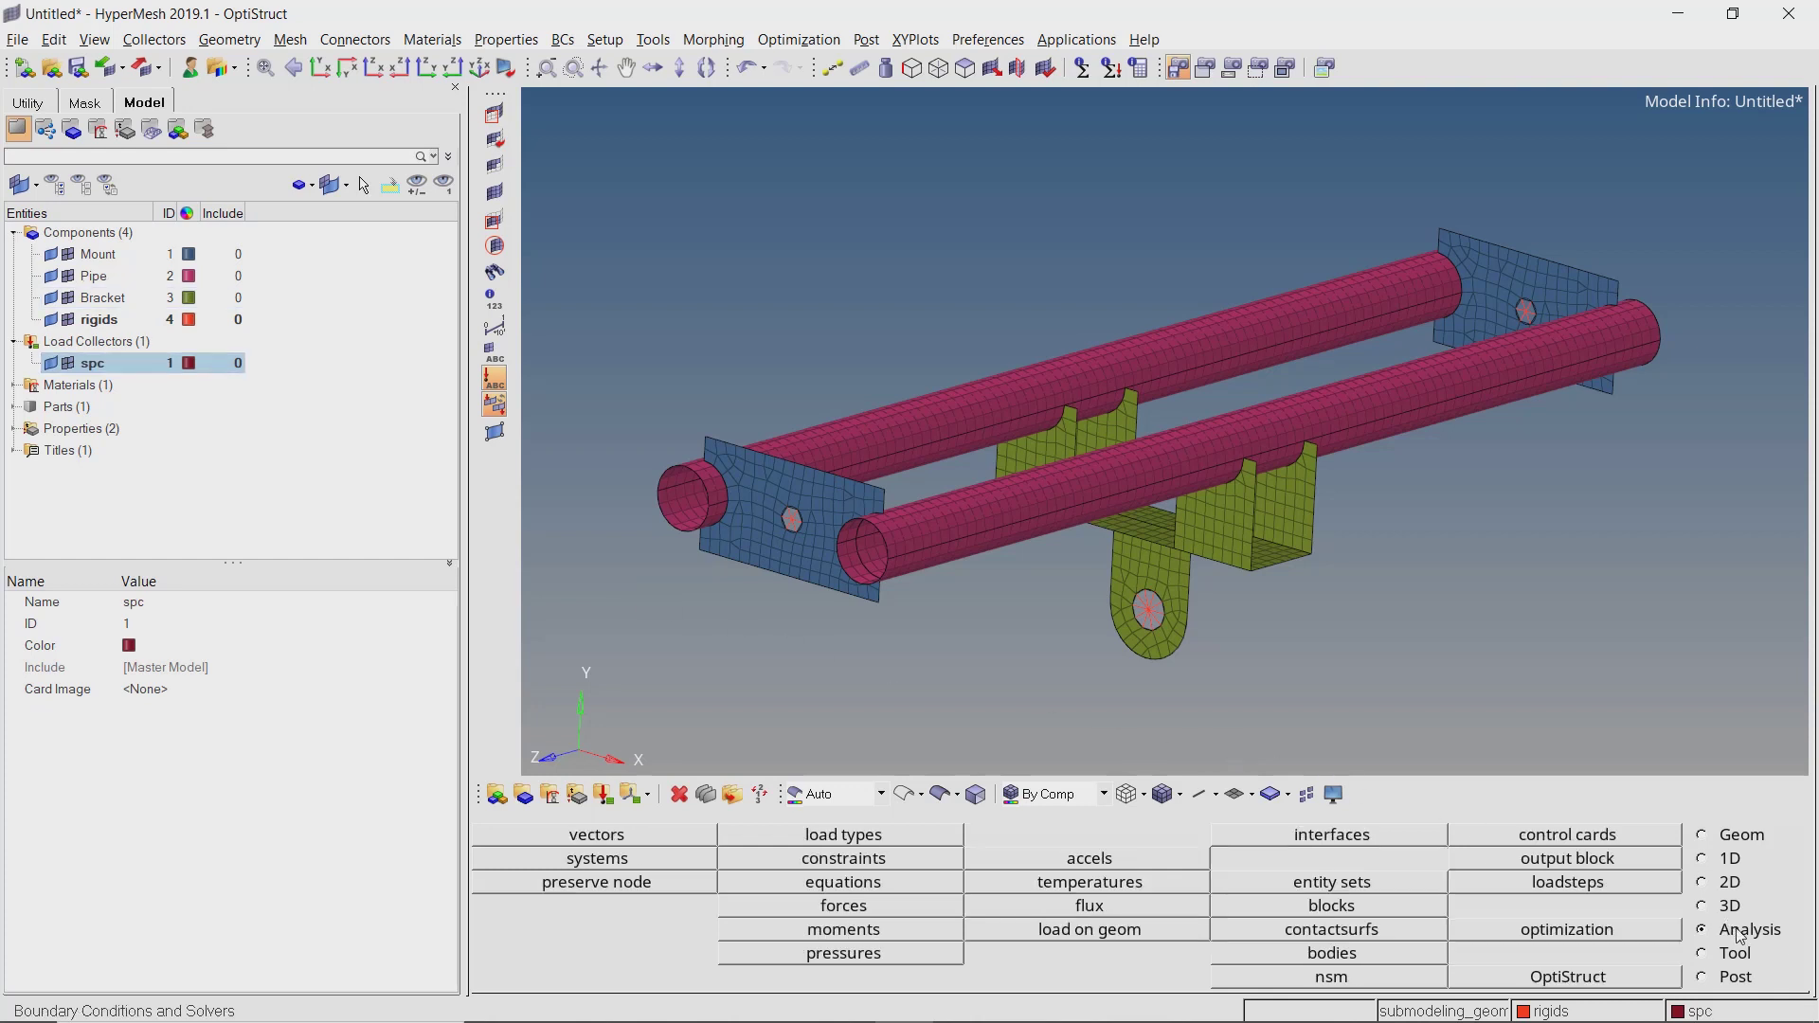
pyautogui.click(894, 861)
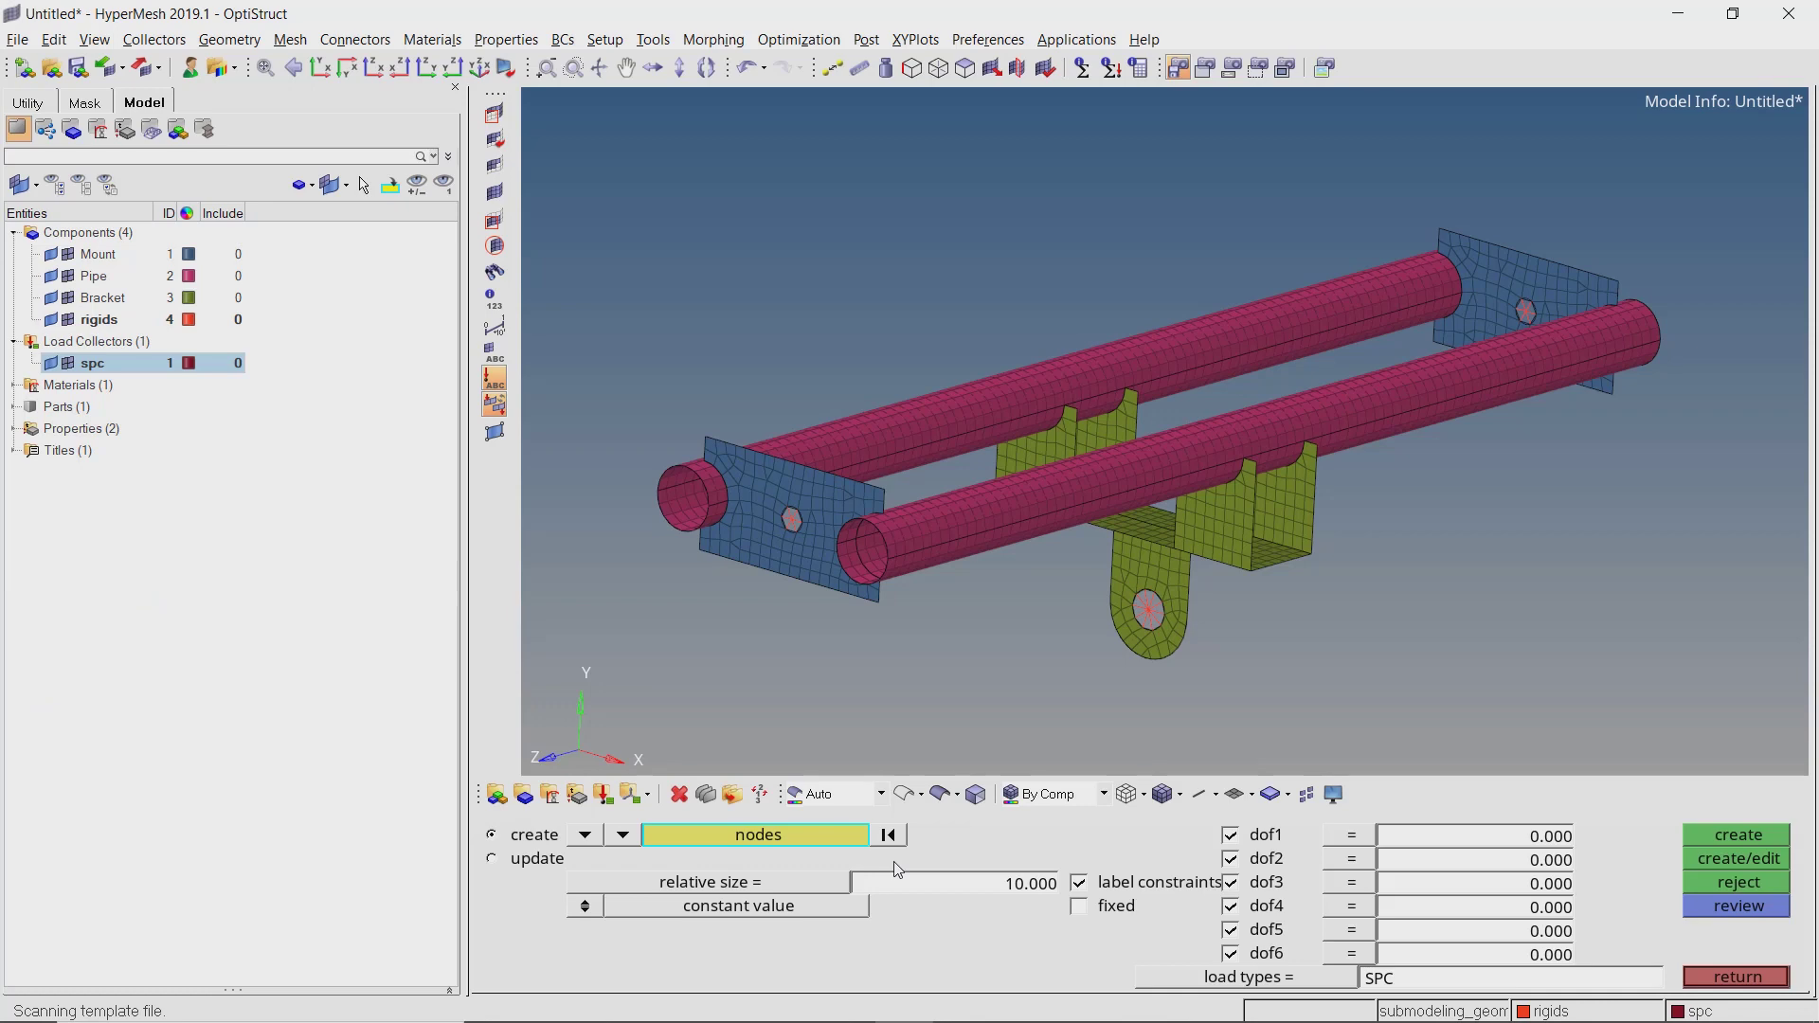
pyautogui.scroll(5, 796, 526)
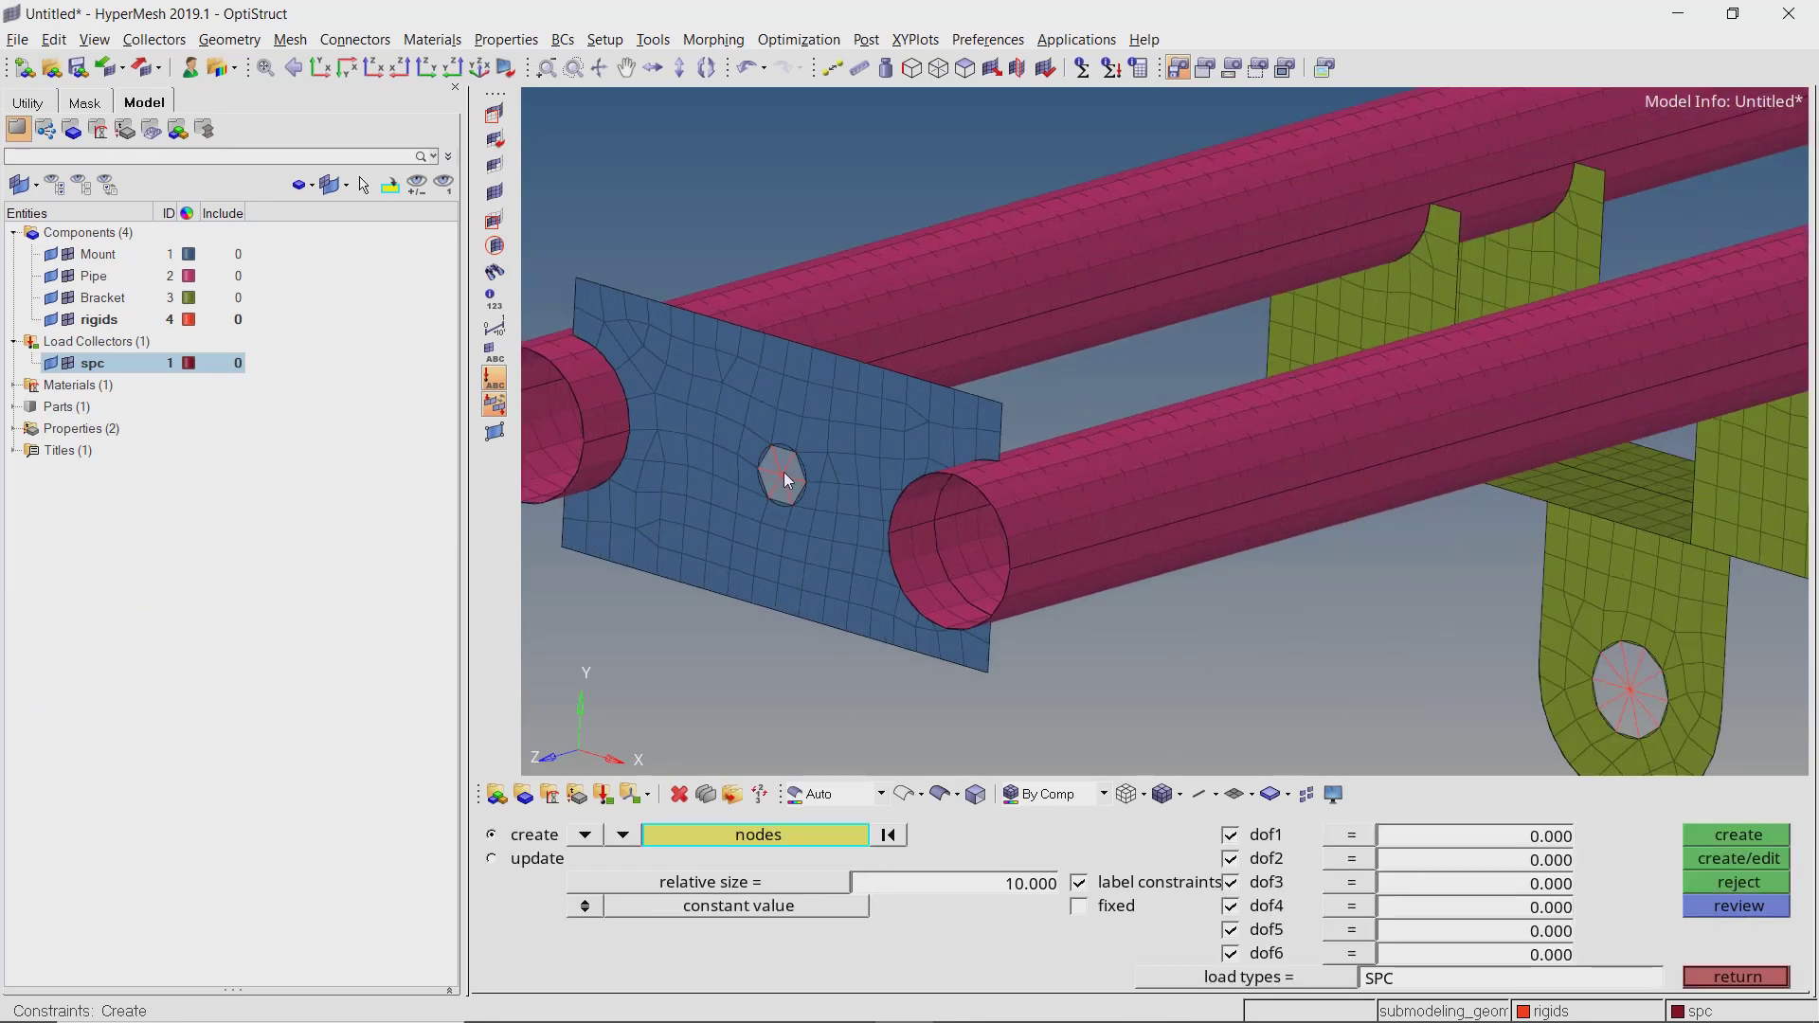
pyautogui.scroll(-5, 783, 471)
pyautogui.scroll(4, 1554, 318)
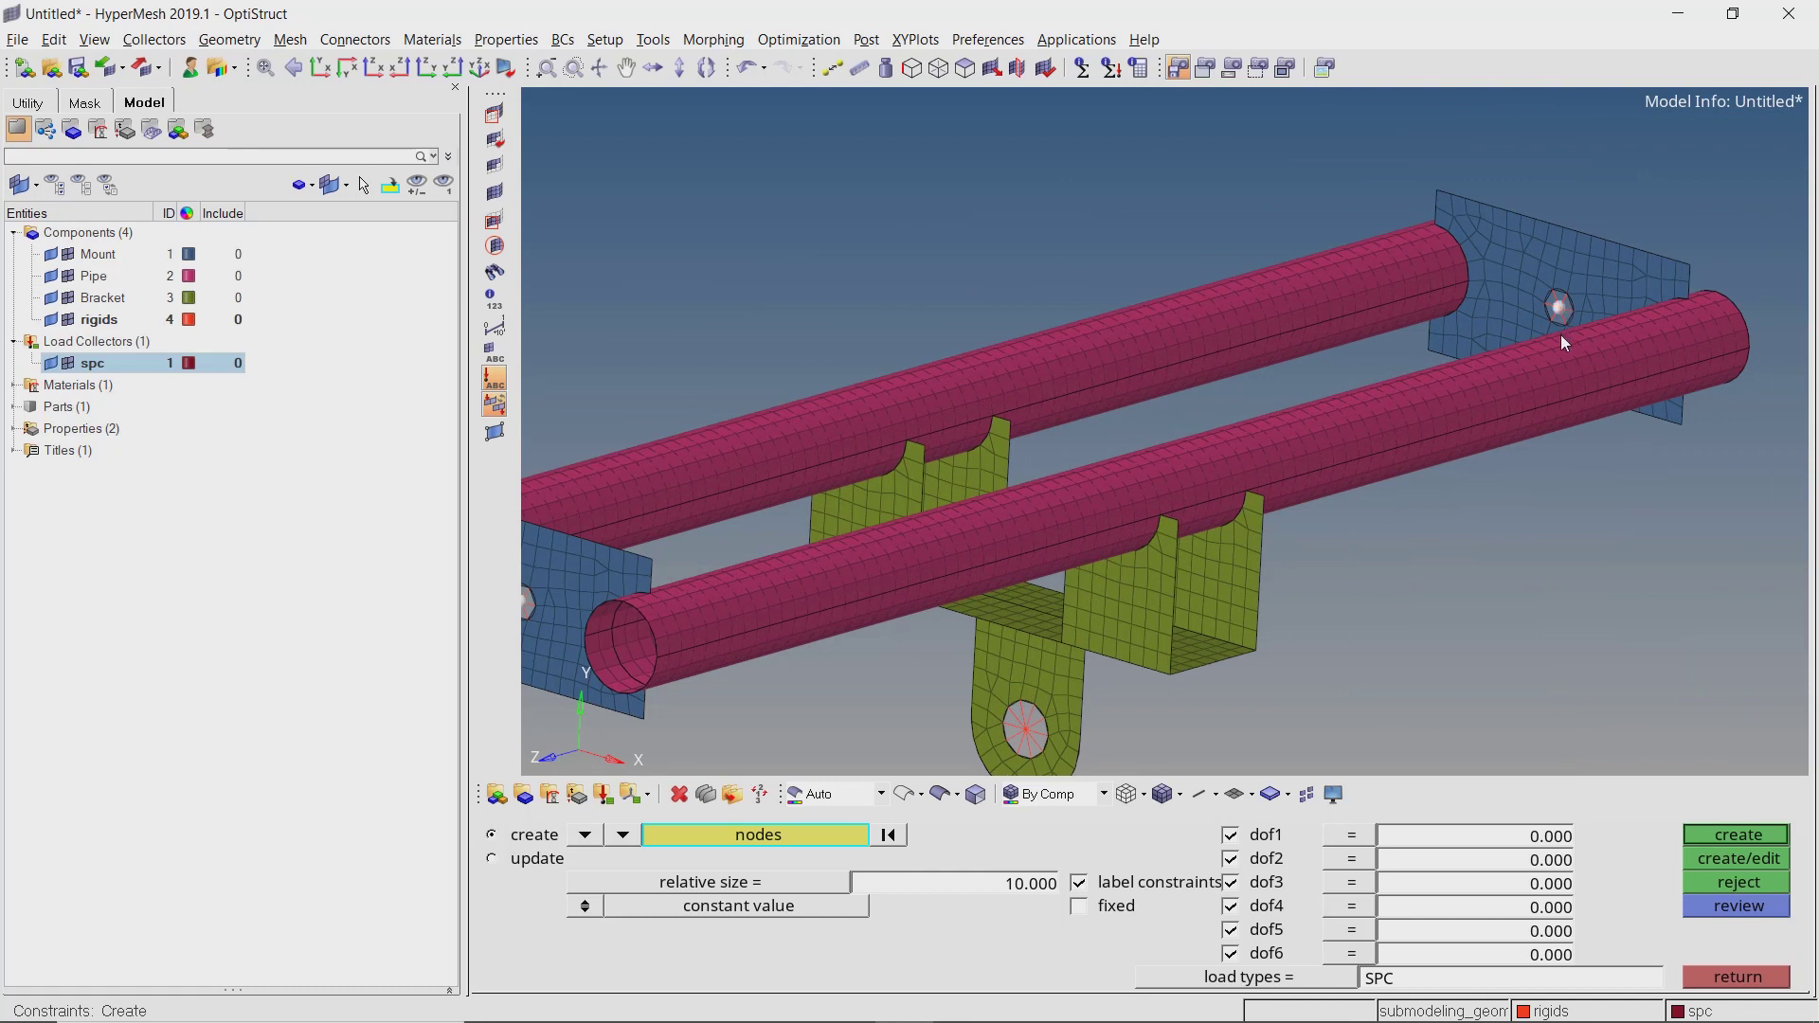
pyautogui.click(1737, 834)
pyautogui.keyDown('ctrl'); pyautogui.moveTo(1172, 613); pyautogui.dragTo(1320, 532, button='right'); pyautogui.keyUp('ctrl')
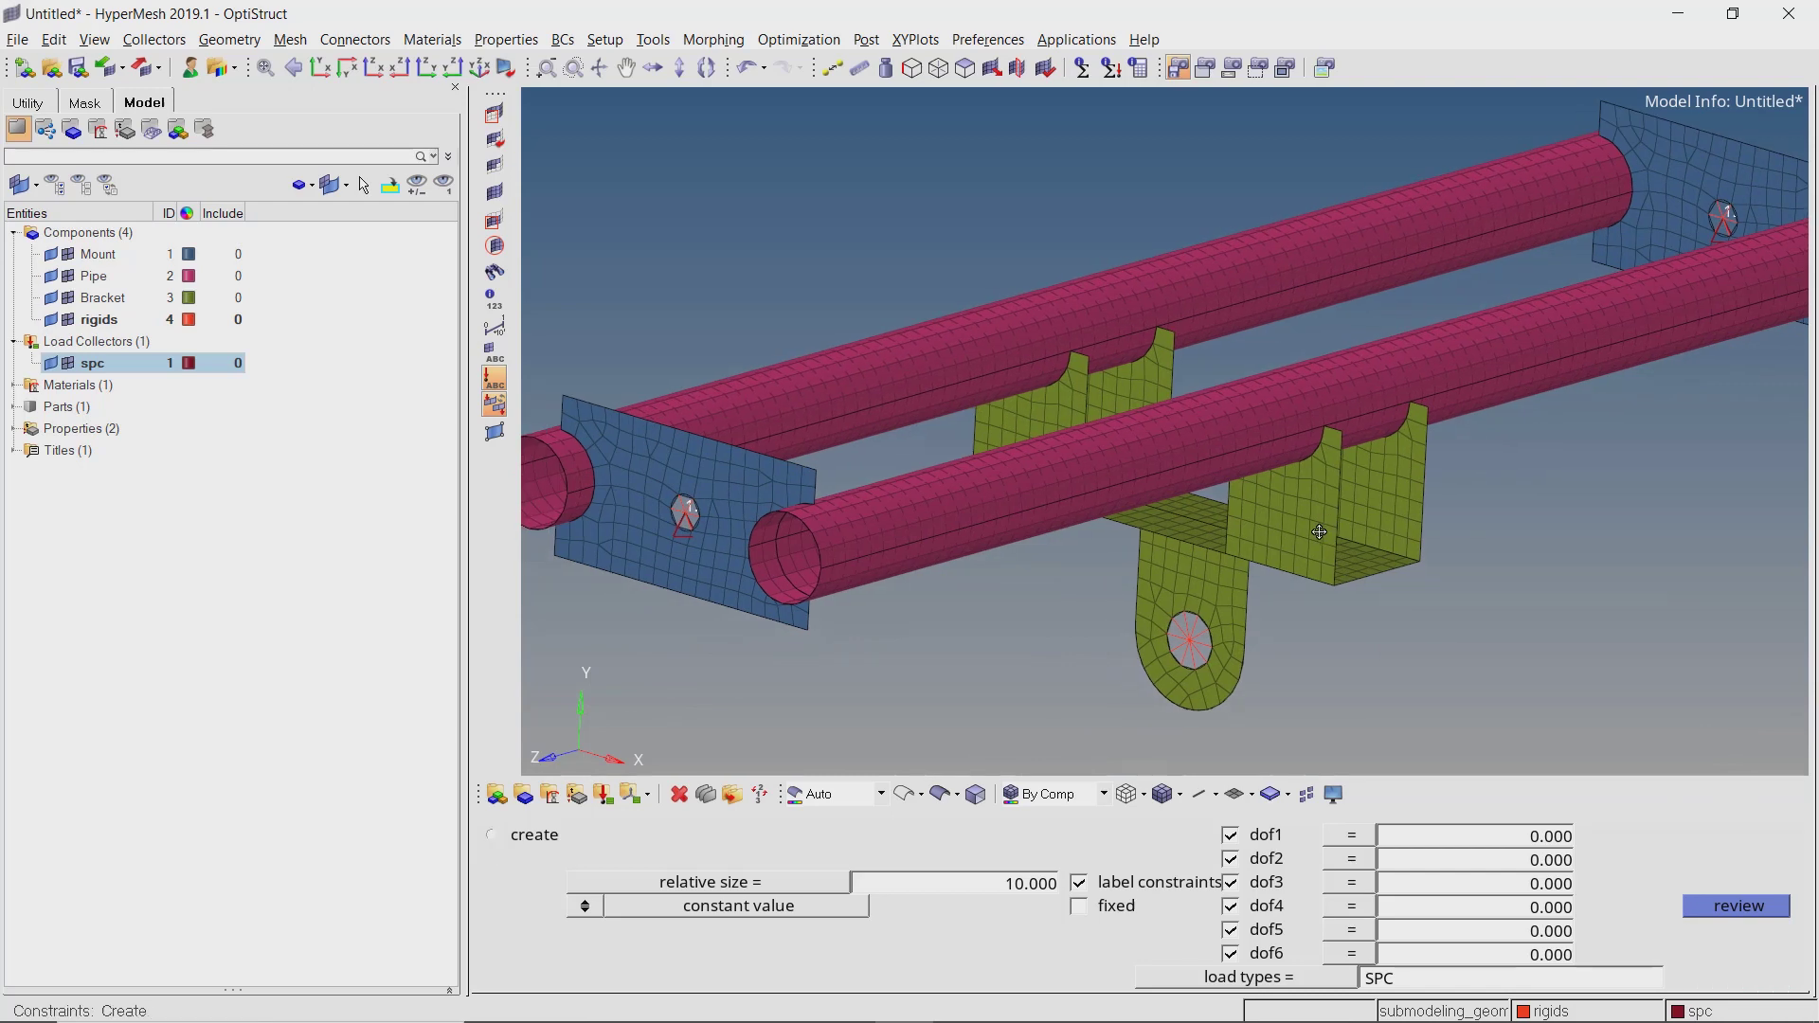
pyautogui.press('Escape')
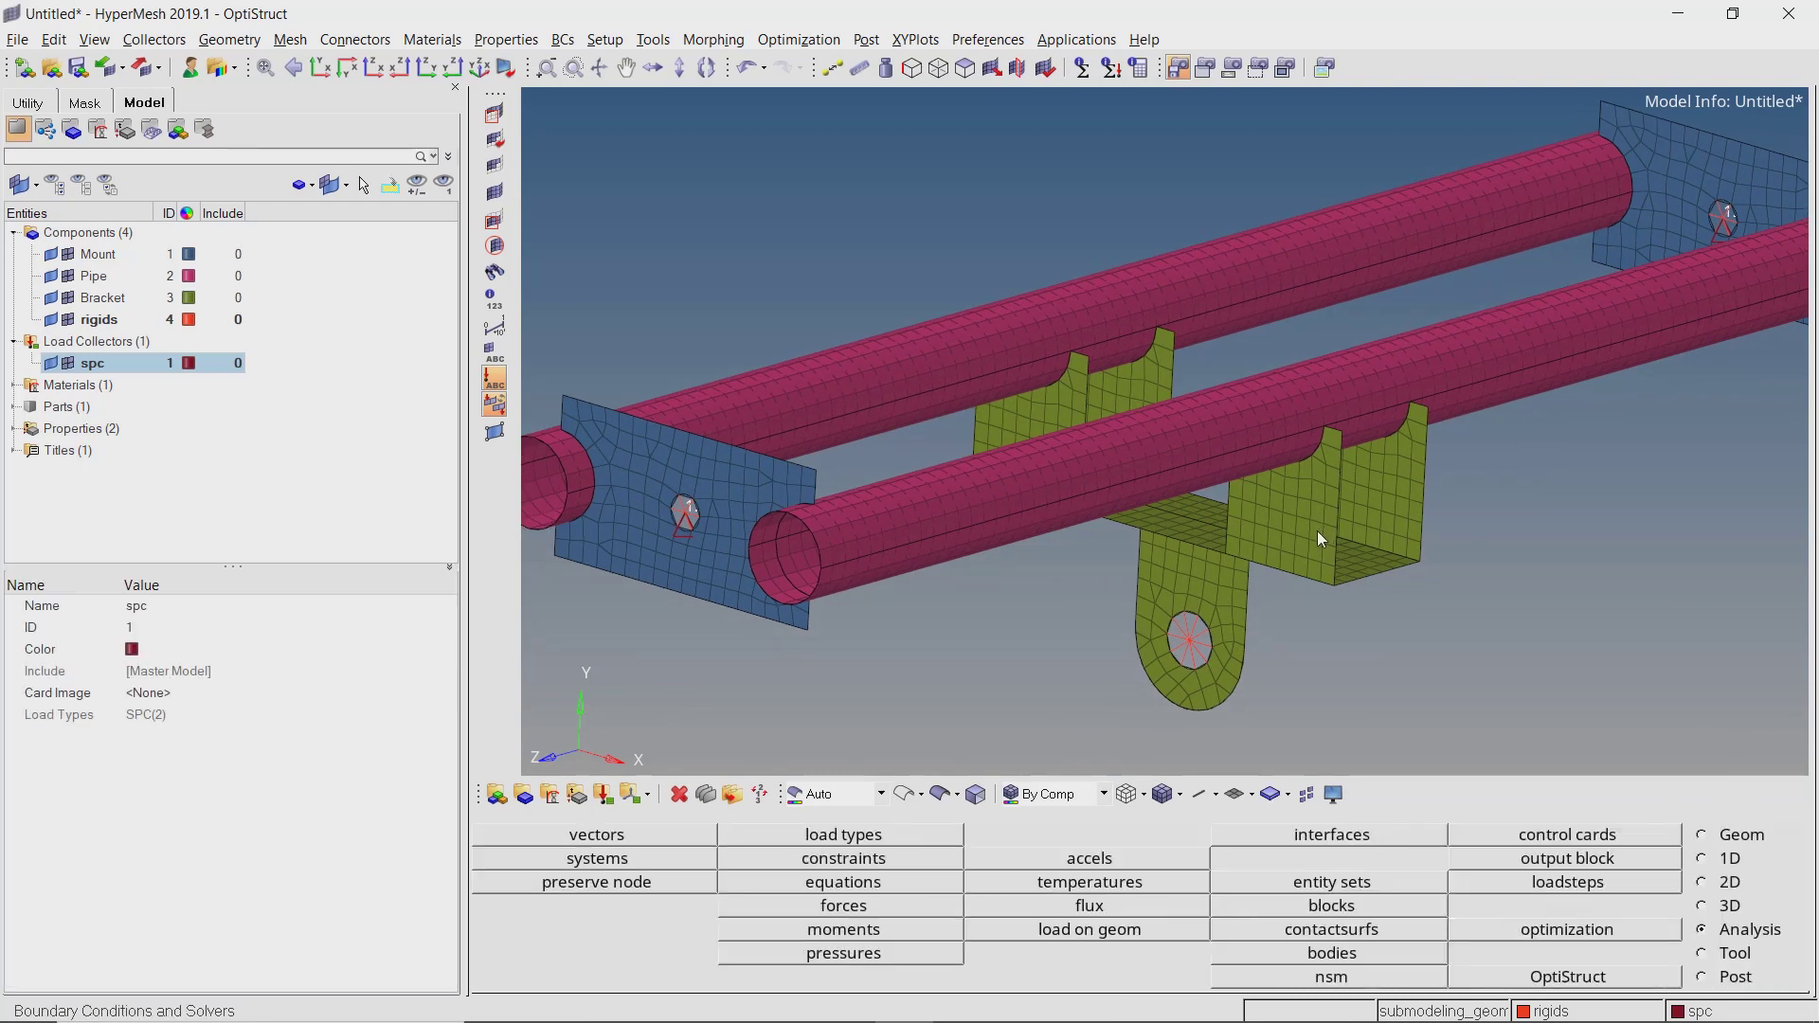
# Create a load collector named force.
pyautogui.rightClick(410, 254)
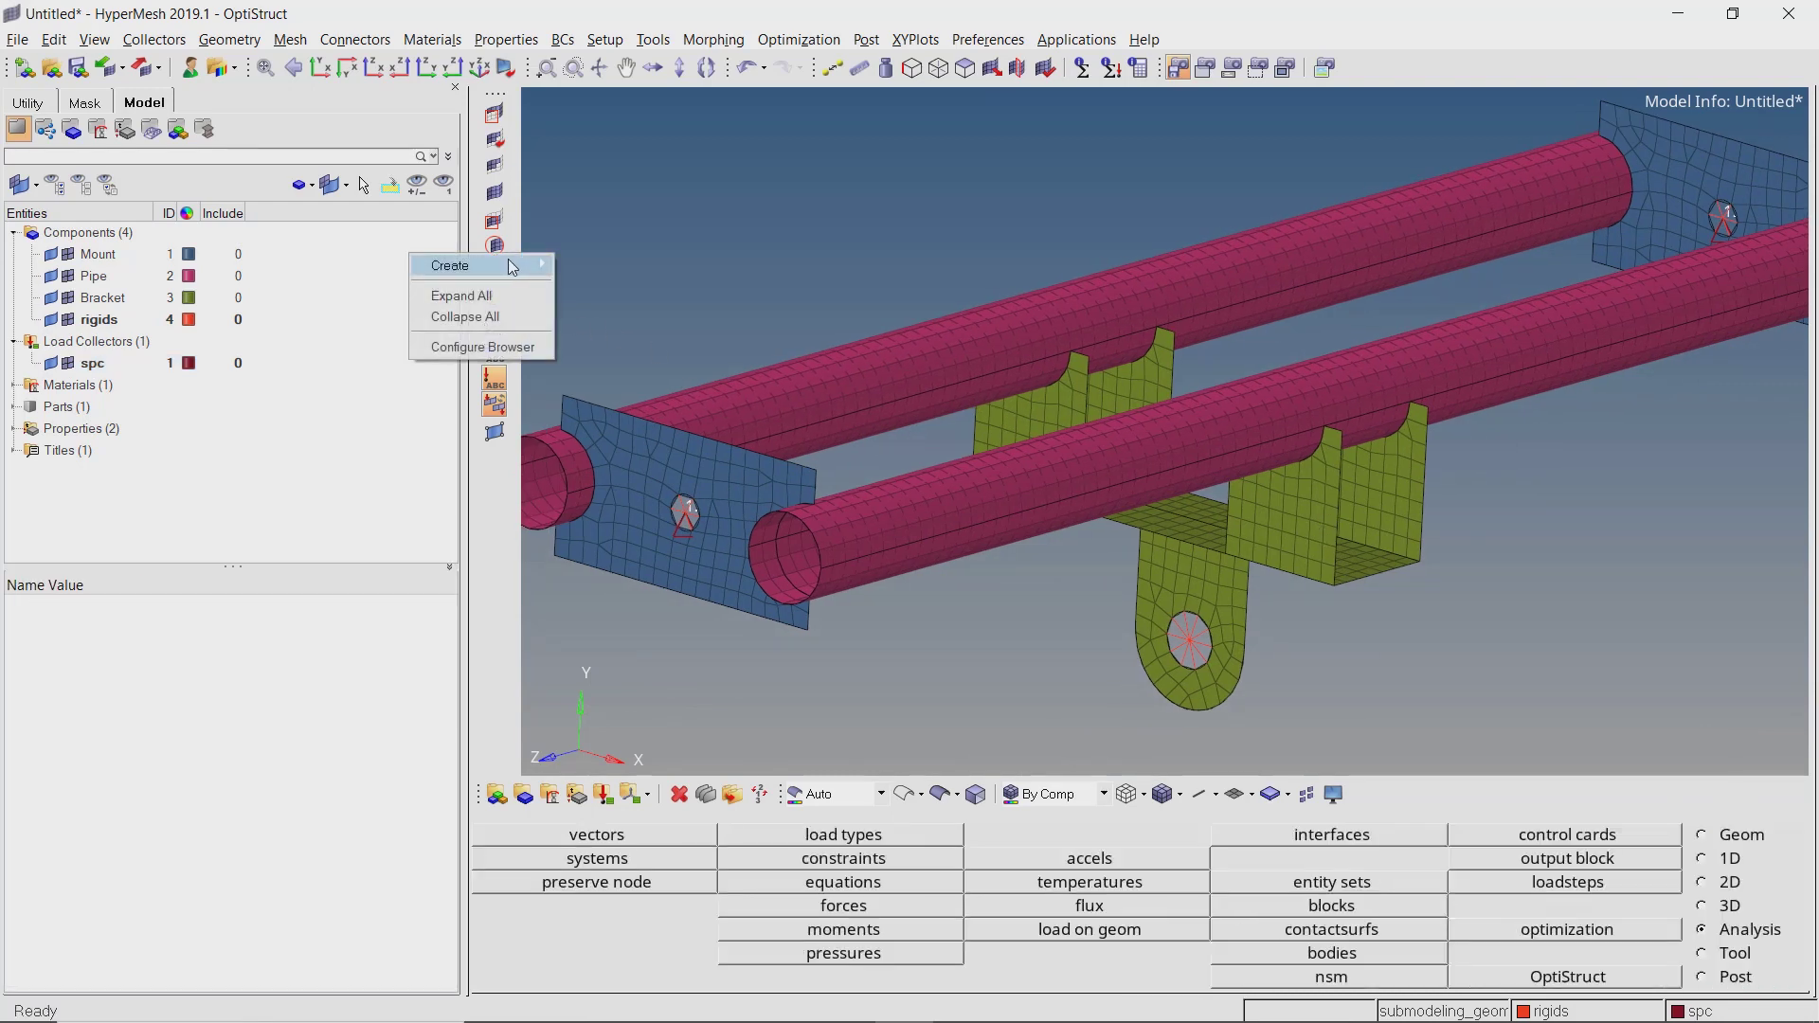
pyautogui.moveTo(512, 268)
pyautogui.click(696, 593)
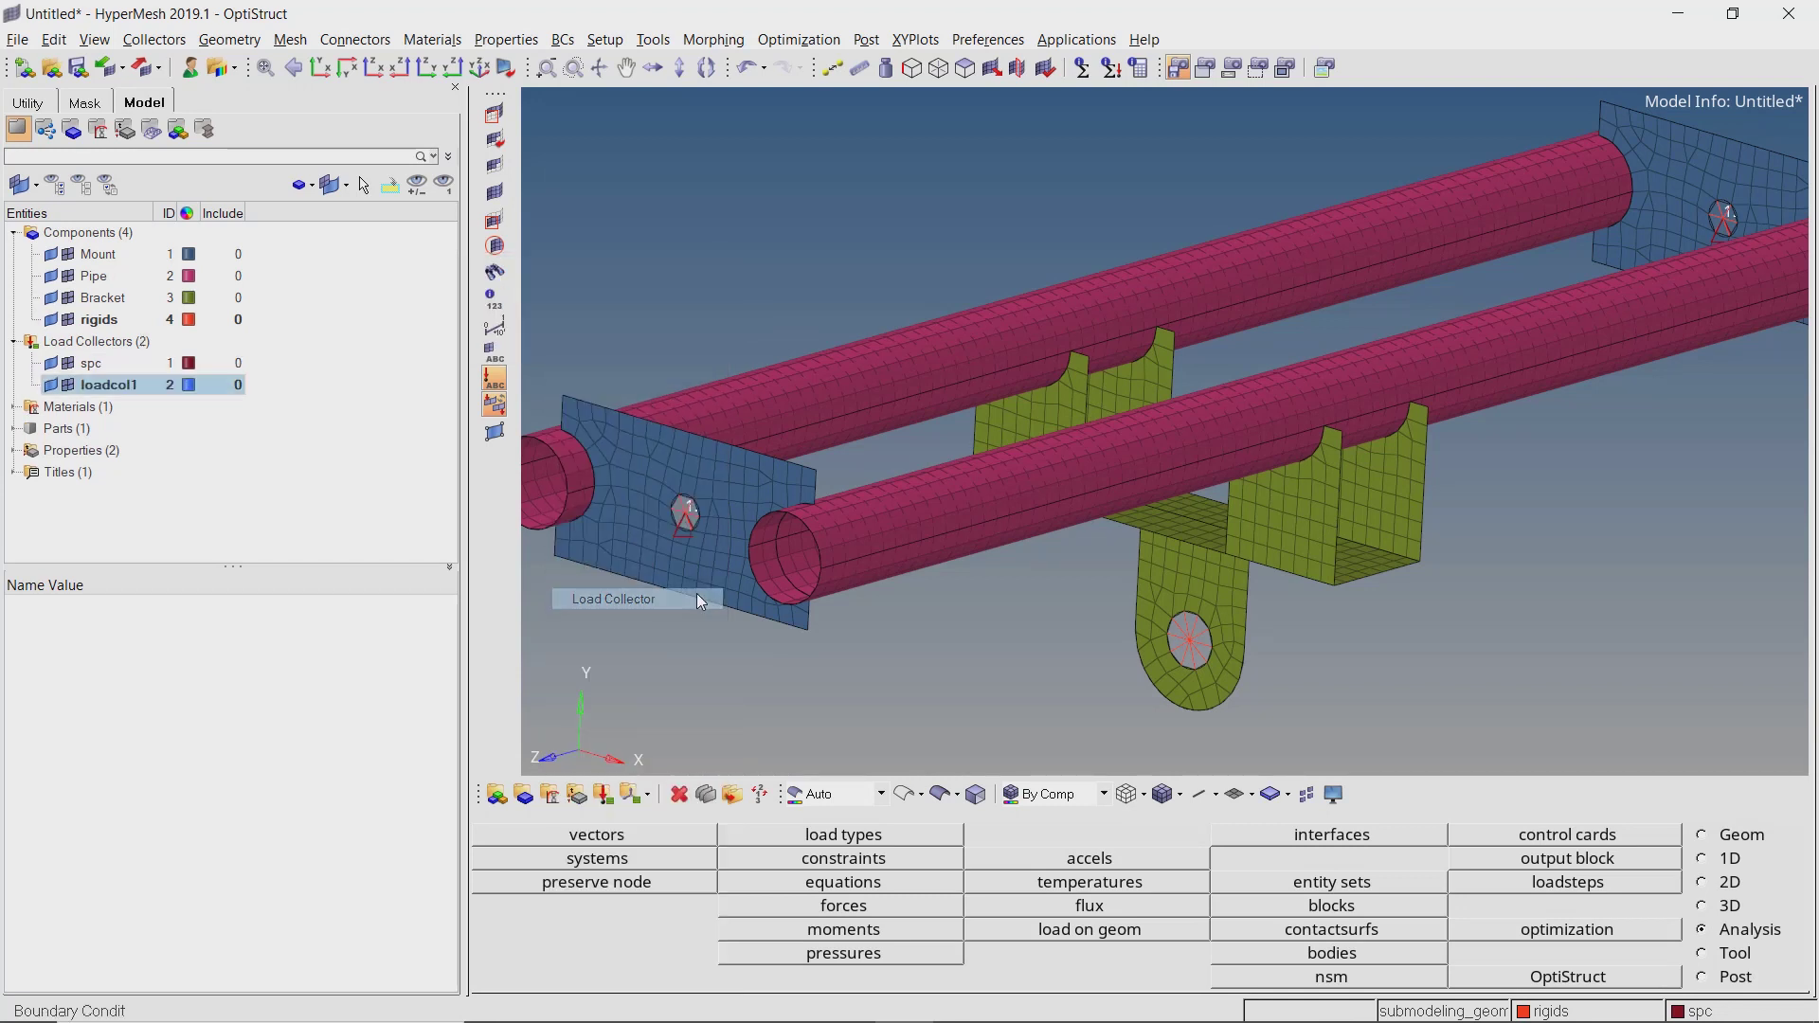
pyautogui.write('force')
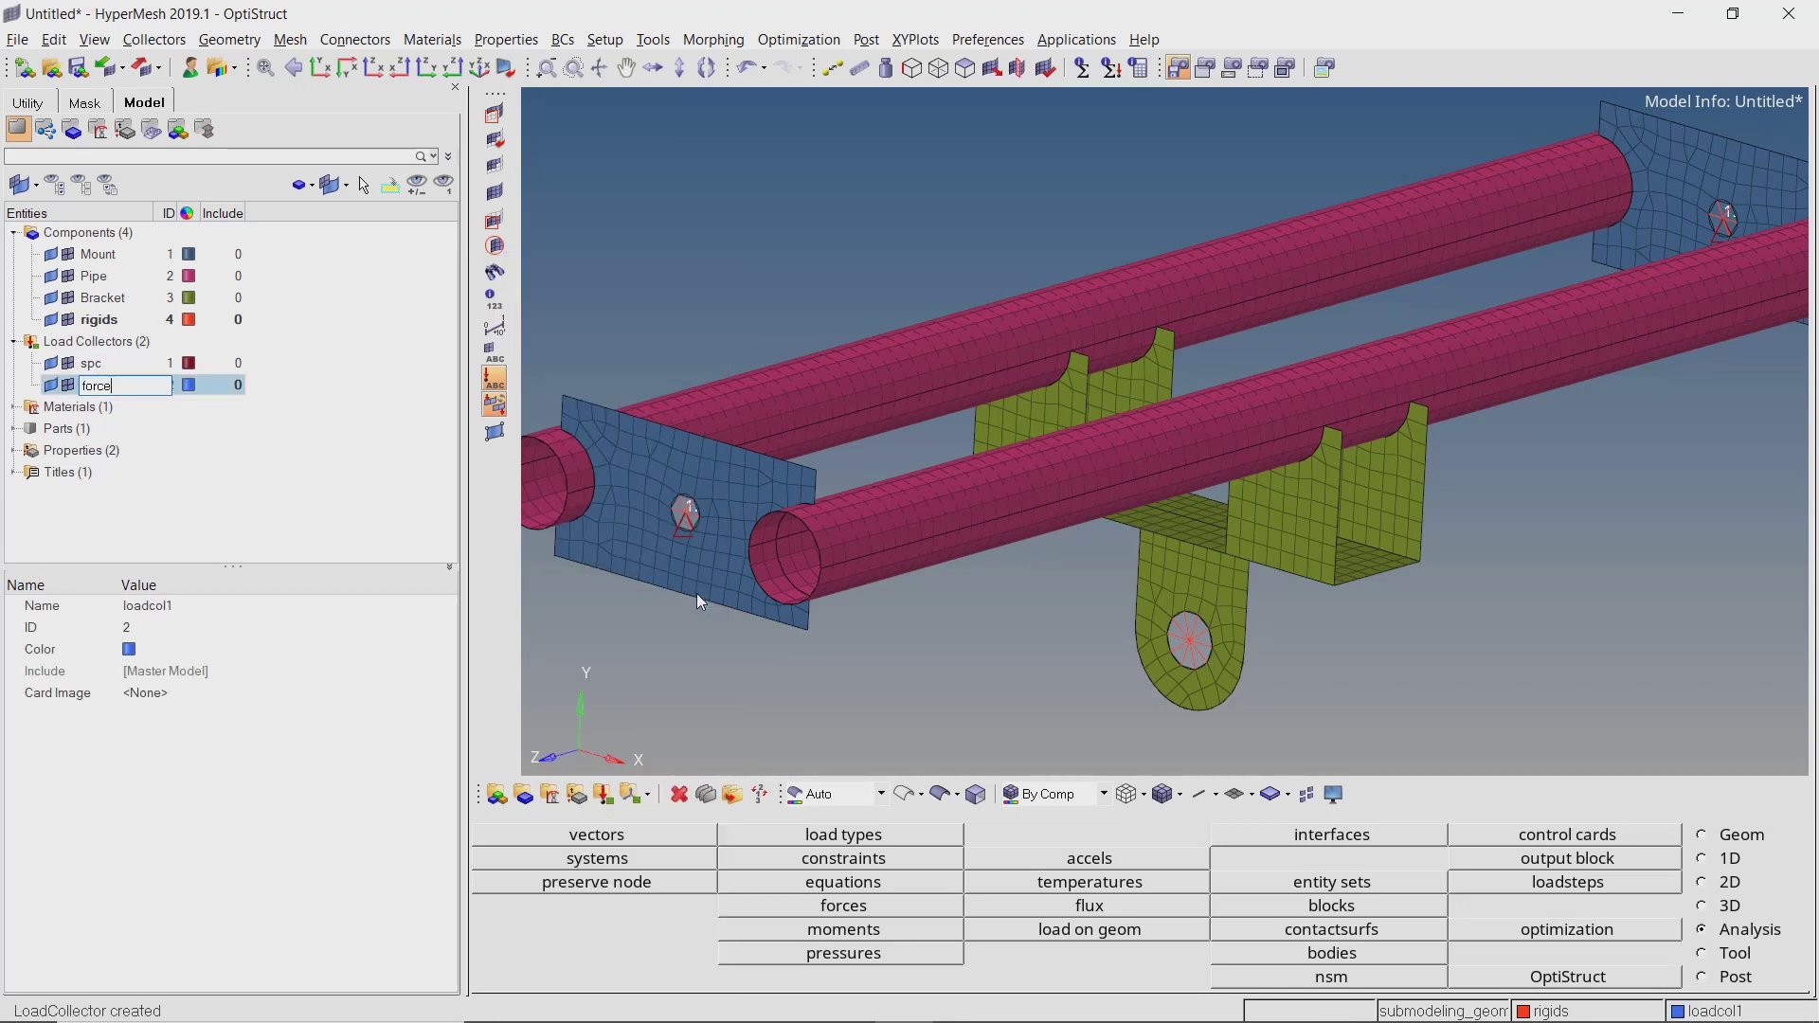
pyautogui.press('Return')
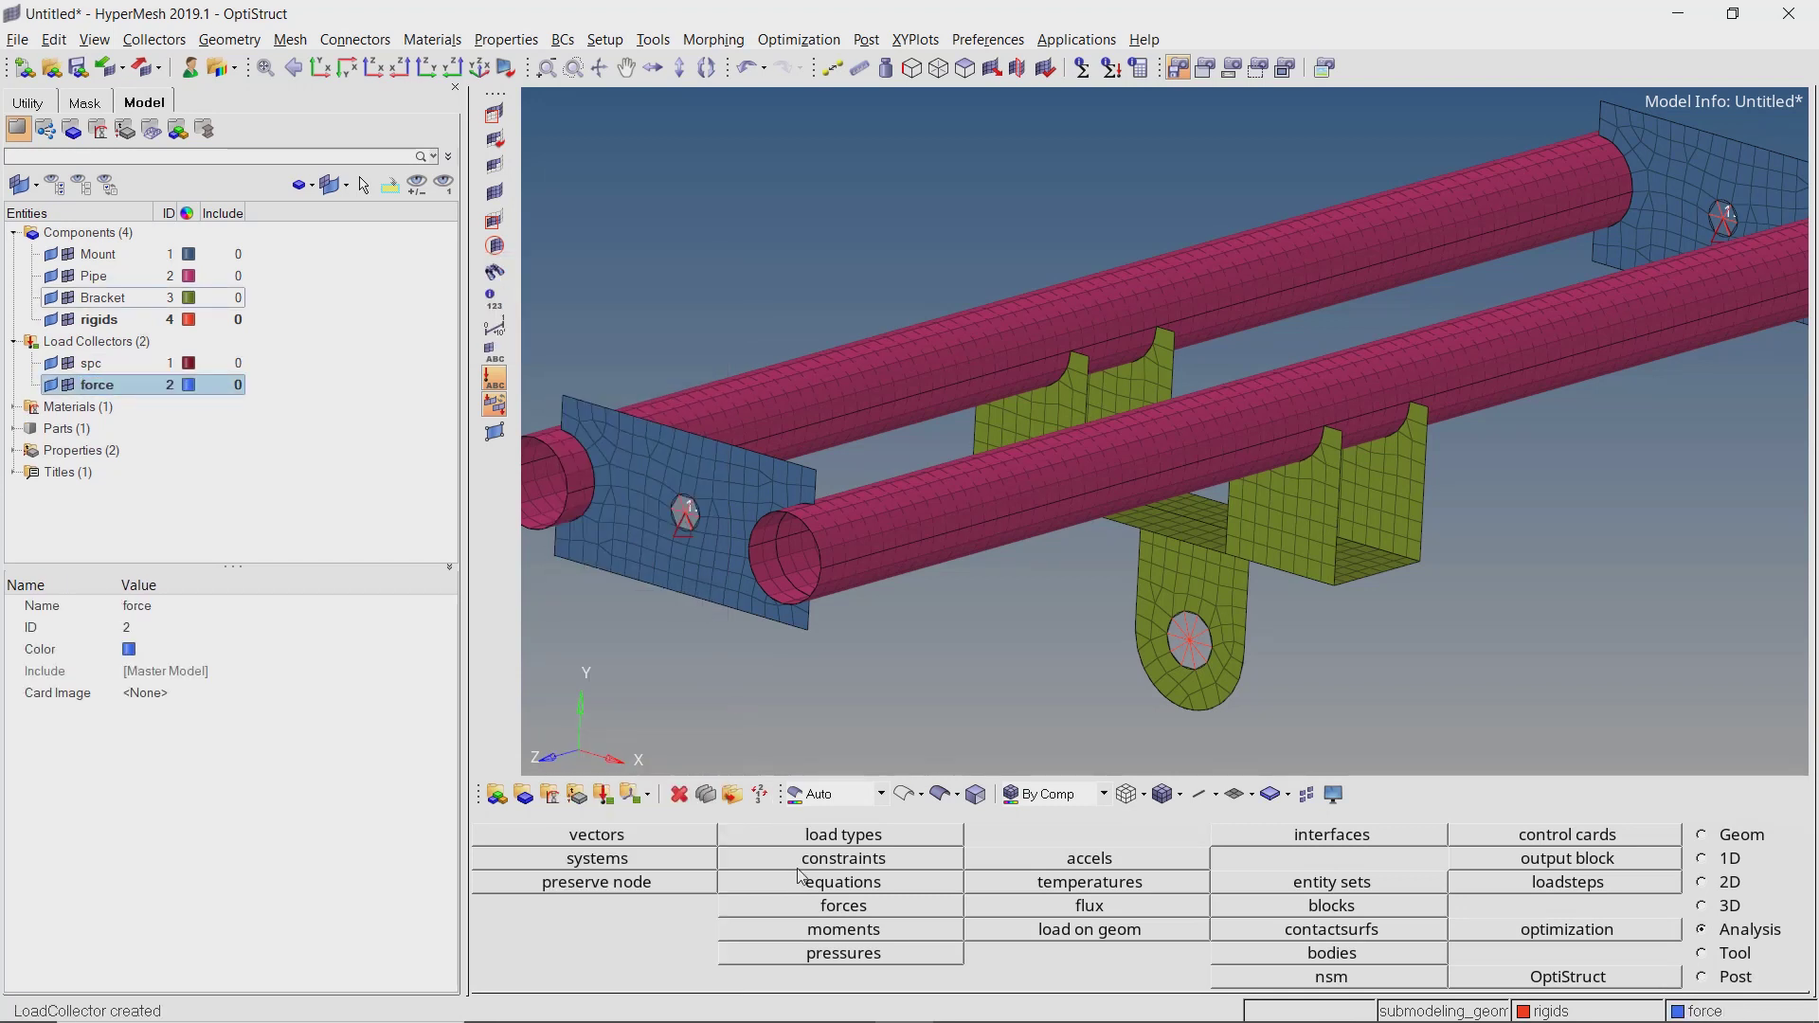
# Create a force of magnitude -1000 along the y-axis on the centre node of the rigid in the bracket lug's hole.
pyautogui.click(818, 907)
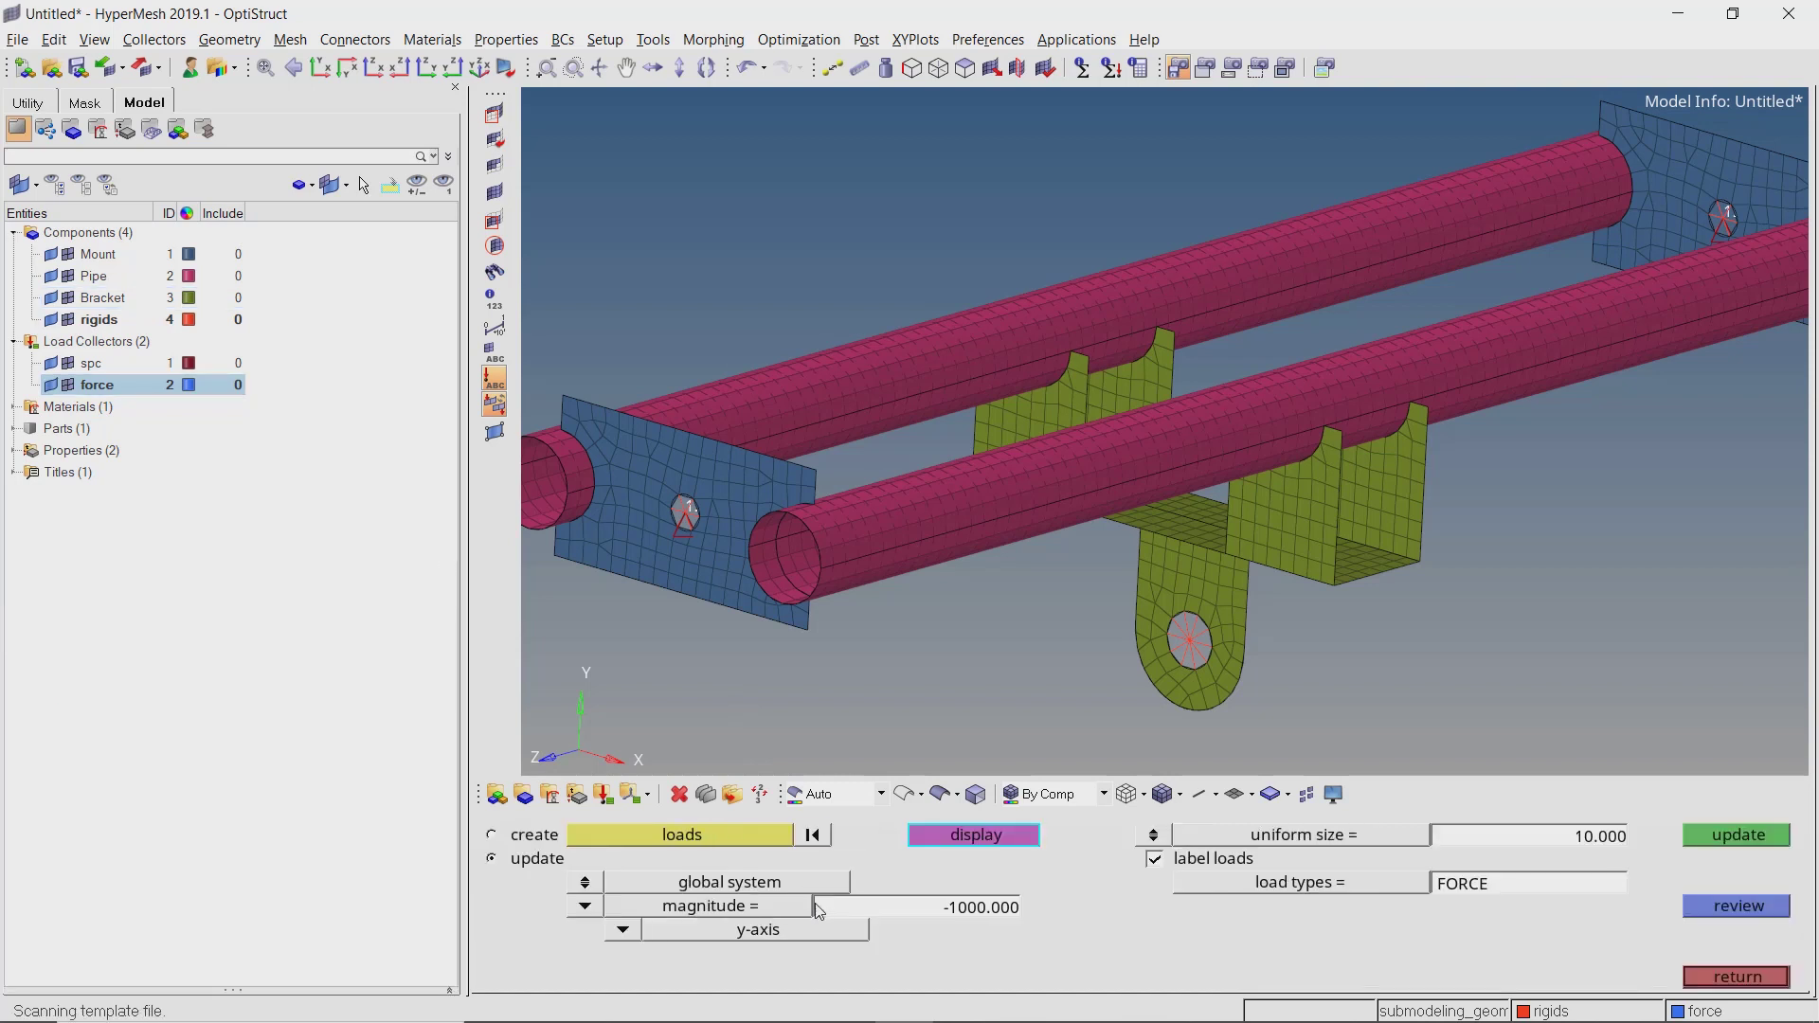
pyautogui.click(542, 839)
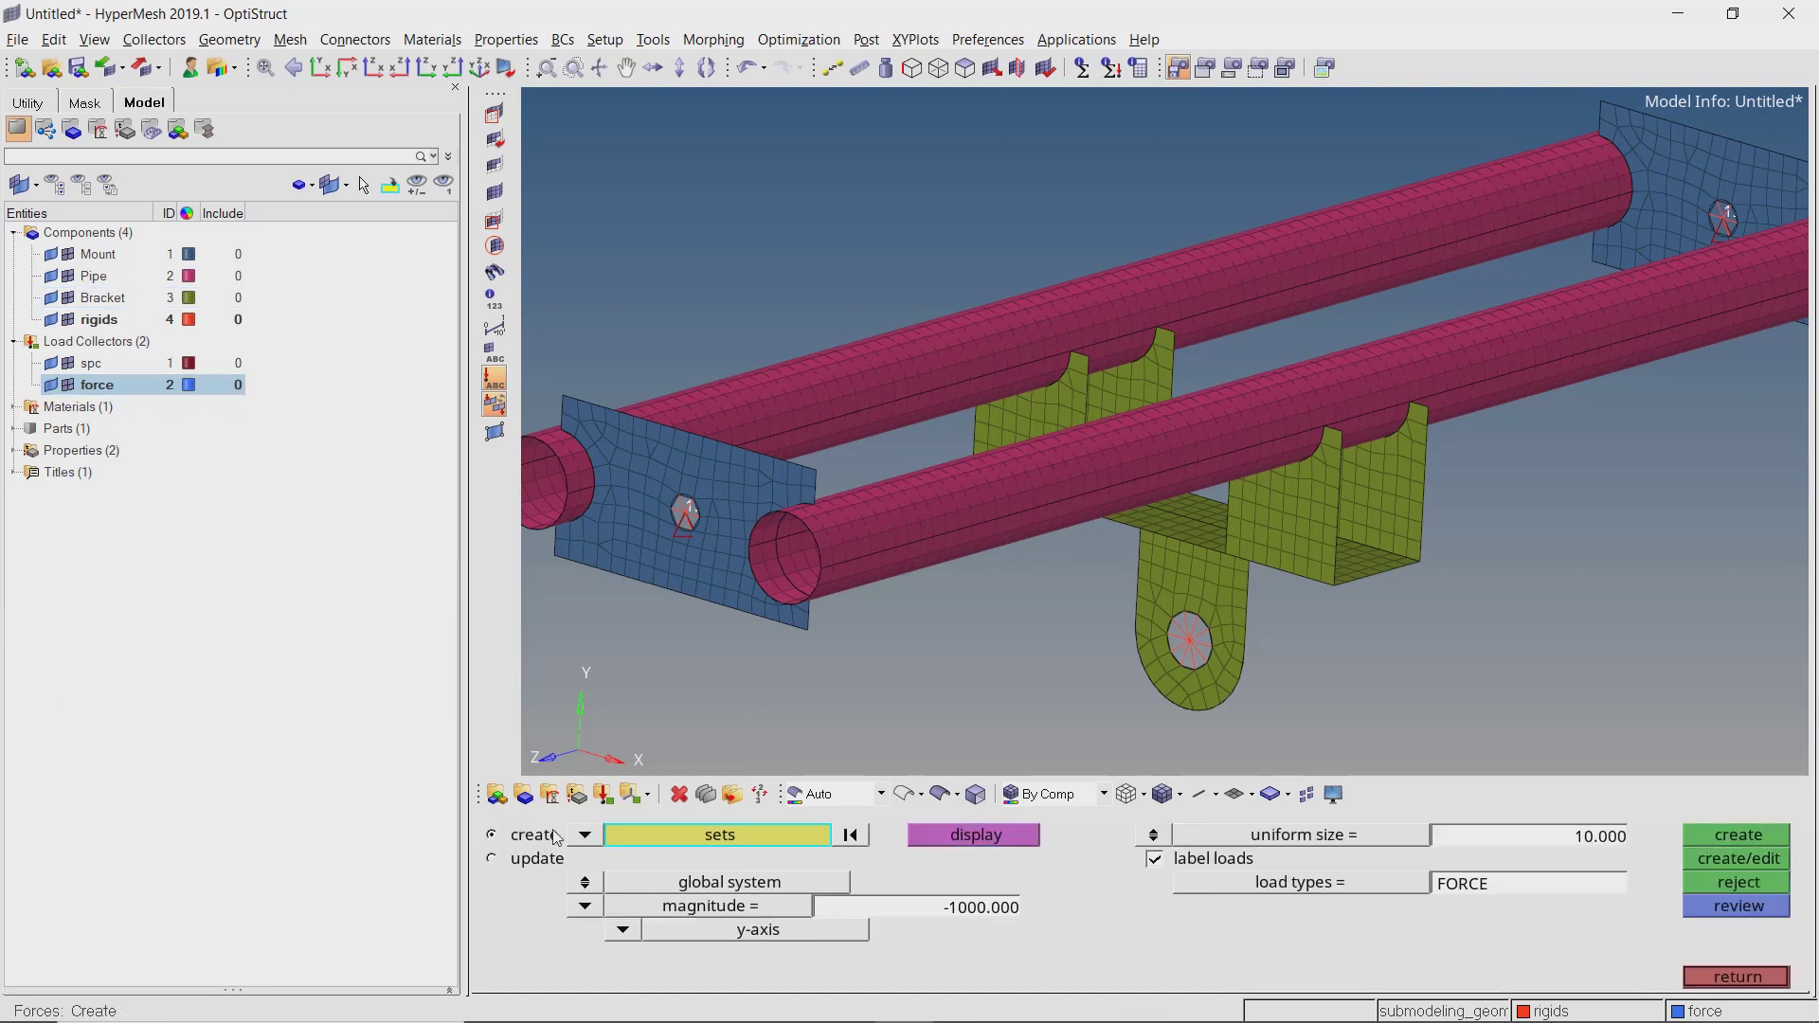
pyautogui.click(586, 835)
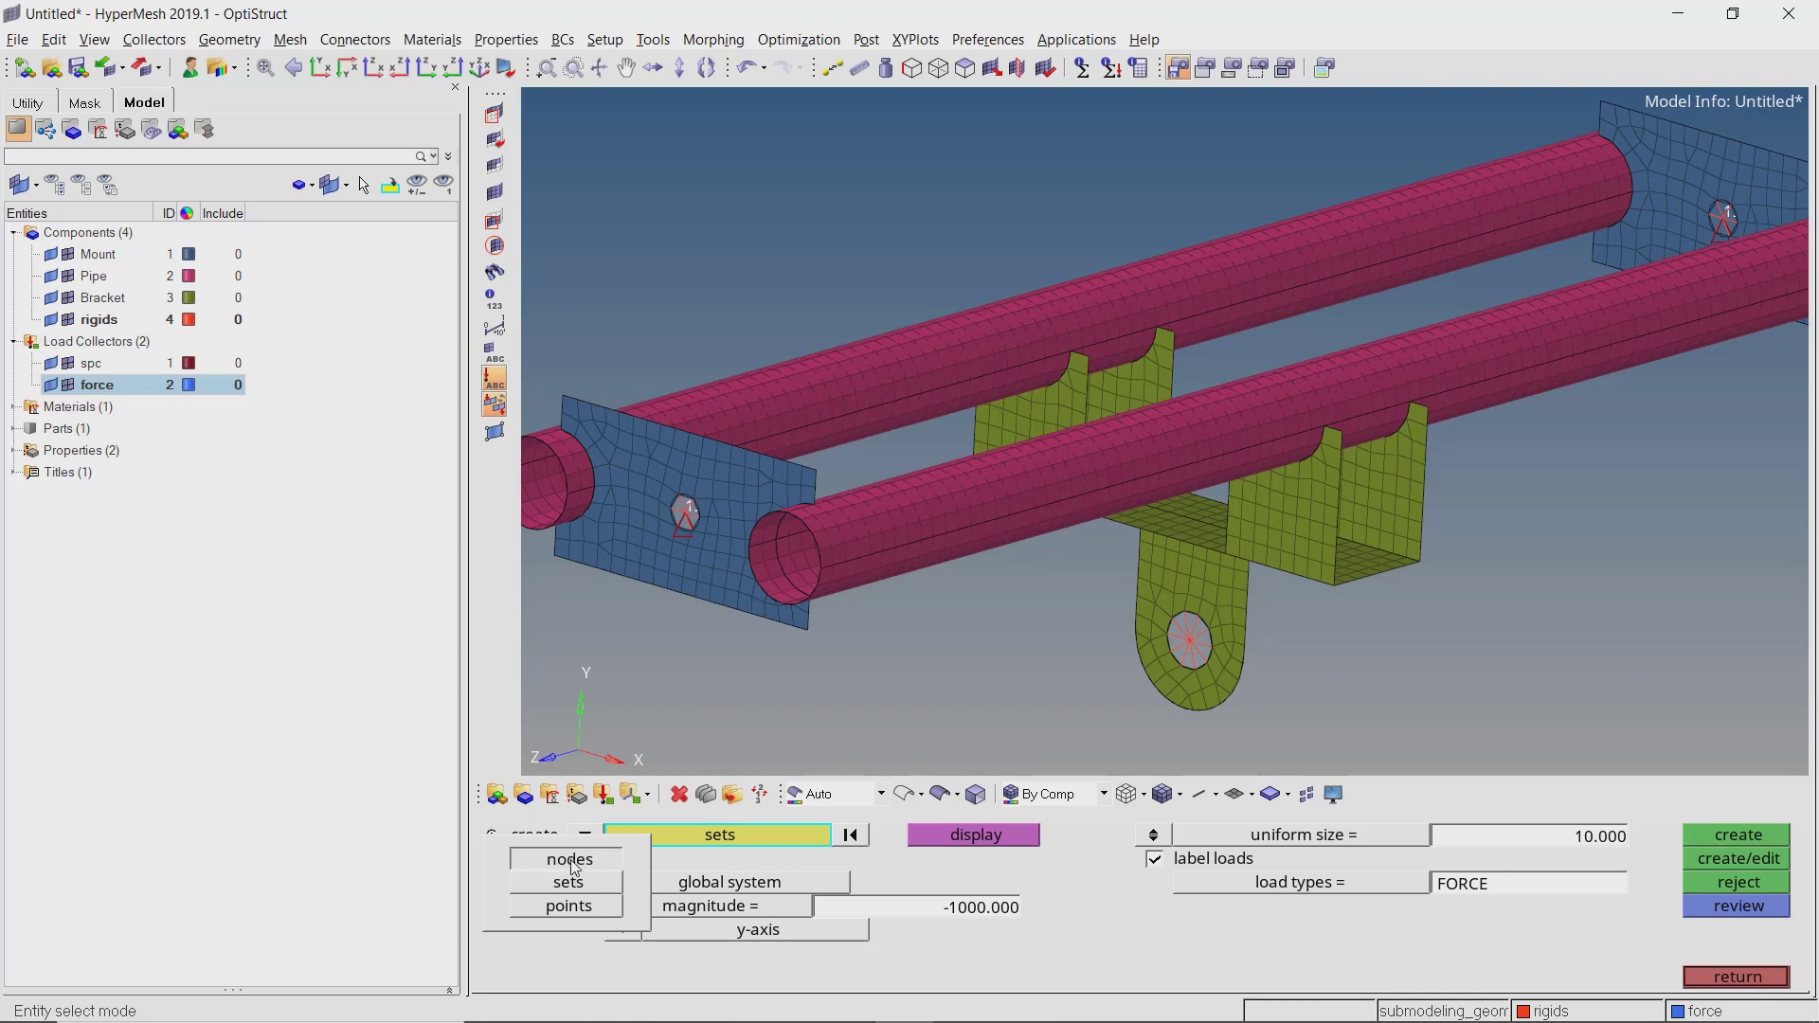
pyautogui.click(570, 860)
pyautogui.scroll(5, 1196, 664)
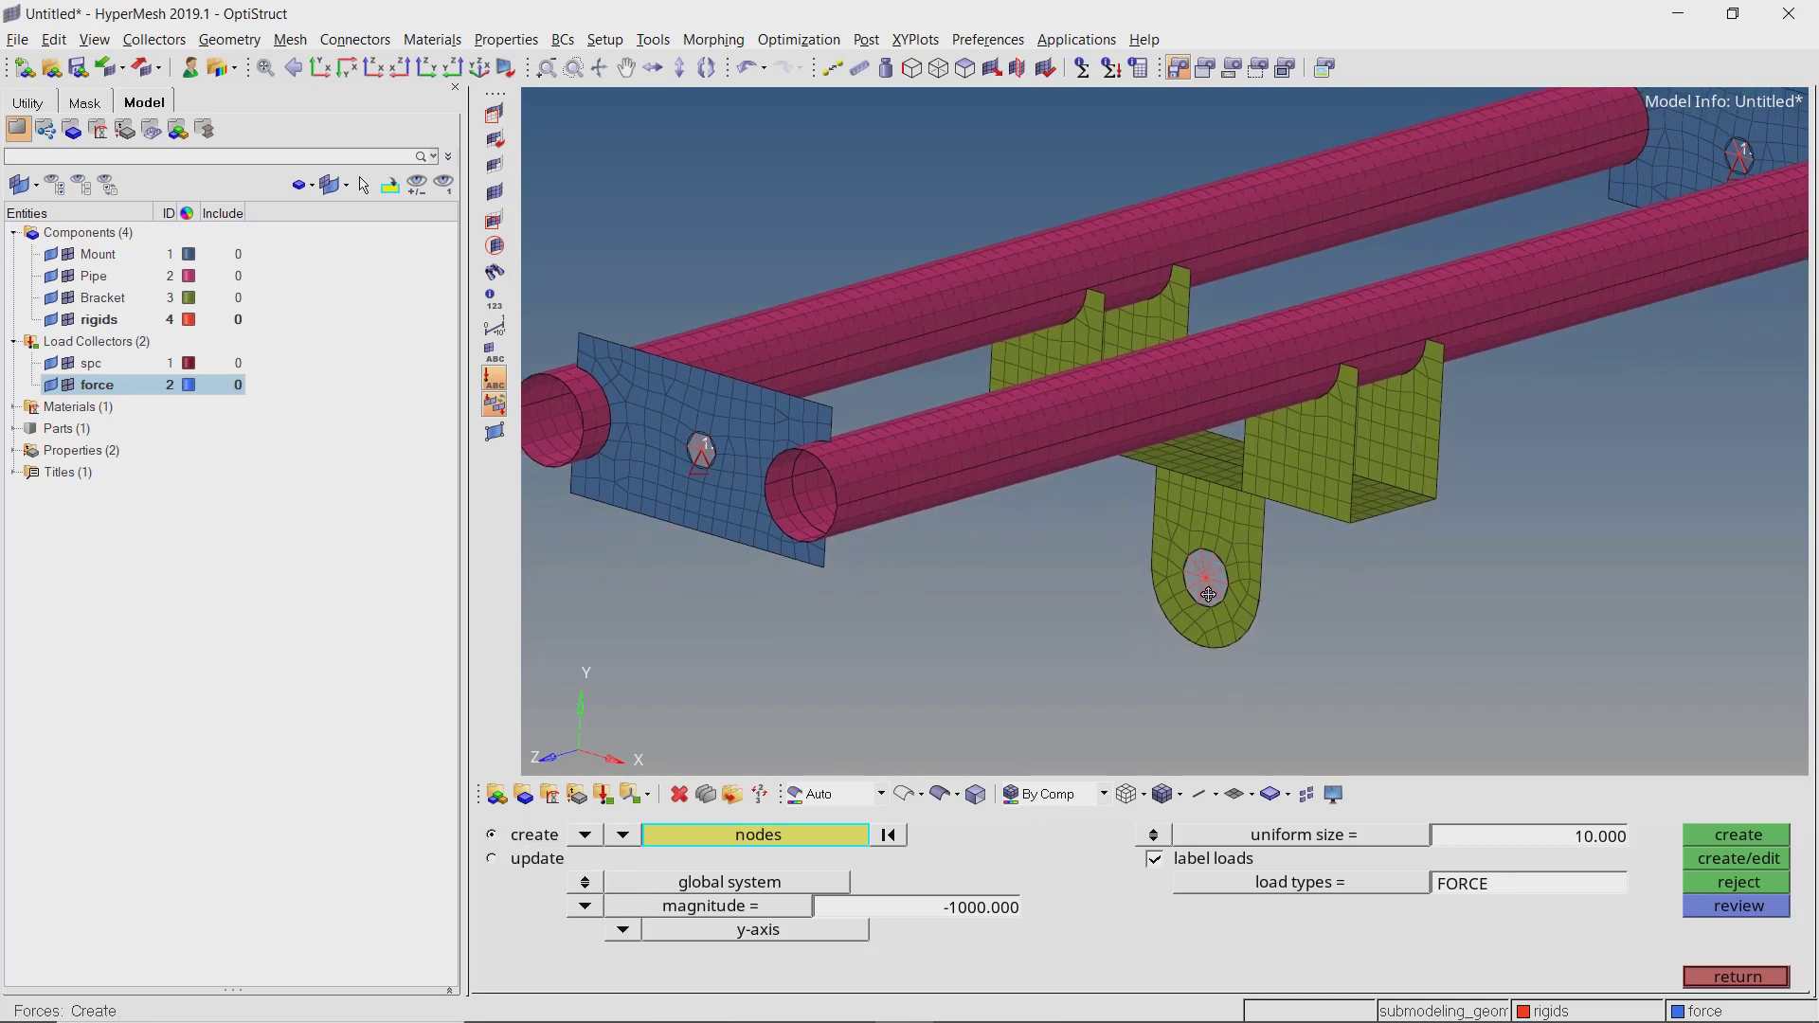
pyautogui.click(1207, 553)
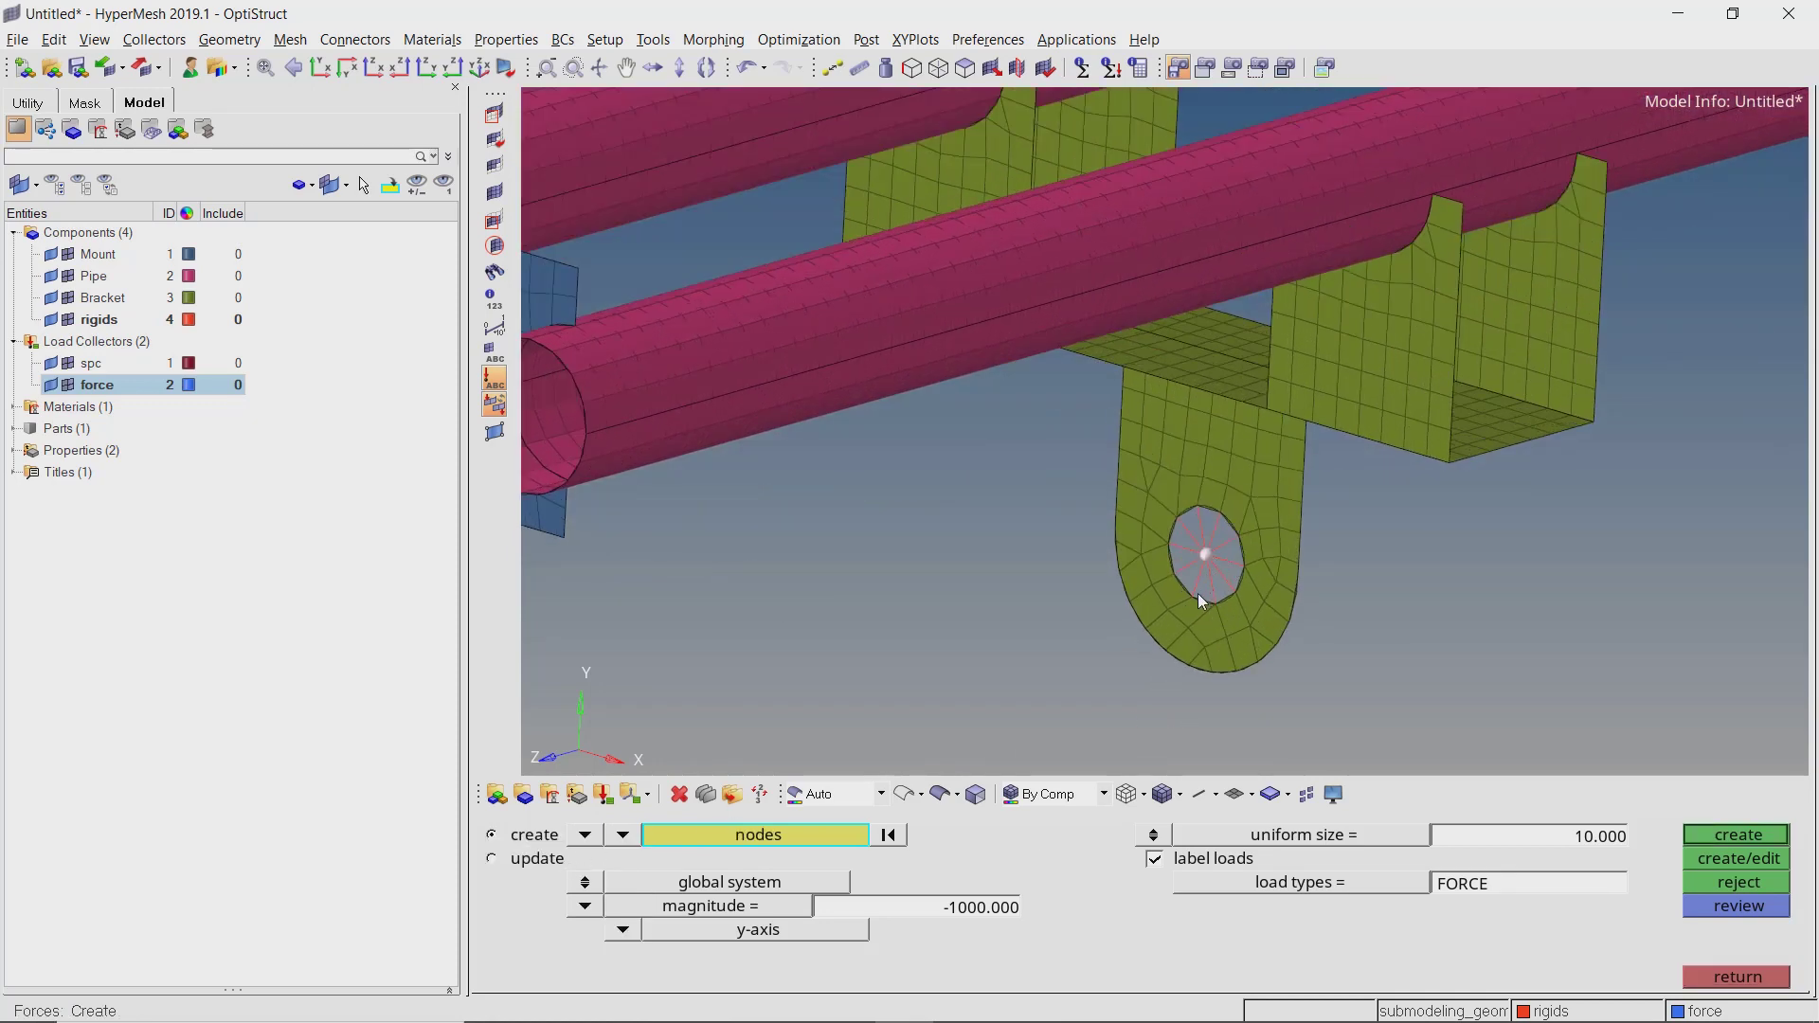
pyautogui.click(981, 910)
pyautogui.click(624, 933)
pyautogui.click(596, 911)
pyautogui.click(1737, 835)
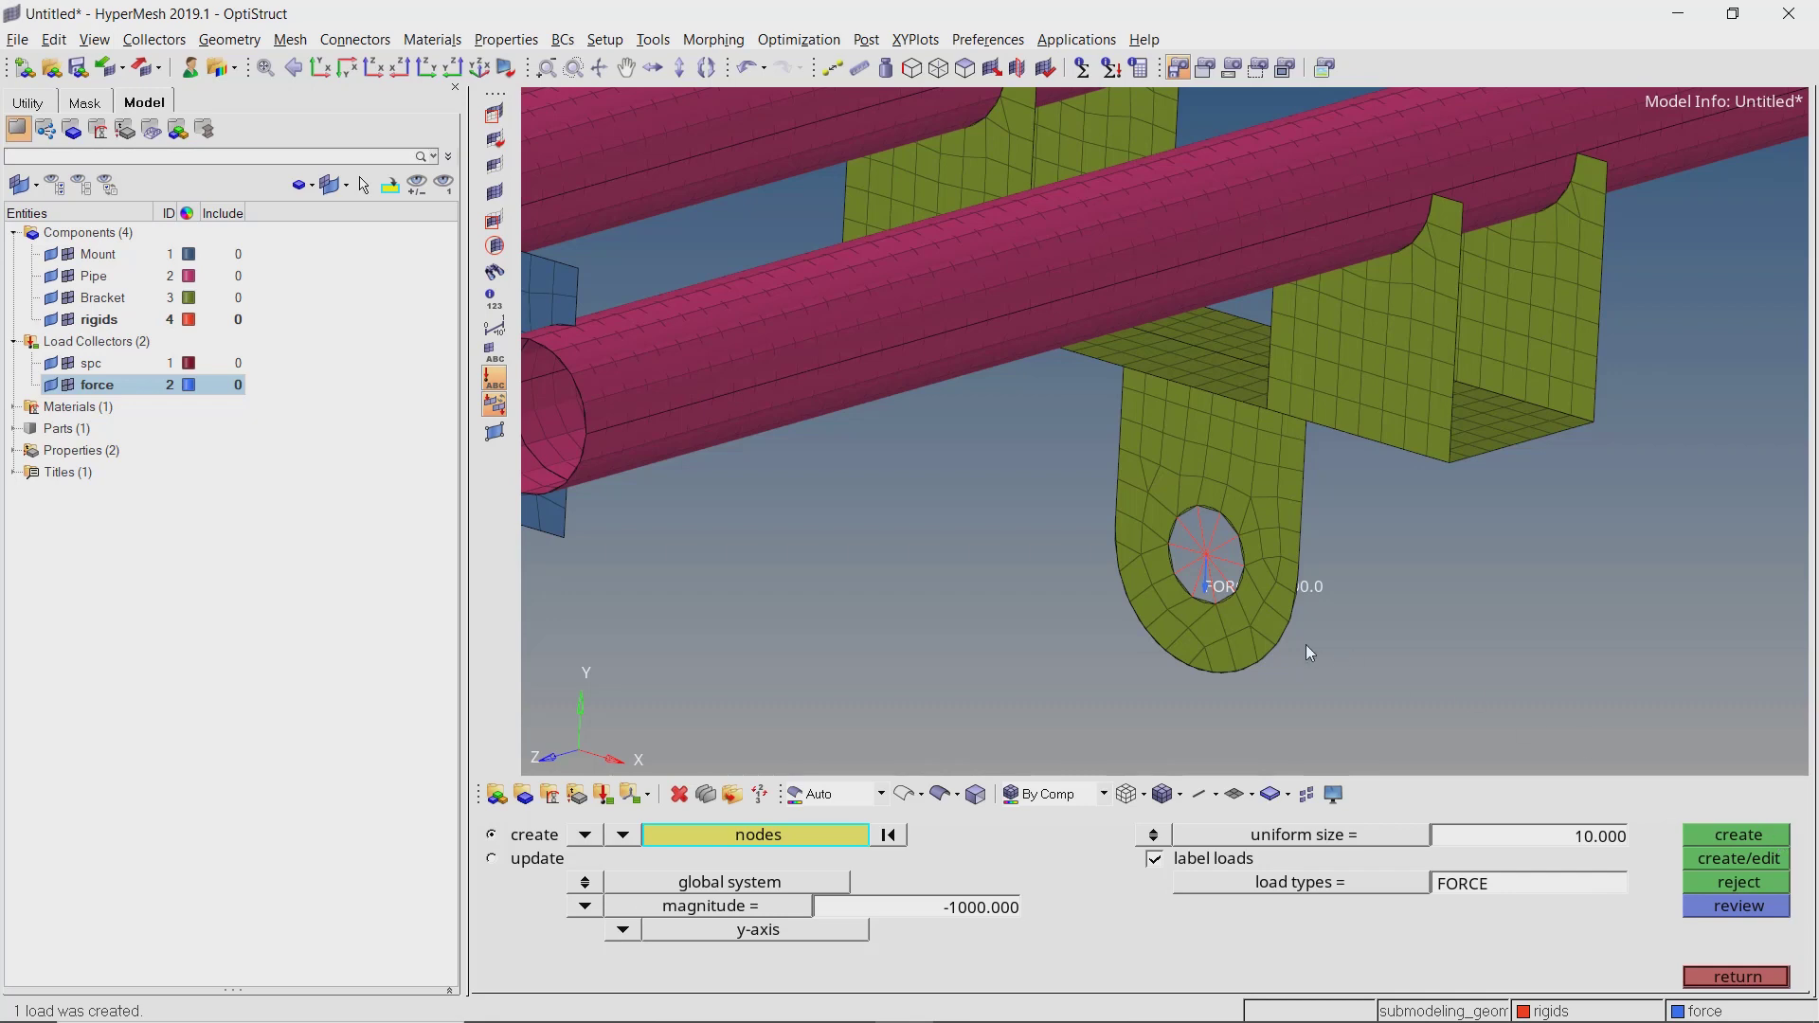
pyautogui.scroll(5, 1247, 573)
pyautogui.scroll(-8, 1247, 572)
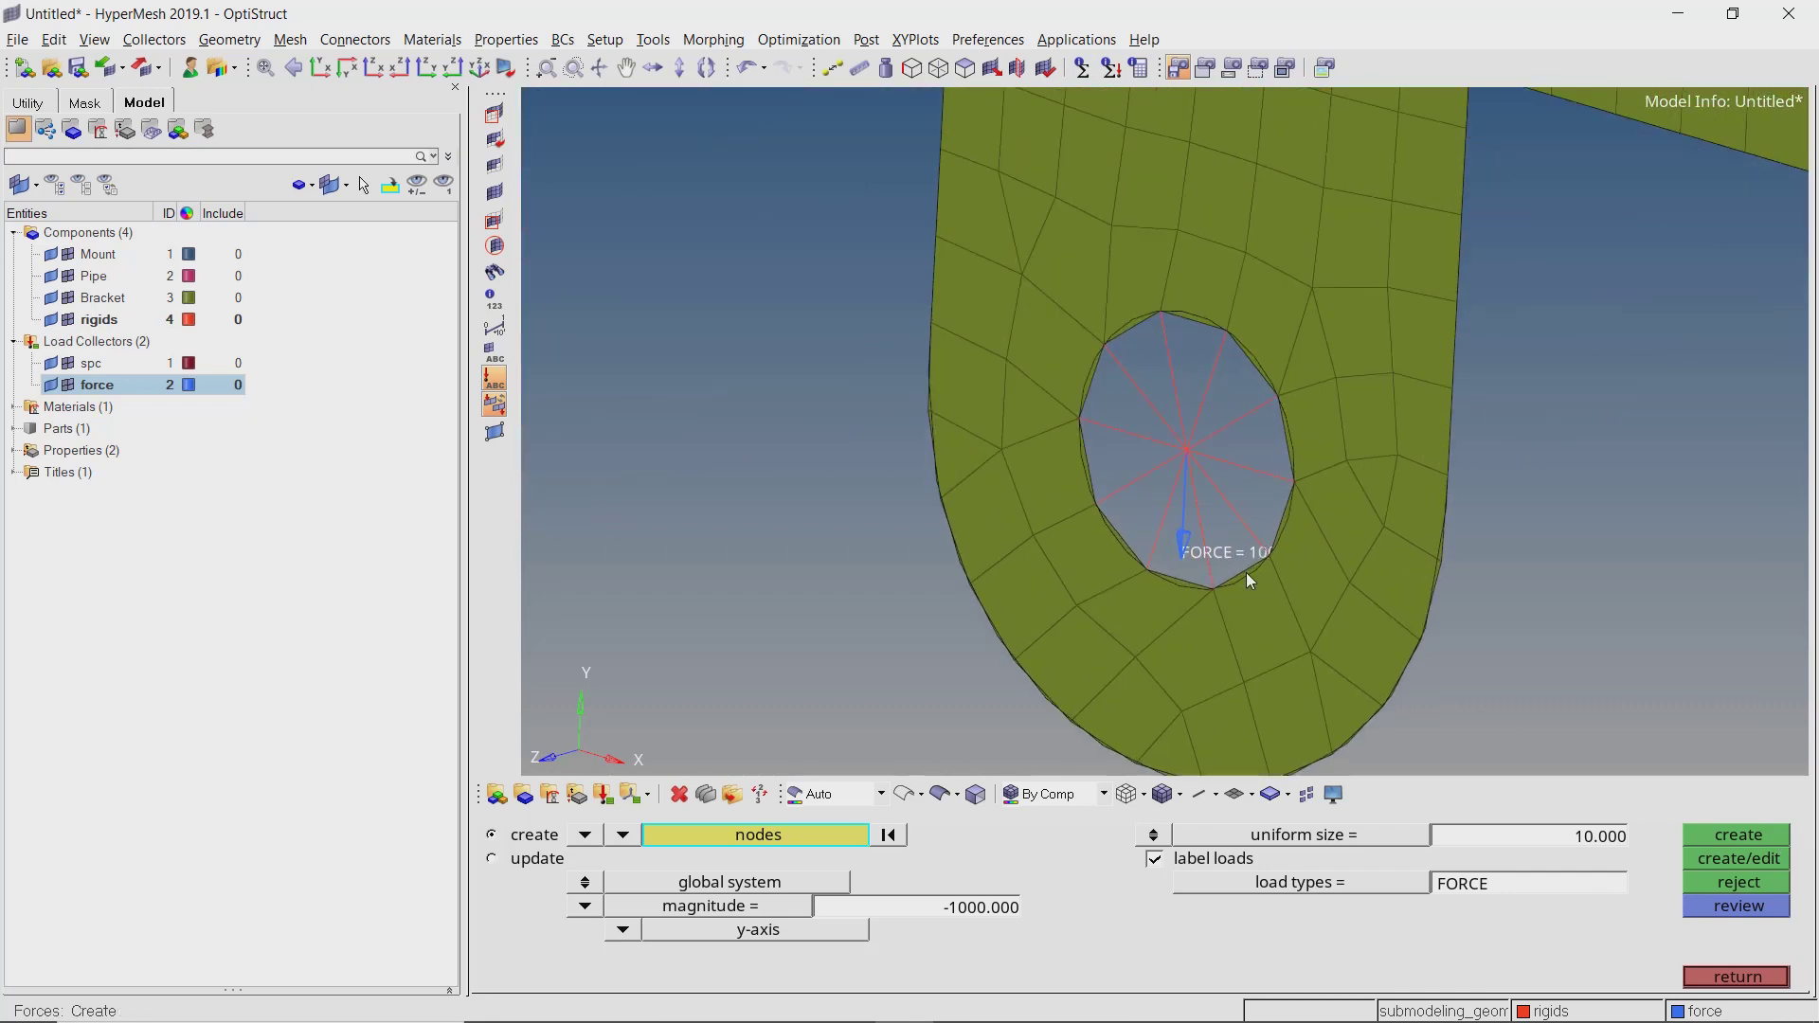
pyautogui.press('Escape')
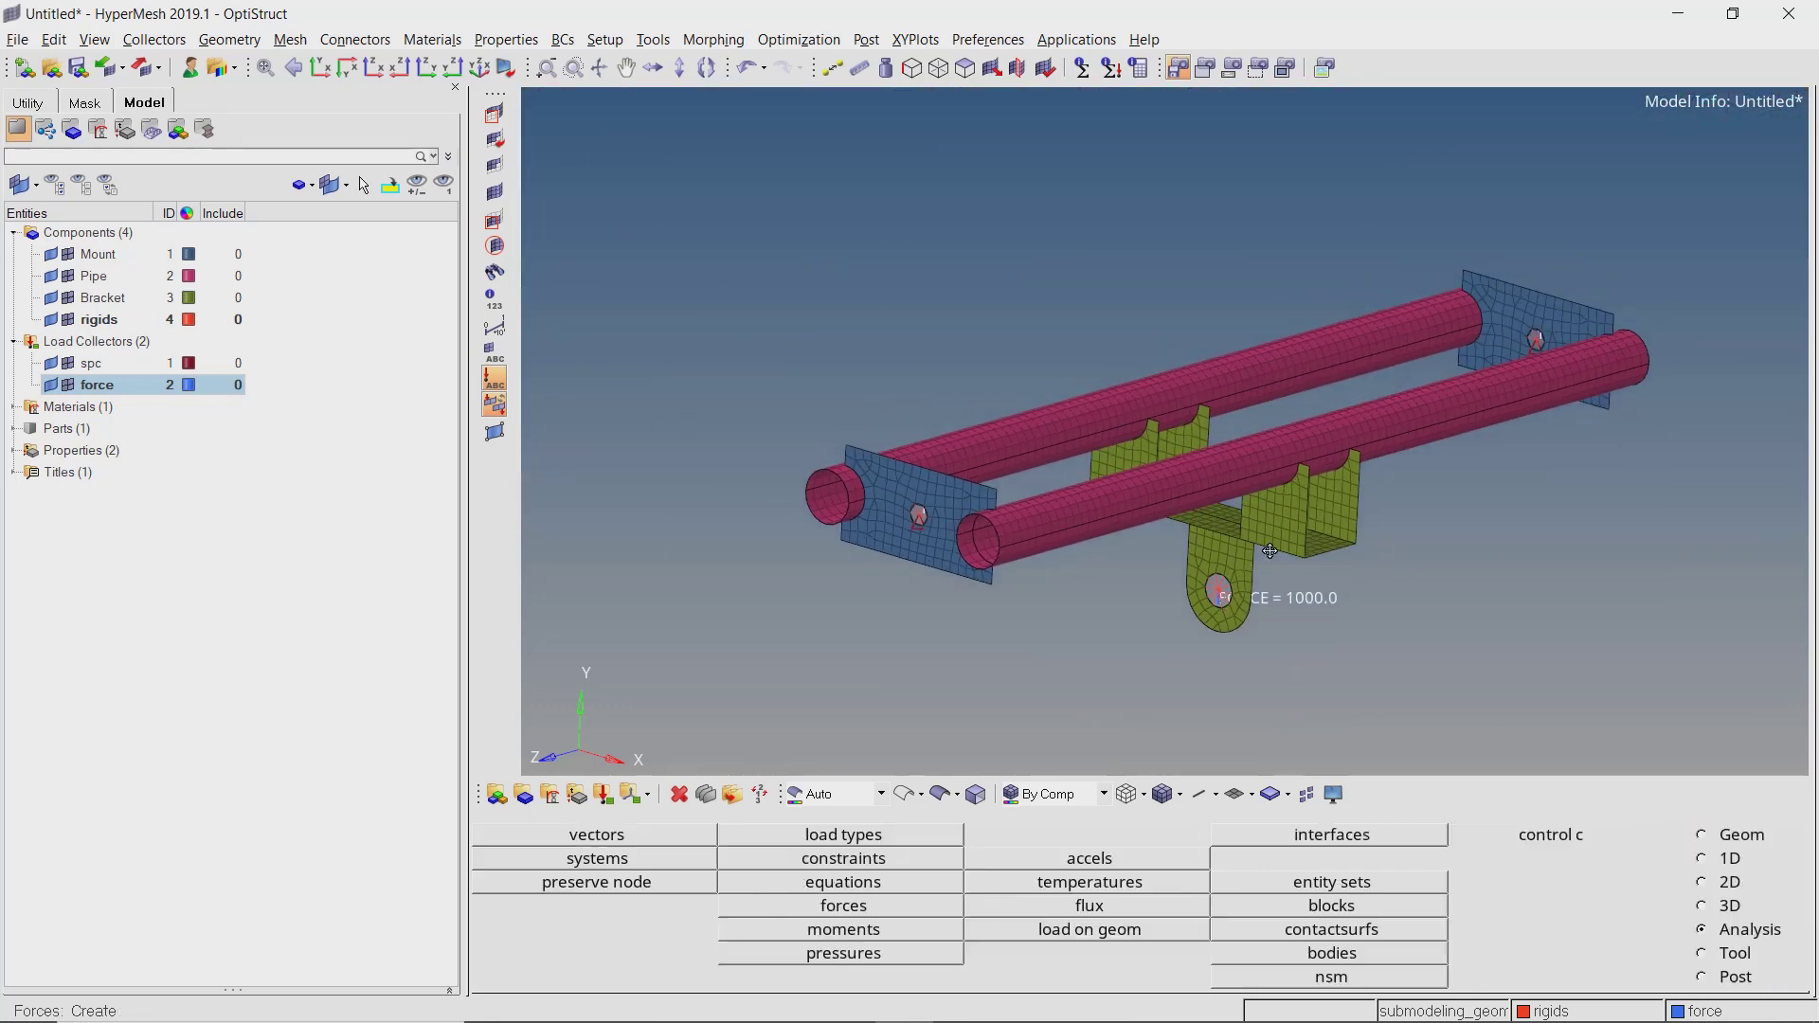
# Create a load step named global_run with the Linear Static analysis type.
pyautogui.rightClick(381, 248)
pyautogui.moveTo(460, 267)
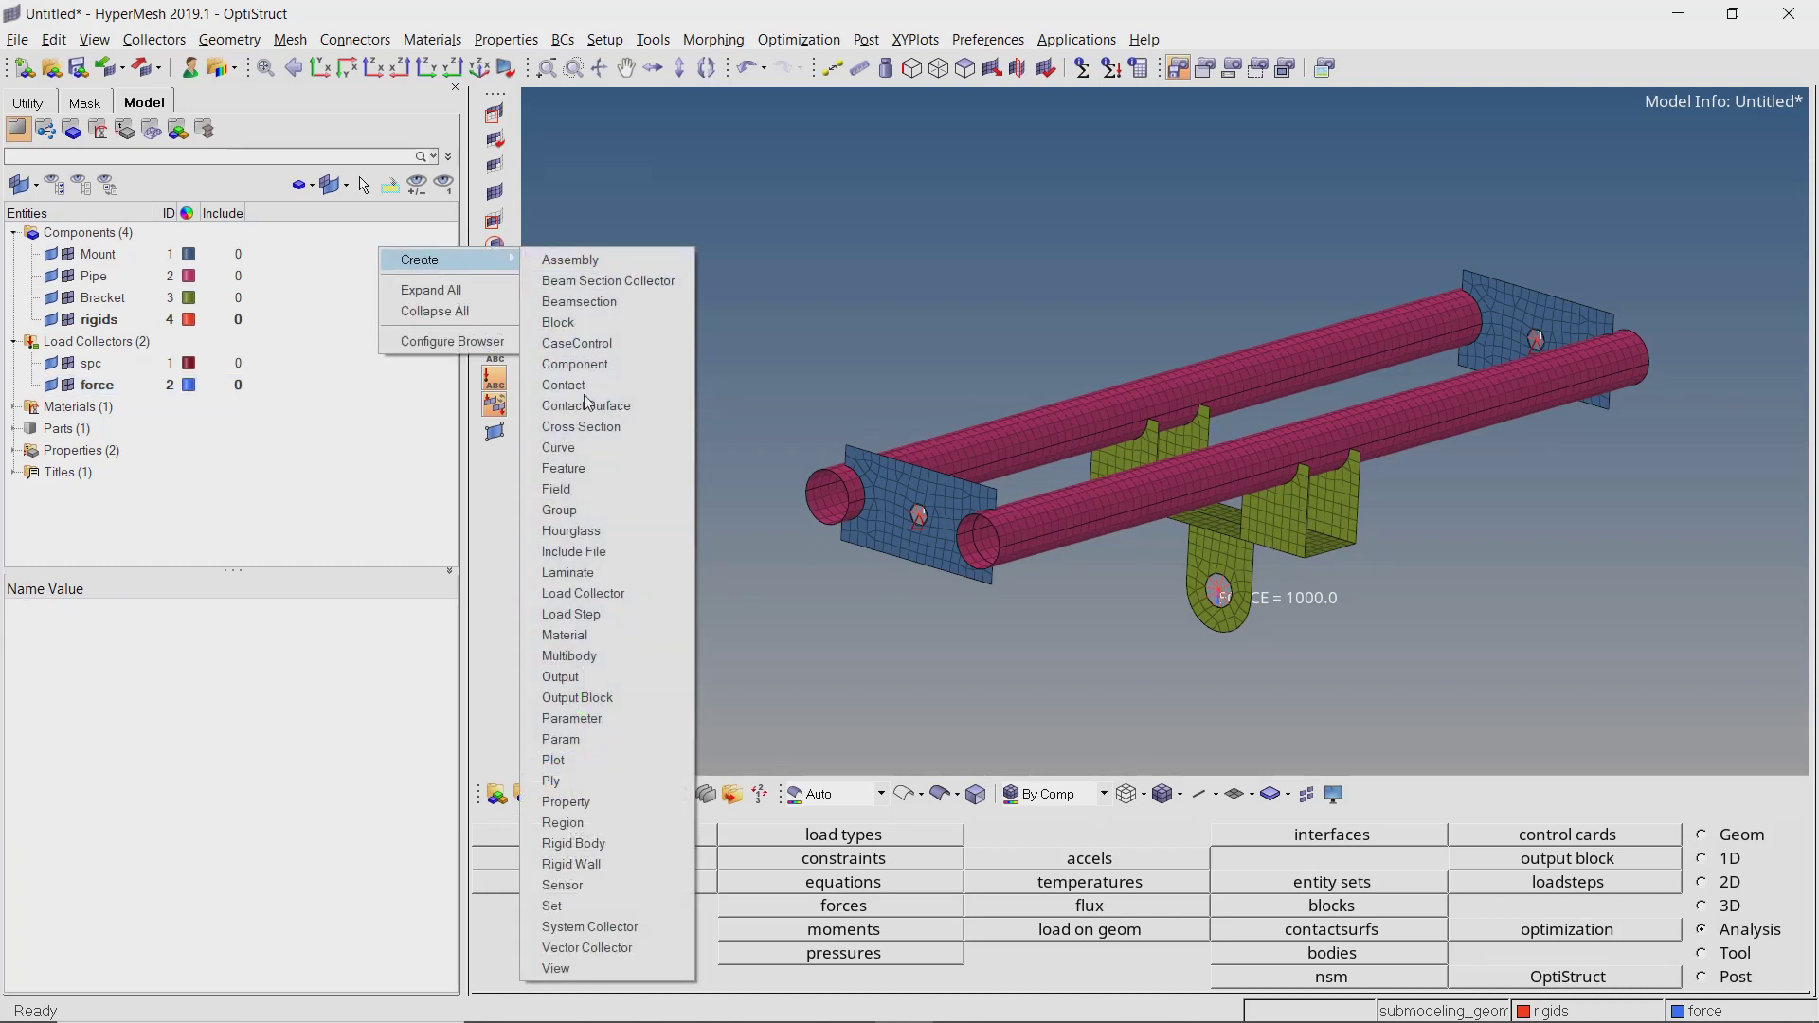
pyautogui.click(642, 616)
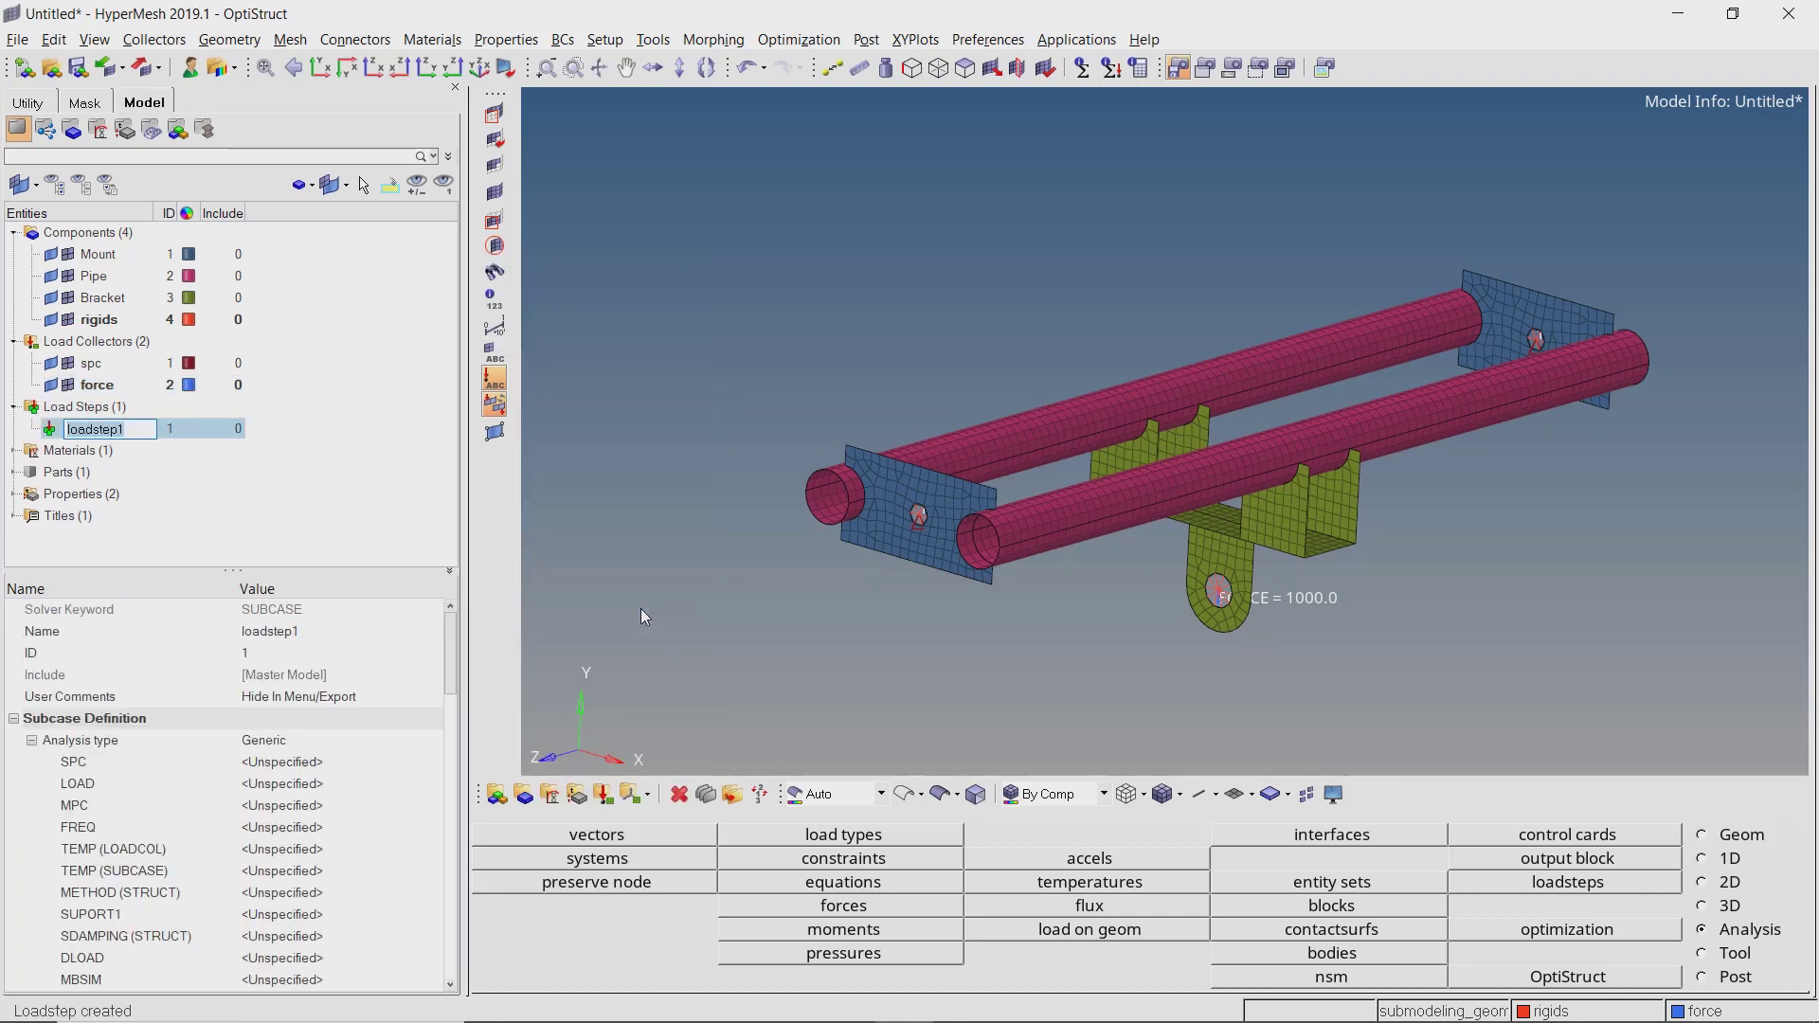
pyautogui.write('global_run')
pyautogui.press('Return')
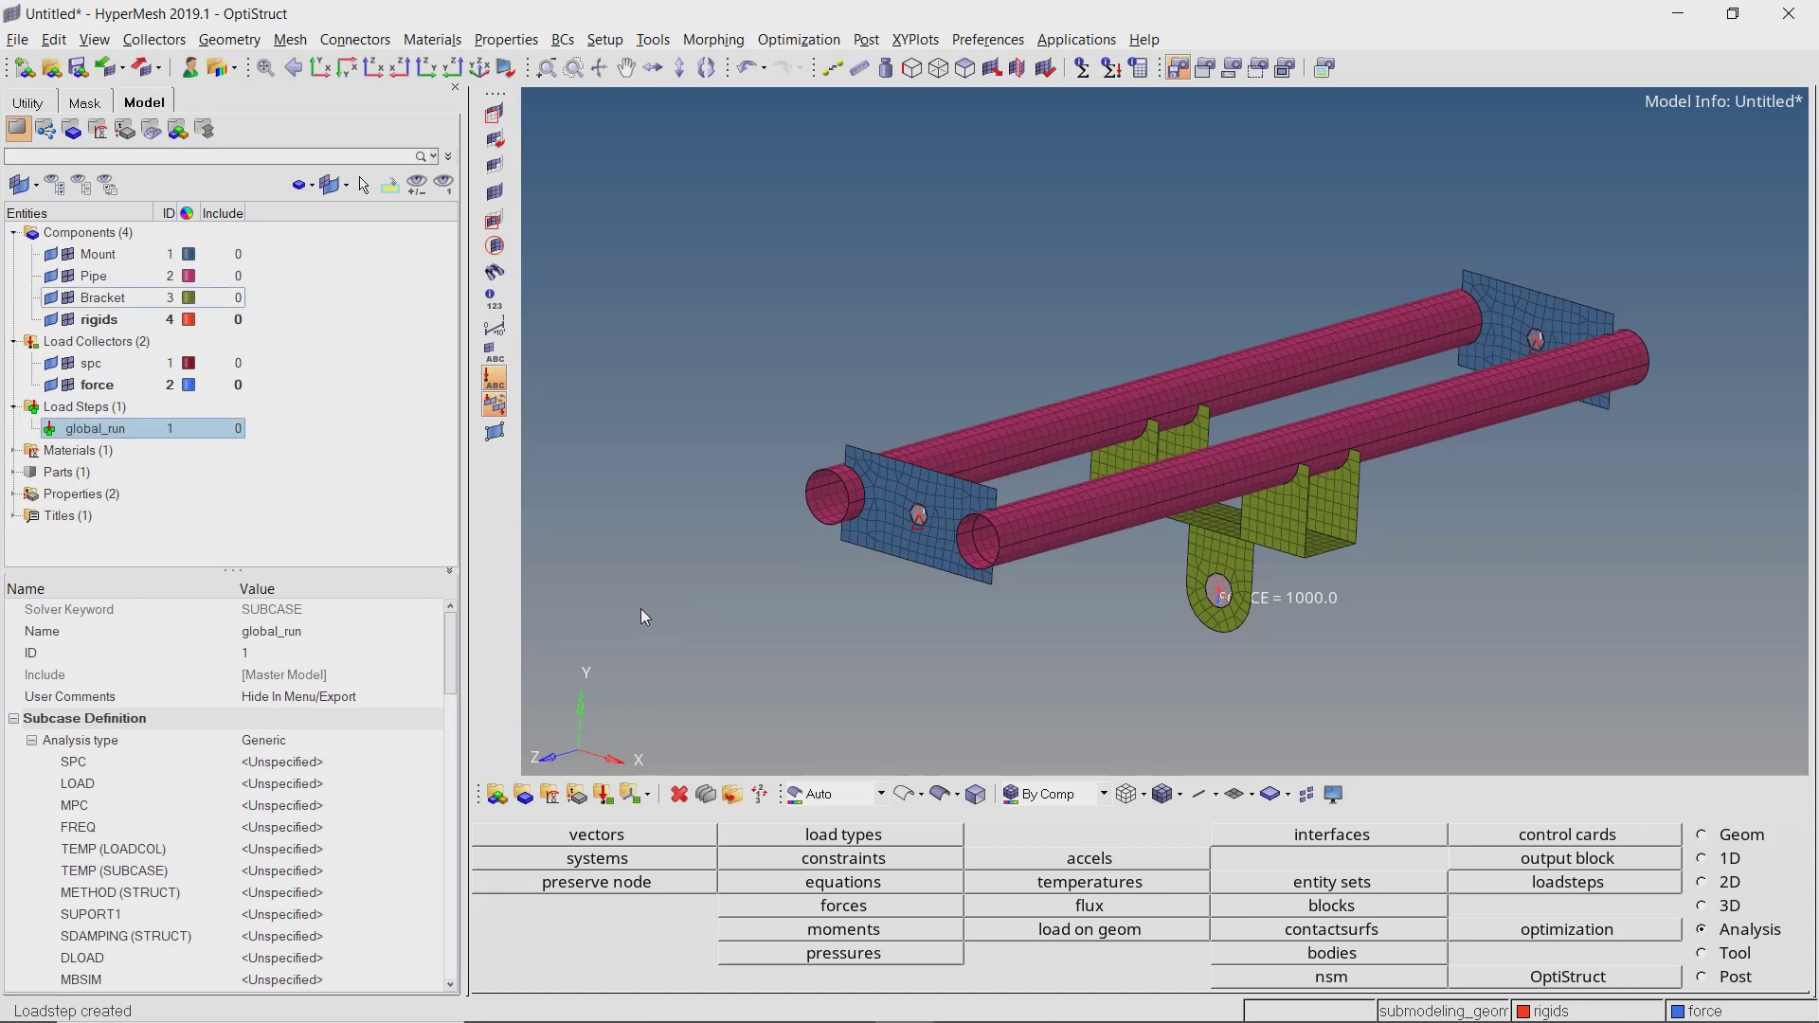
pyautogui.click(379, 740)
pyautogui.click(370, 740)
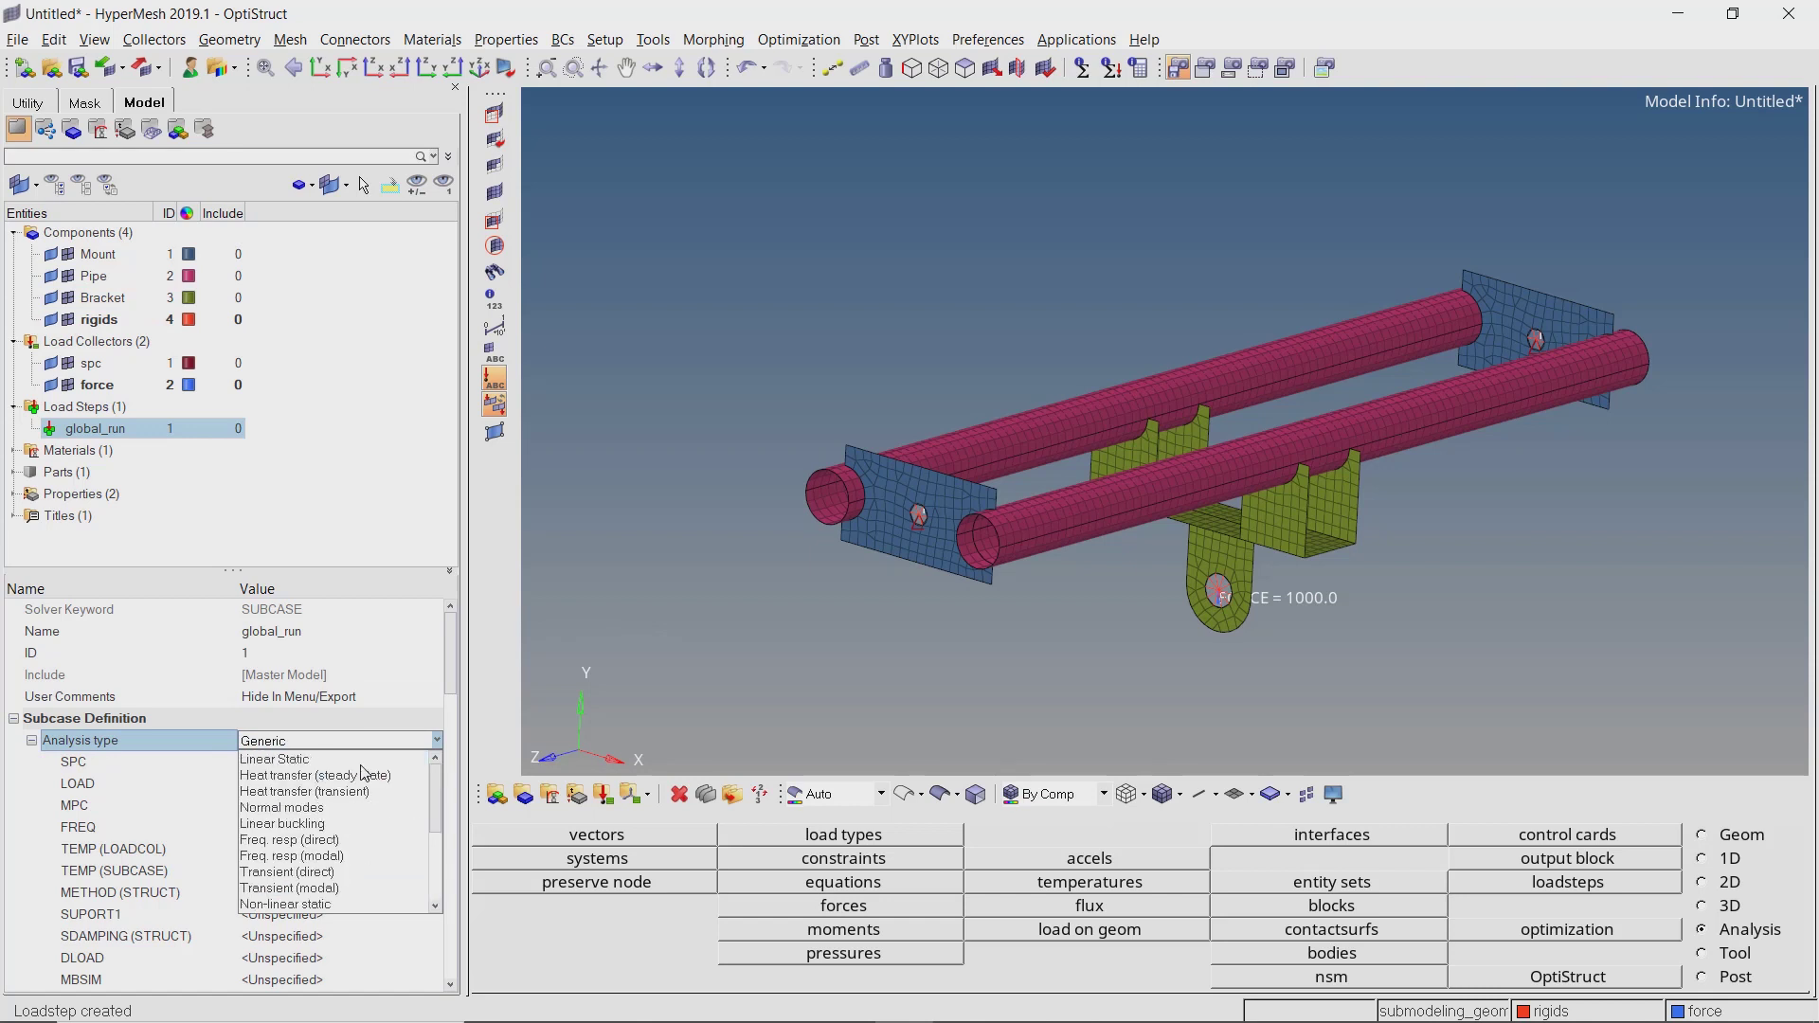
pyautogui.click(365, 759)
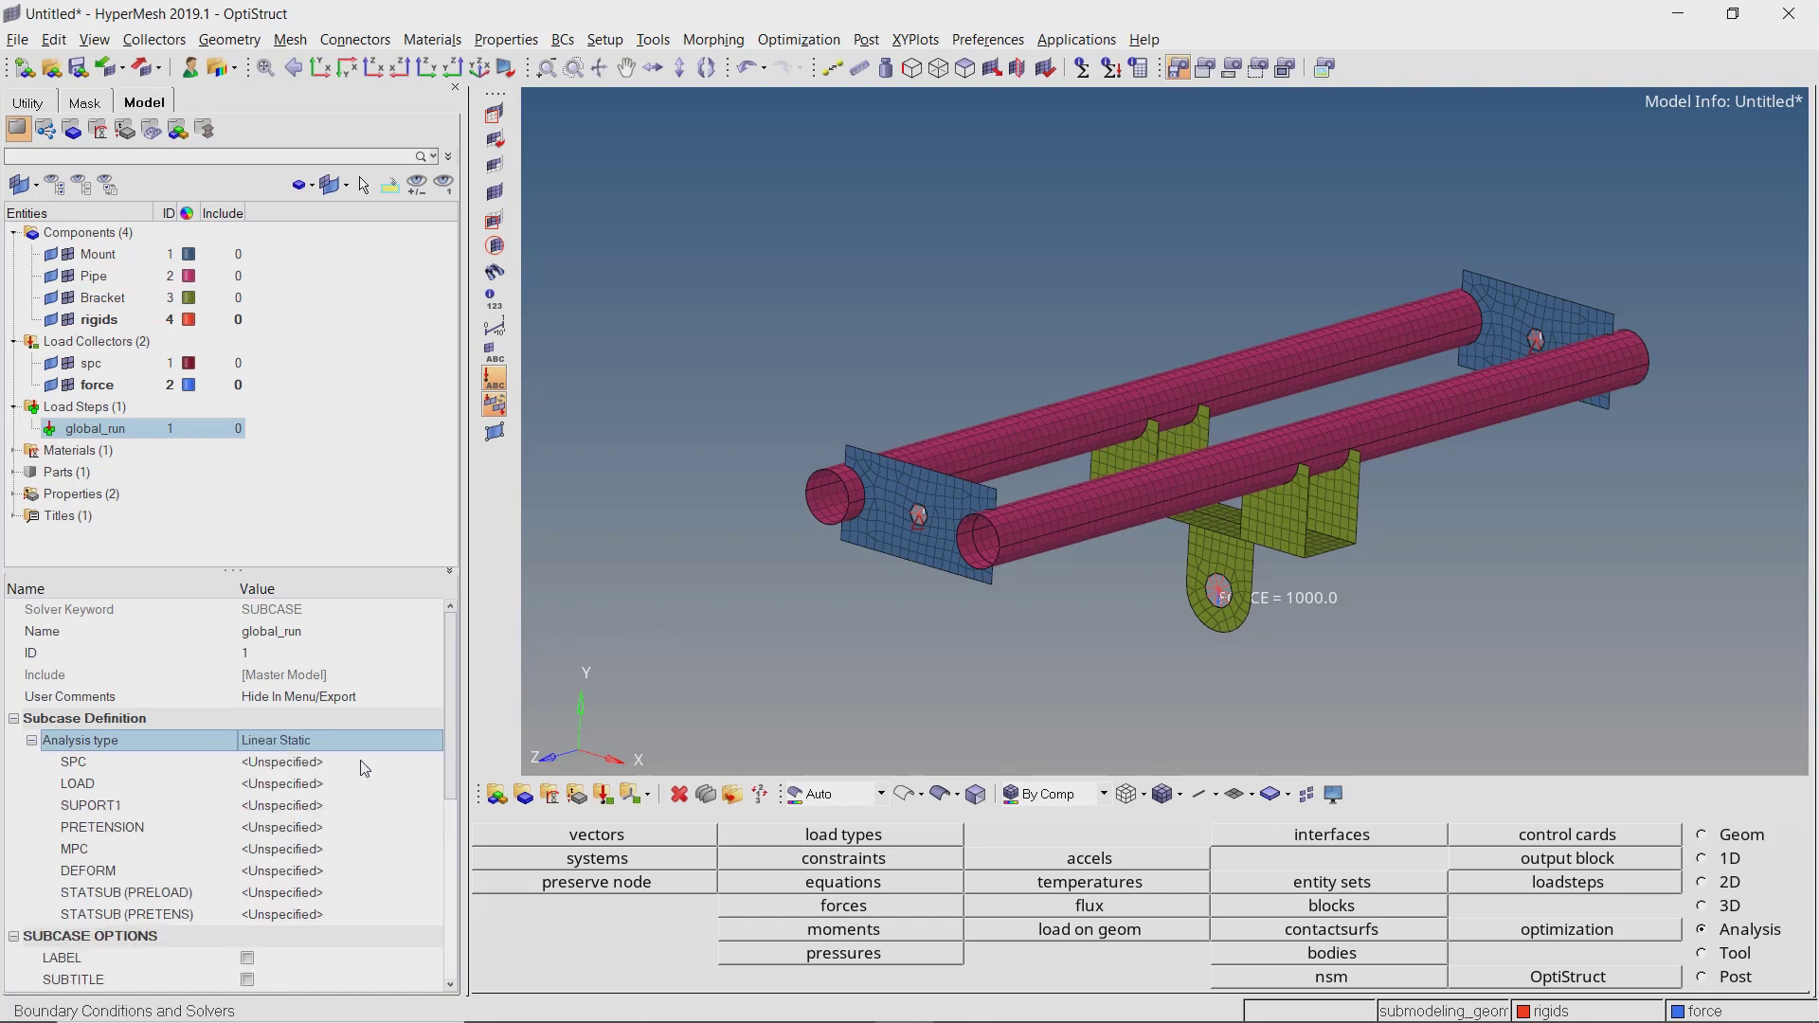
# Assign the spc load collector as SPC and the force load collector as LOAD in the global_run load step.
pyautogui.click(365, 764)
pyautogui.click(365, 763)
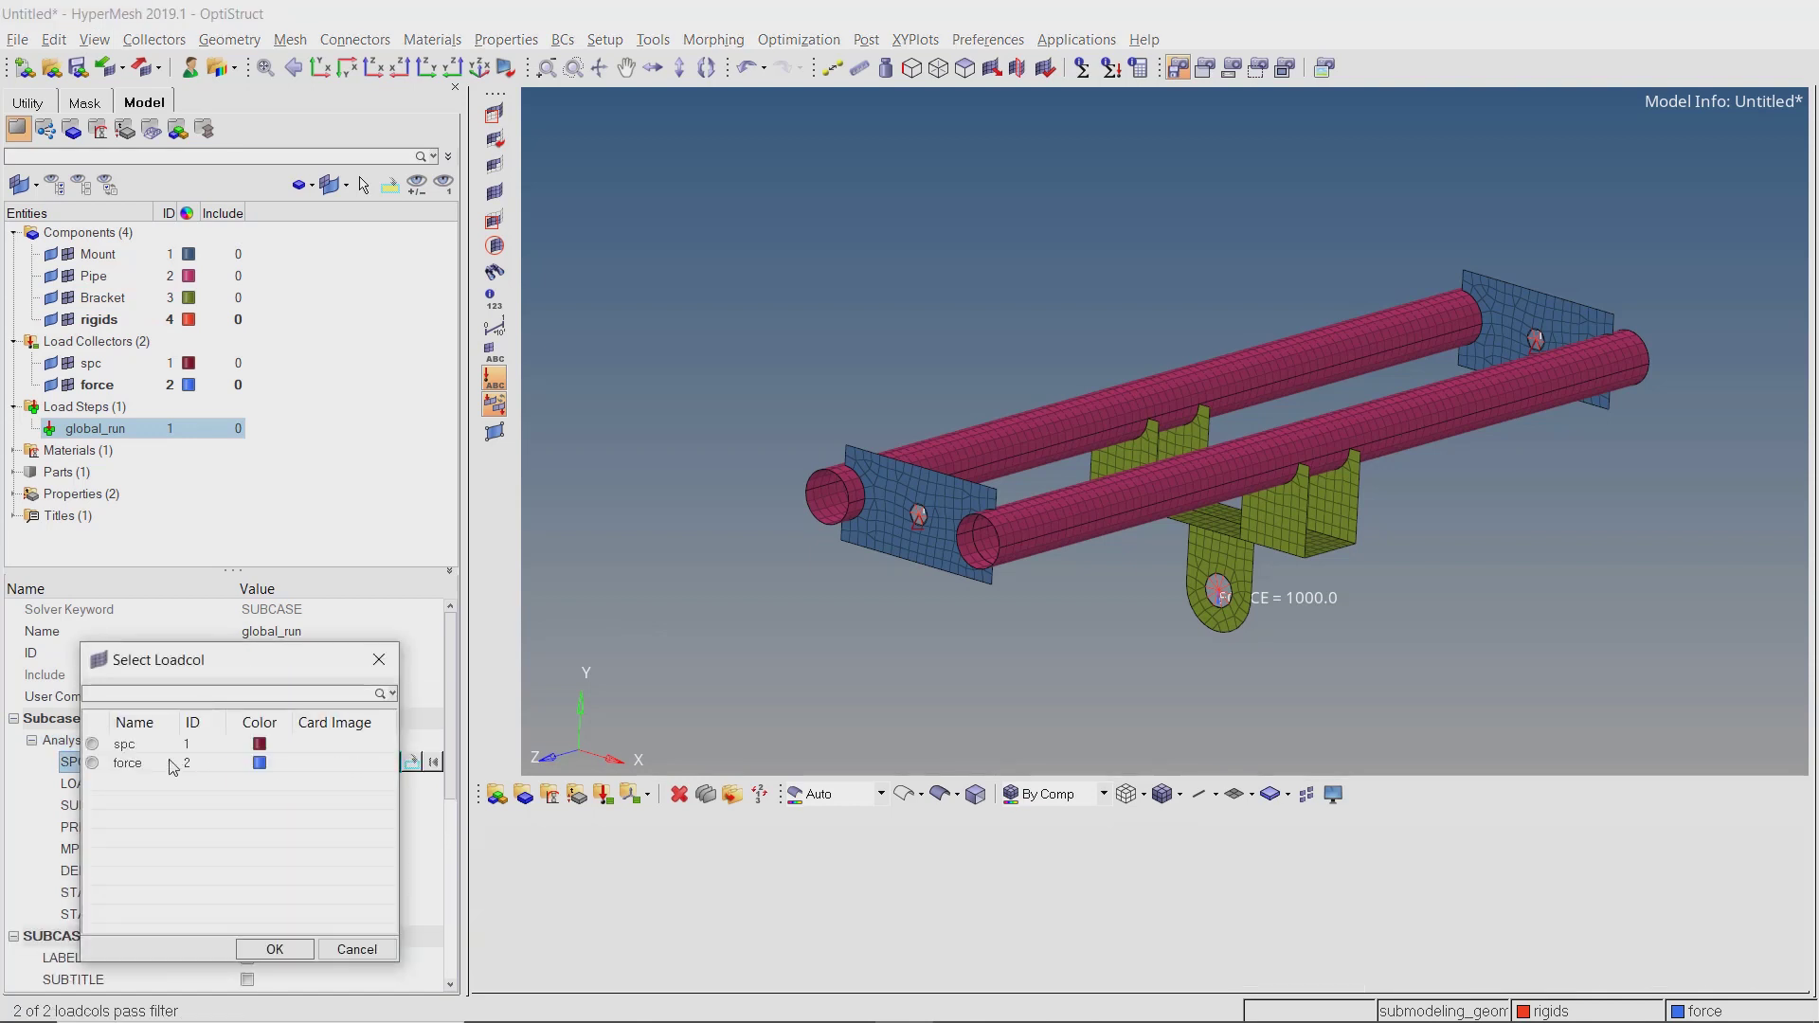
pyautogui.click(133, 744)
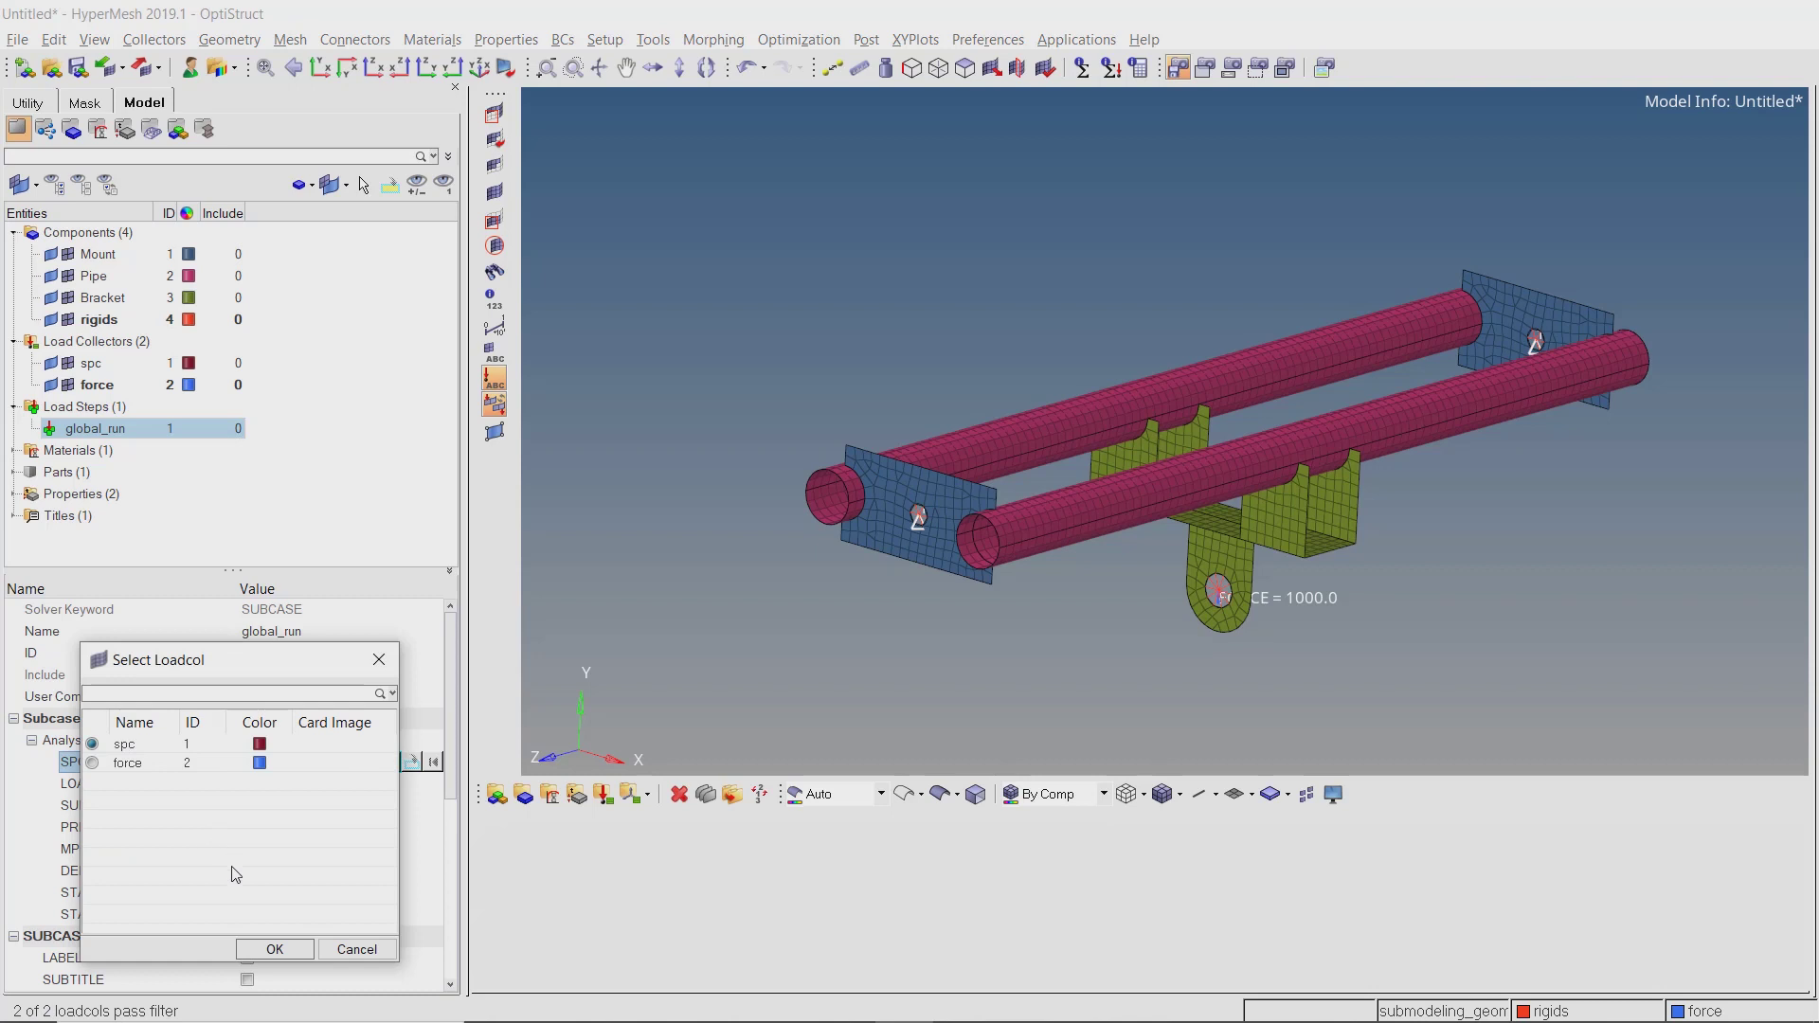
pyautogui.click(275, 950)
pyautogui.click(347, 785)
pyautogui.click(348, 786)
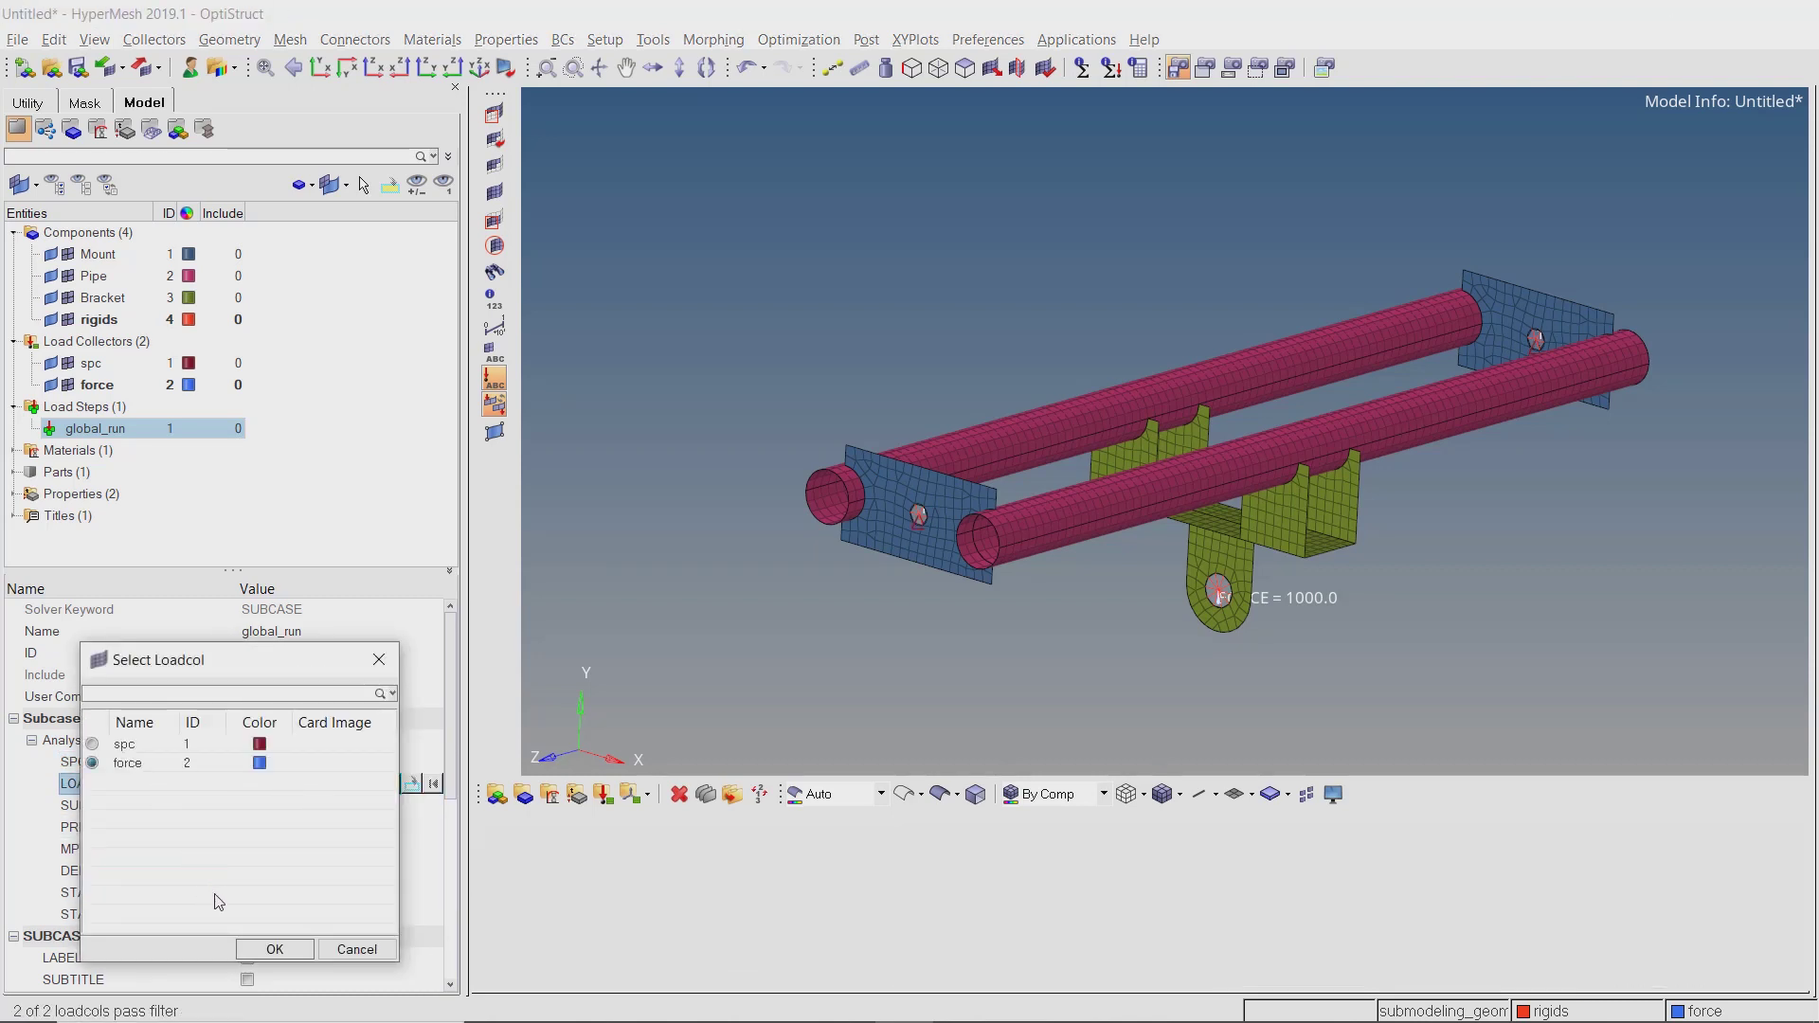
pyautogui.click(251, 950)
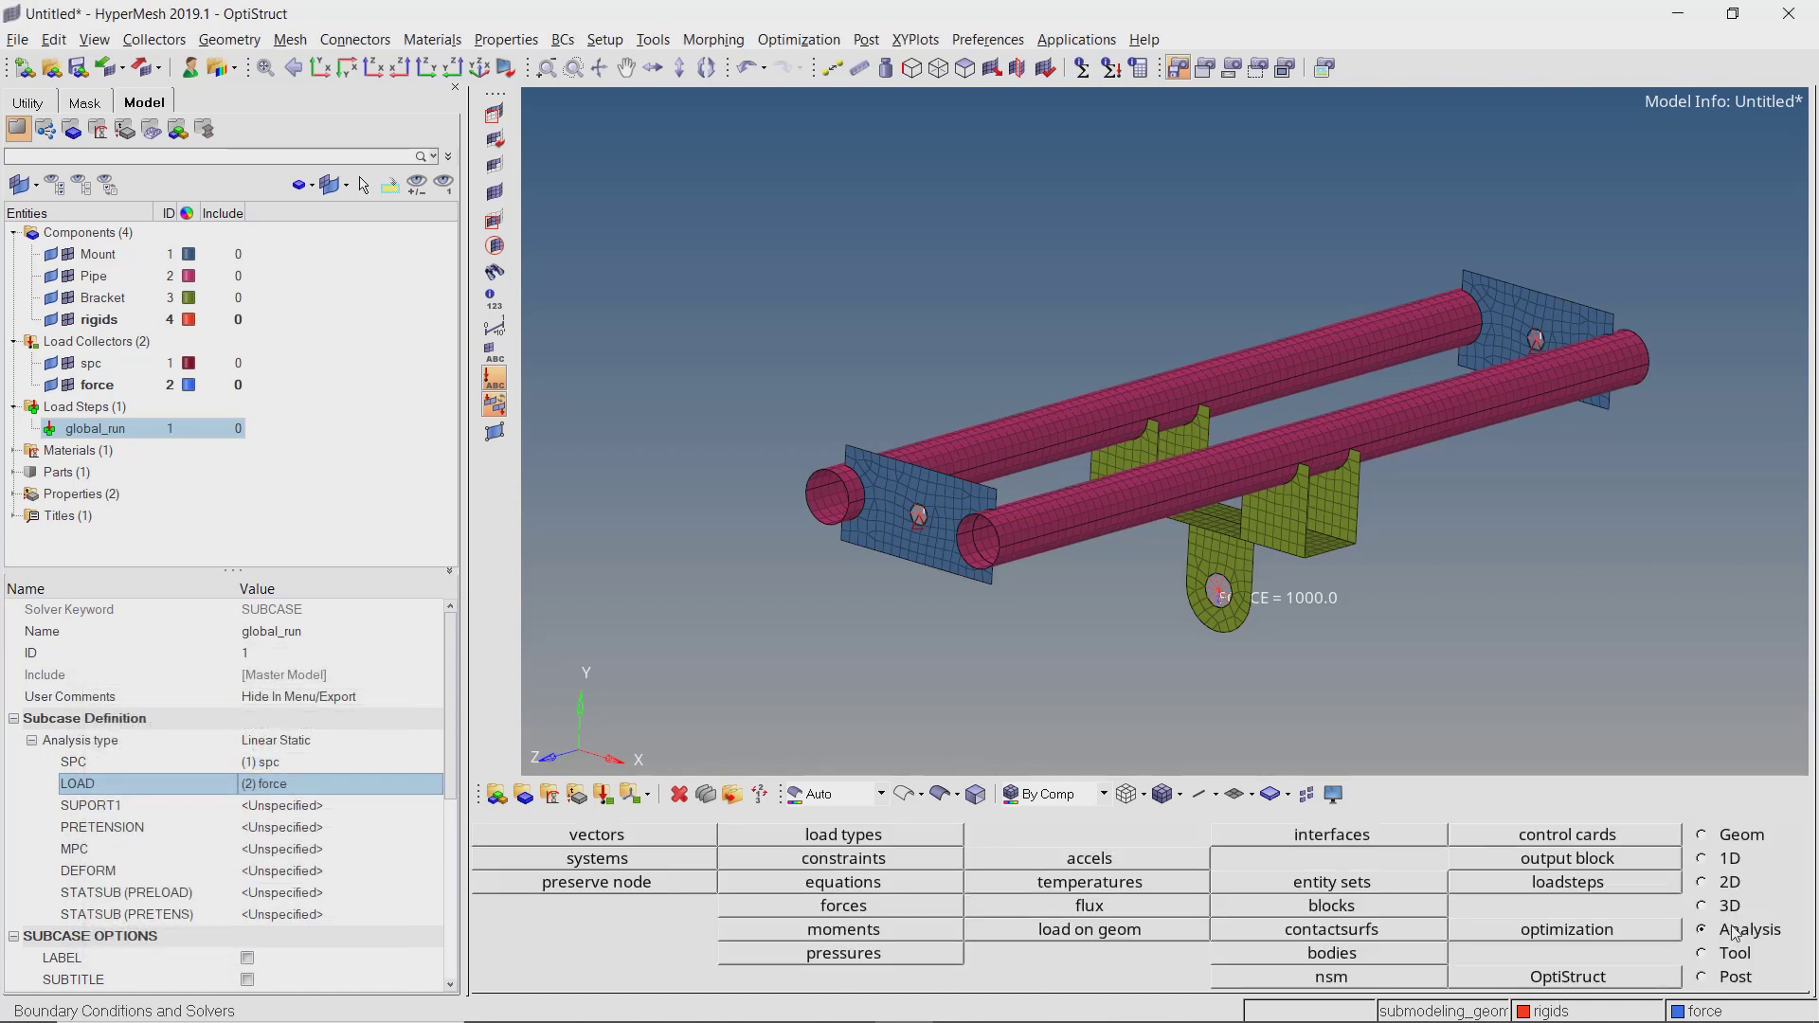
# Add the GLOBAL_OUTPUT_REQUEST, OUTPUT and PARAM control cards with their default settings.
pyautogui.click(1626, 837)
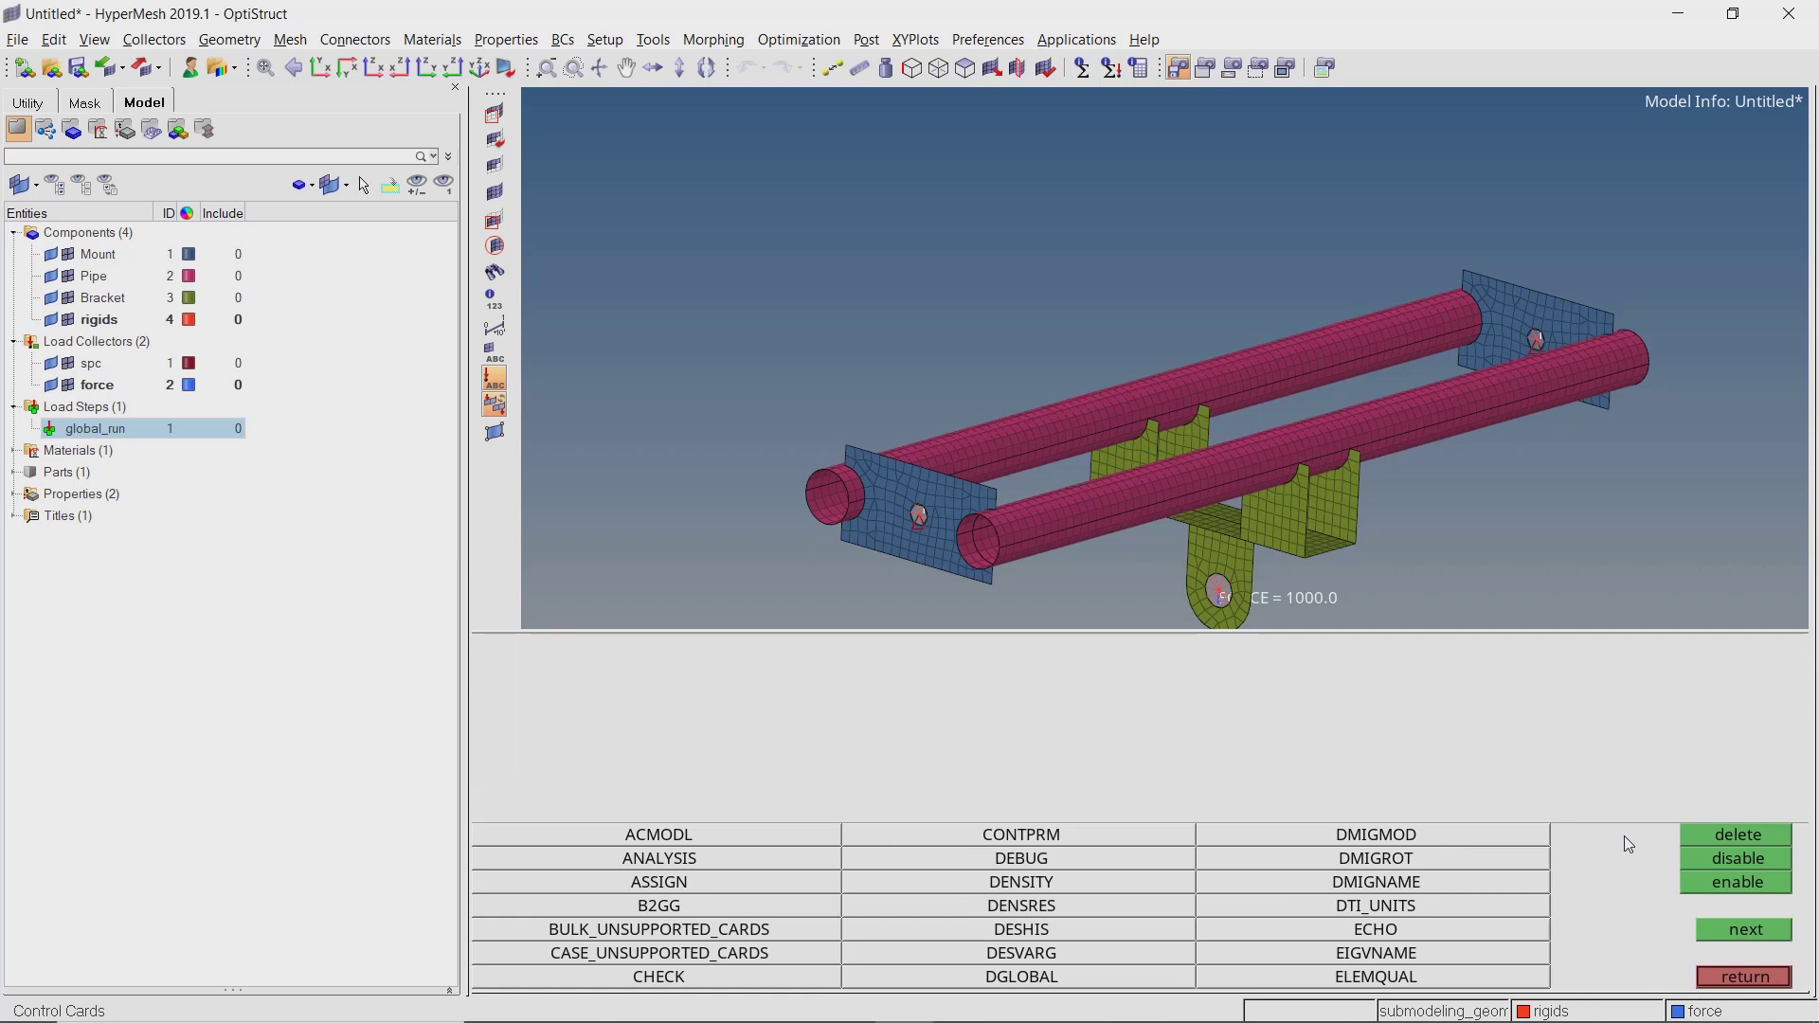
pyautogui.click(1743, 934)
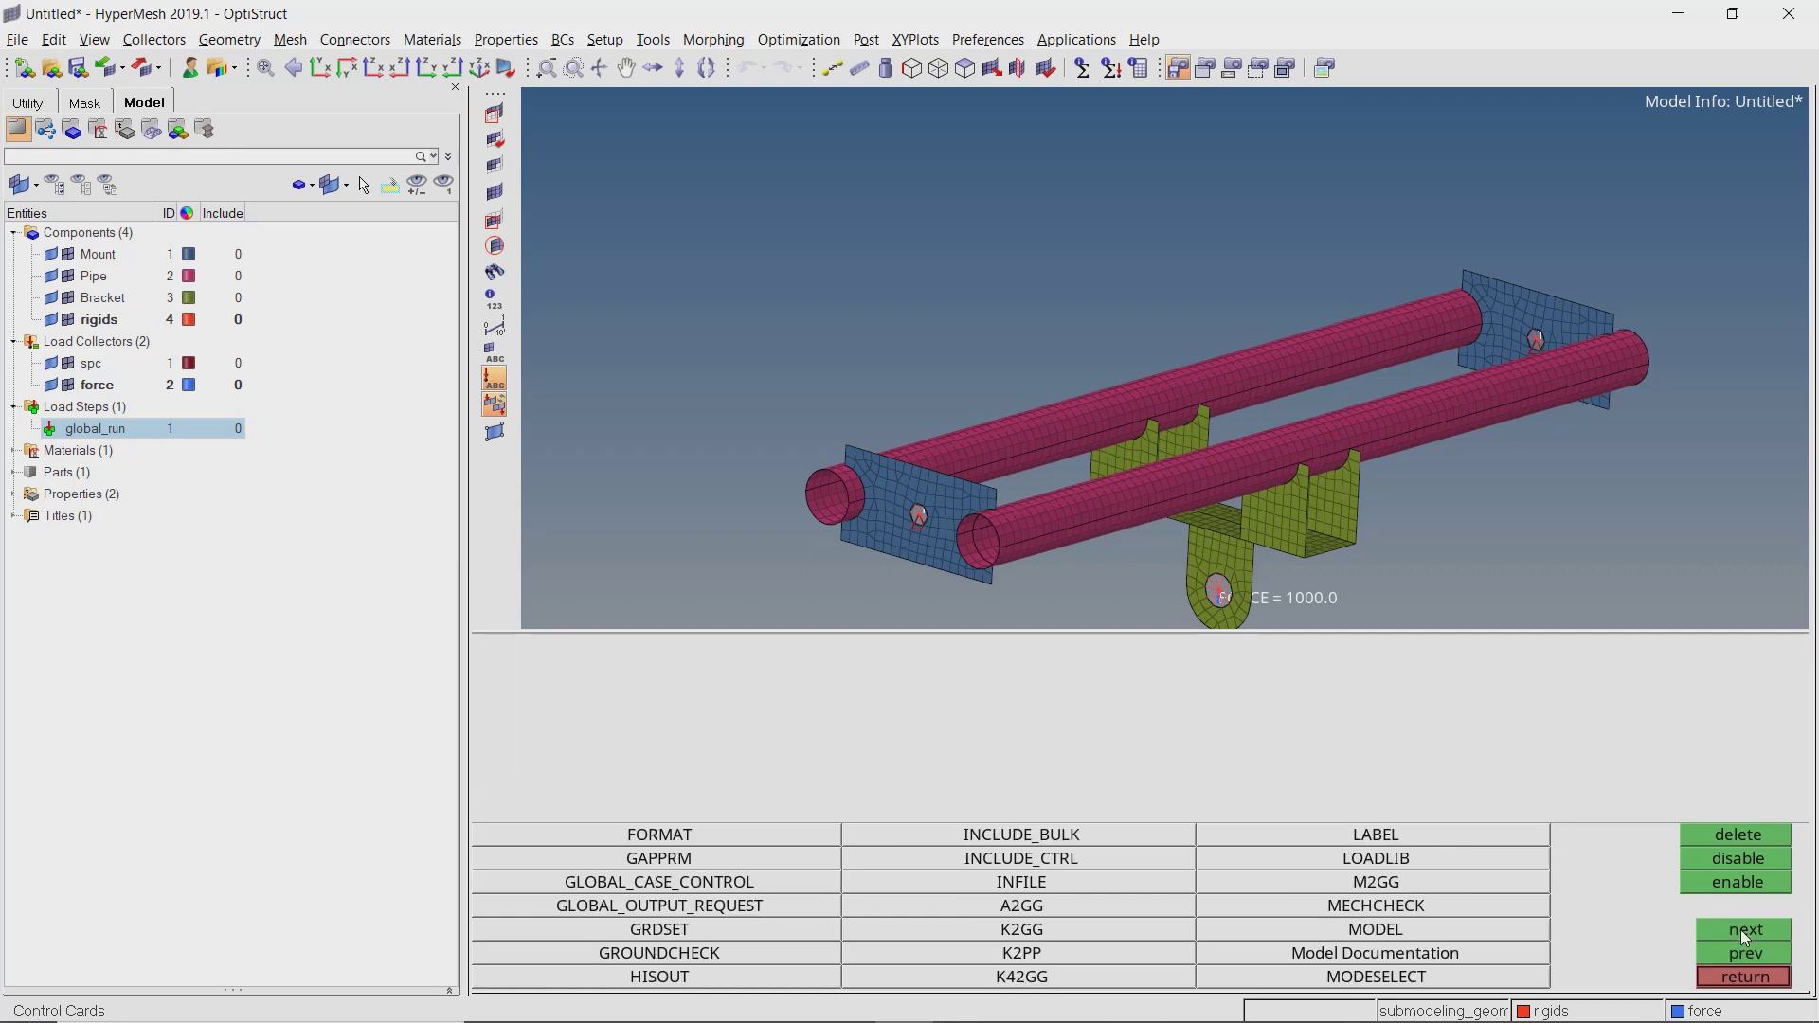
pyautogui.click(788, 907)
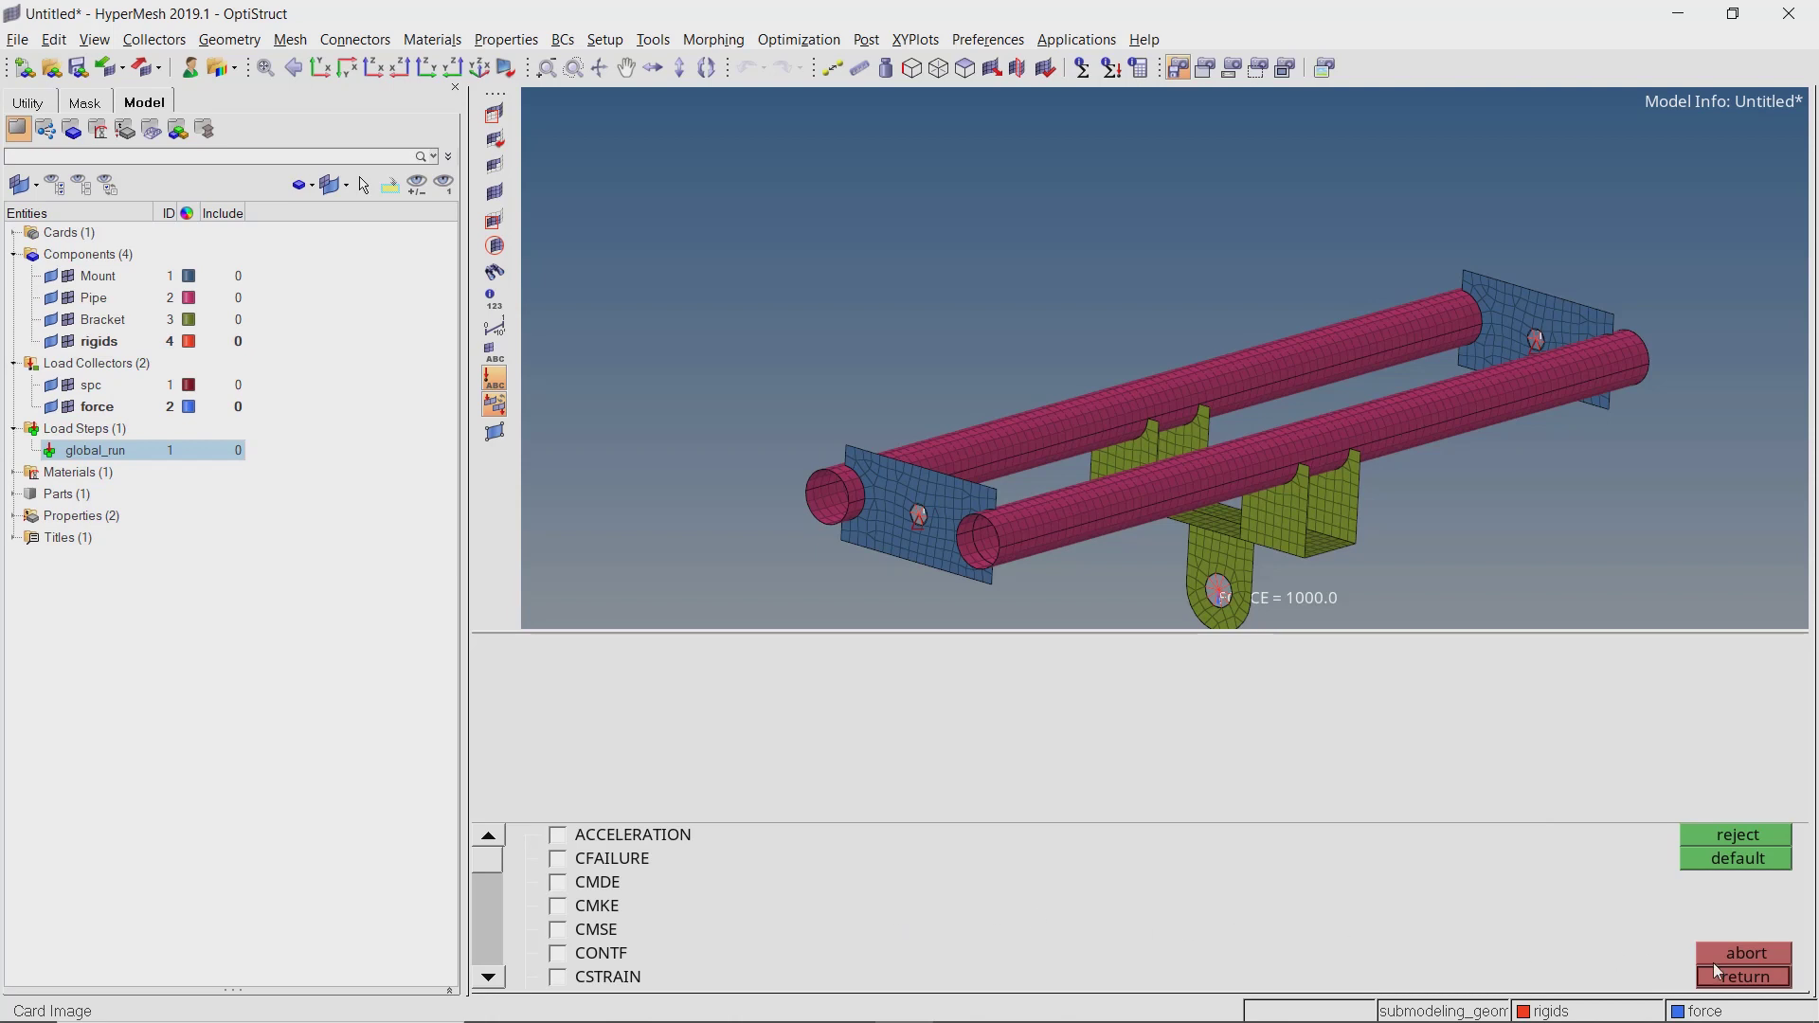
pyautogui.click(1748, 978)
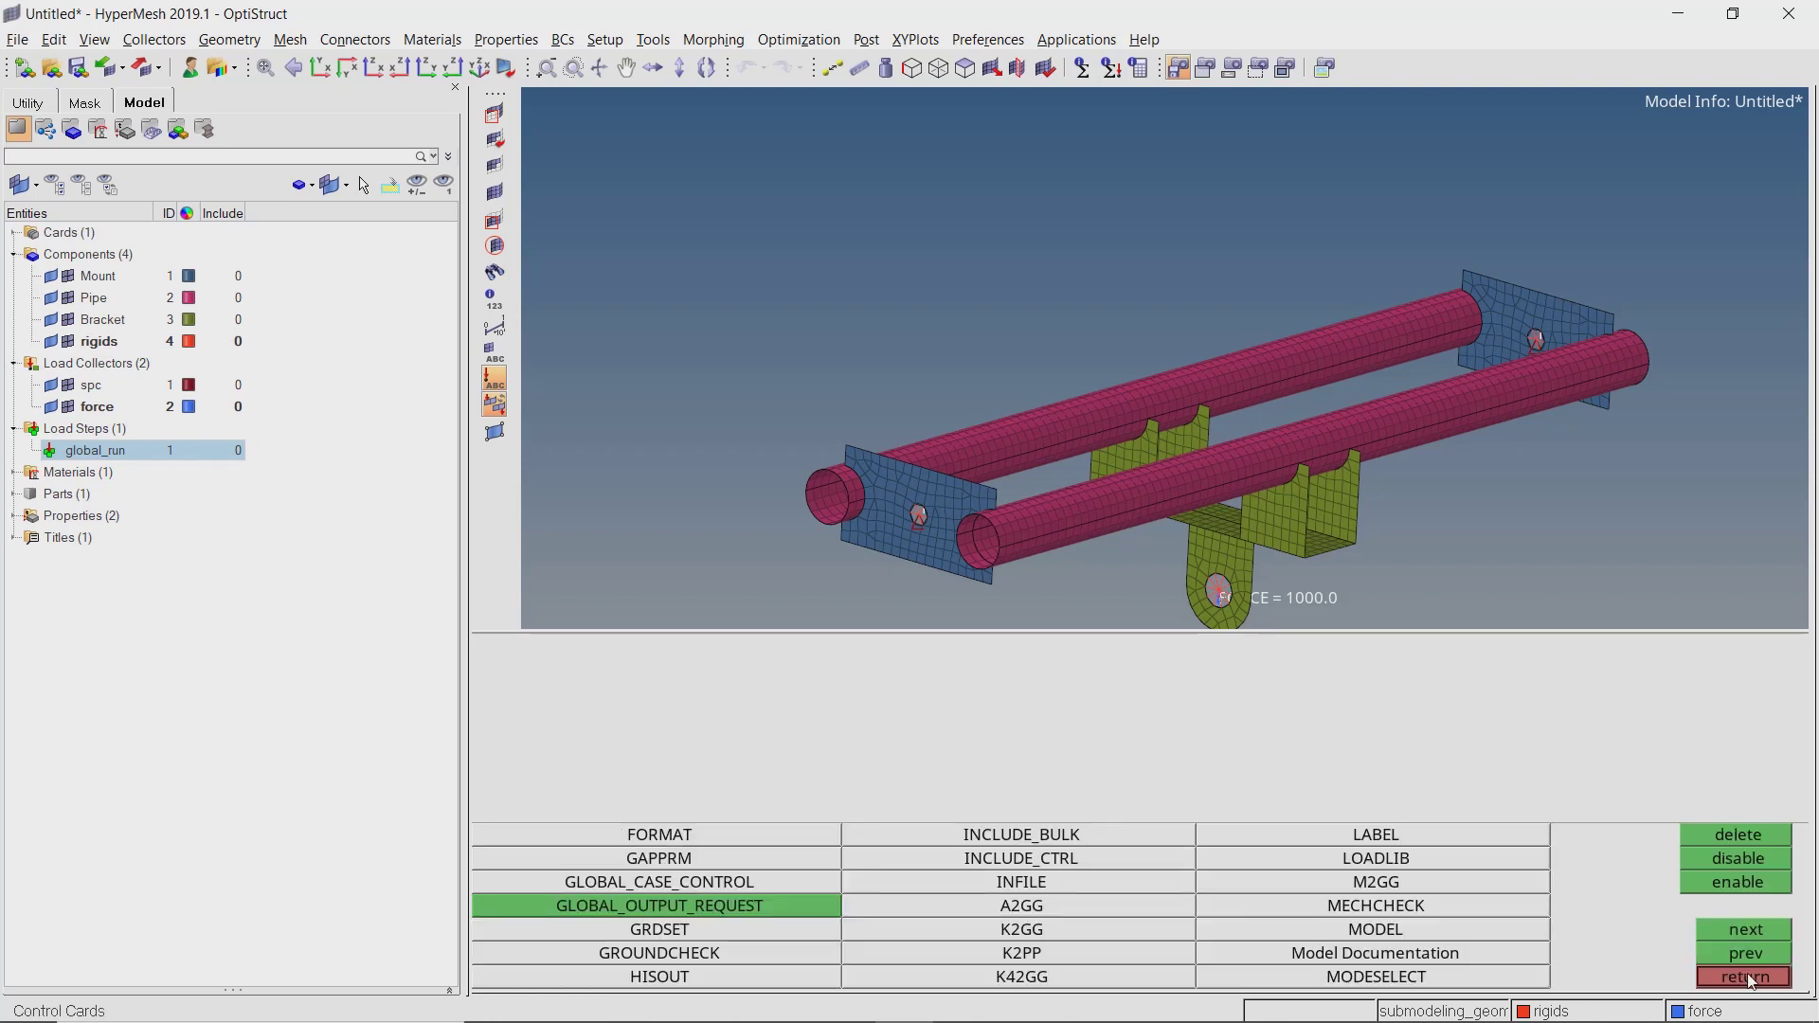
pyautogui.click(1748, 934)
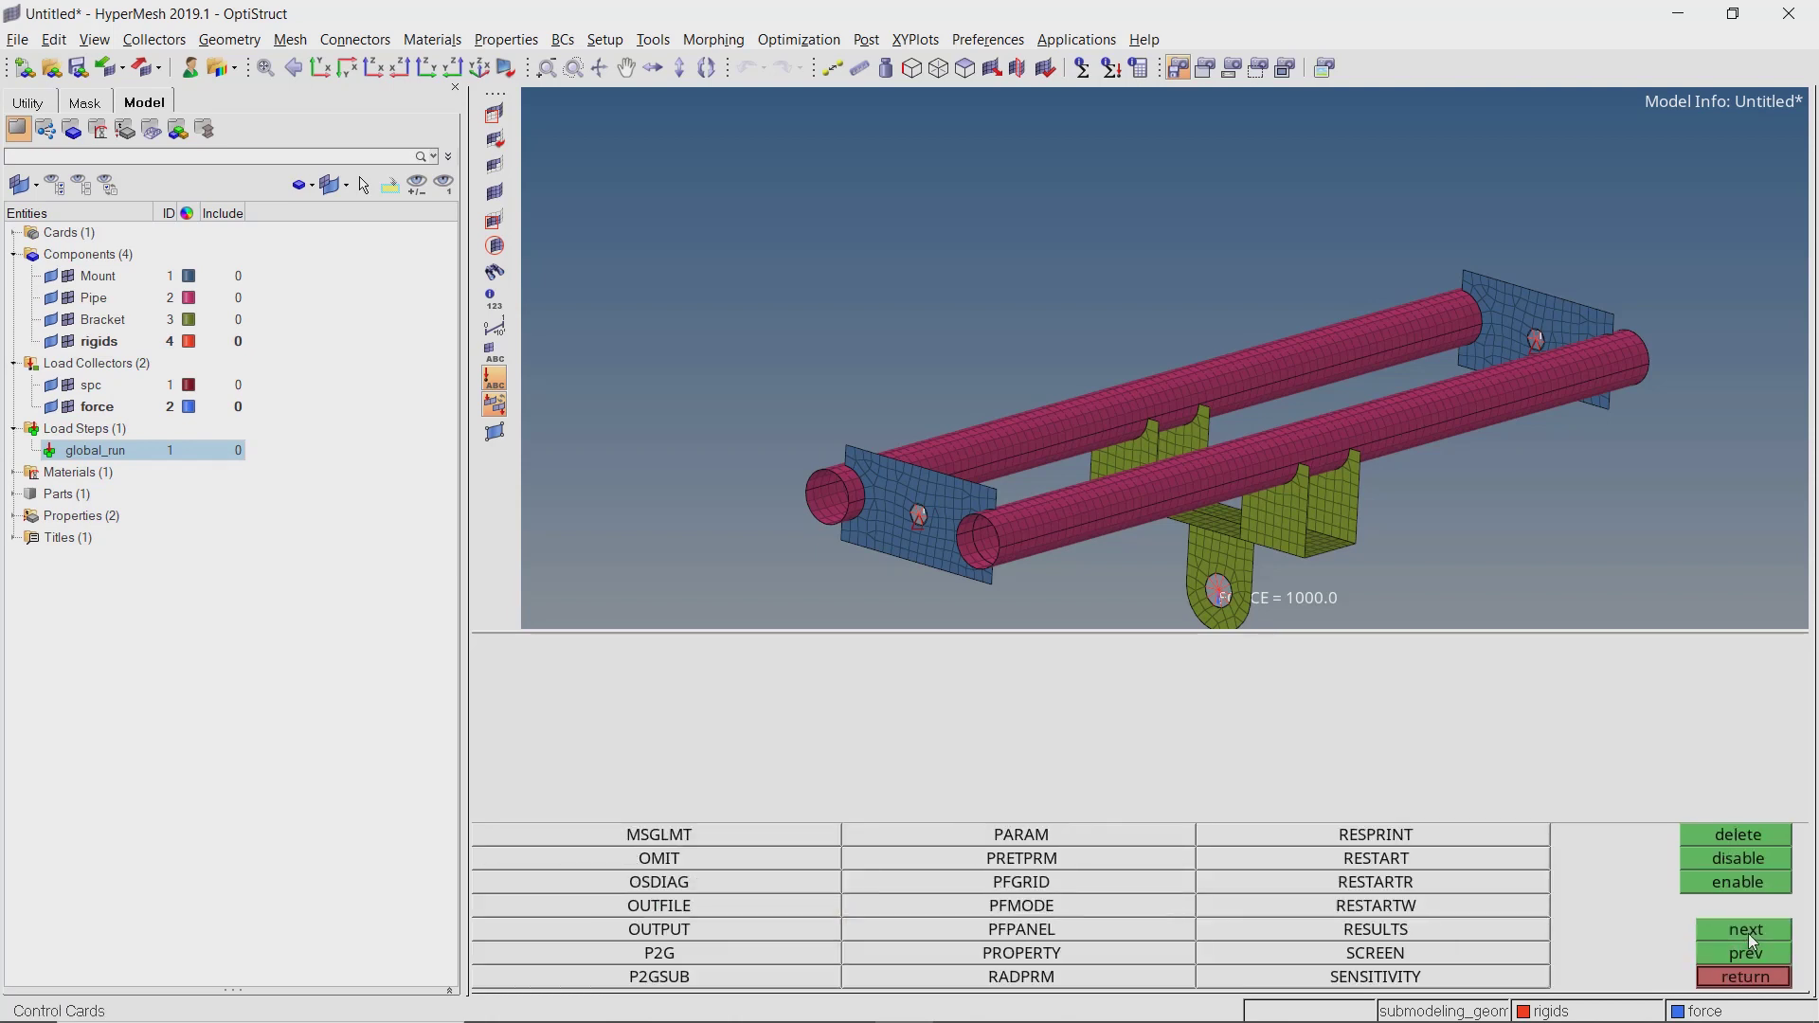
pyautogui.click(719, 932)
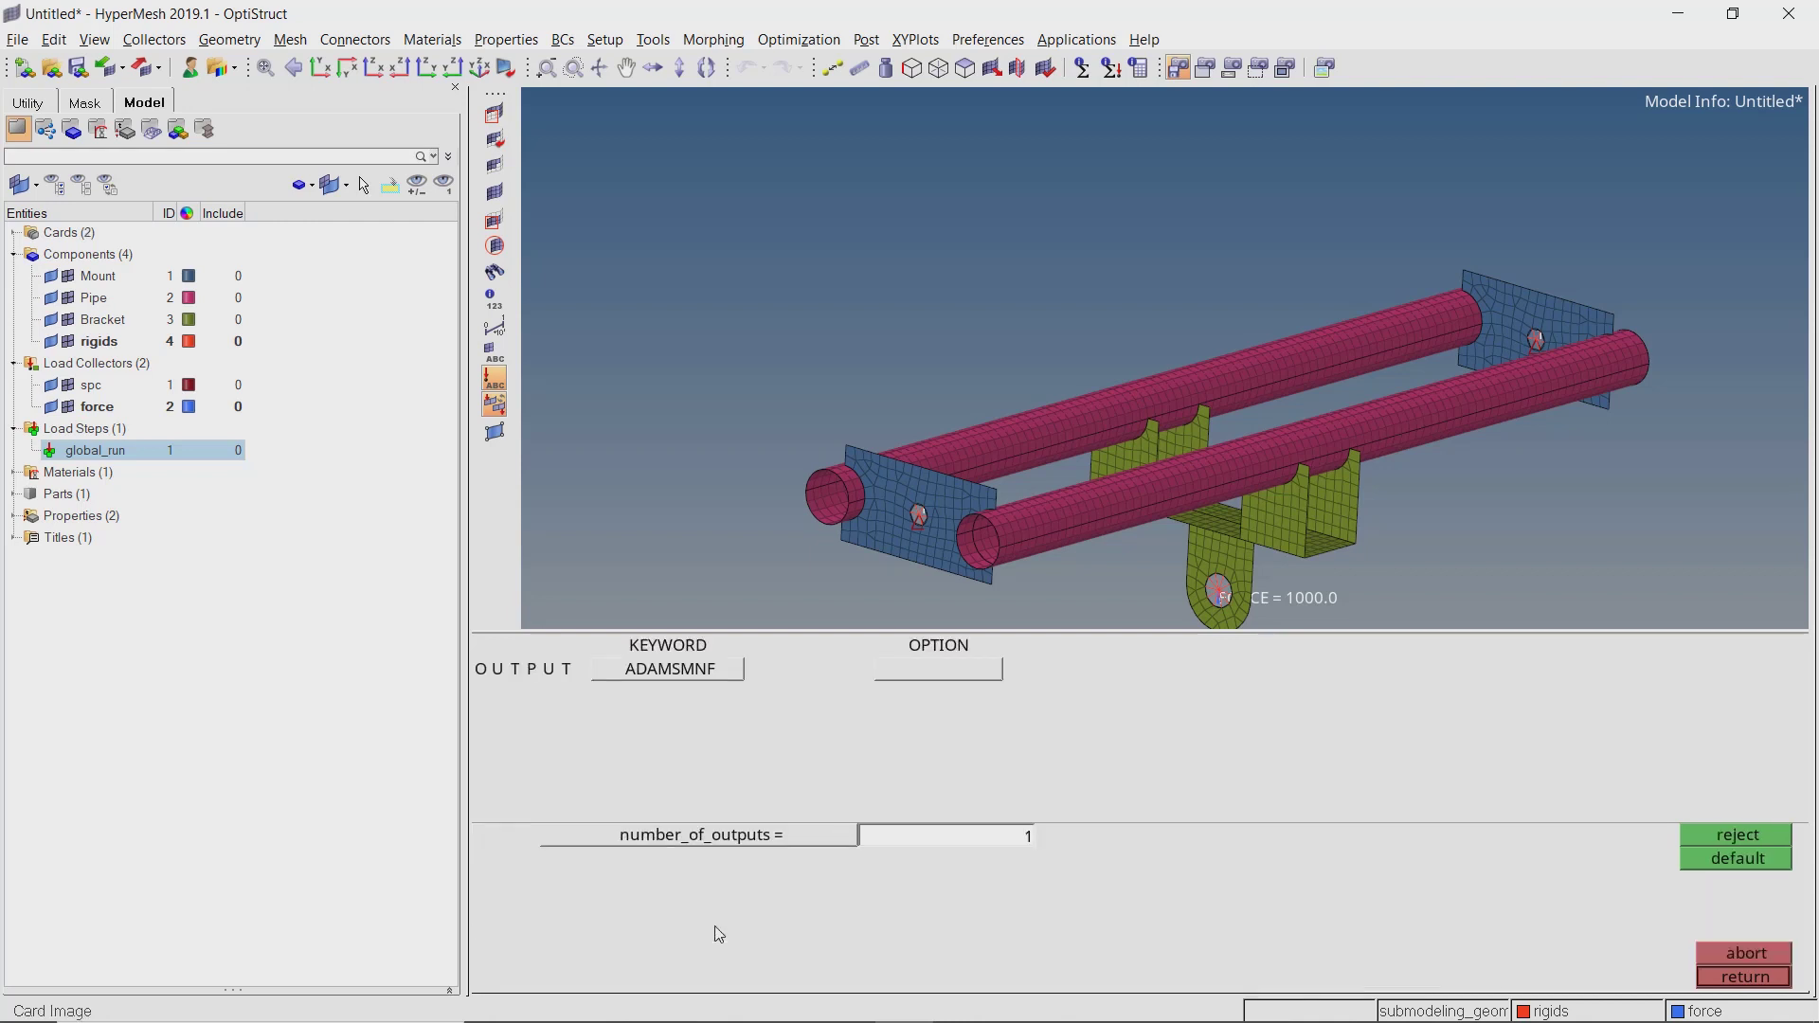
pyautogui.click(1756, 978)
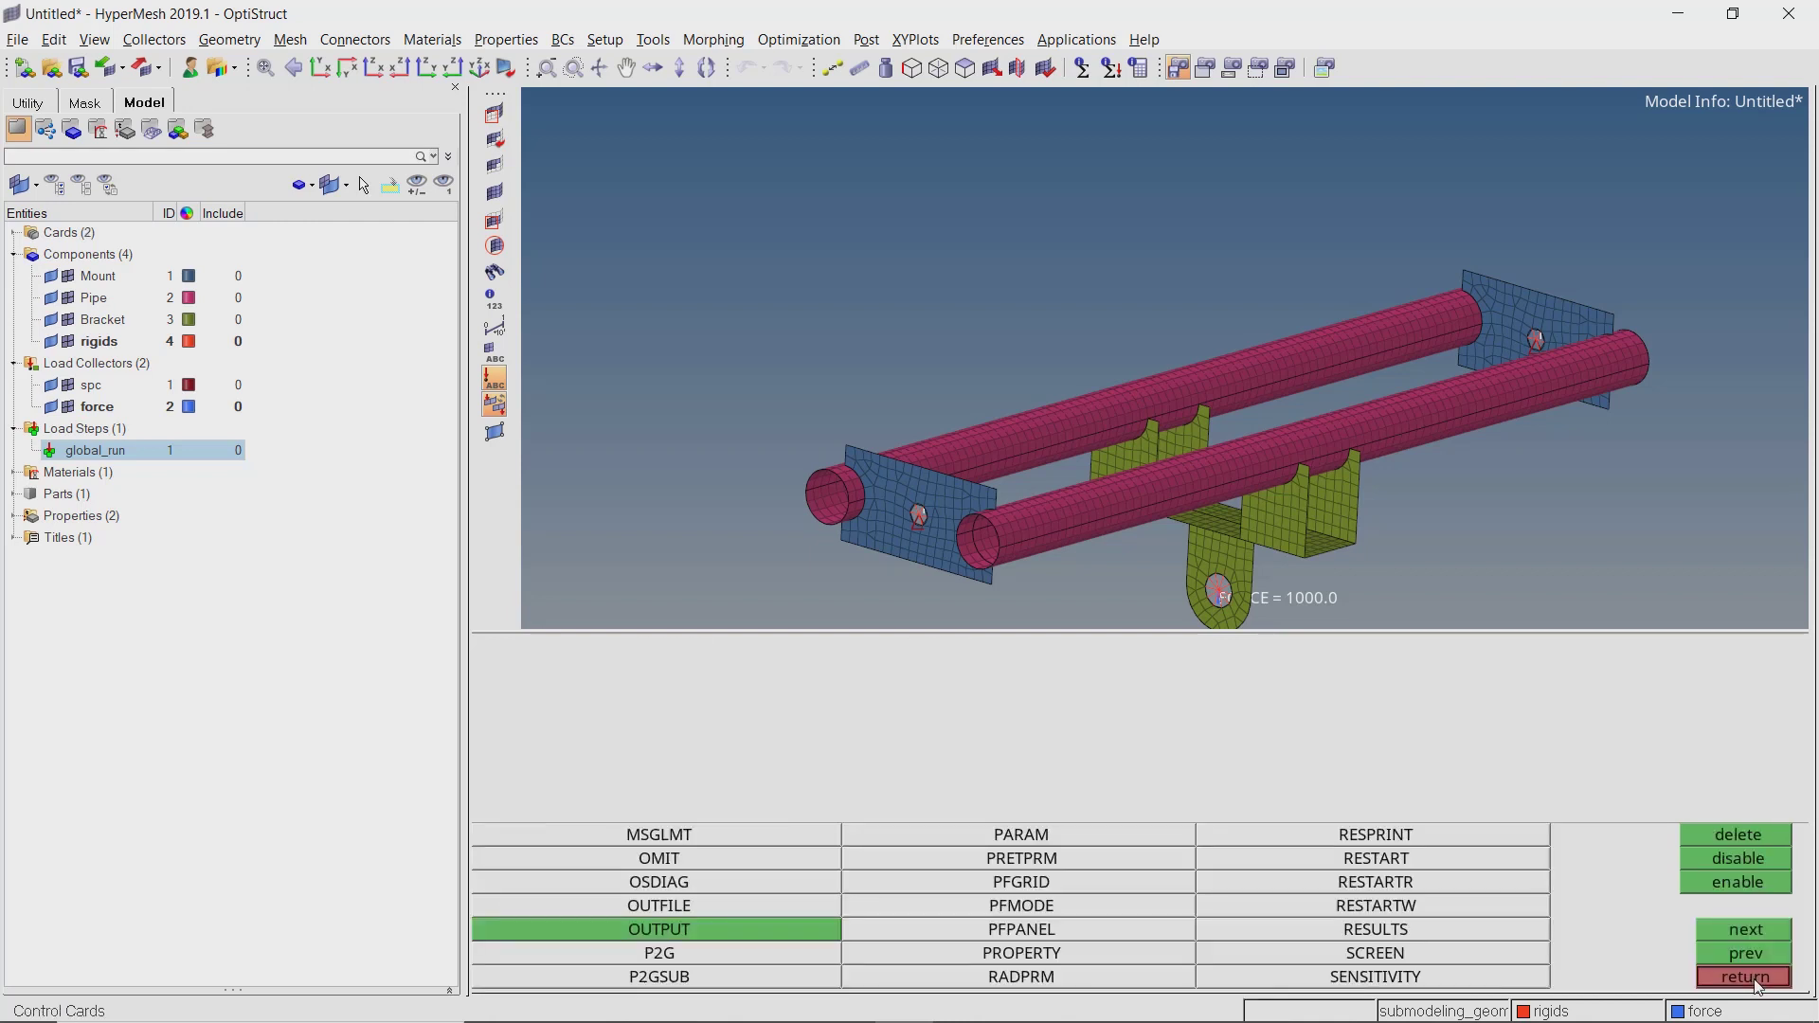
pyautogui.click(1114, 839)
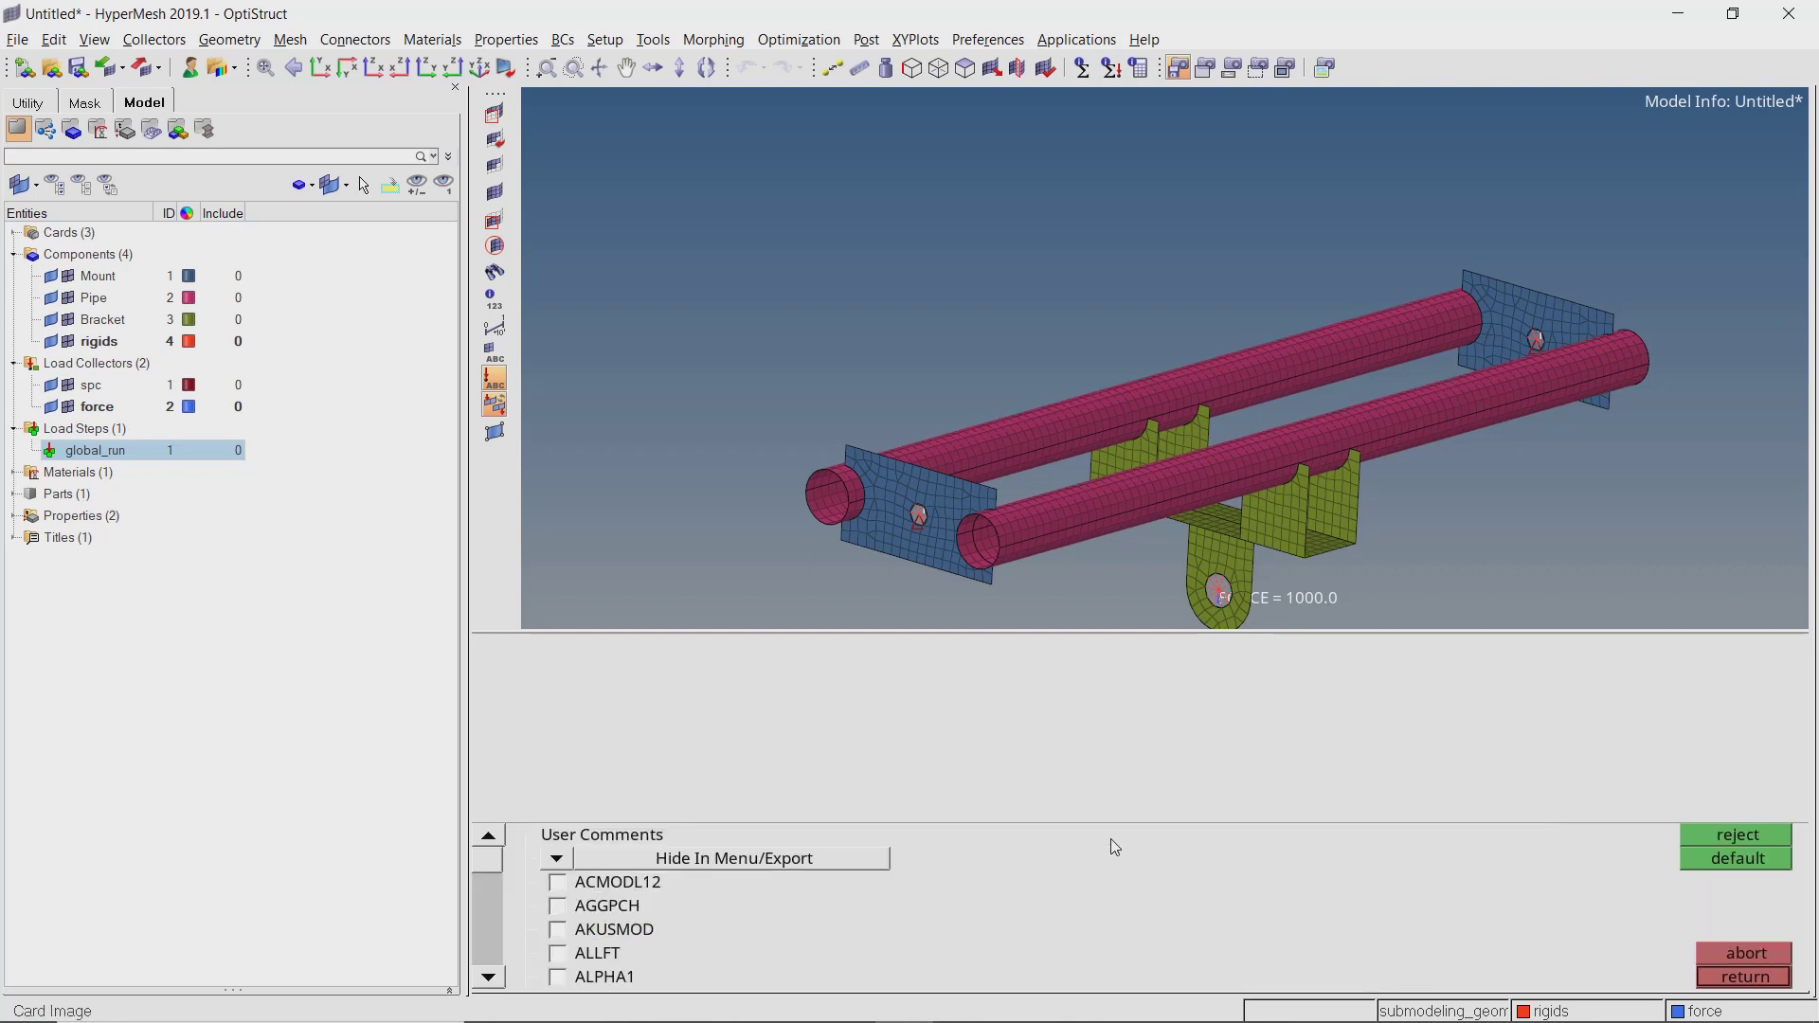
pyautogui.click(1750, 980)
pyautogui.click(1754, 979)
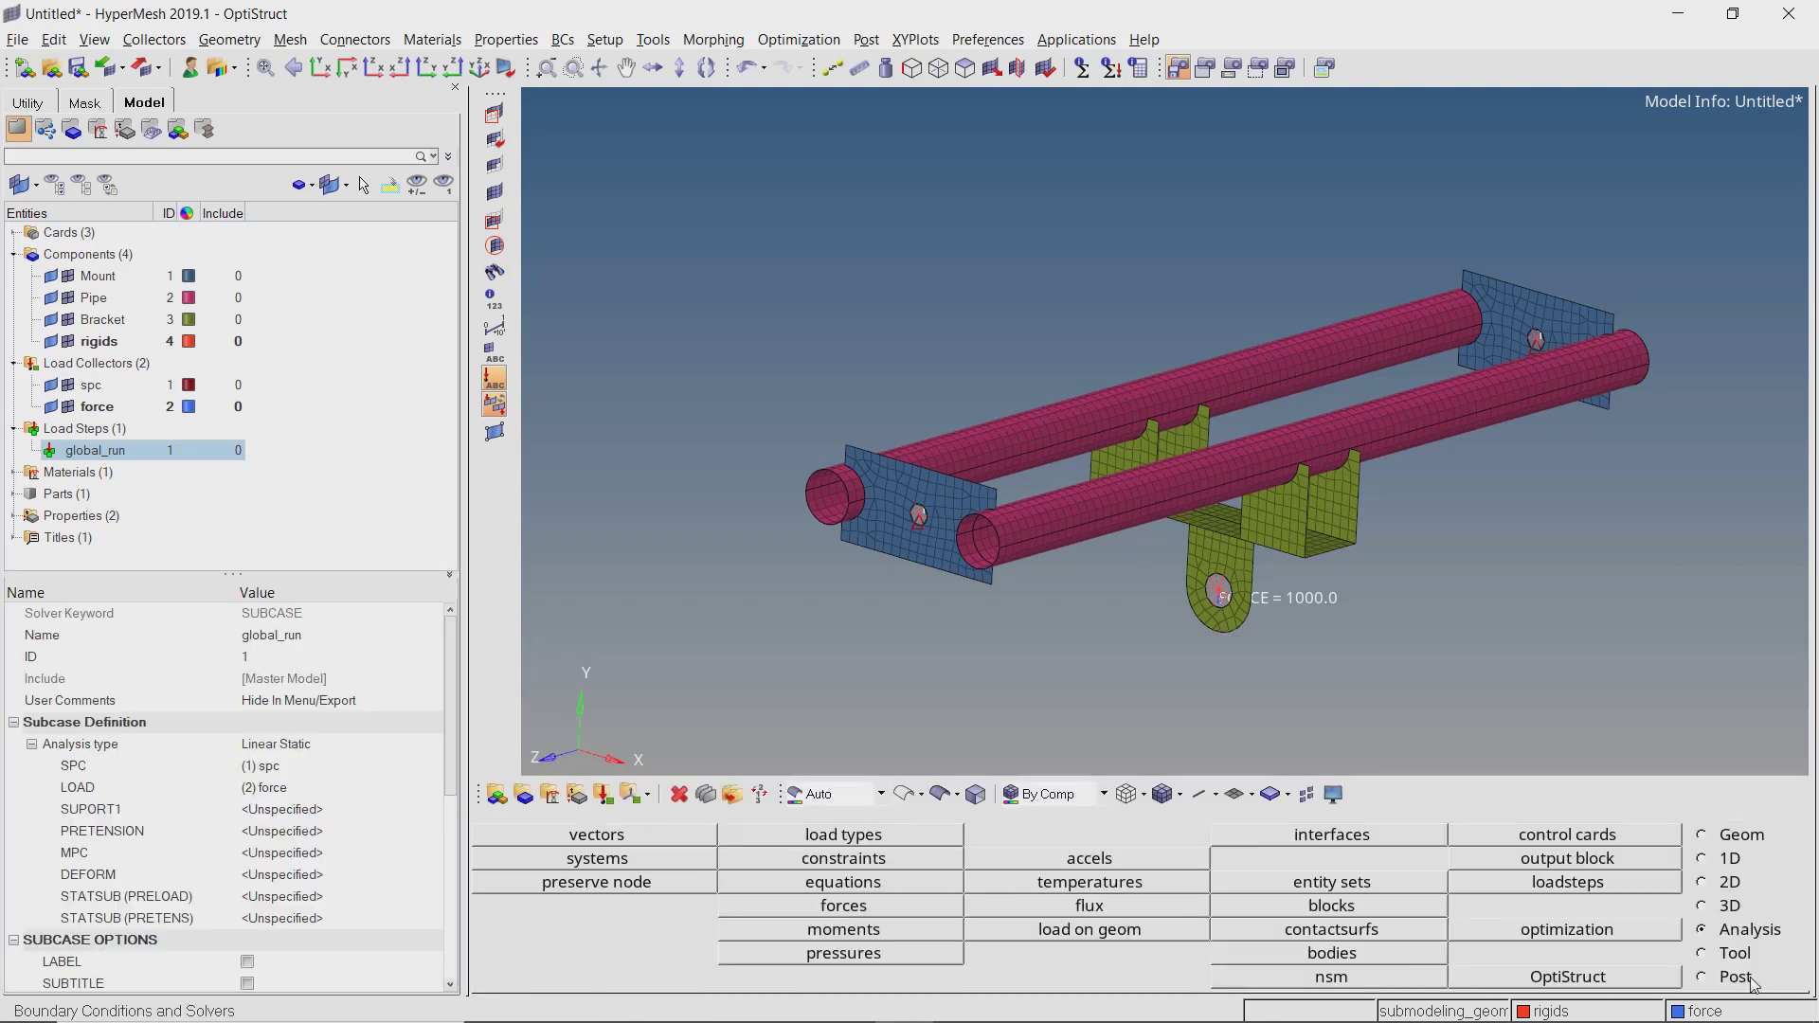
# Enable the DISPLACEMENT and GPFORCE outputs in the GLOBAL_OUTPUT_REQUEST card.
pyautogui.click(14, 256)
pyautogui.click(15, 233)
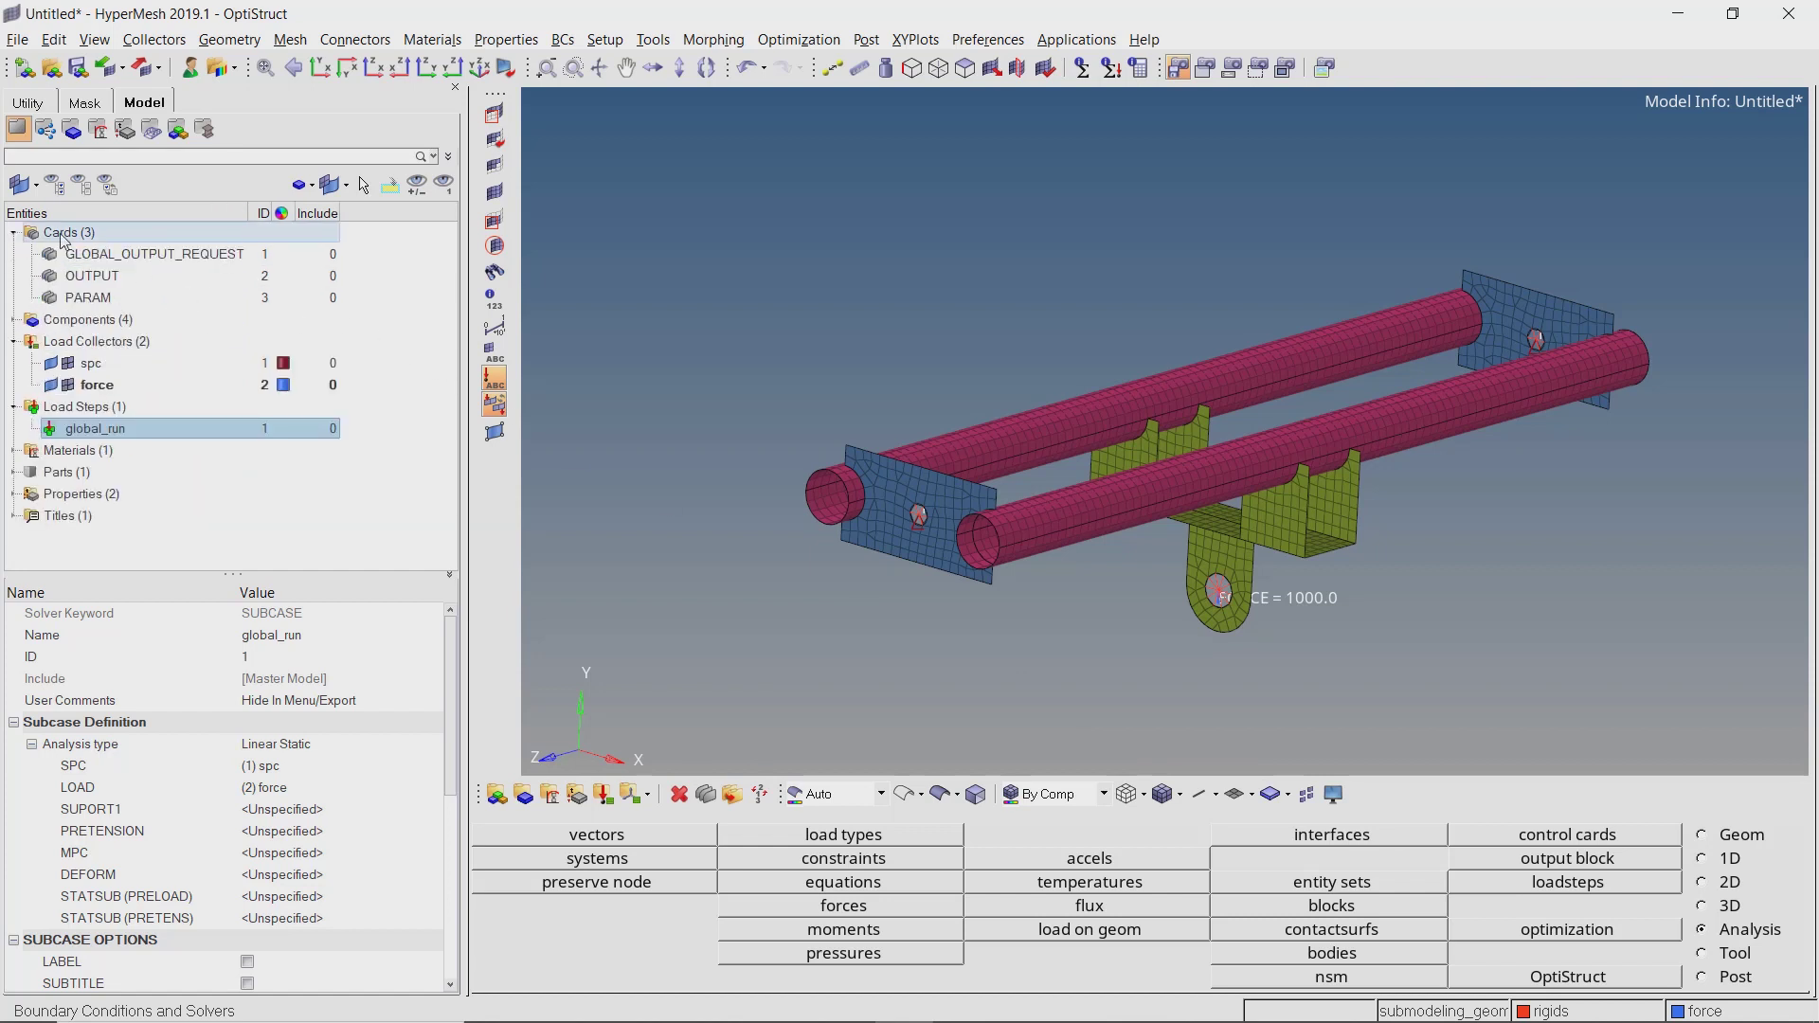
pyautogui.click(139, 257)
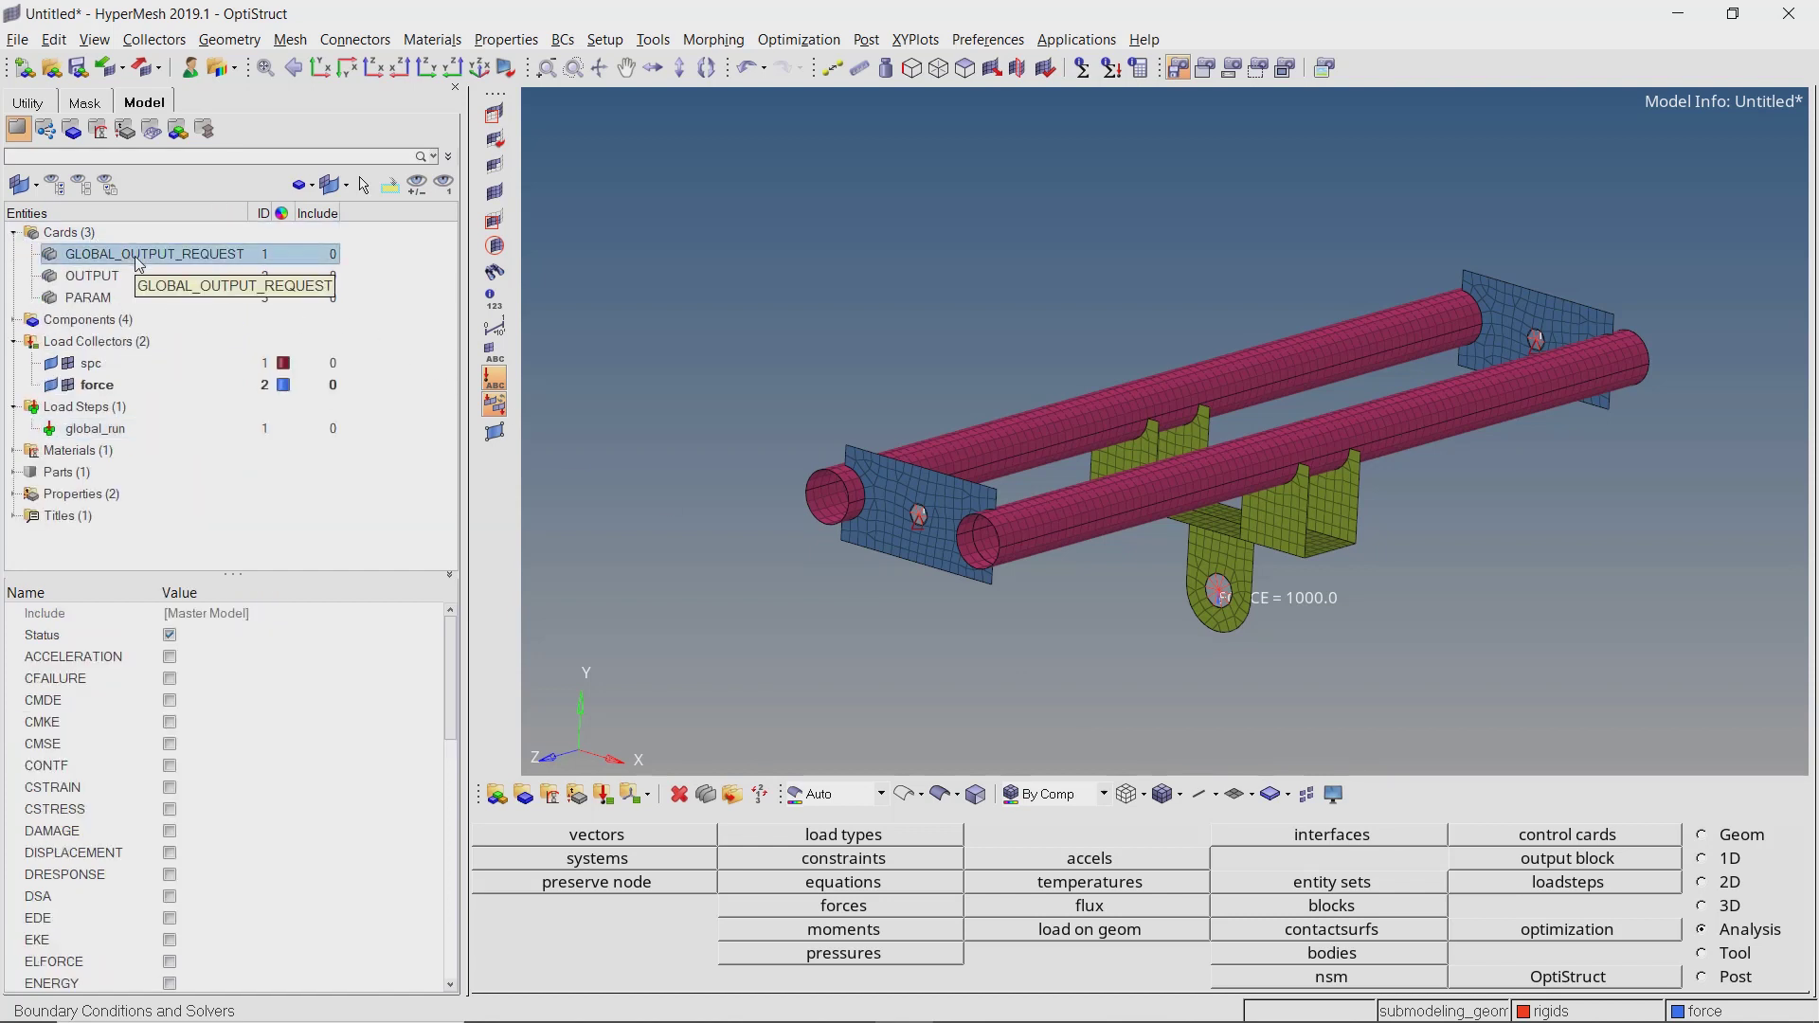
pyautogui.click(170, 853)
pyautogui.scroll(-8, 176, 863)
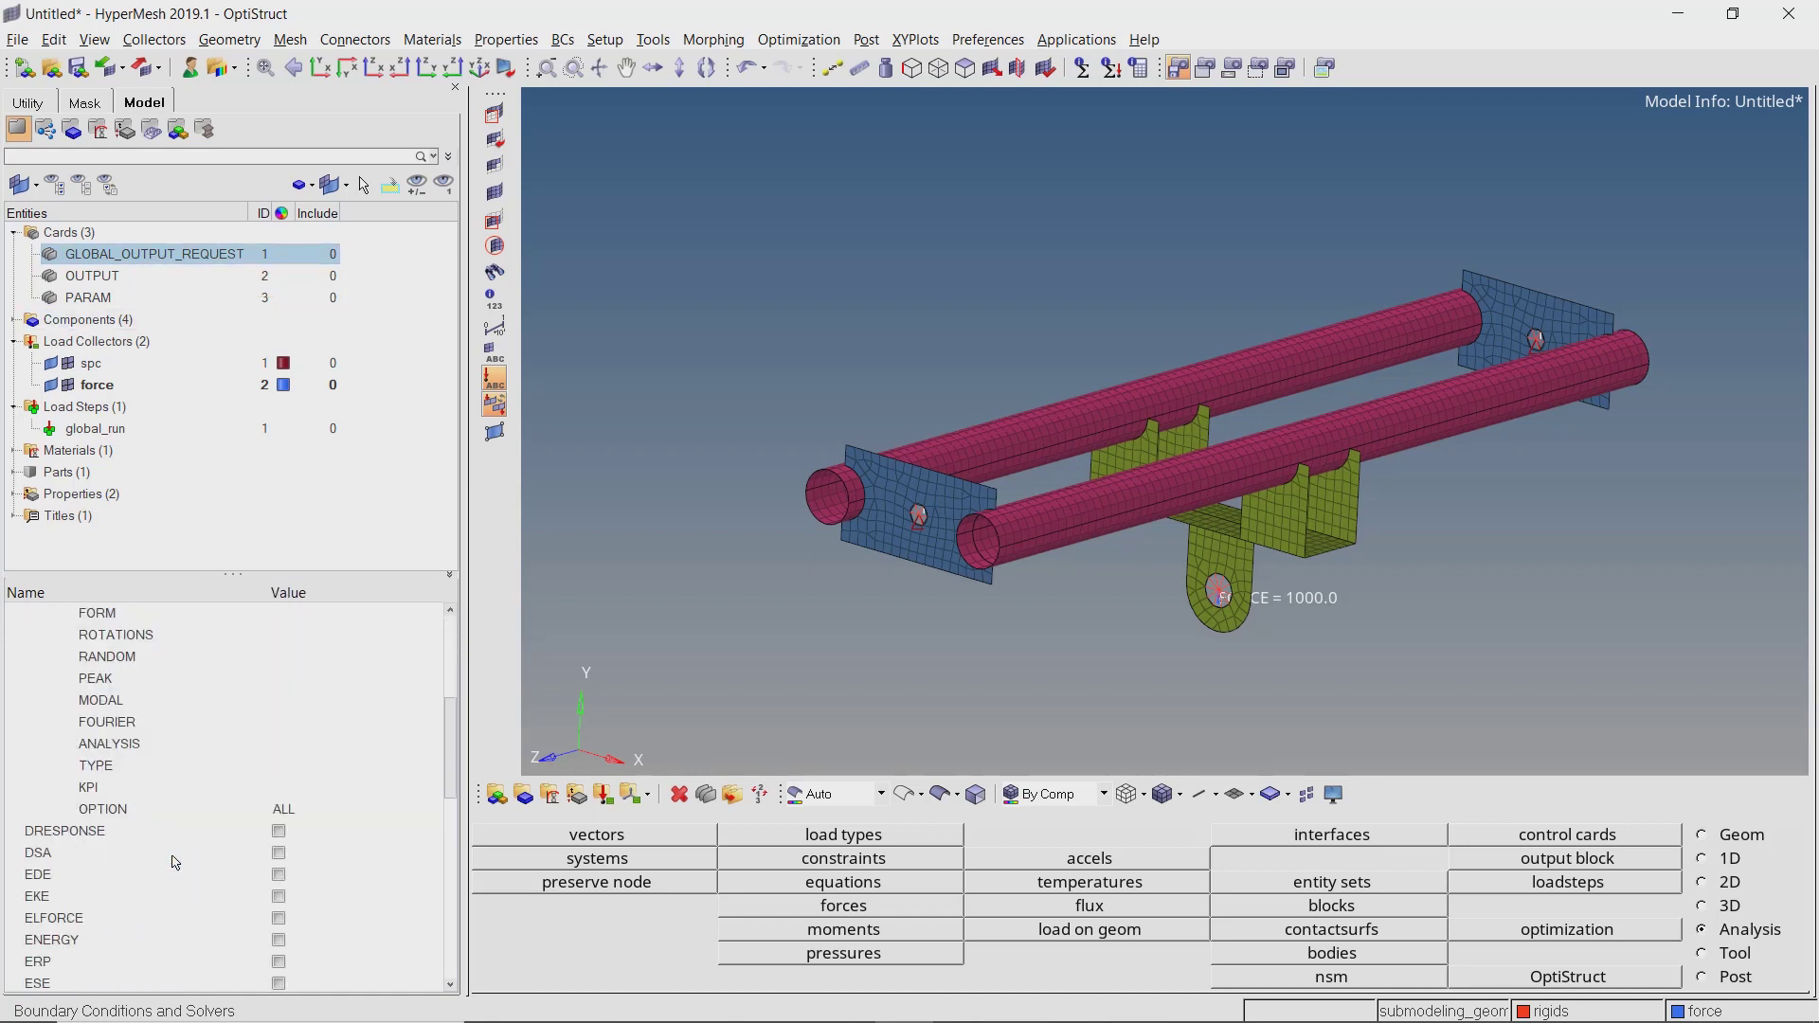
pyautogui.scroll(-2, 175, 863)
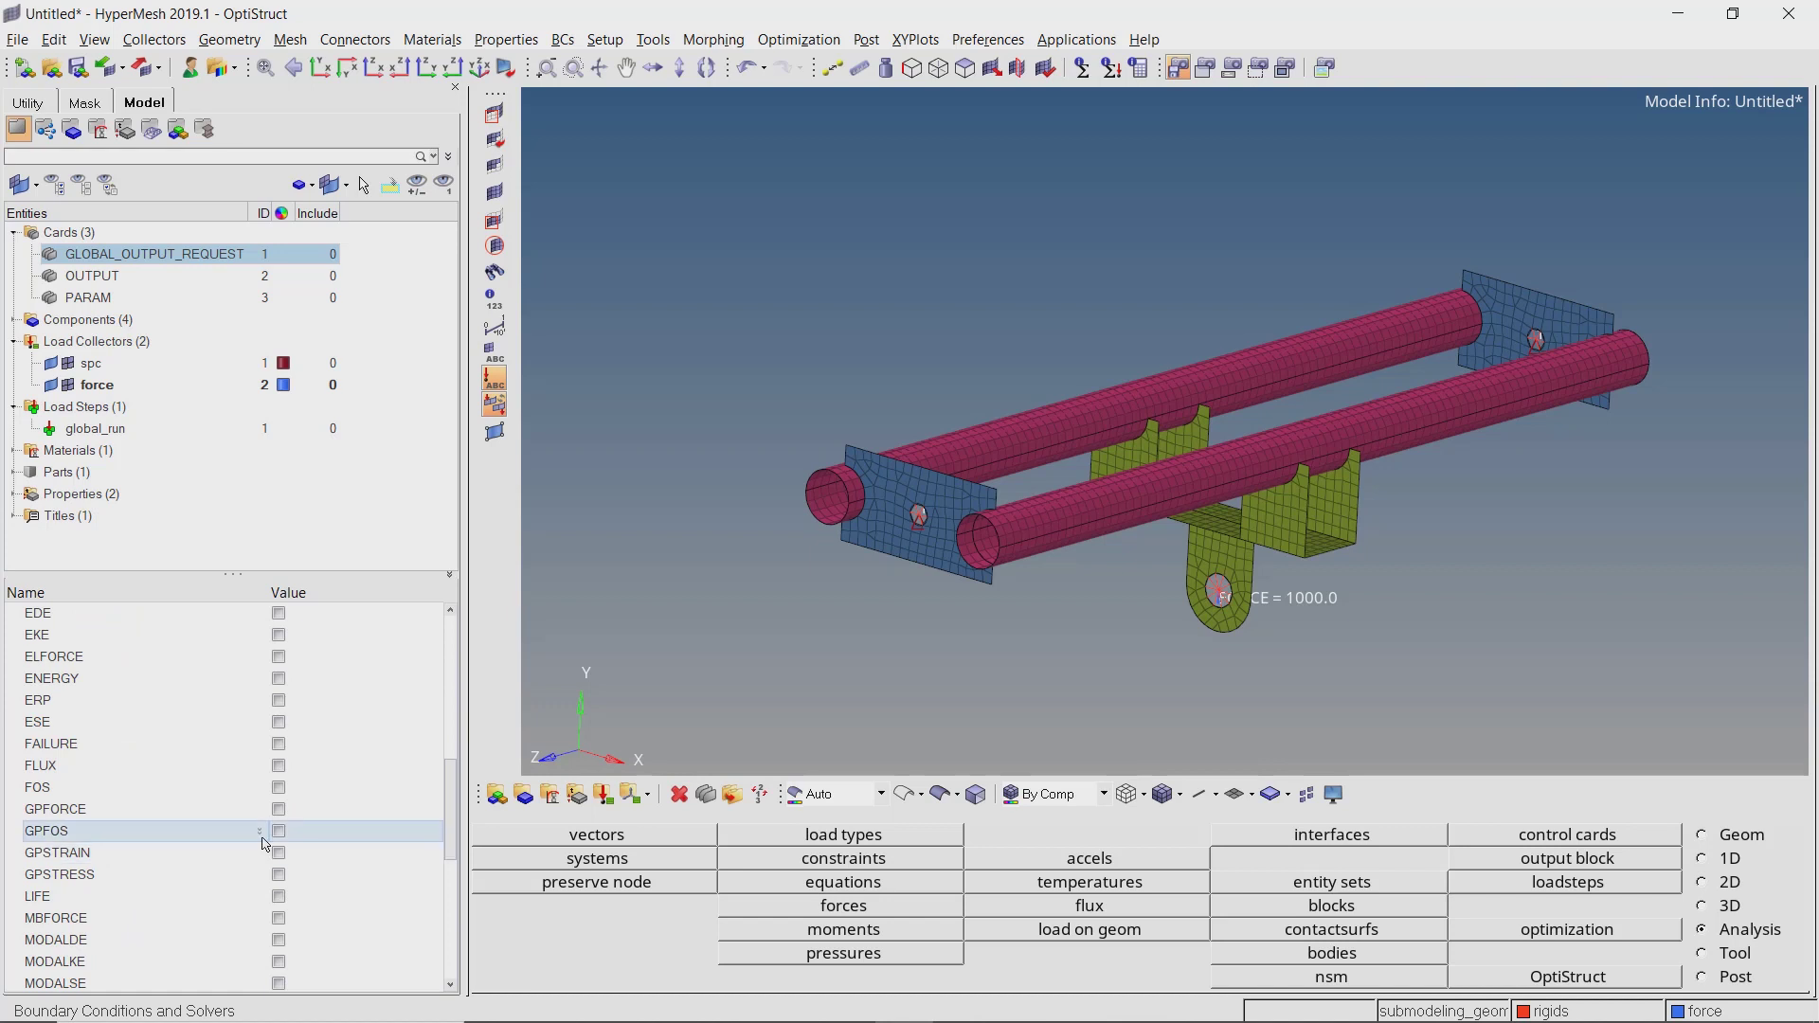
pyautogui.click(280, 811)
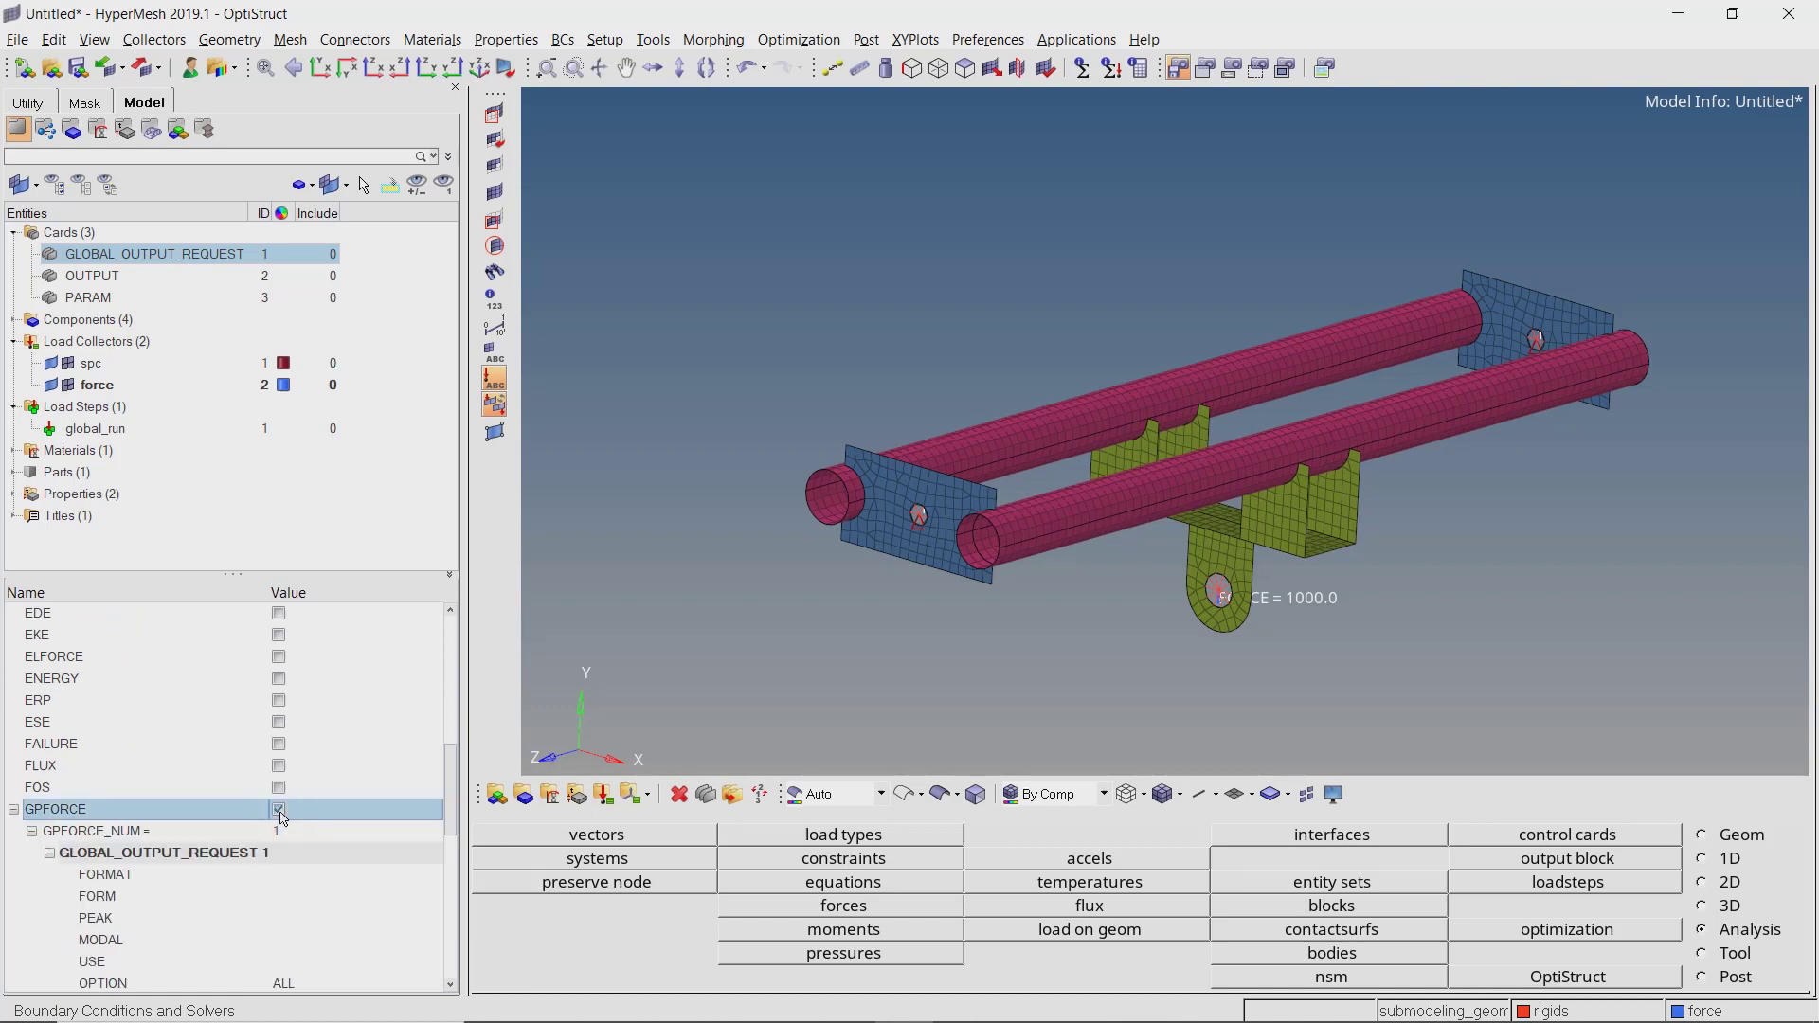
# Enable the SPCF and STRESS outputs in the GLOBAL_OUTPUT_REQUEST card.
pyautogui.scroll(-4, 282, 818)
pyautogui.scroll(-1, 282, 818)
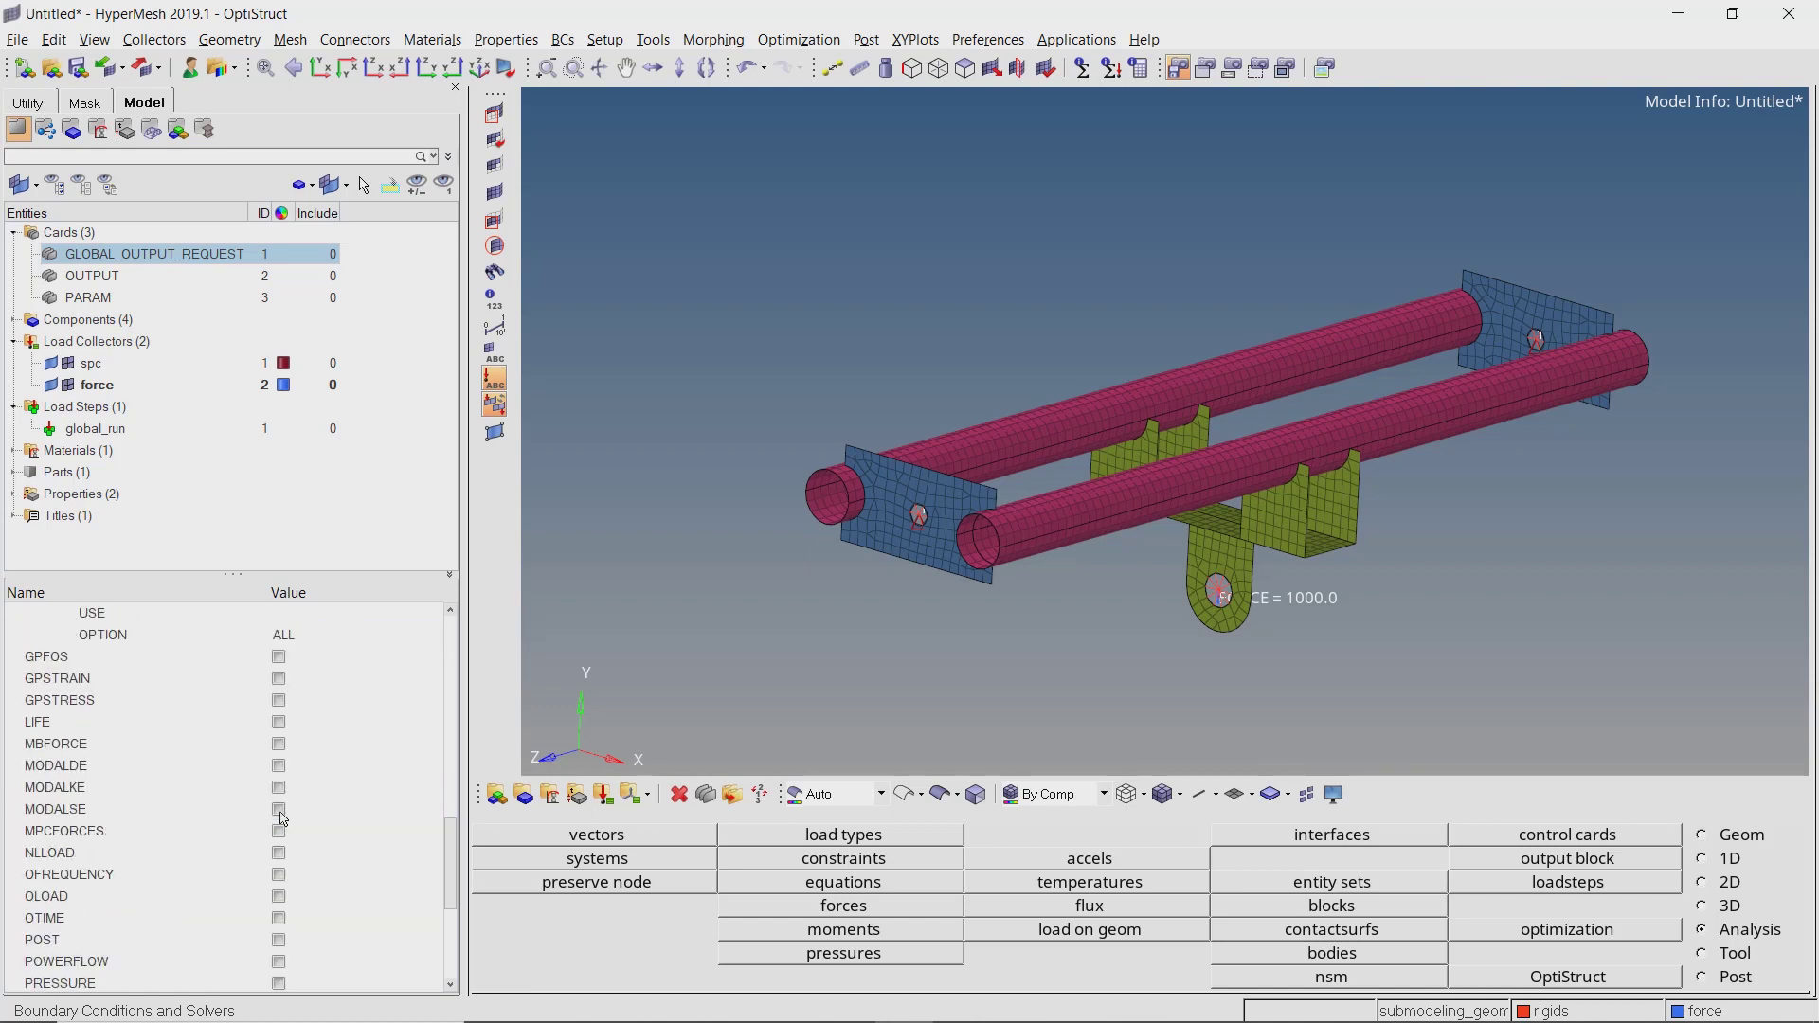
pyautogui.scroll(-1, 282, 818)
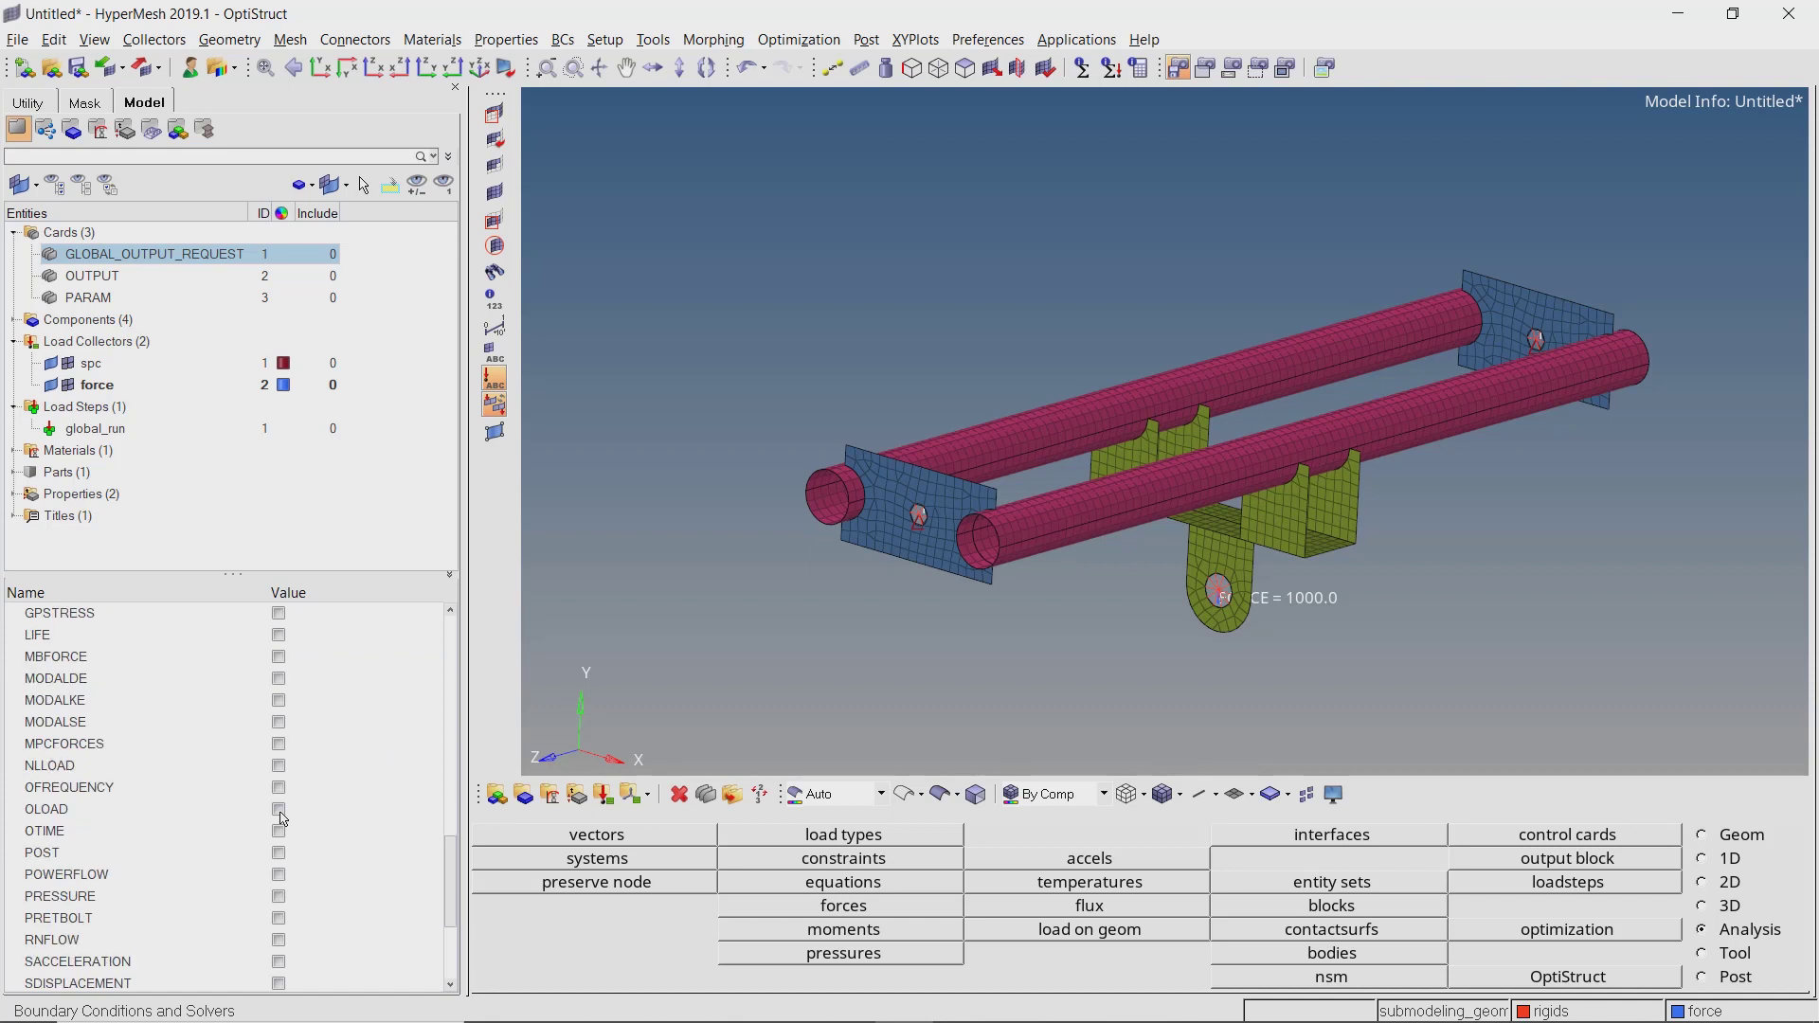
pyautogui.scroll(-2, 283, 818)
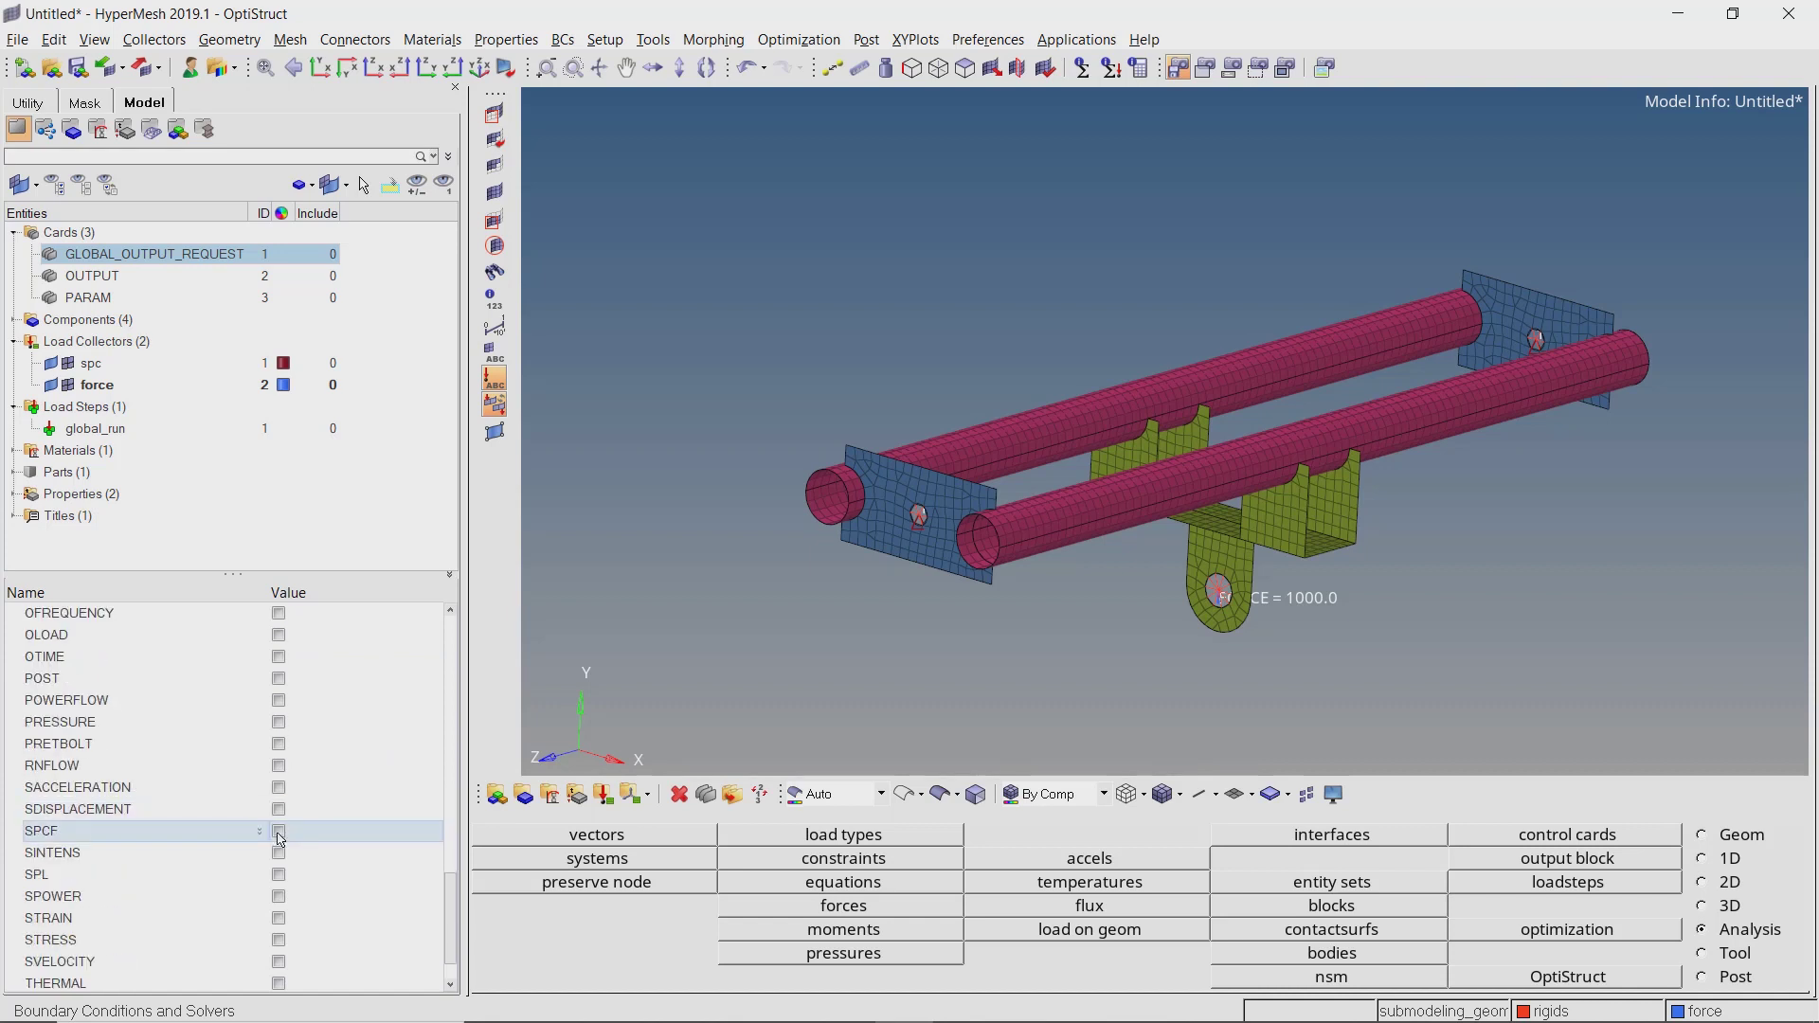
pyautogui.click(279, 831)
pyautogui.scroll(-3, 280, 837)
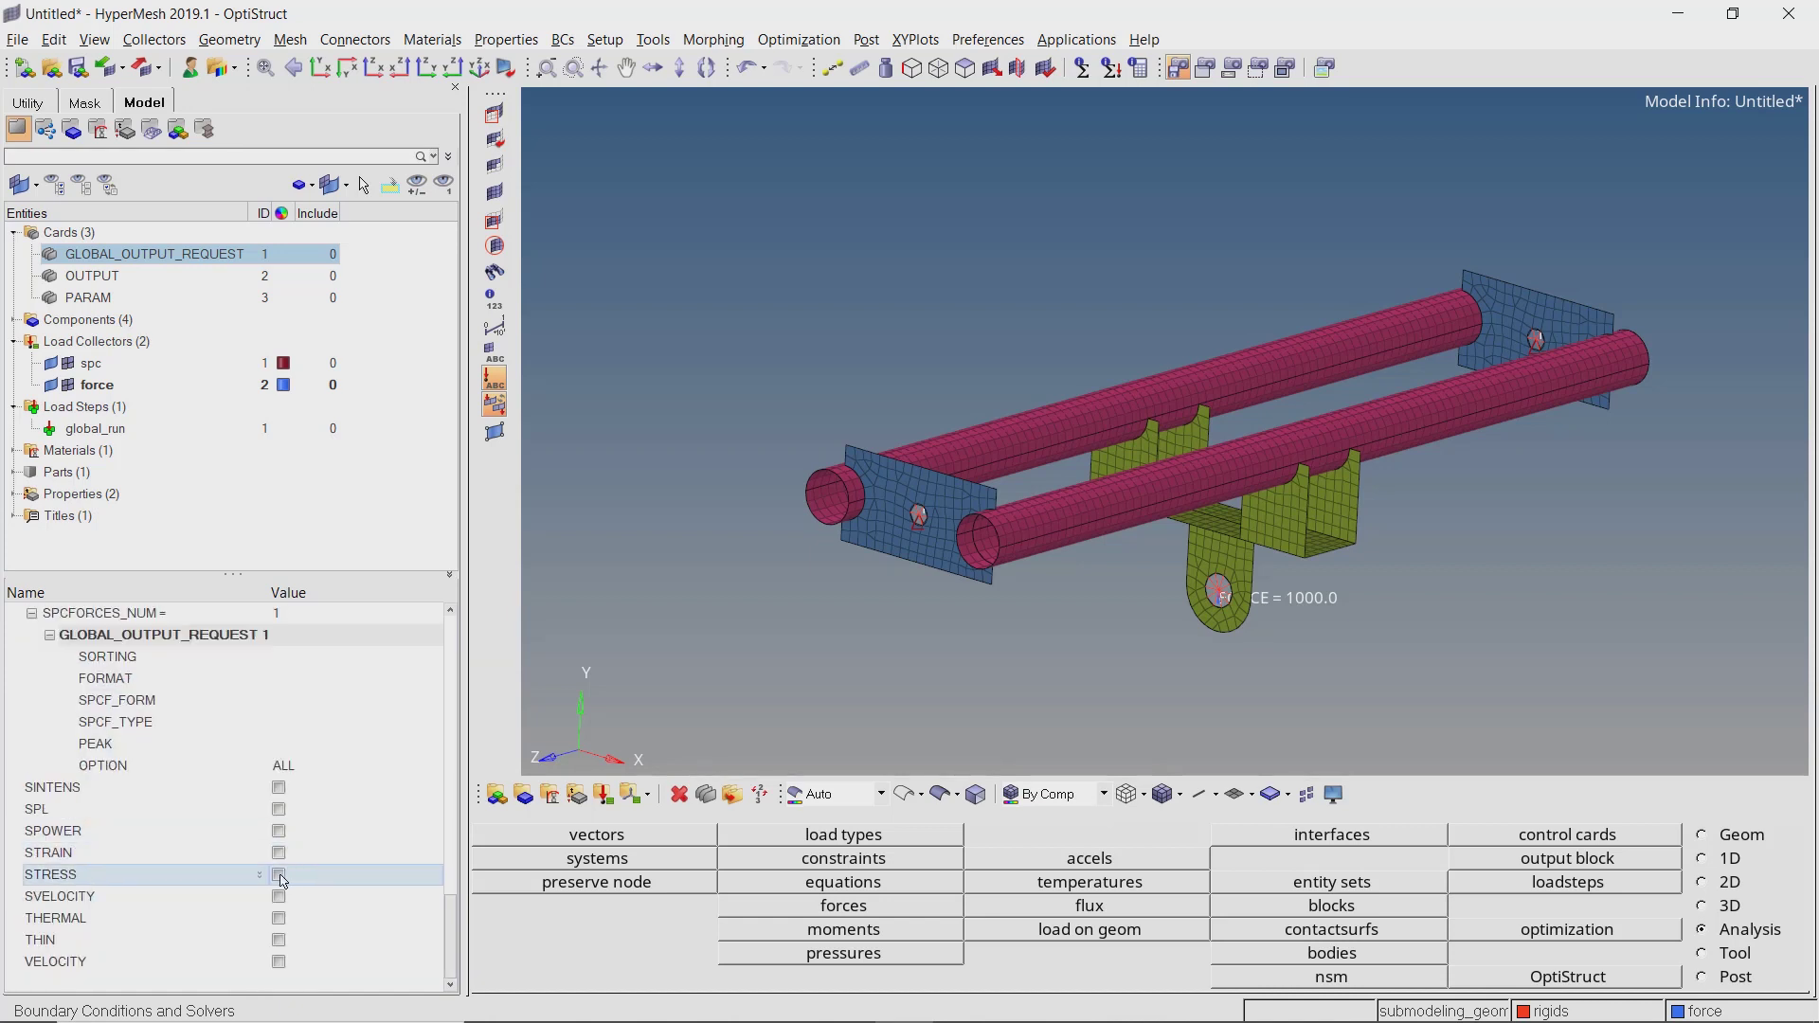
pyautogui.click(280, 874)
pyautogui.scroll(-5, 283, 879)
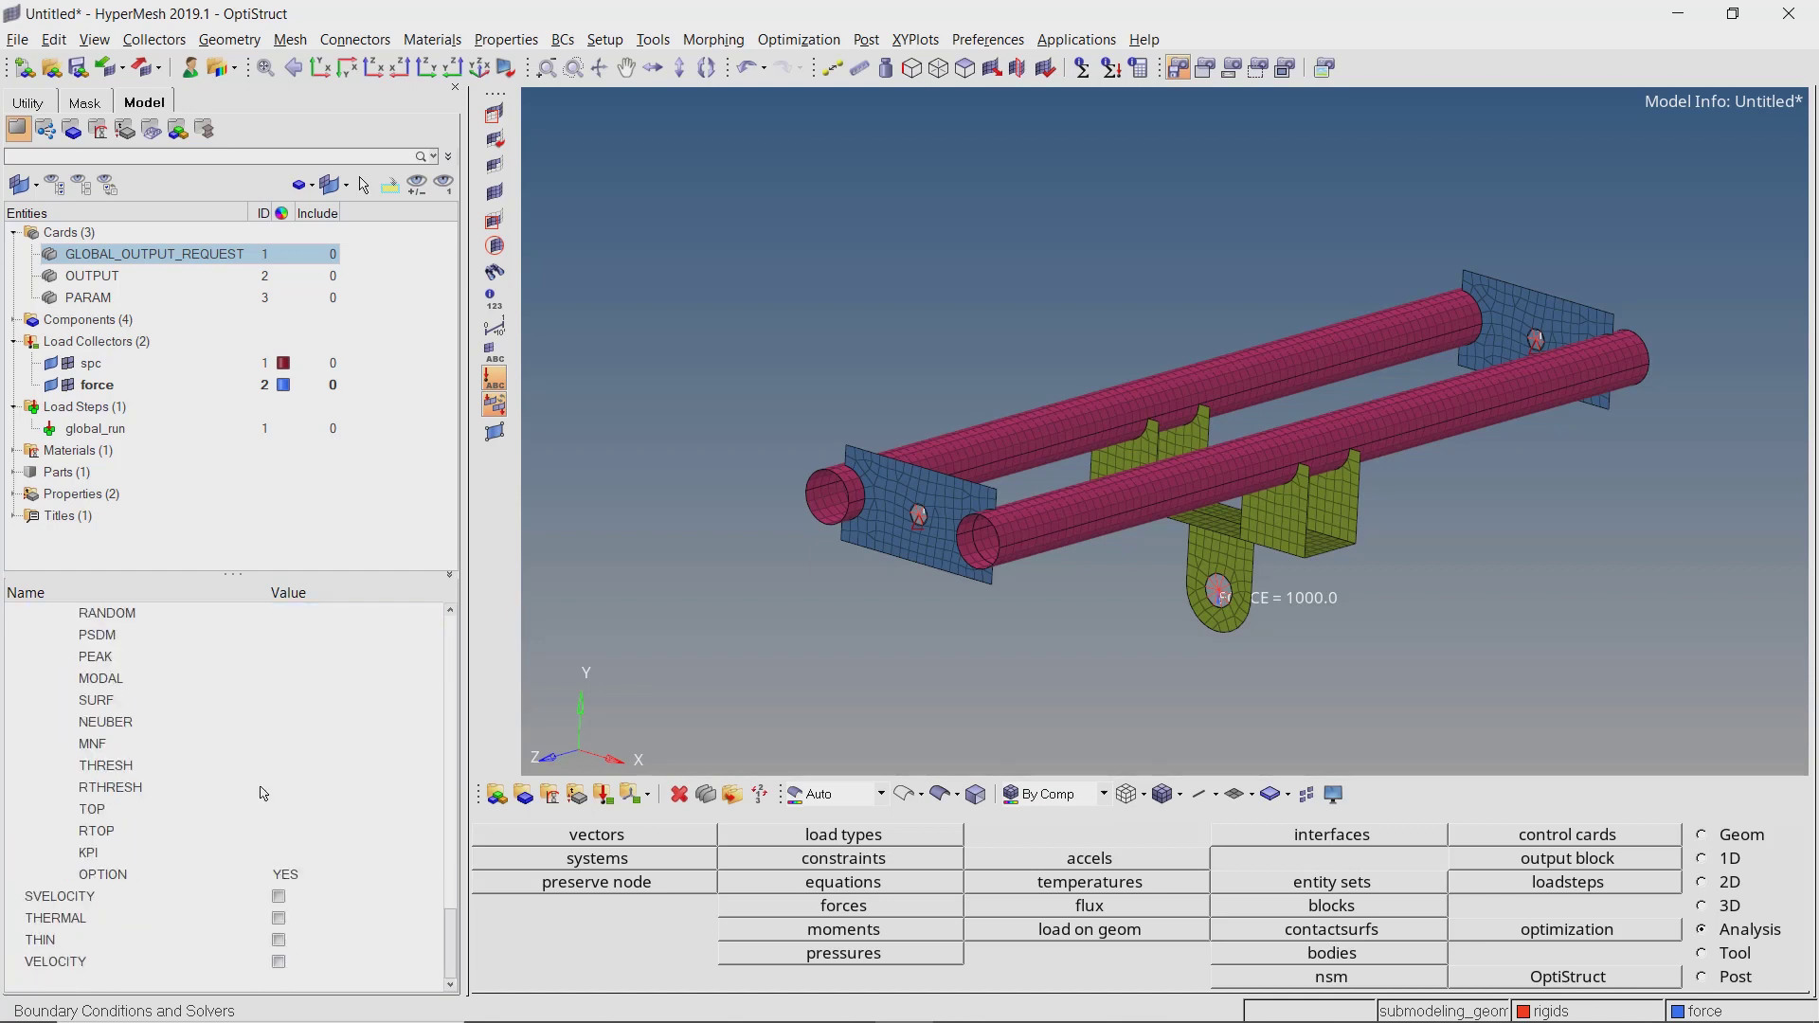
# Set the number of outputs in the OUTPUT card to 3.
pyautogui.click(167, 284)
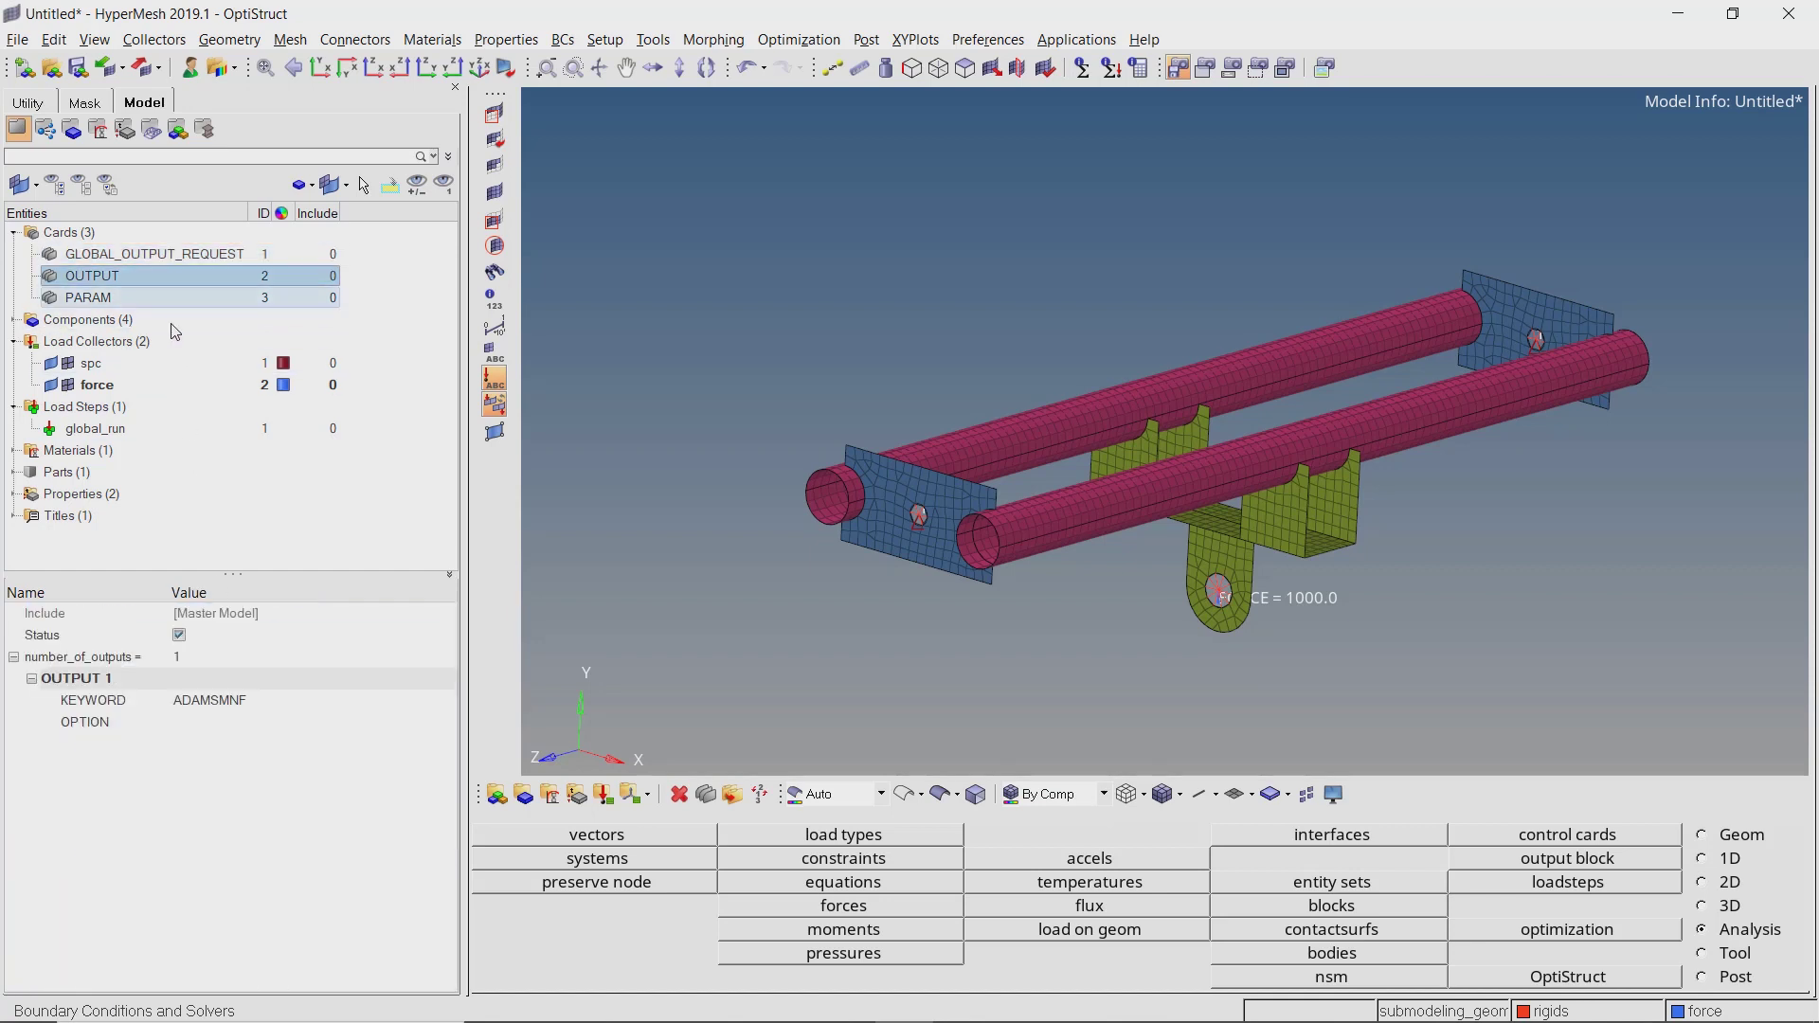
pyautogui.click(252, 658)
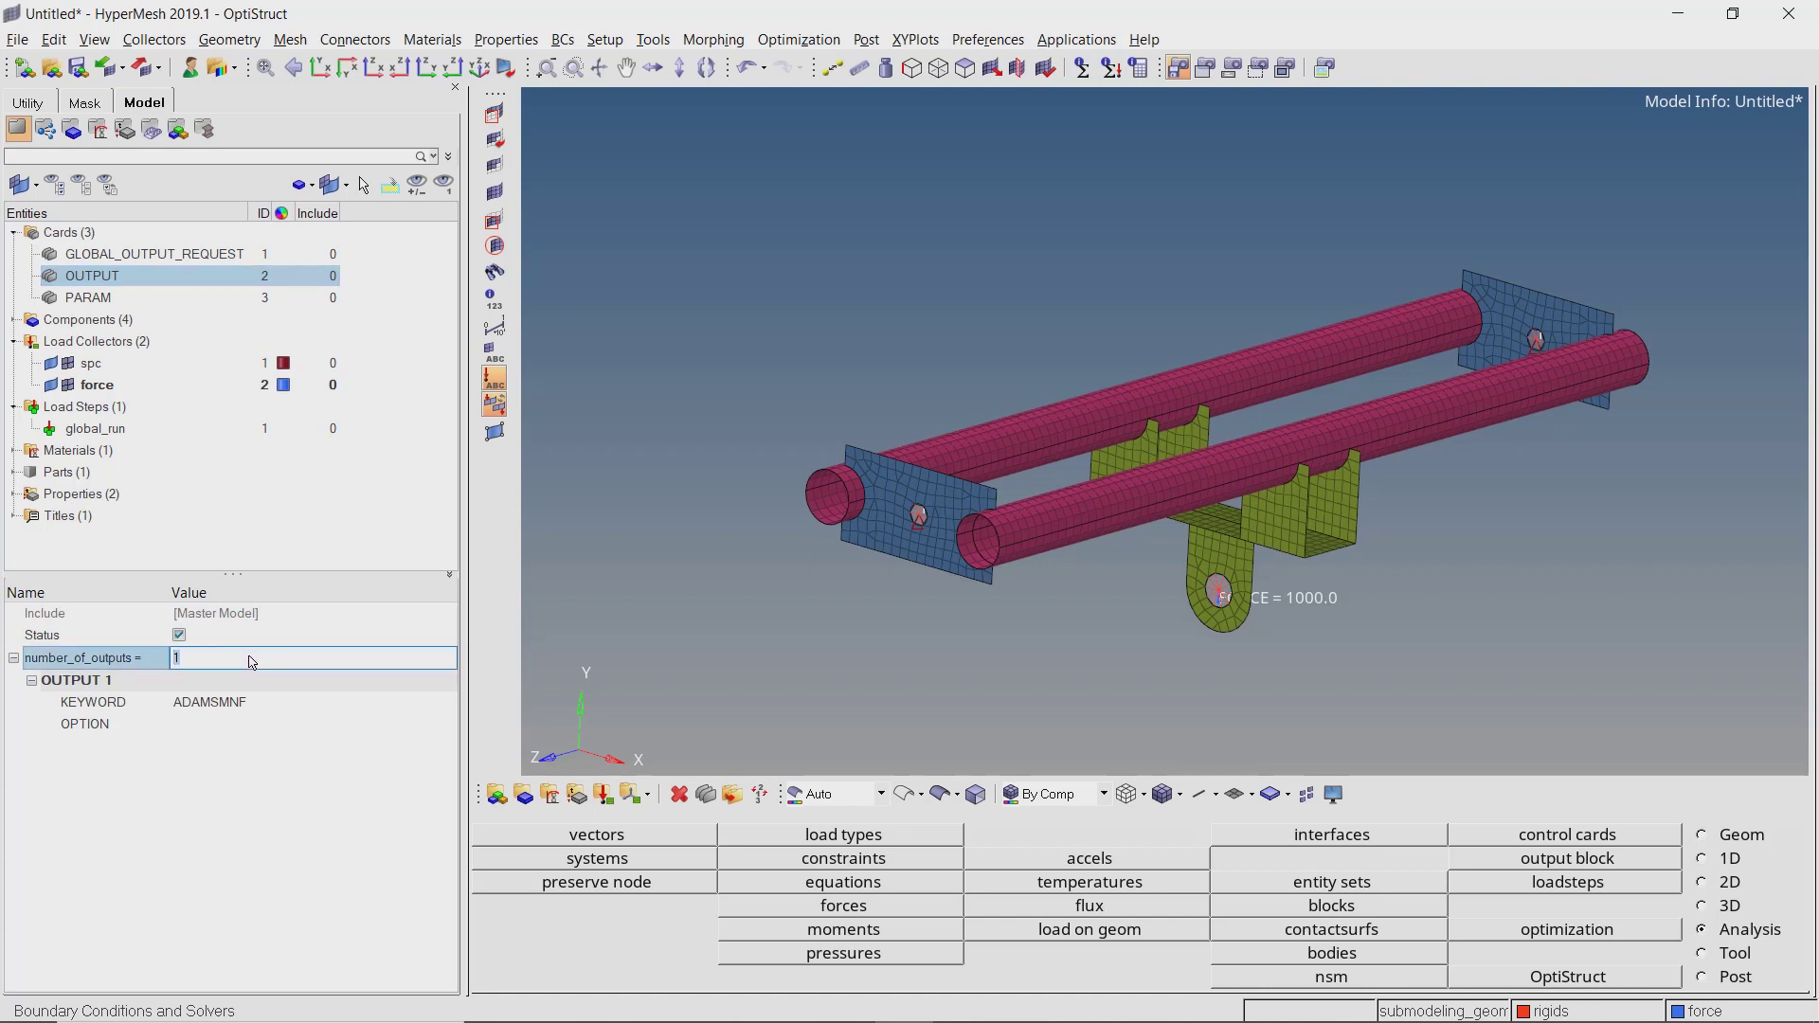
pyautogui.write('3')
pyautogui.press('Return')
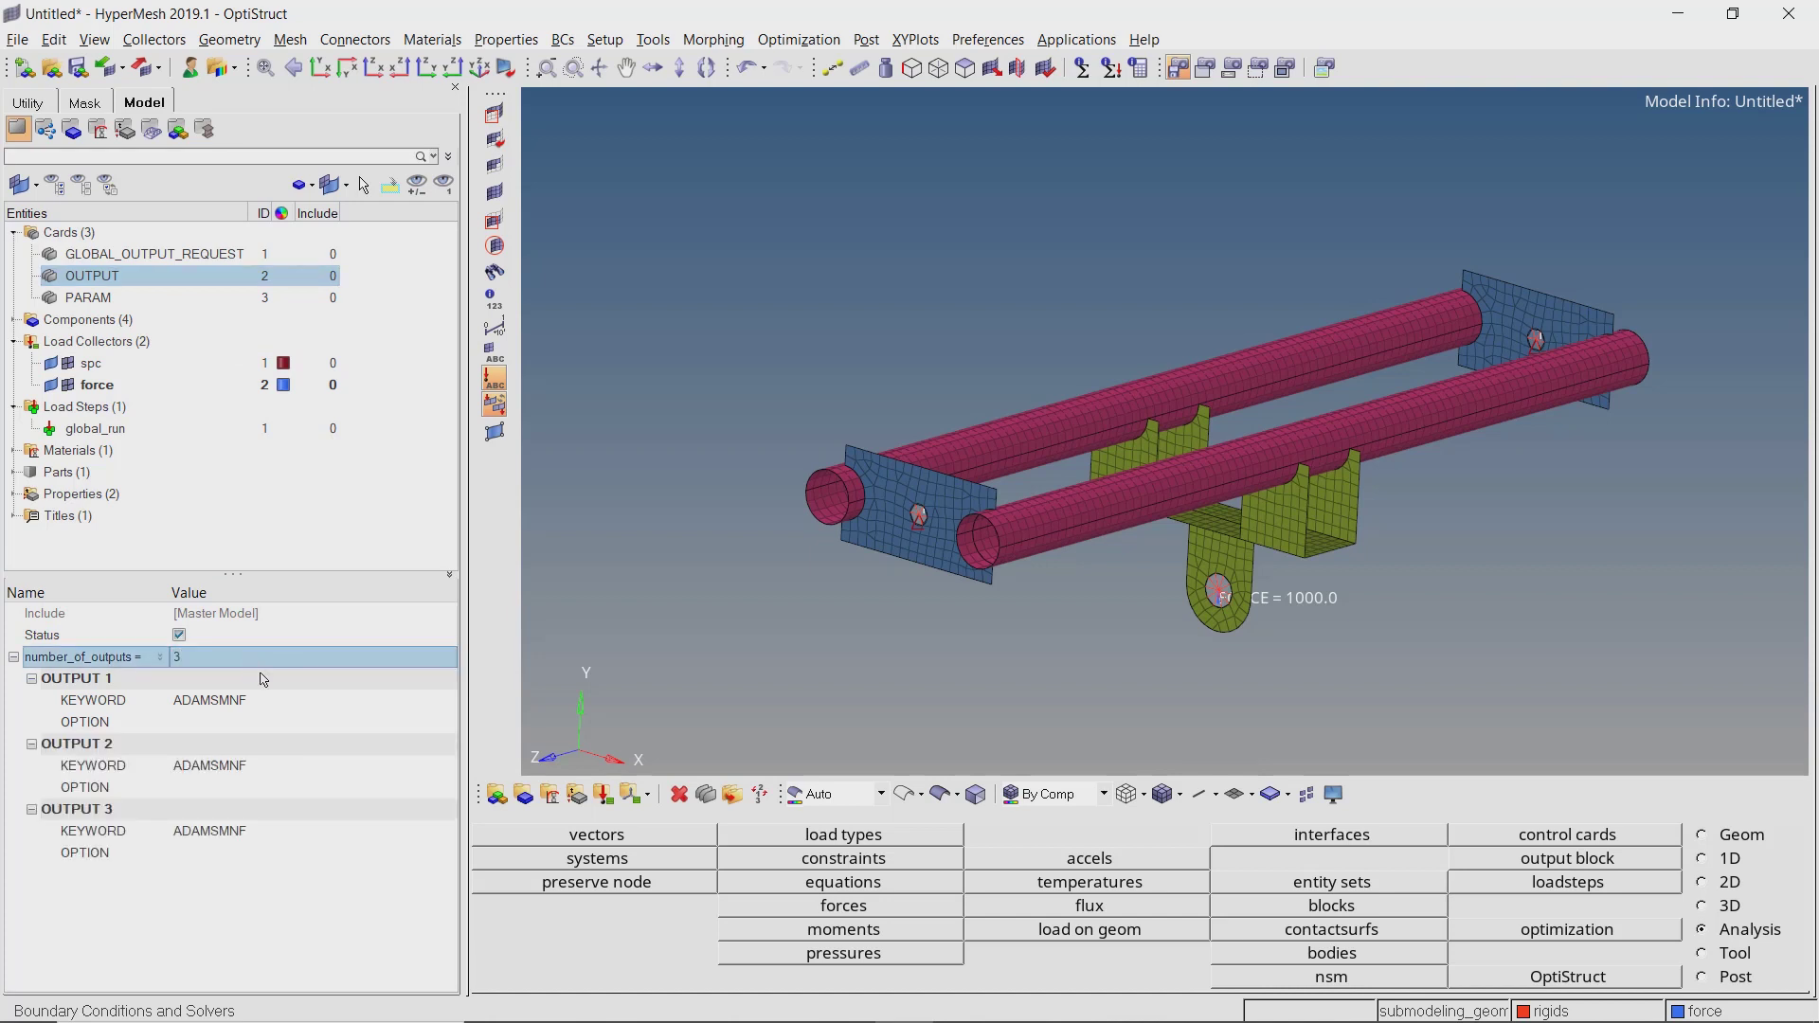
# Set the OUTPUT card keywords to H3D for output 1, HM for output 2 and OP2 for output 3.
pyautogui.click(288, 701)
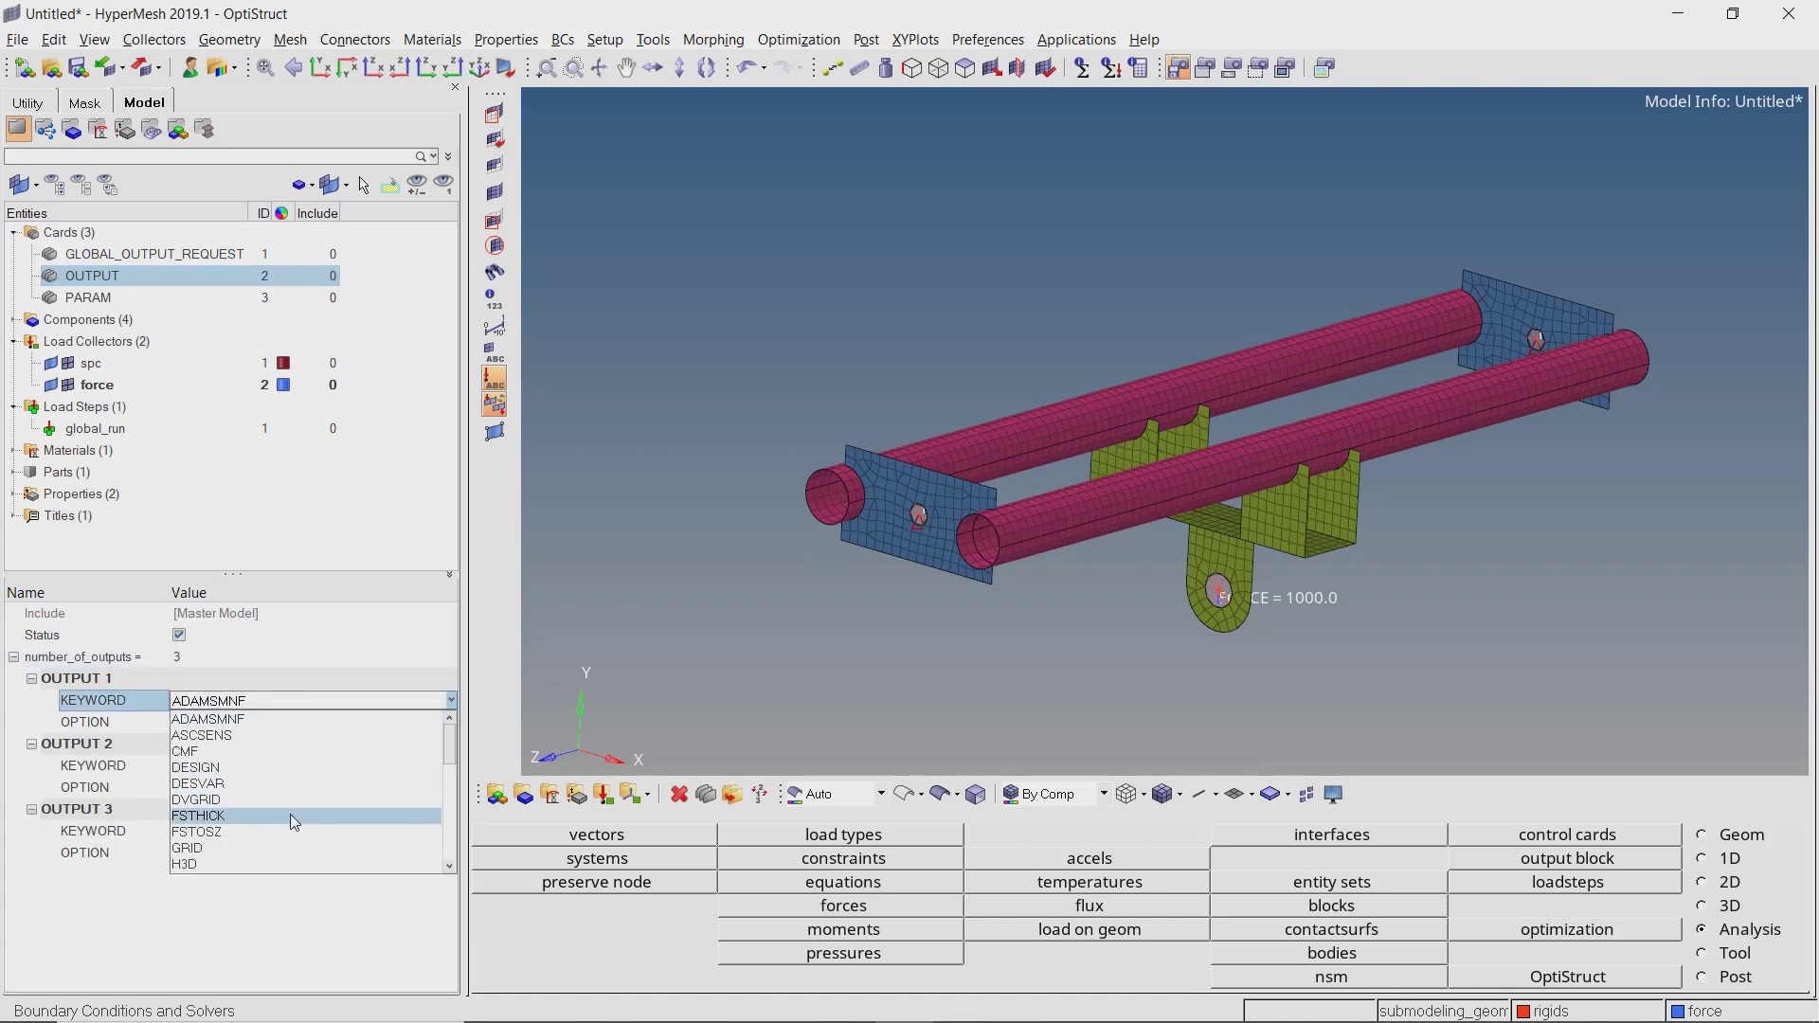
pyautogui.click(295, 862)
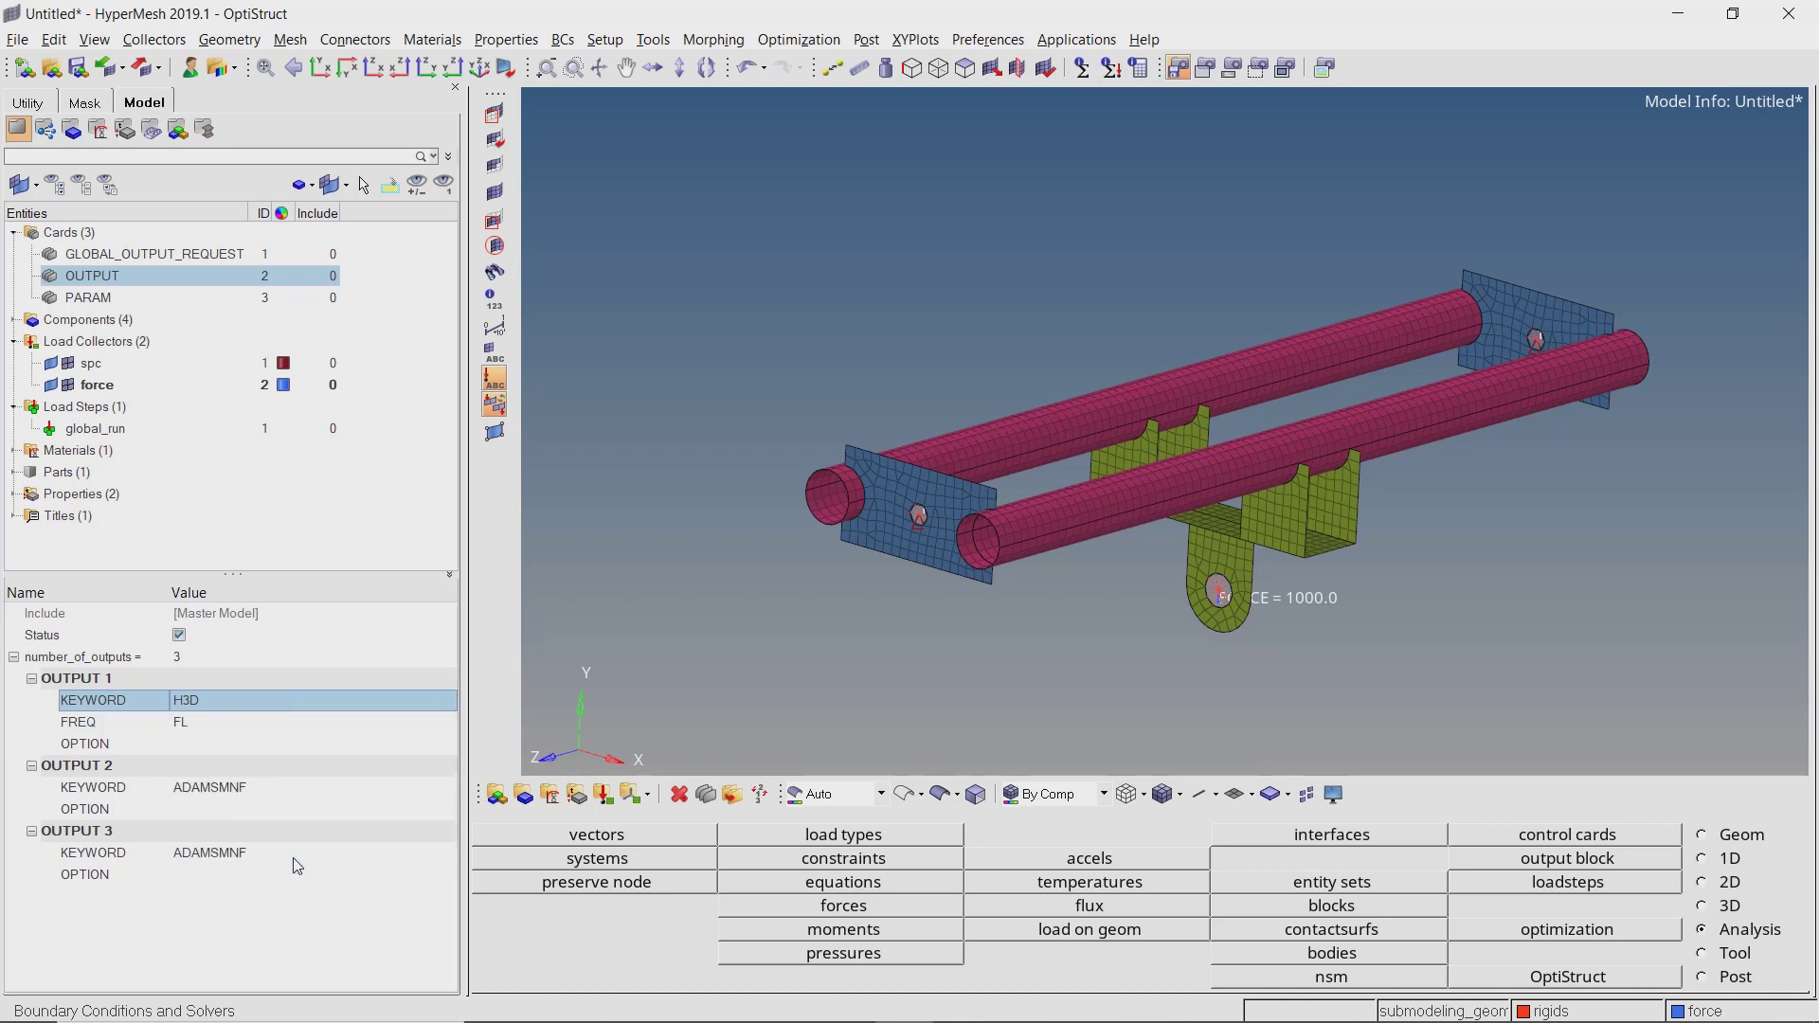
pyautogui.click(298, 790)
pyautogui.scroll(-2, 310, 884)
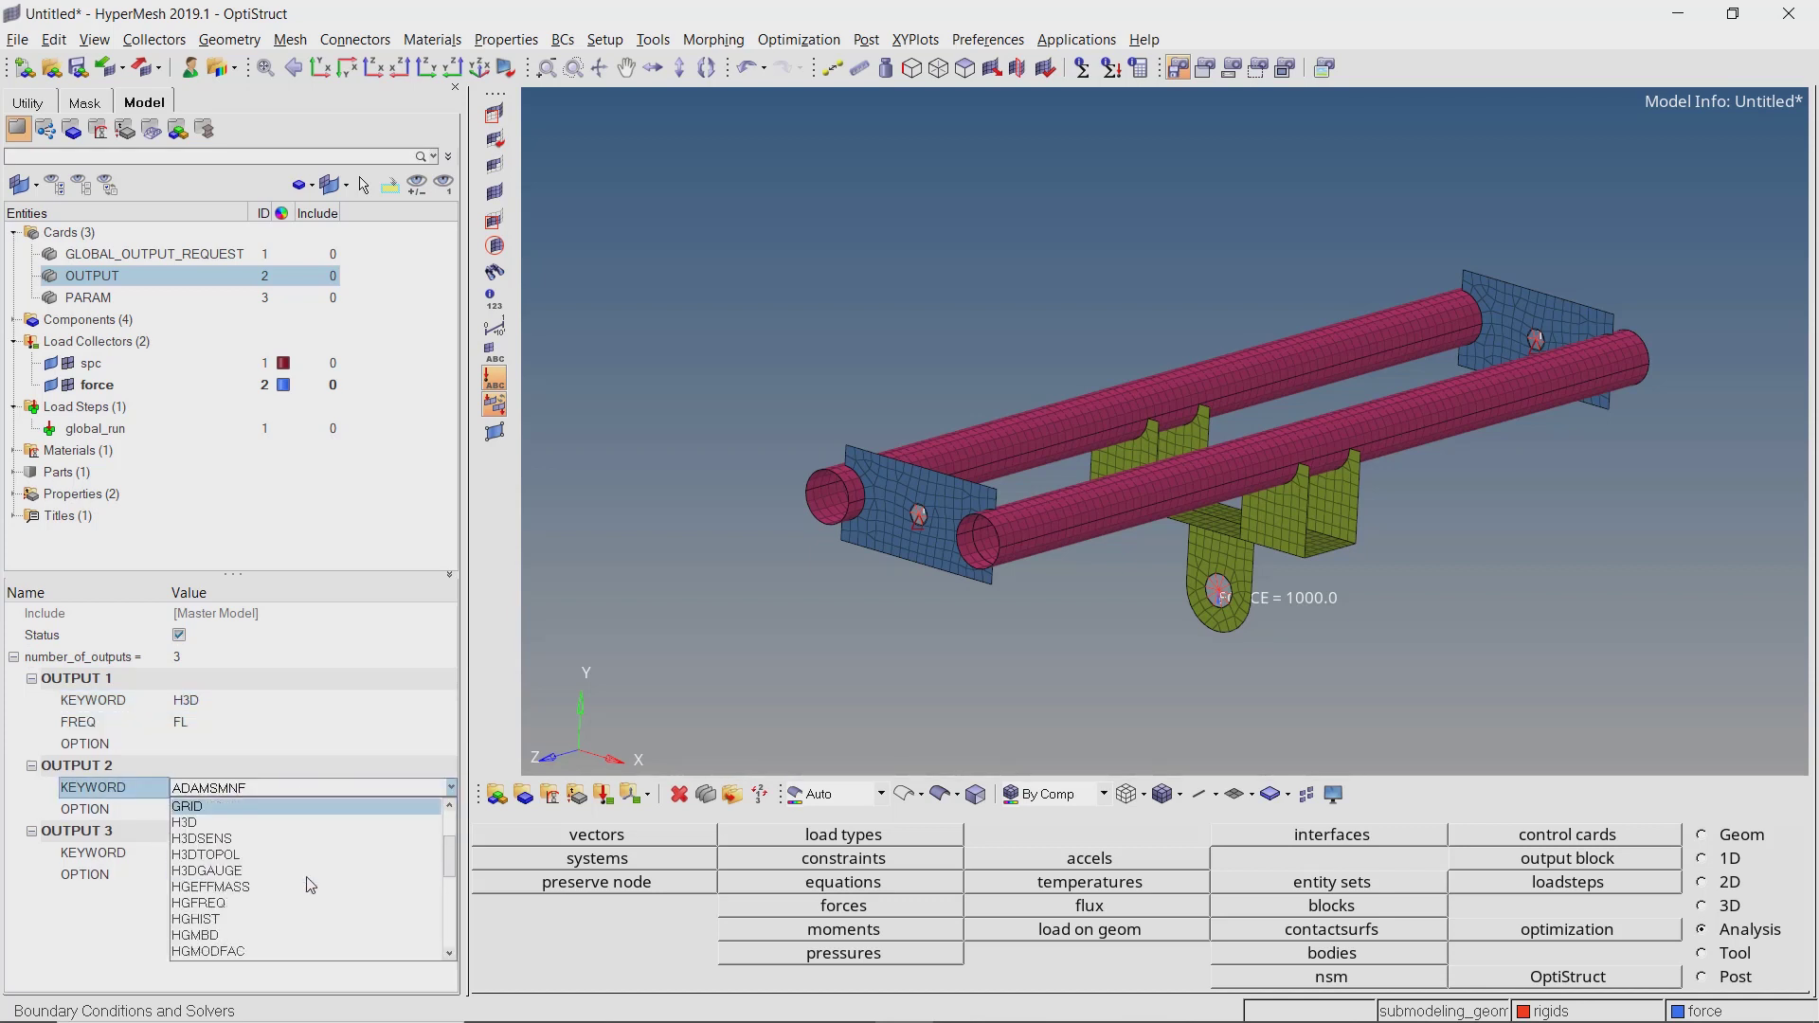
pyautogui.scroll(-2, 311, 884)
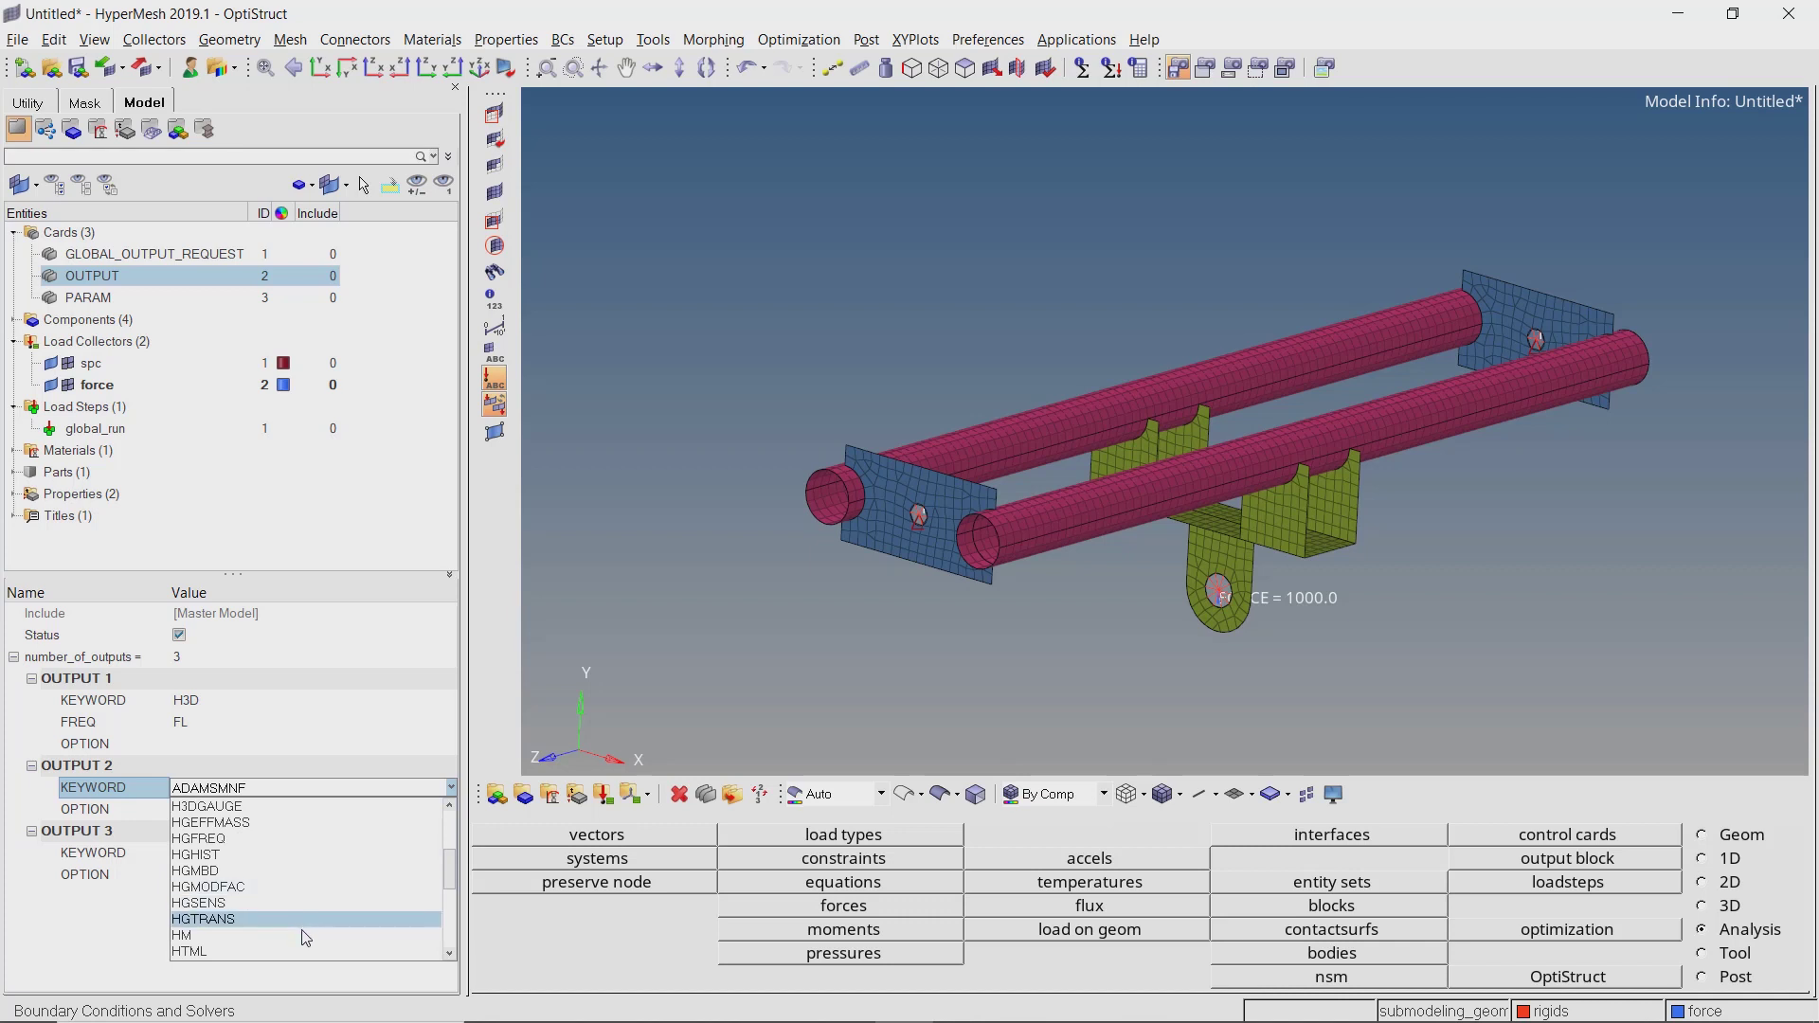
pyautogui.click(306, 938)
pyautogui.click(308, 853)
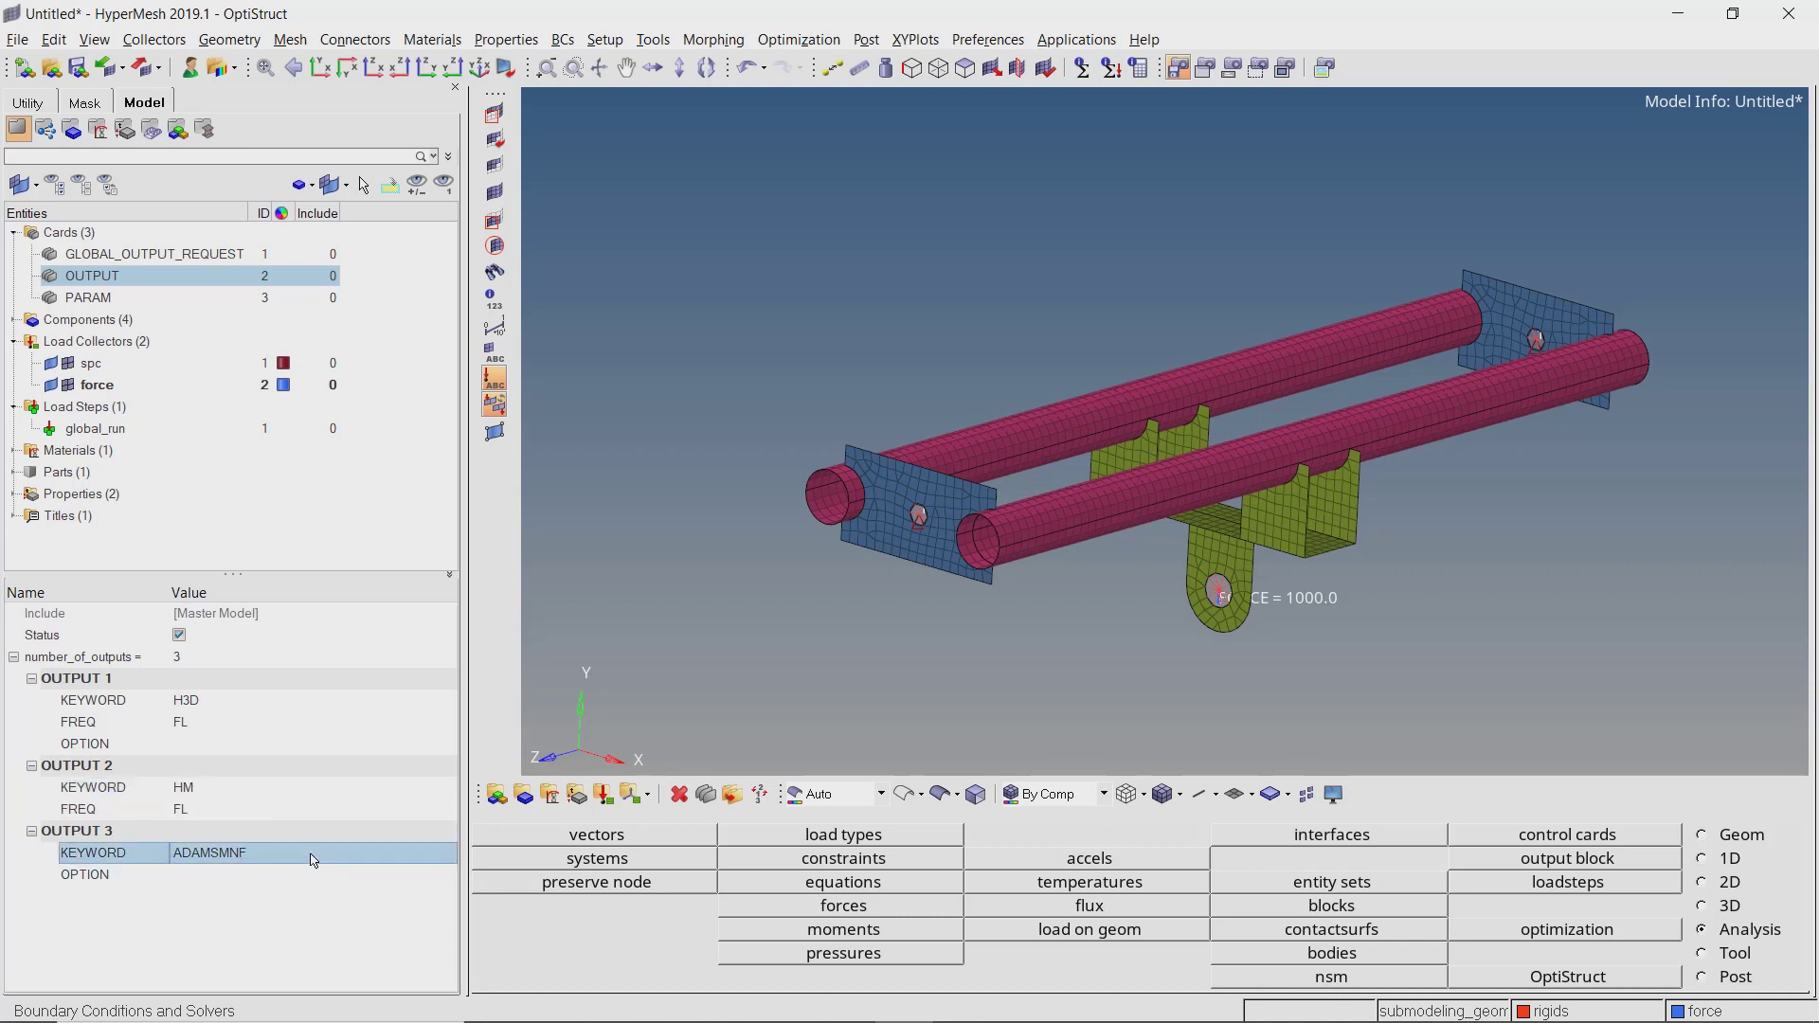
pyautogui.scroll(-6, 311, 818)
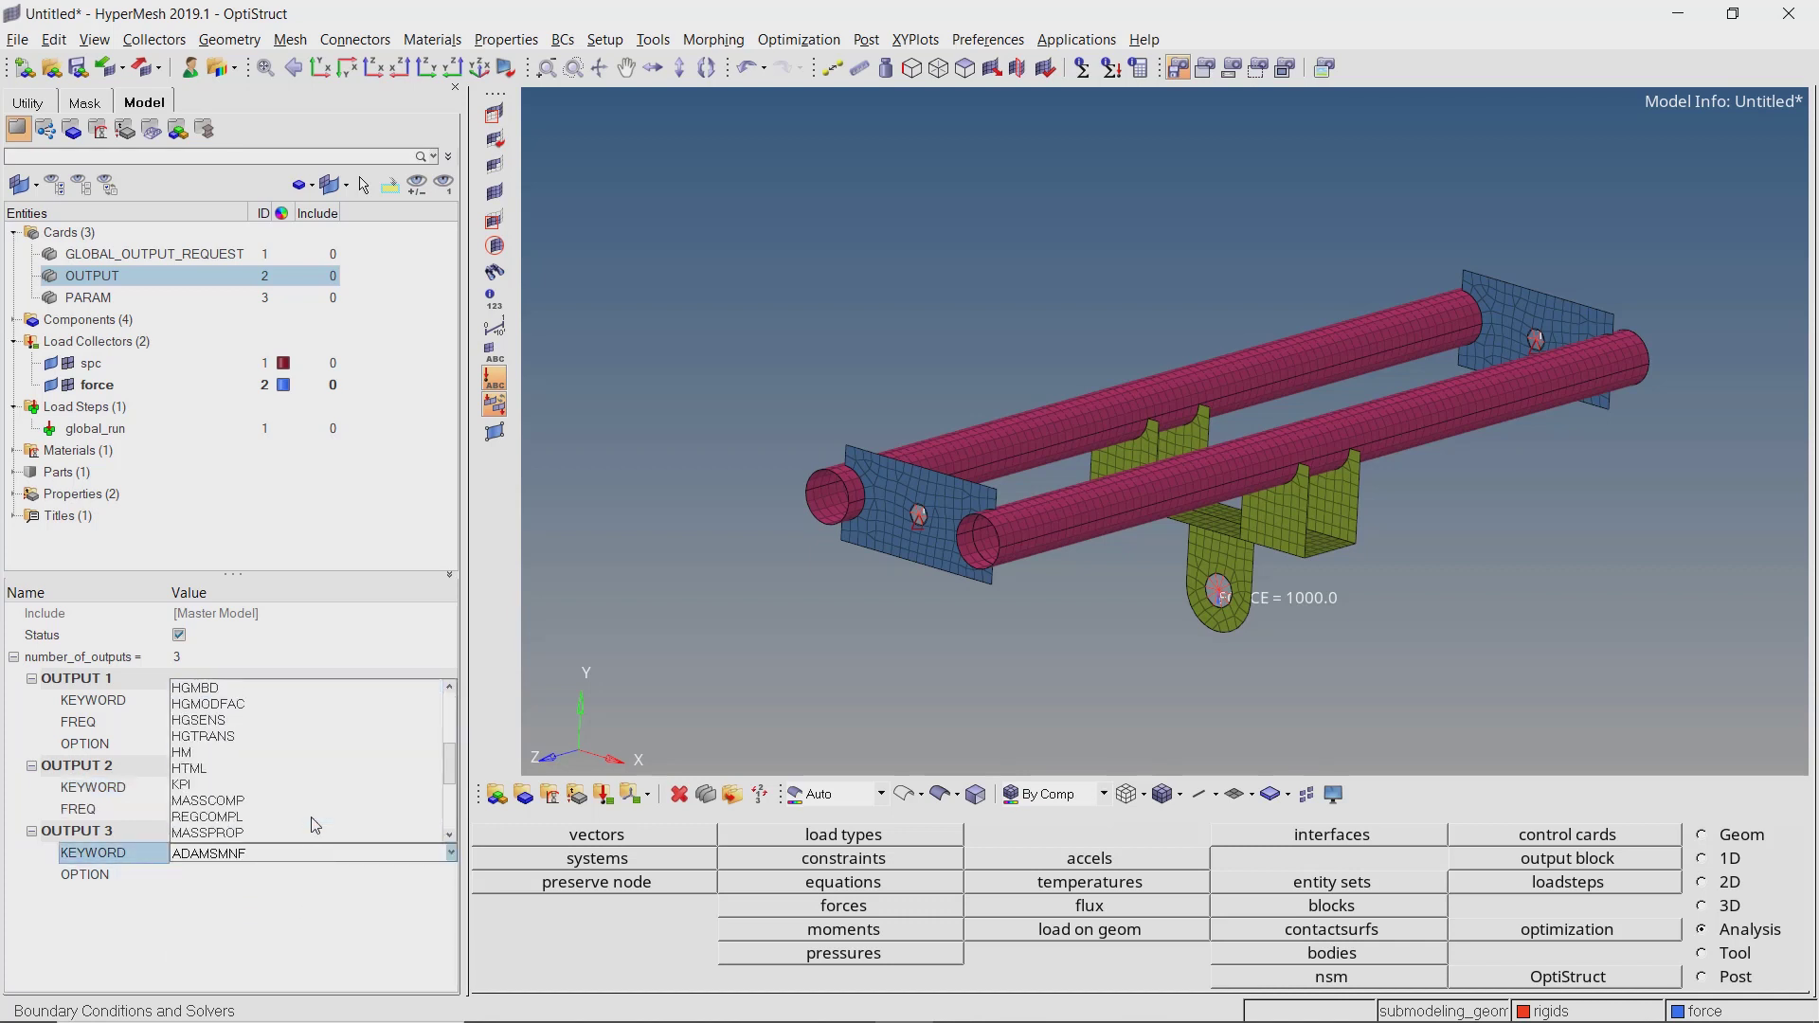
pyautogui.click(314, 787)
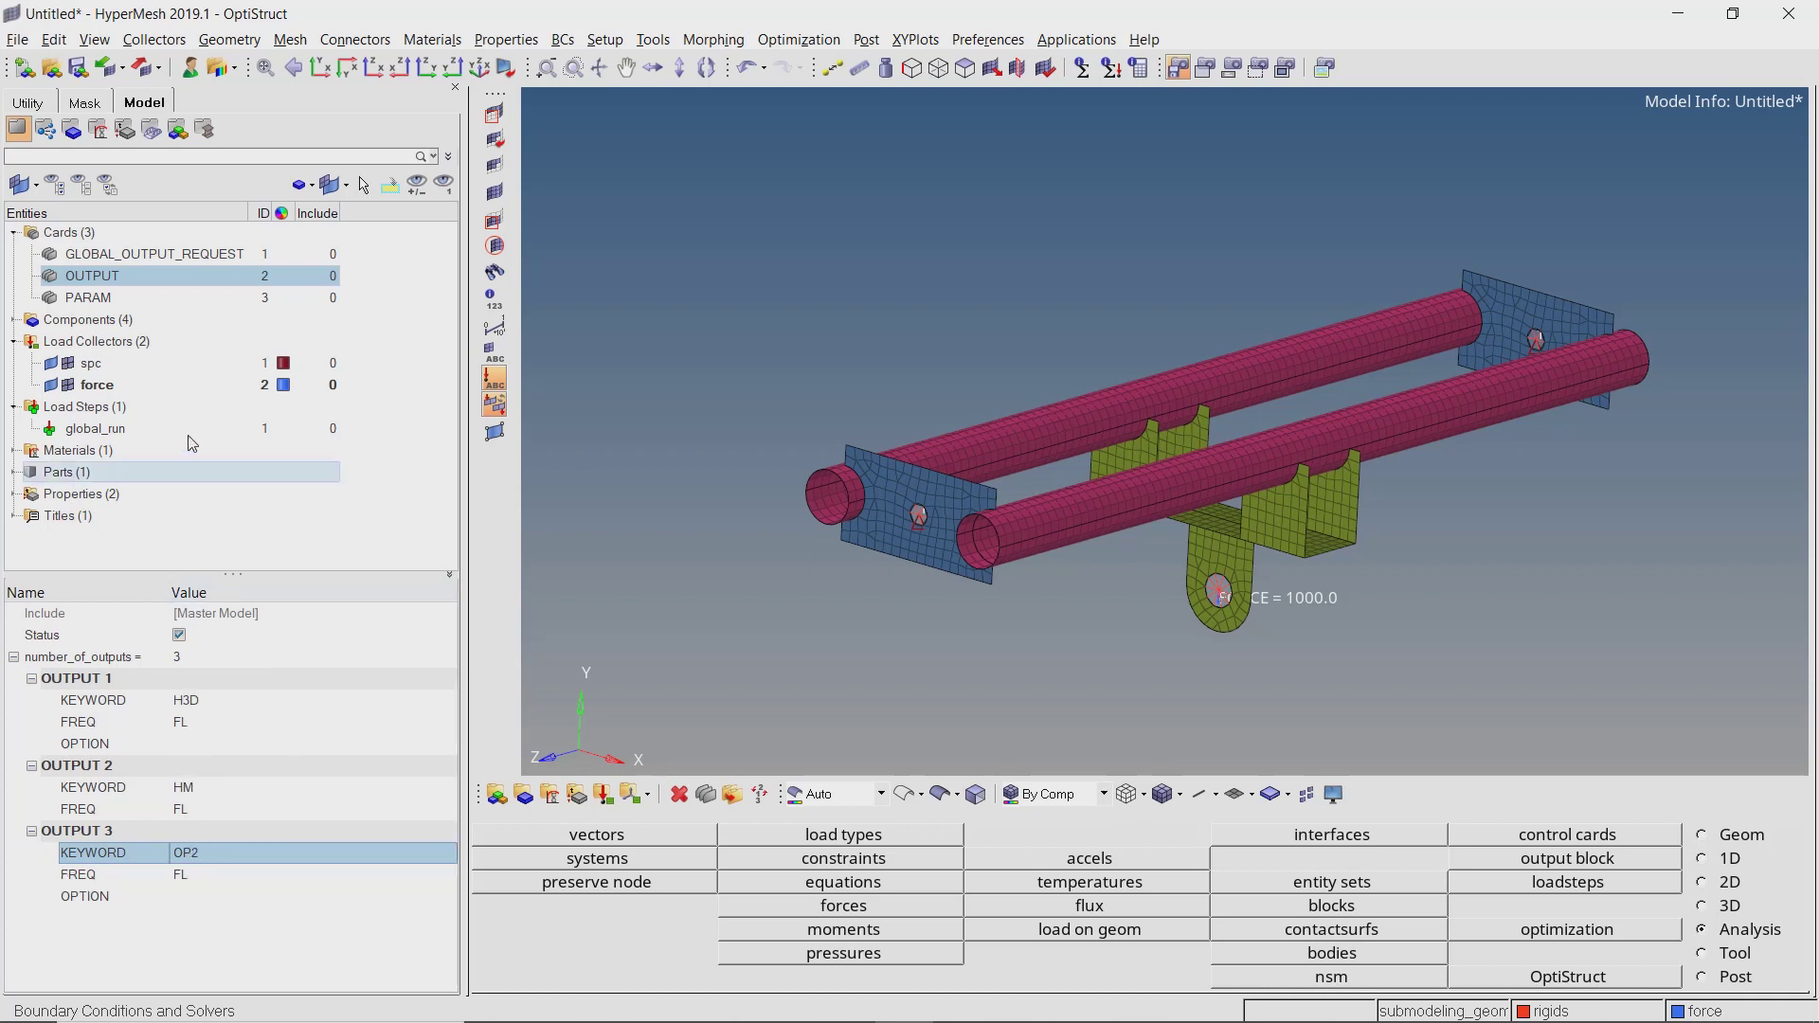
# Enable AUTOSPC in the PARAM card and set its V1 value to NO.
pyautogui.click(136, 299)
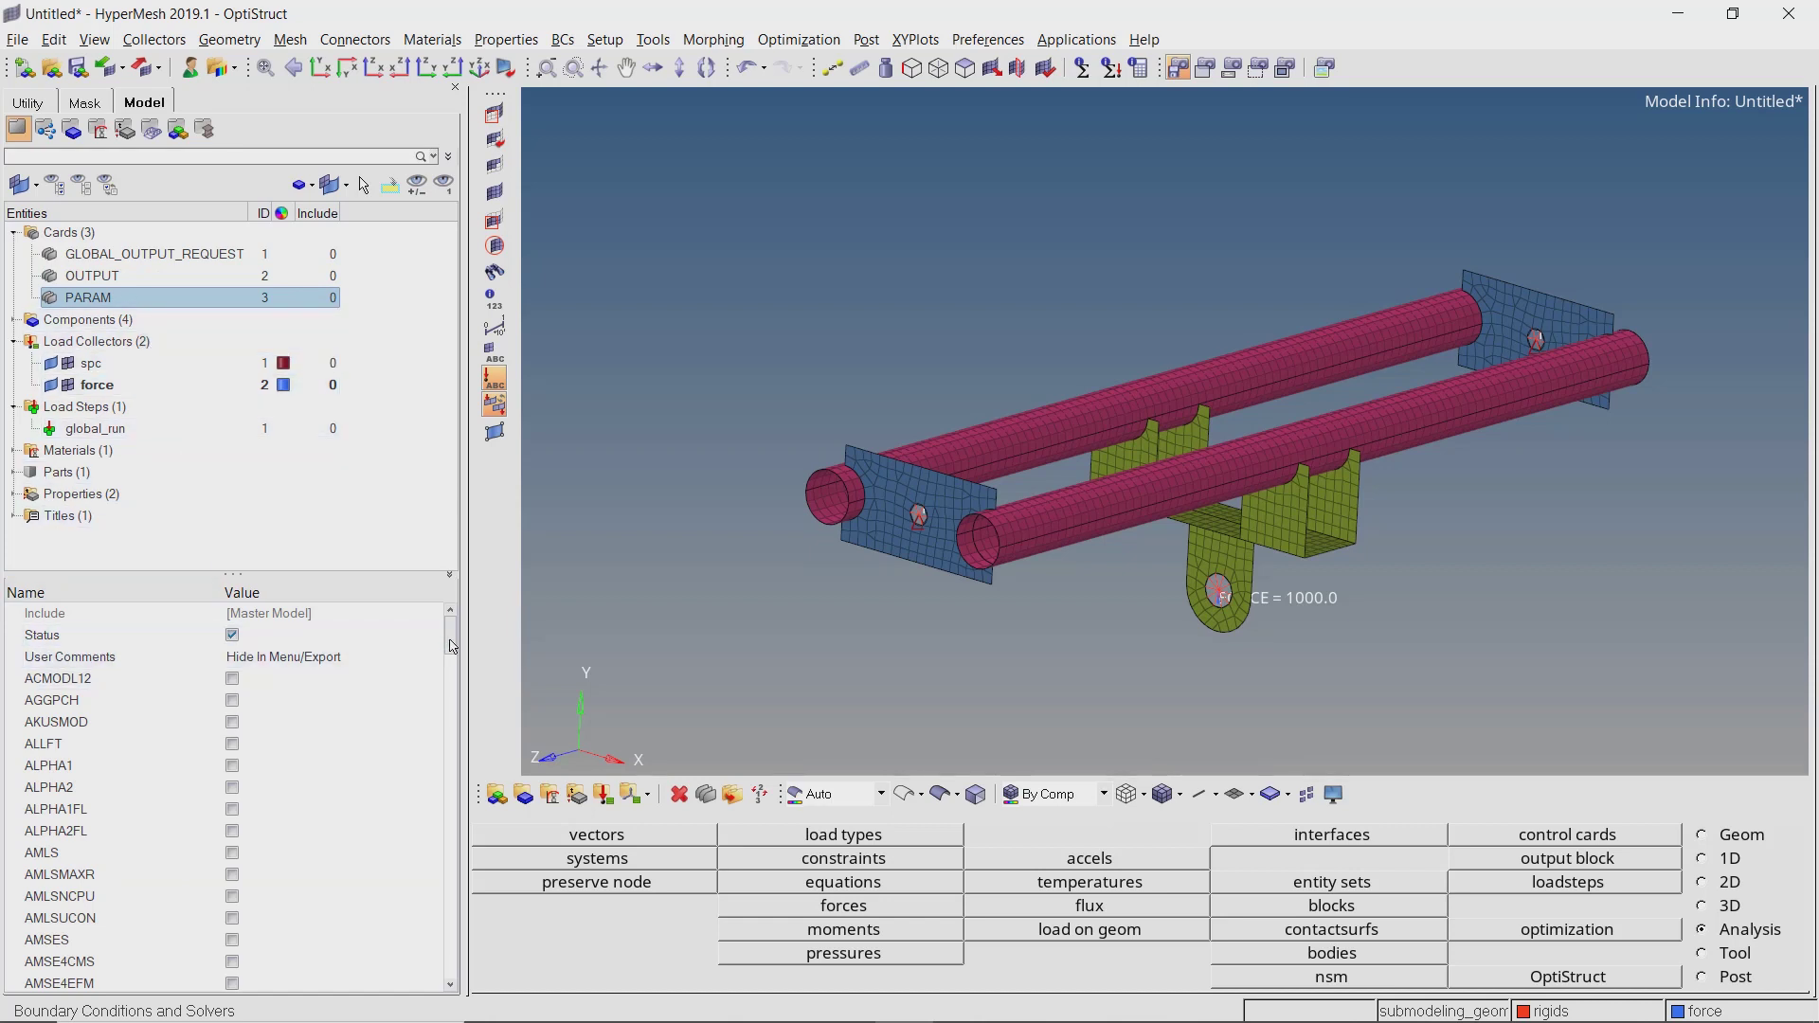
pyautogui.scroll(-4, 377, 743)
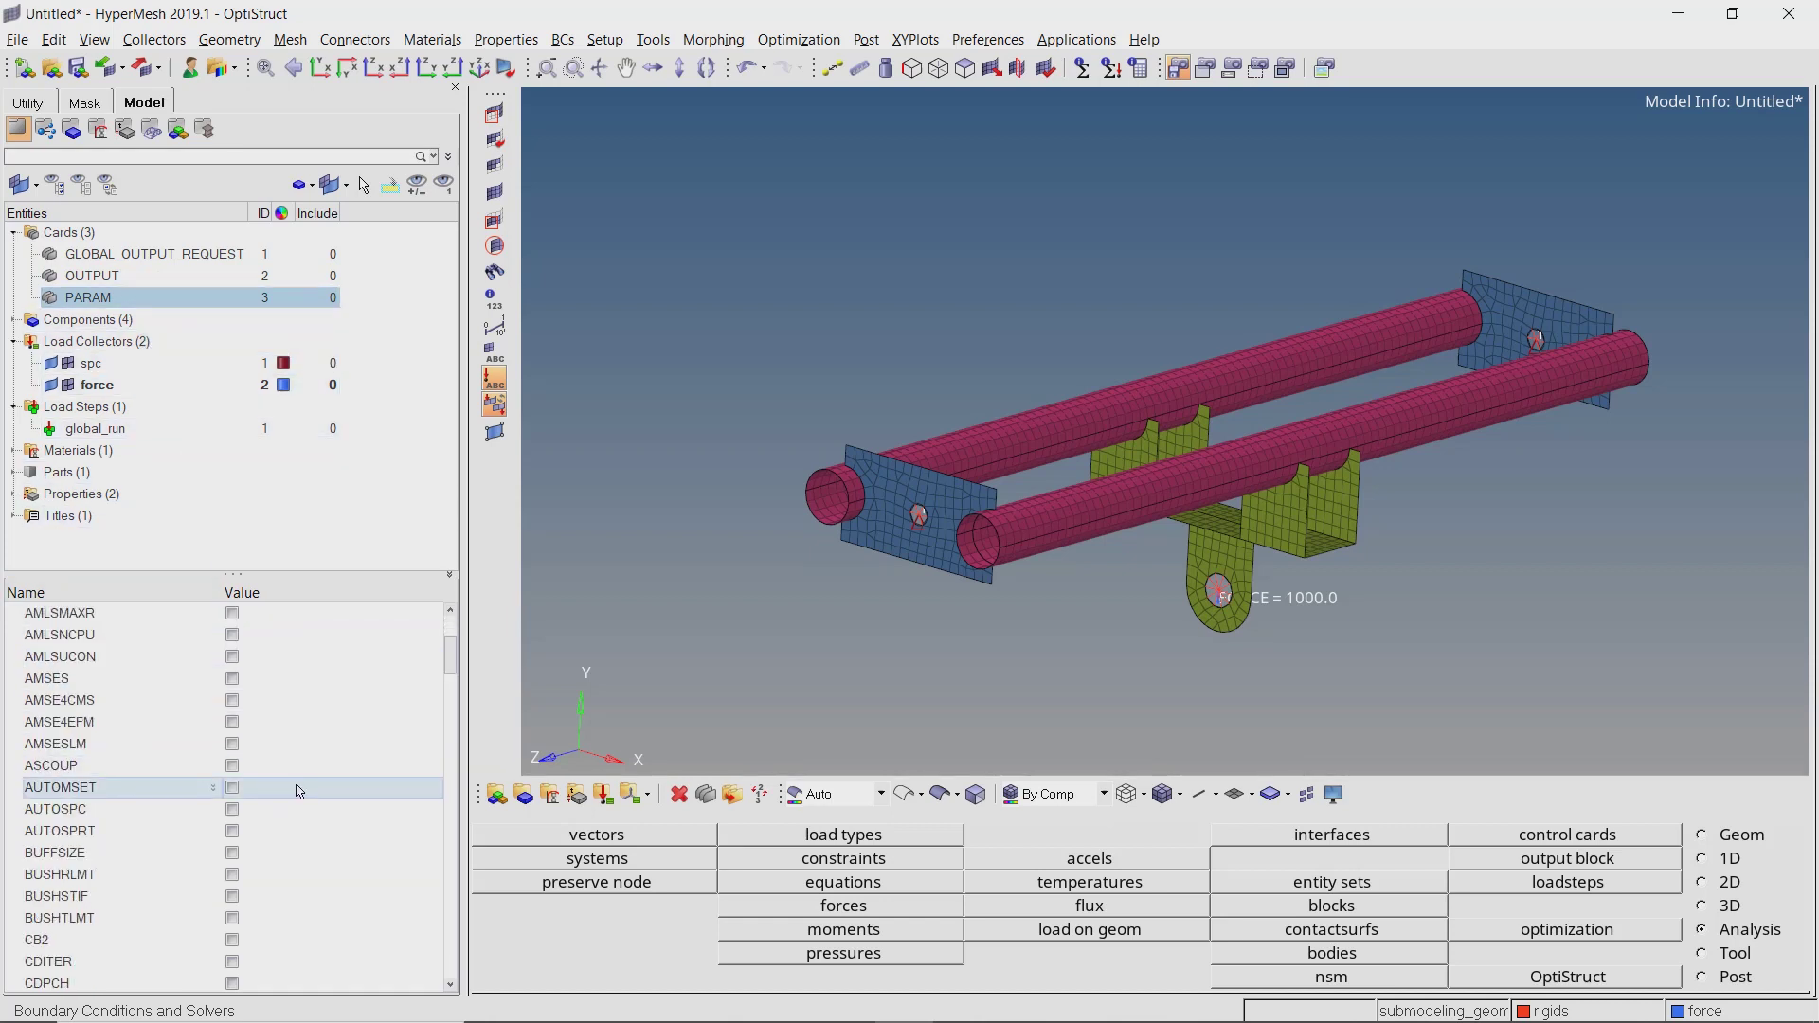
pyautogui.click(232, 809)
pyautogui.click(288, 854)
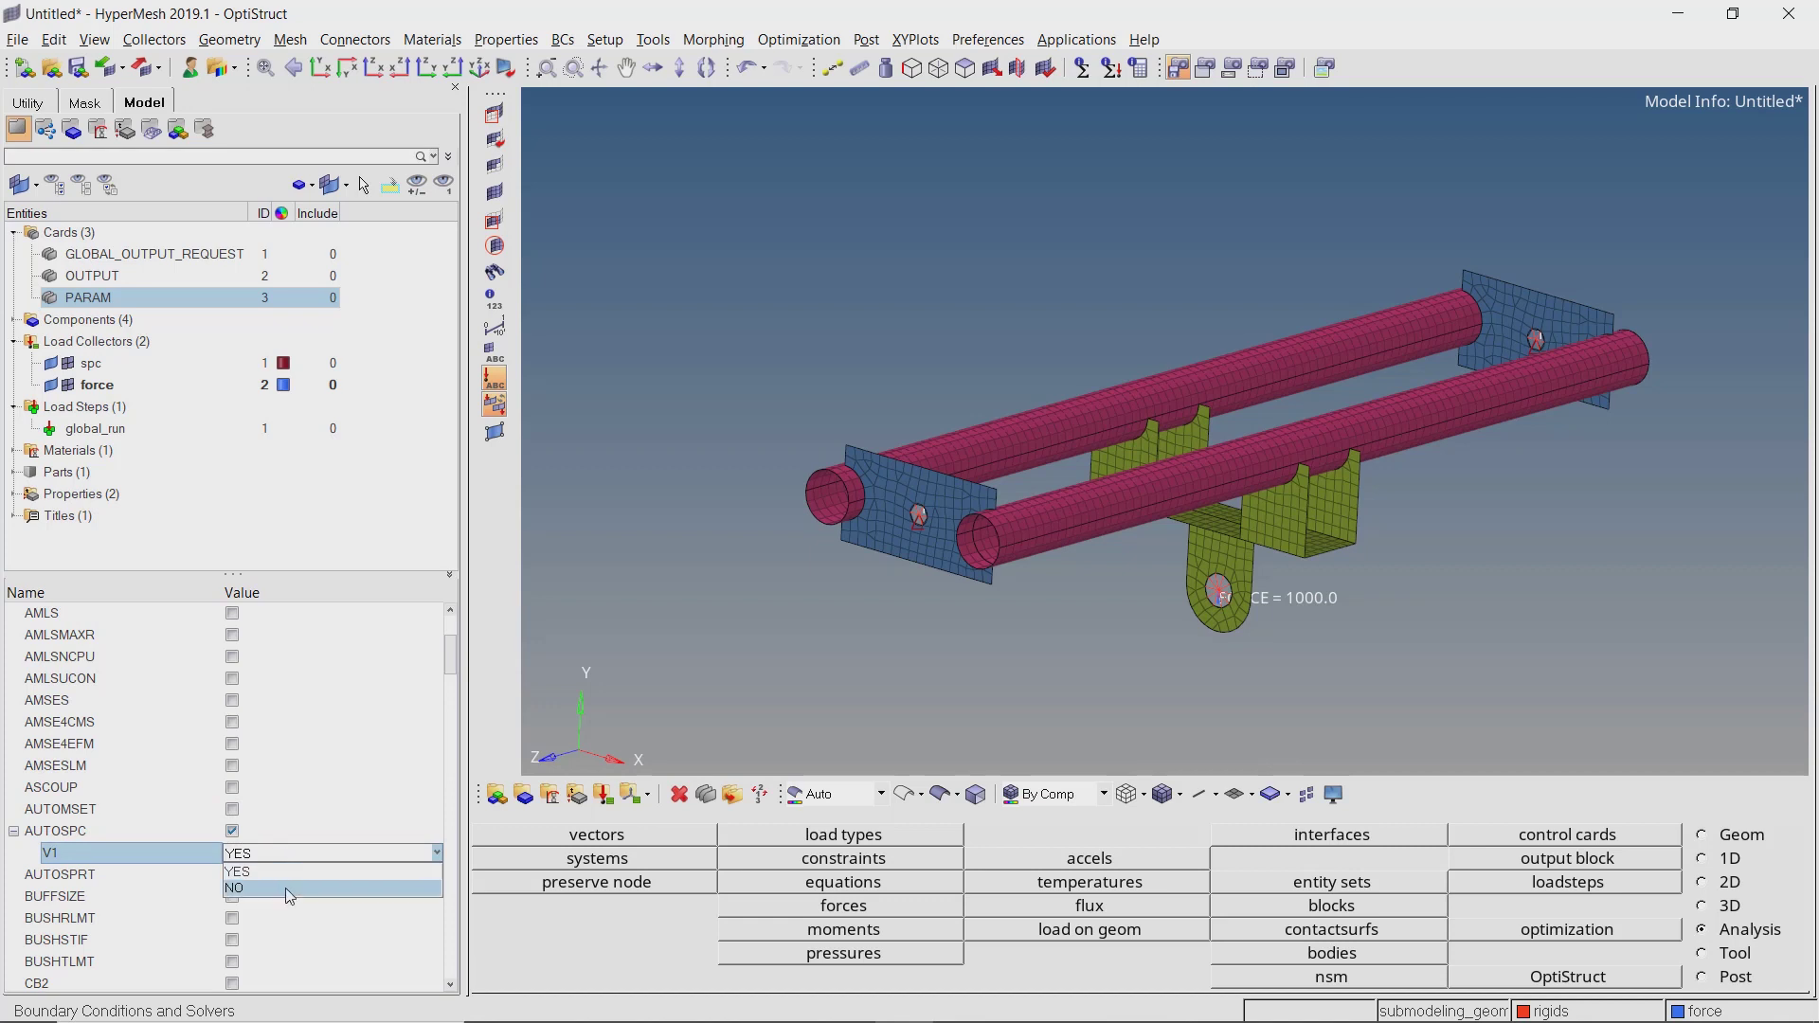
# Enable INREL in the PARAM card and set INREL_V1 to -2.
pyautogui.scroll(-4, 287, 890)
pyautogui.scroll(-10, 288, 894)
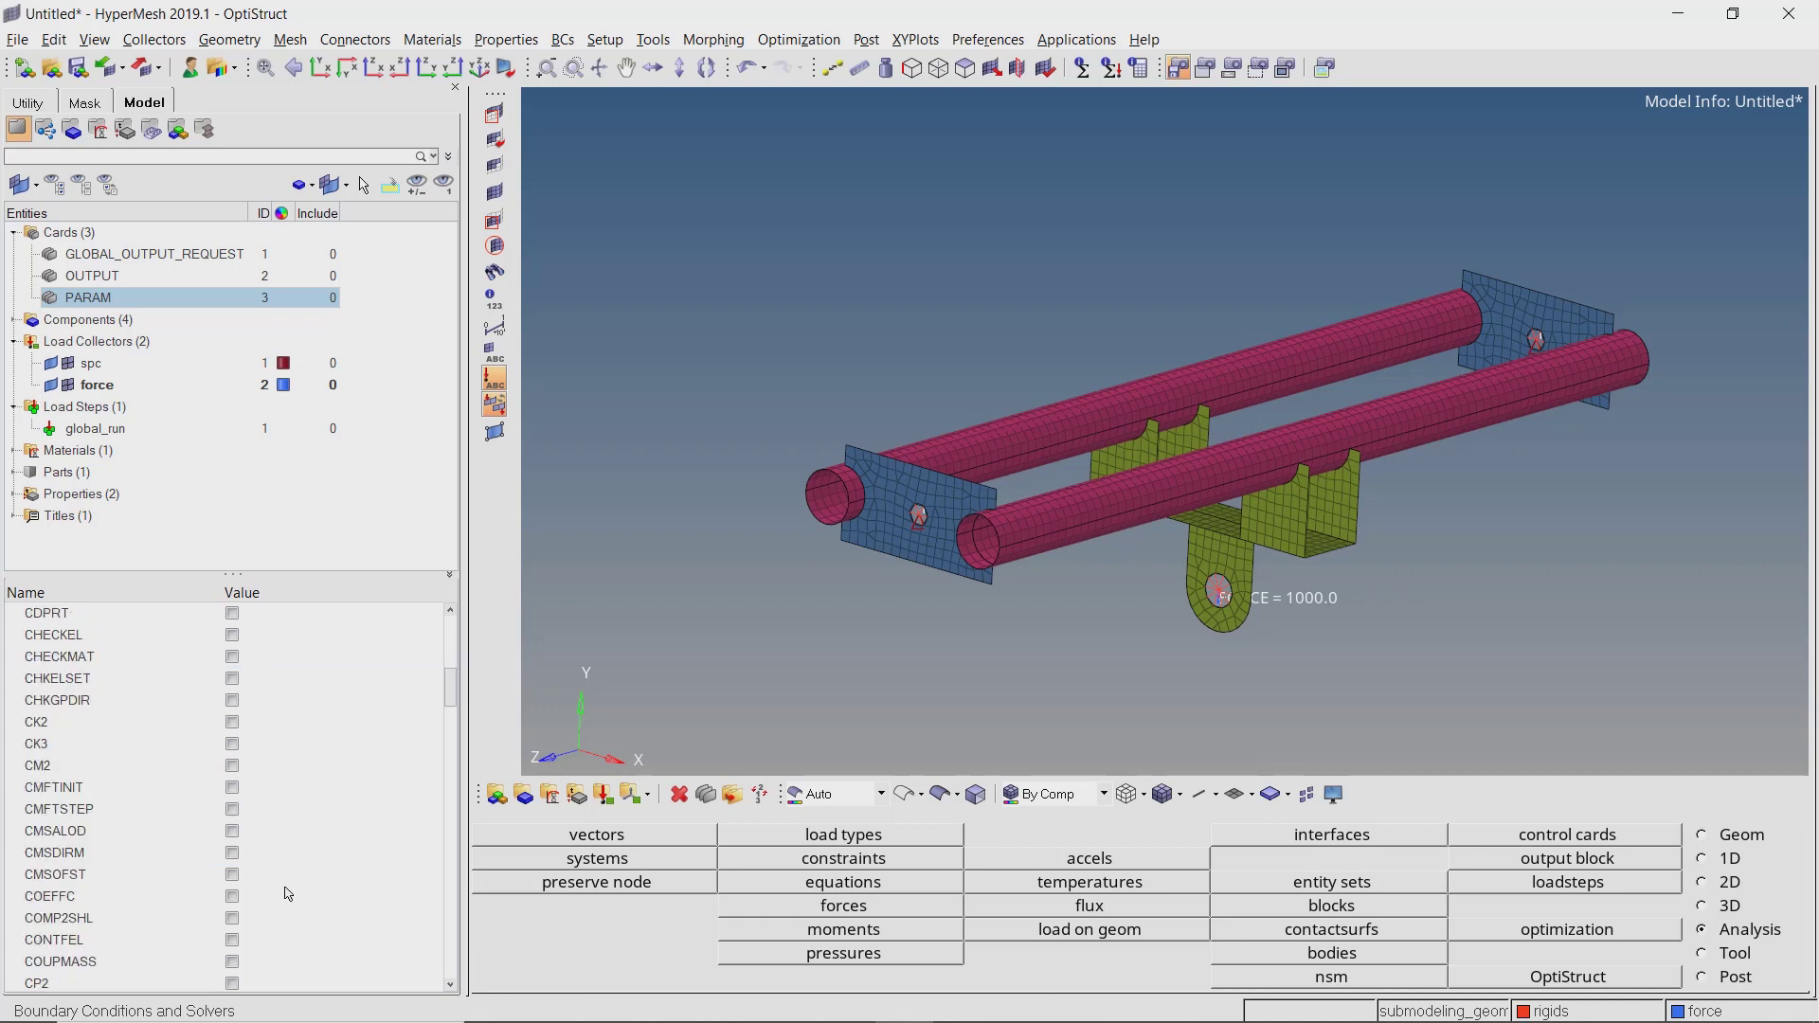
pyautogui.scroll(-9, 288, 894)
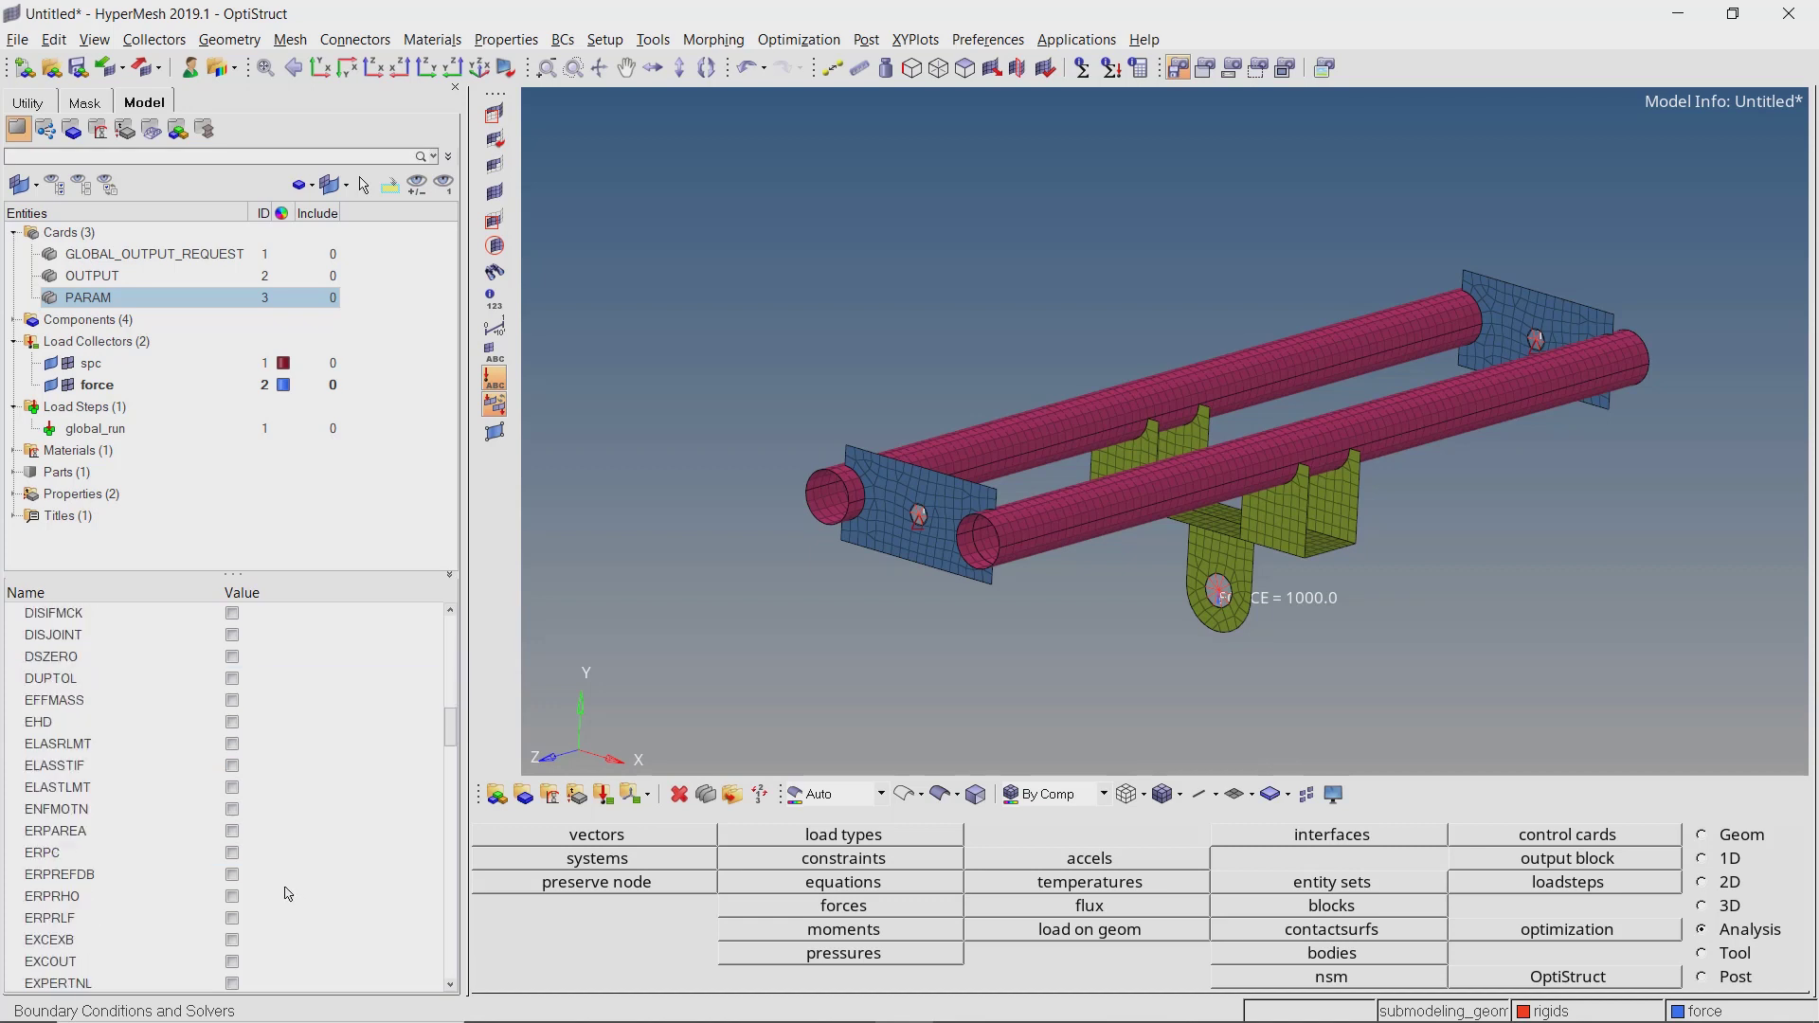
pyautogui.scroll(-7, 288, 894)
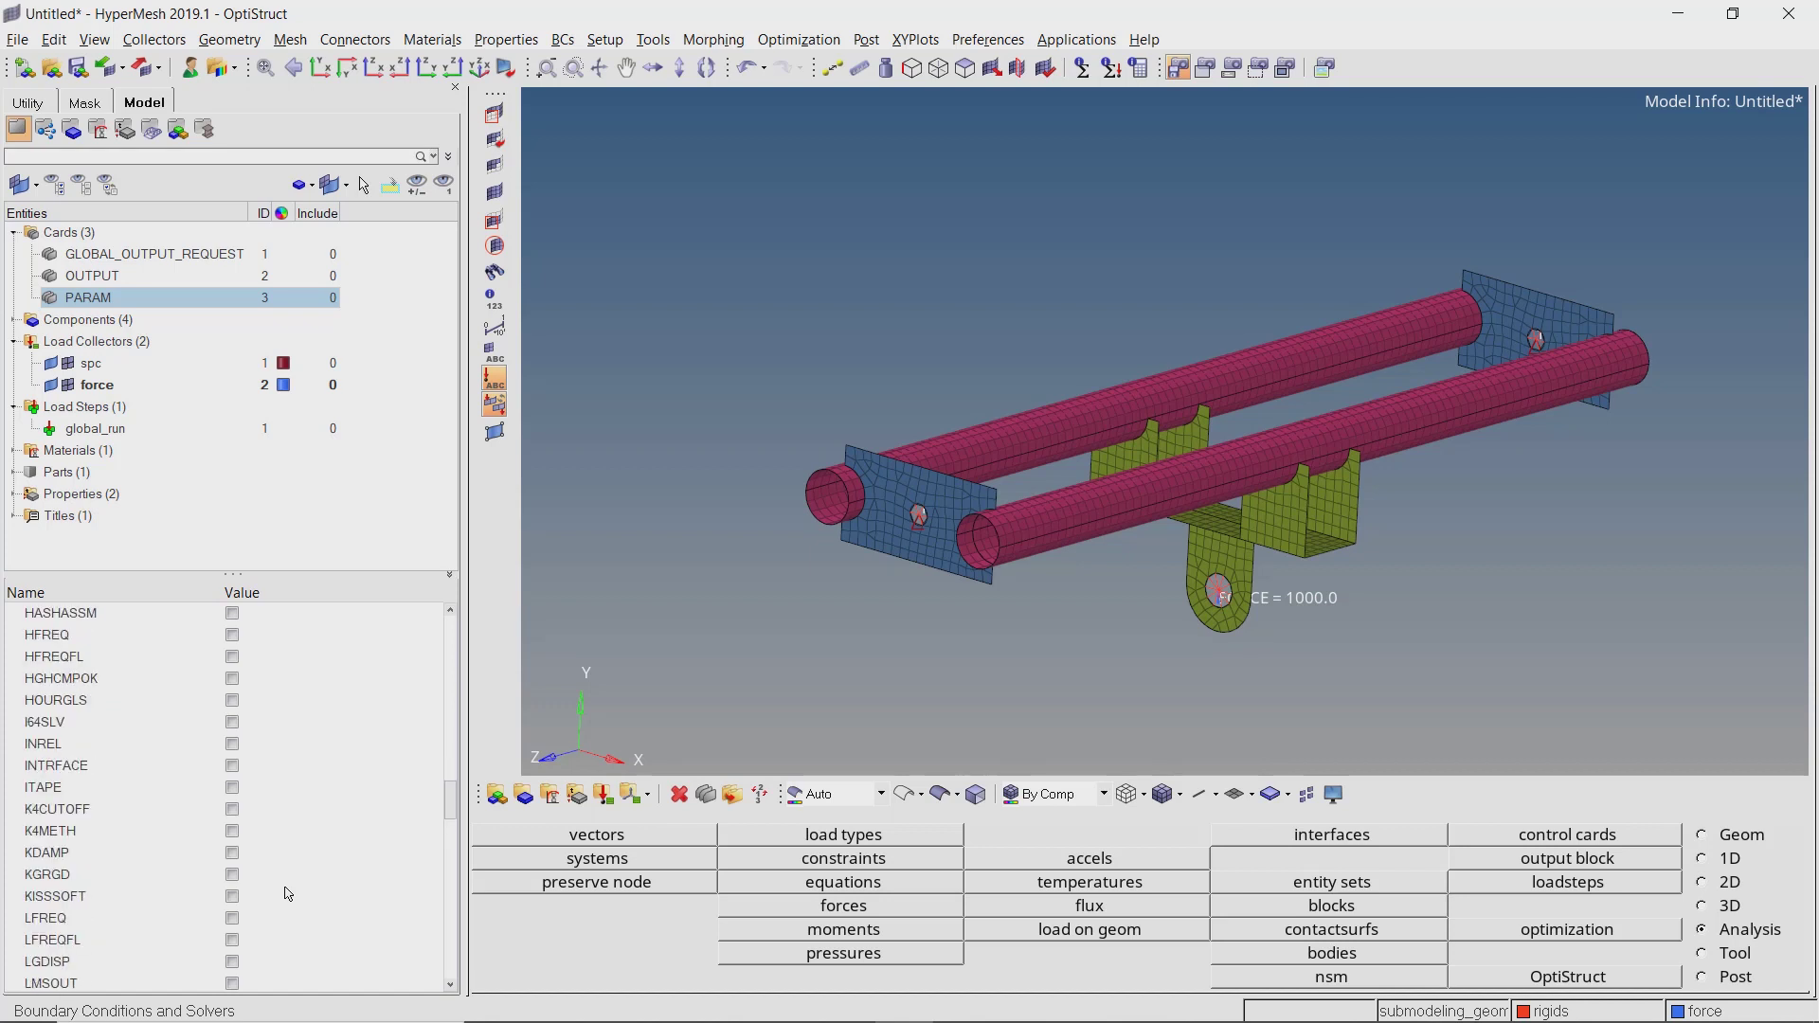
pyautogui.scroll(-2, 288, 894)
pyautogui.click(232, 656)
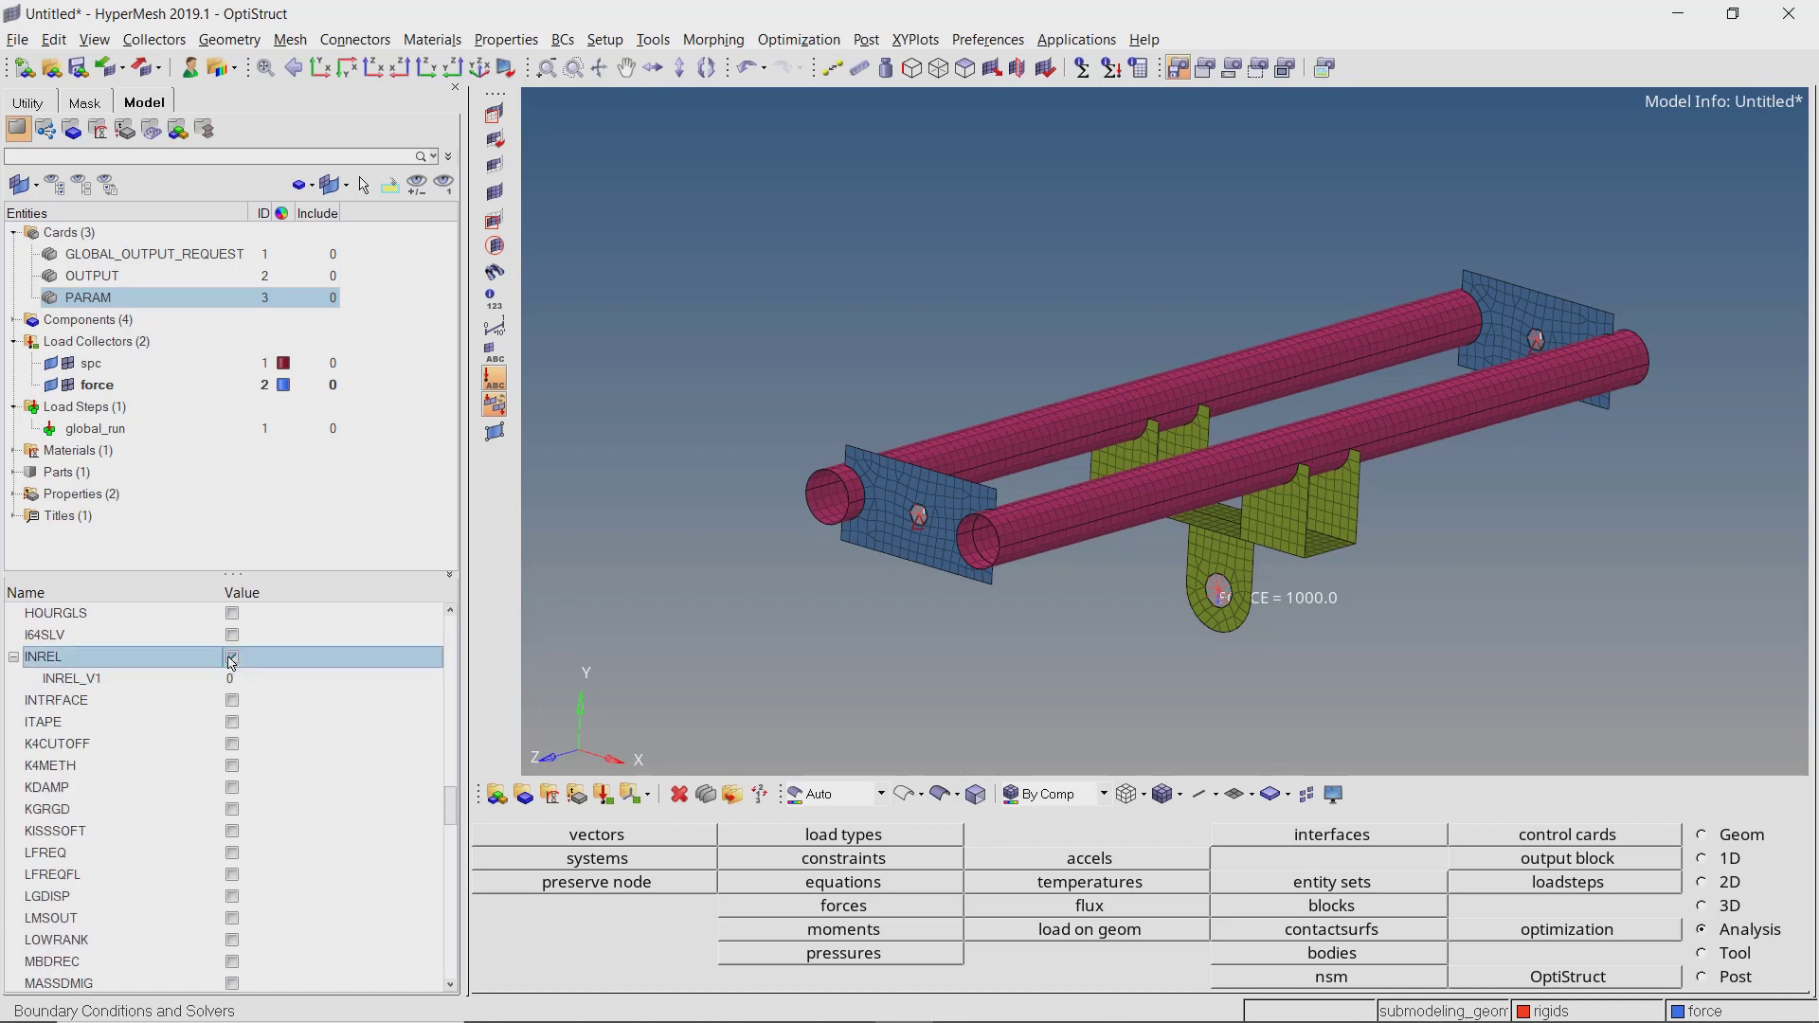
pyautogui.click(263, 680)
pyautogui.click(273, 729)
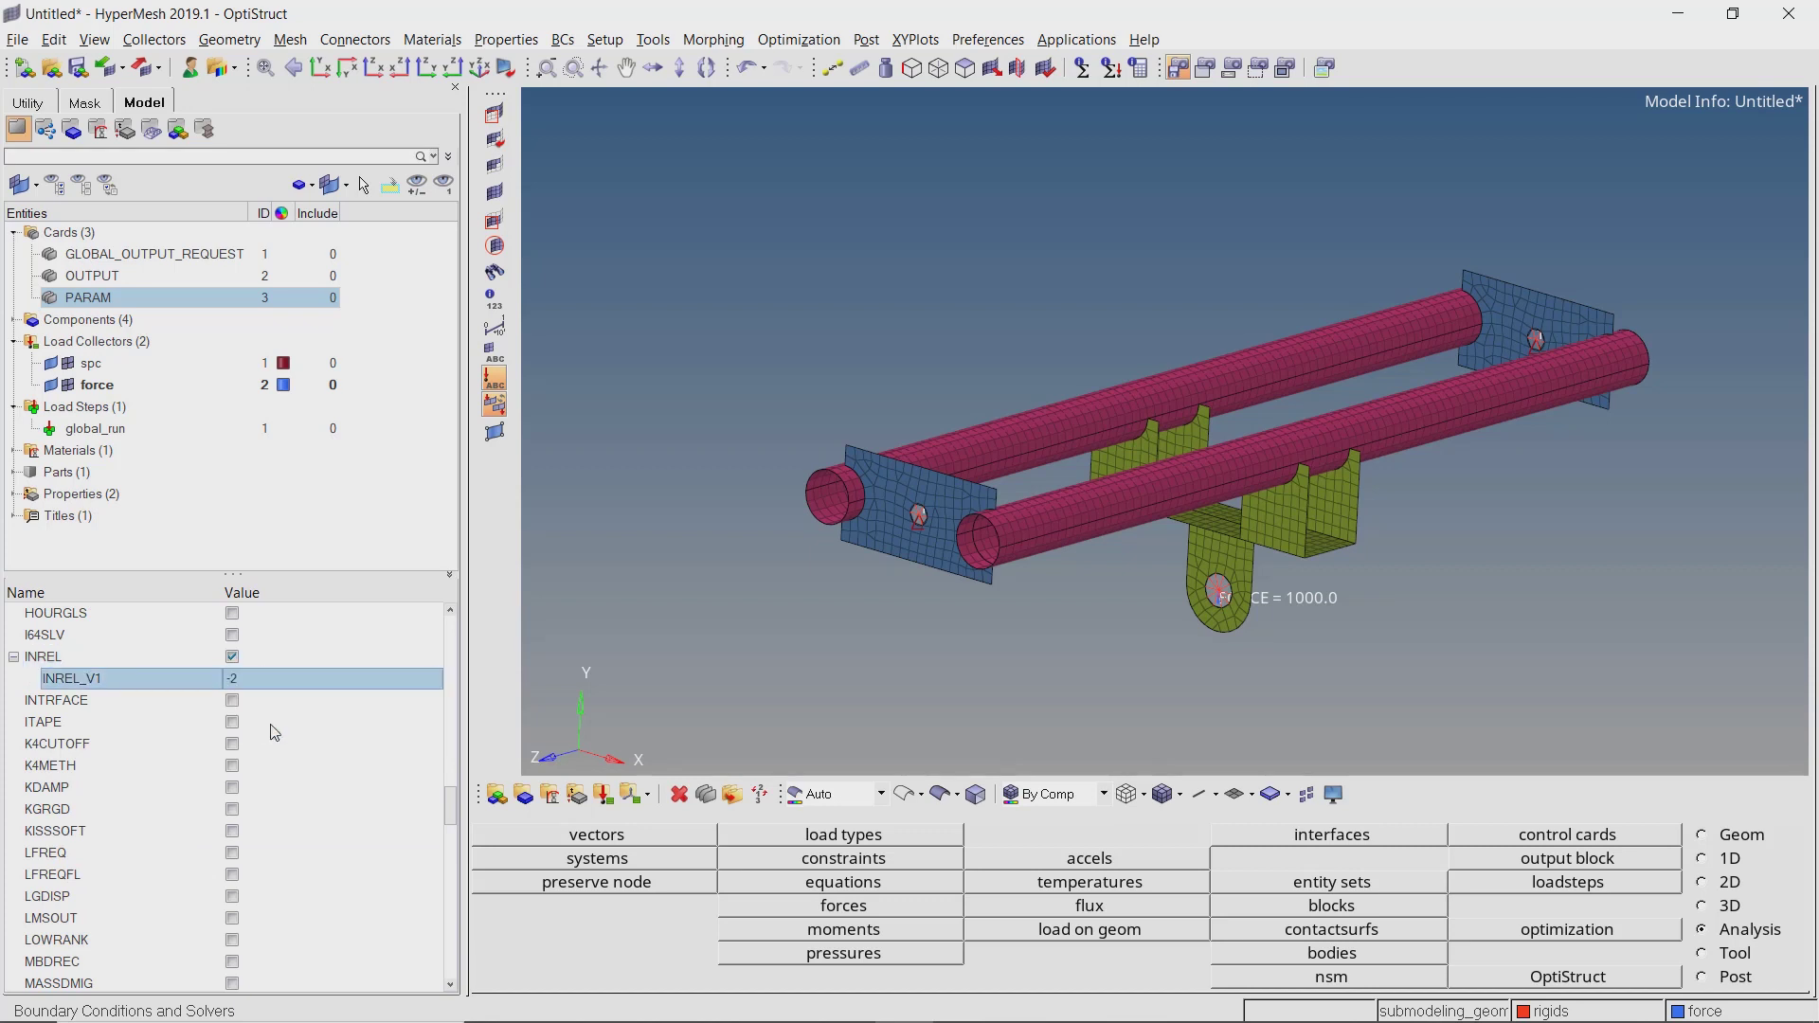
# Enable POST in the PARAM card and set POST_V1 to -1.
pyautogui.scroll(-4, 274, 732)
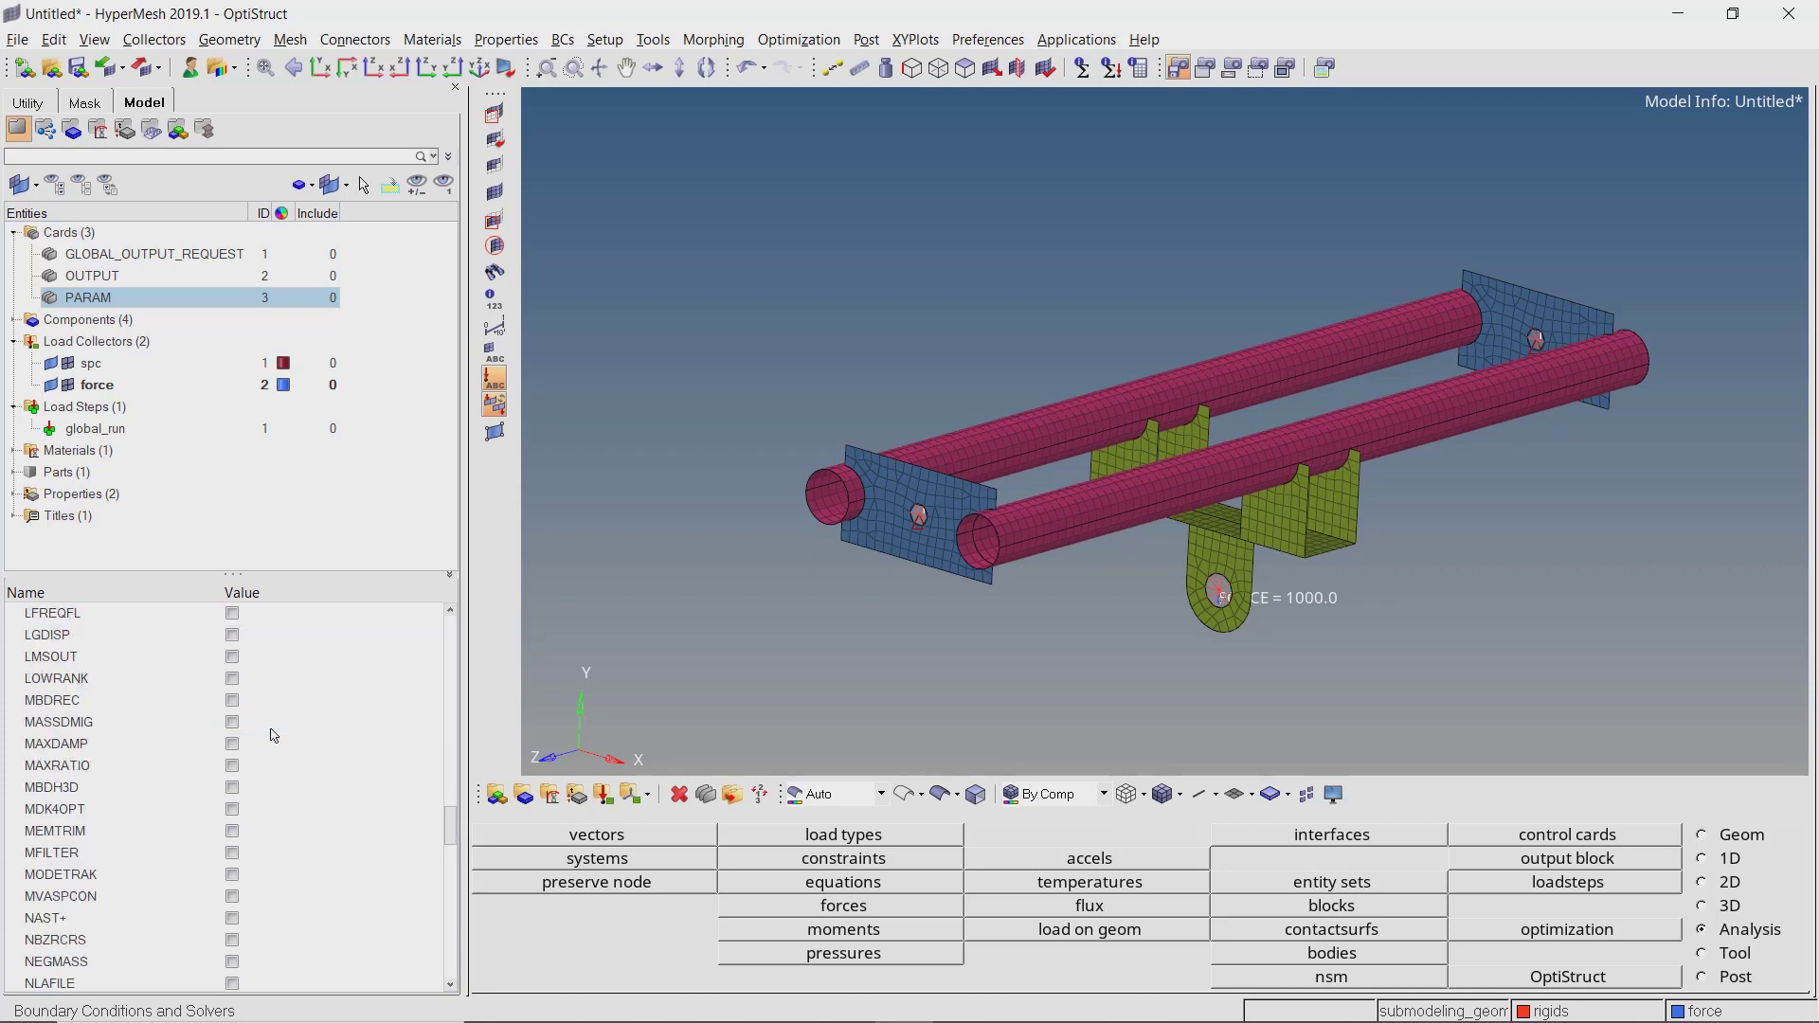
pyautogui.scroll(-7, 274, 736)
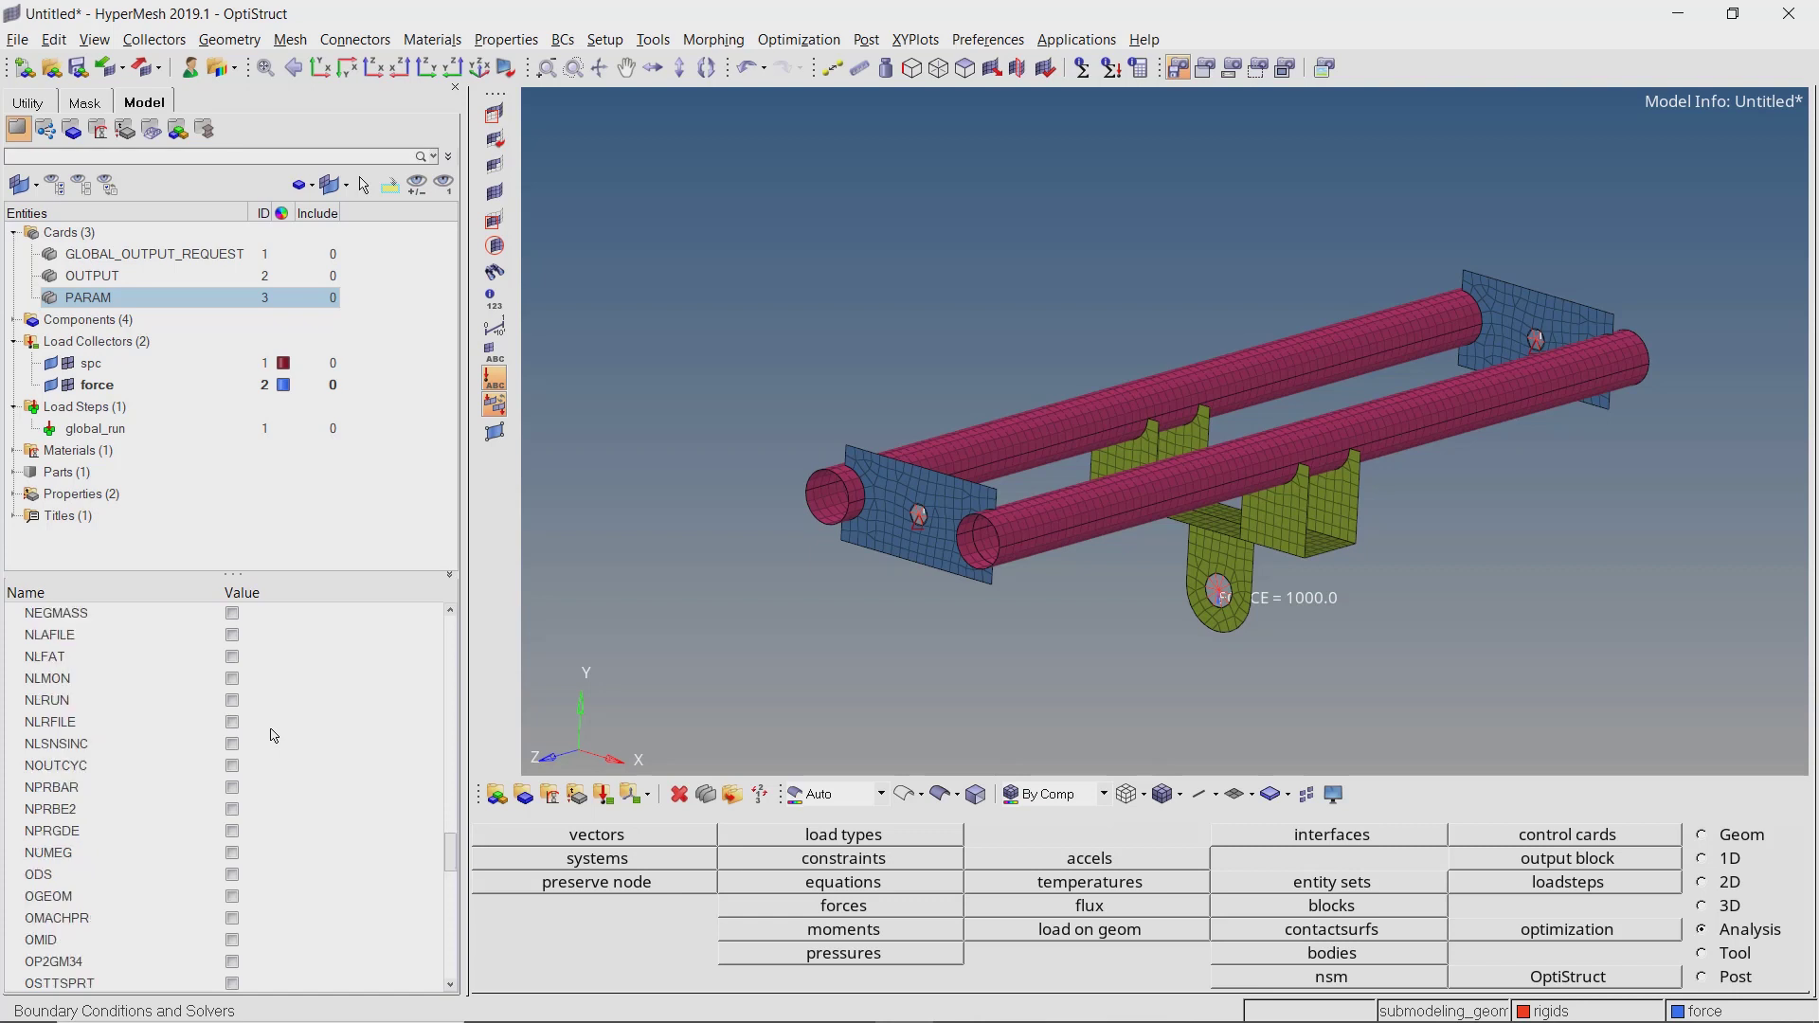
pyautogui.scroll(-3, 274, 736)
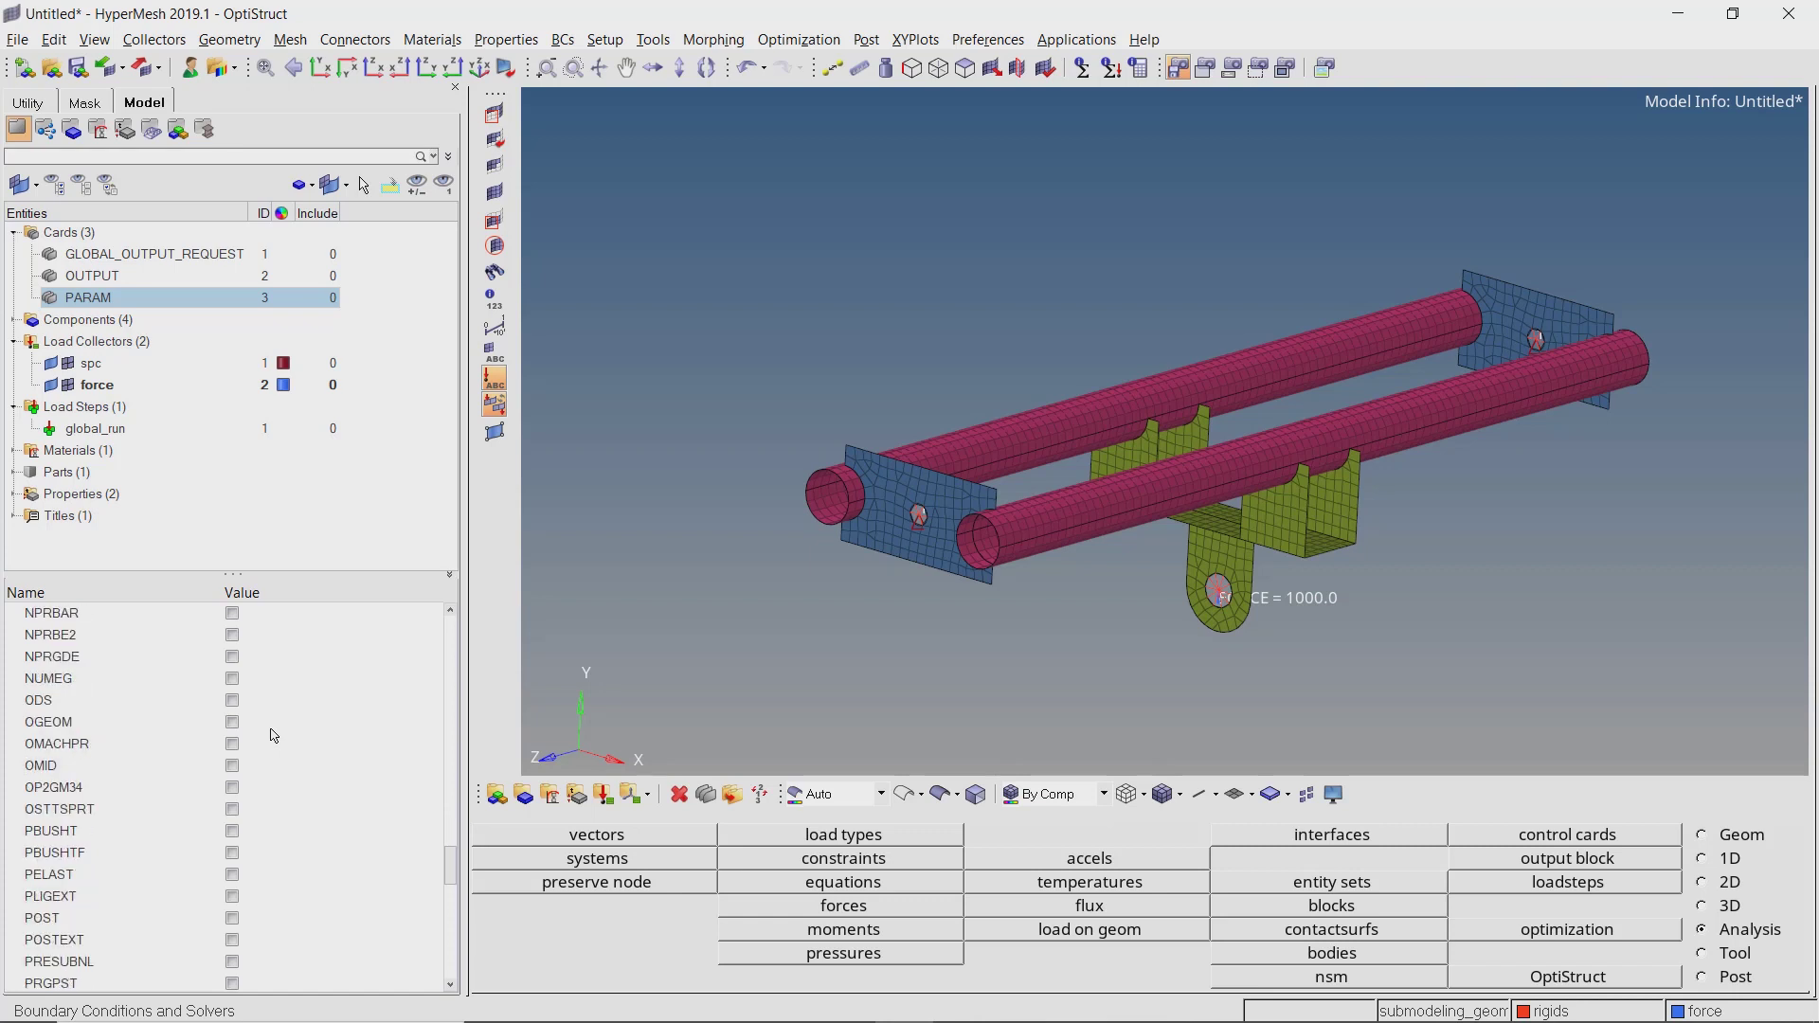
pyautogui.click(233, 831)
pyautogui.click(244, 853)
pyautogui.click(266, 894)
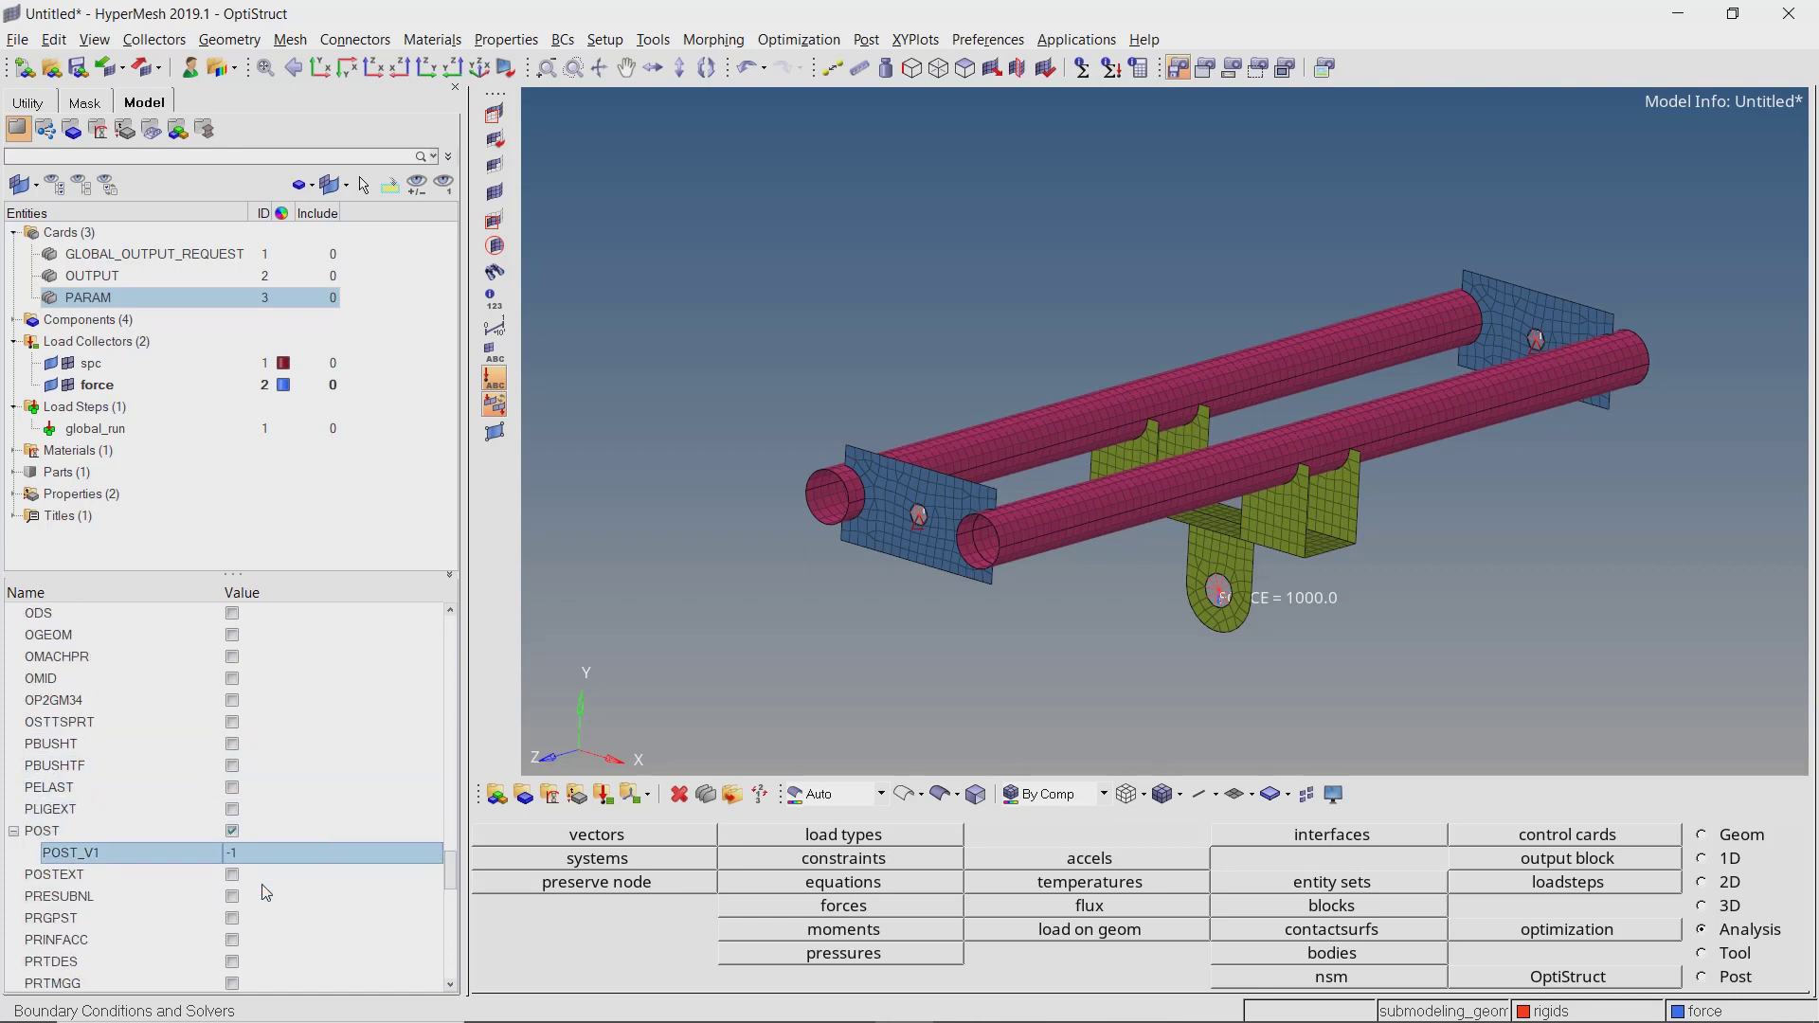
pyautogui.click(390, 519)
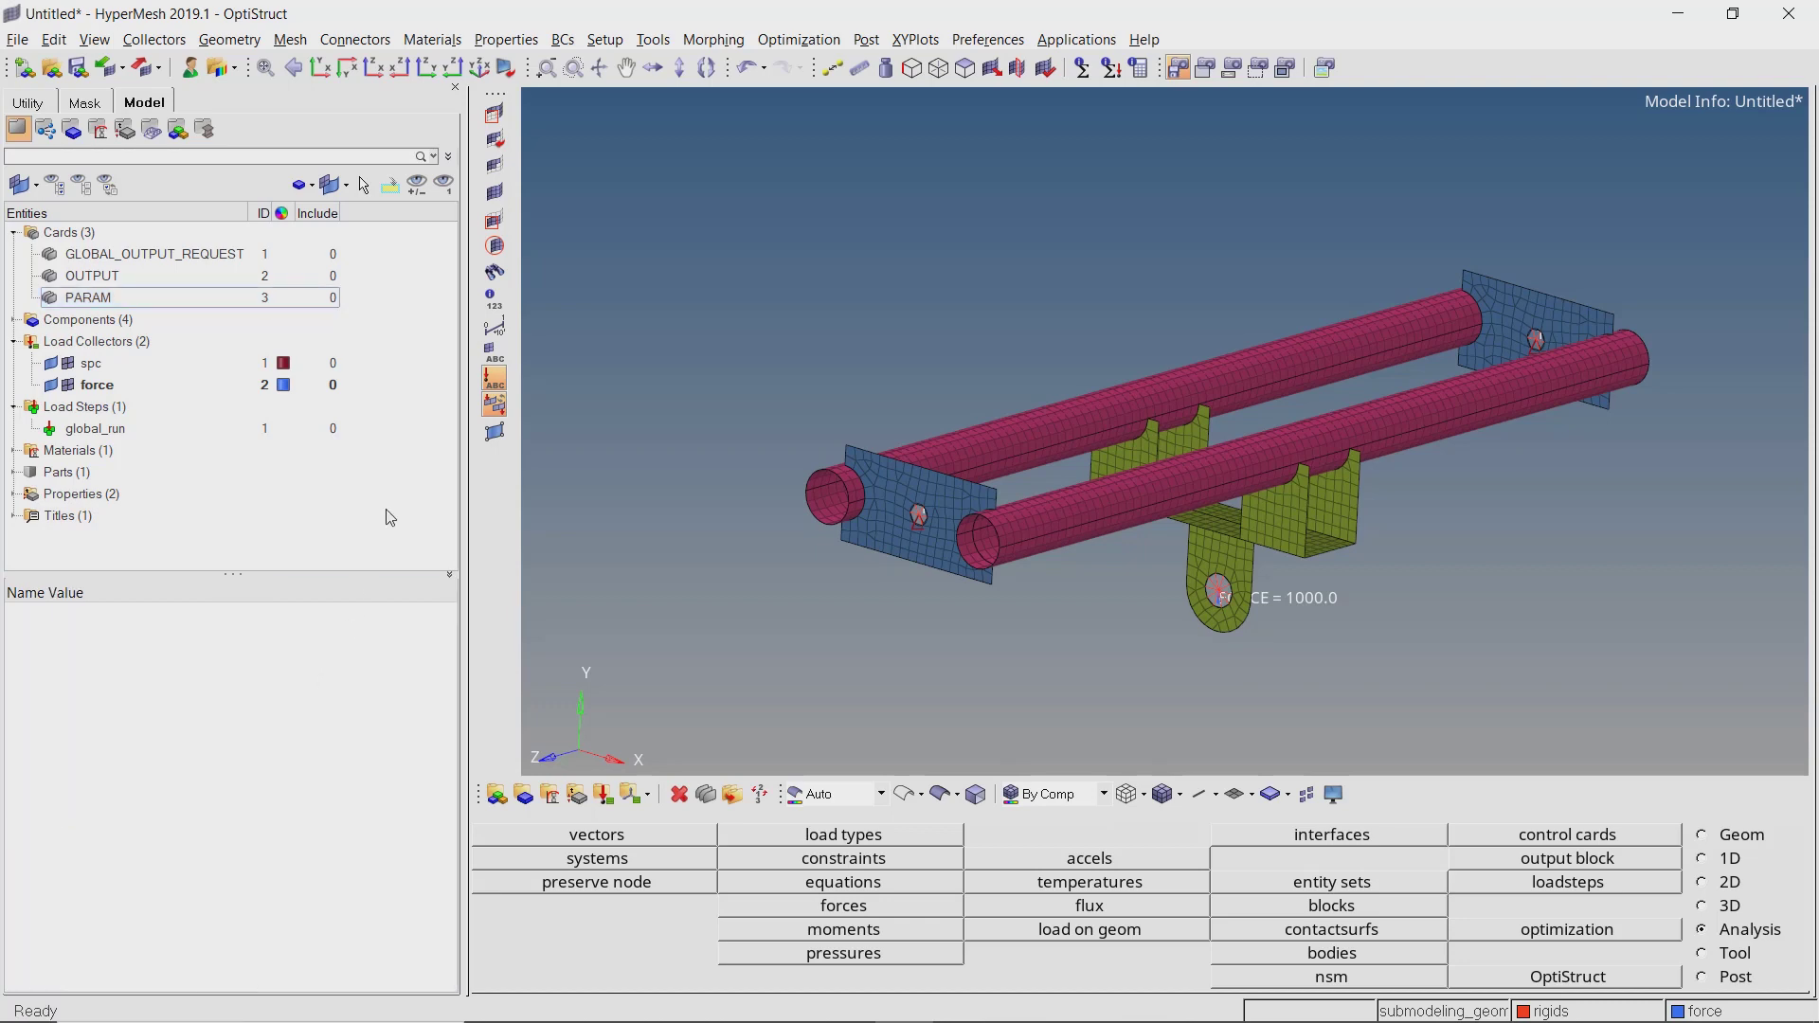
# Save the model as global_run in a new folder named global inside the Run folder.
pyautogui.click(17, 39)
pyautogui.click(44, 120)
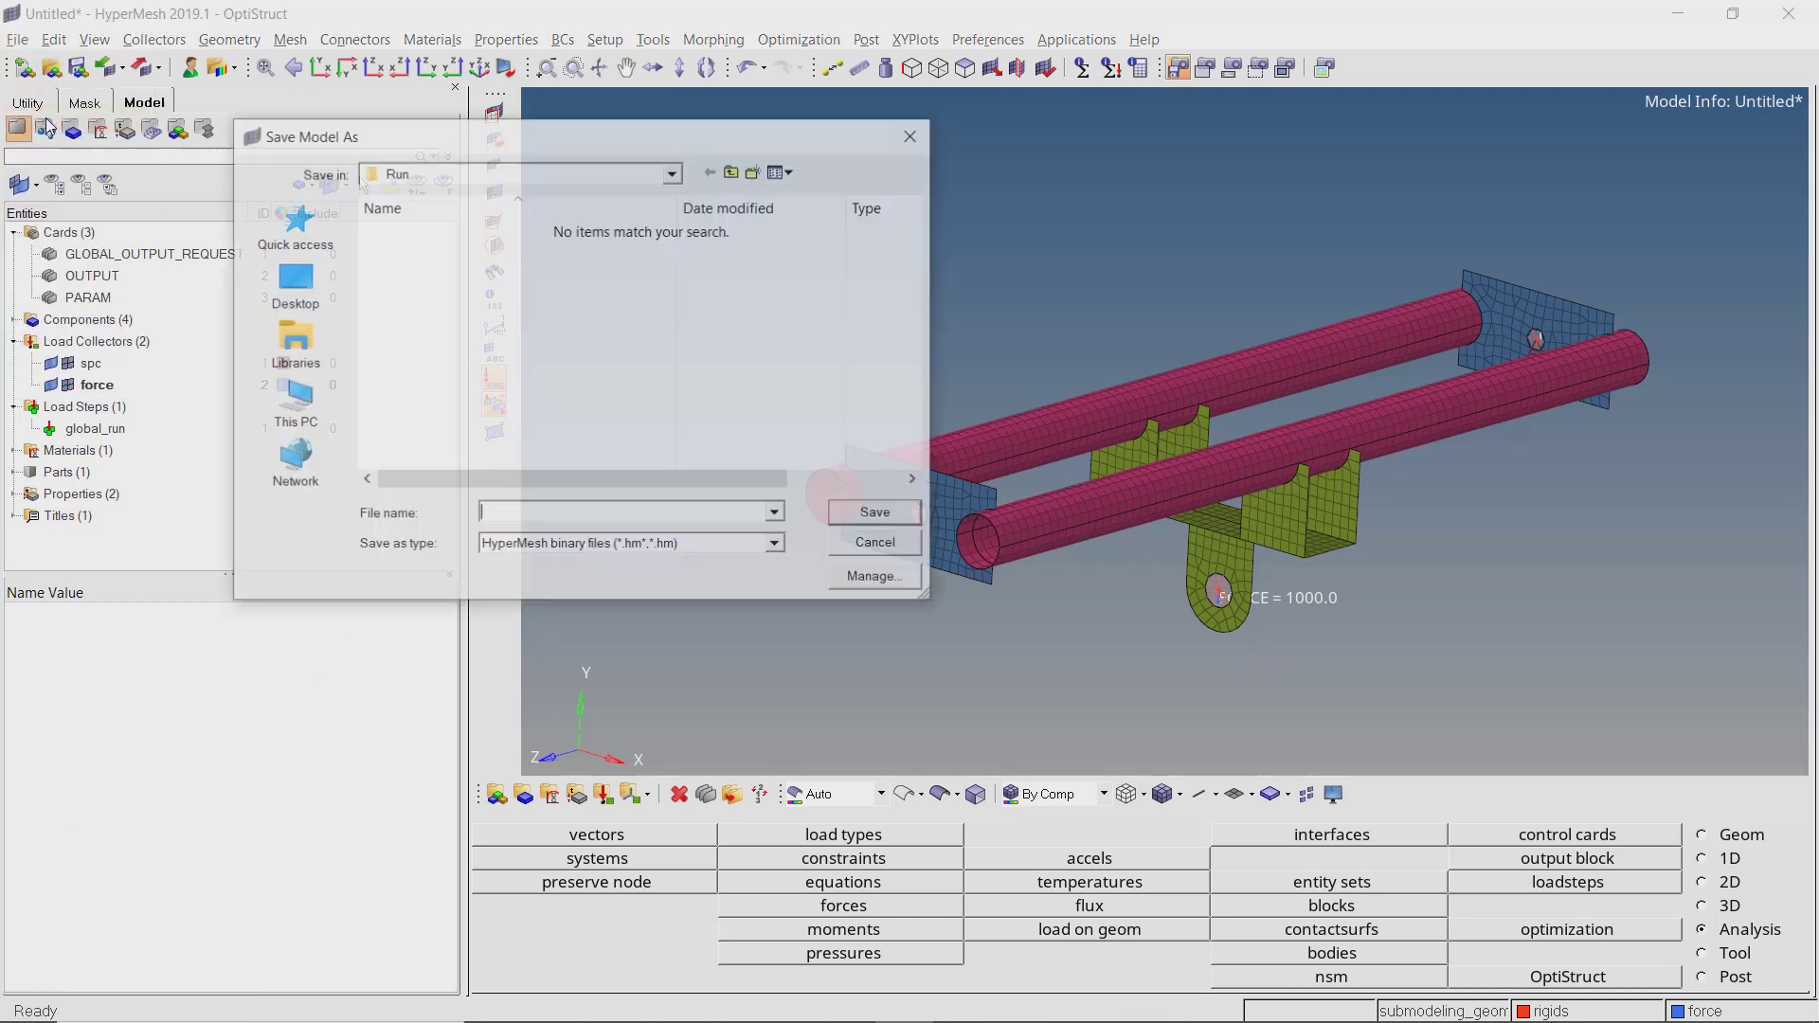
pyautogui.click(754, 171)
pyautogui.write('global')
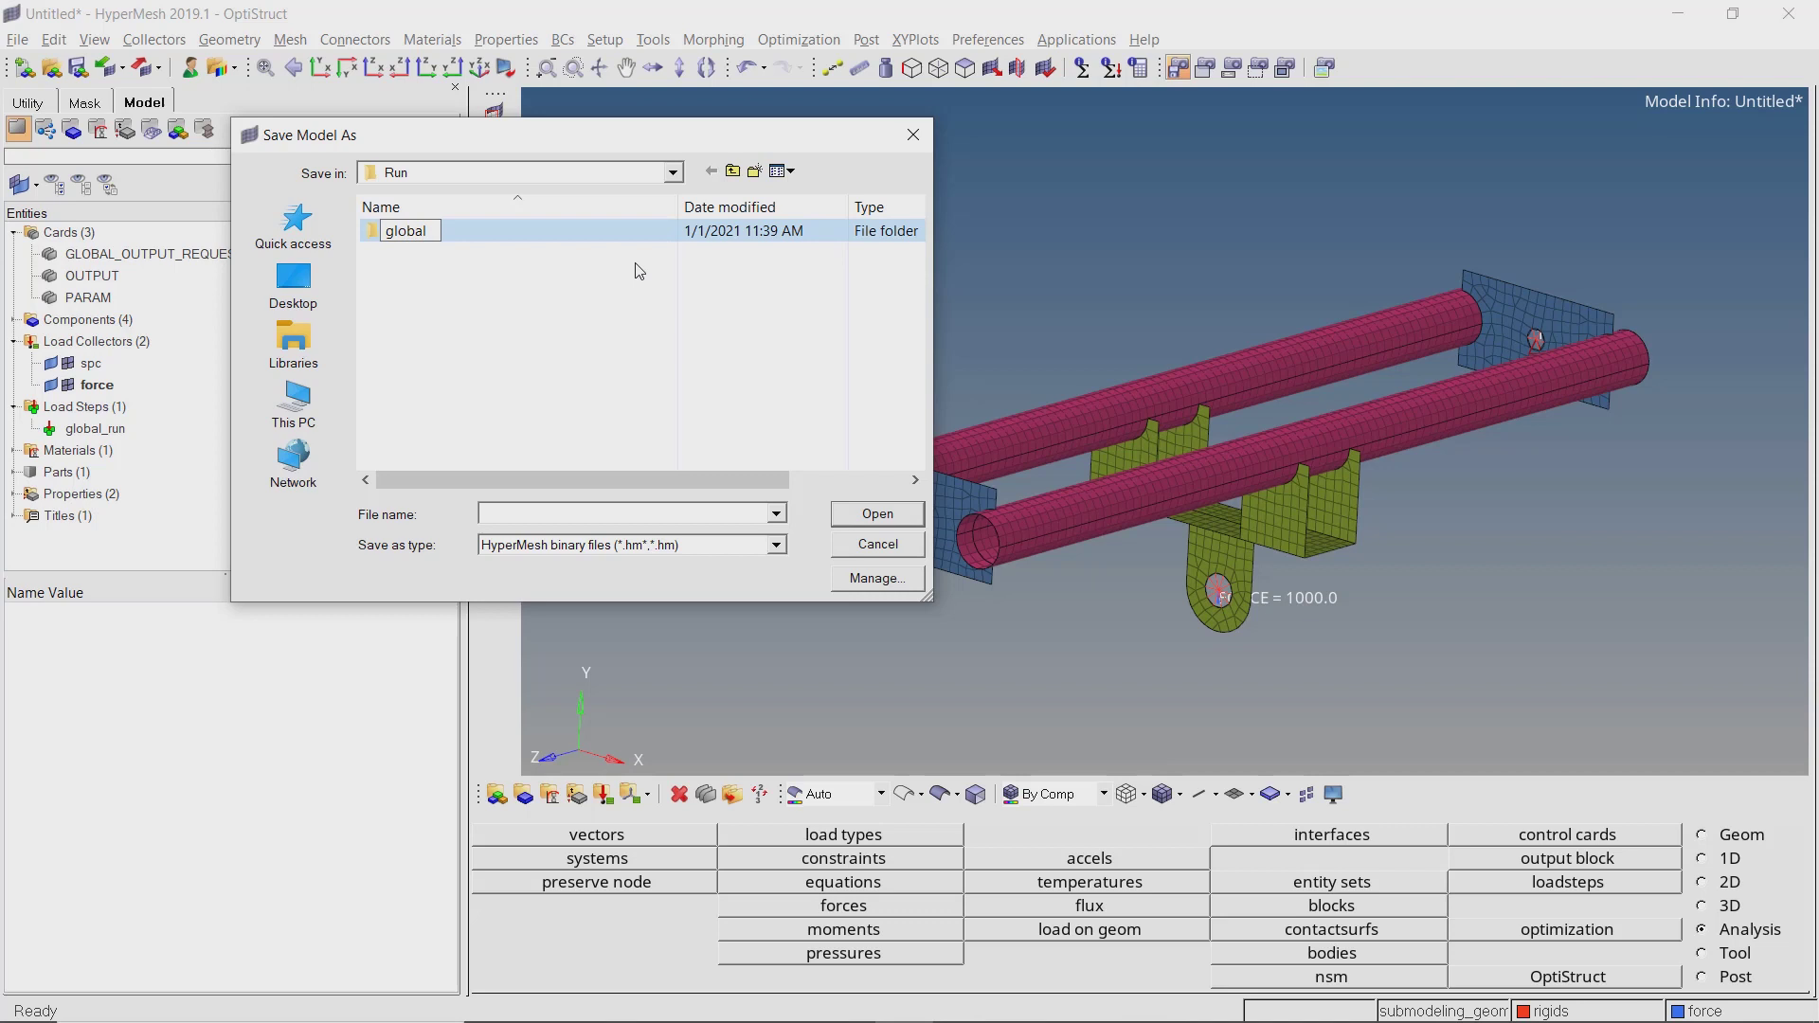
pyautogui.press('Return')
pyautogui.doubleClick(458, 236)
pyautogui.click(556, 513)
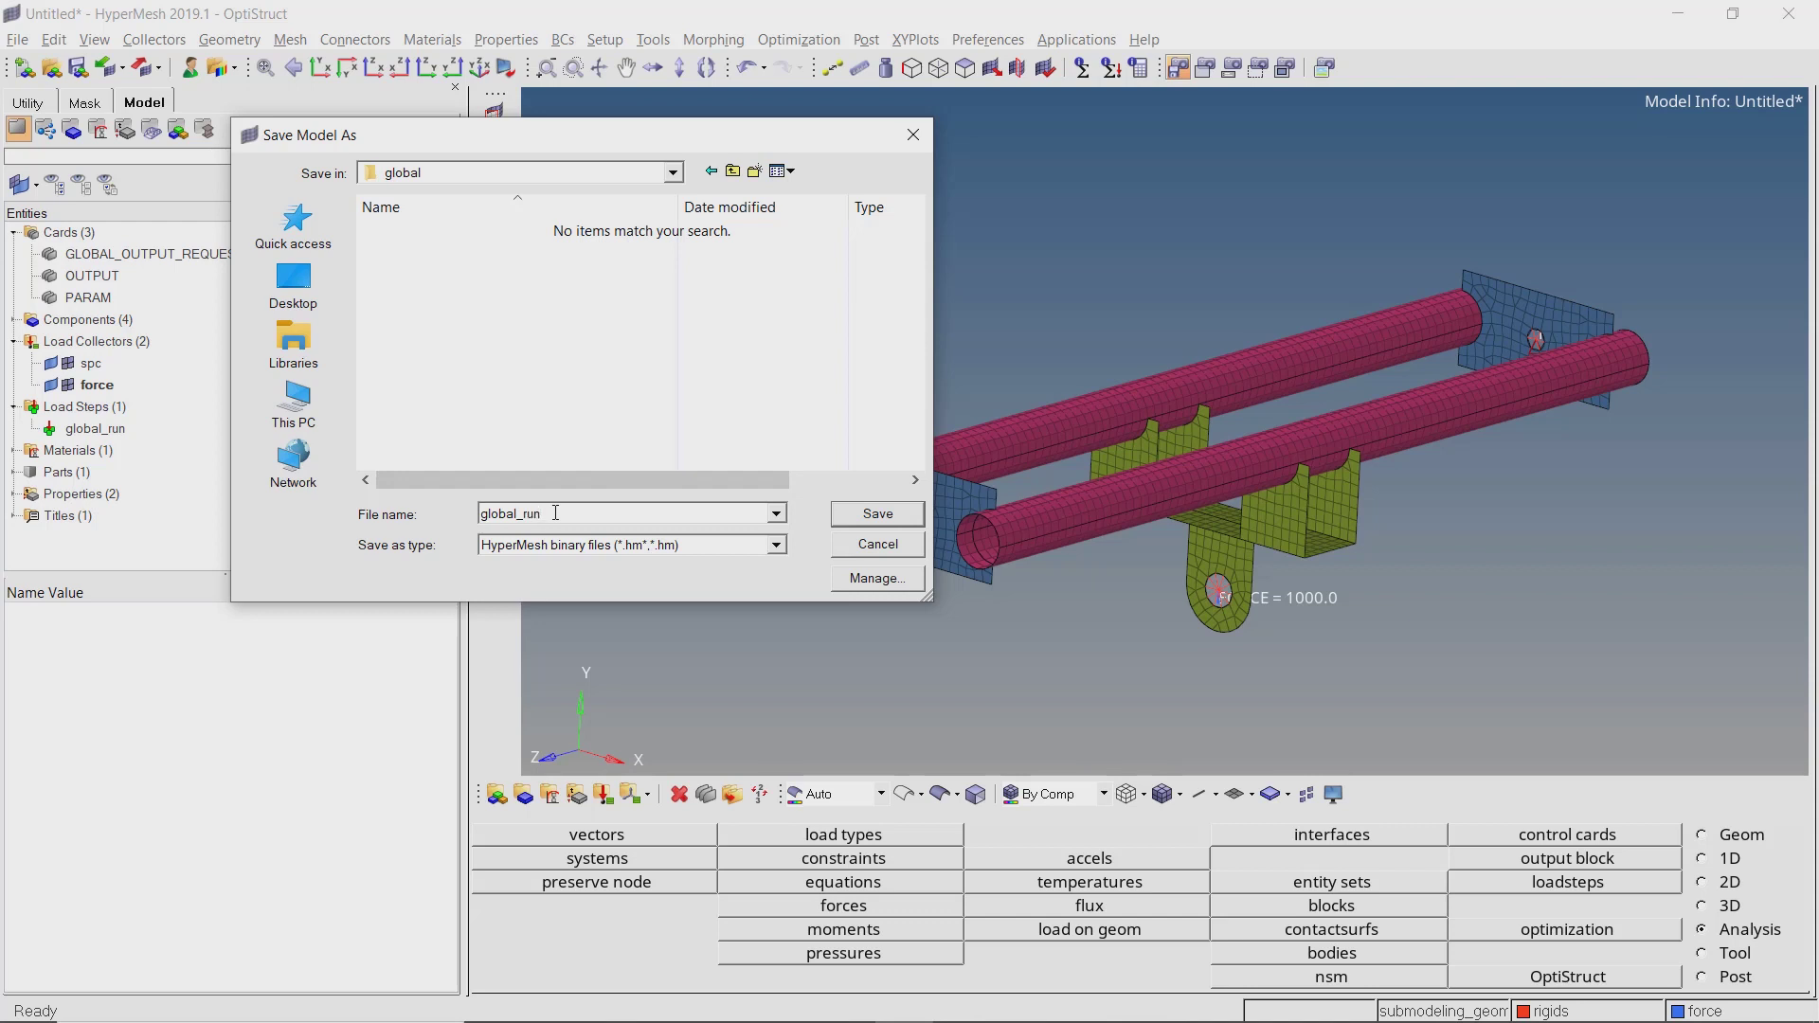
pyautogui.press('Return')
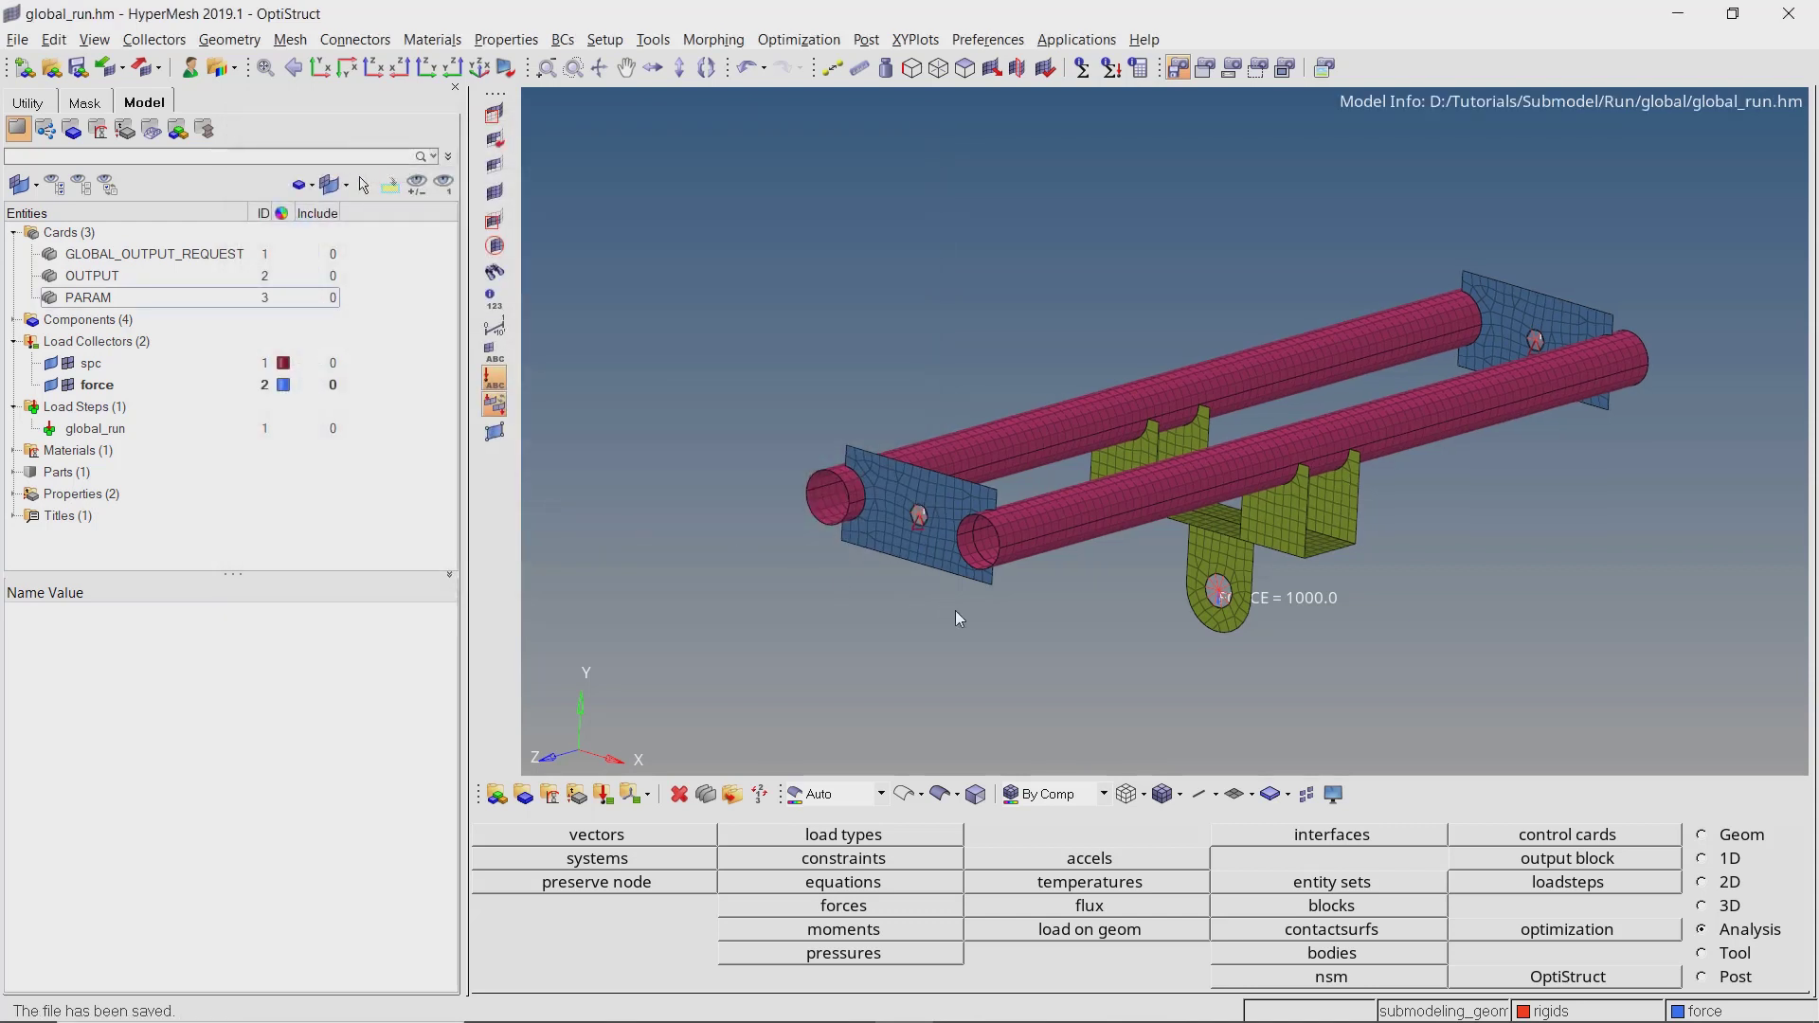
# Run the OptiStruct analysis of global_run.fem with export option all and run option analysis, and close the solver window.
pyautogui.click(1563, 979)
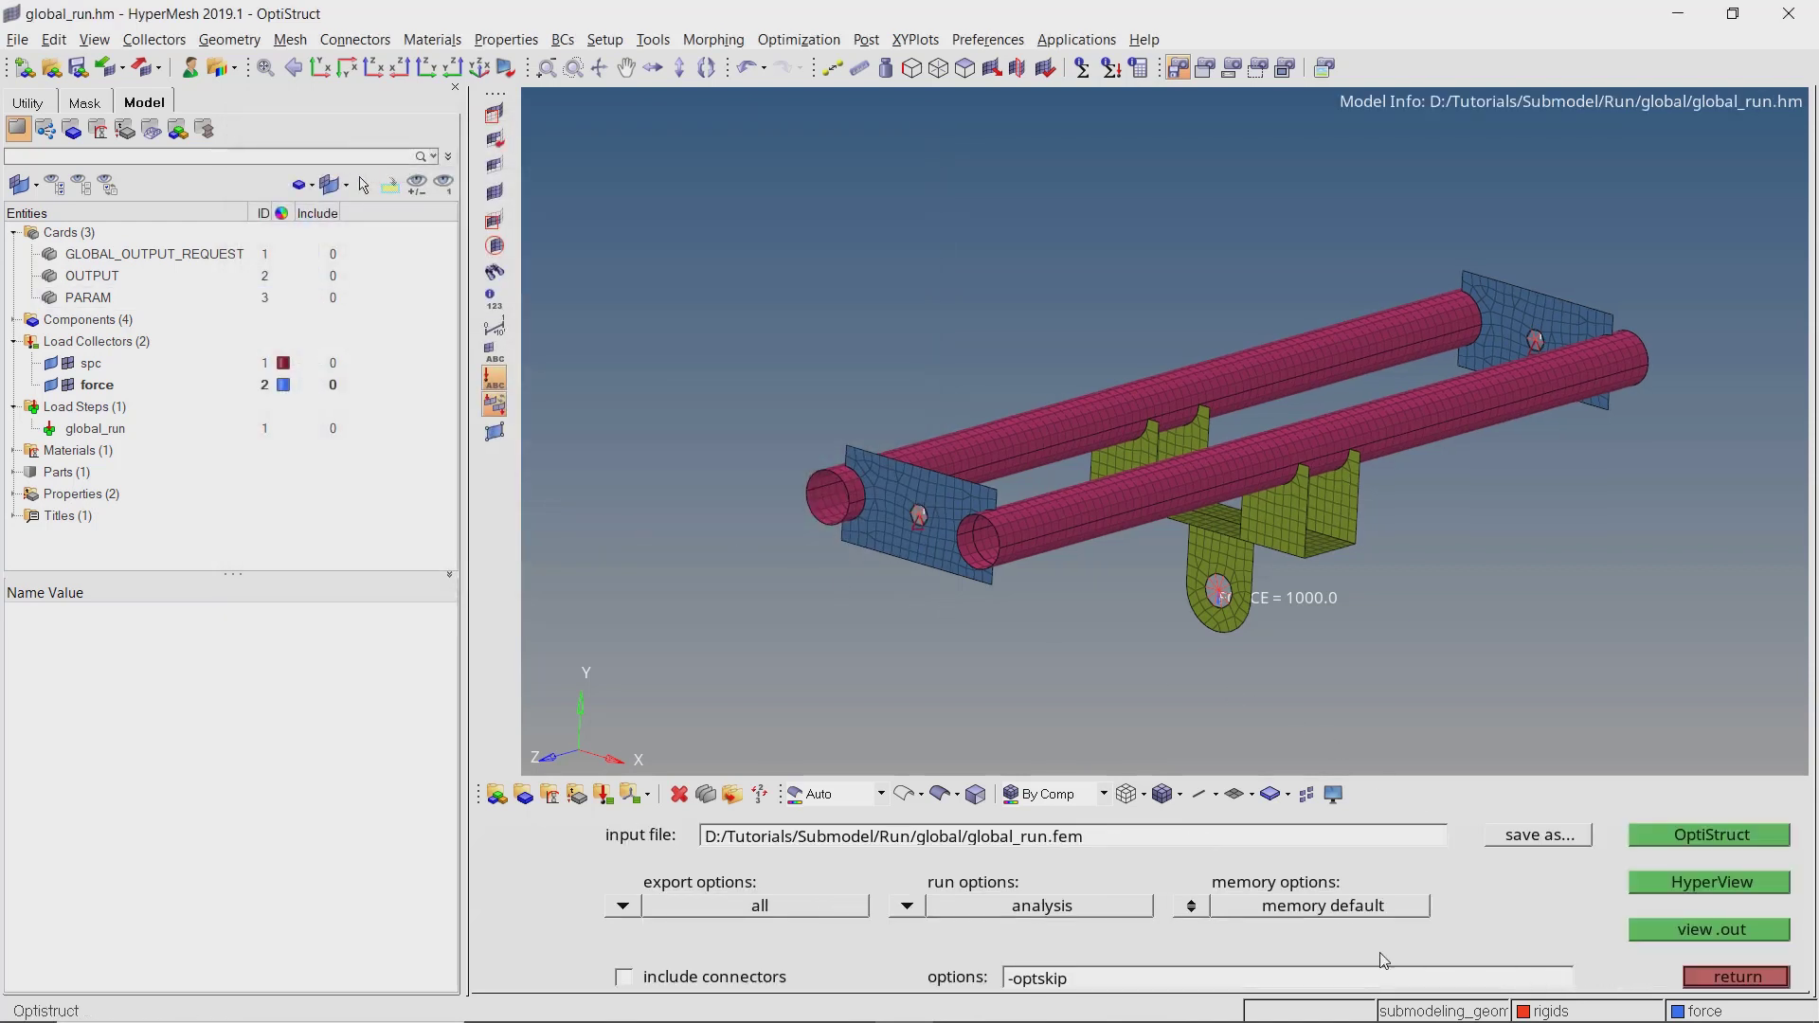
pyautogui.click(625, 907)
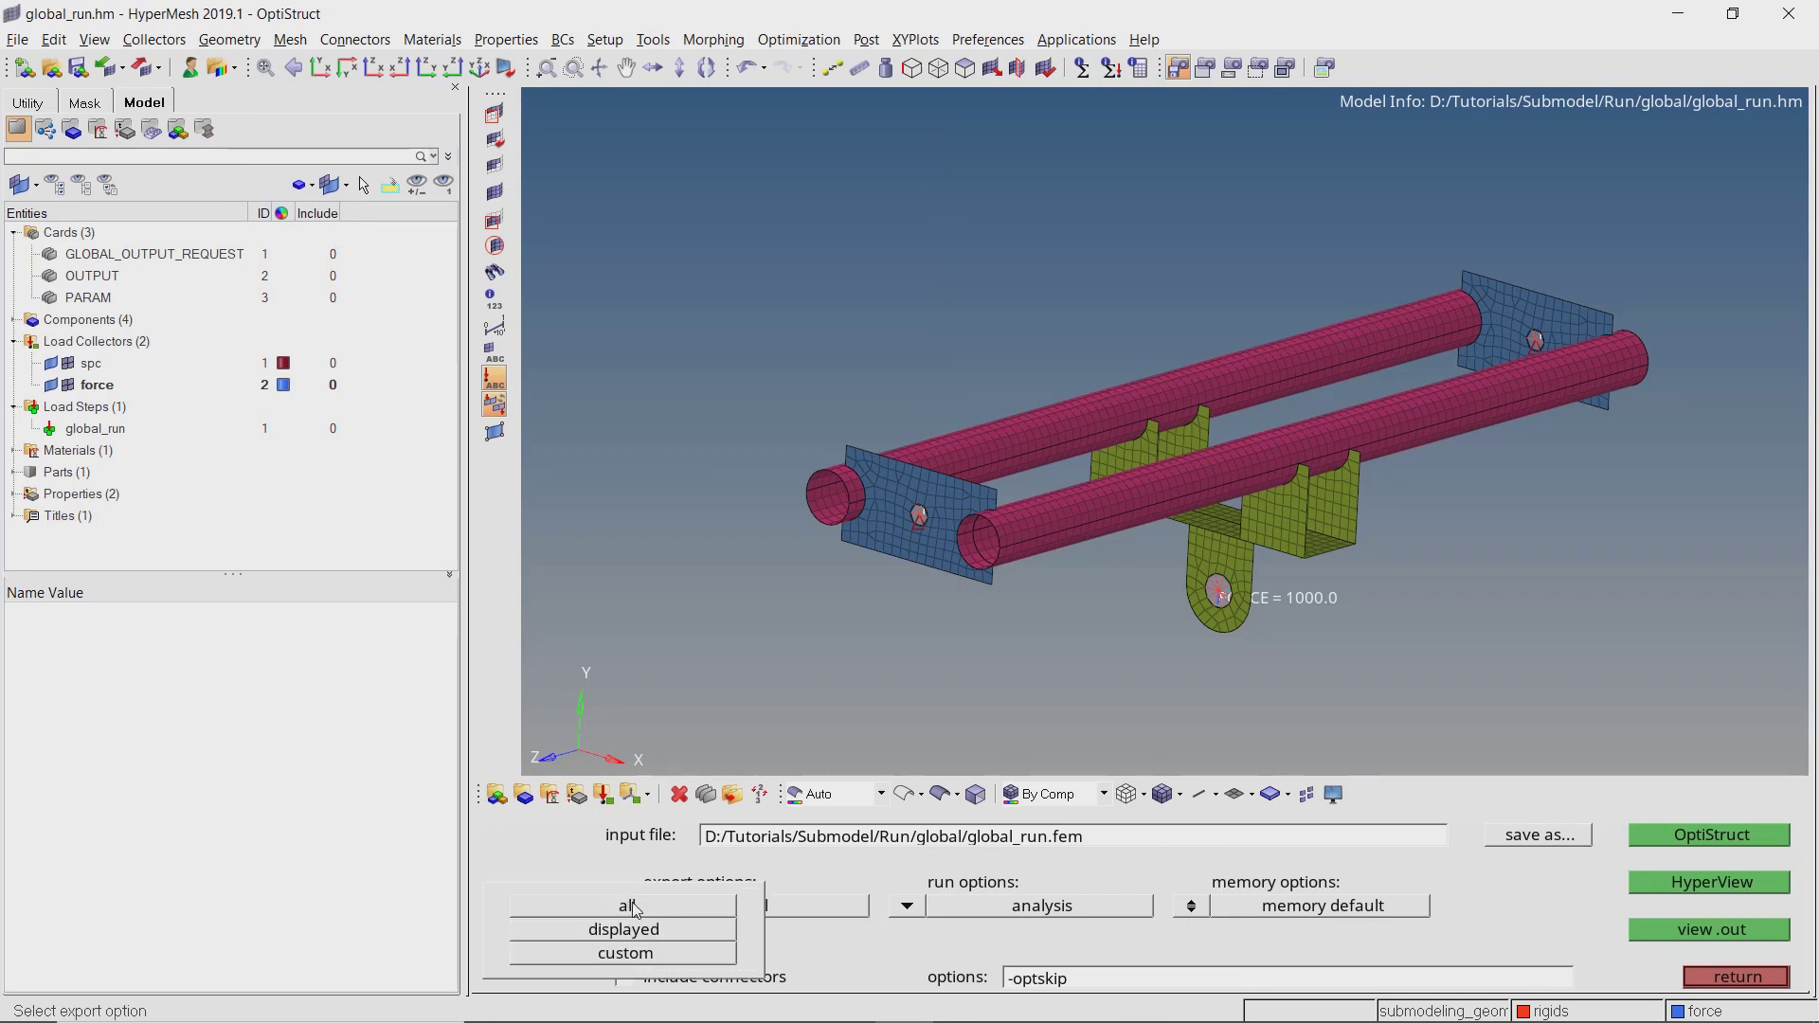
pyautogui.click(637, 907)
pyautogui.click(910, 909)
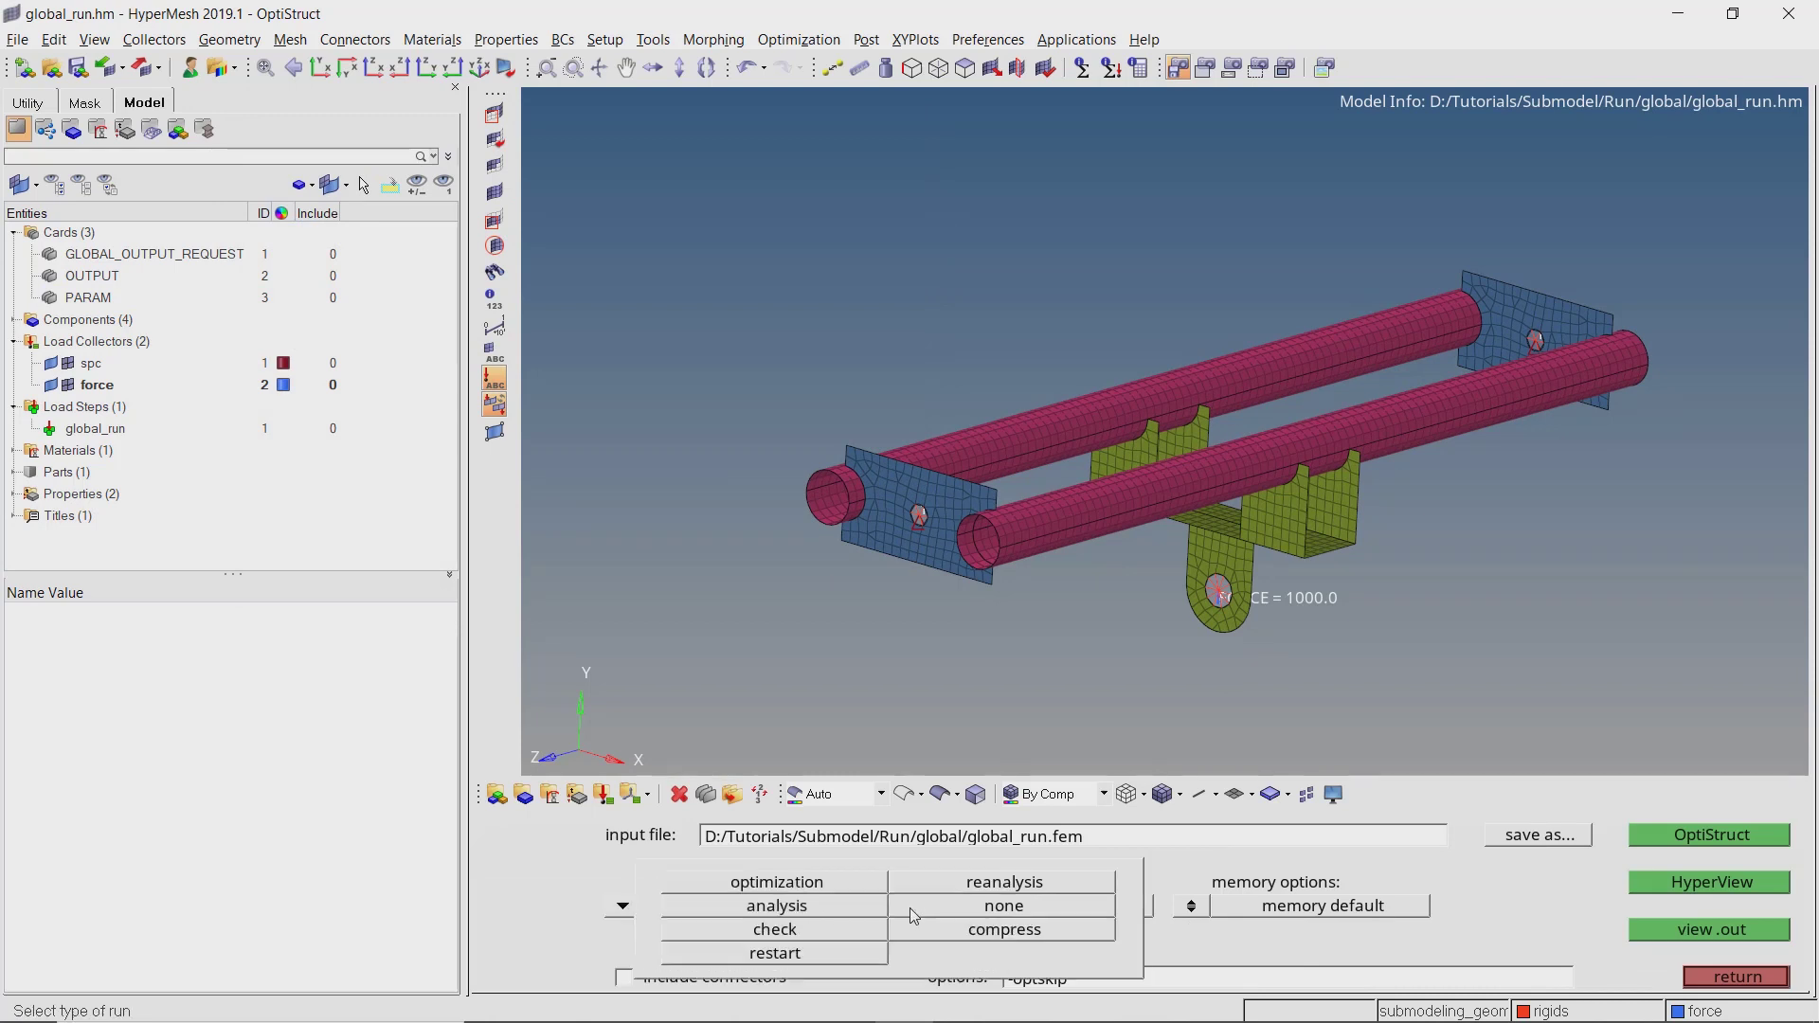
pyautogui.click(855, 911)
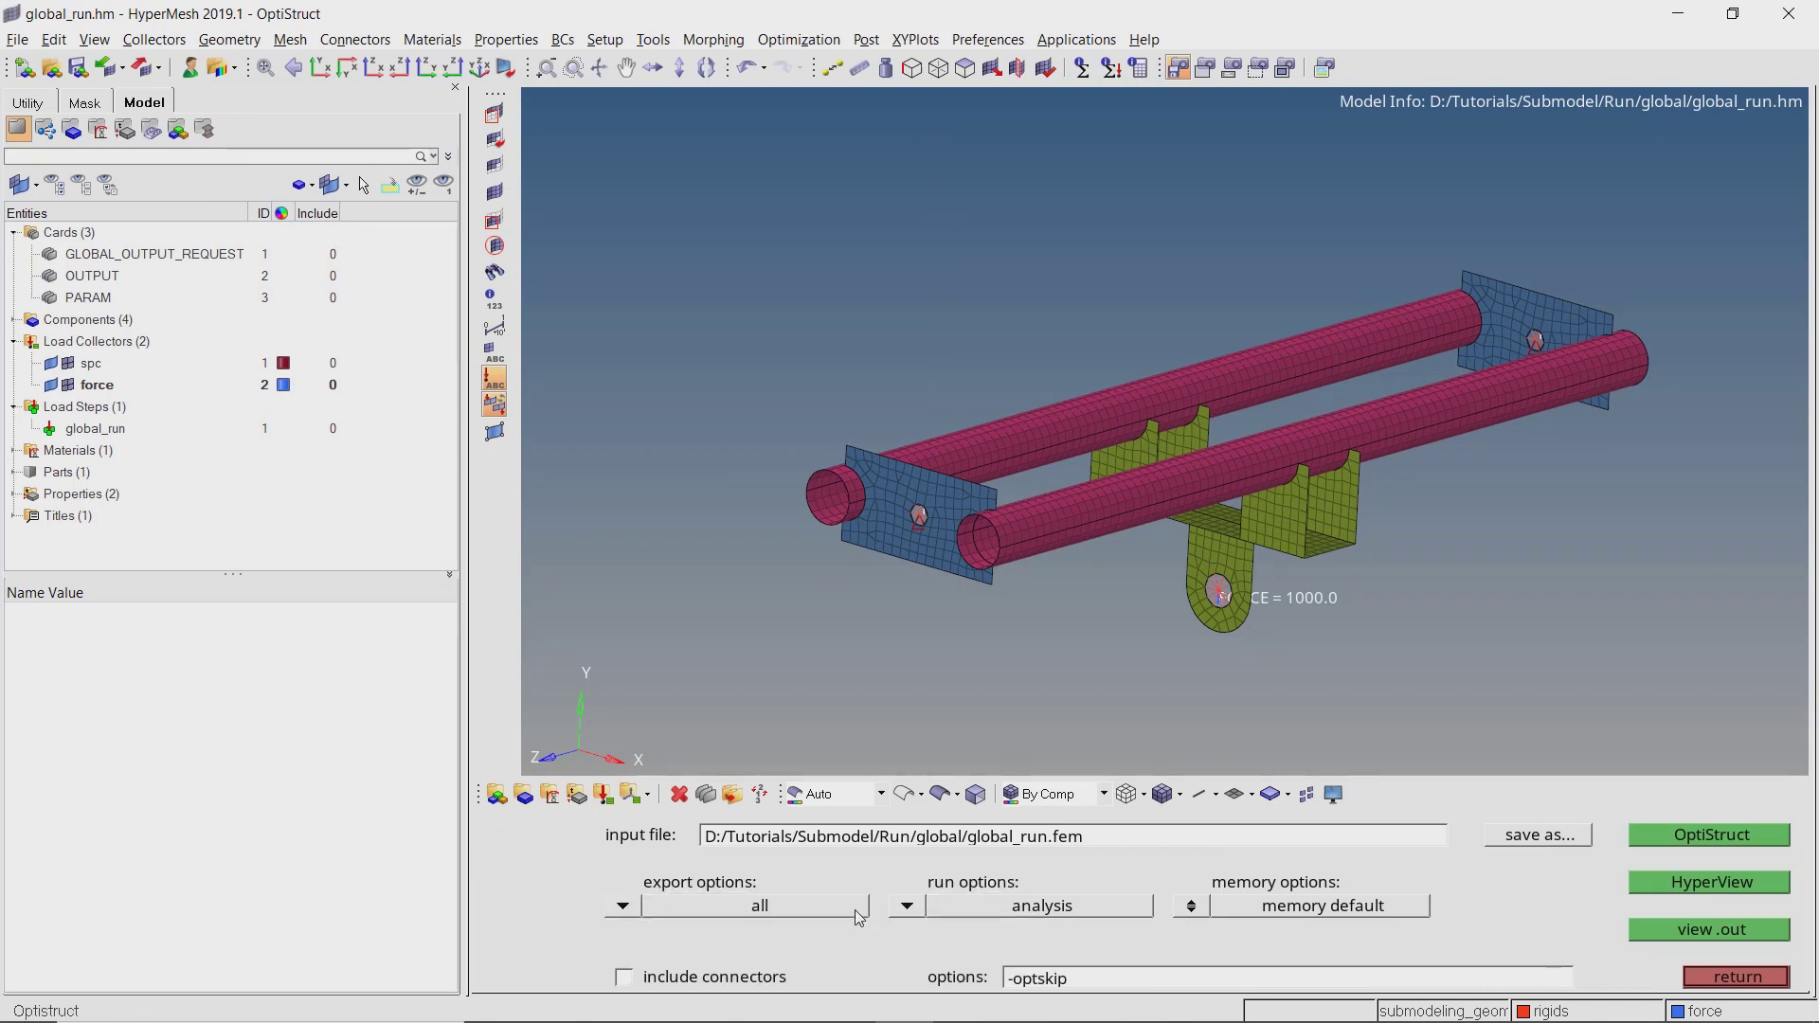
pyautogui.click(1649, 833)
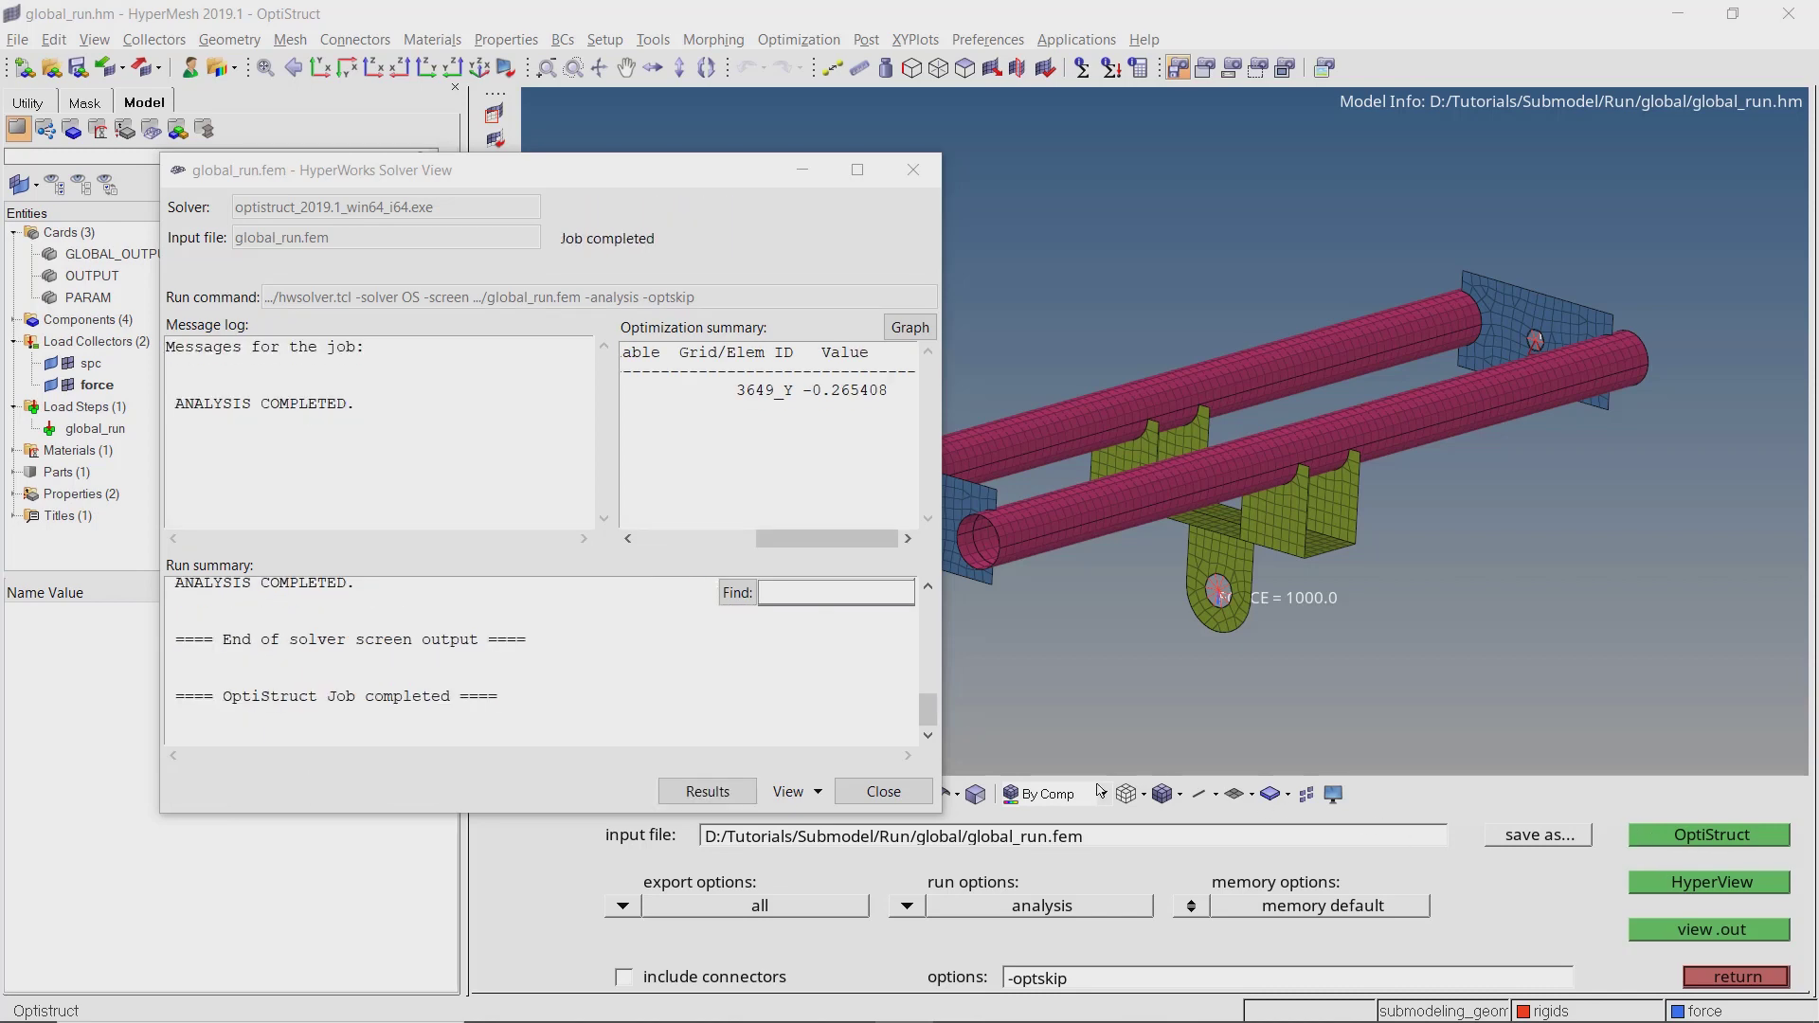
pyautogui.click(883, 794)
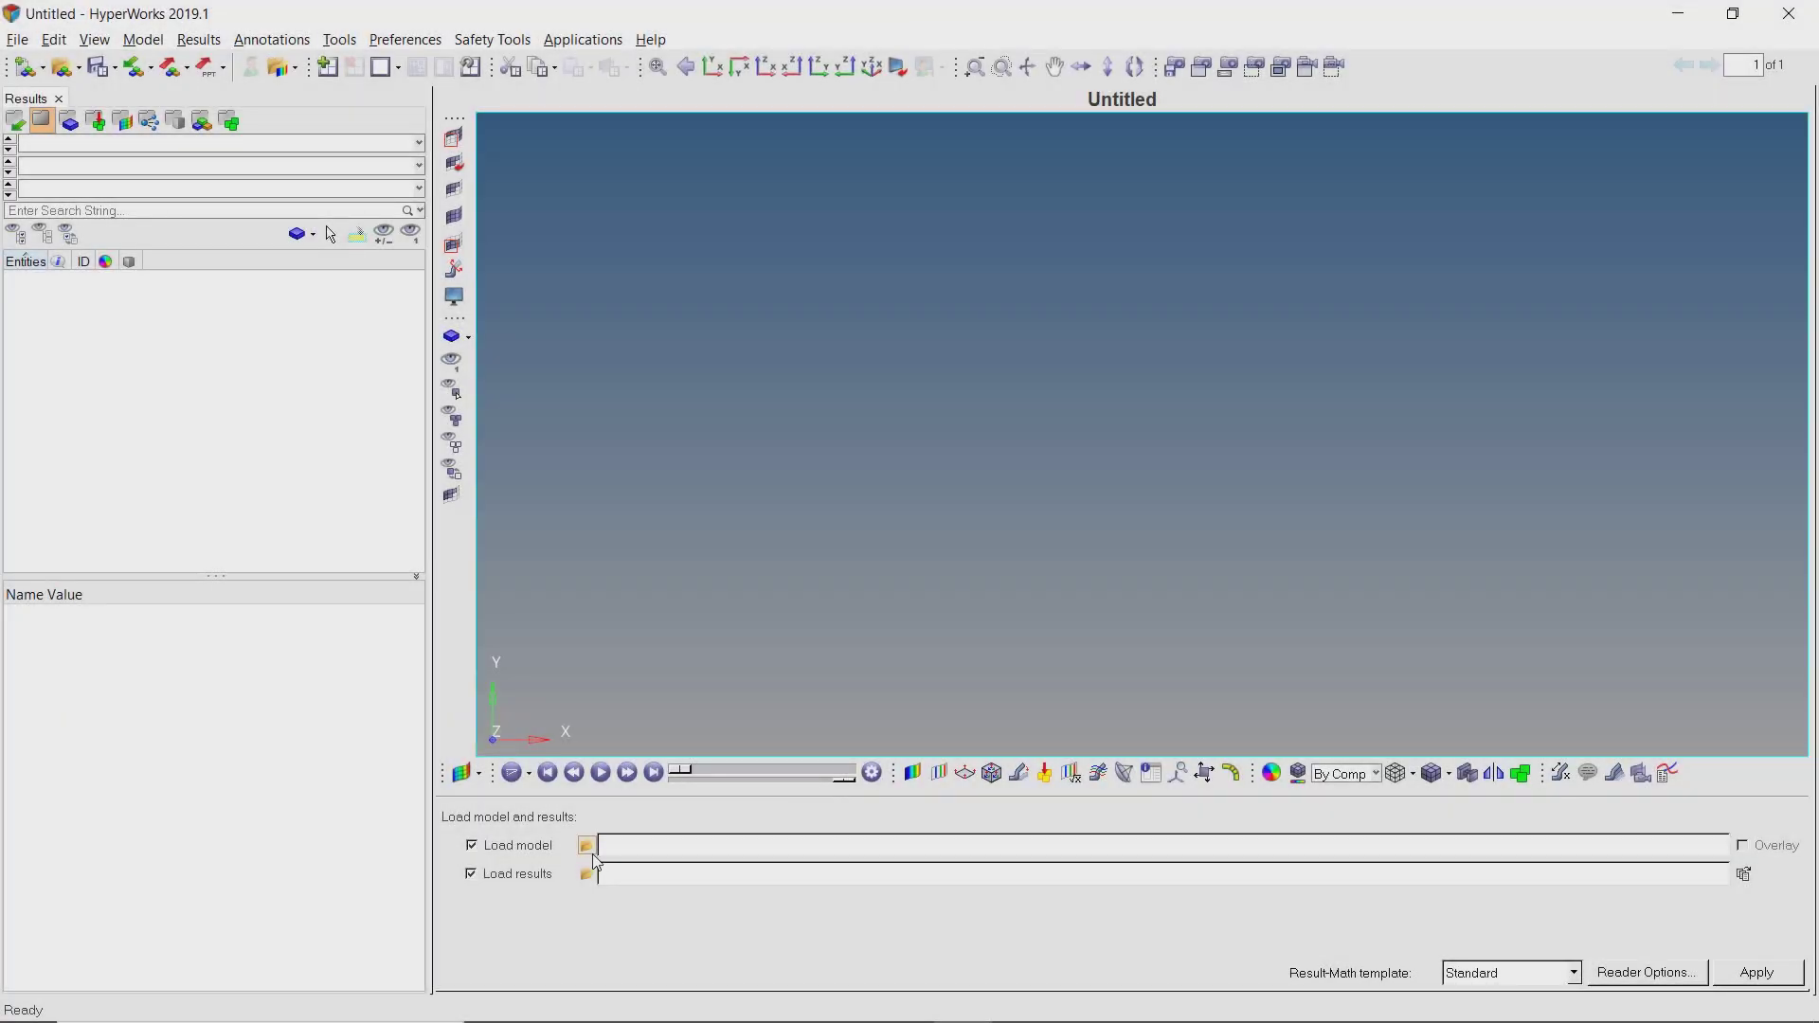
# Switch to HyperView and load global_run.h3d from the global folder as both model and results.
pyautogui.click(591, 851)
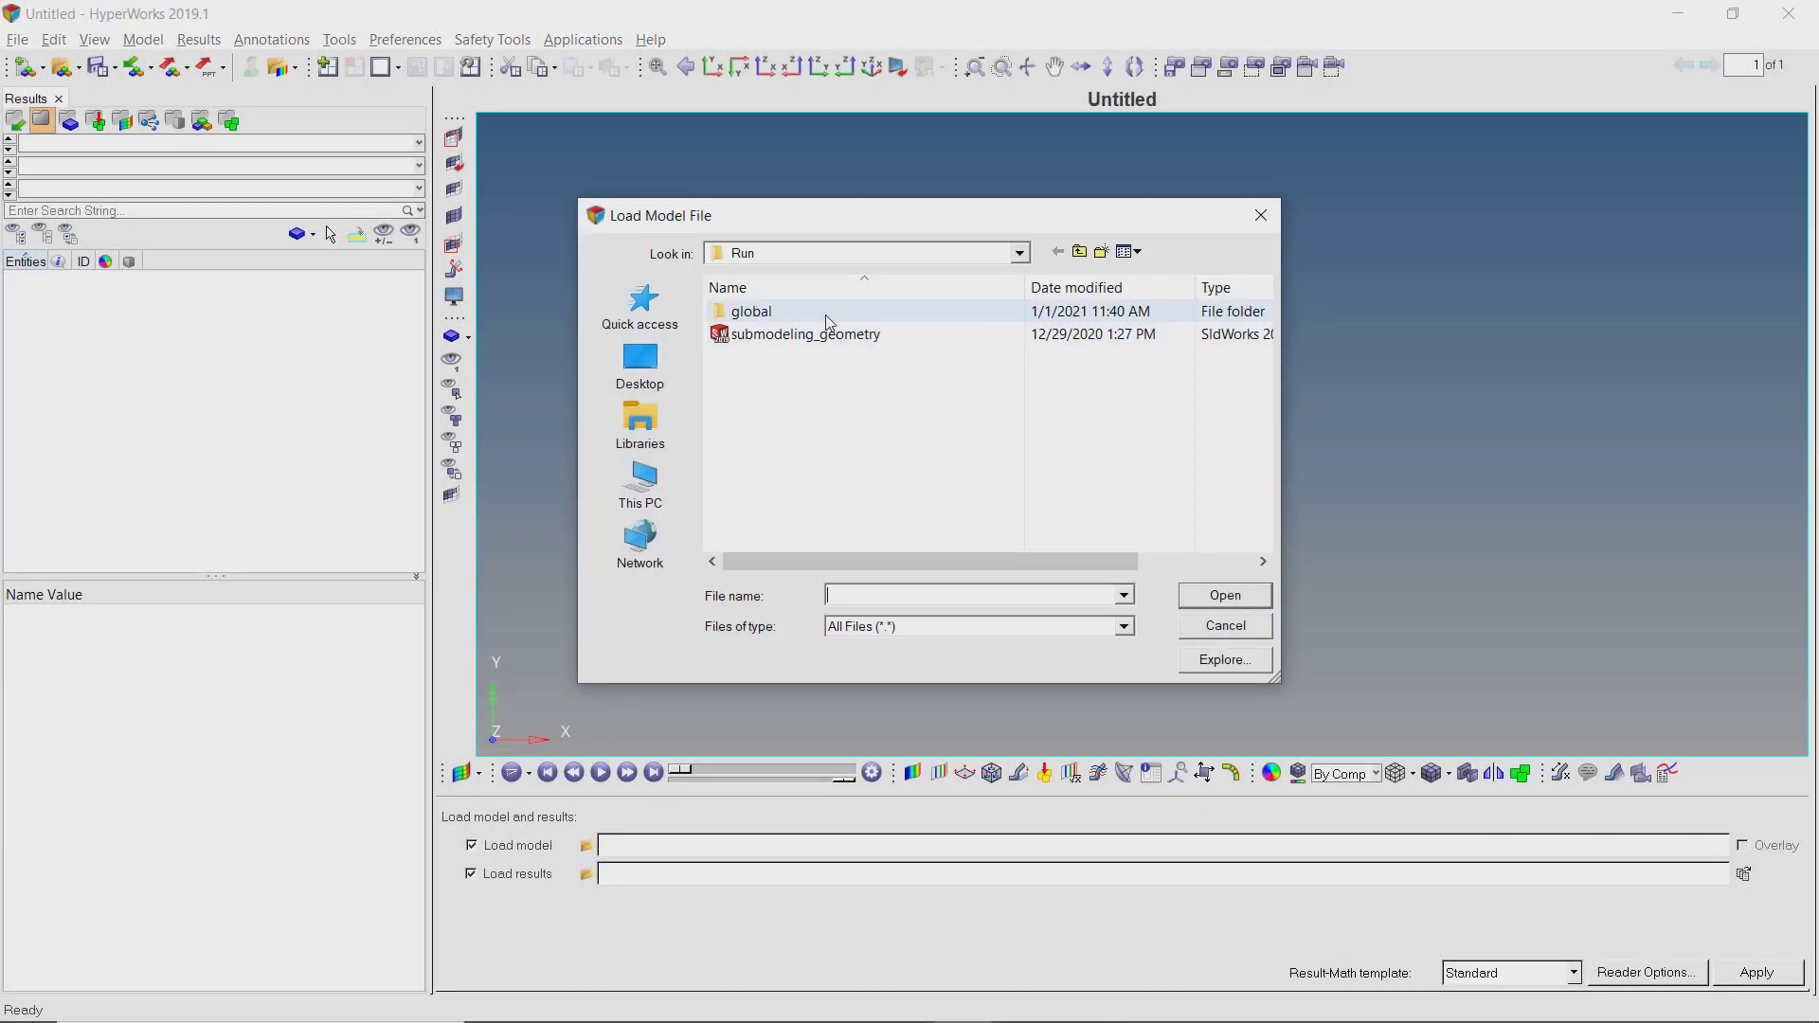
pyautogui.doubleClick(828, 315)
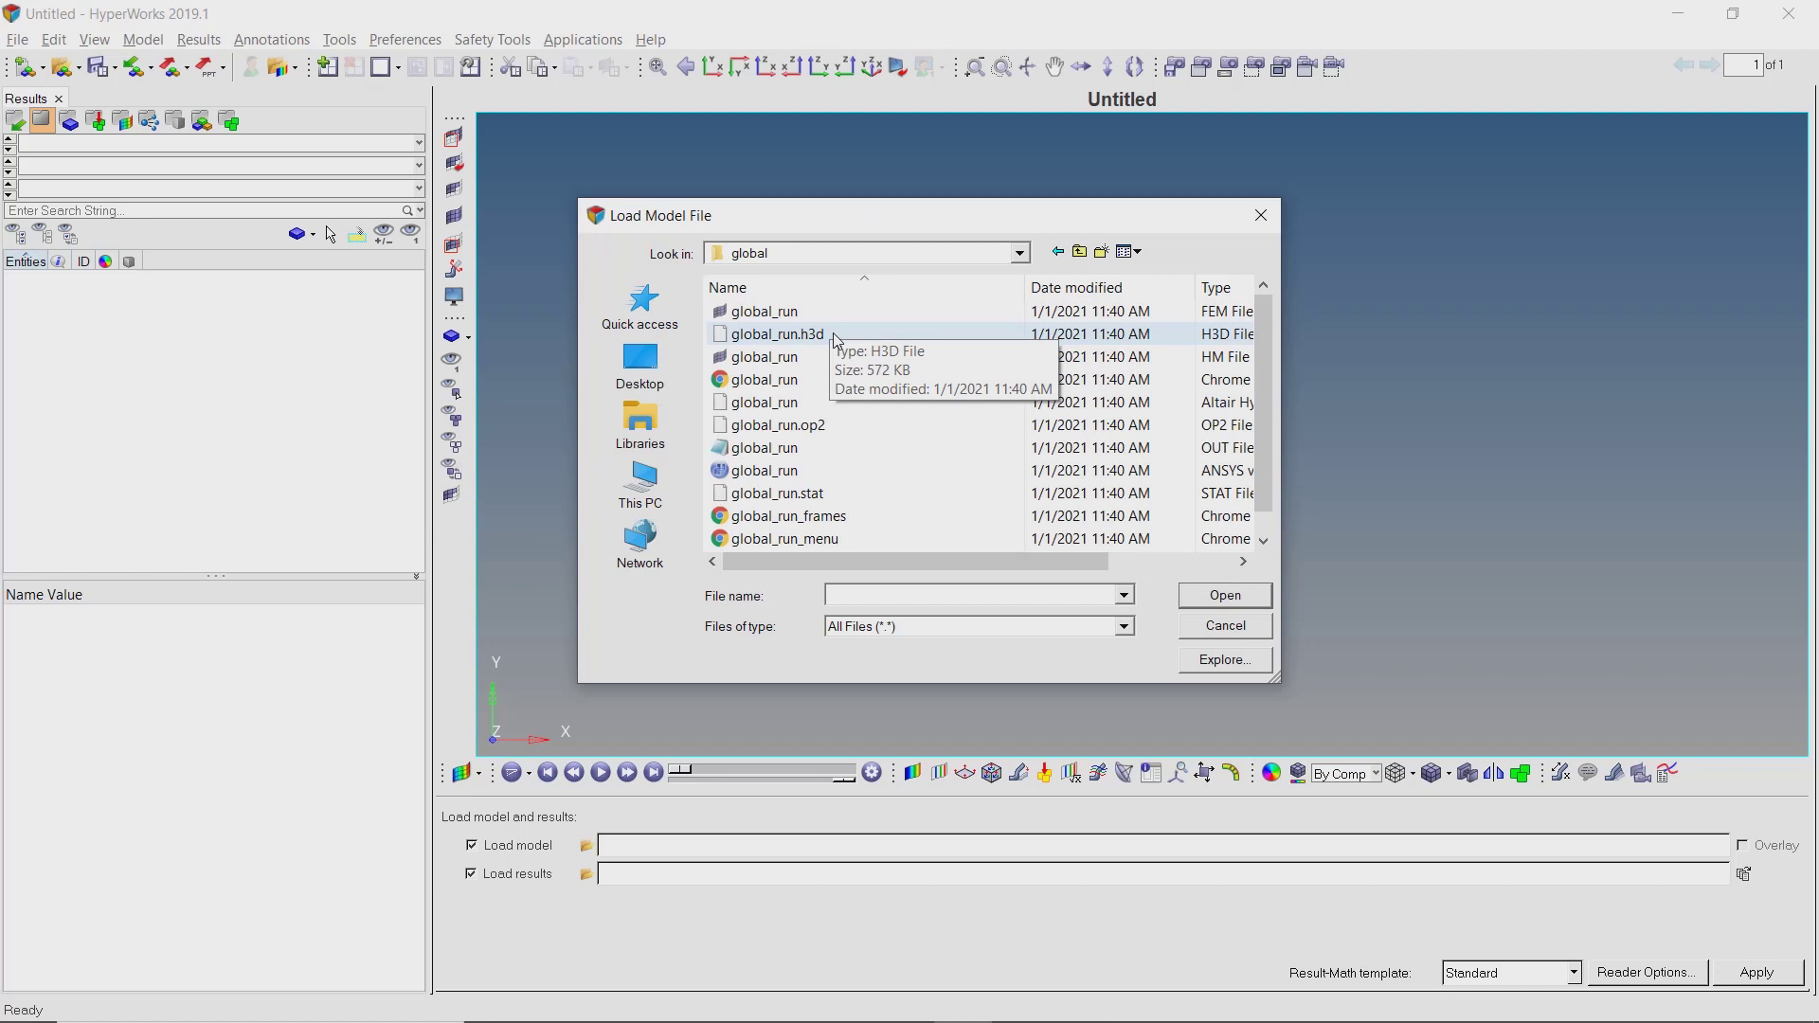
pyautogui.doubleClick(777, 335)
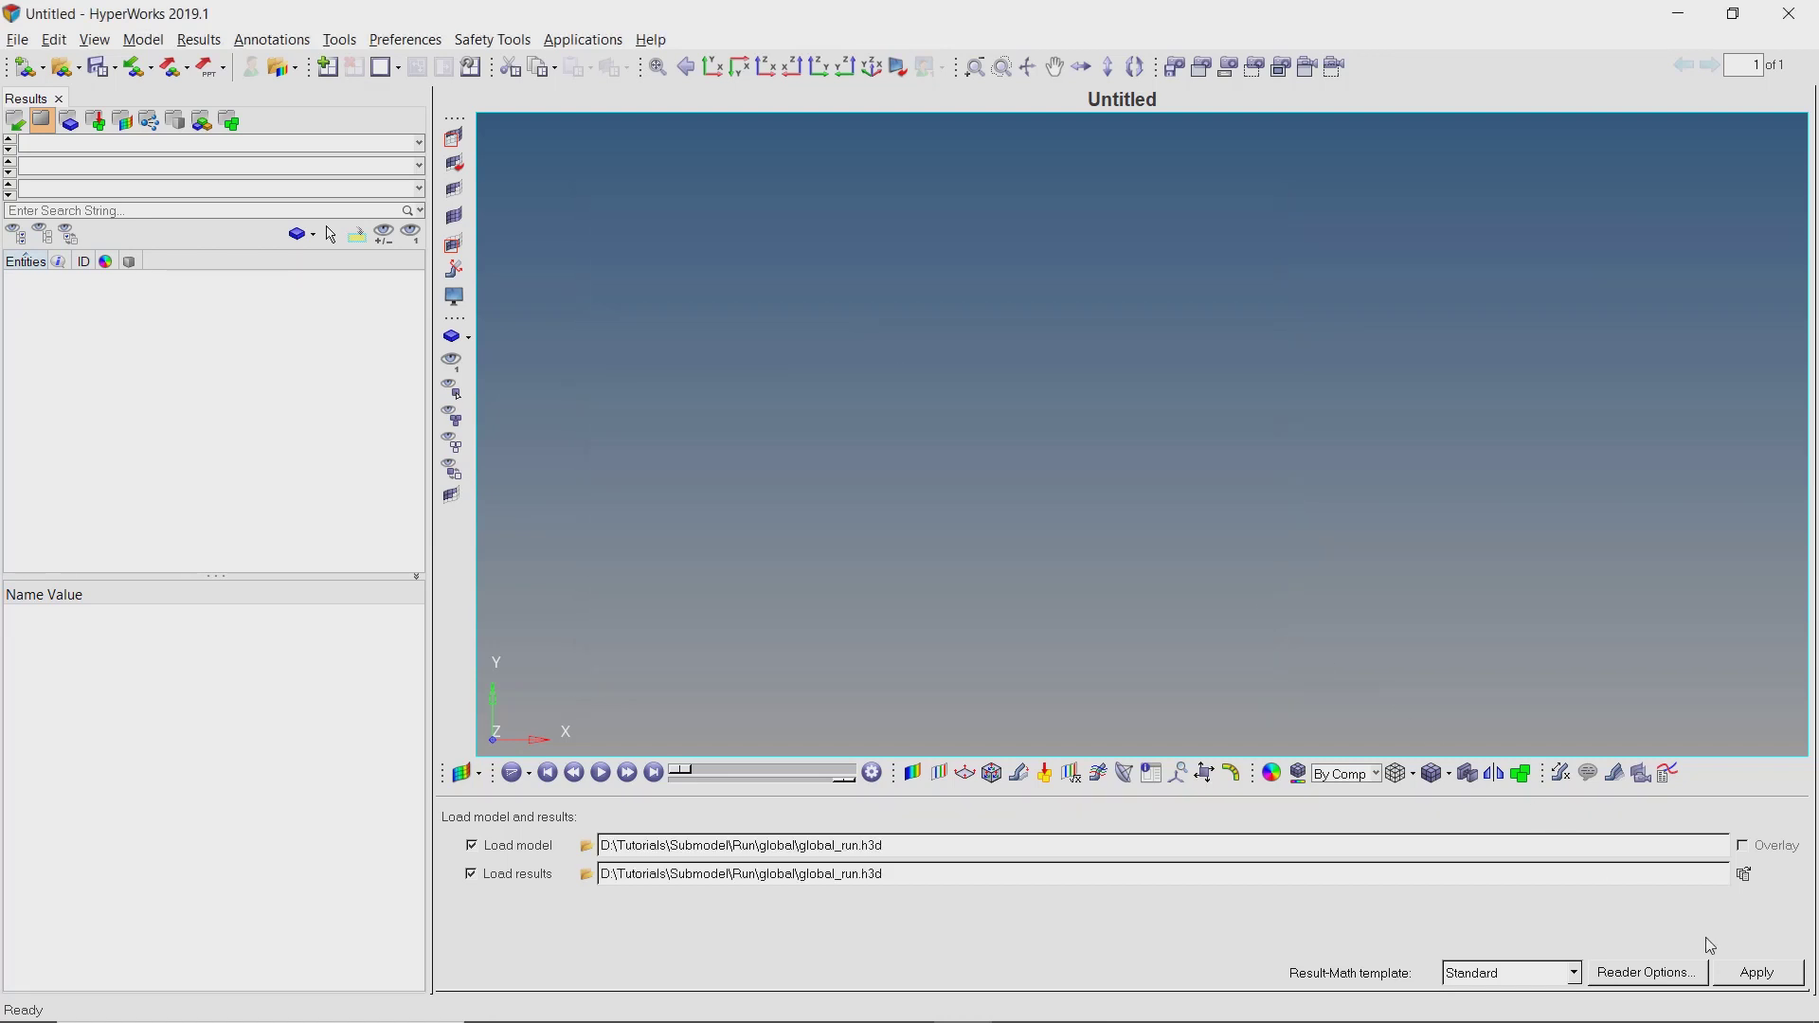
pyautogui.click(1746, 978)
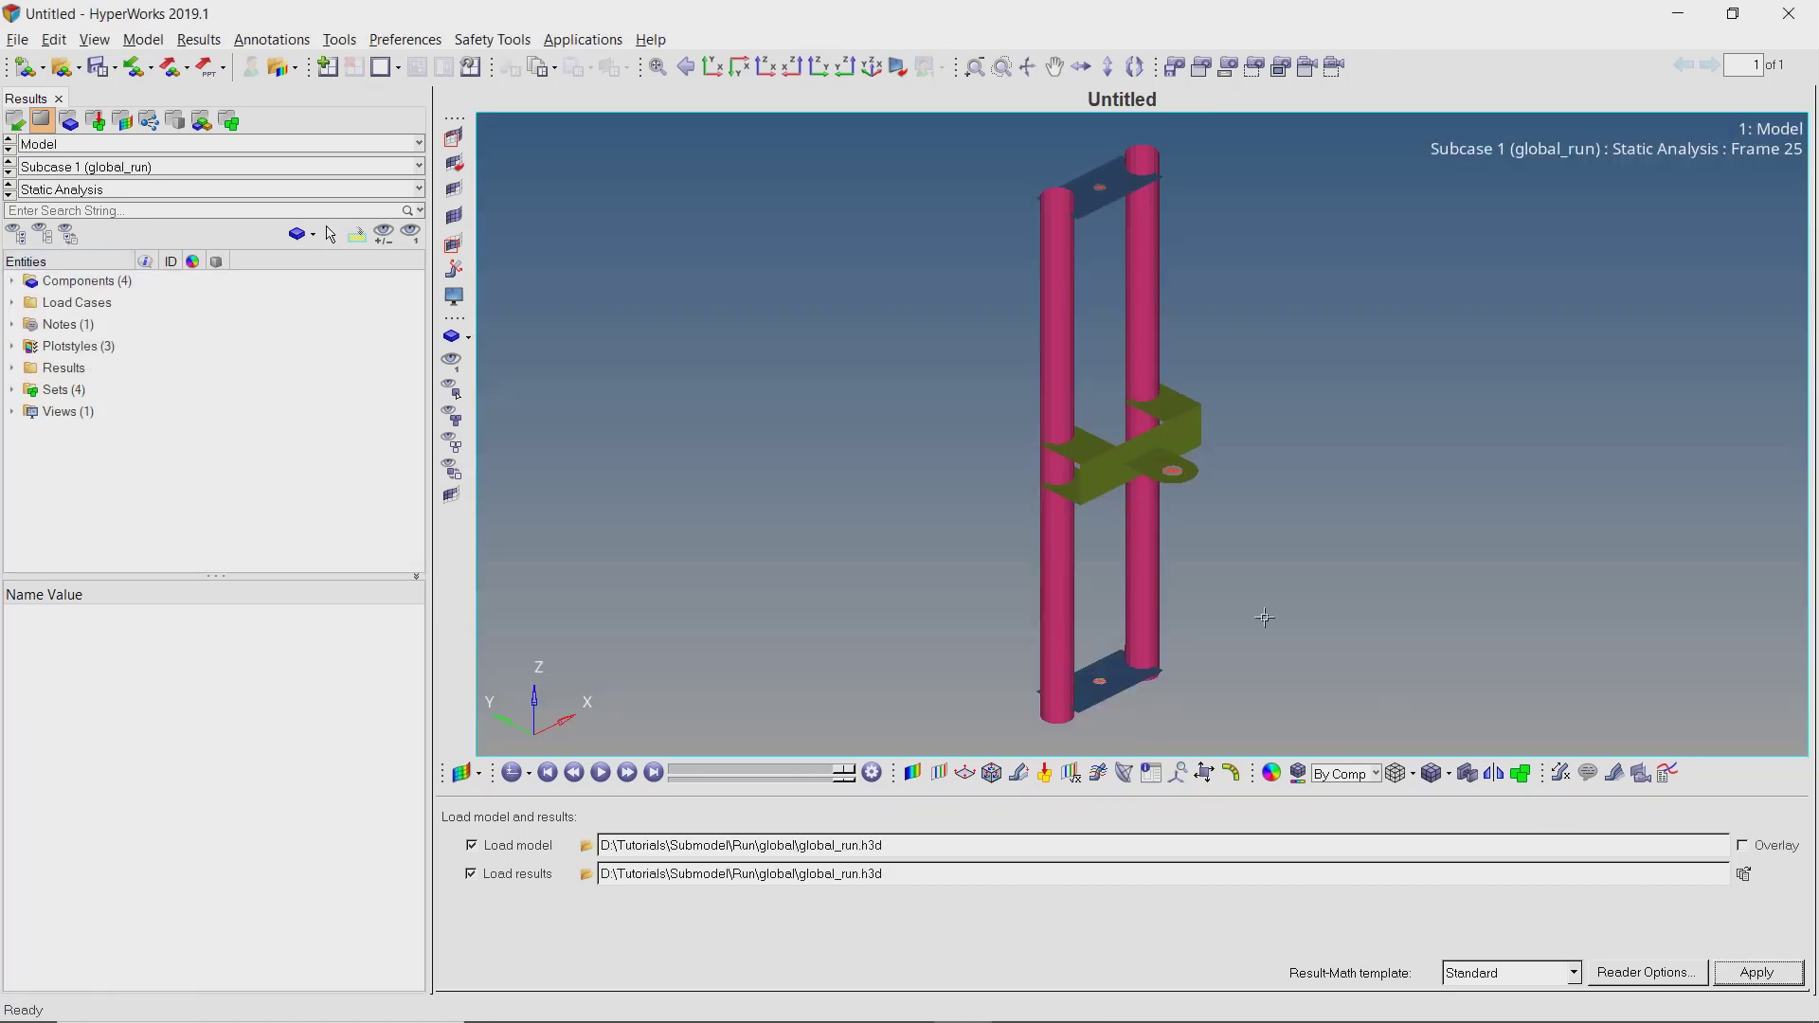
# Contour the displacement magnitude on the whole assembly.
pyautogui.keyDown('ctrl'); pyautogui.moveTo(1102, 459); pyautogui.dragTo(1232, 412); pyautogui.keyUp('ctrl')
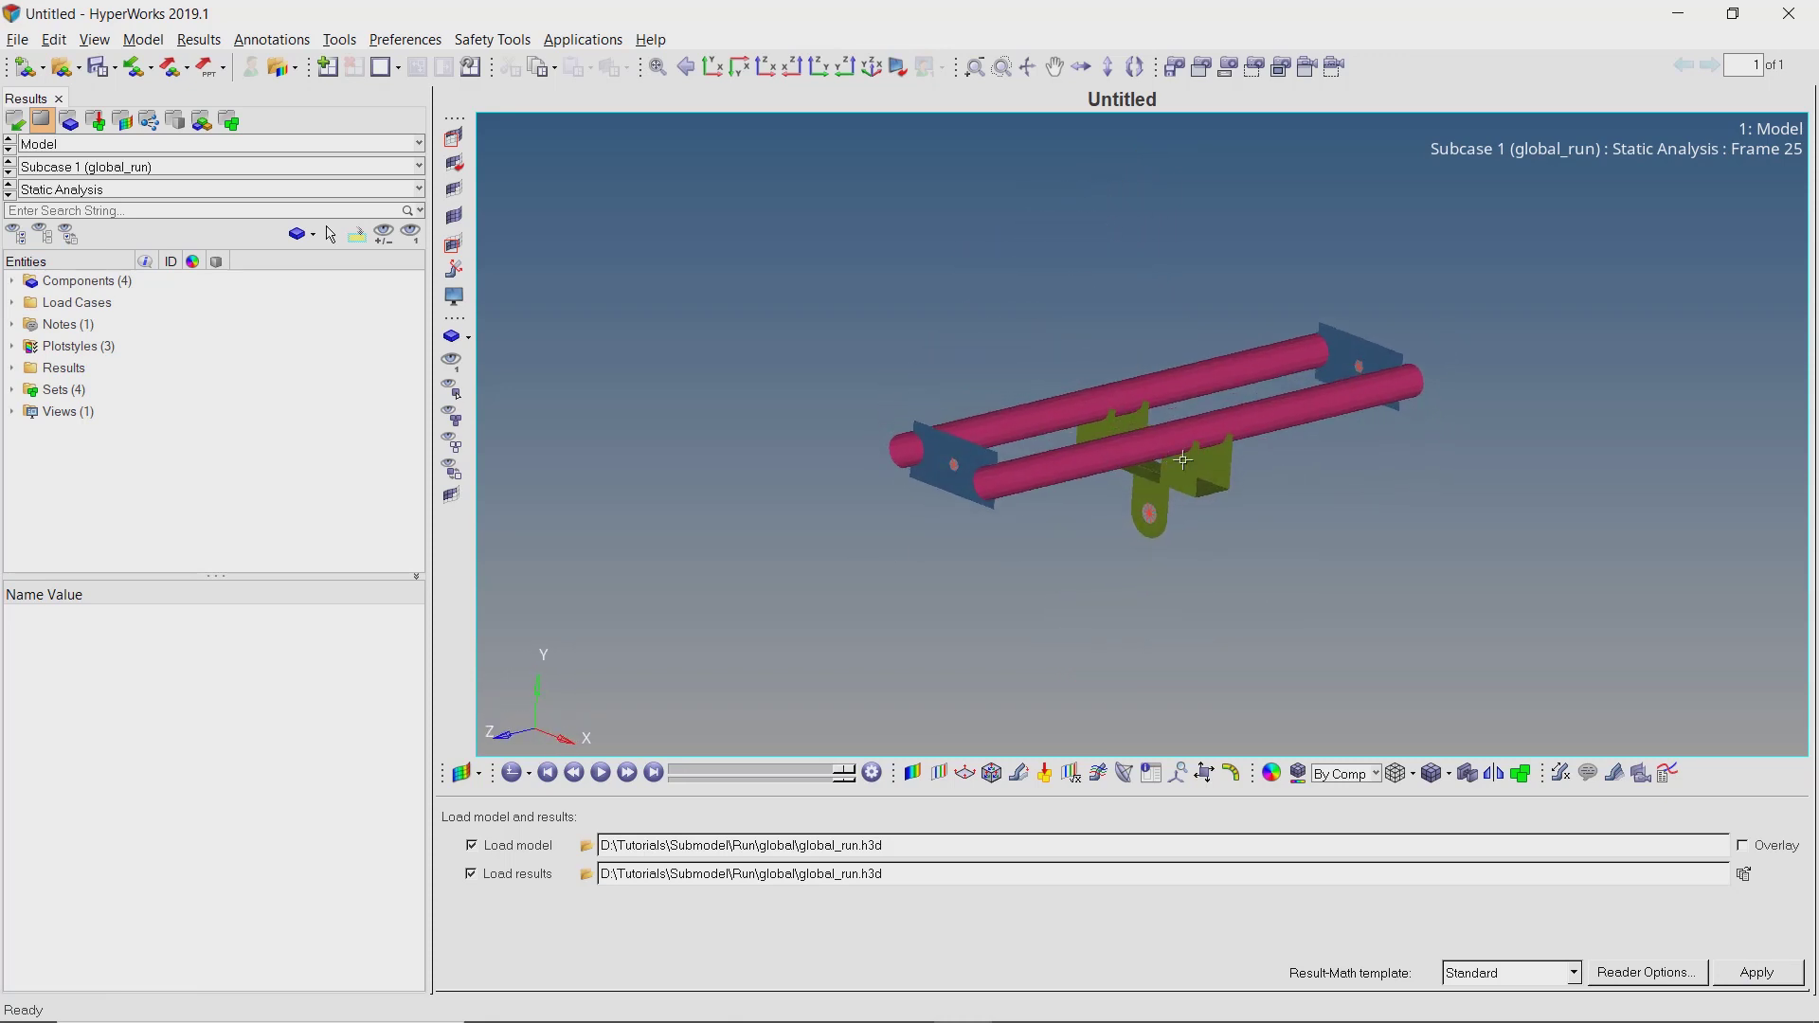
pyautogui.scroll(2, 1231, 413)
pyautogui.scroll(2, 1193, 482)
pyautogui.scroll(-2, 1193, 483)
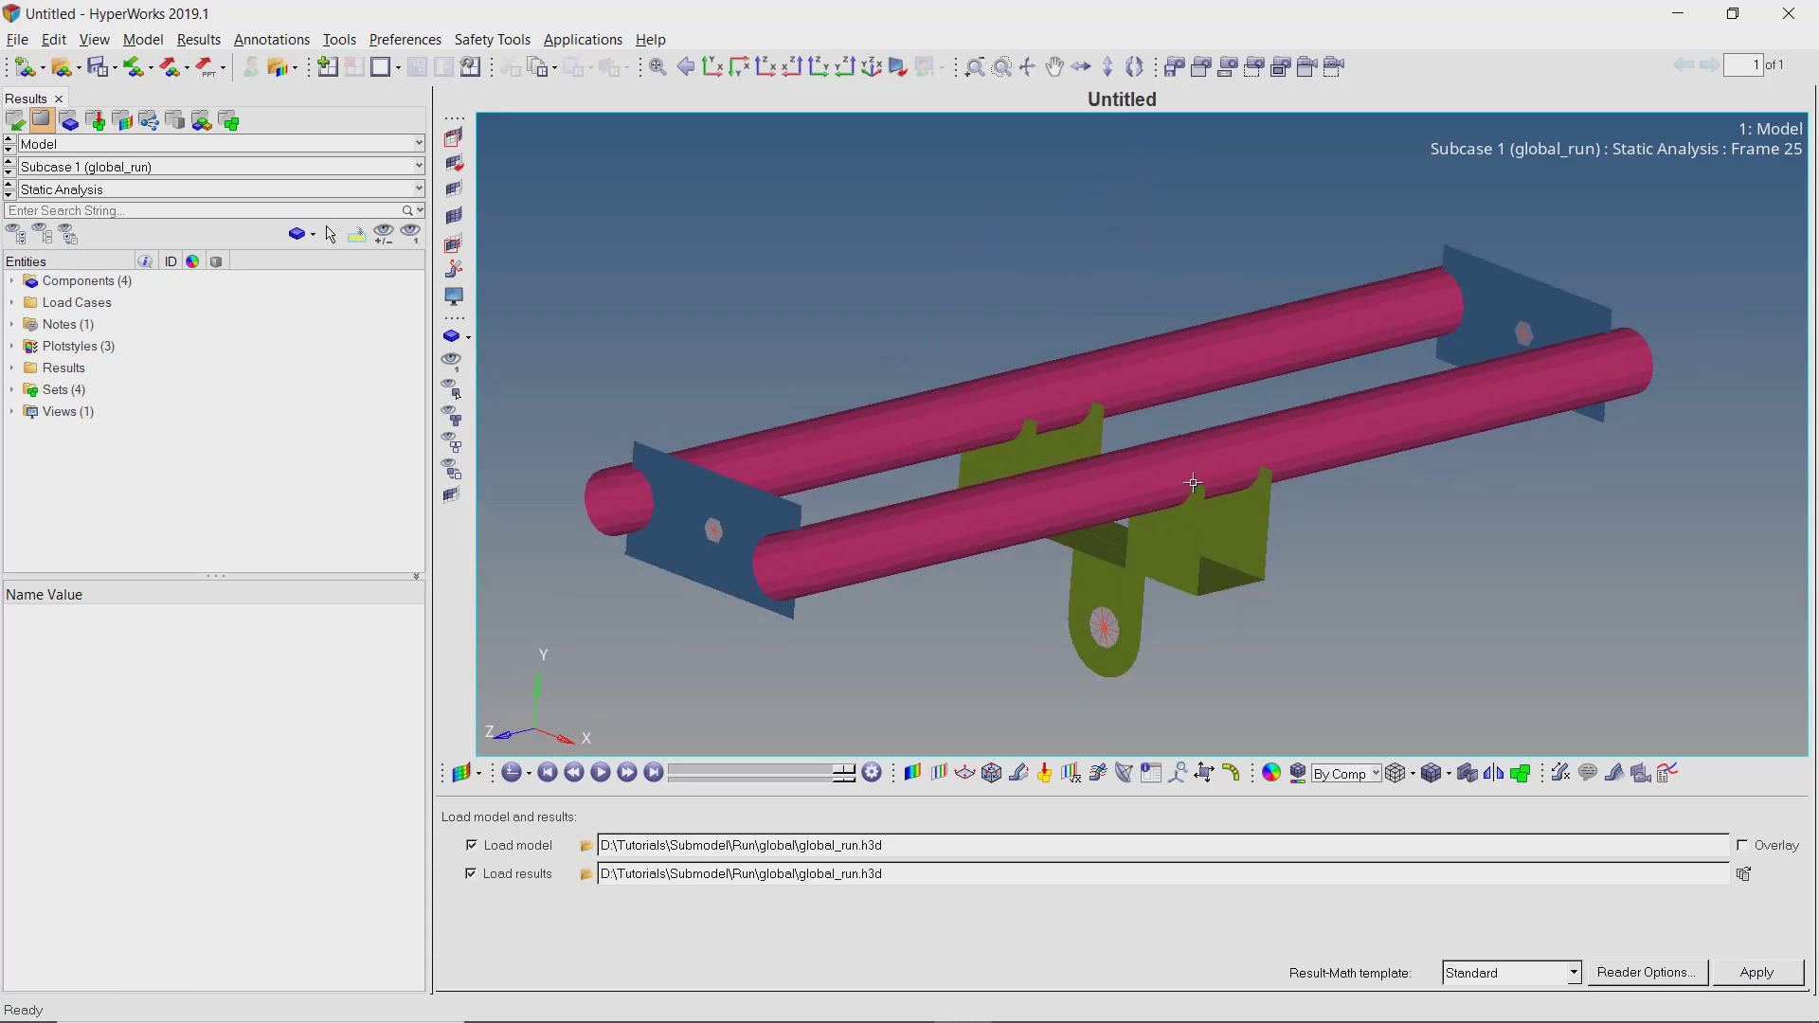
pyautogui.click(912, 773)
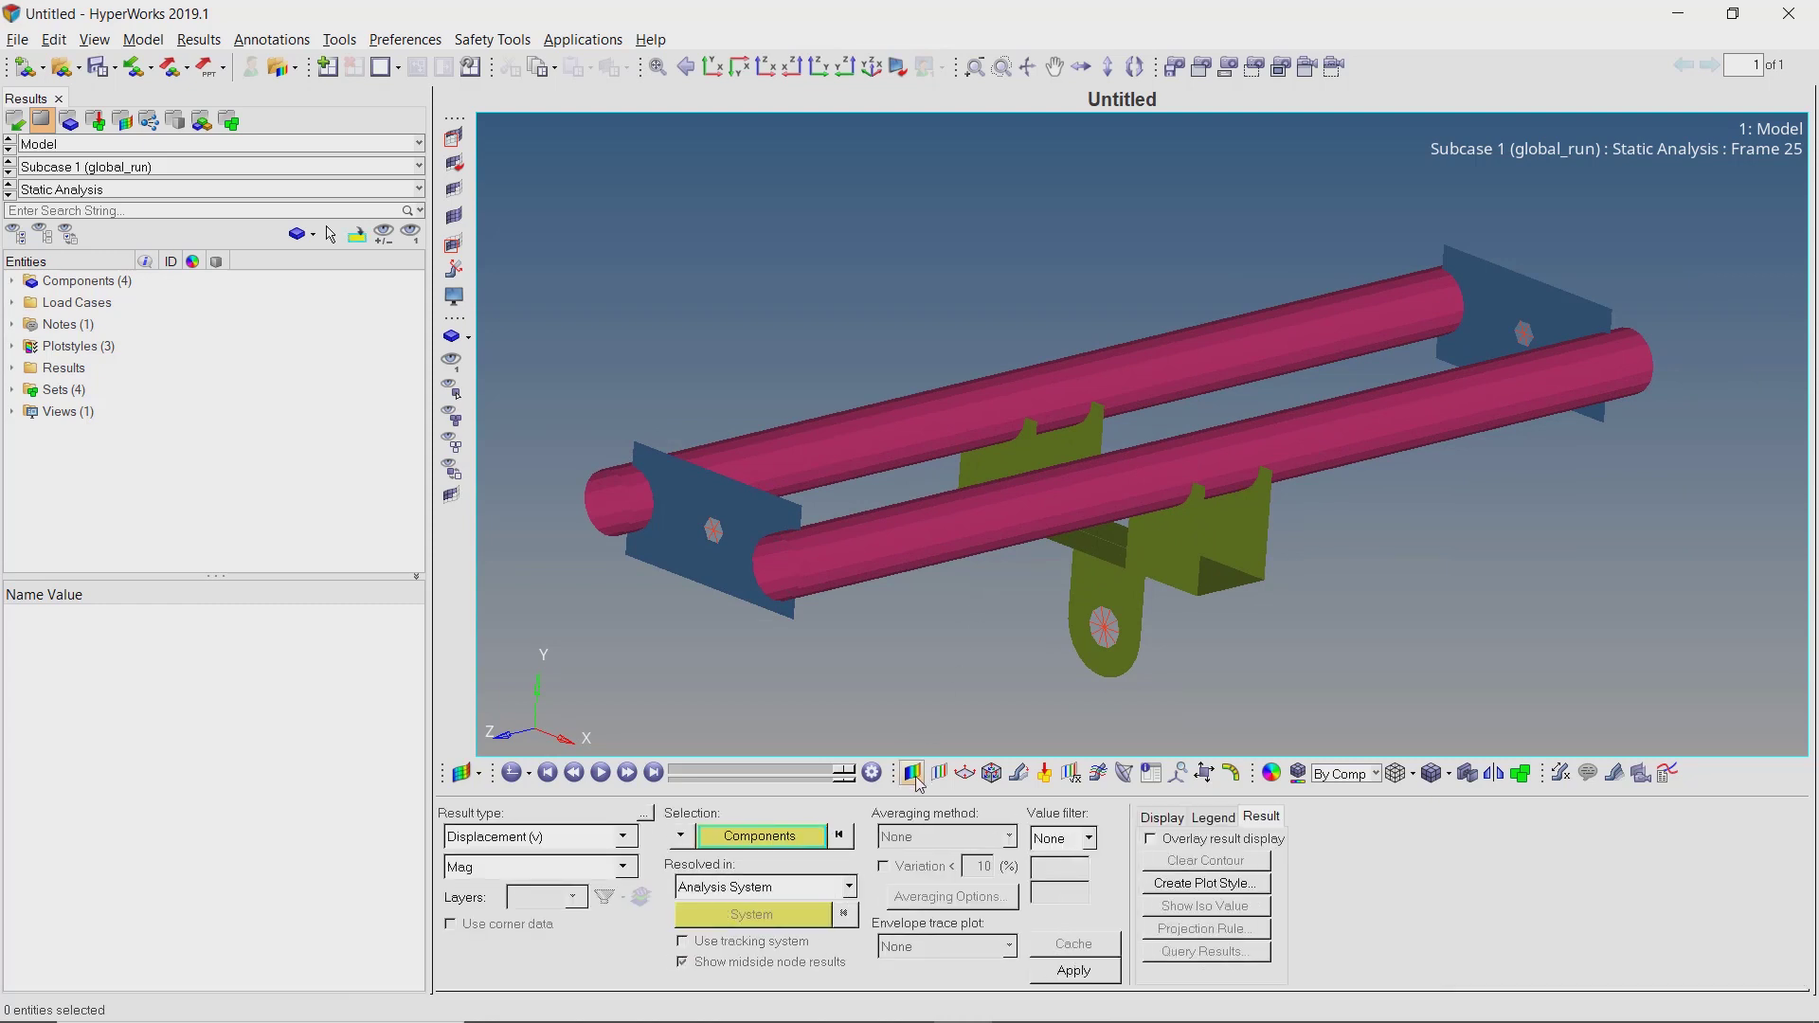
pyautogui.click(1048, 972)
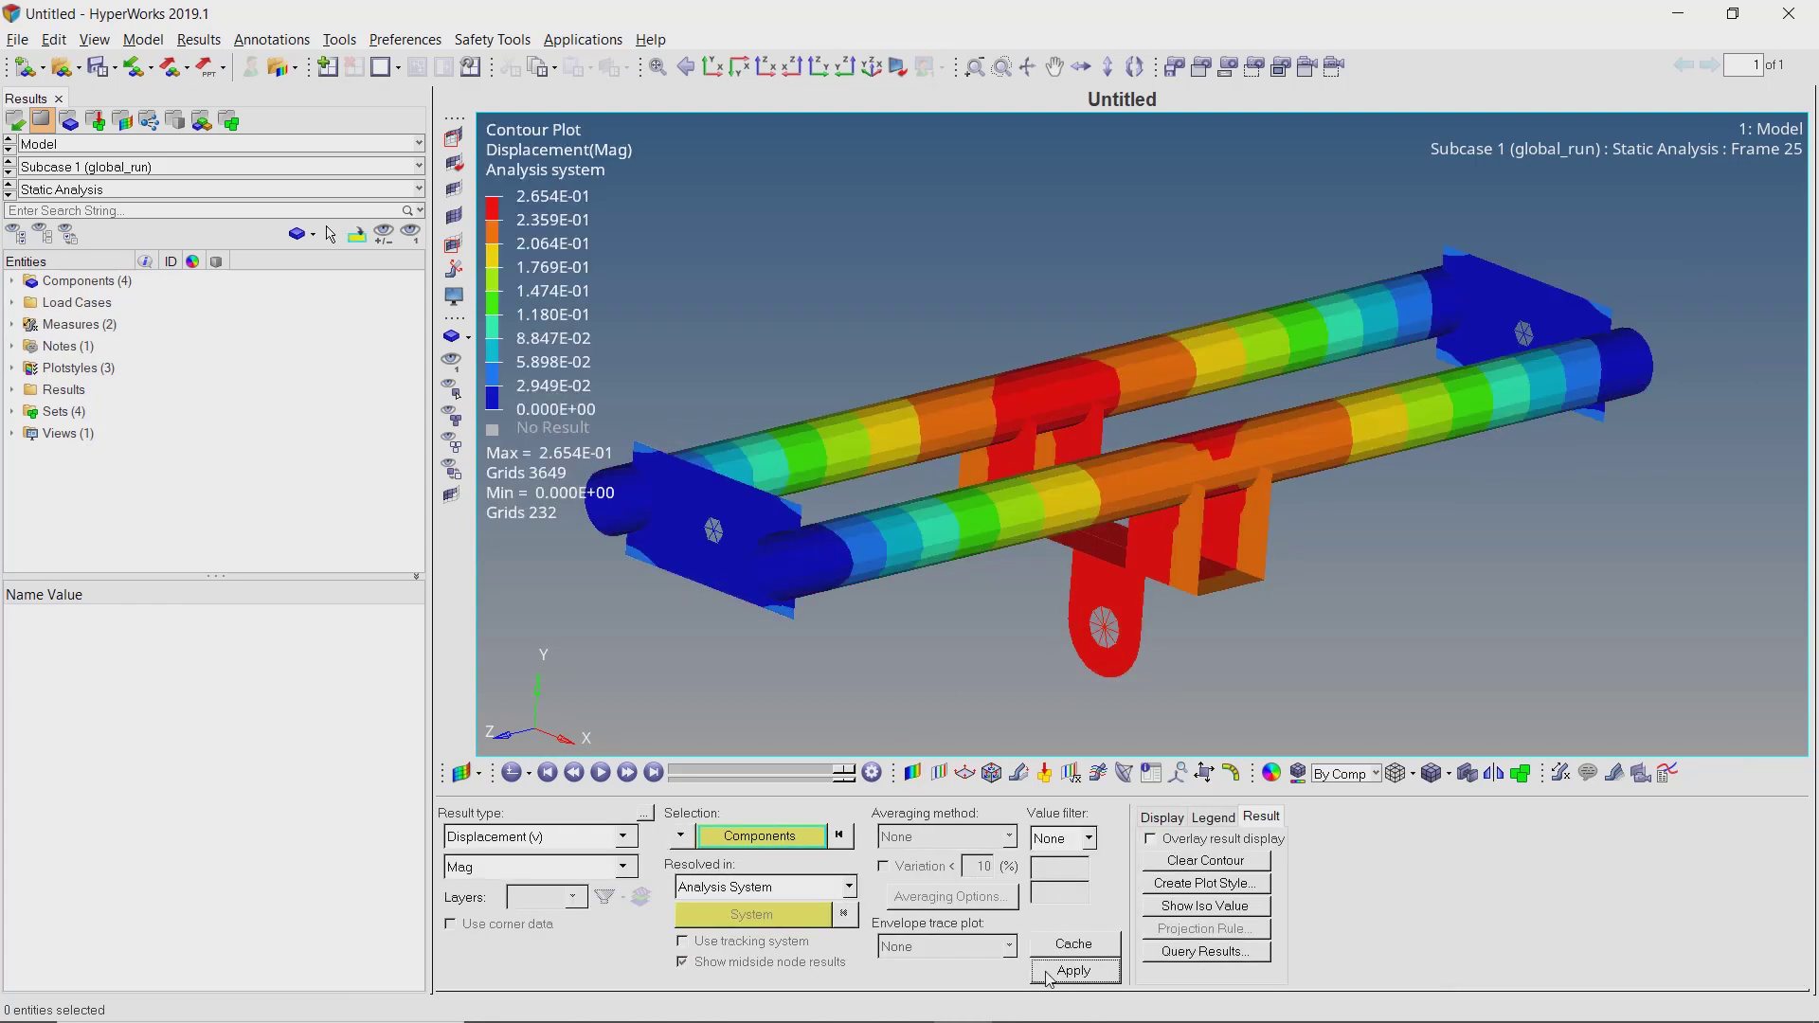
pyautogui.keyDown('ctrl'); pyautogui.moveTo(921, 519); pyautogui.dragTo(995, 509, button='right'); pyautogui.keyUp('ctrl')
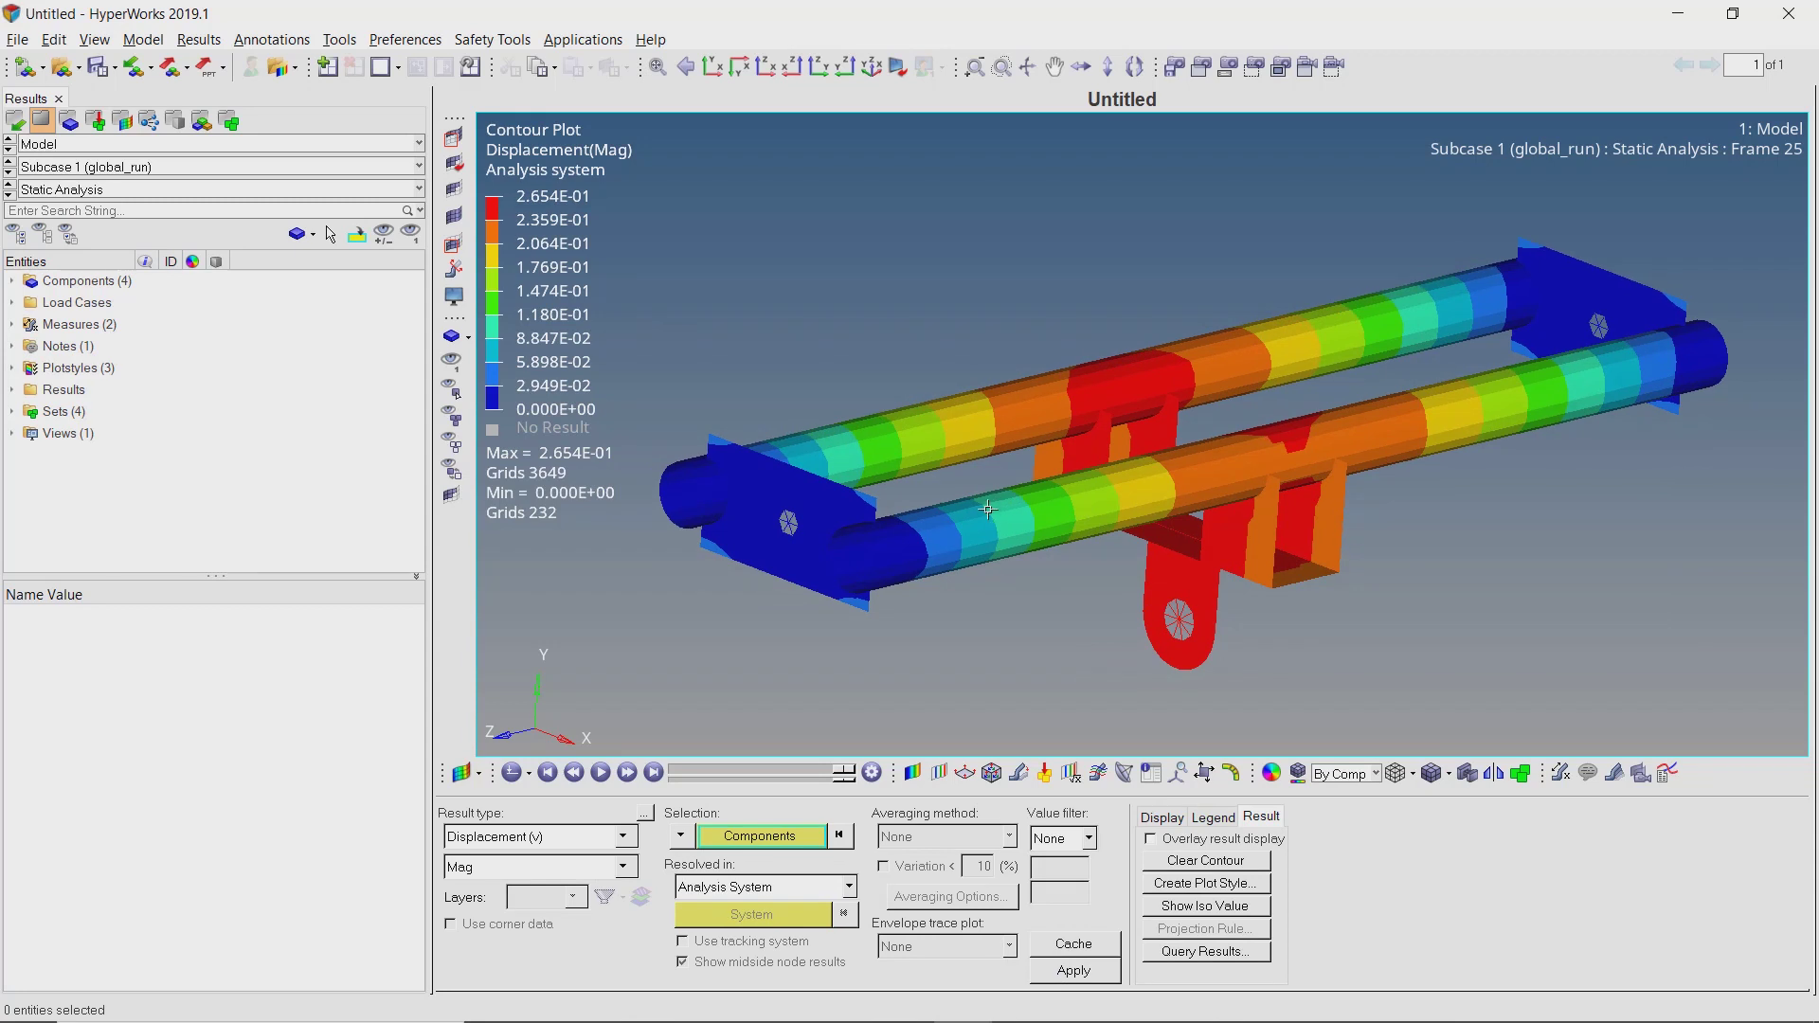
# Contour the vonMises Element Stresses (2D & 3D) on the assembly using the Simple averaging method.
pyautogui.click(624, 842)
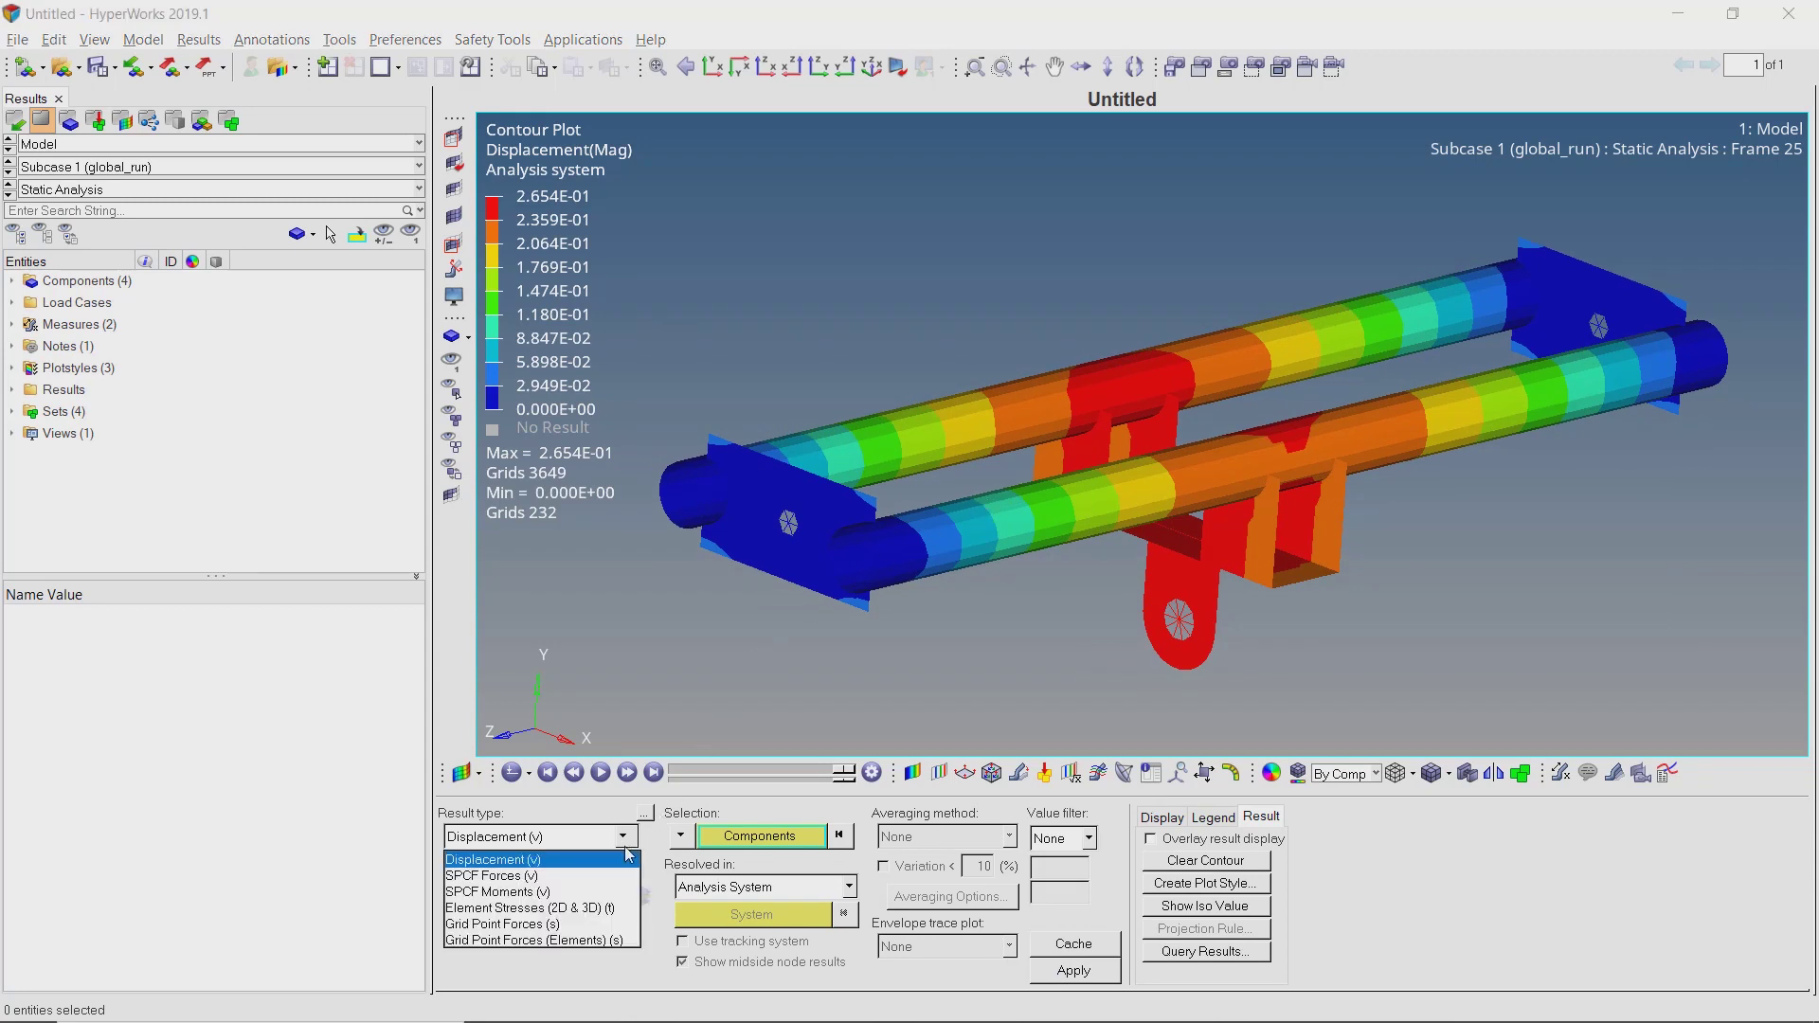
pyautogui.click(616, 910)
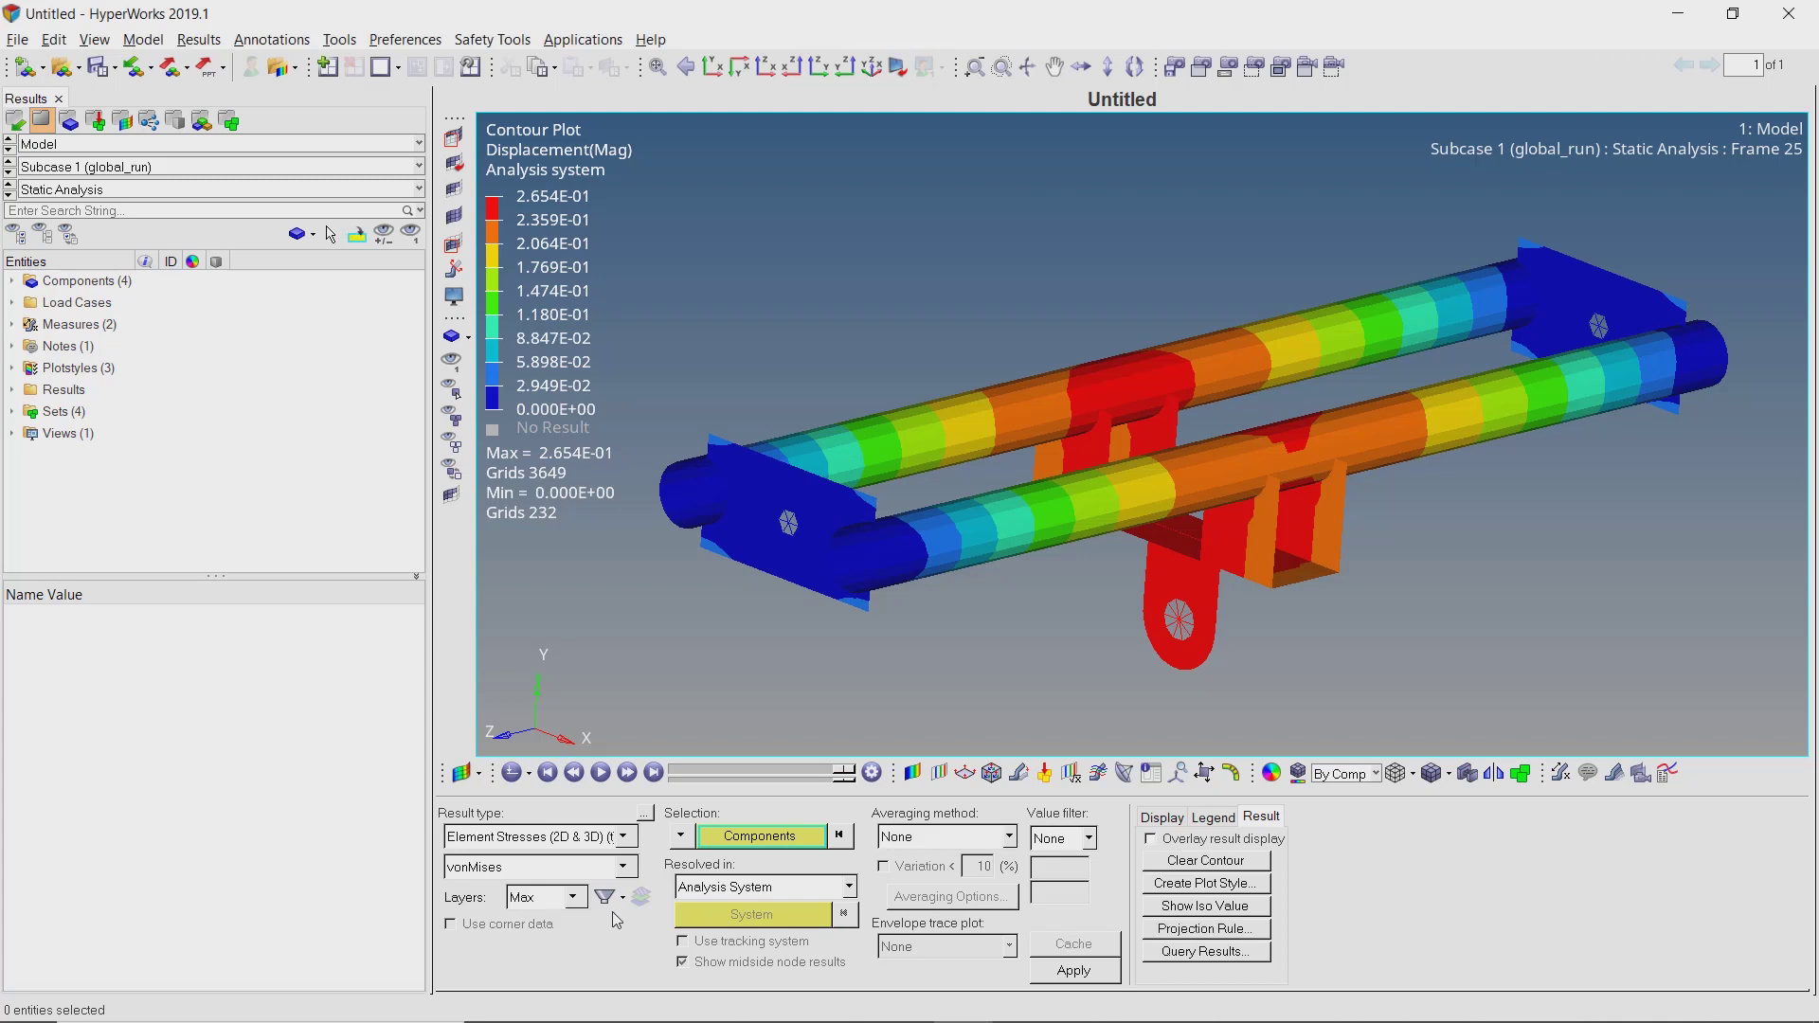
pyautogui.click(940, 840)
pyautogui.click(940, 877)
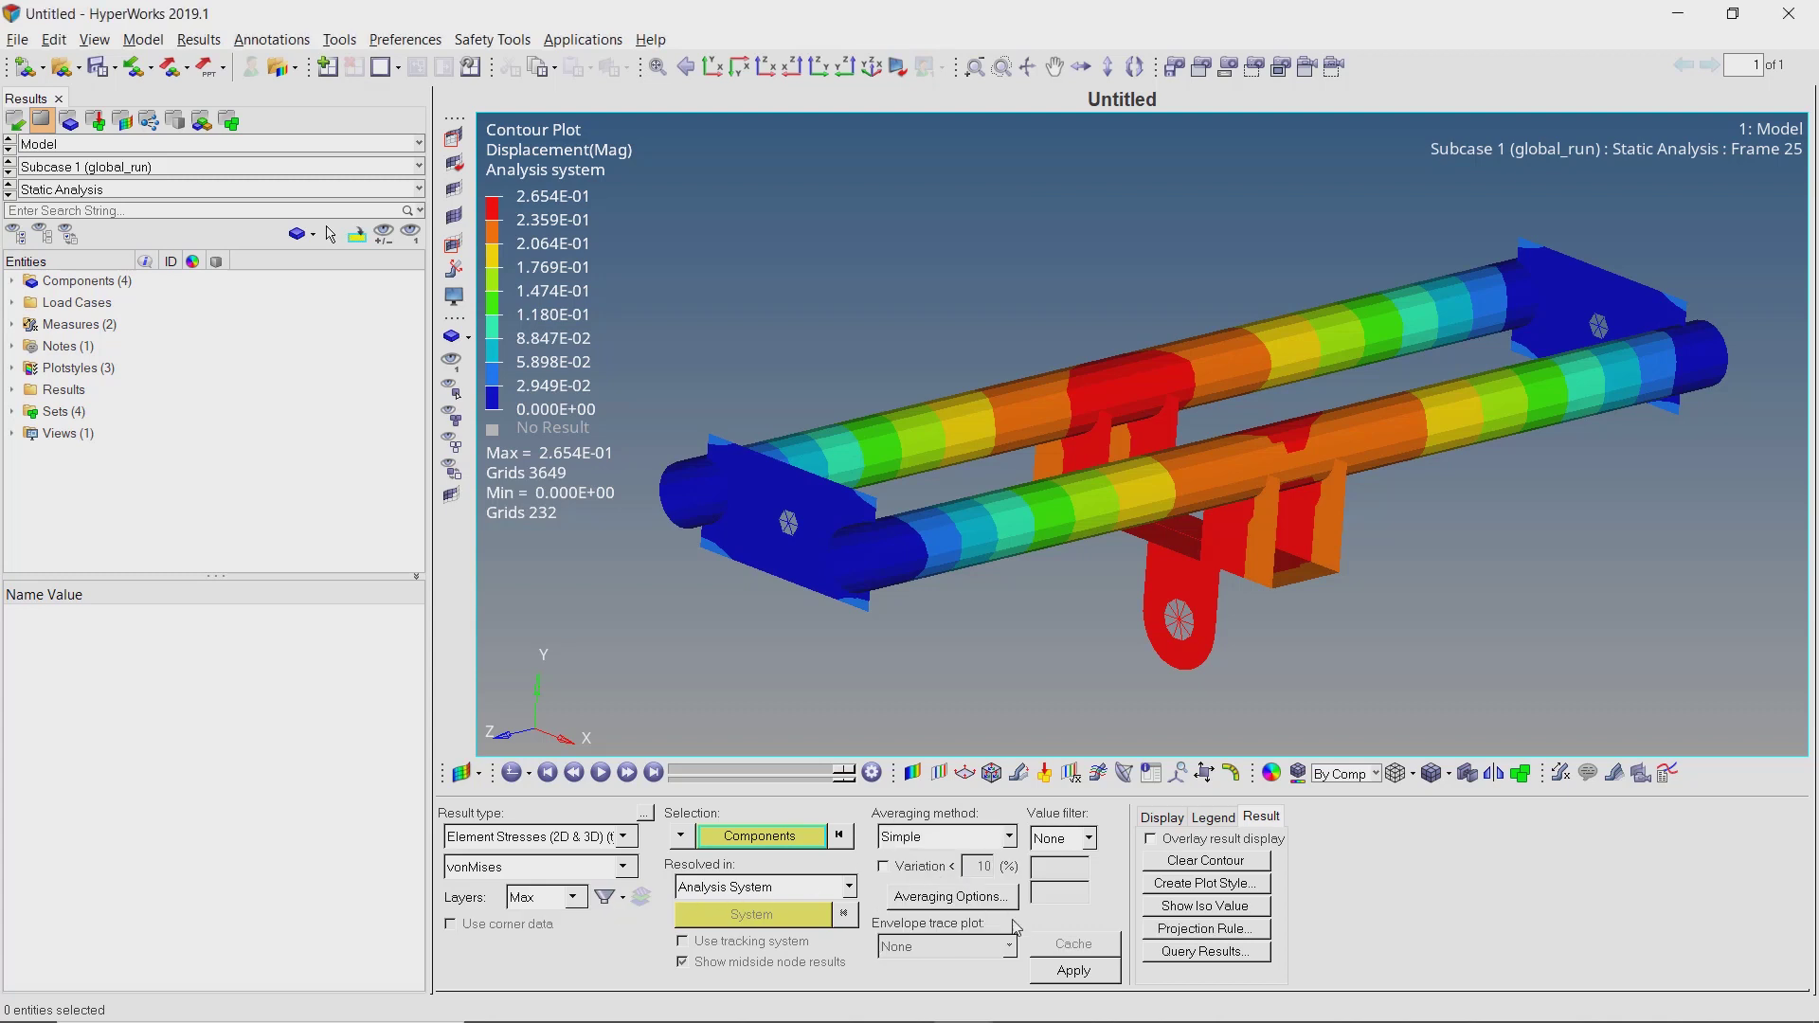
pyautogui.click(1080, 976)
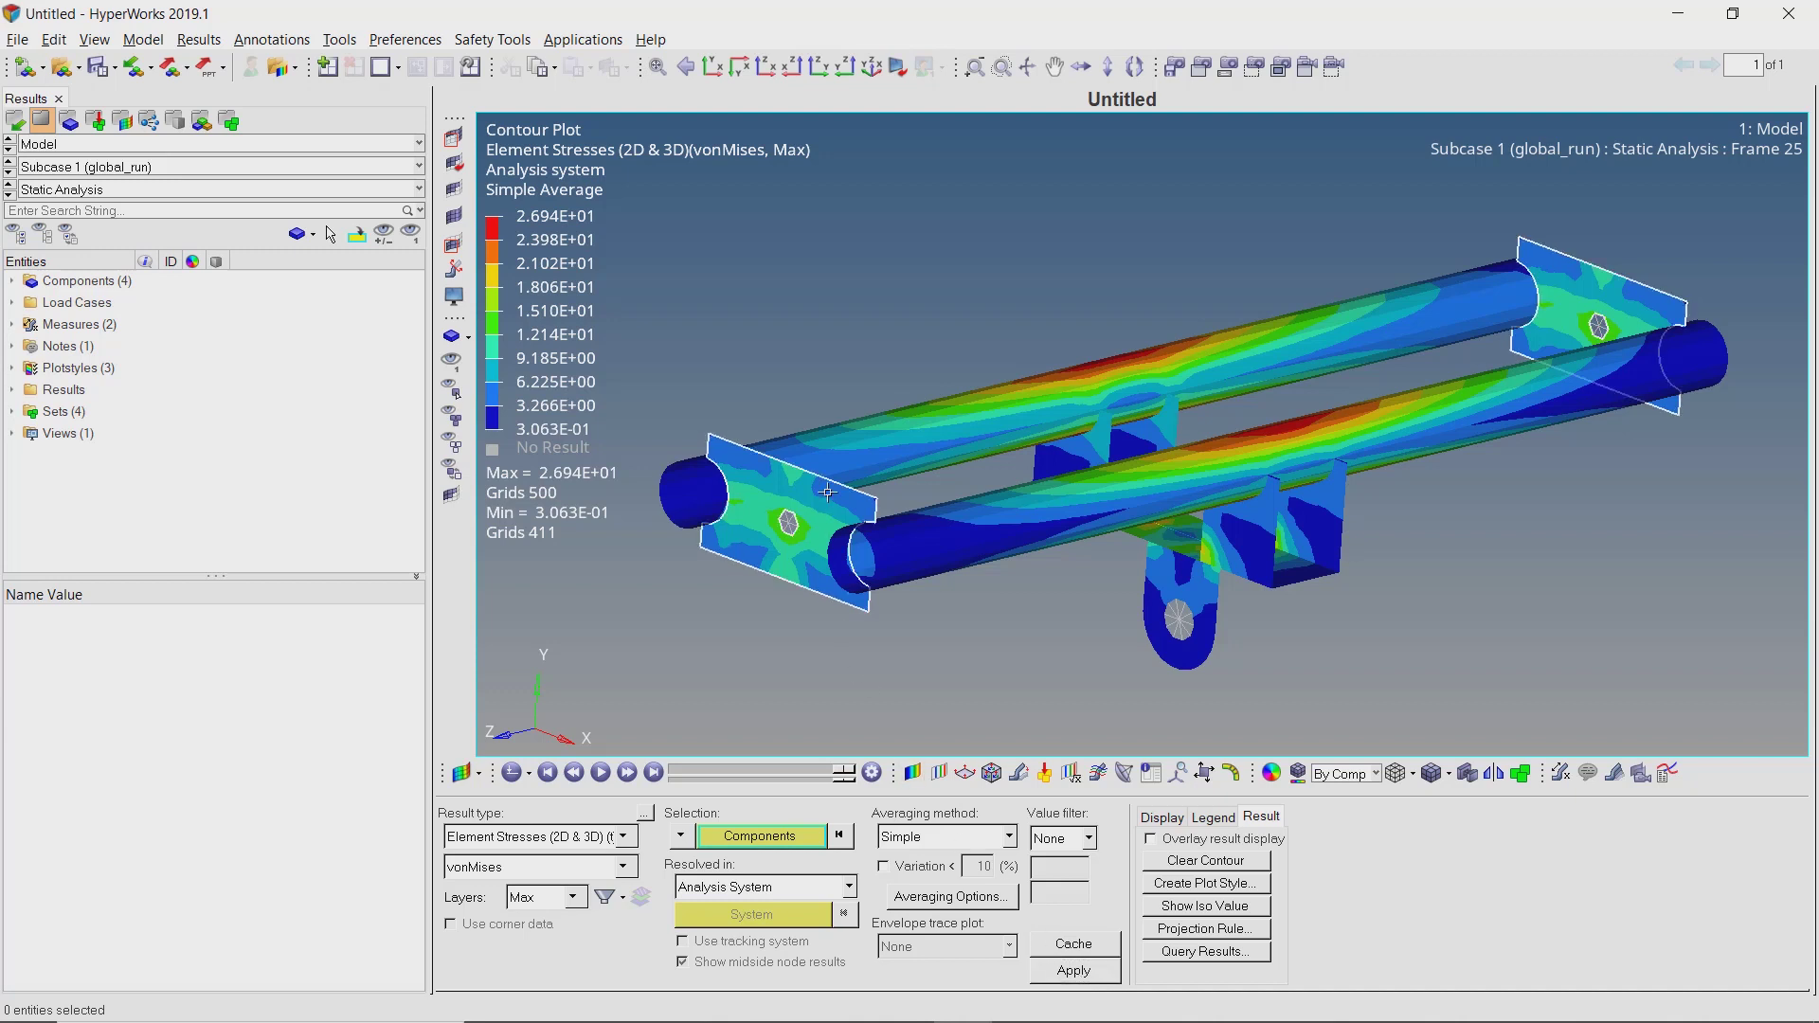
# Limit the vonMises stress contour to the mount plates and set the legend's numeric format to Fixed.
pyautogui.click(1080, 972)
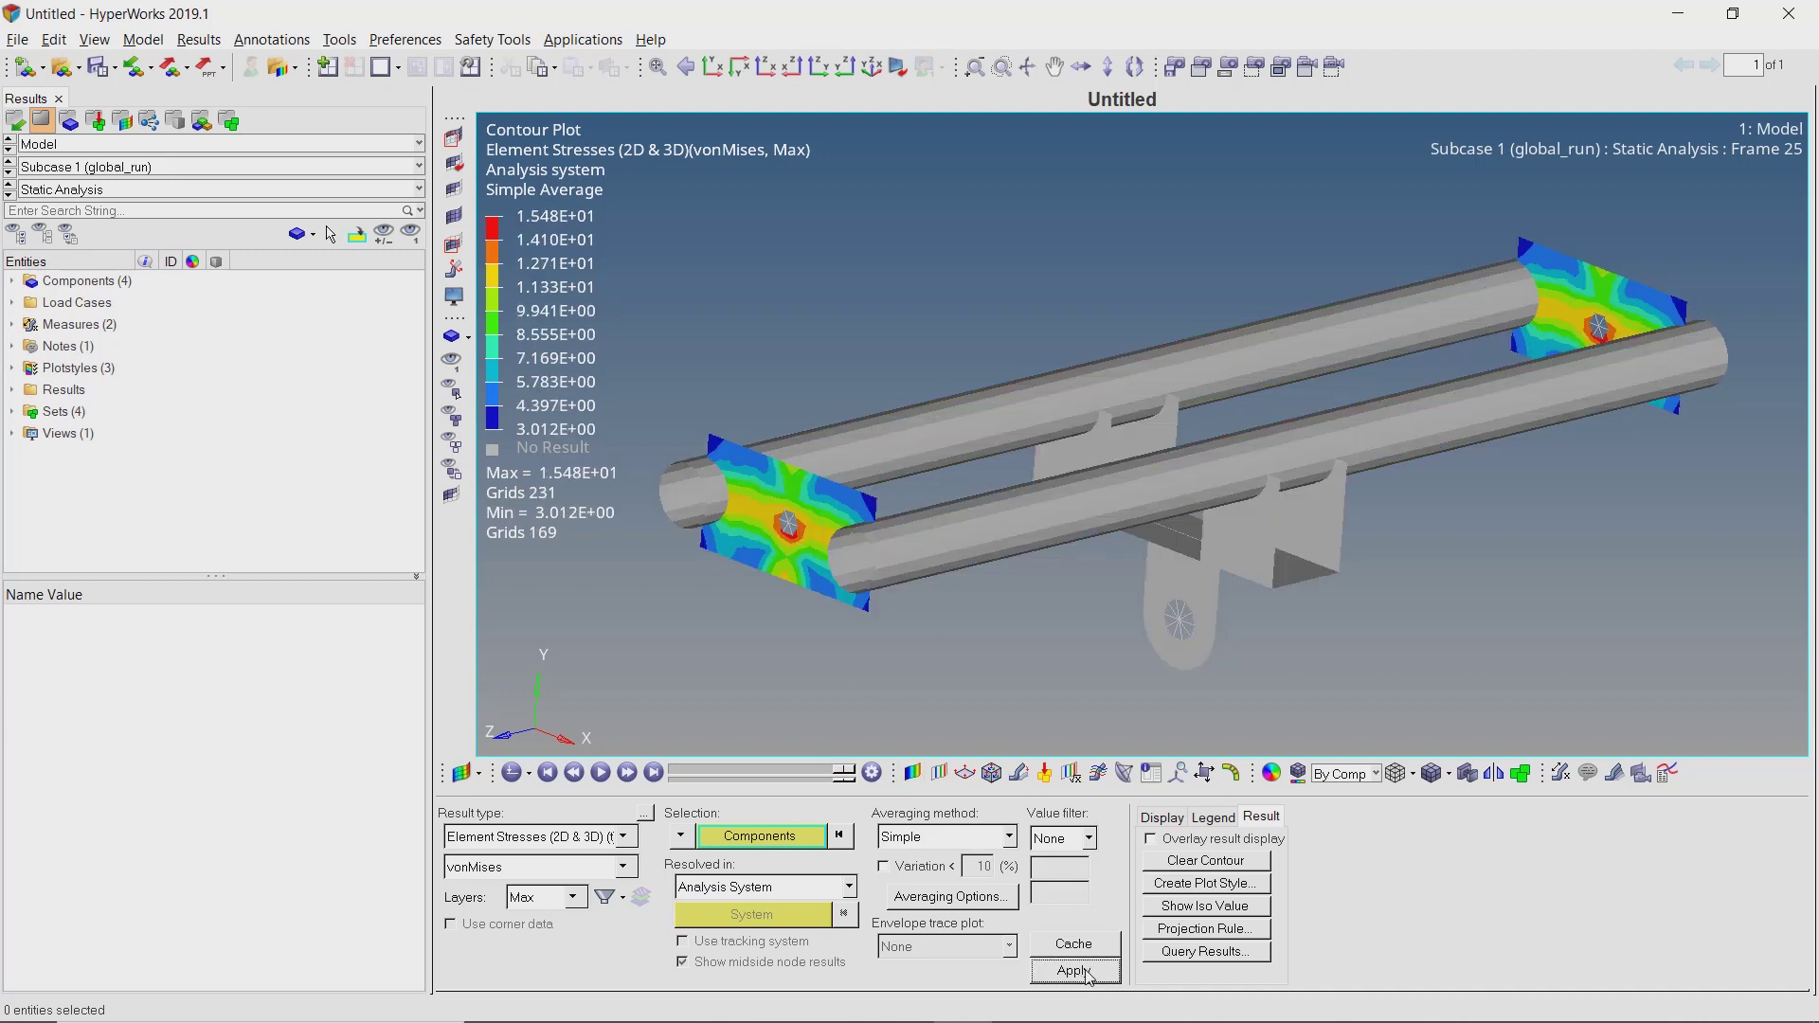
pyautogui.scroll(5, 818, 526)
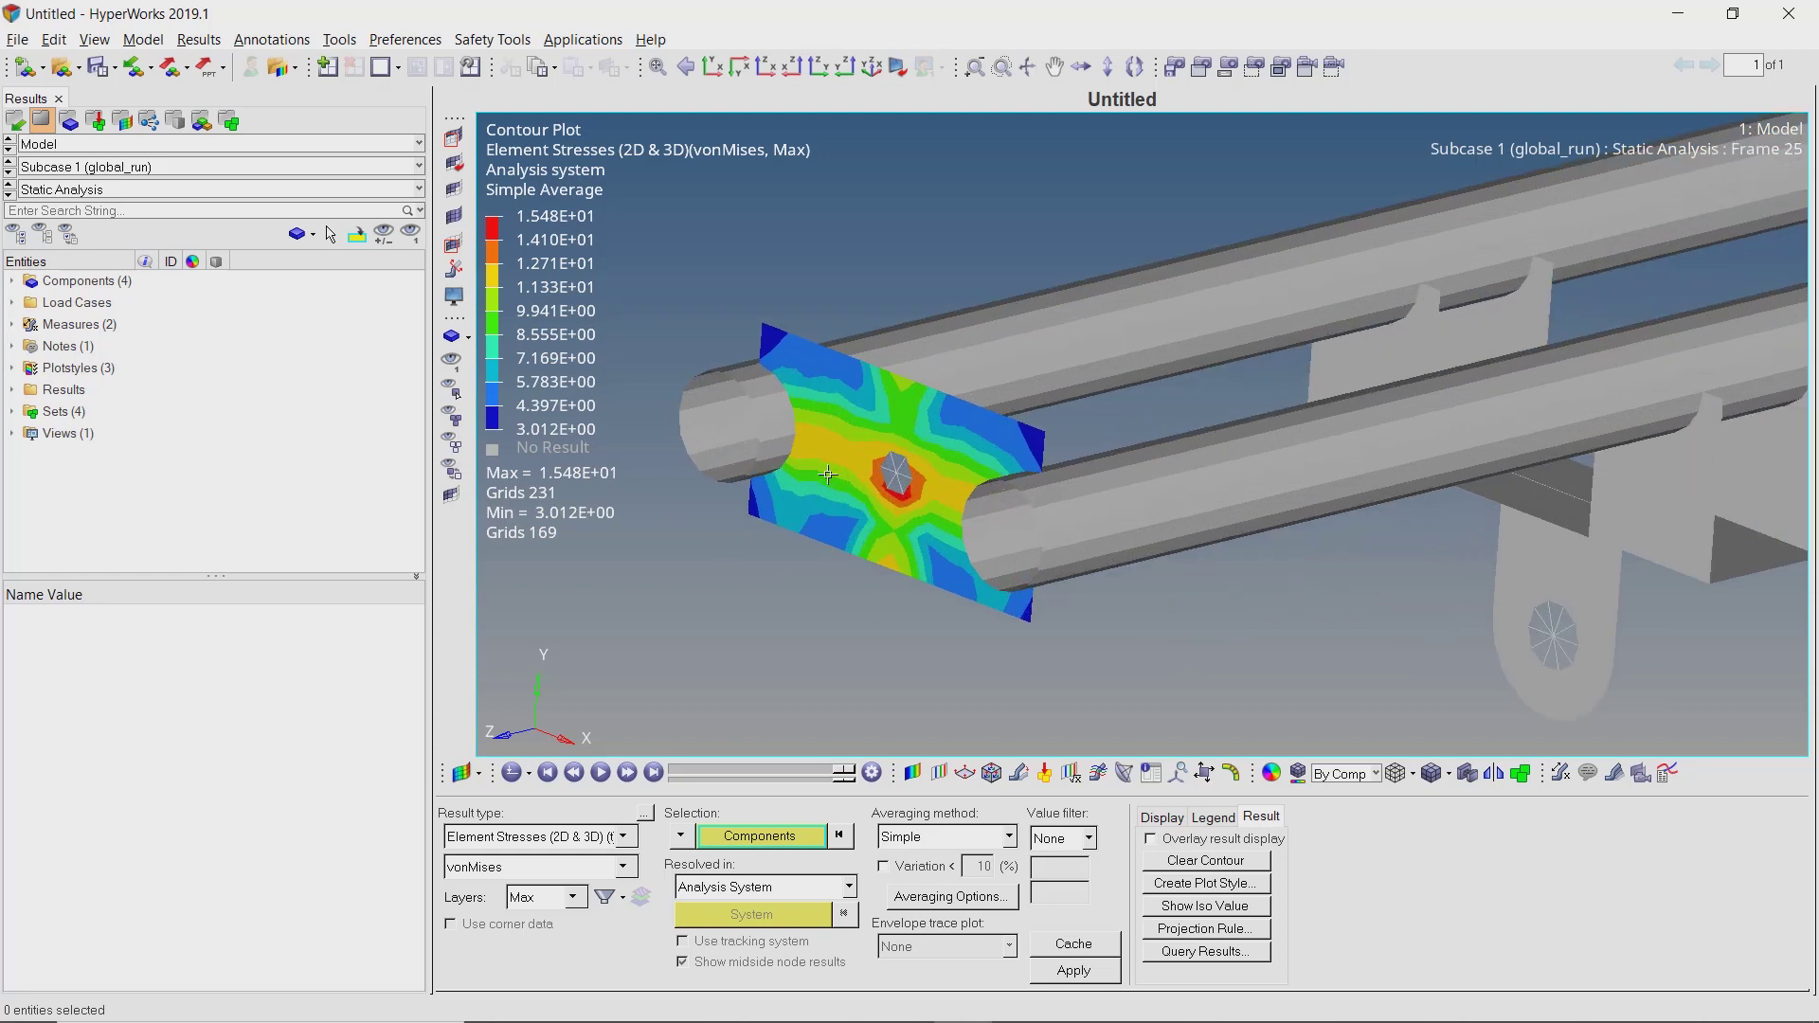
pyautogui.rightClick(573, 256)
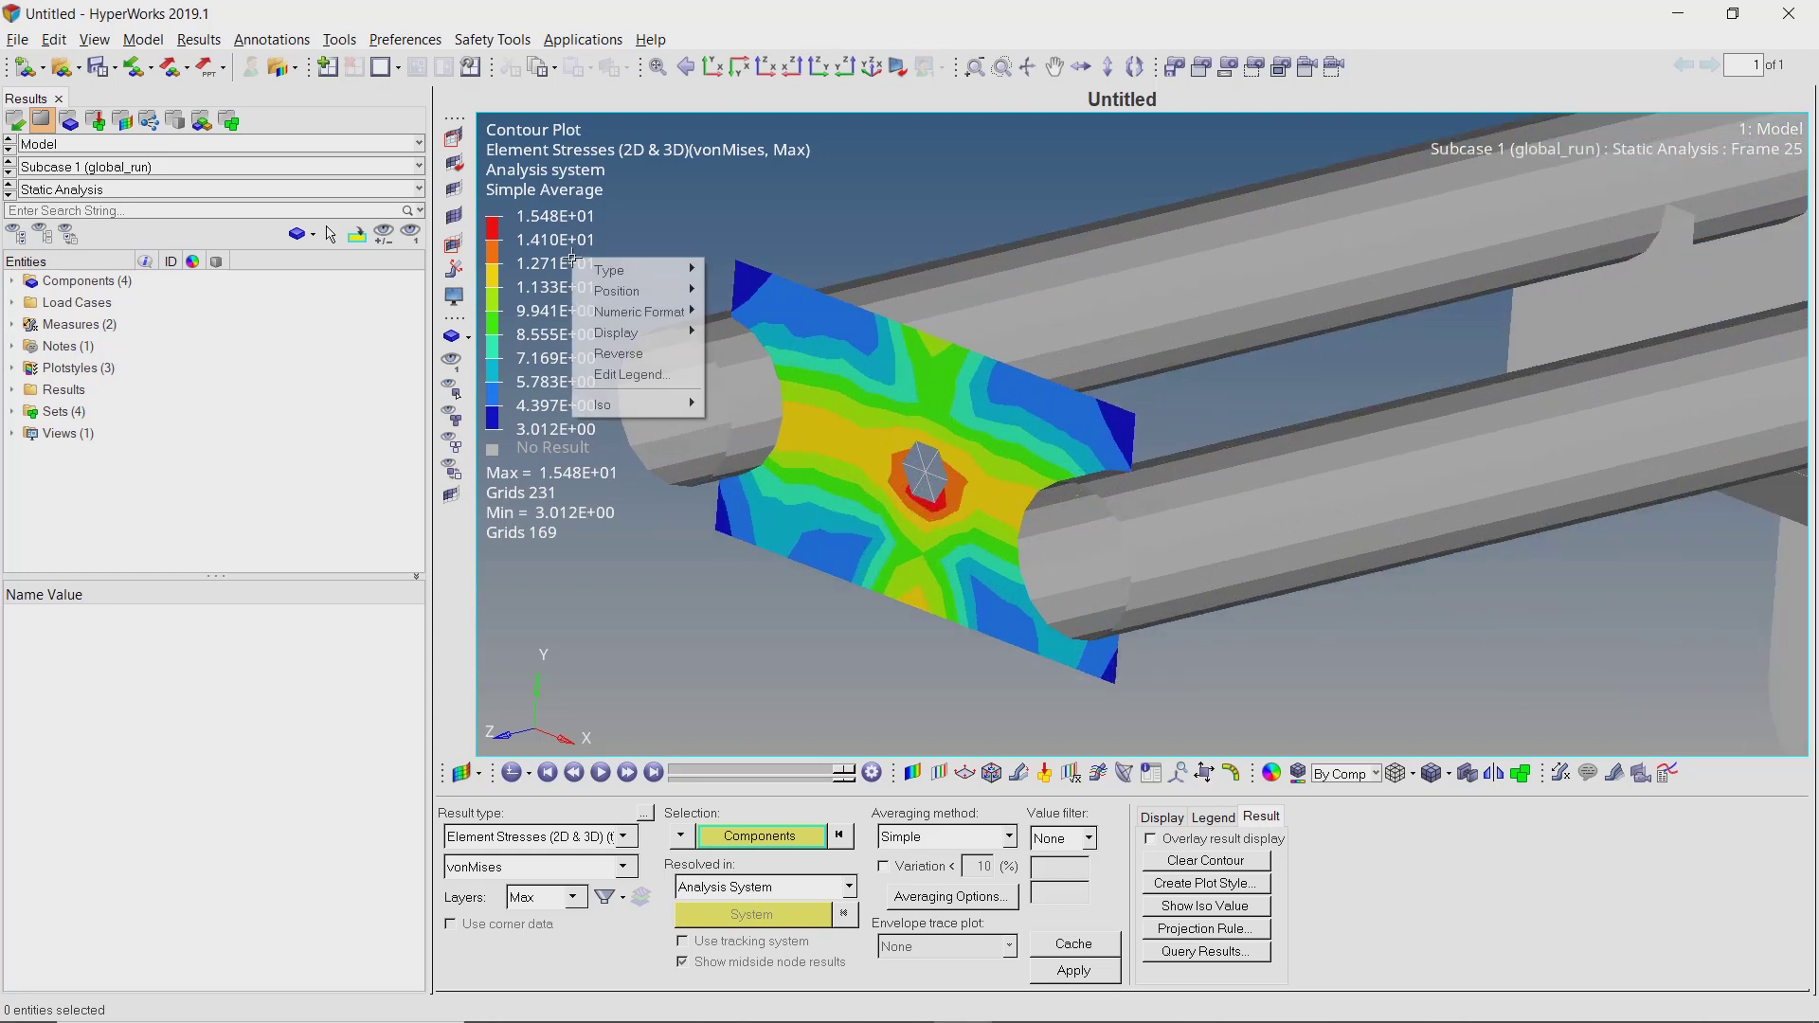
pyautogui.moveTo(655, 315)
pyautogui.click(738, 352)
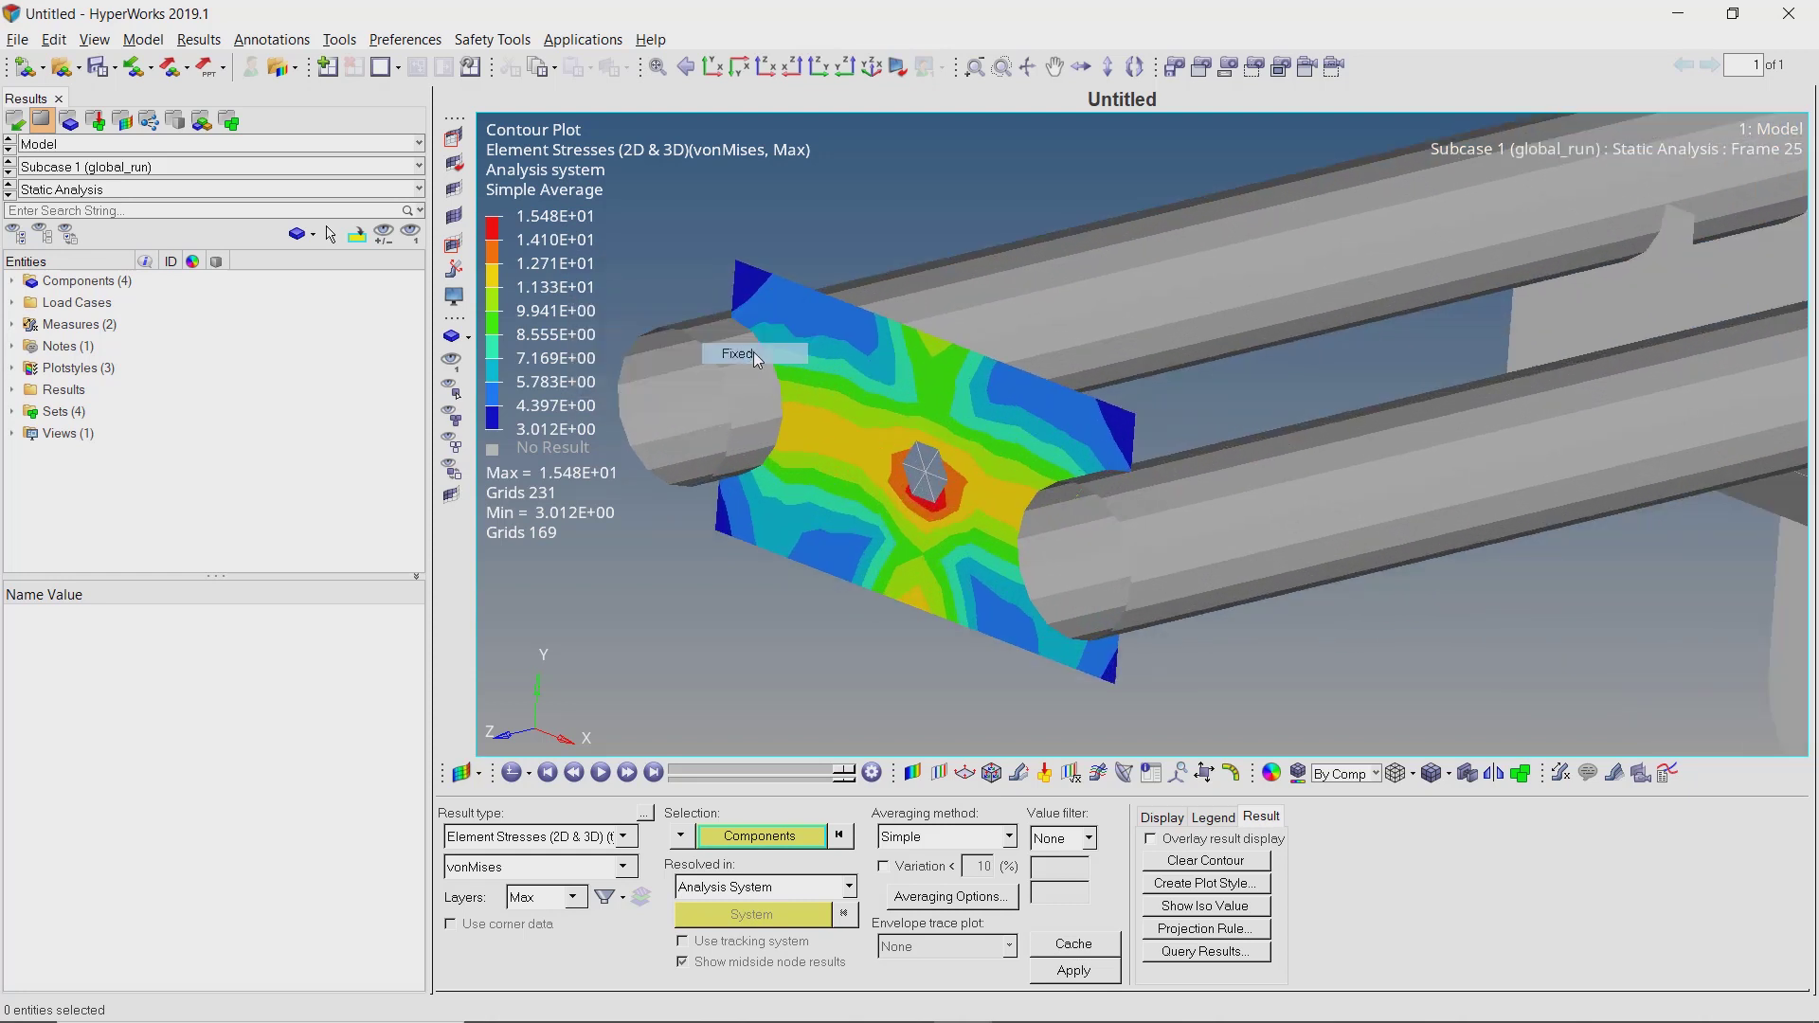
pyautogui.keyDown('ctrl'); pyautogui.moveTo(1010, 526); pyautogui.dragTo(962, 452); pyautogui.keyUp('ctrl')
pyautogui.keyDown('ctrl'); pyautogui.moveTo(963, 453); pyautogui.dragTo(1020, 452, button='right'); pyautogui.keyUp('ctrl')
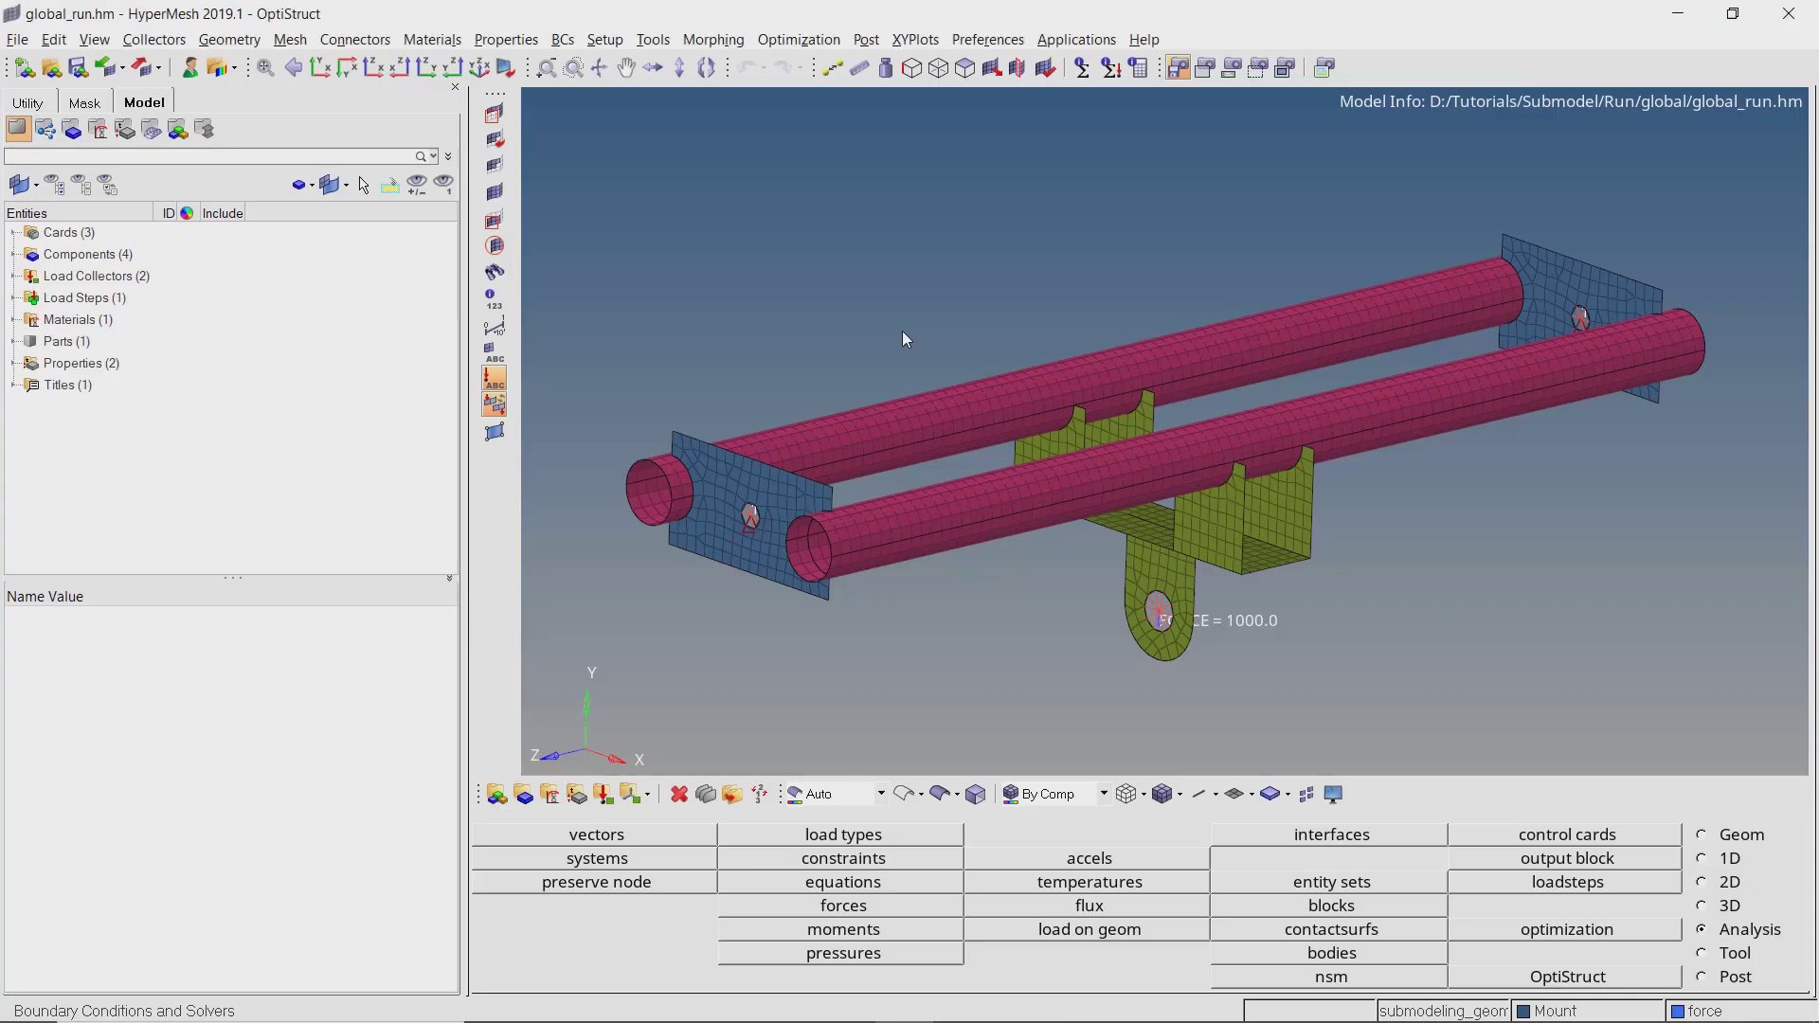
# In HyperMesh, save the model as local_run in a new folder named local inside the Run folder.
pyautogui.click(17, 39)
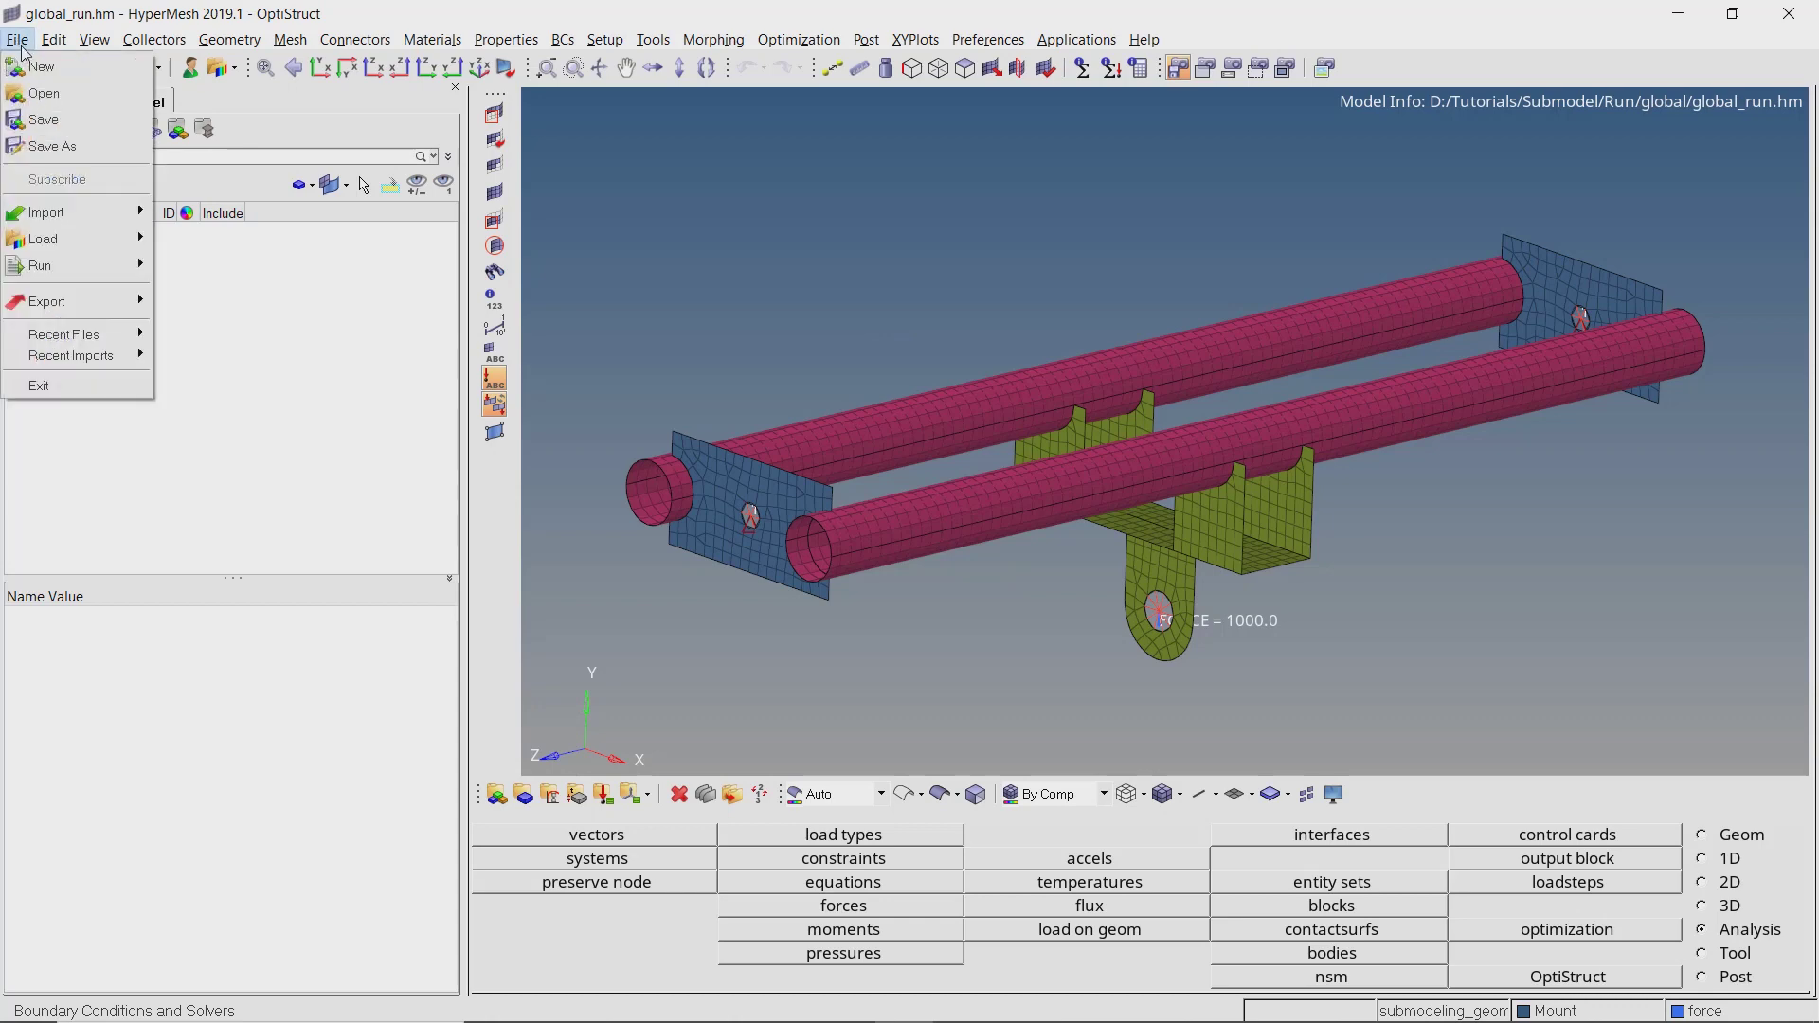
pyautogui.click(85, 146)
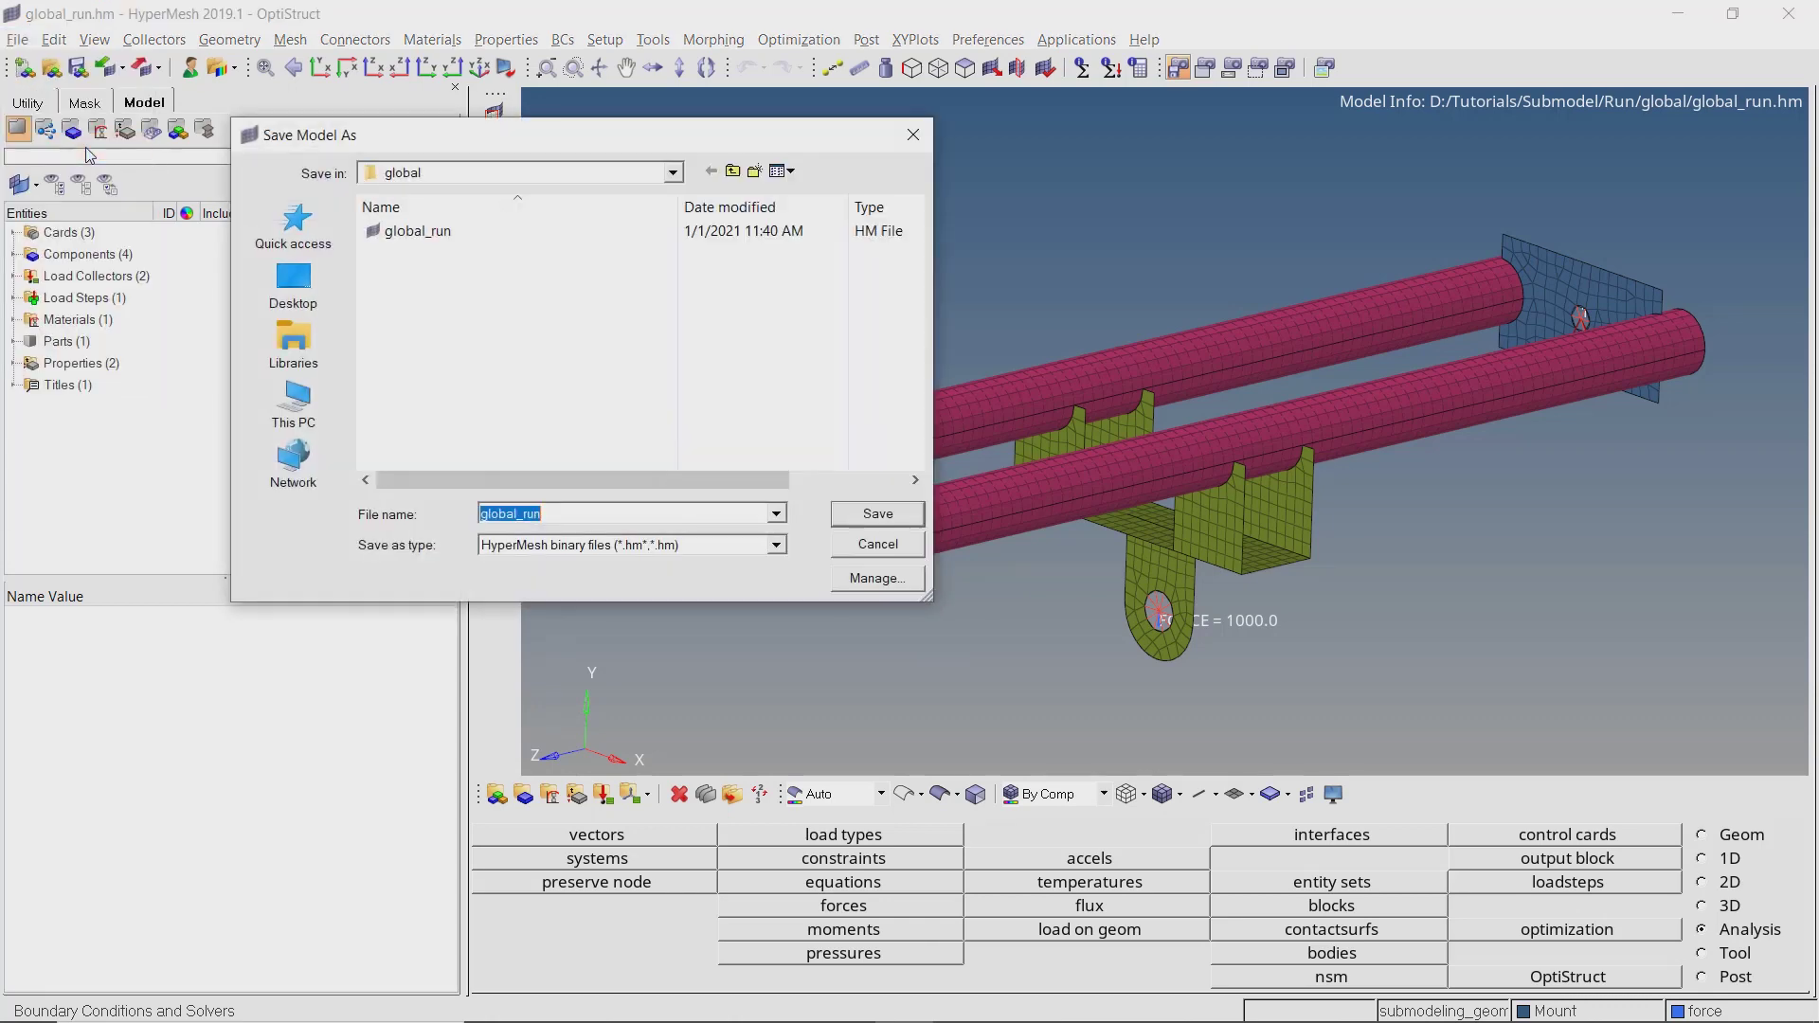
pyautogui.click(739, 171)
pyautogui.click(754, 171)
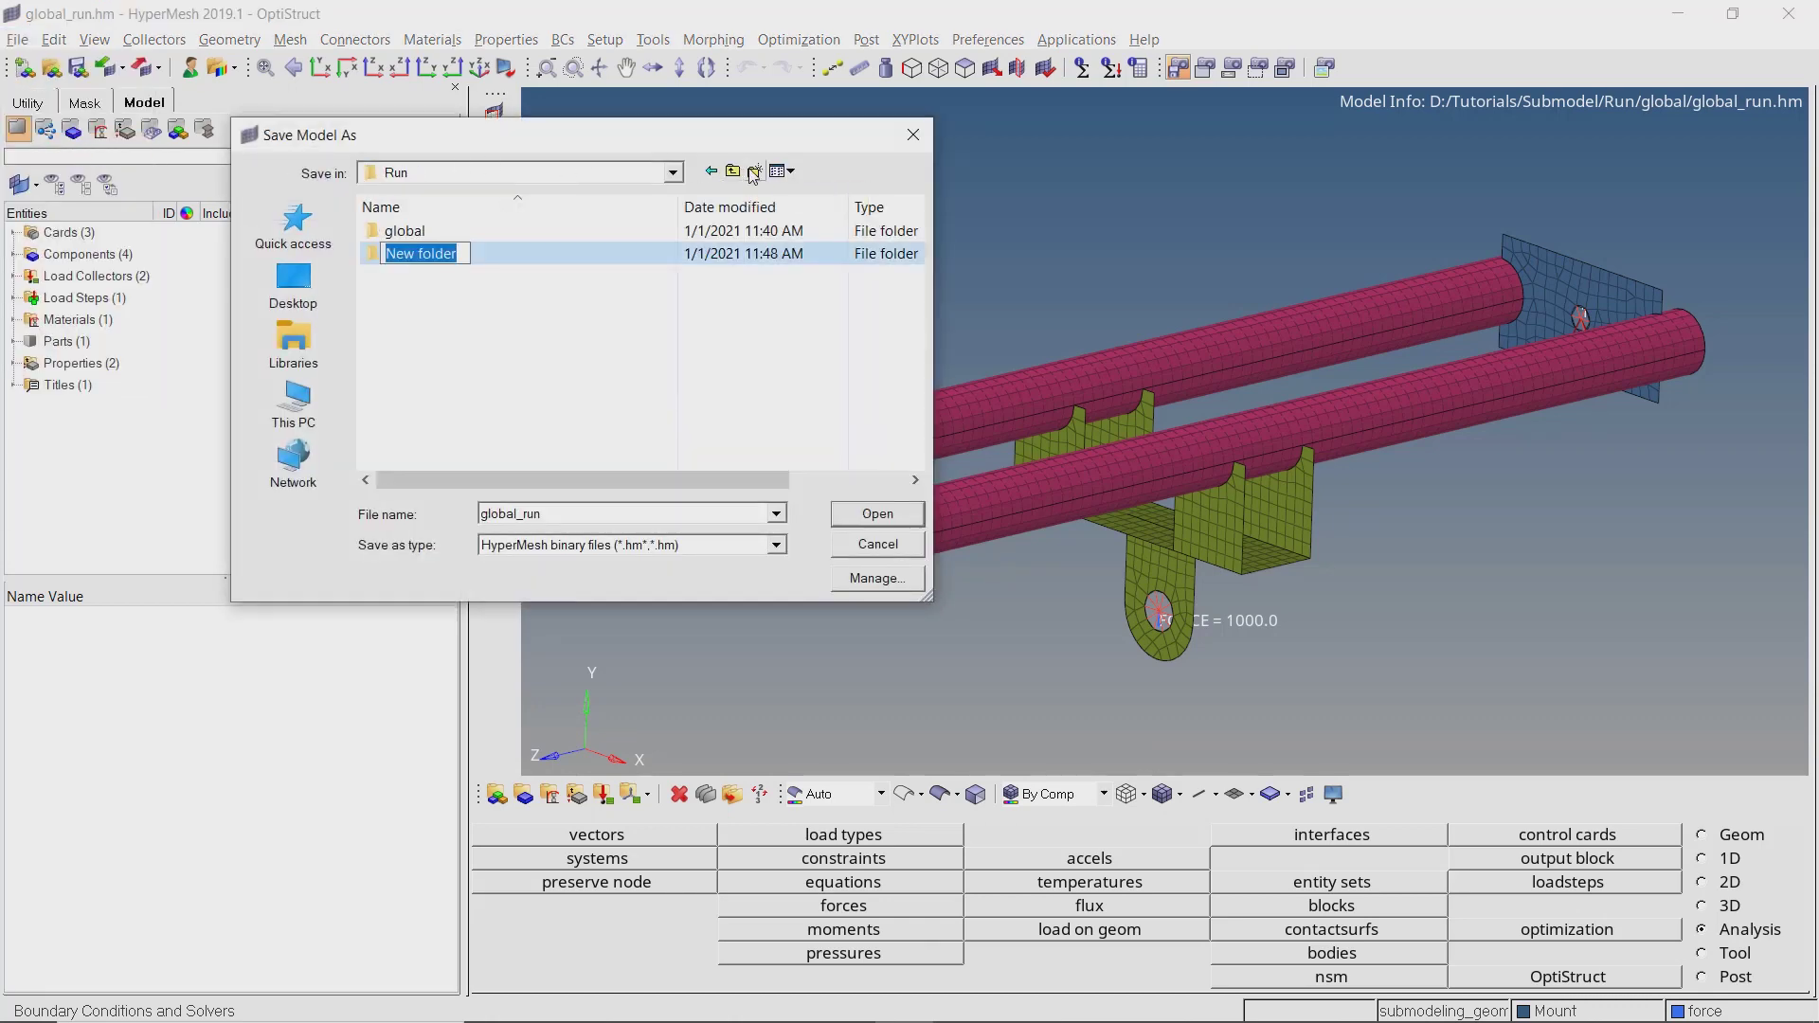
pyautogui.write('local')
pyautogui.press('Return')
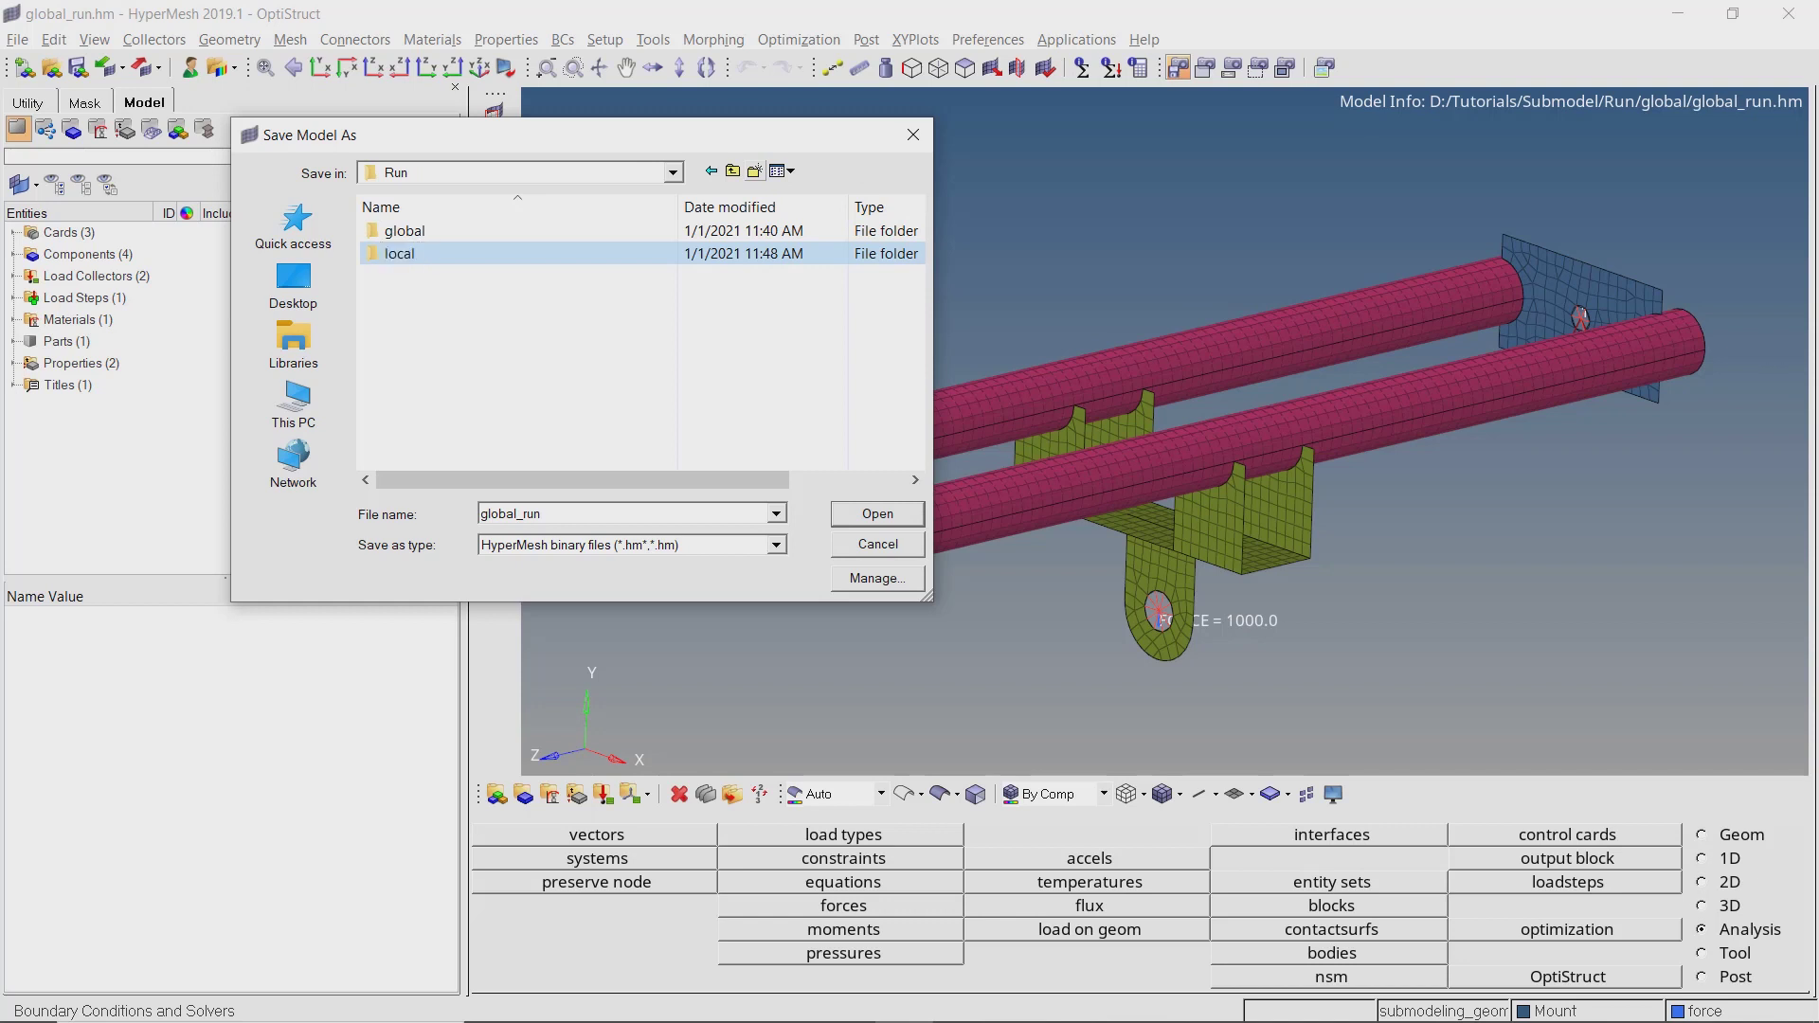
pyautogui.doubleClick(568, 251)
pyautogui.doubleClick(614, 514)
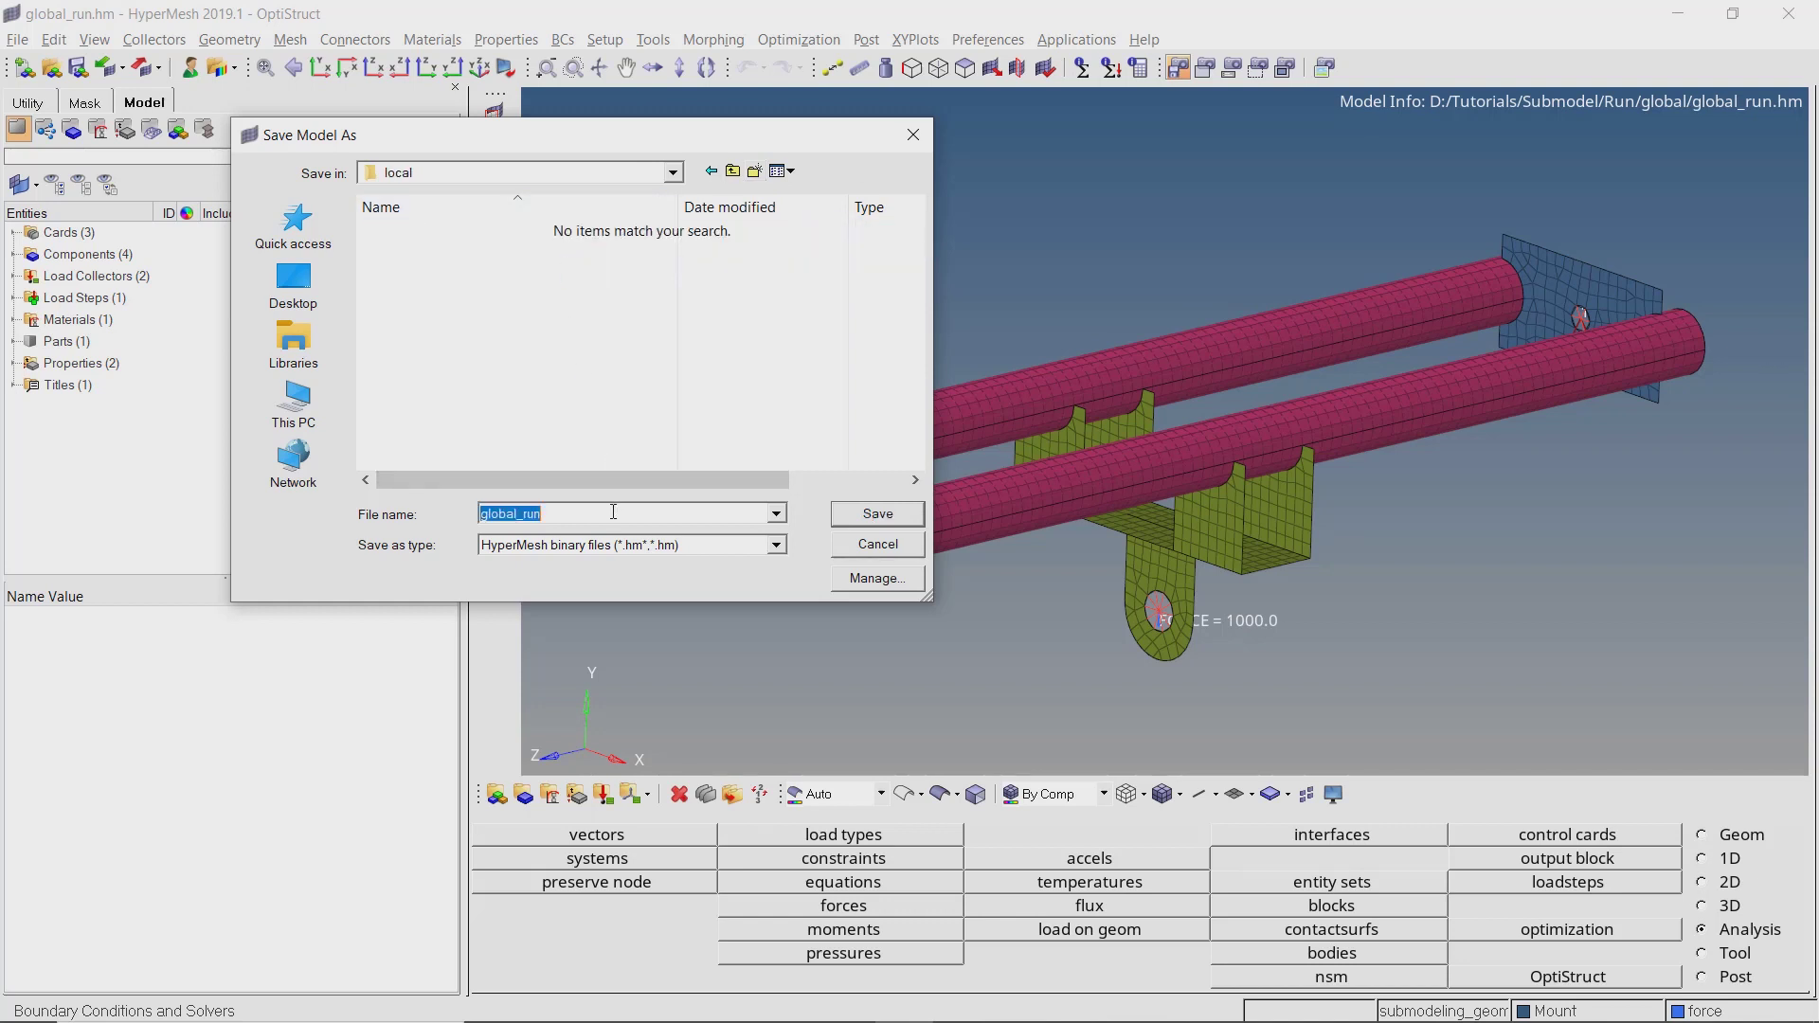
pyautogui.press('BackSpace')
pyautogui.write('local_run')
pyautogui.press('Return')
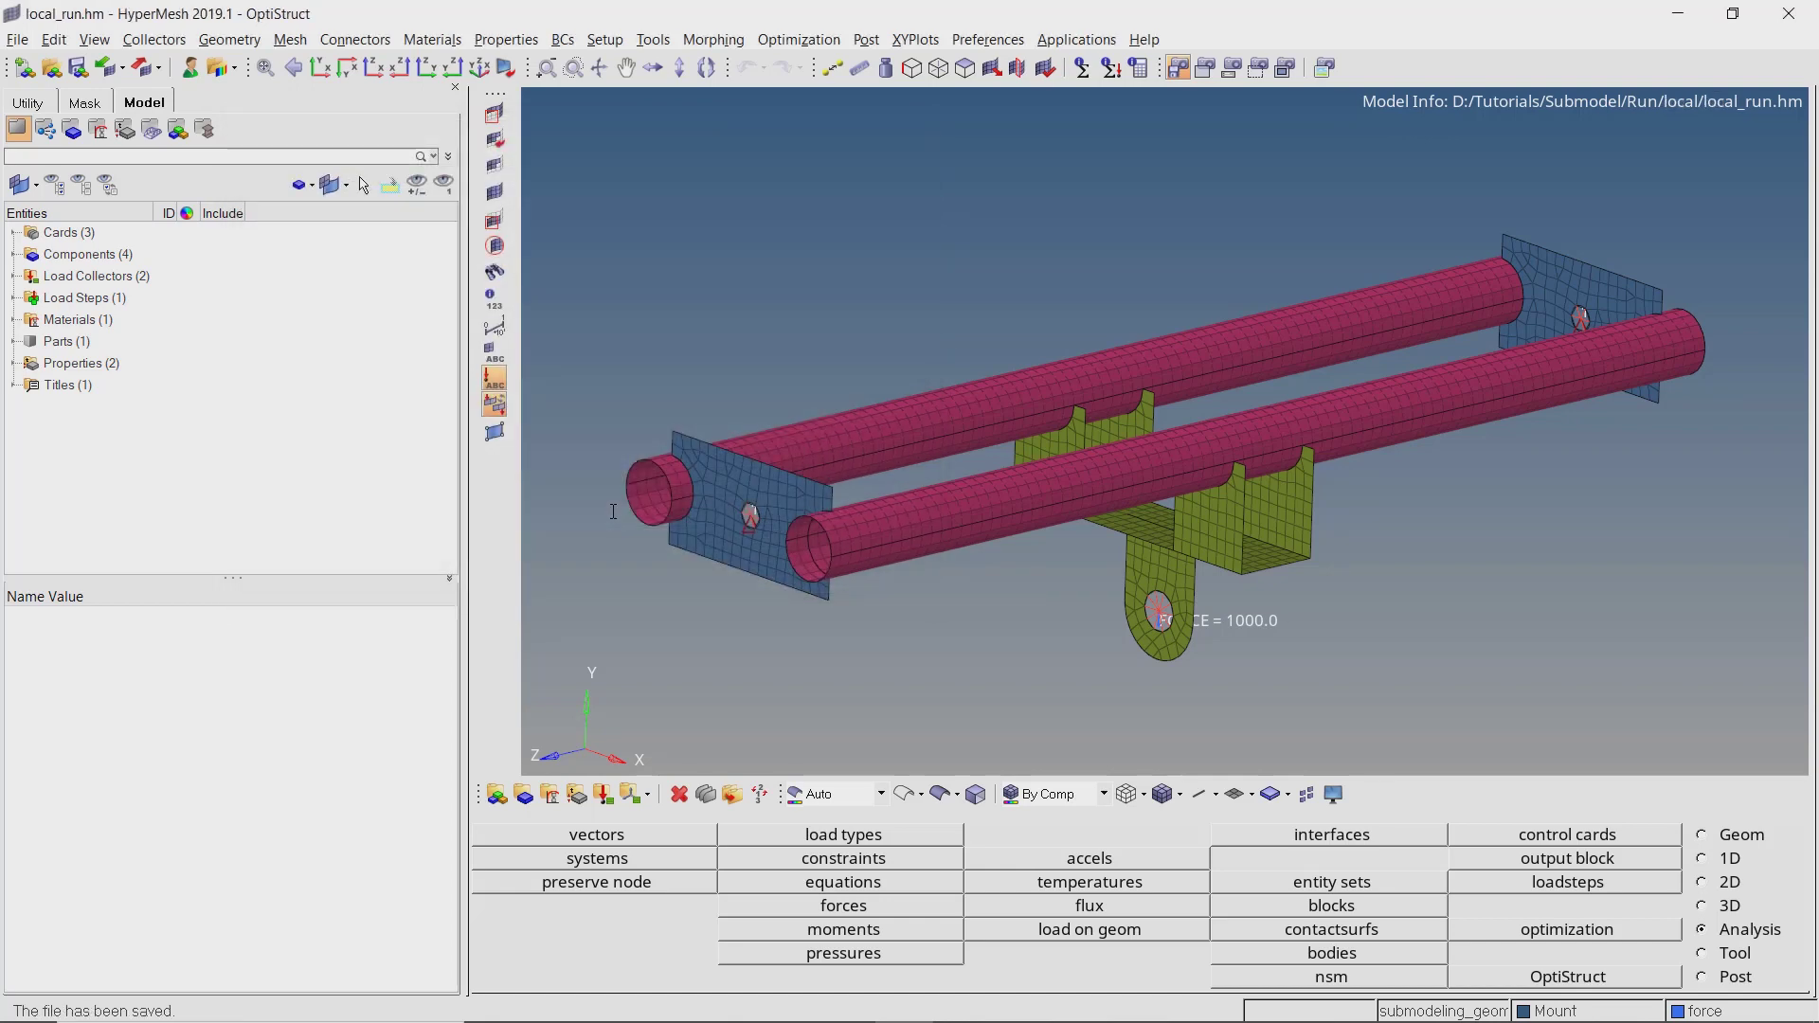
# Delete the Pipe and Bracket components from the local_run model.
pyautogui.doubleClick(87, 254)
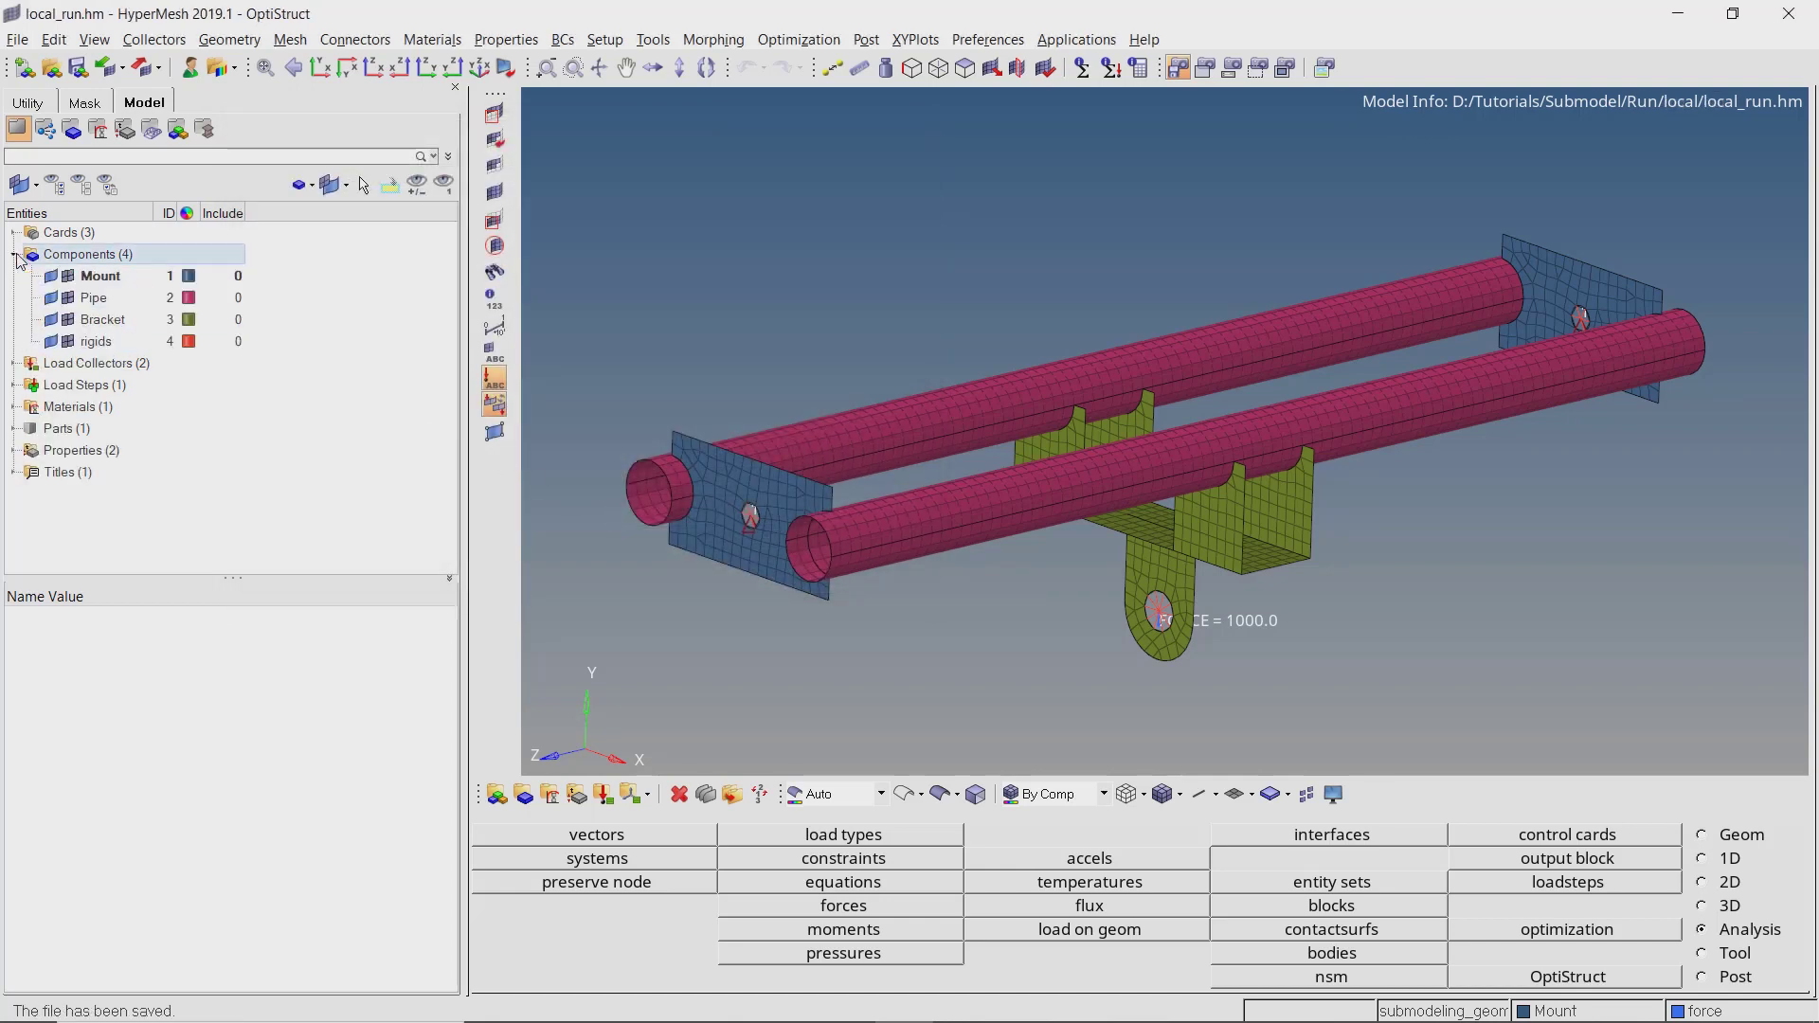
pyautogui.click(93, 297)
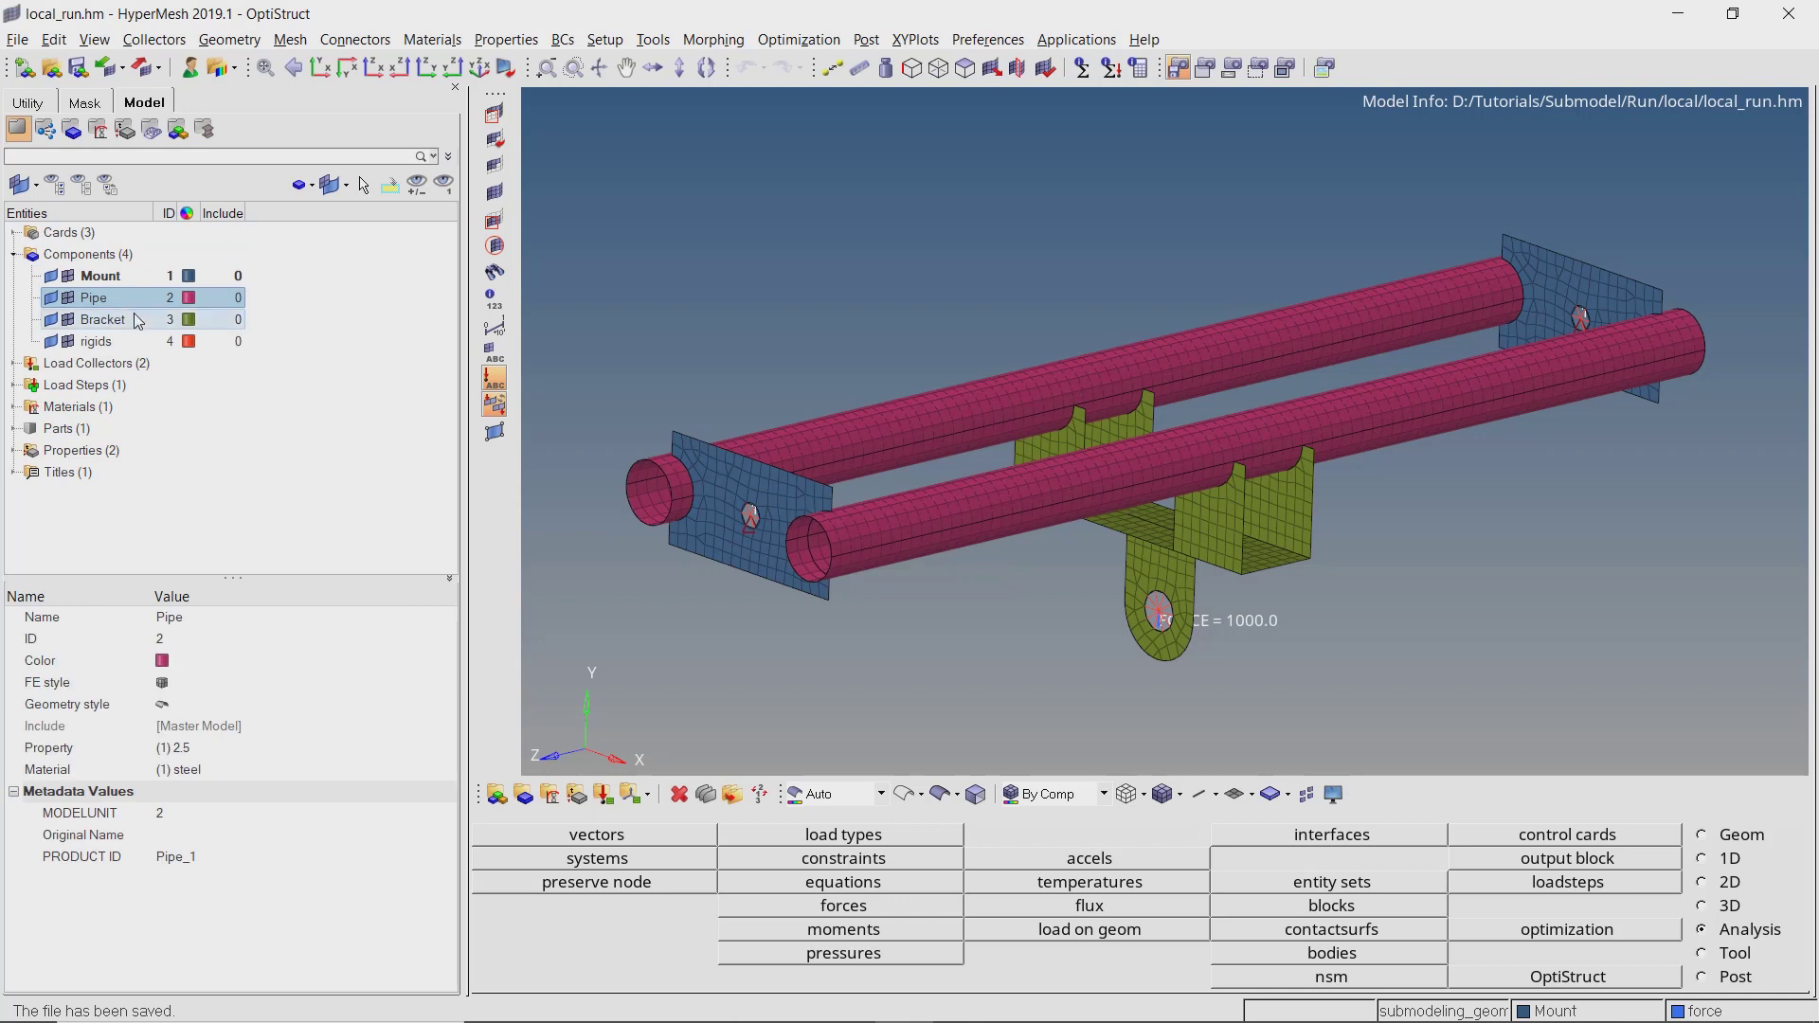
pyautogui.keyDown('ctrl'); pyautogui.click(142, 322); pyautogui.keyUp('ctrl')
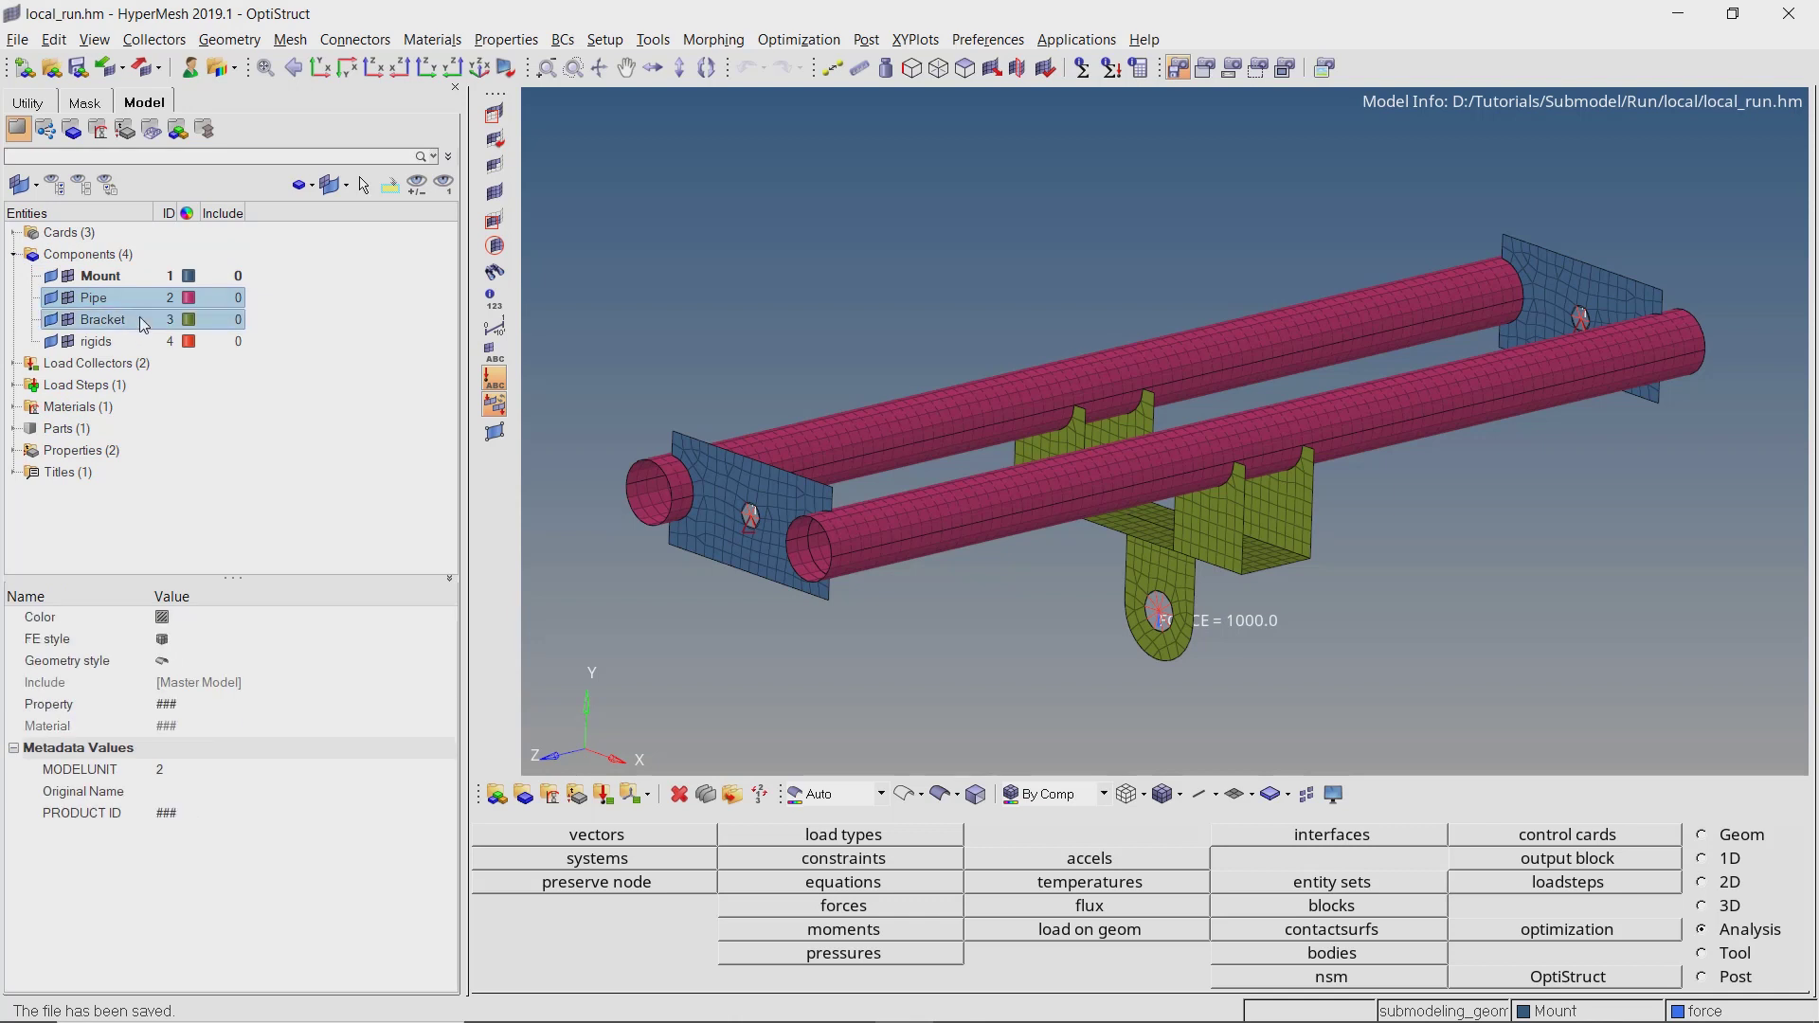
pyautogui.rightClick(139, 316)
pyautogui.click(194, 619)
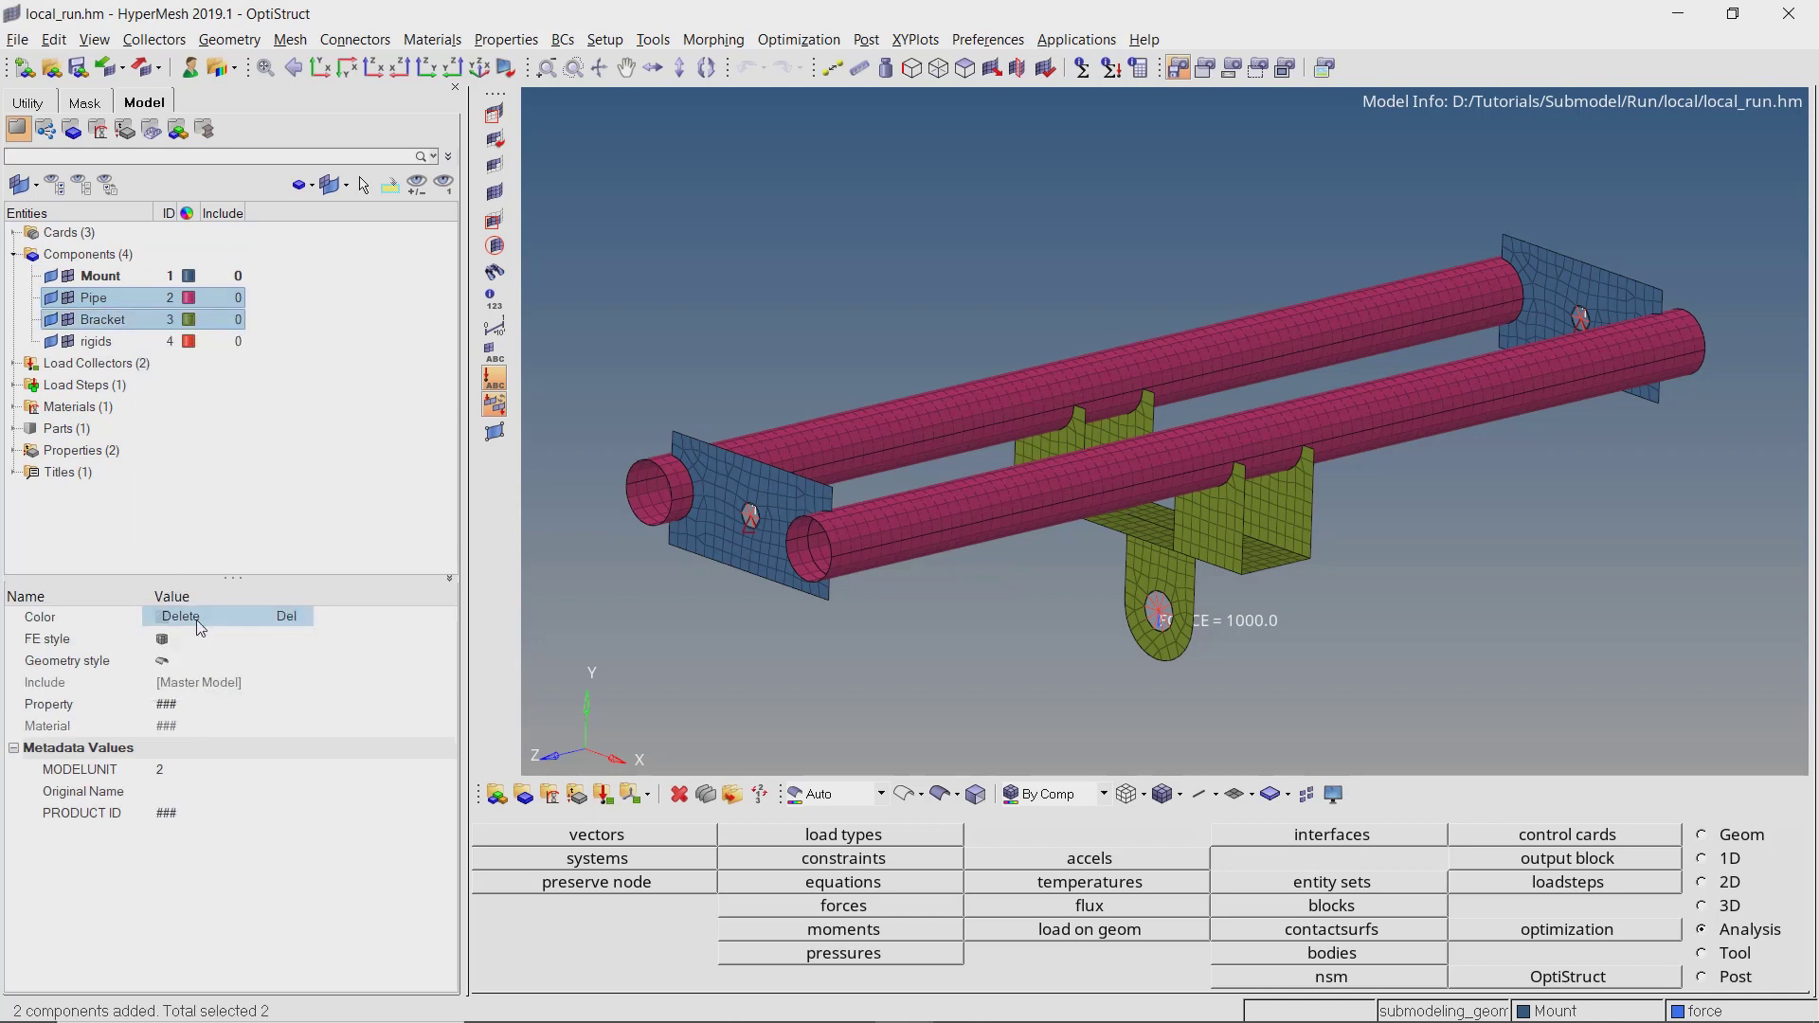
pyautogui.click(846, 589)
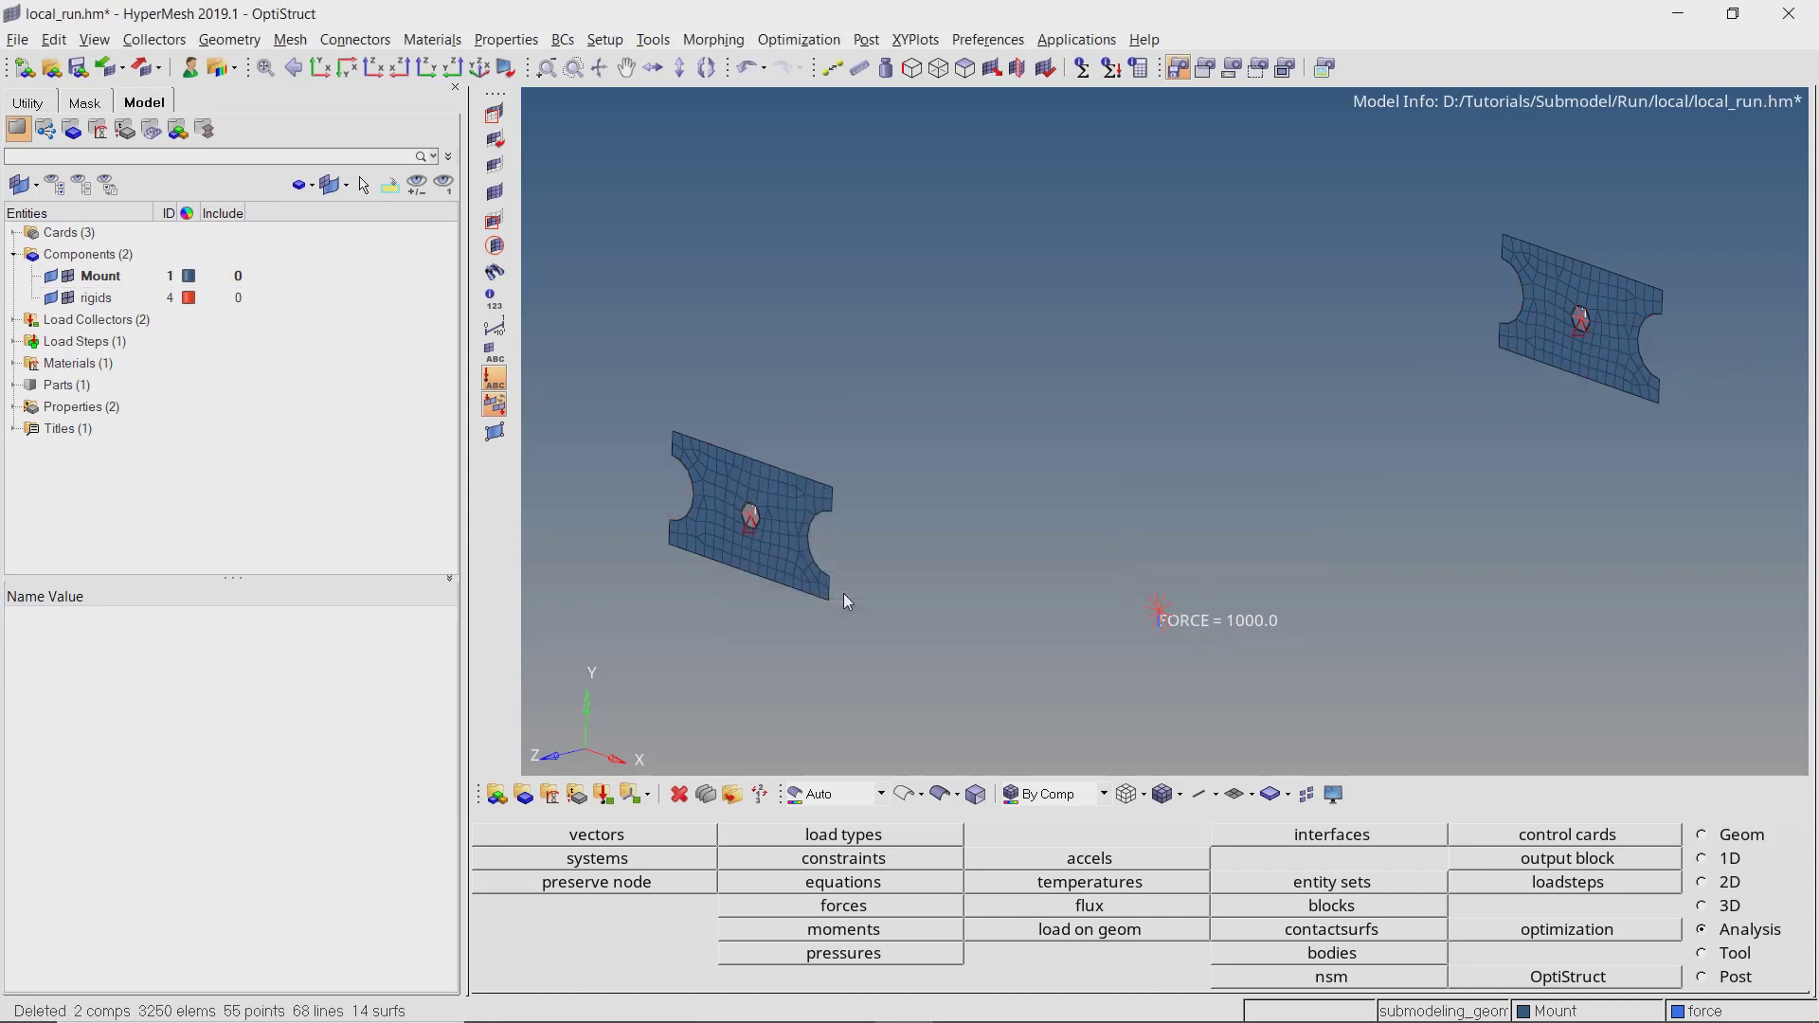
# Delete the leftover rigid element at the force application point between the mount plates.
pyautogui.press('F2')
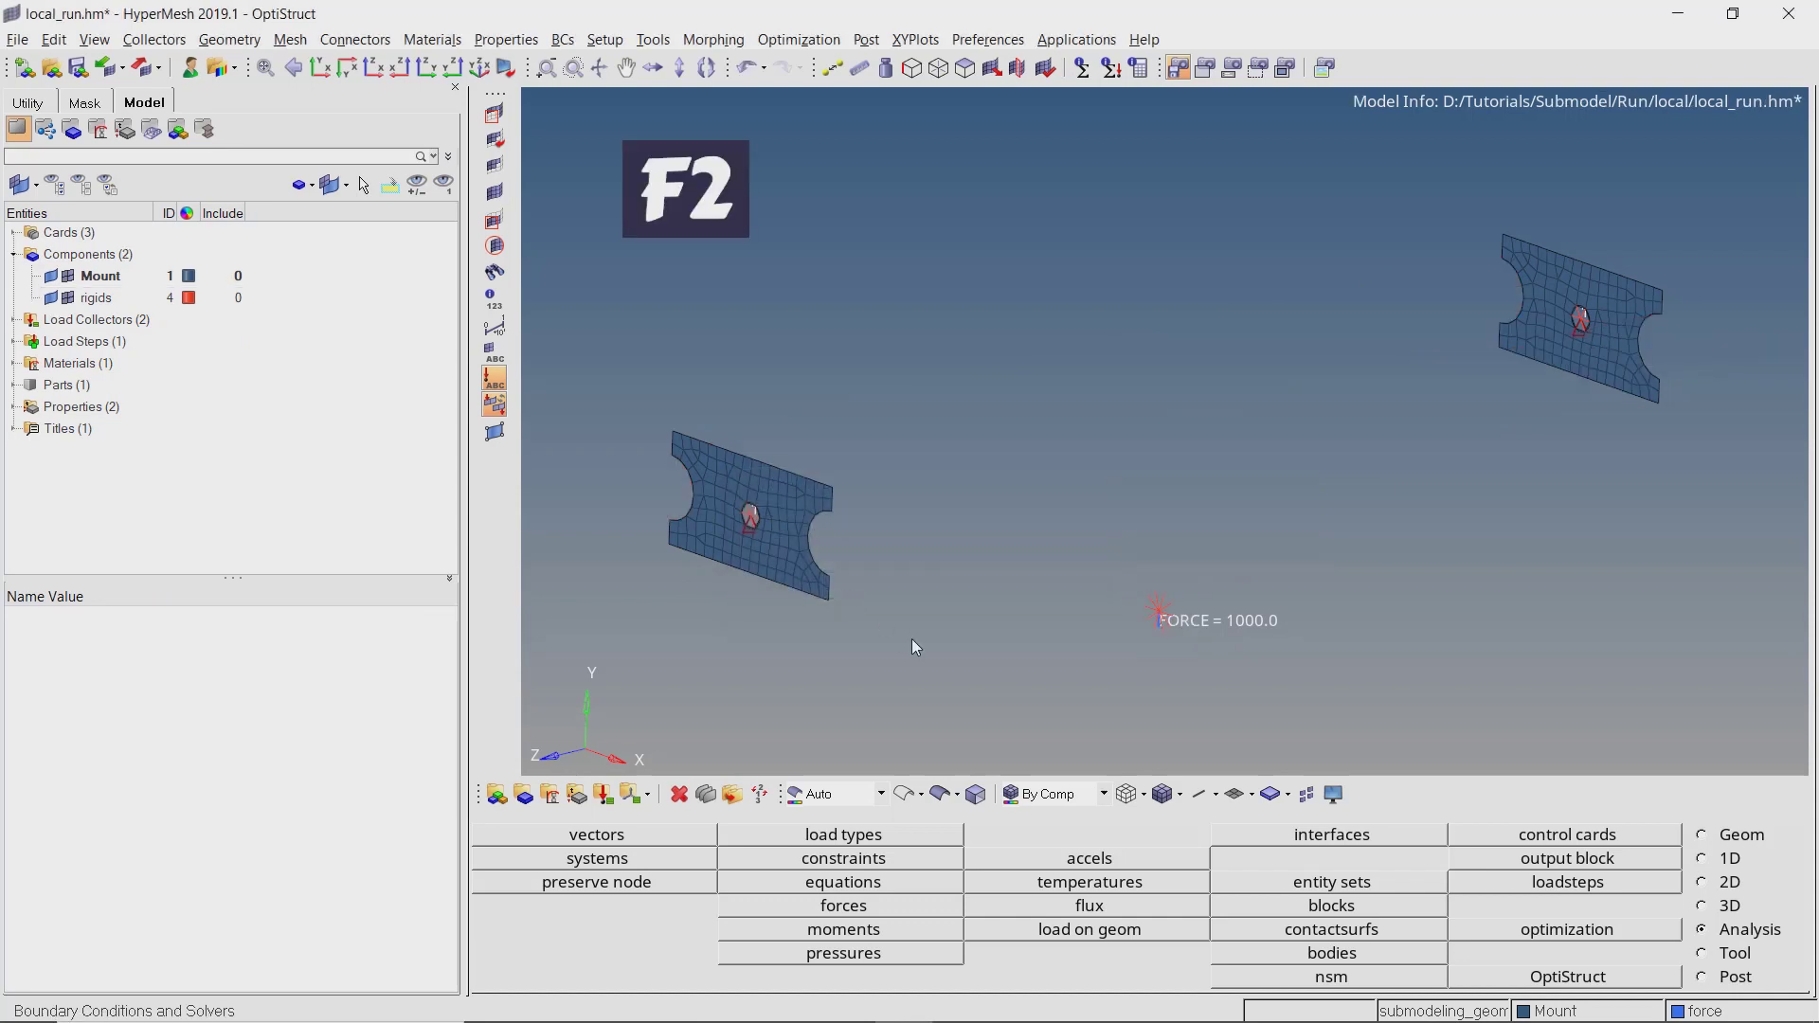
pyautogui.keyDown('shift'); pyautogui.moveTo(1042, 605); pyautogui.dragTo(1317, 717); pyautogui.keyUp('shift')
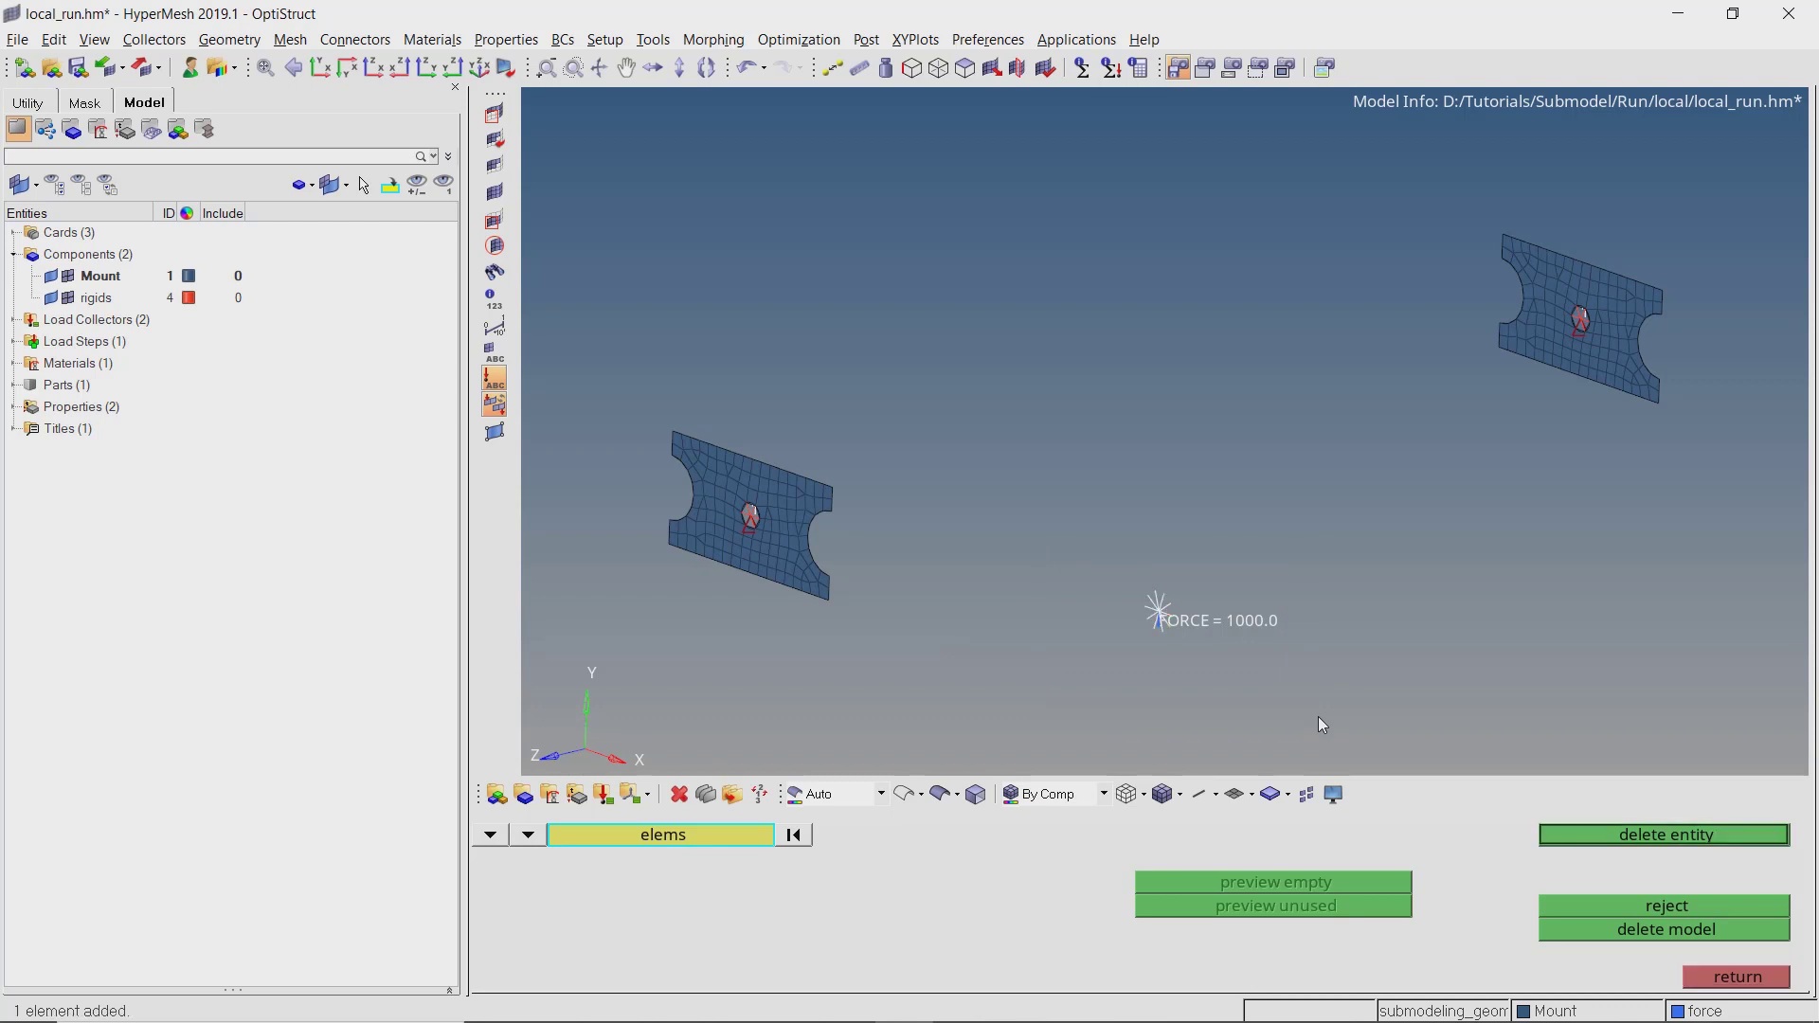
pyautogui.middleClick(1322, 725)
pyautogui.middleClick(1322, 724)
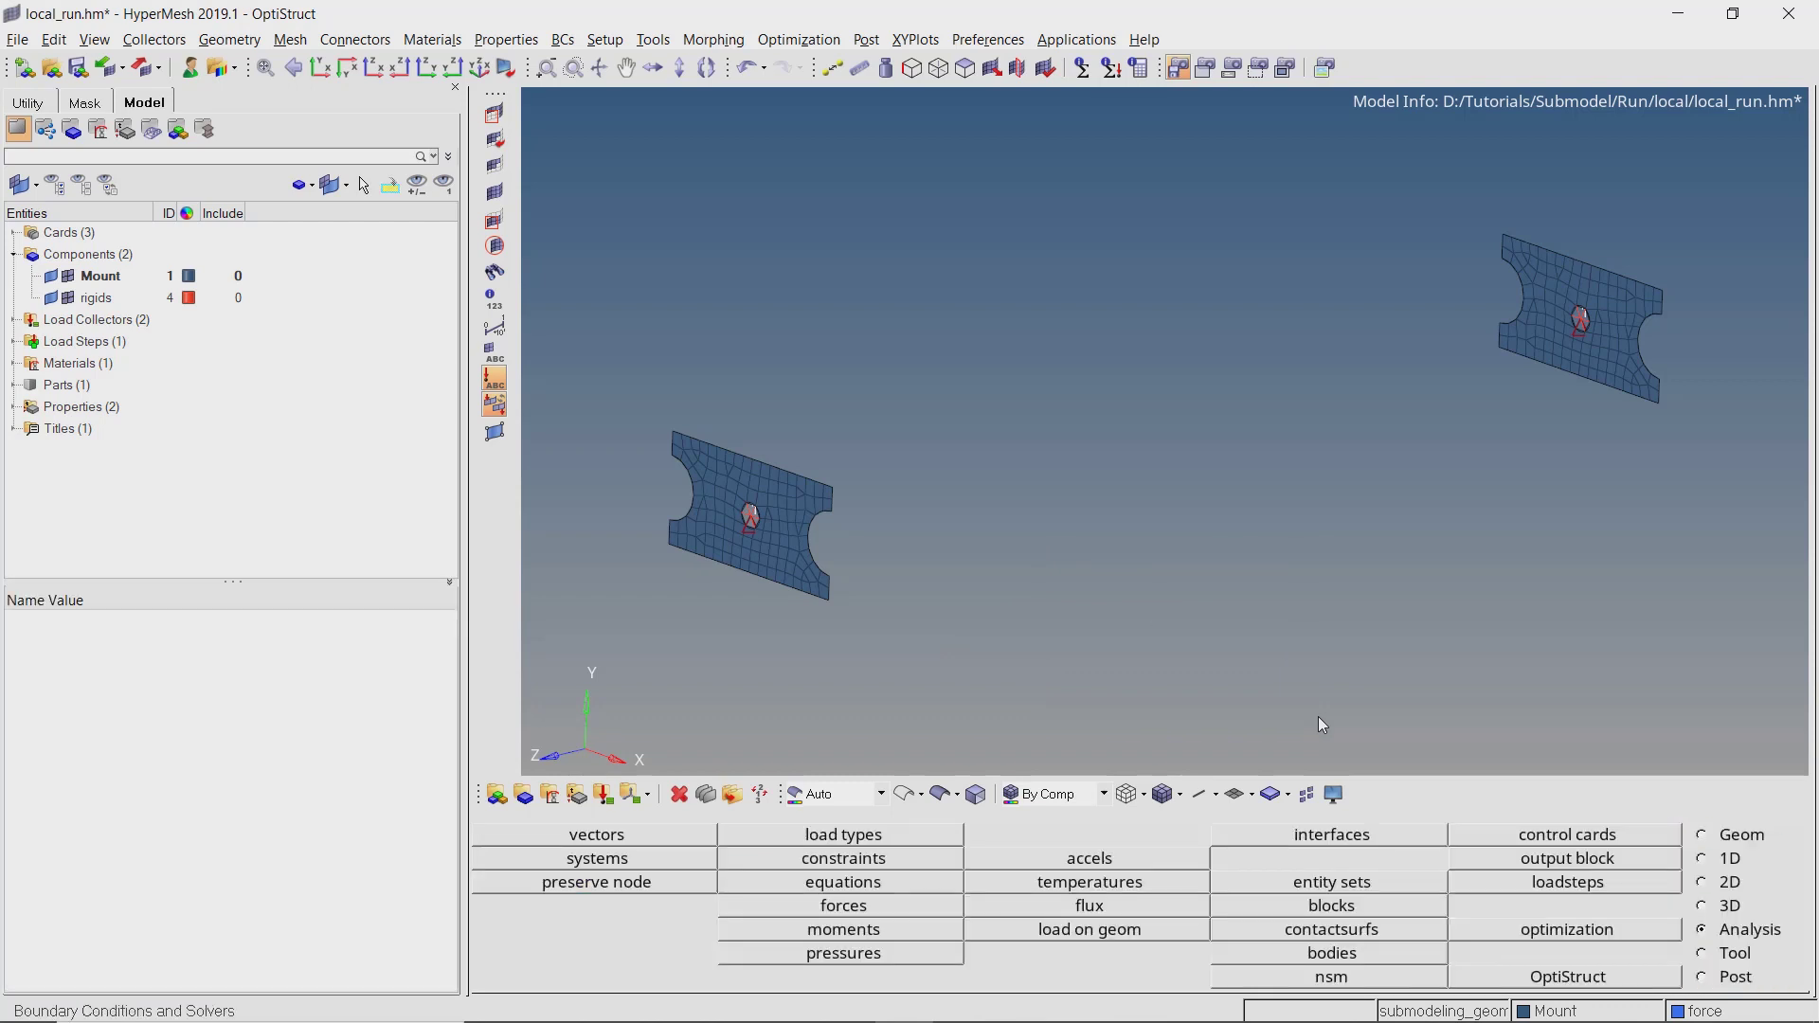
# Delete the force load collector from the model.
pyautogui.click(13, 253)
pyautogui.click(14, 276)
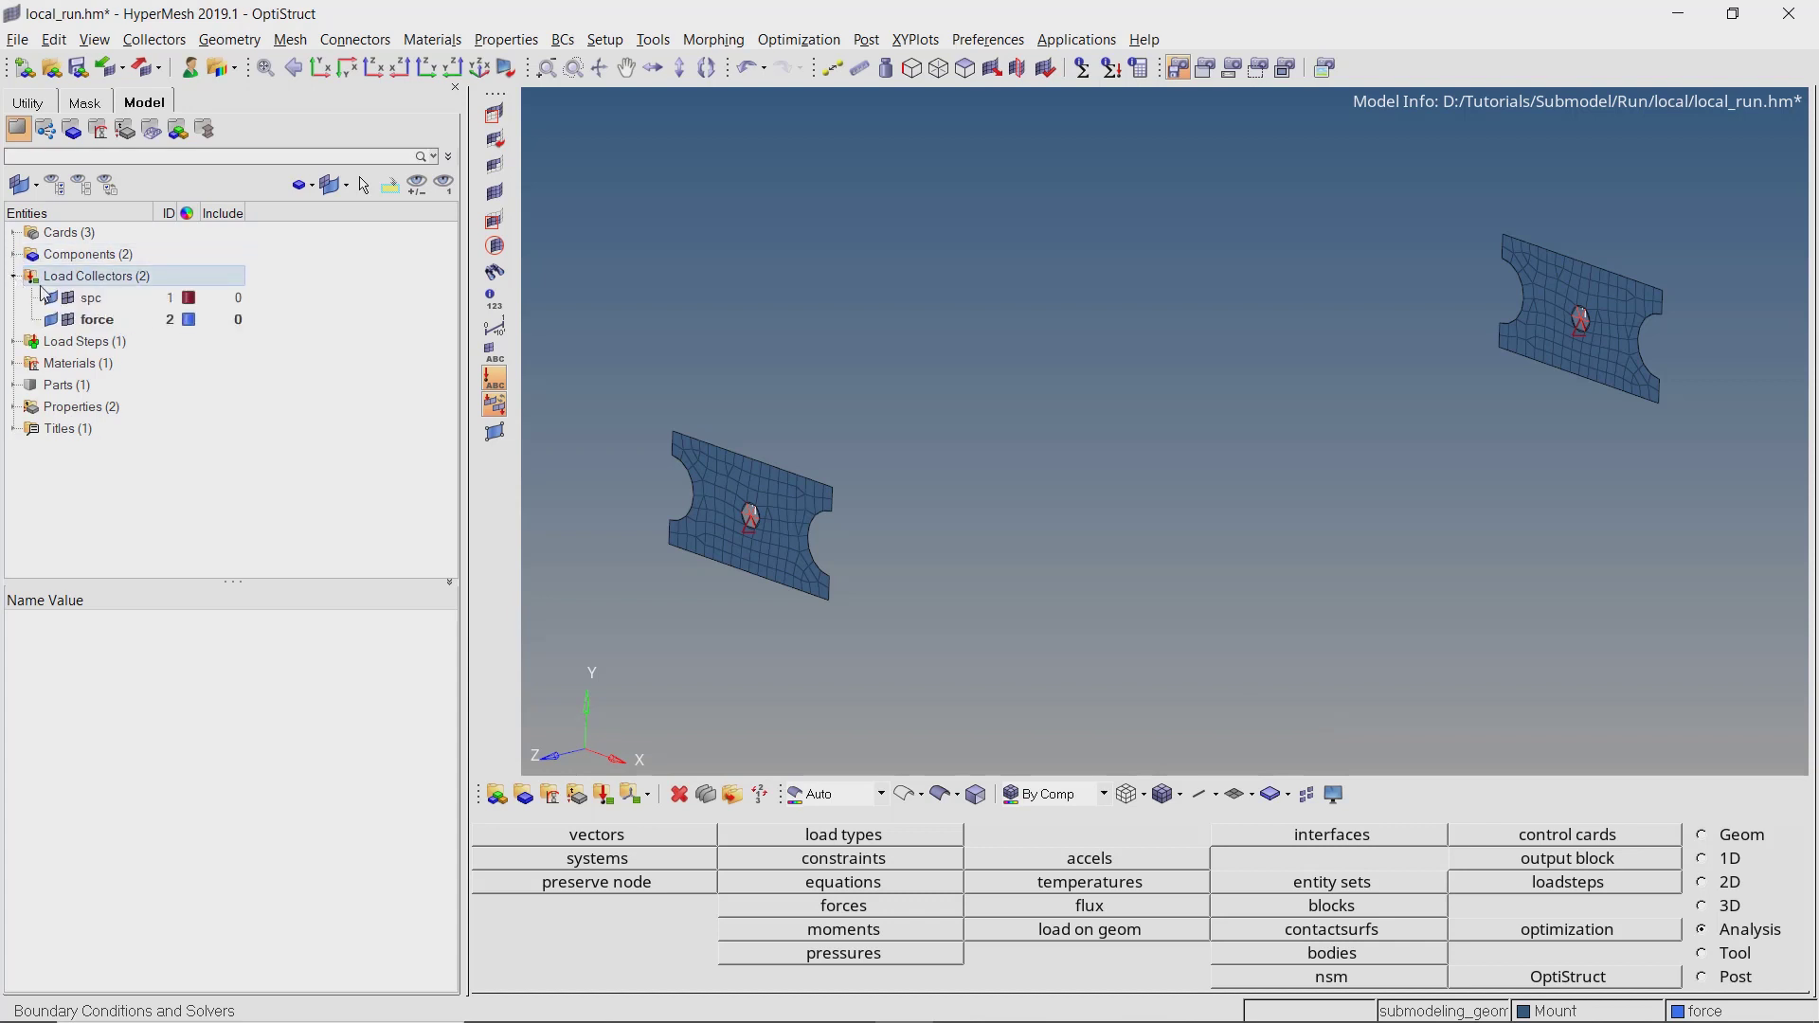
pyautogui.click(126, 322)
pyautogui.rightClick(130, 328)
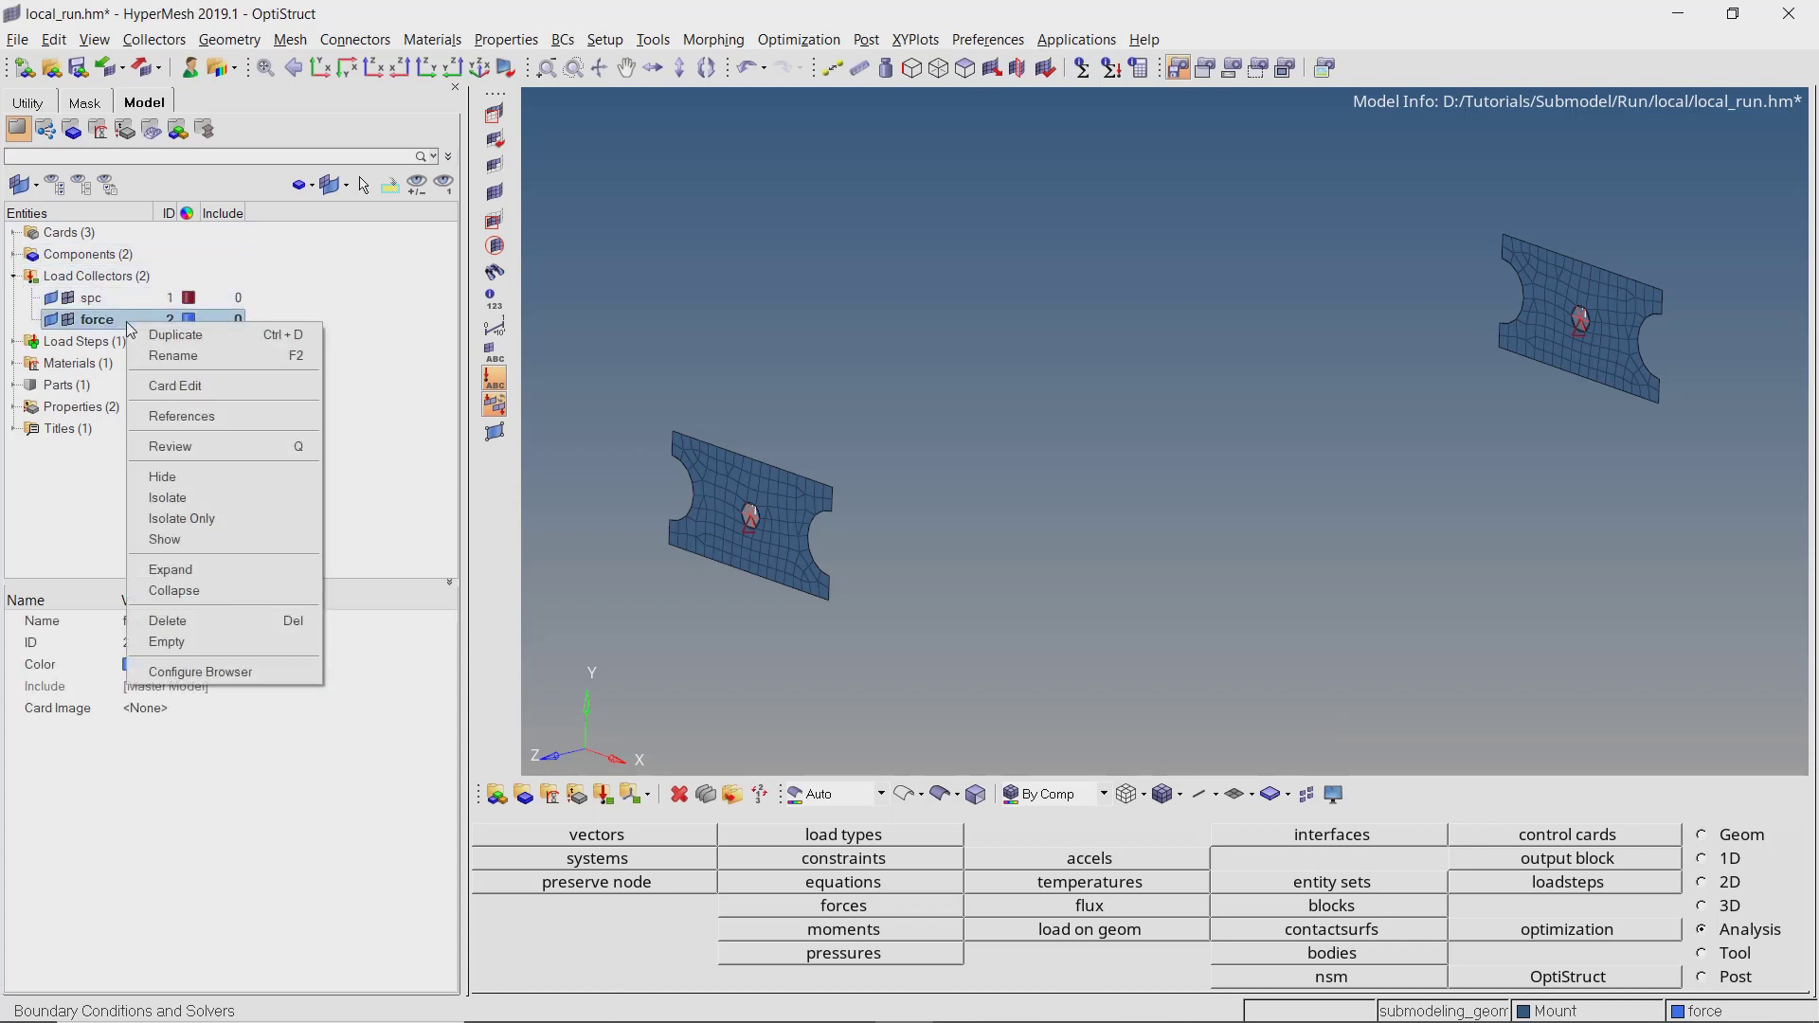
pyautogui.click(245, 625)
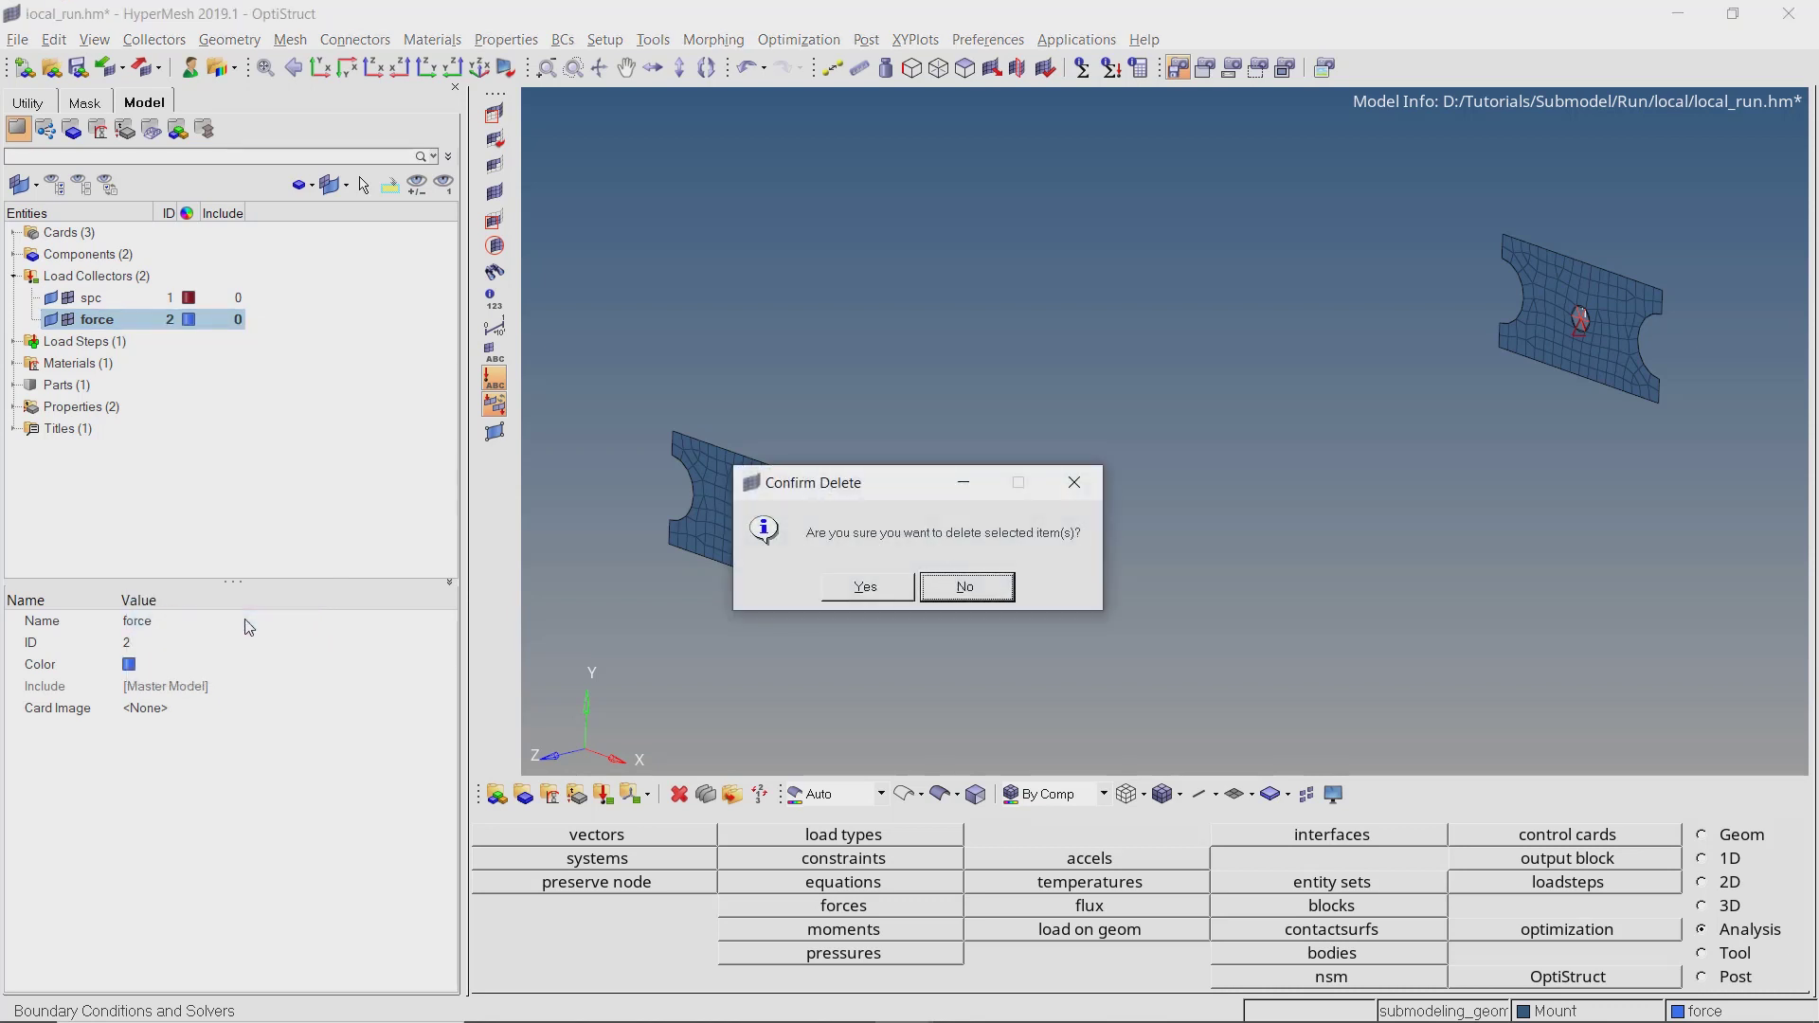
pyautogui.click(864, 586)
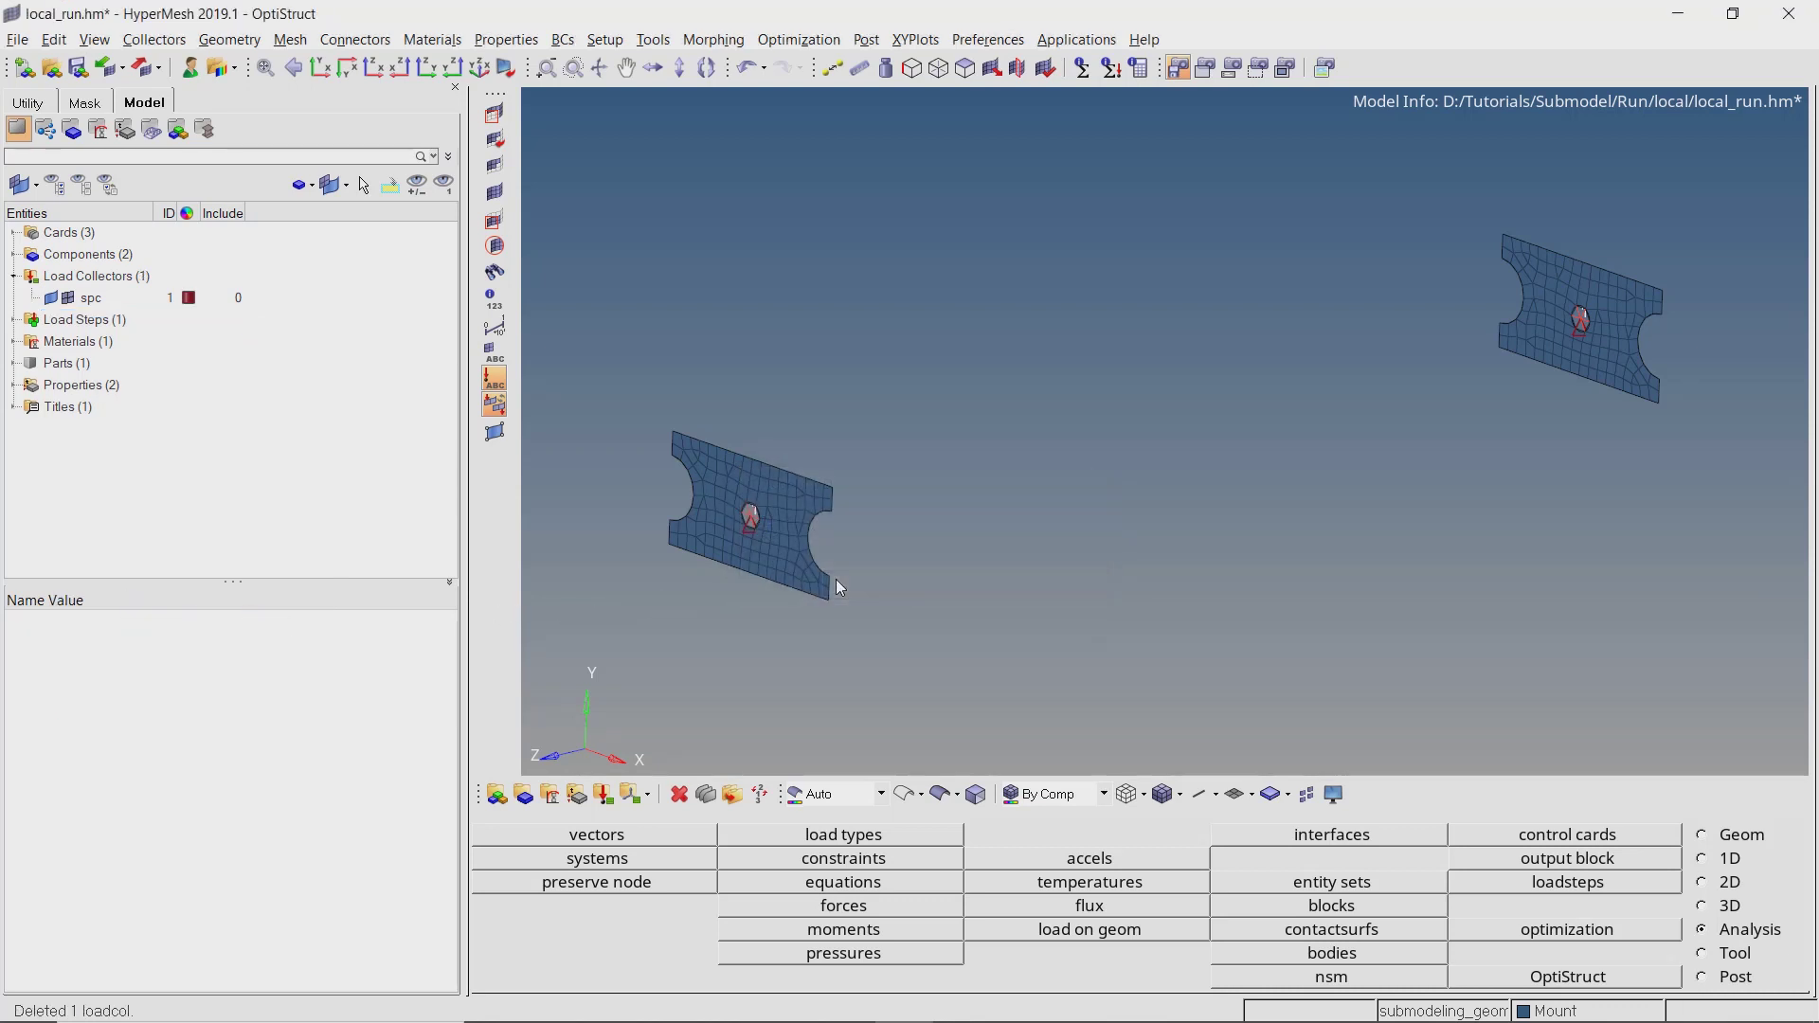
pyautogui.click(16, 277)
# Create a new set named elements.
pyautogui.rightClick(367, 249)
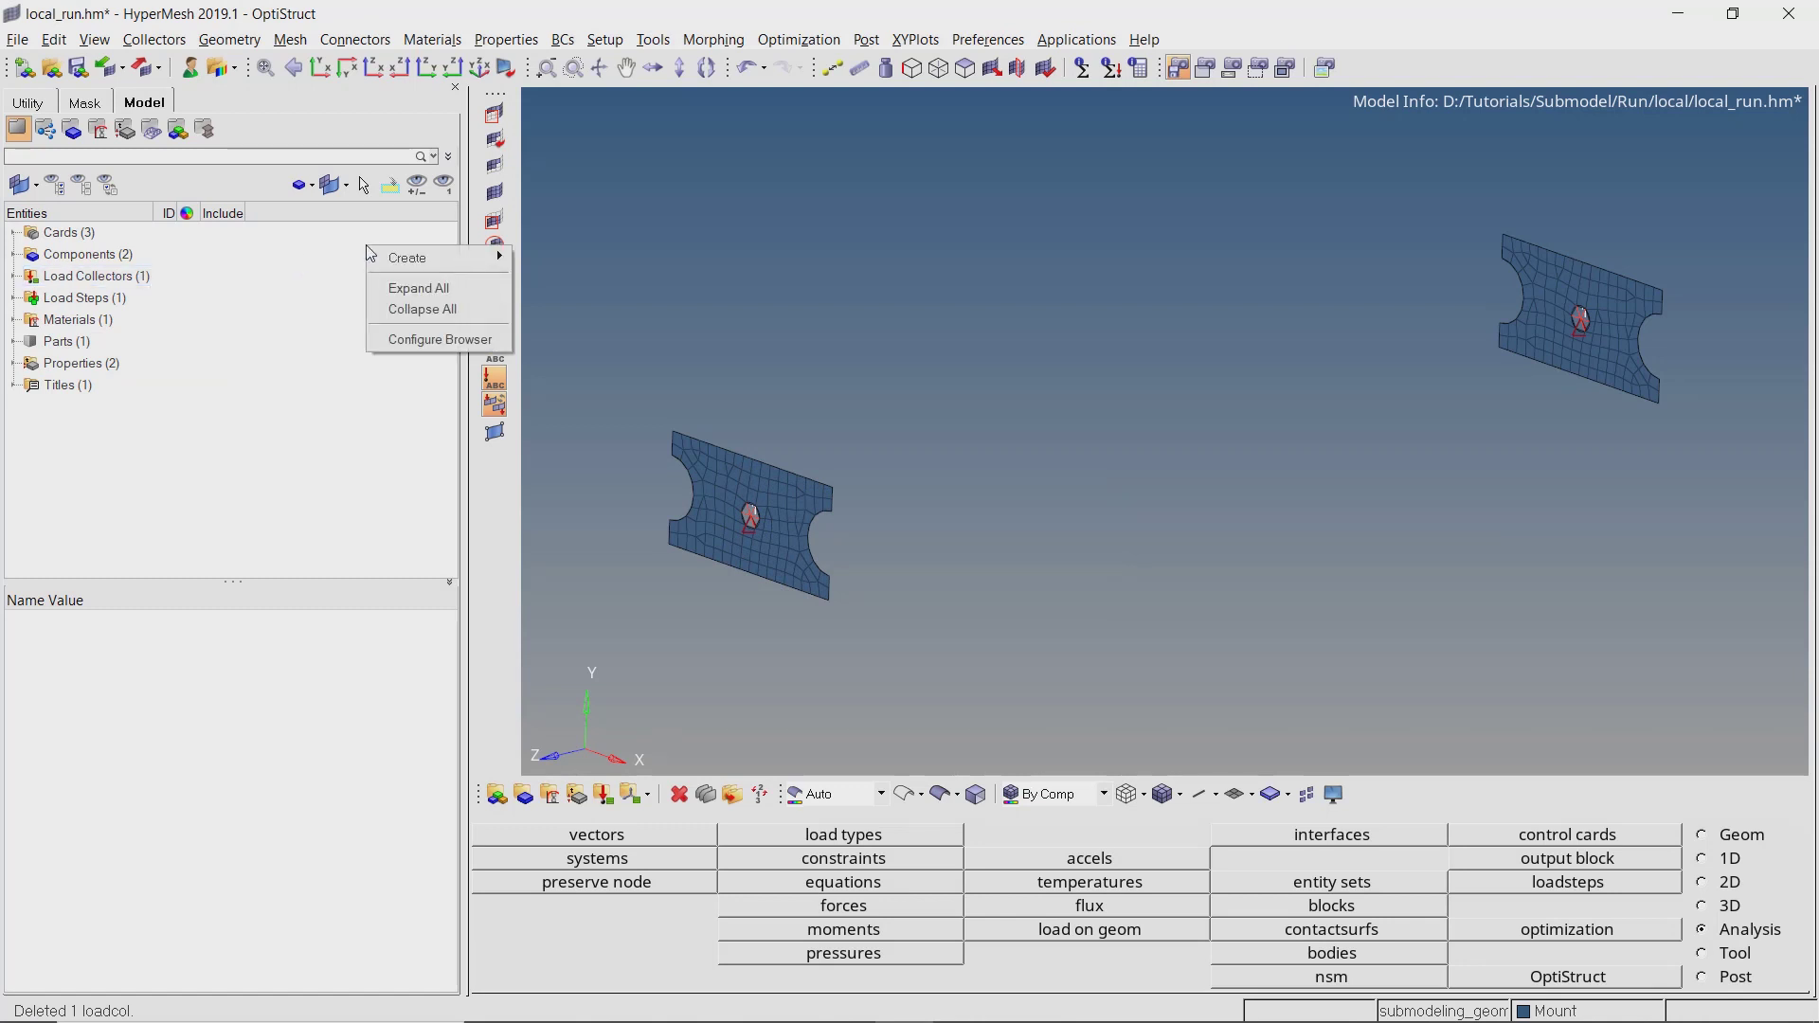
pyautogui.moveTo(454, 260)
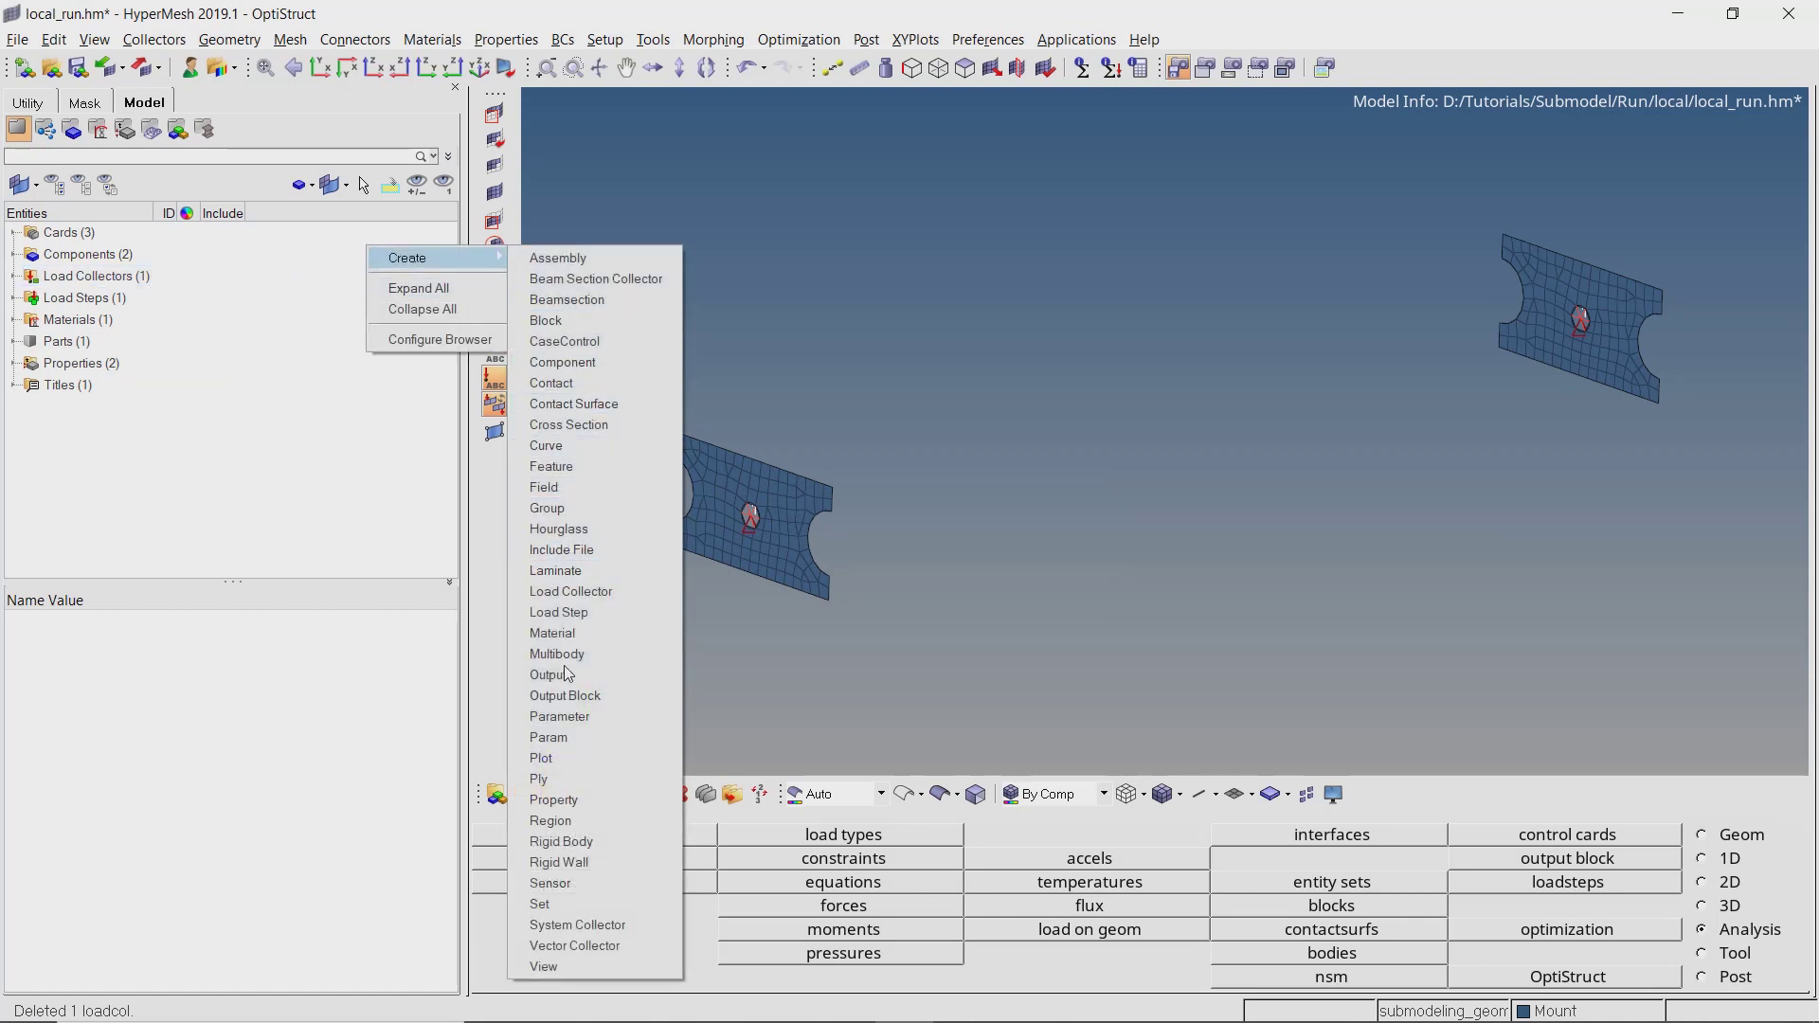
pyautogui.click(589, 905)
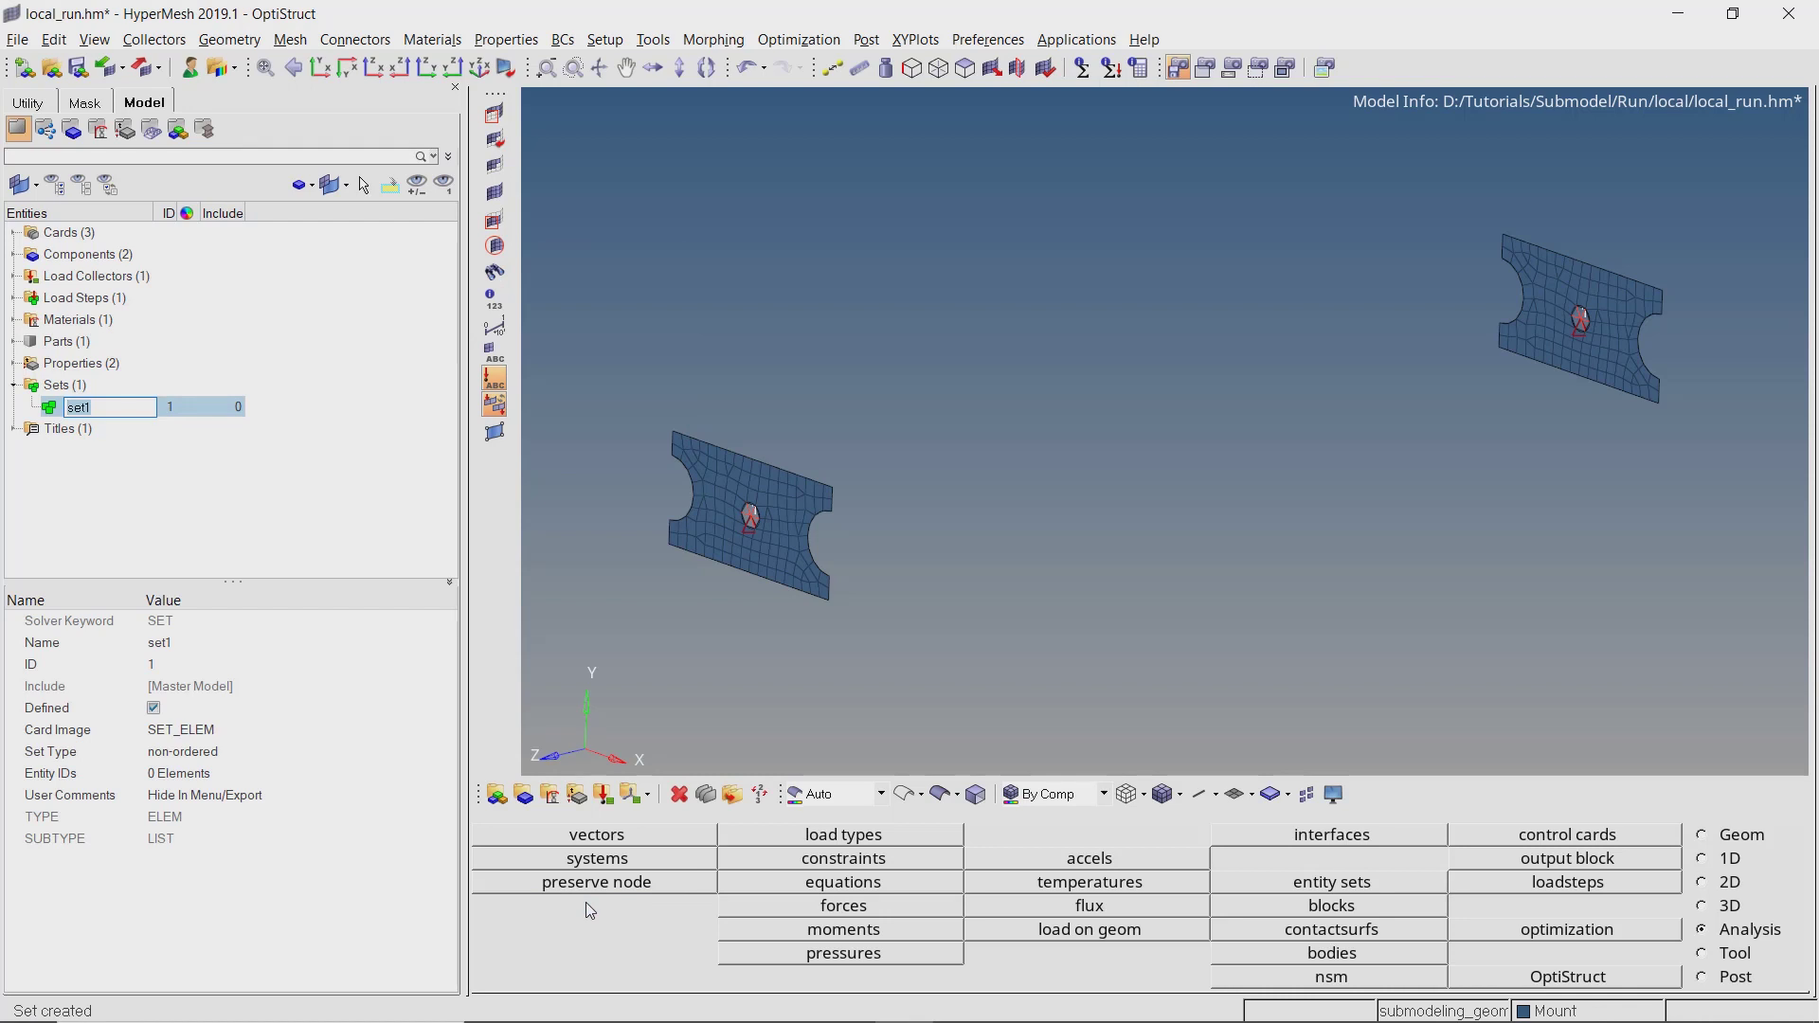
pyautogui.write('elements')
pyautogui.press('Return')
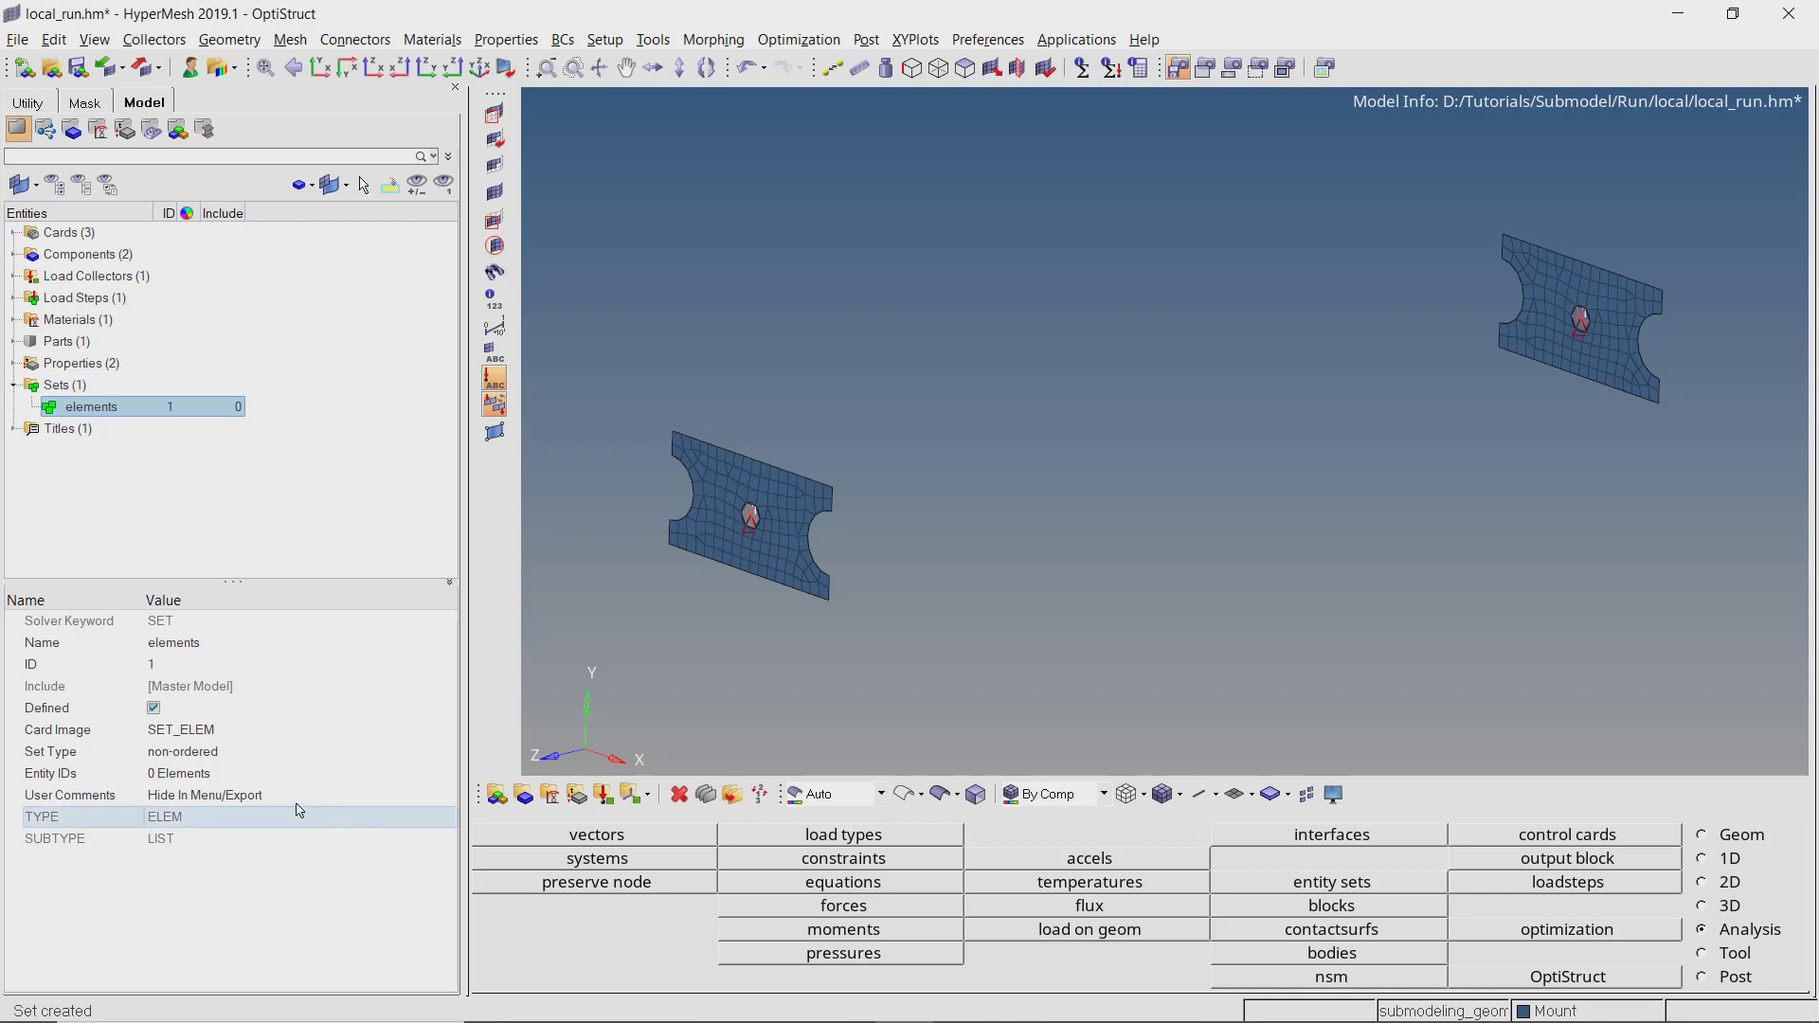
# Assign all elements of both mount plates, including their centre rigids, to the elements set.
pyautogui.click(244, 773)
pyautogui.click(244, 775)
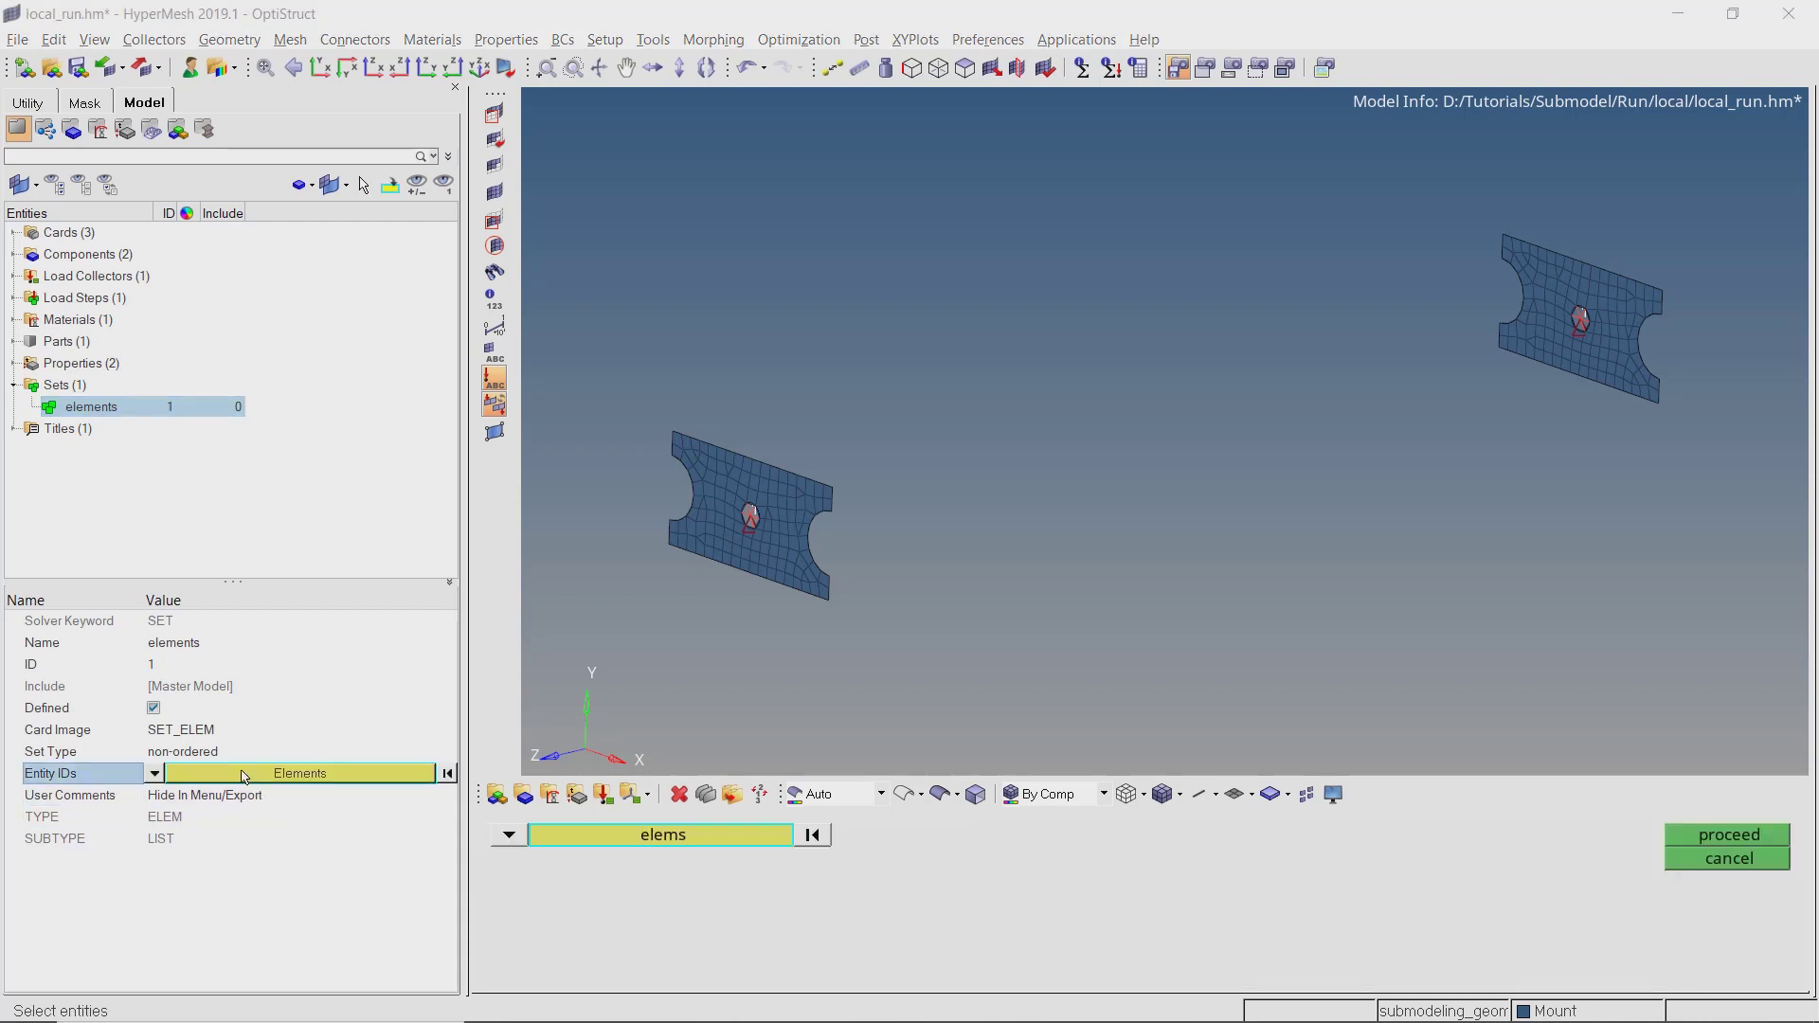
pyautogui.moveTo(559, 362); pyautogui.dragTo(985, 720)
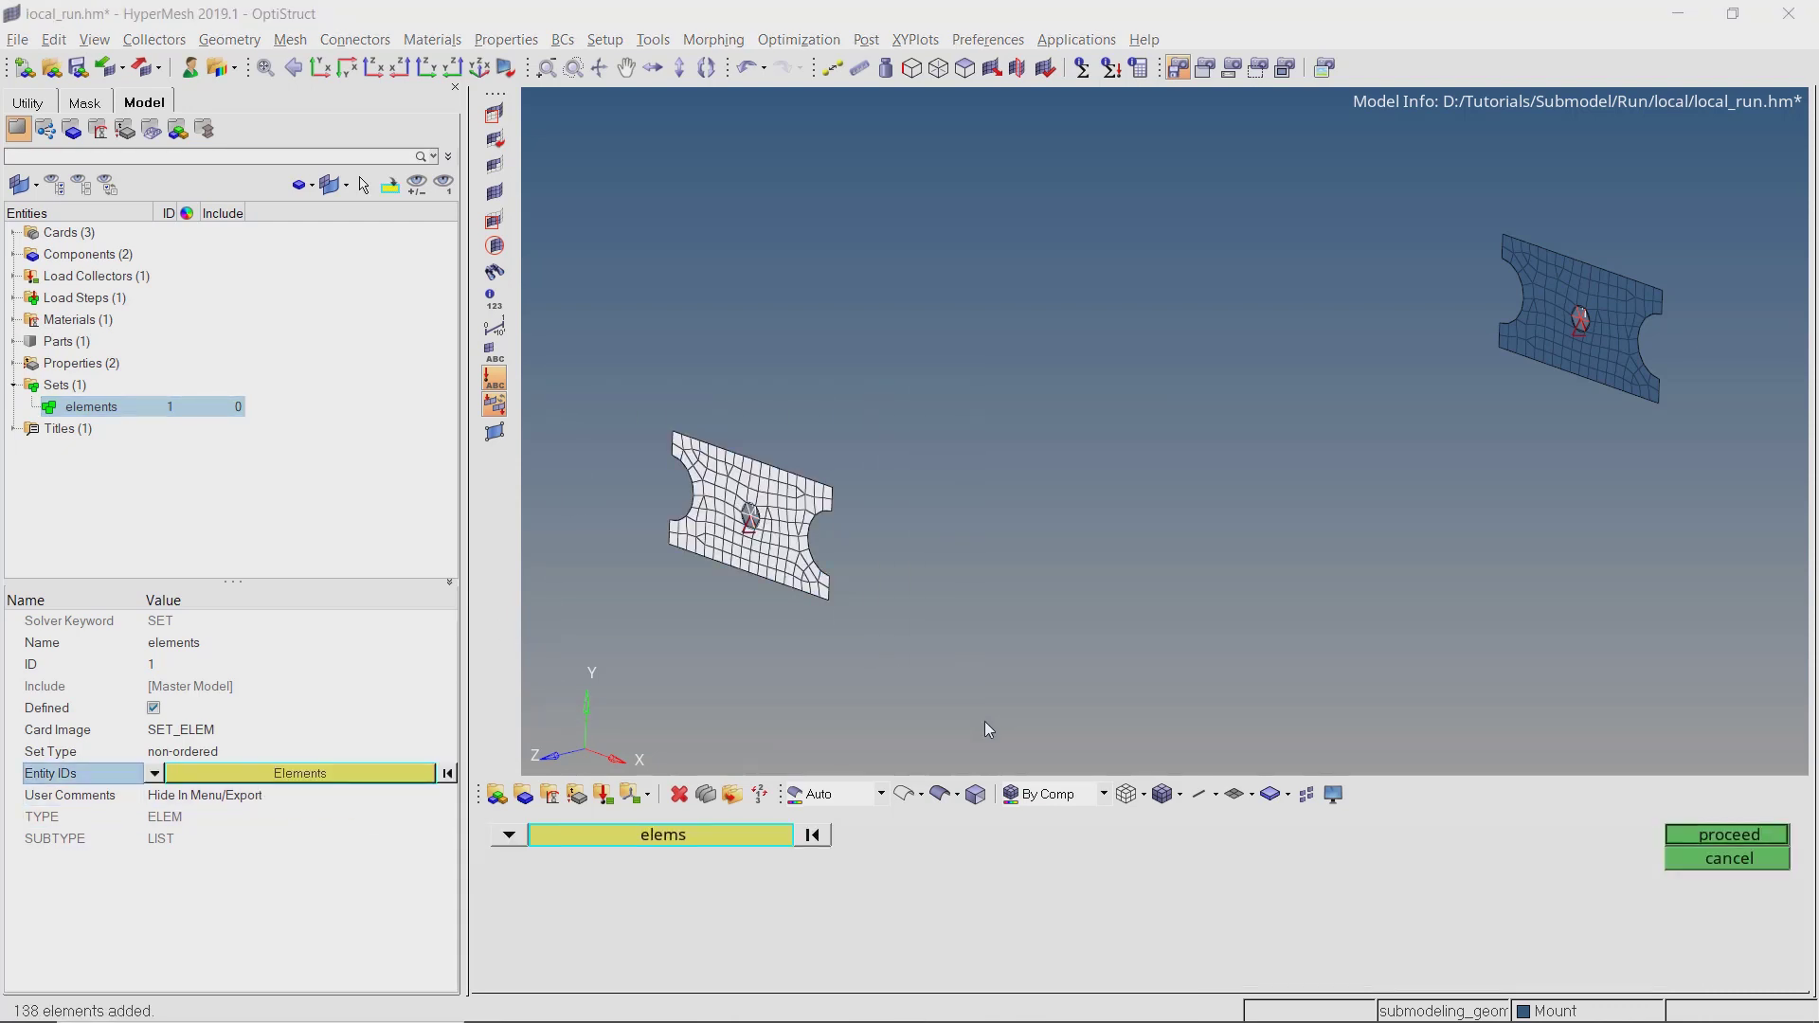
pyautogui.moveTo(1387, 157); pyautogui.dragTo(1717, 375)
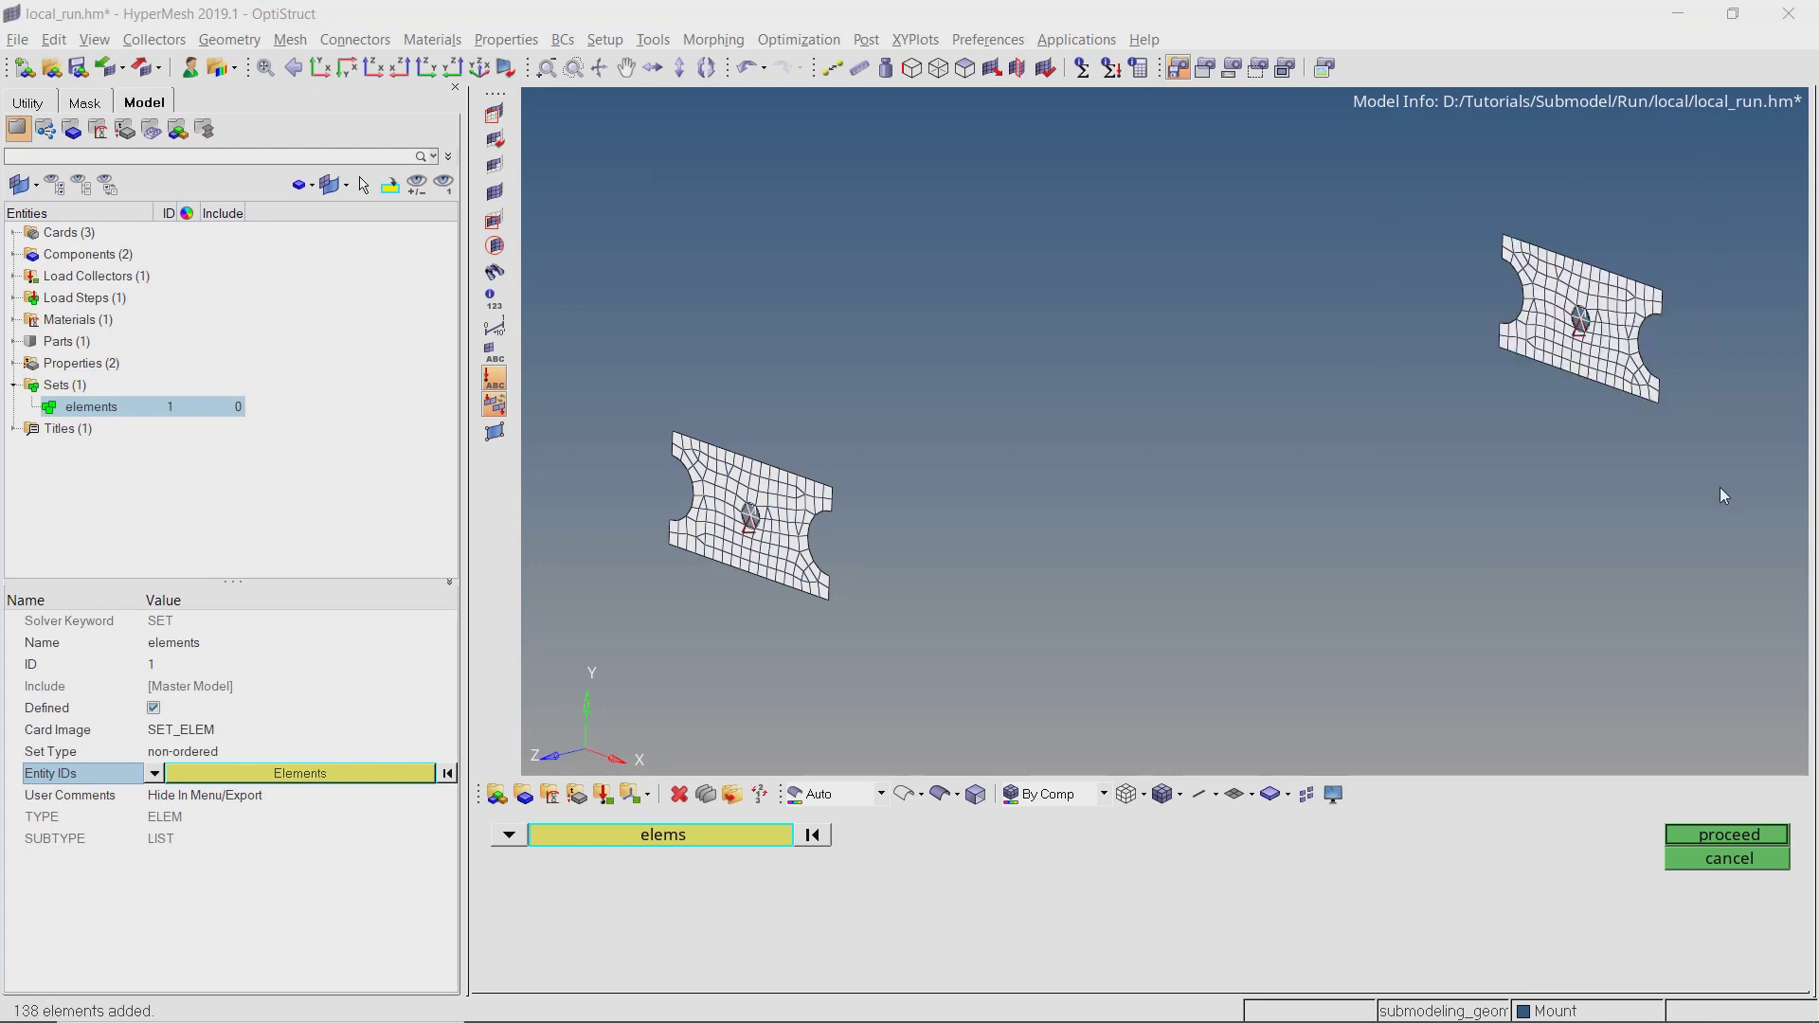
pyautogui.click(1735, 833)
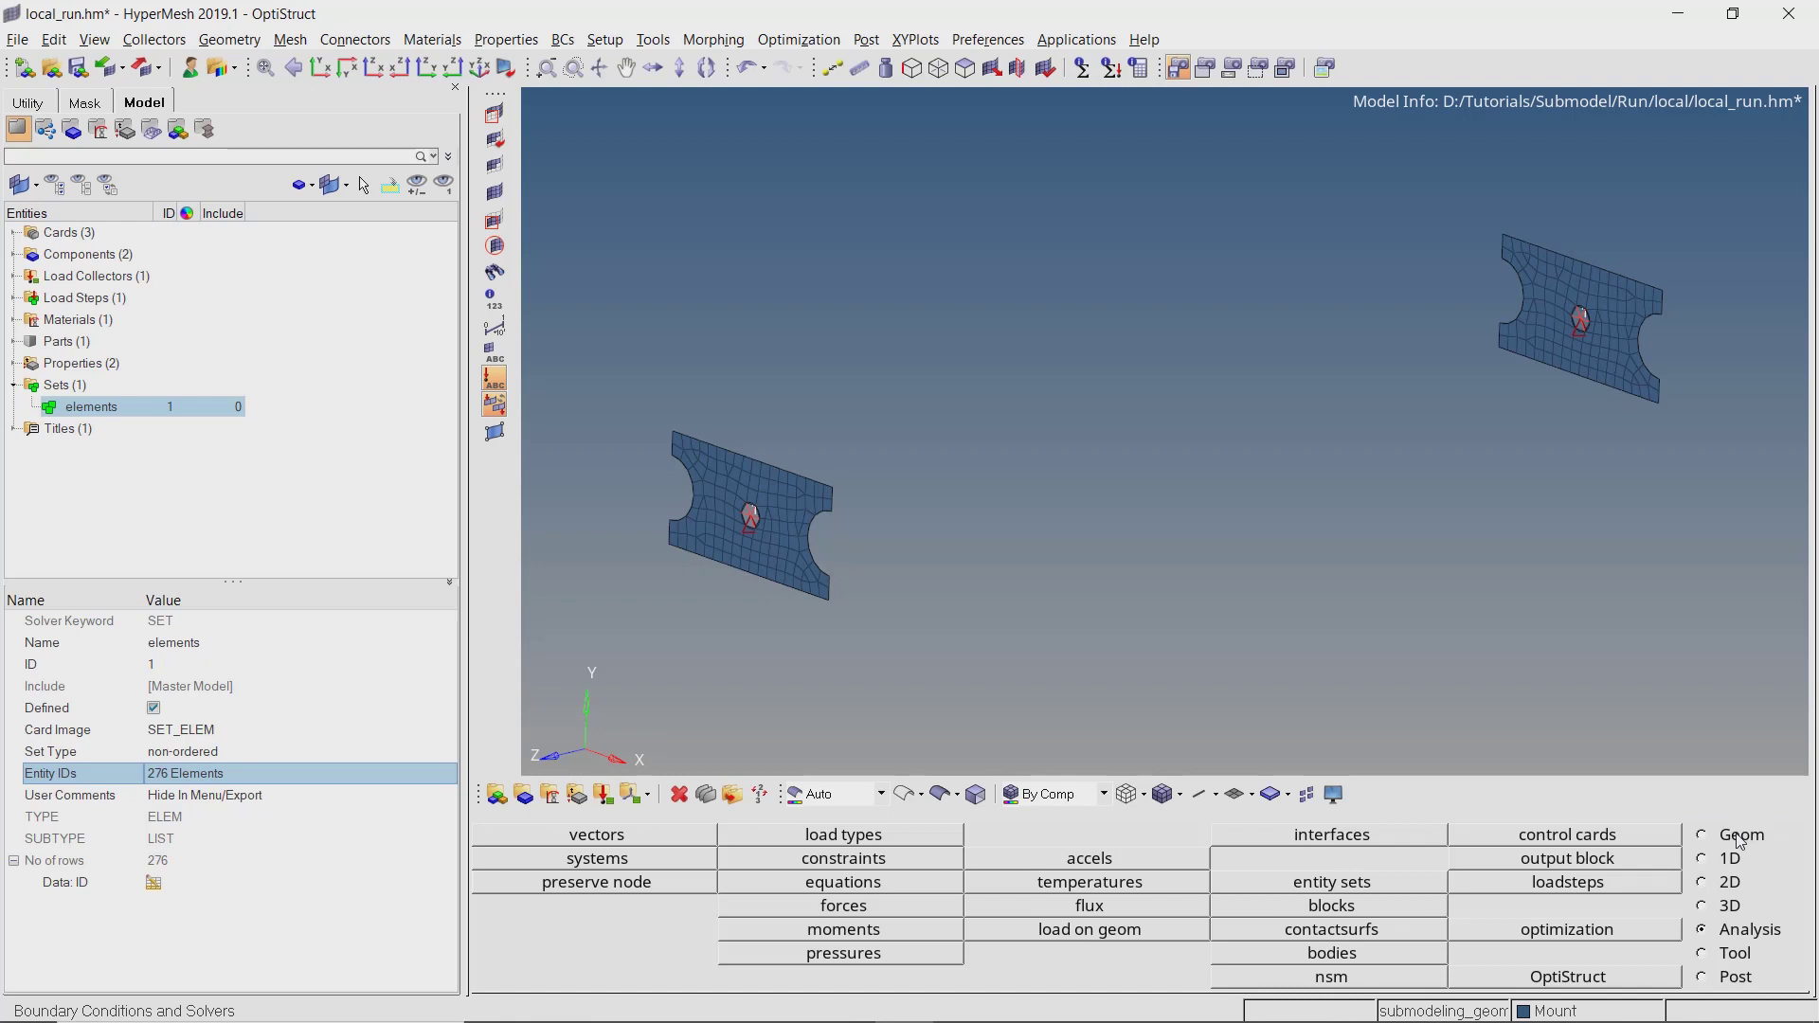
# Create a second set named nodes.
pyautogui.rightClick(422, 244)
pyautogui.moveTo(521, 254)
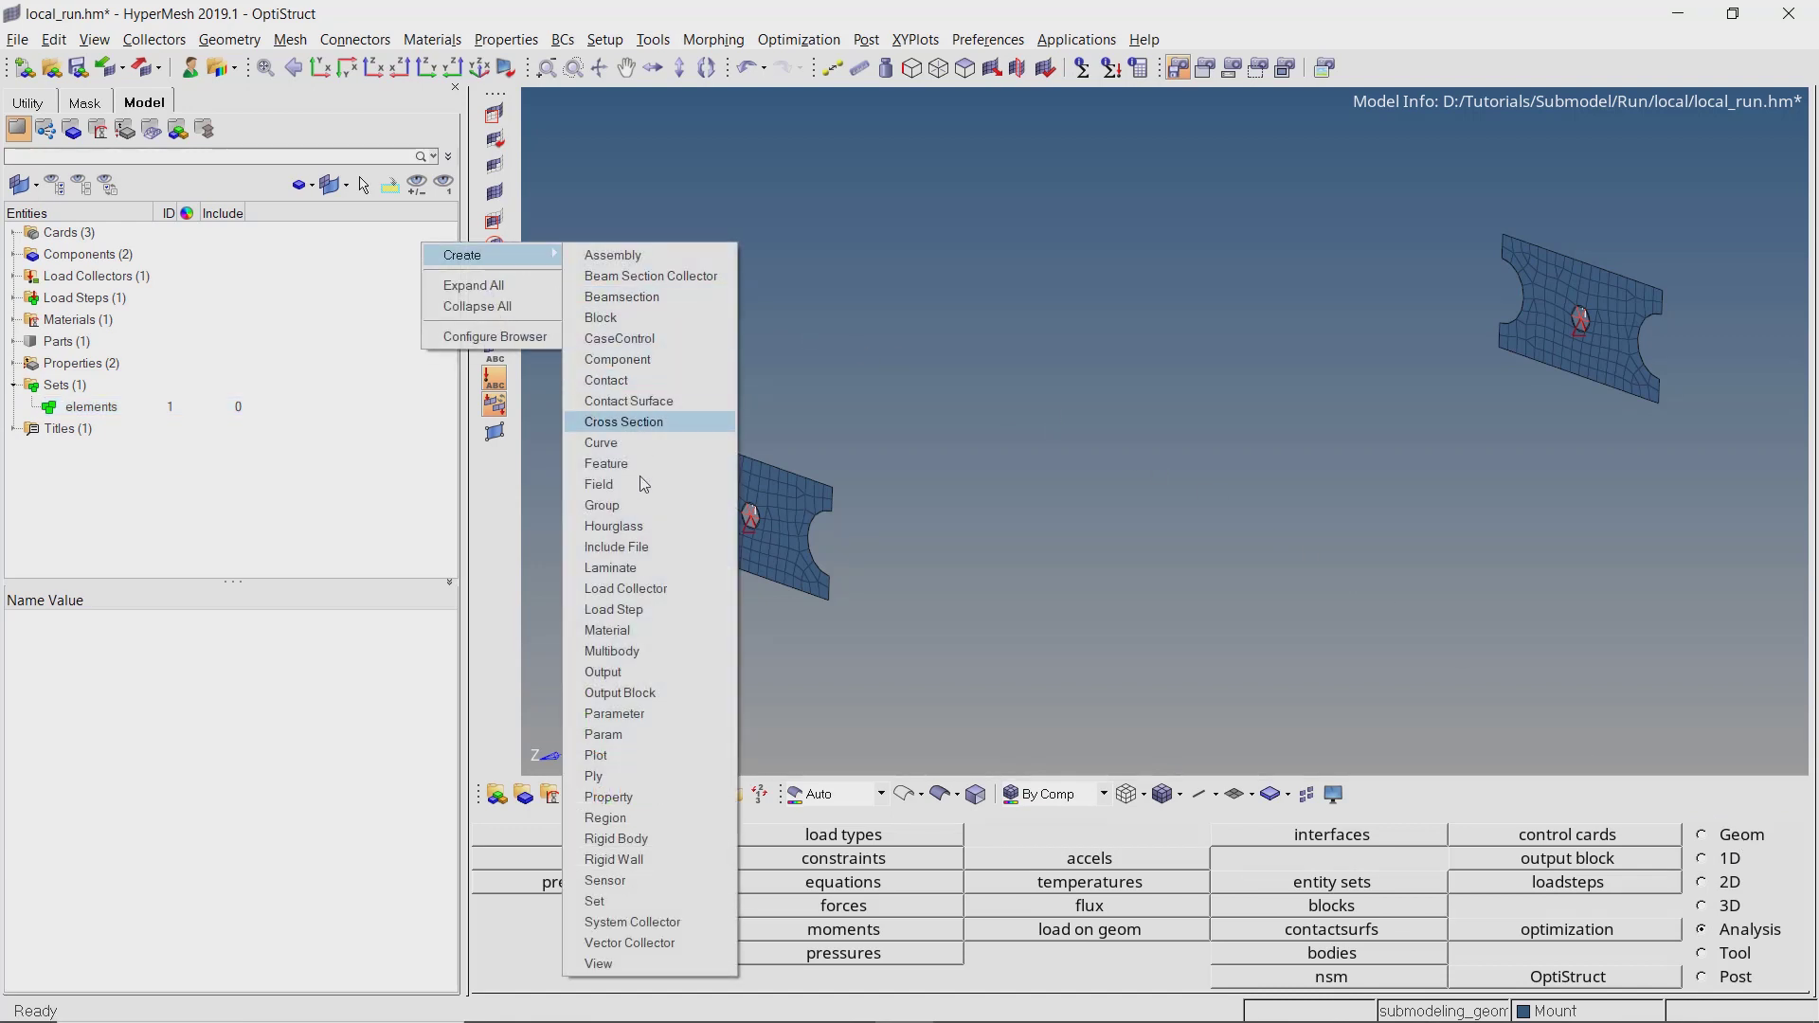
pyautogui.click(689, 896)
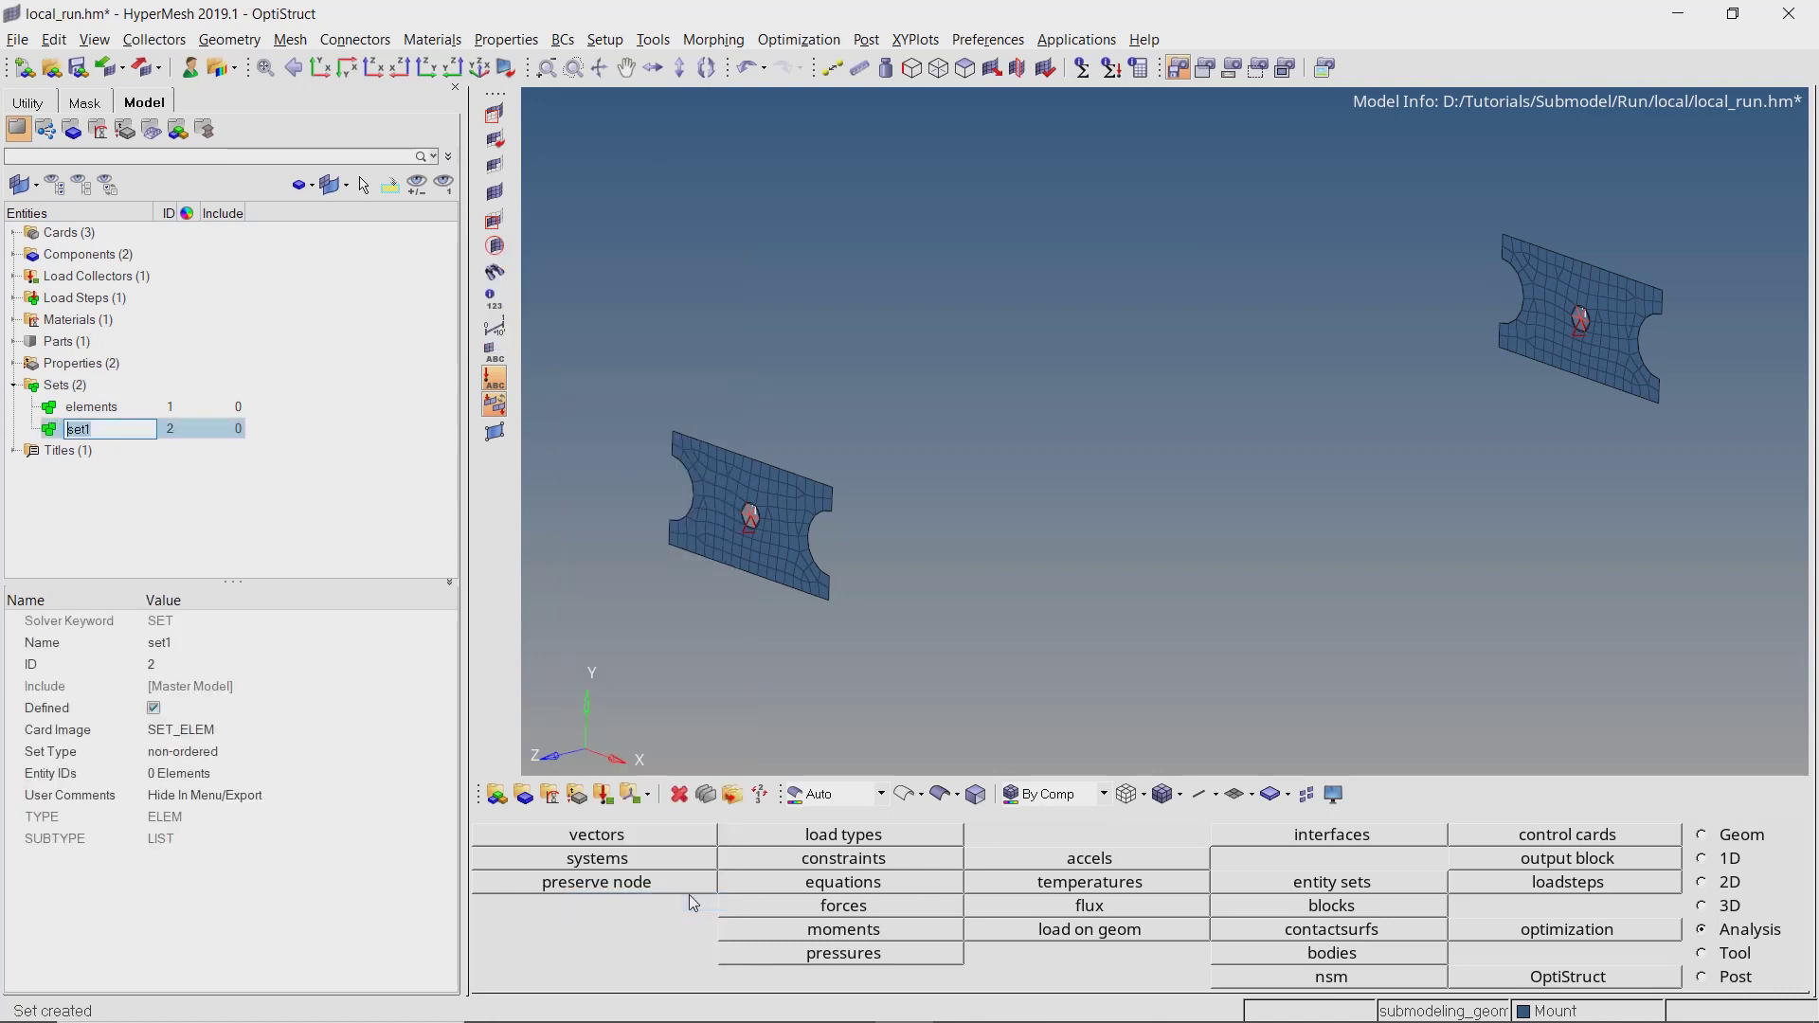
pyautogui.write('nodes')
pyautogui.press('Return')
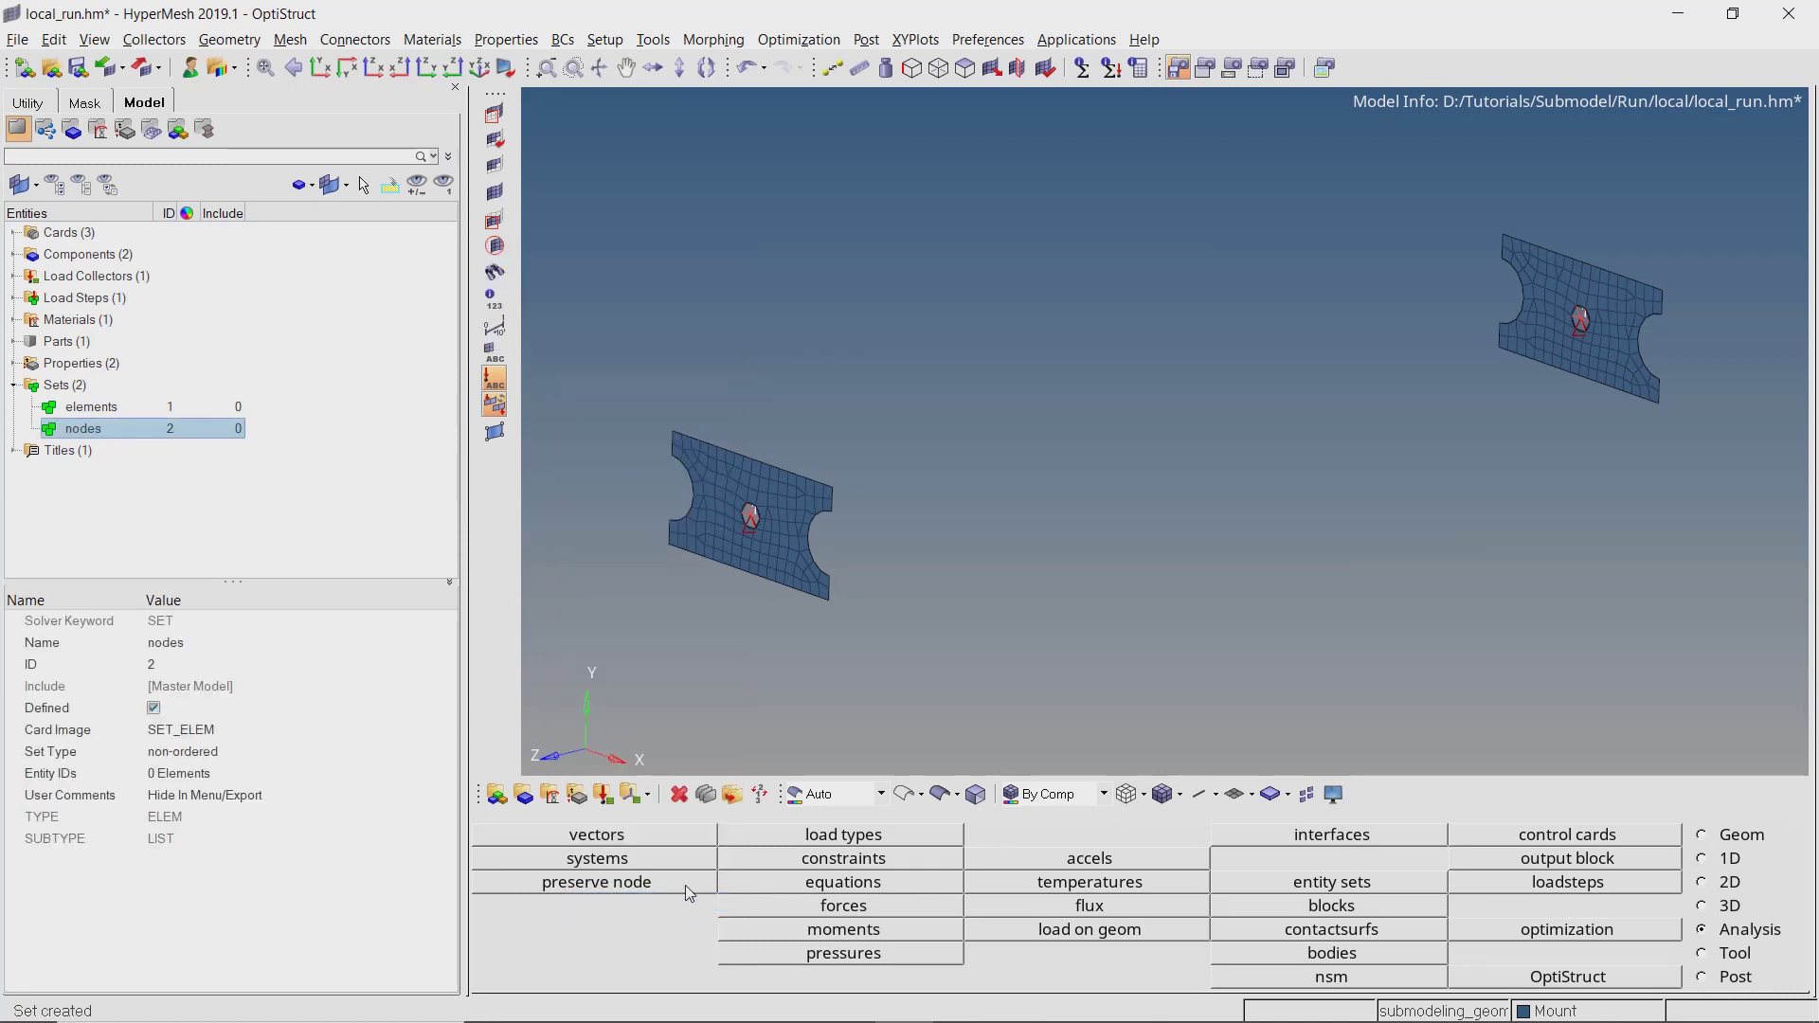
# Set the nodes set's card image to <None> and its entity type to Nodes.
pyautogui.click(192, 731)
pyautogui.click(191, 731)
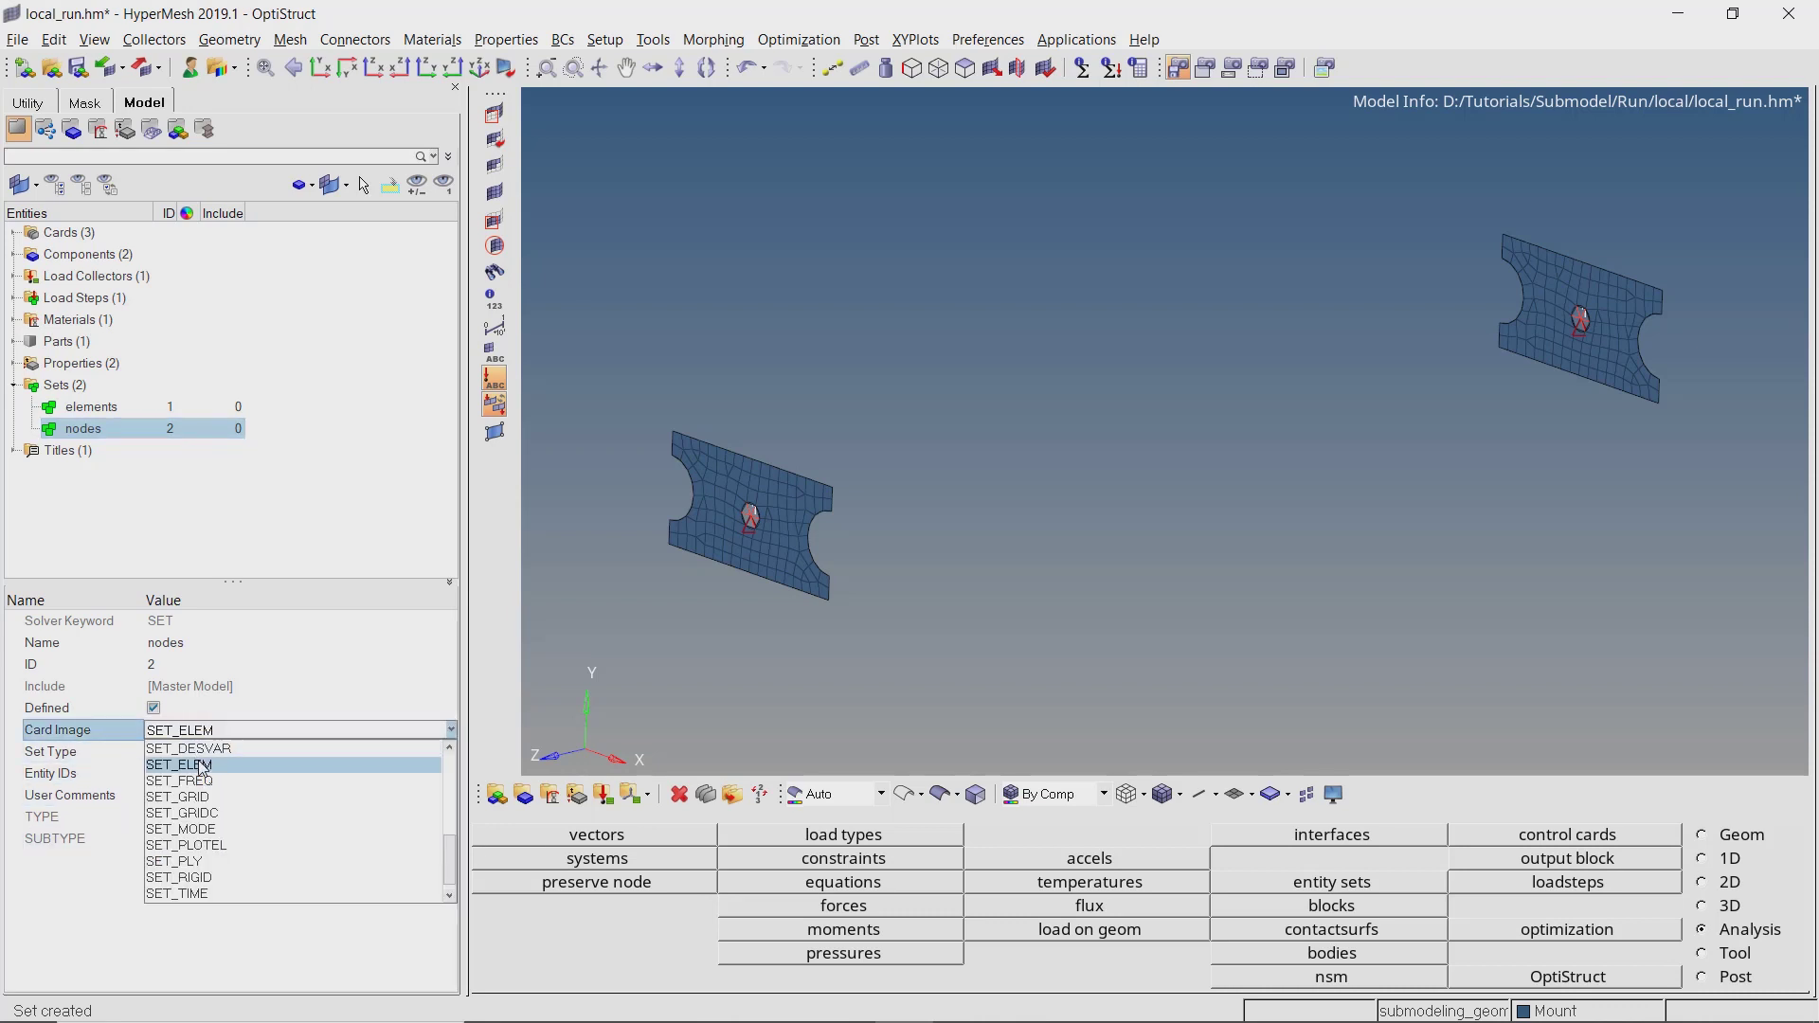
pyautogui.scroll(6, 210, 763)
pyautogui.click(210, 754)
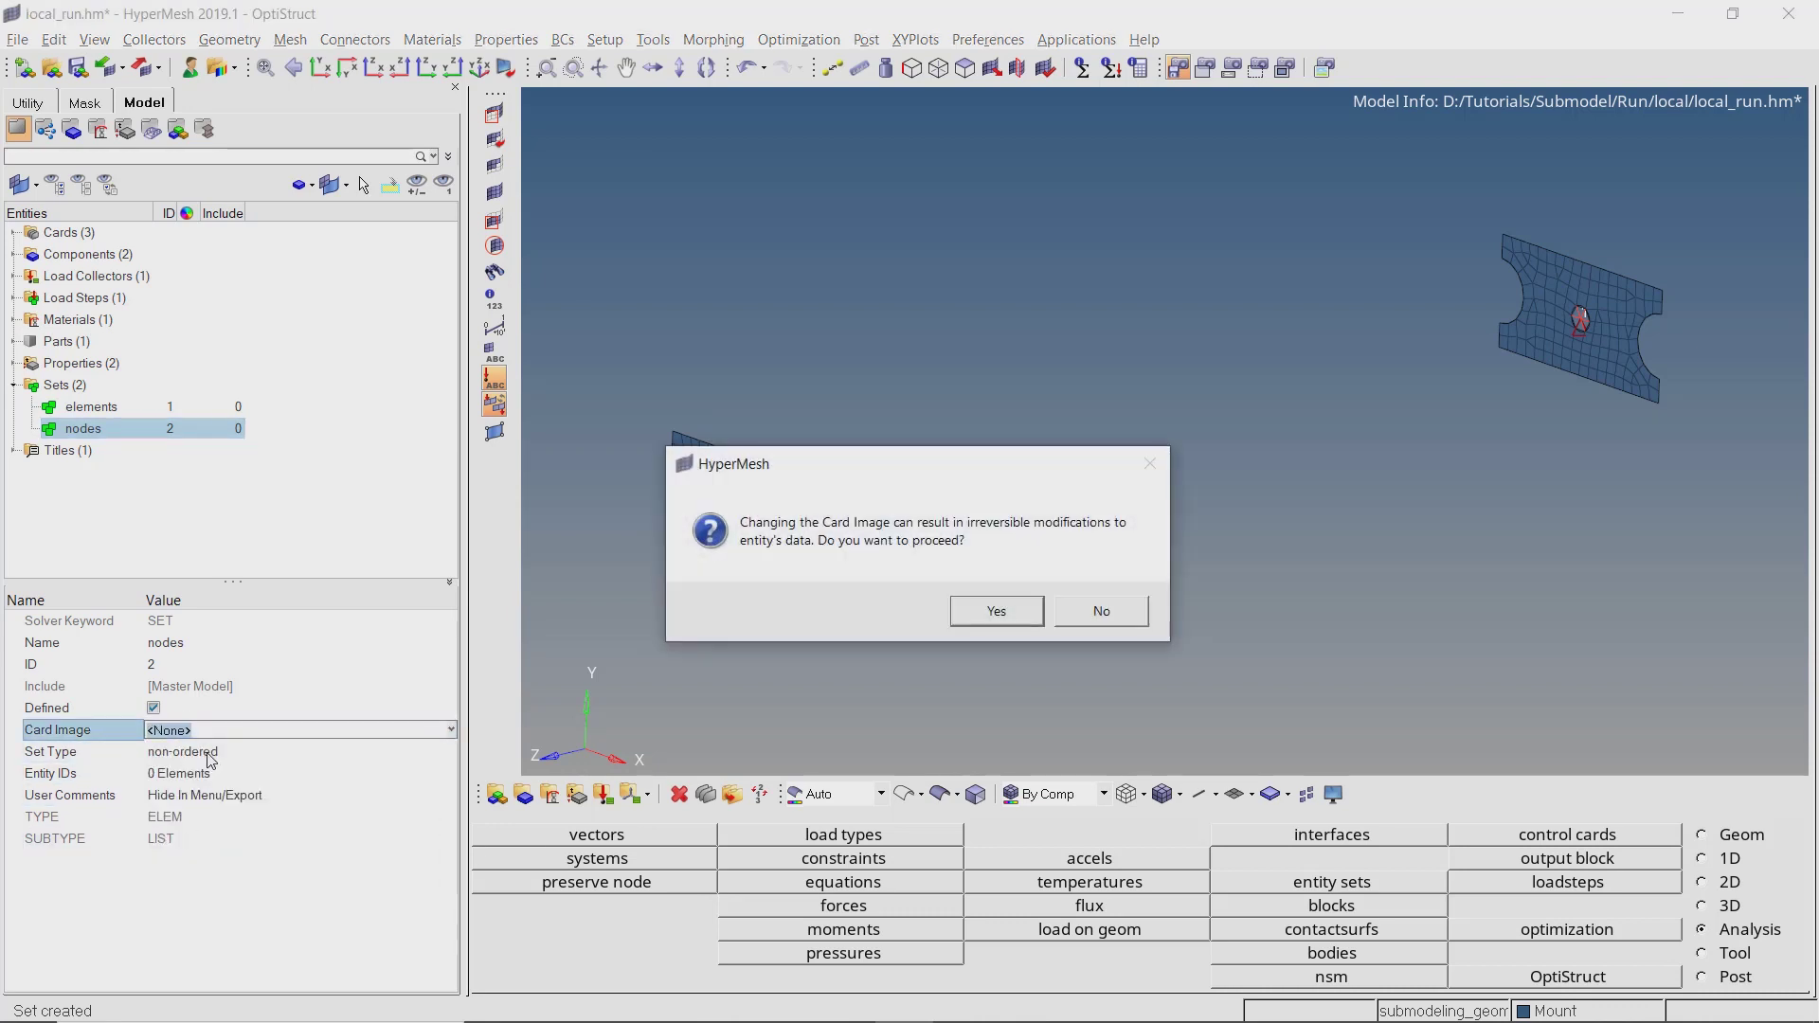
pyautogui.click(1012, 622)
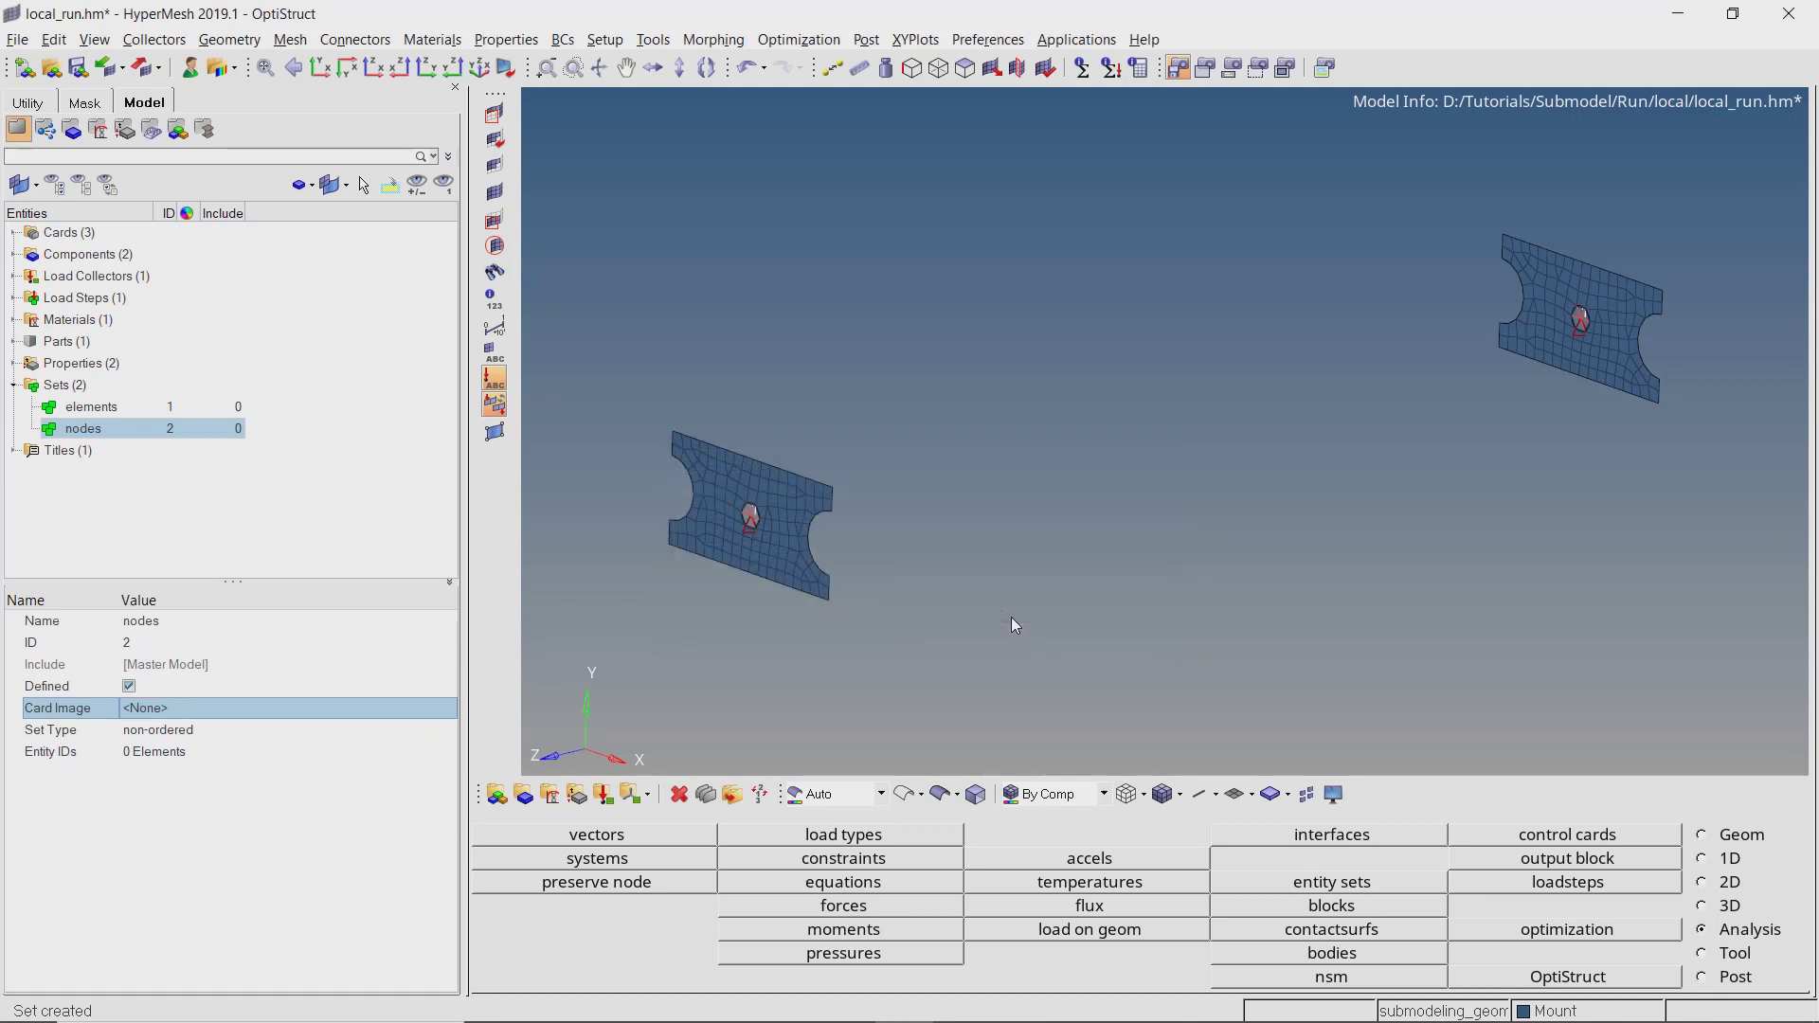
pyautogui.click(130, 751)
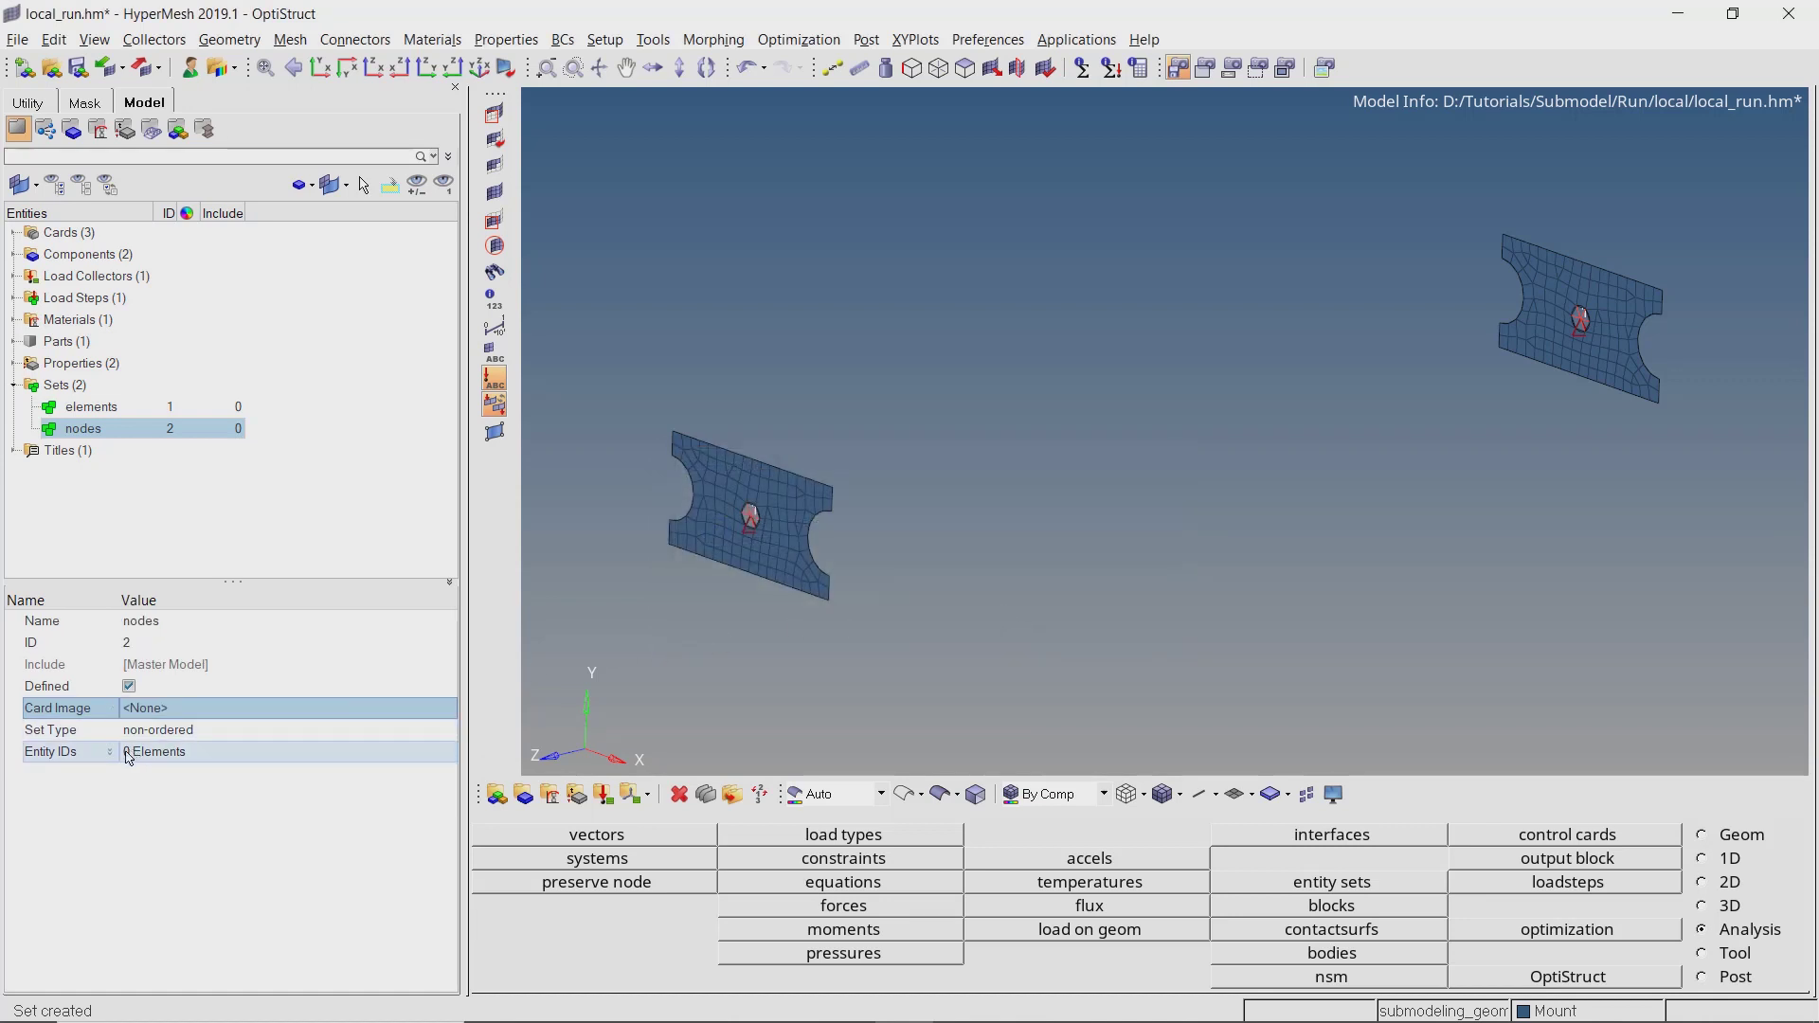
pyautogui.click(130, 753)
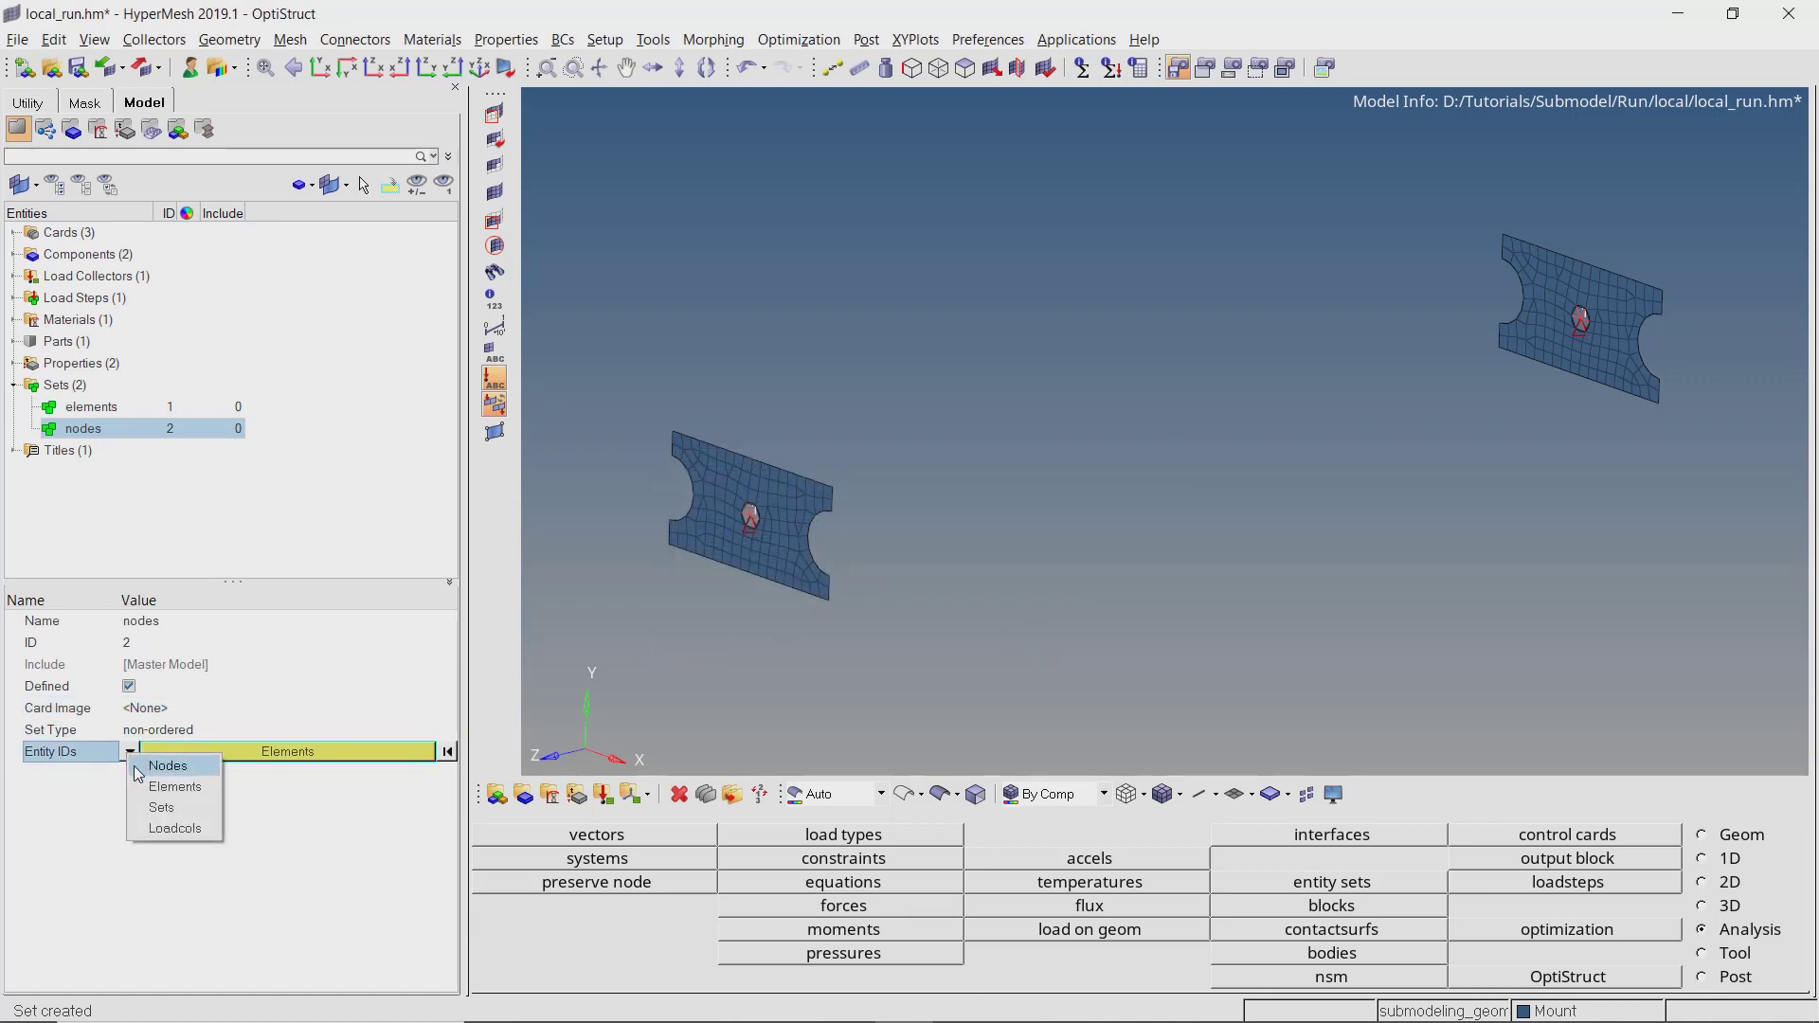
pyautogui.click(138, 767)
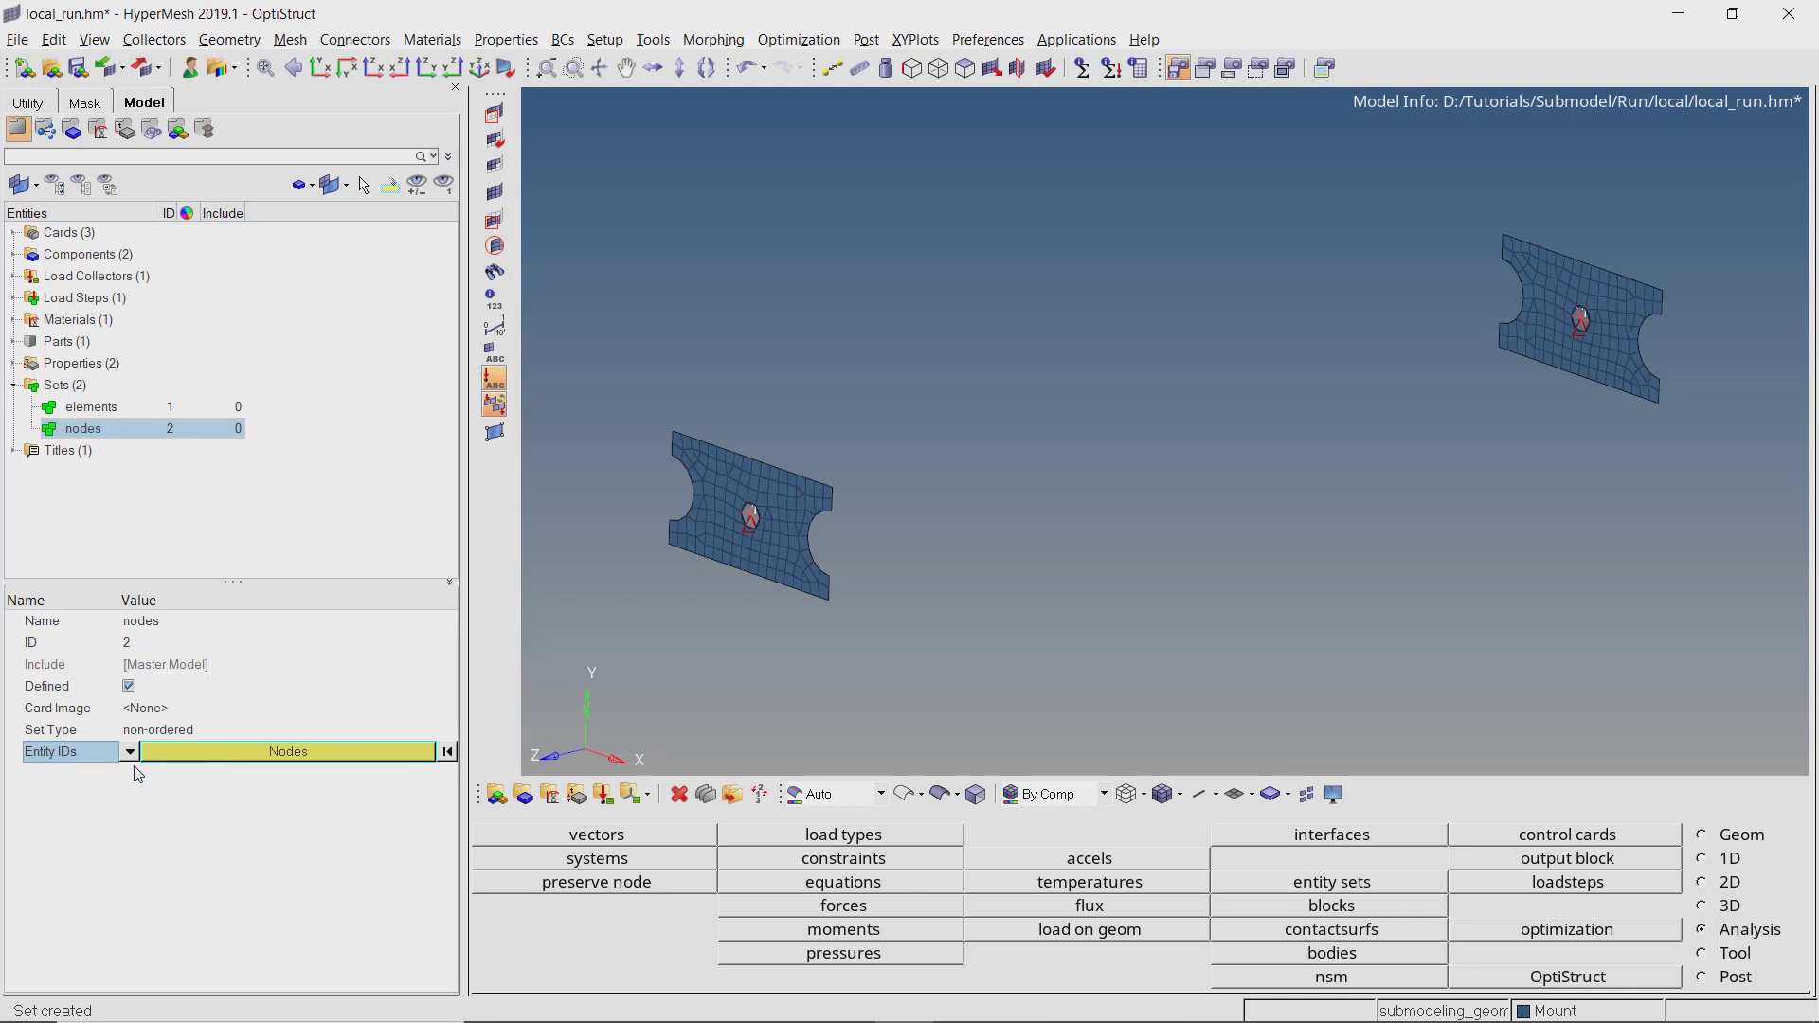
# Select the centre node of the rigid in each of the two mount plates for the nodes set.
pyautogui.click(185, 758)
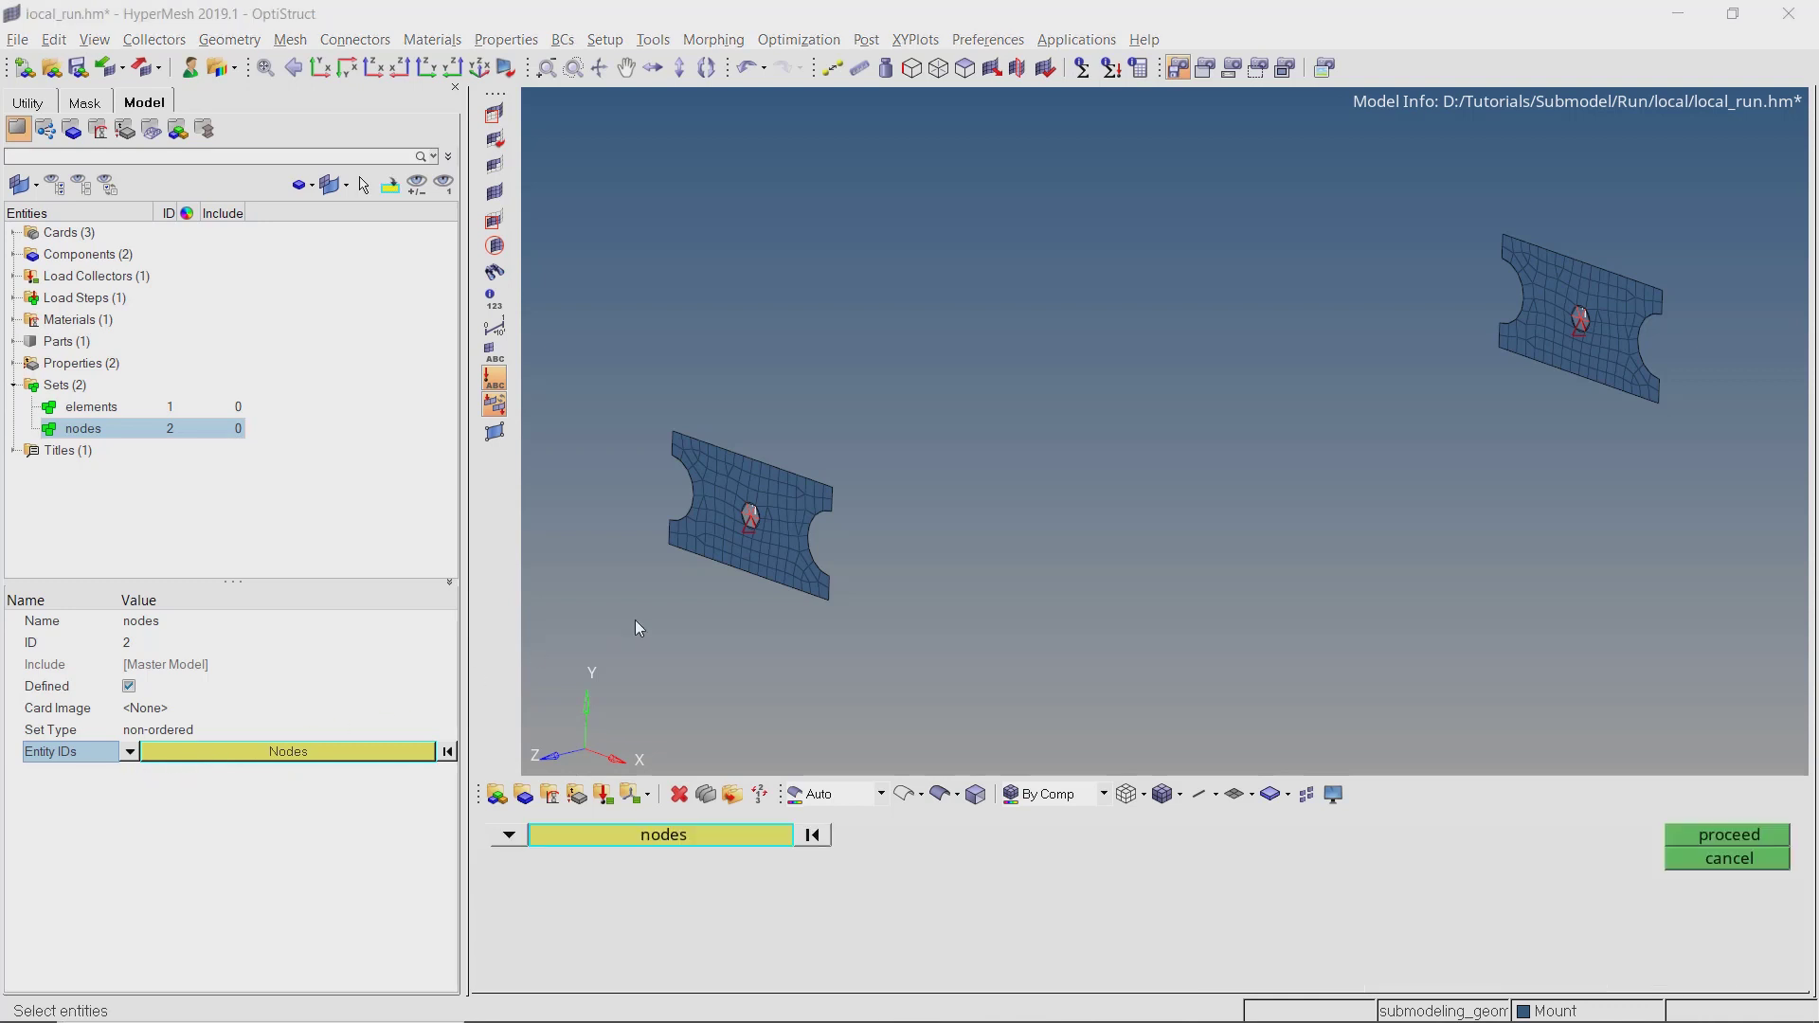
pyautogui.scroll(5, 773, 515)
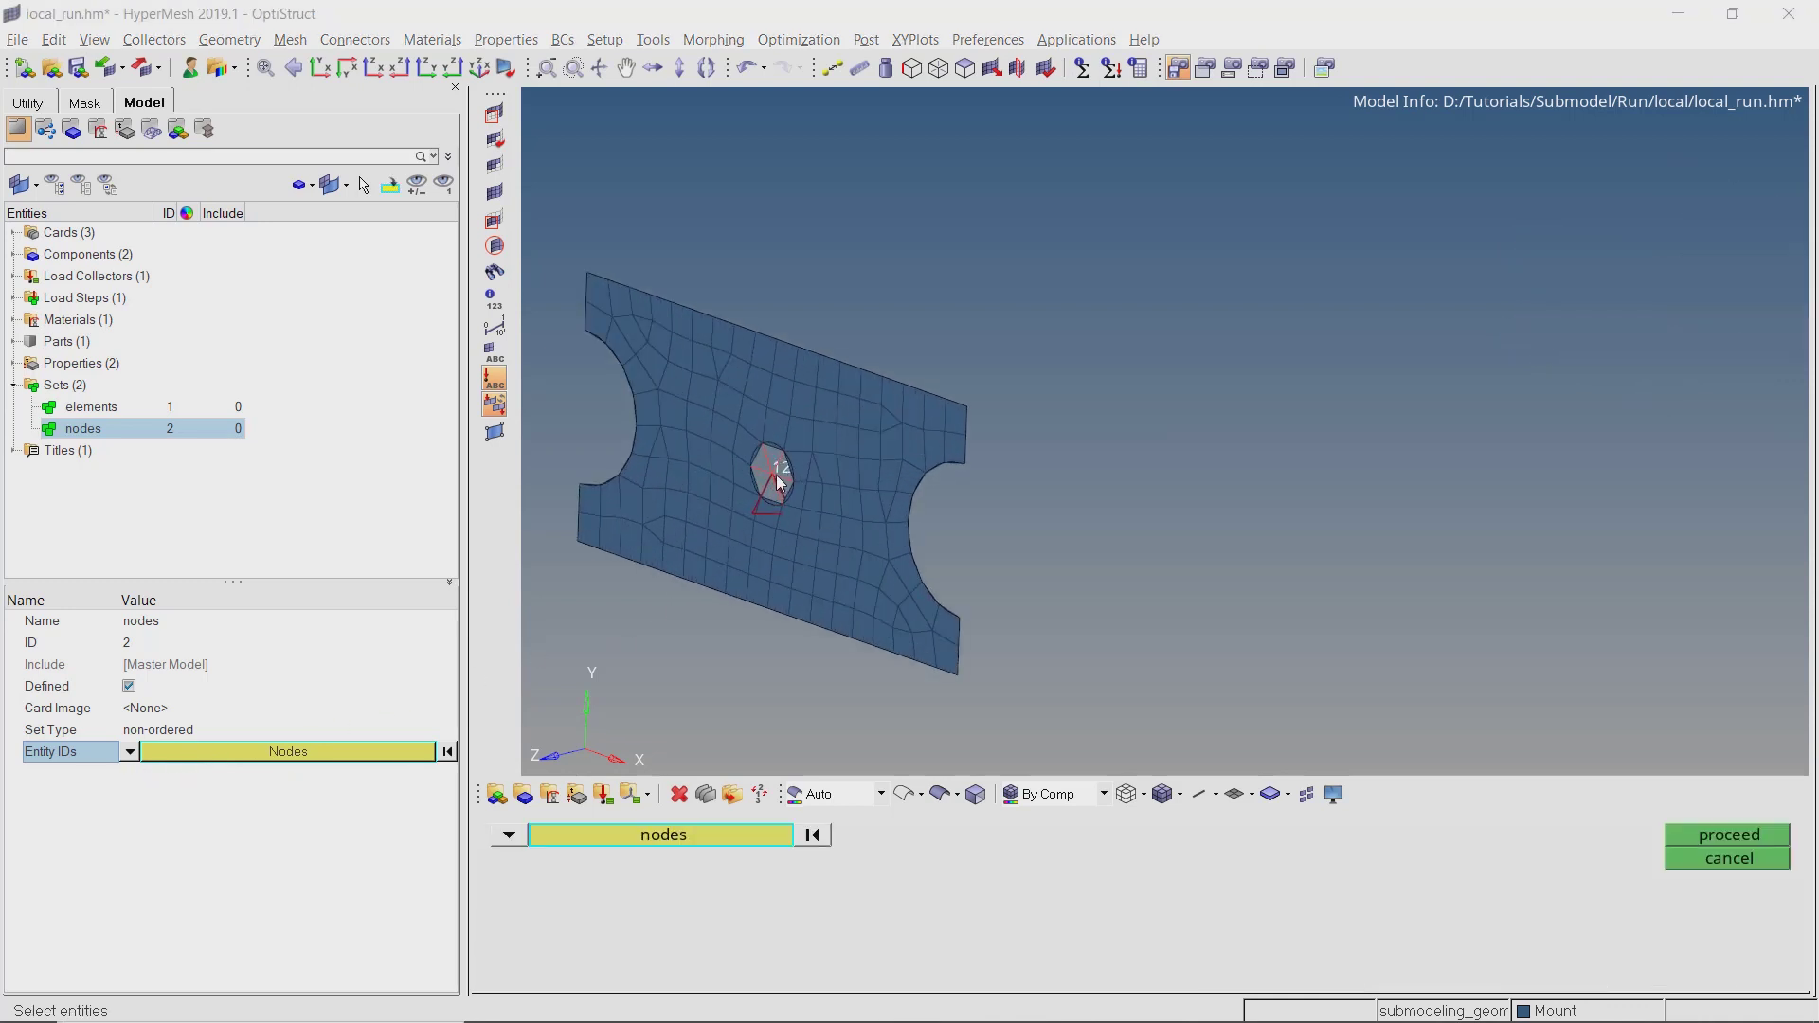
pyautogui.scroll(-5, 775, 502)
pyautogui.scroll(3, 1304, 401)
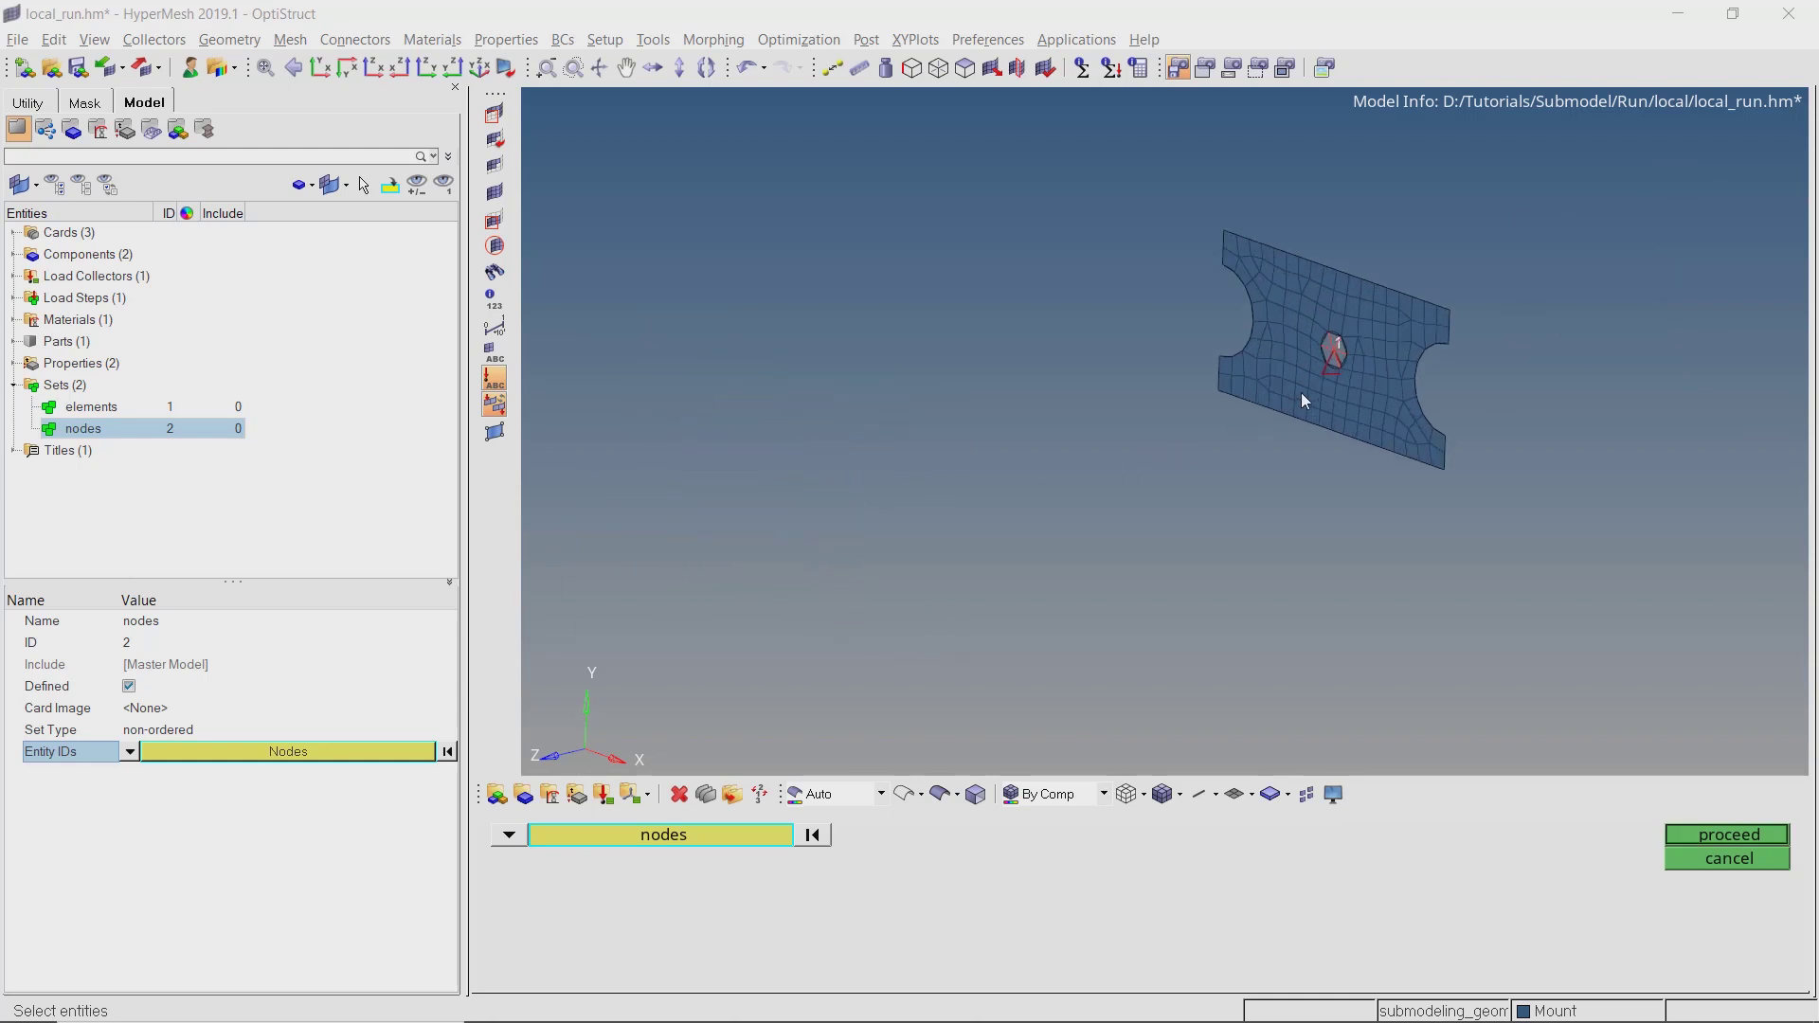
pyautogui.scroll(1, 1304, 401)
pyautogui.scroll(-4, 1345, 349)
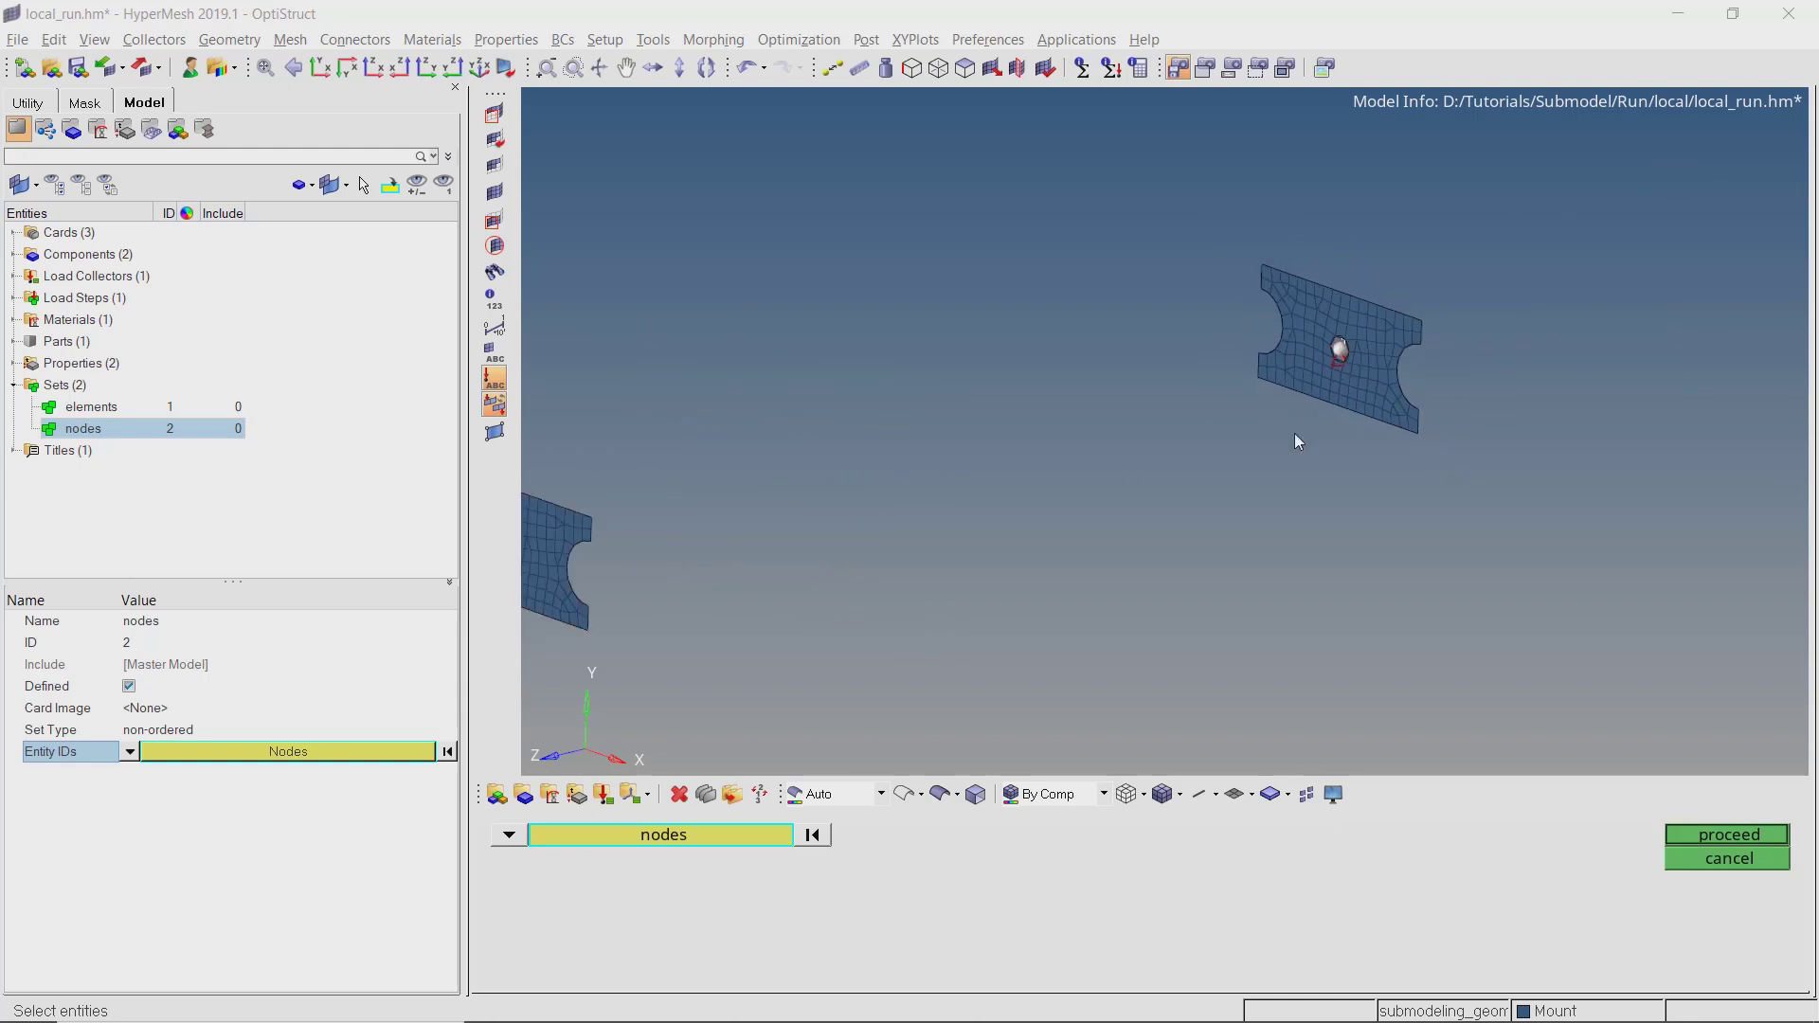
pyautogui.scroll(2, 716, 509)
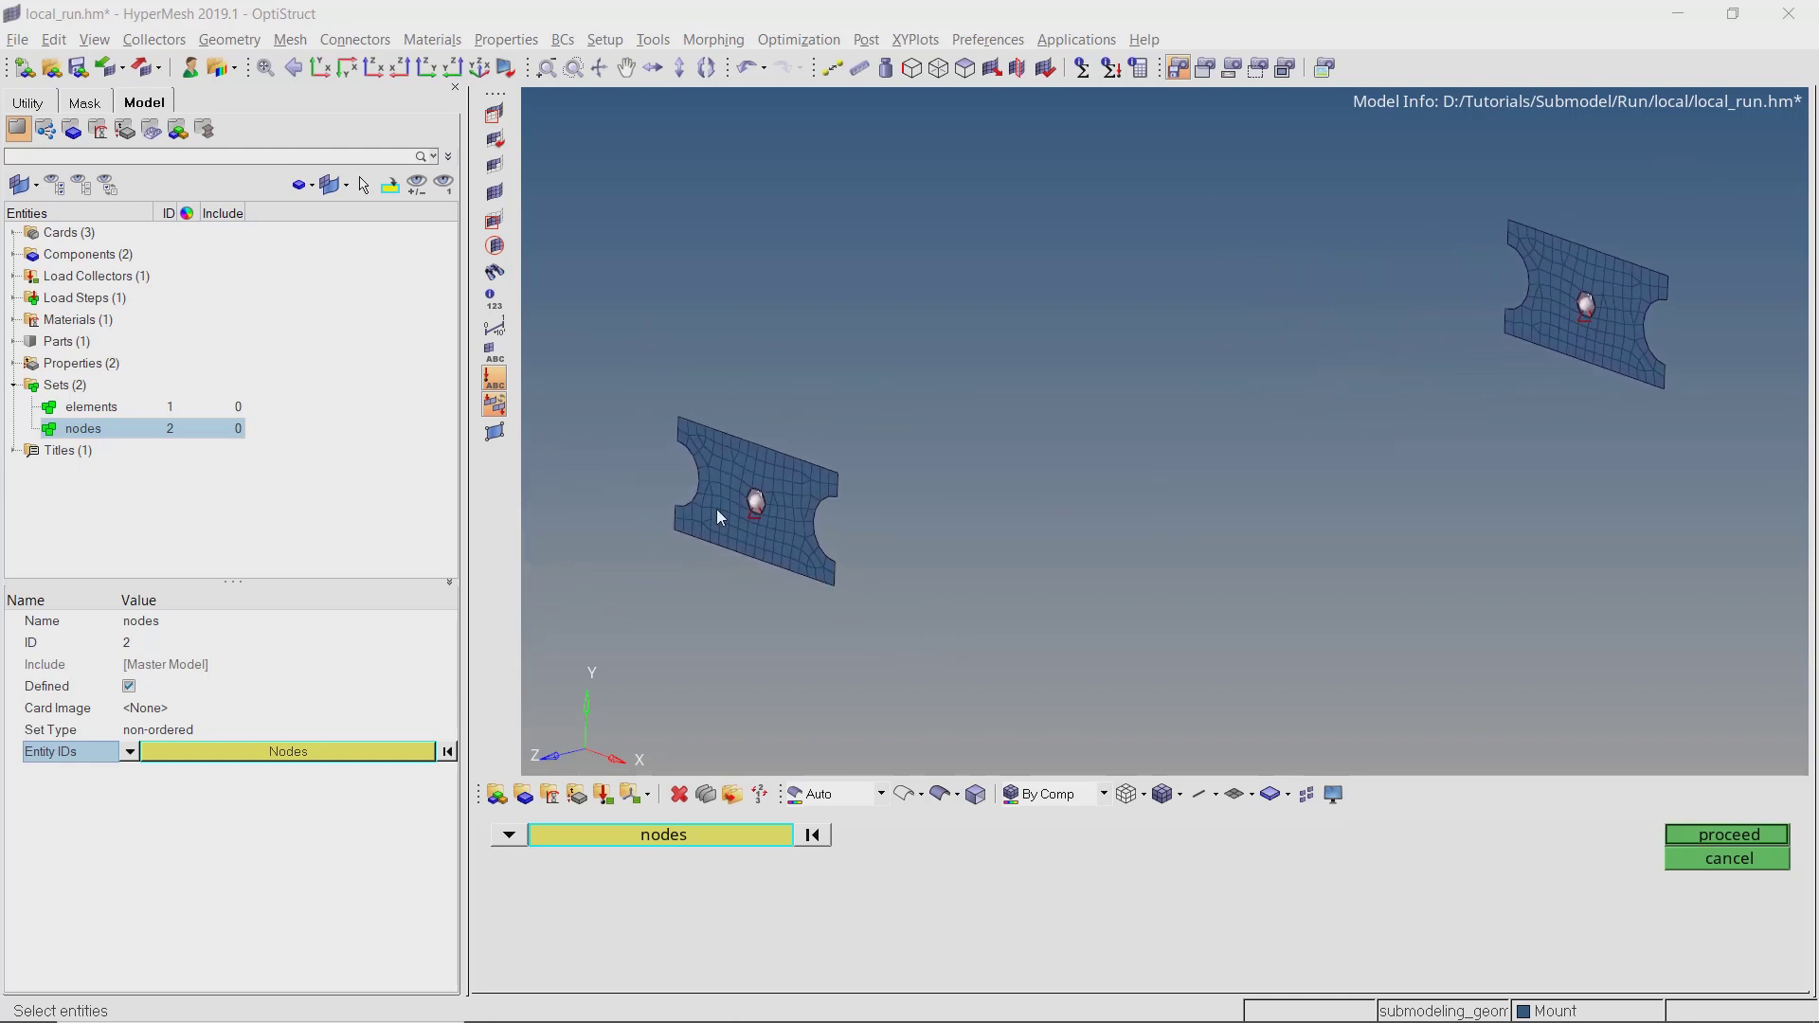
# Add the nodes lying on the four curved cut-out edge lines of both mount plates and store the selection in the nodes set.
pyautogui.click(741, 834)
pyautogui.click(1170, 870)
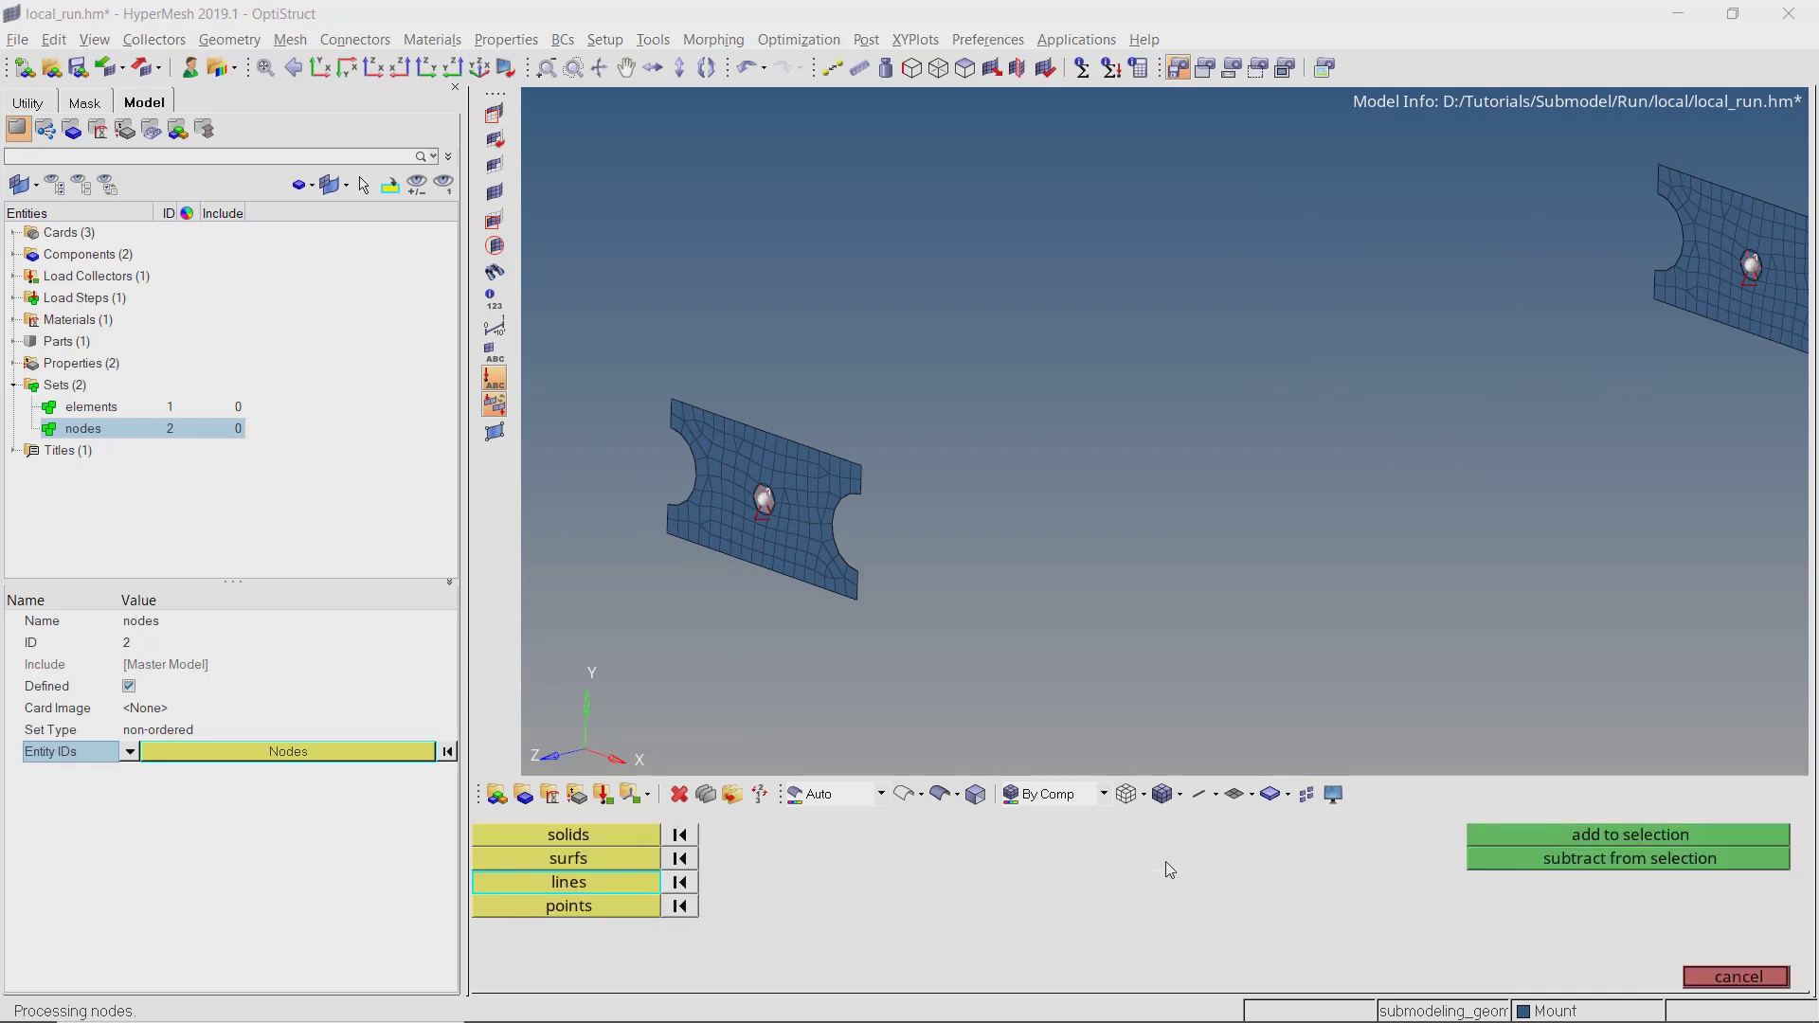
pyautogui.scroll(3, 829, 536)
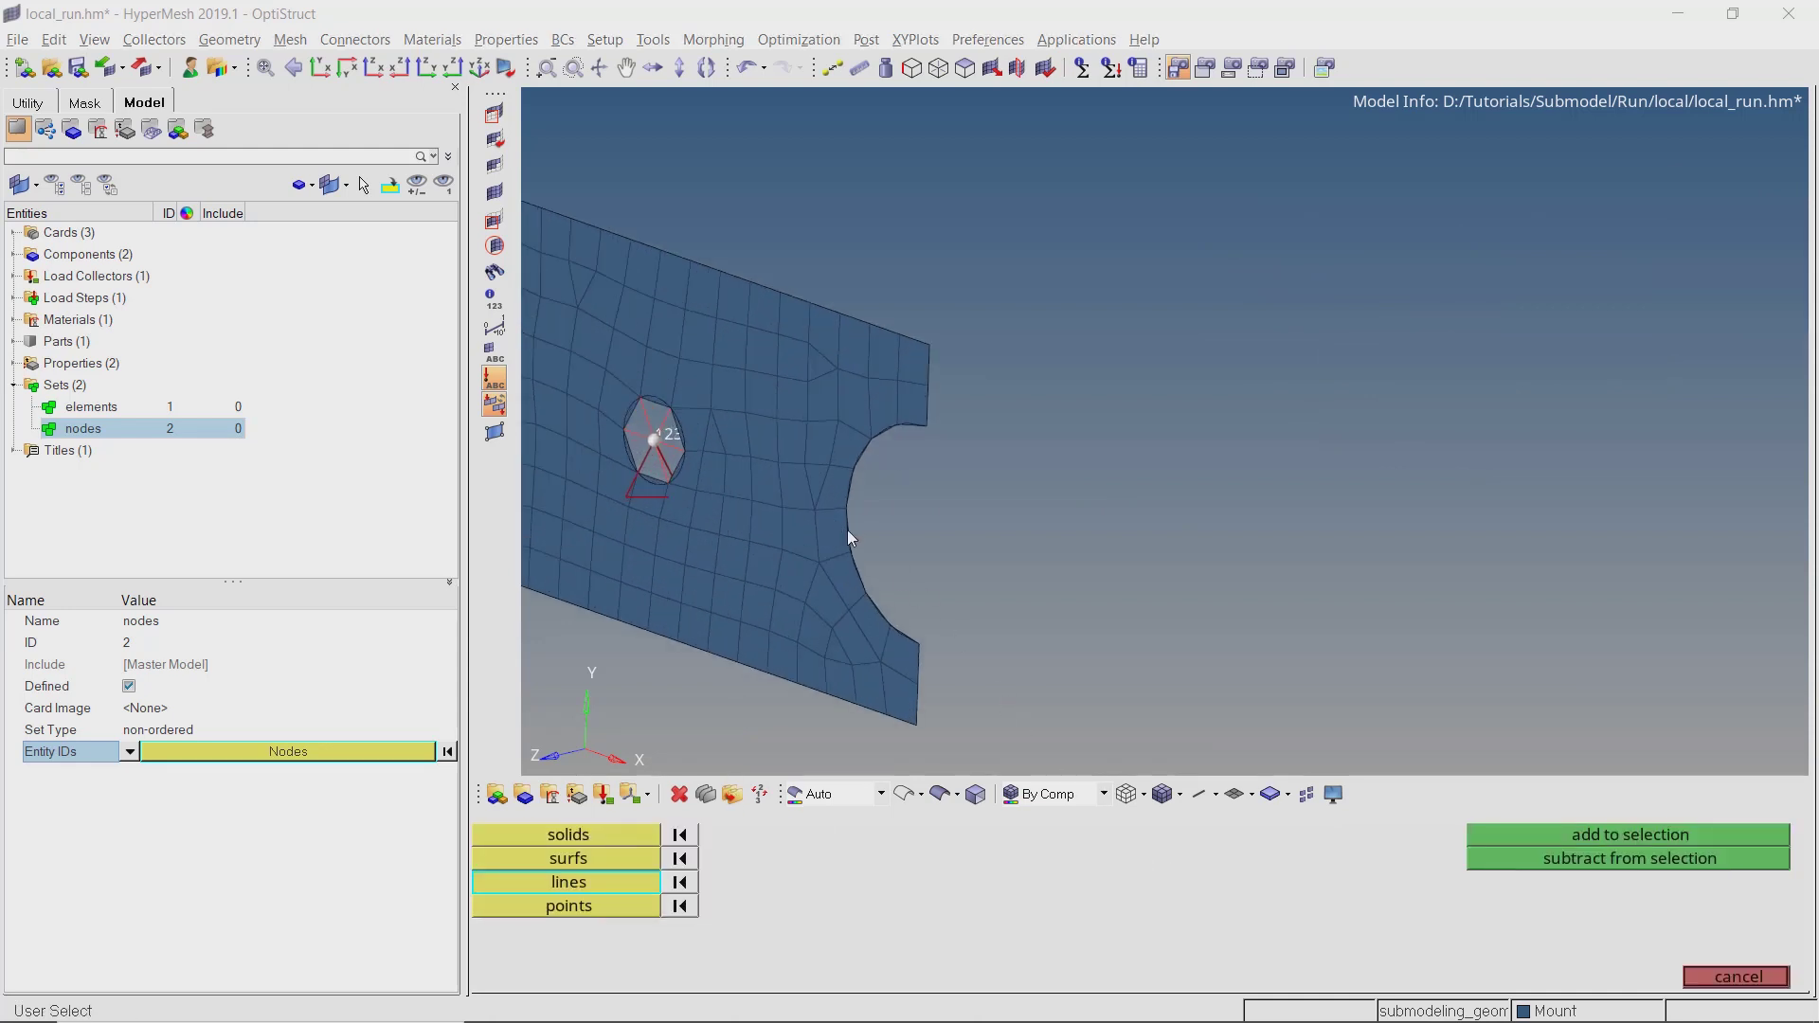
pyautogui.scroll(-3, 847, 530)
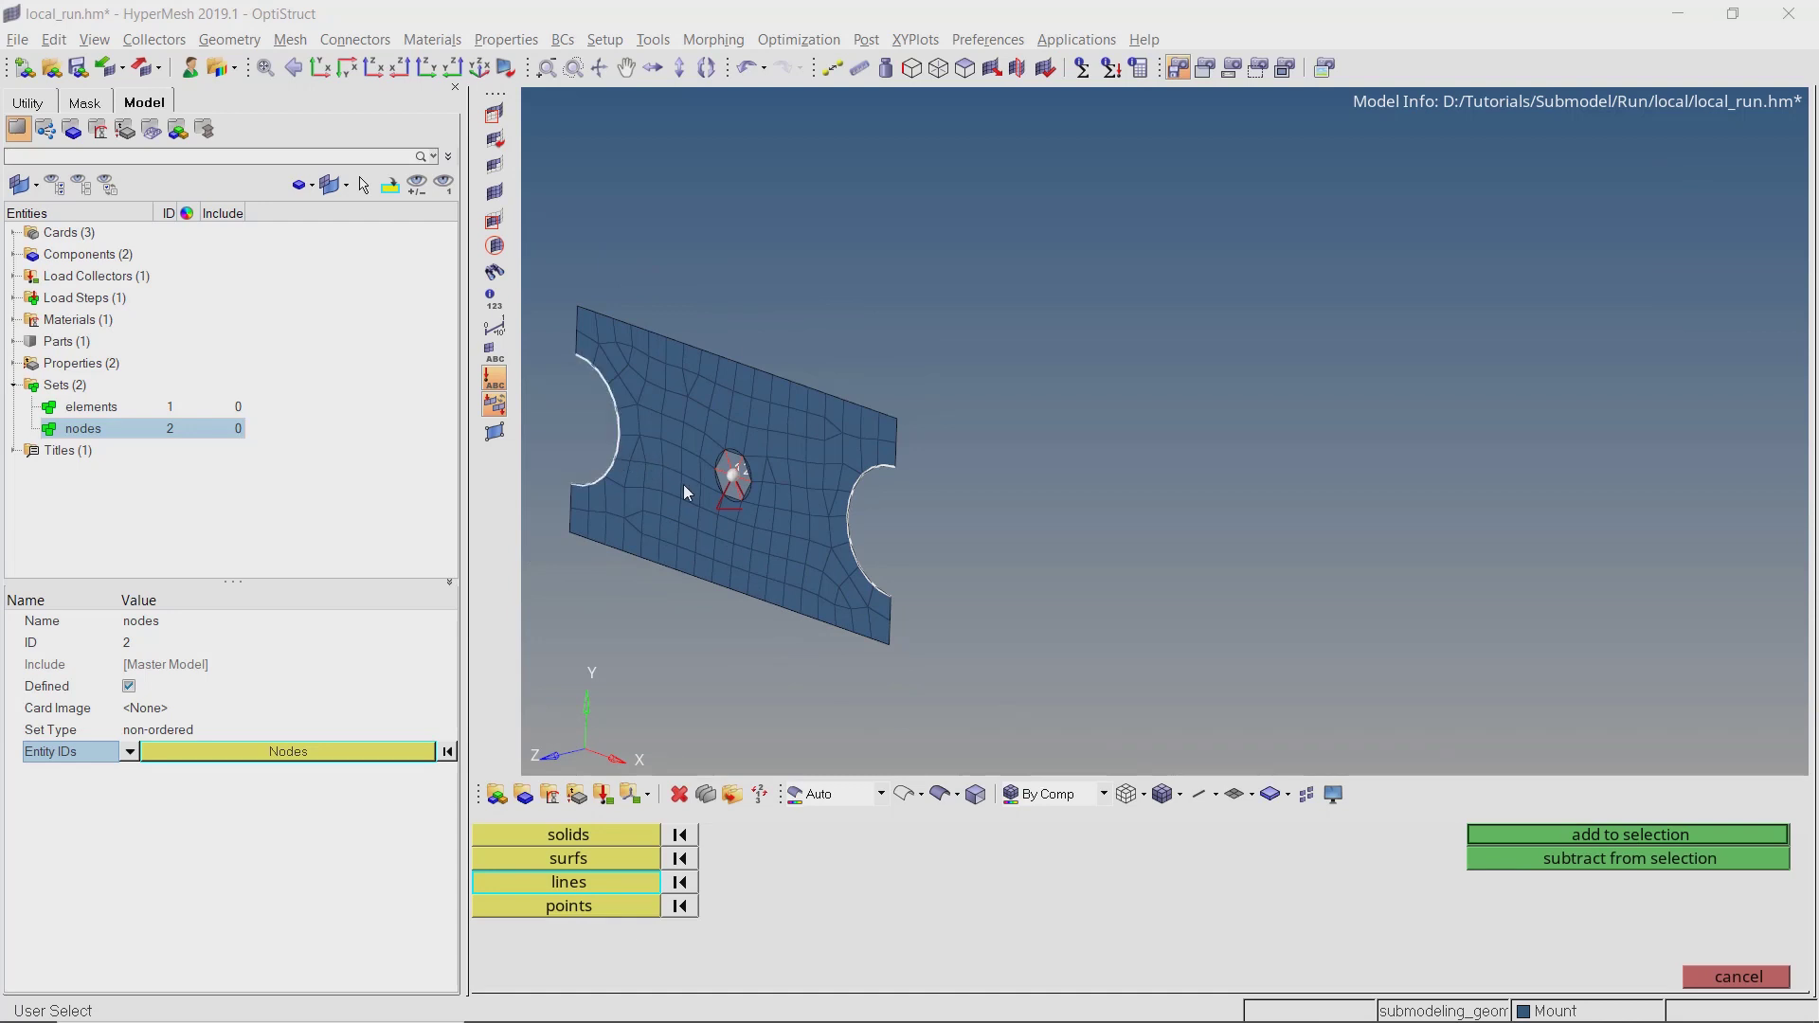
pyautogui.scroll(-2, 684, 488)
pyautogui.scroll(3, 1288, 390)
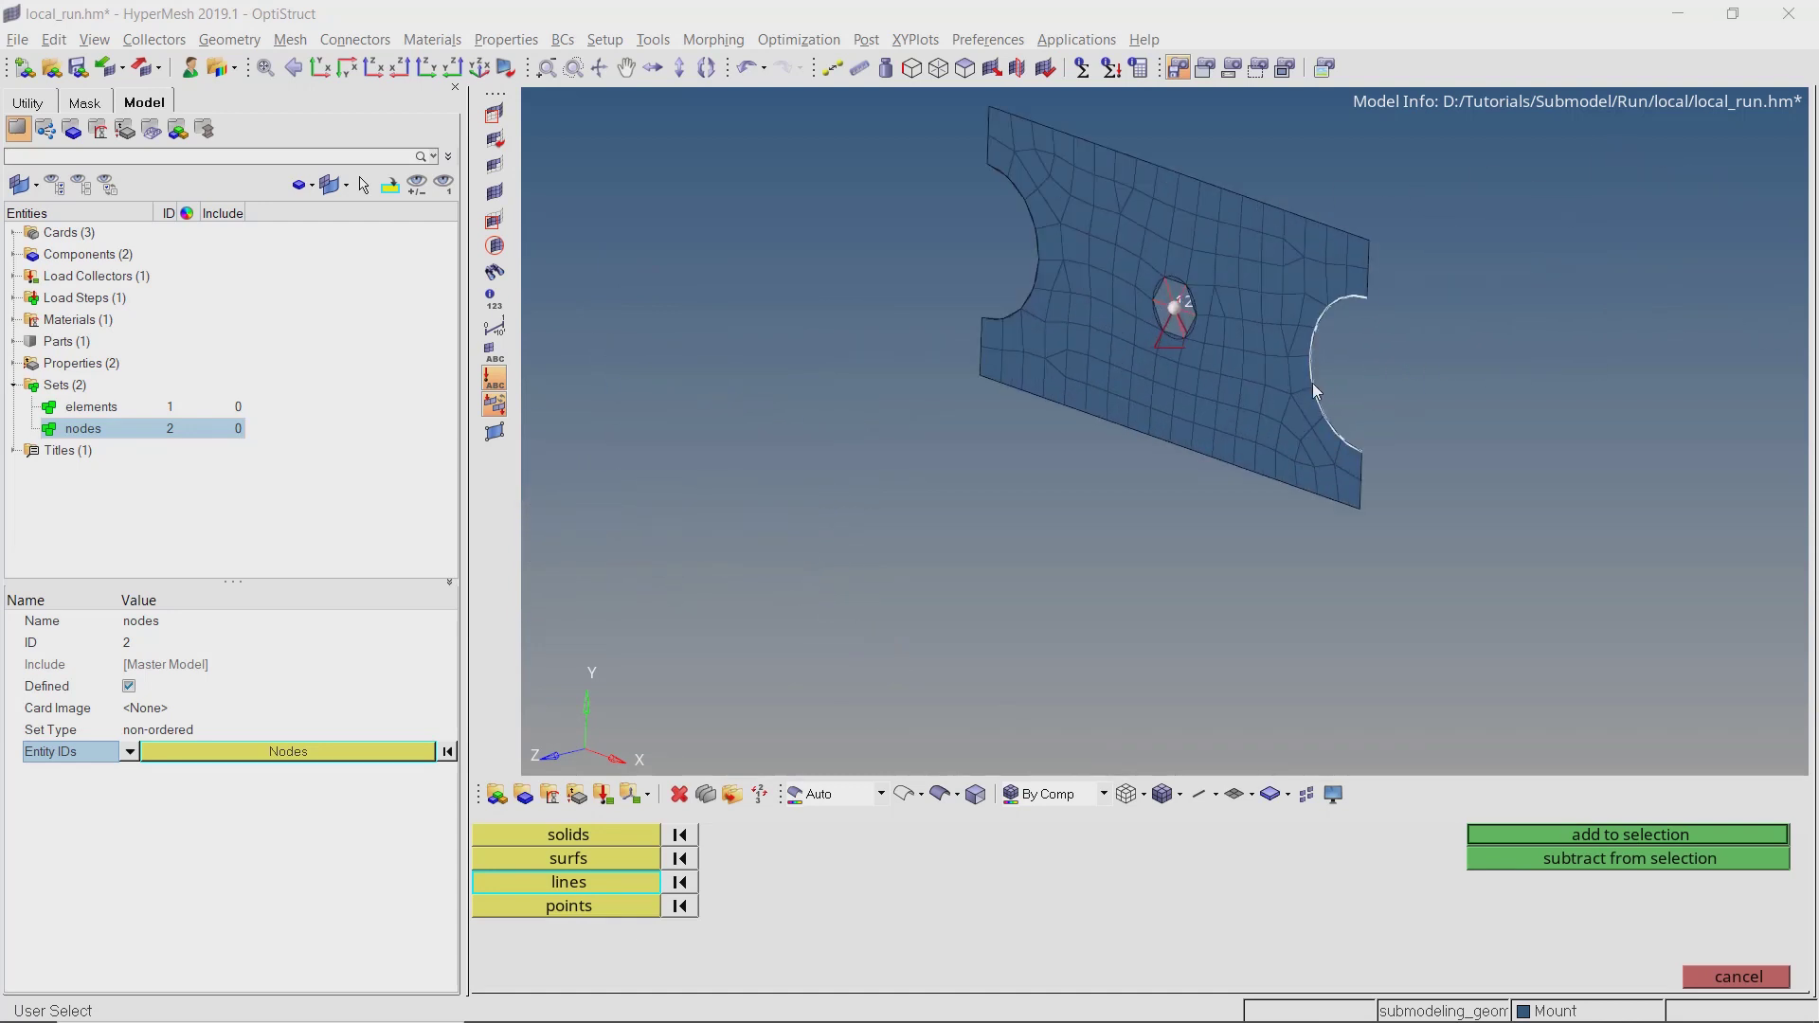
pyautogui.scroll(-5, 1207, 430)
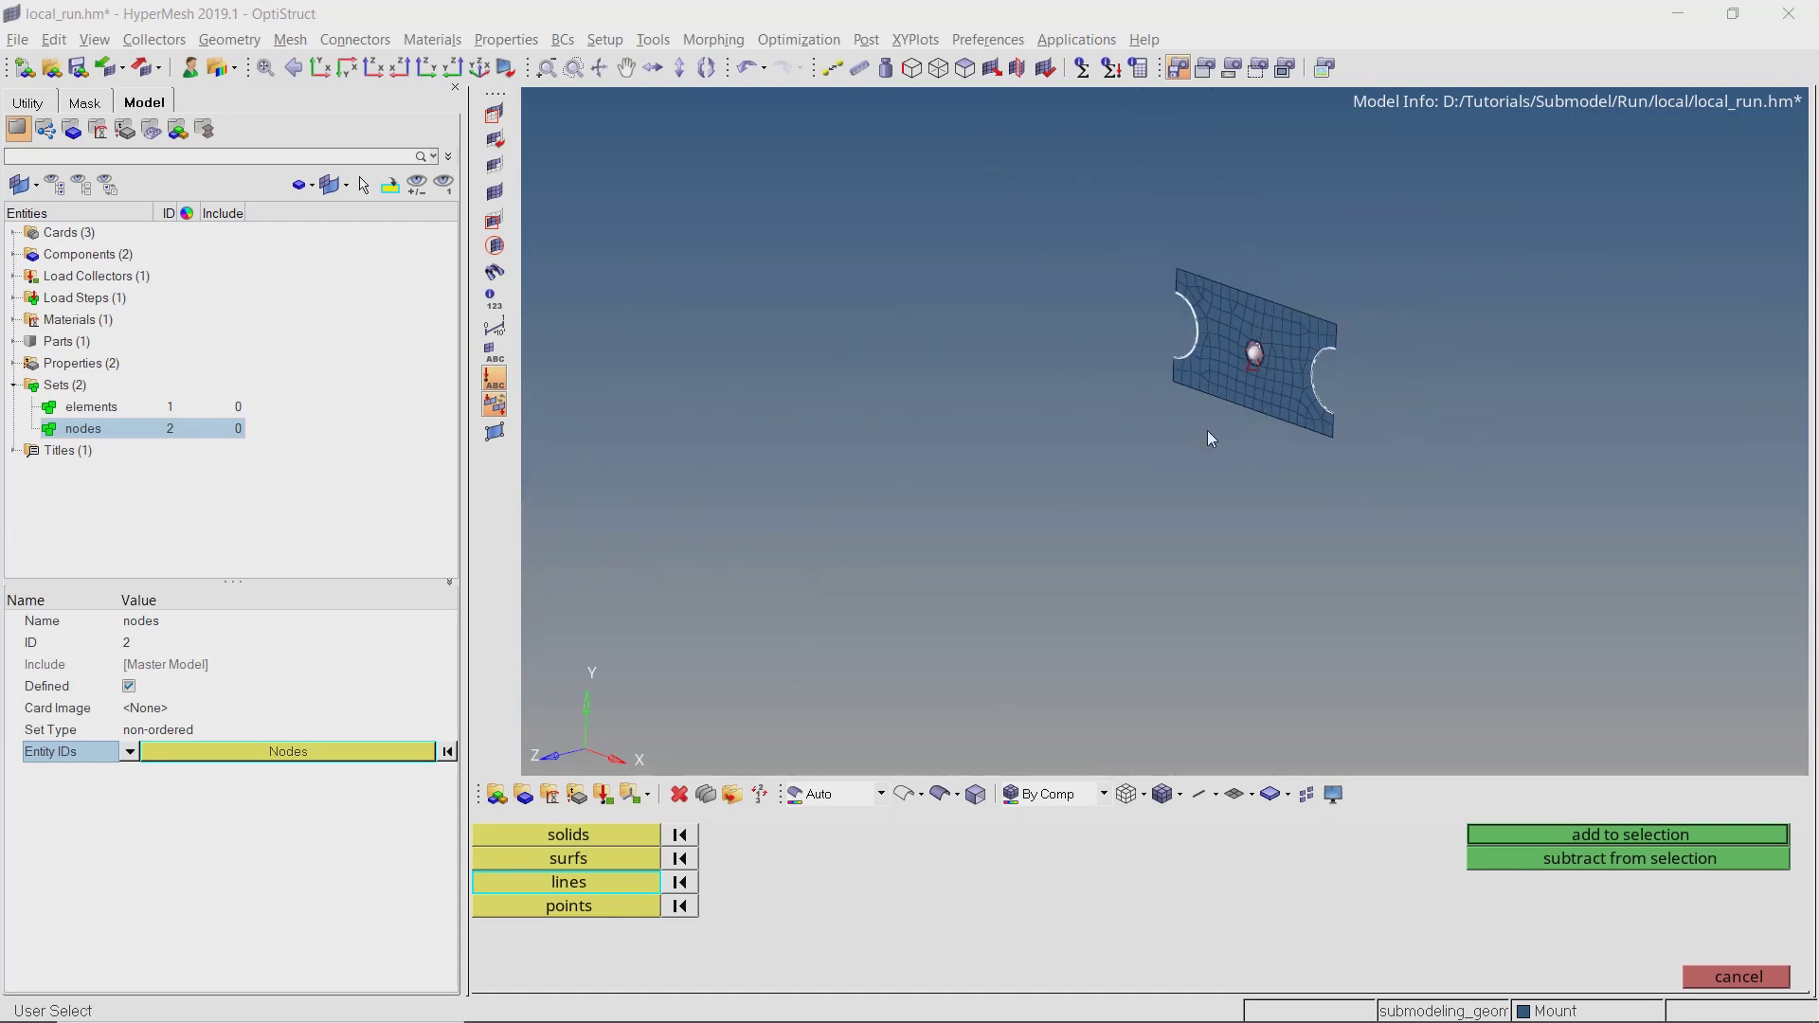
pyautogui.keyDown('ctrl'); pyautogui.moveTo(1294, 476); pyautogui.dragTo(1305, 495, button='right'); pyautogui.keyUp('ctrl')
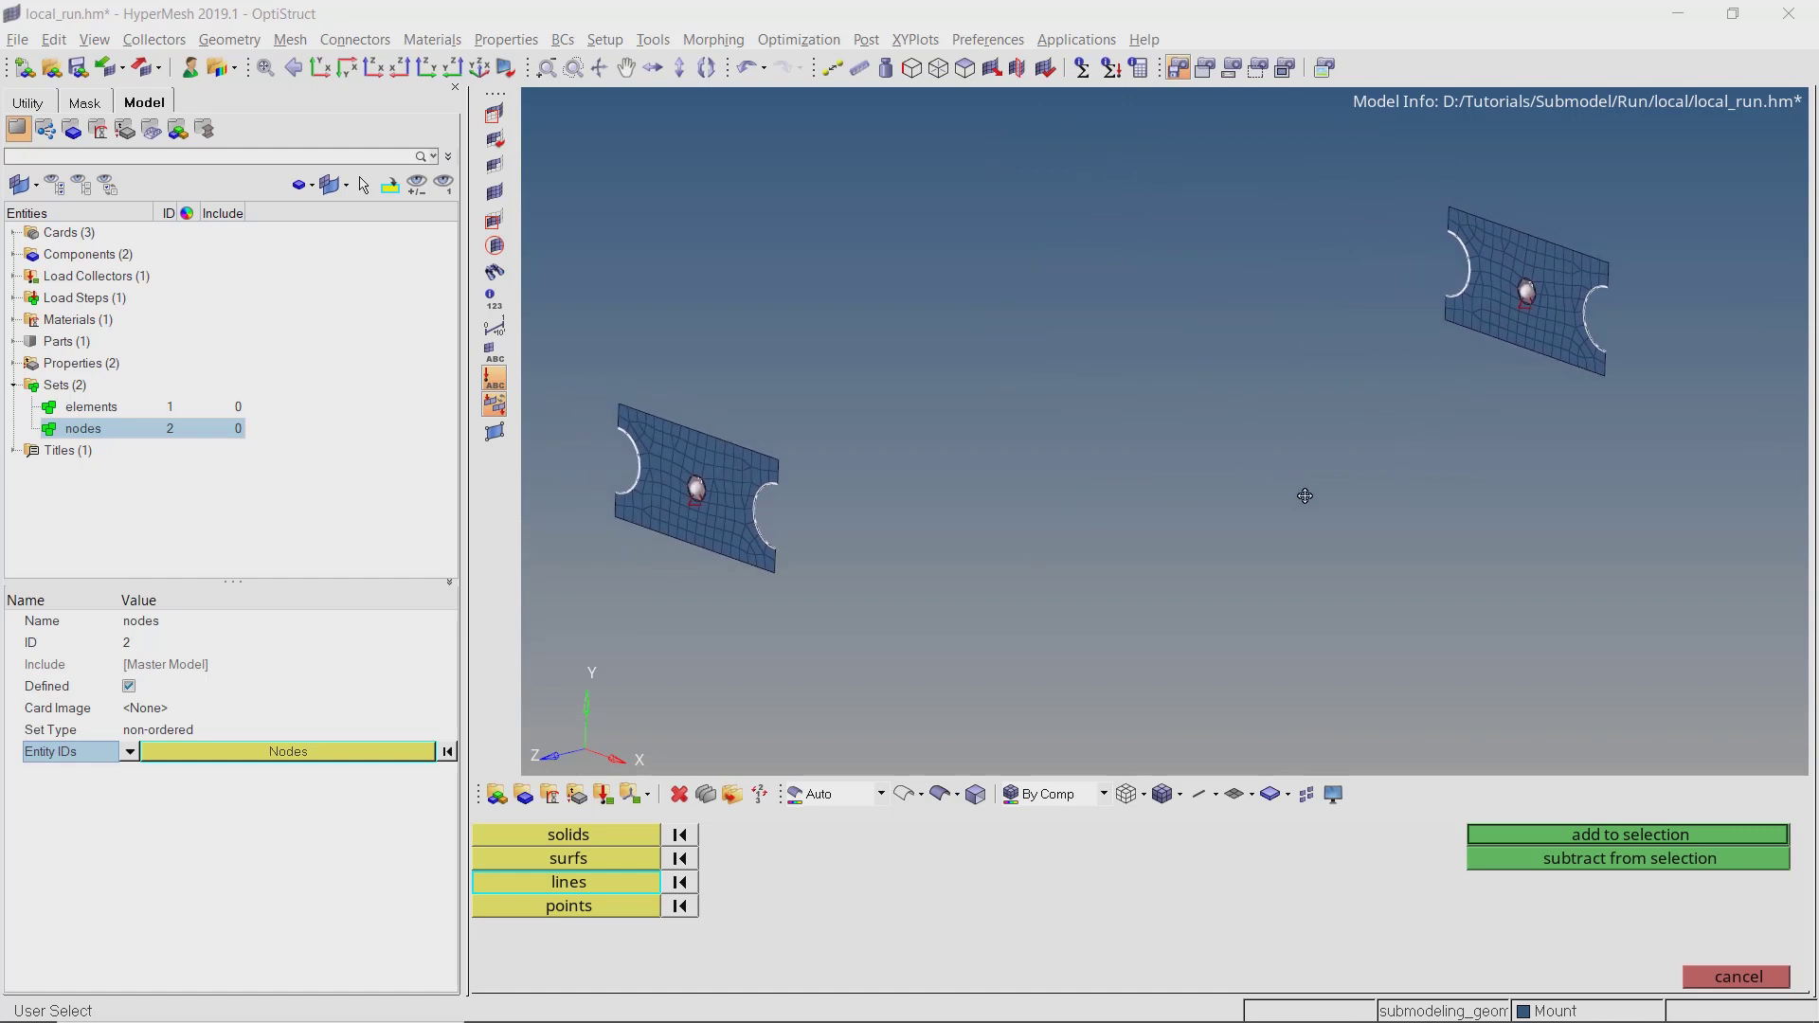
pyautogui.click(1551, 838)
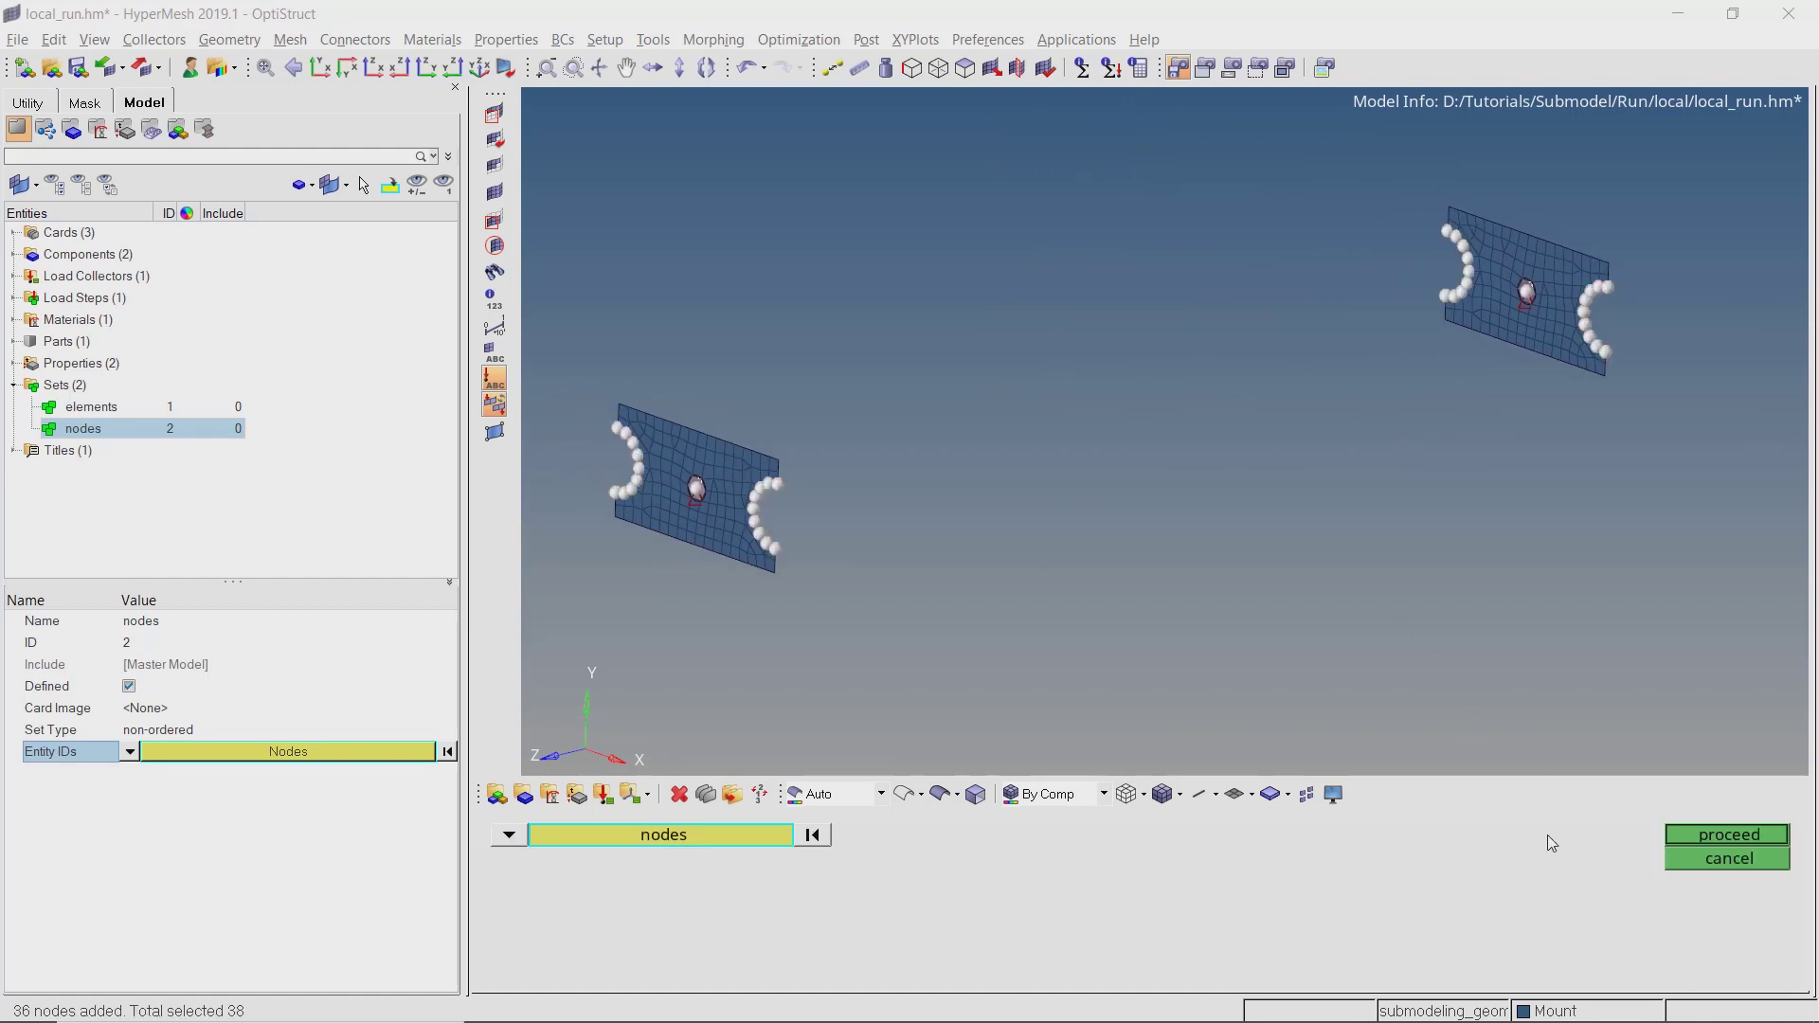
pyautogui.click(1677, 838)
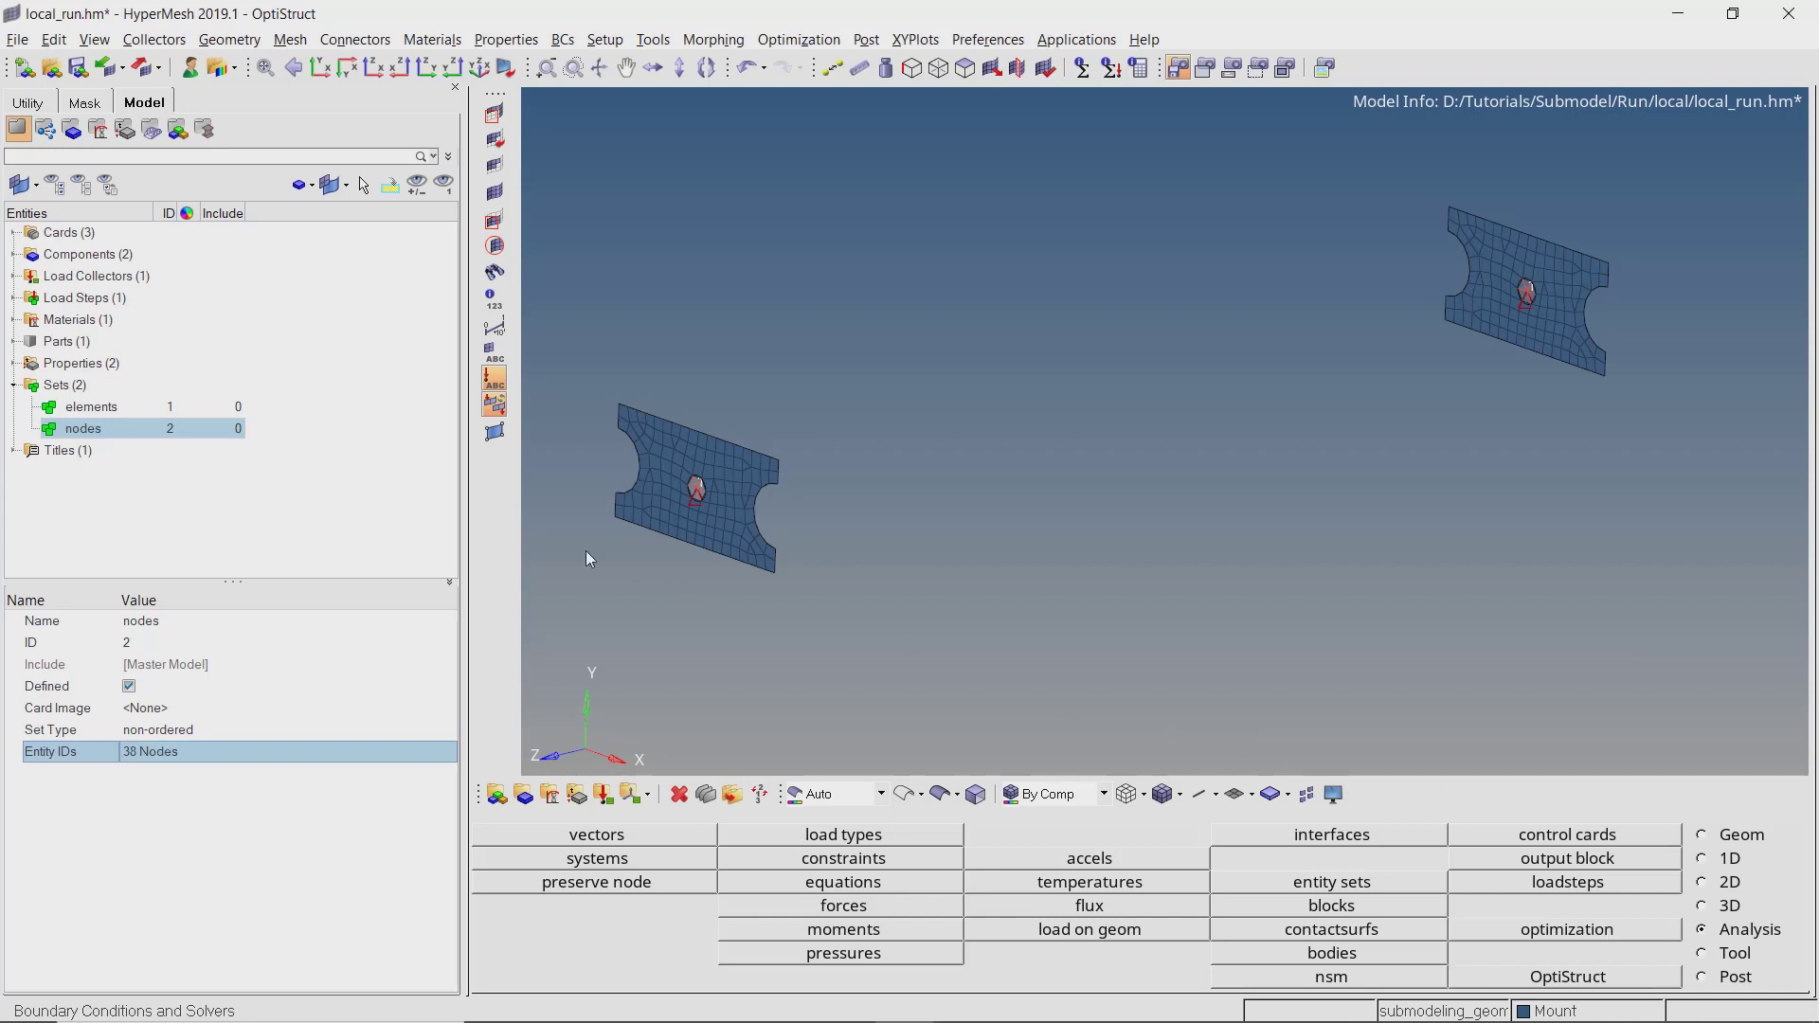
pyautogui.click(14, 385)
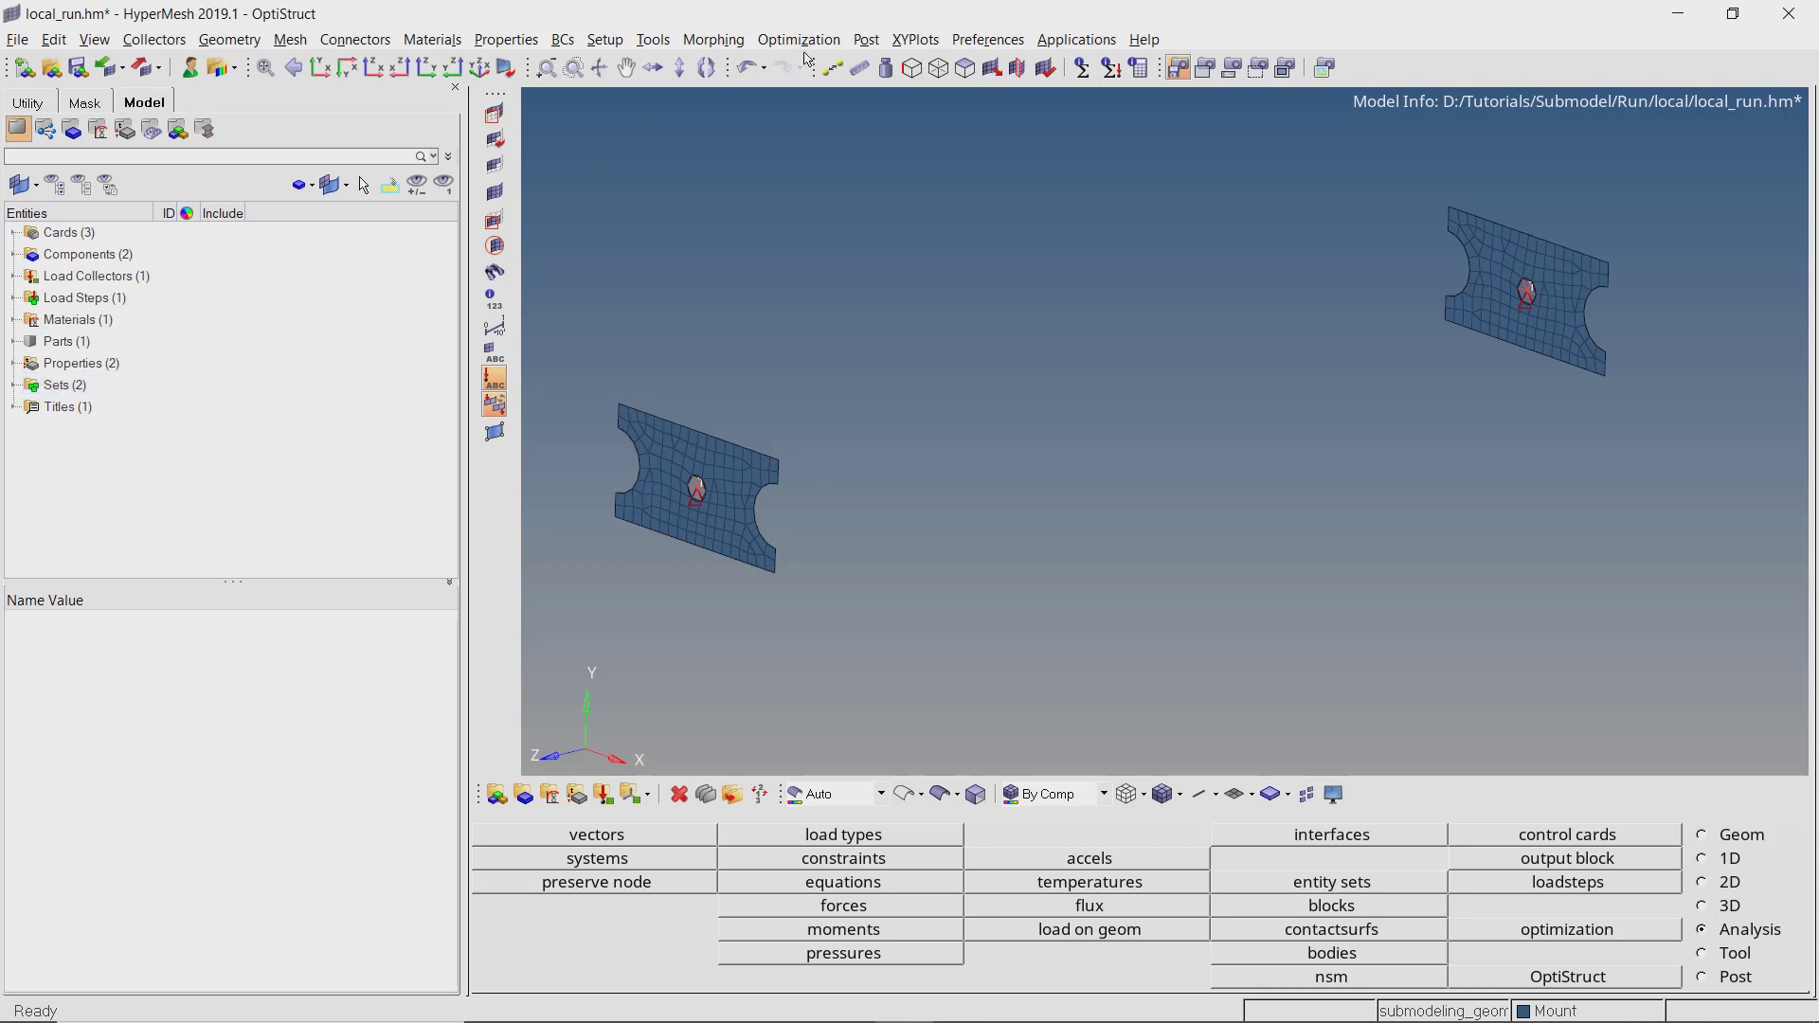
# Start the free-body force extraction with global_run.op2 from the global run folder and select SUBCASE 1 - 1.
pyautogui.click(866, 39)
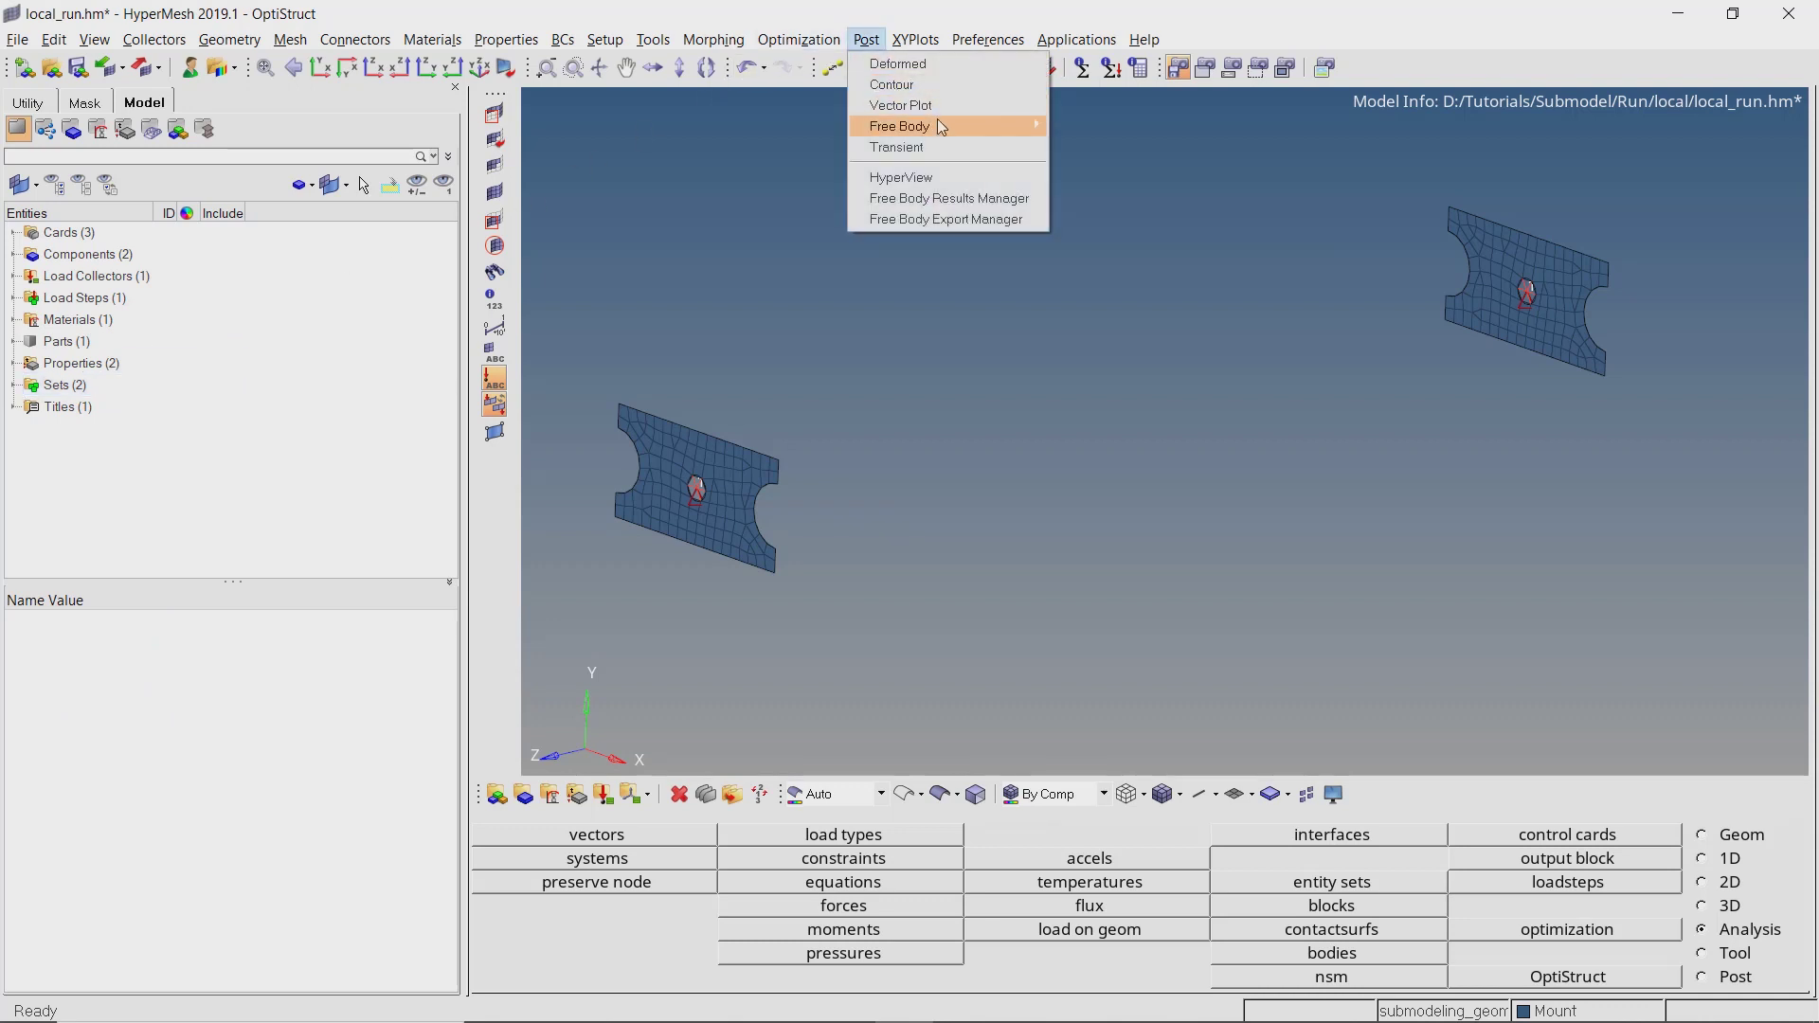
pyautogui.moveTo(952, 128)
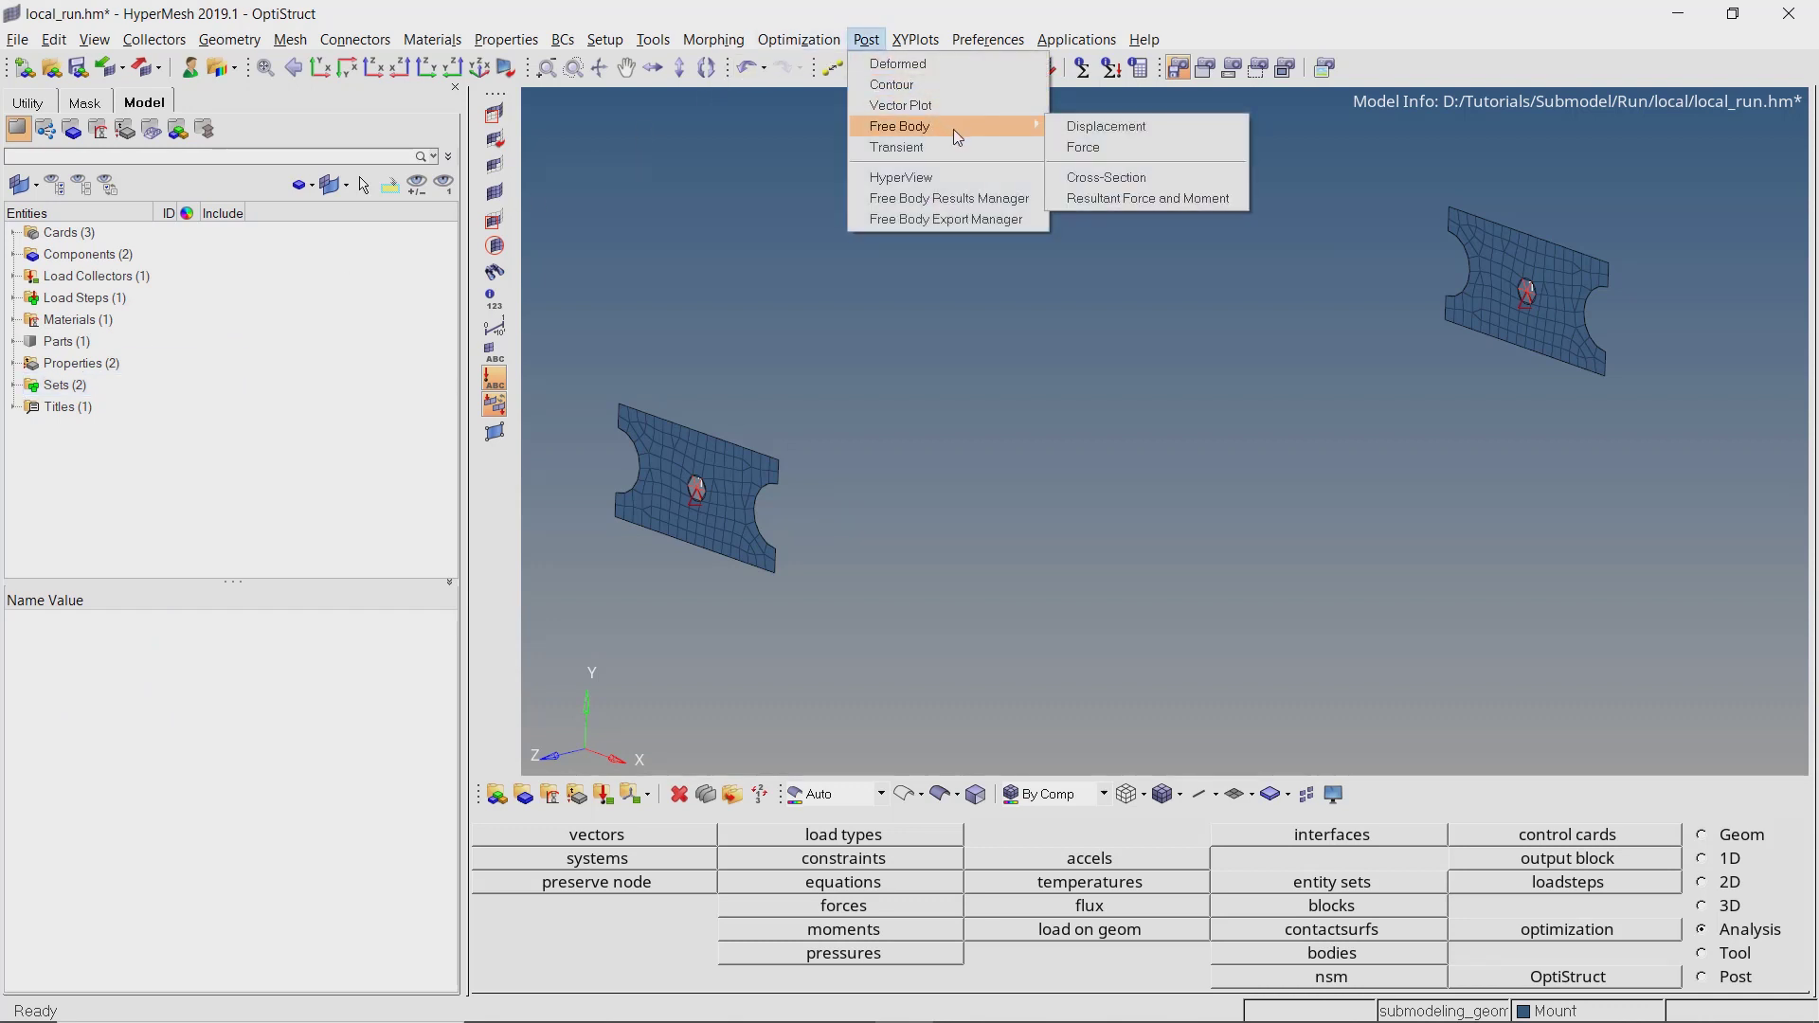
pyautogui.click(1071, 152)
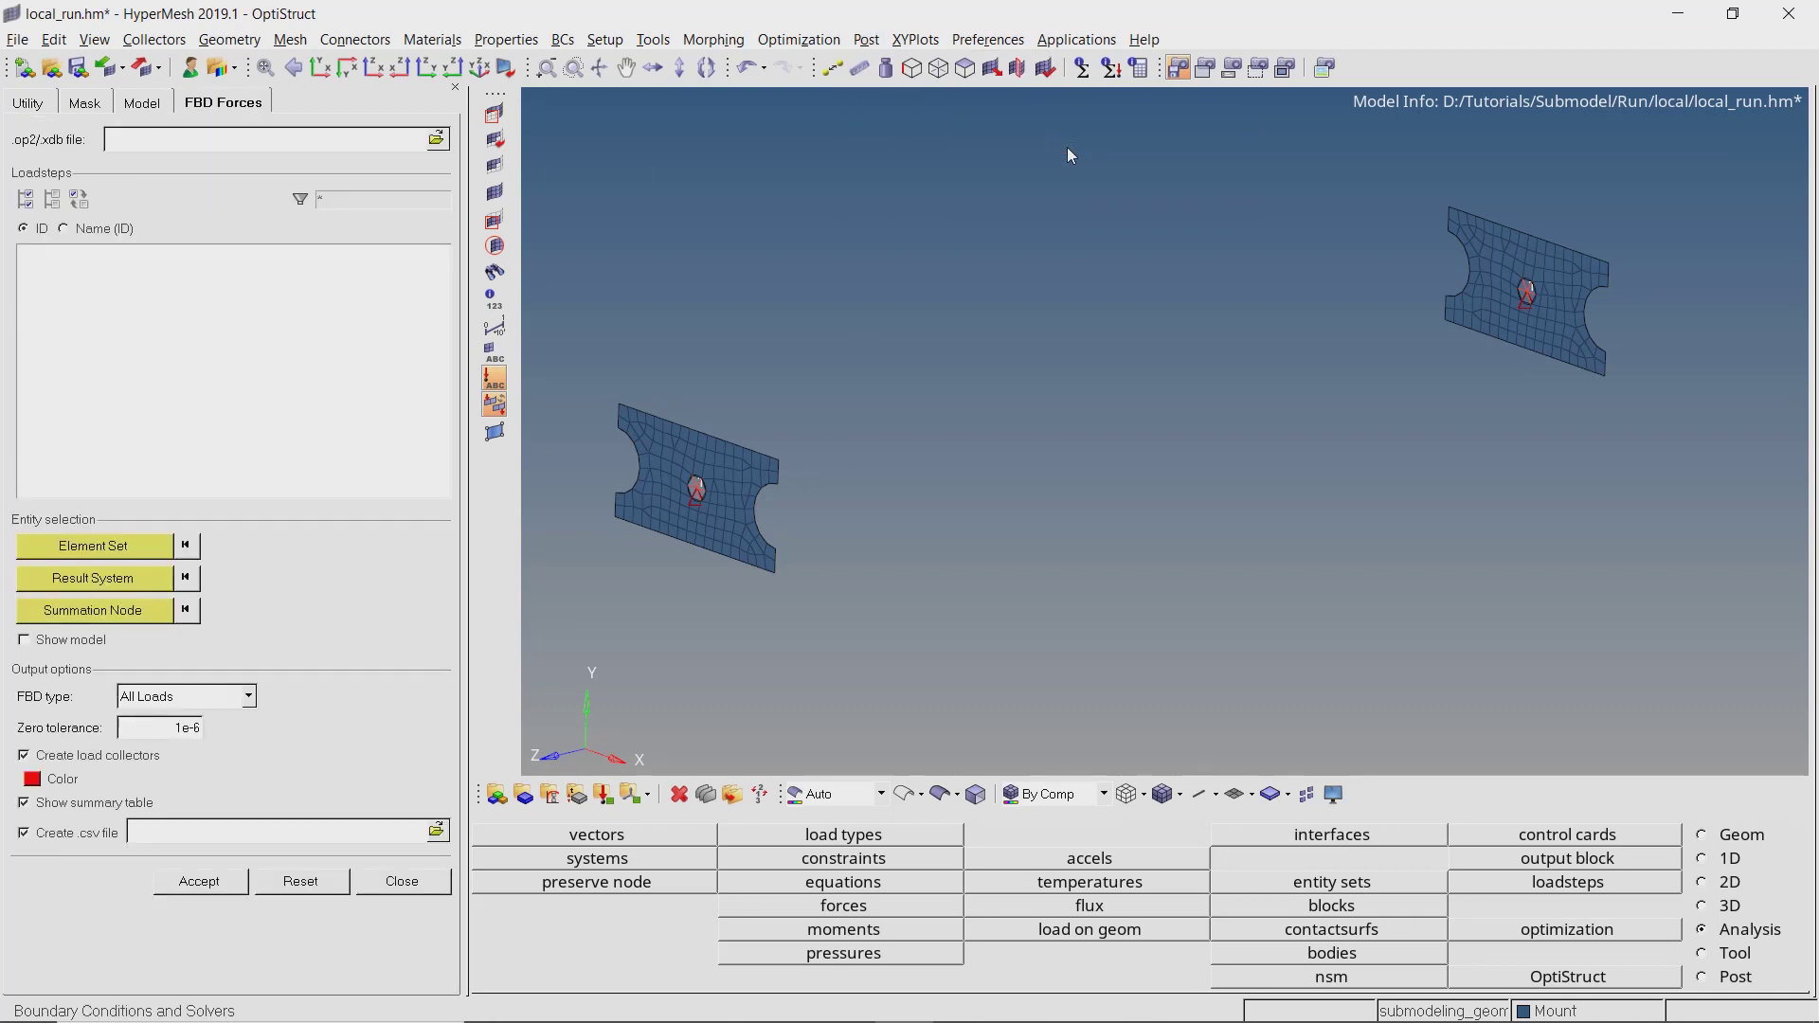
pyautogui.click(436, 140)
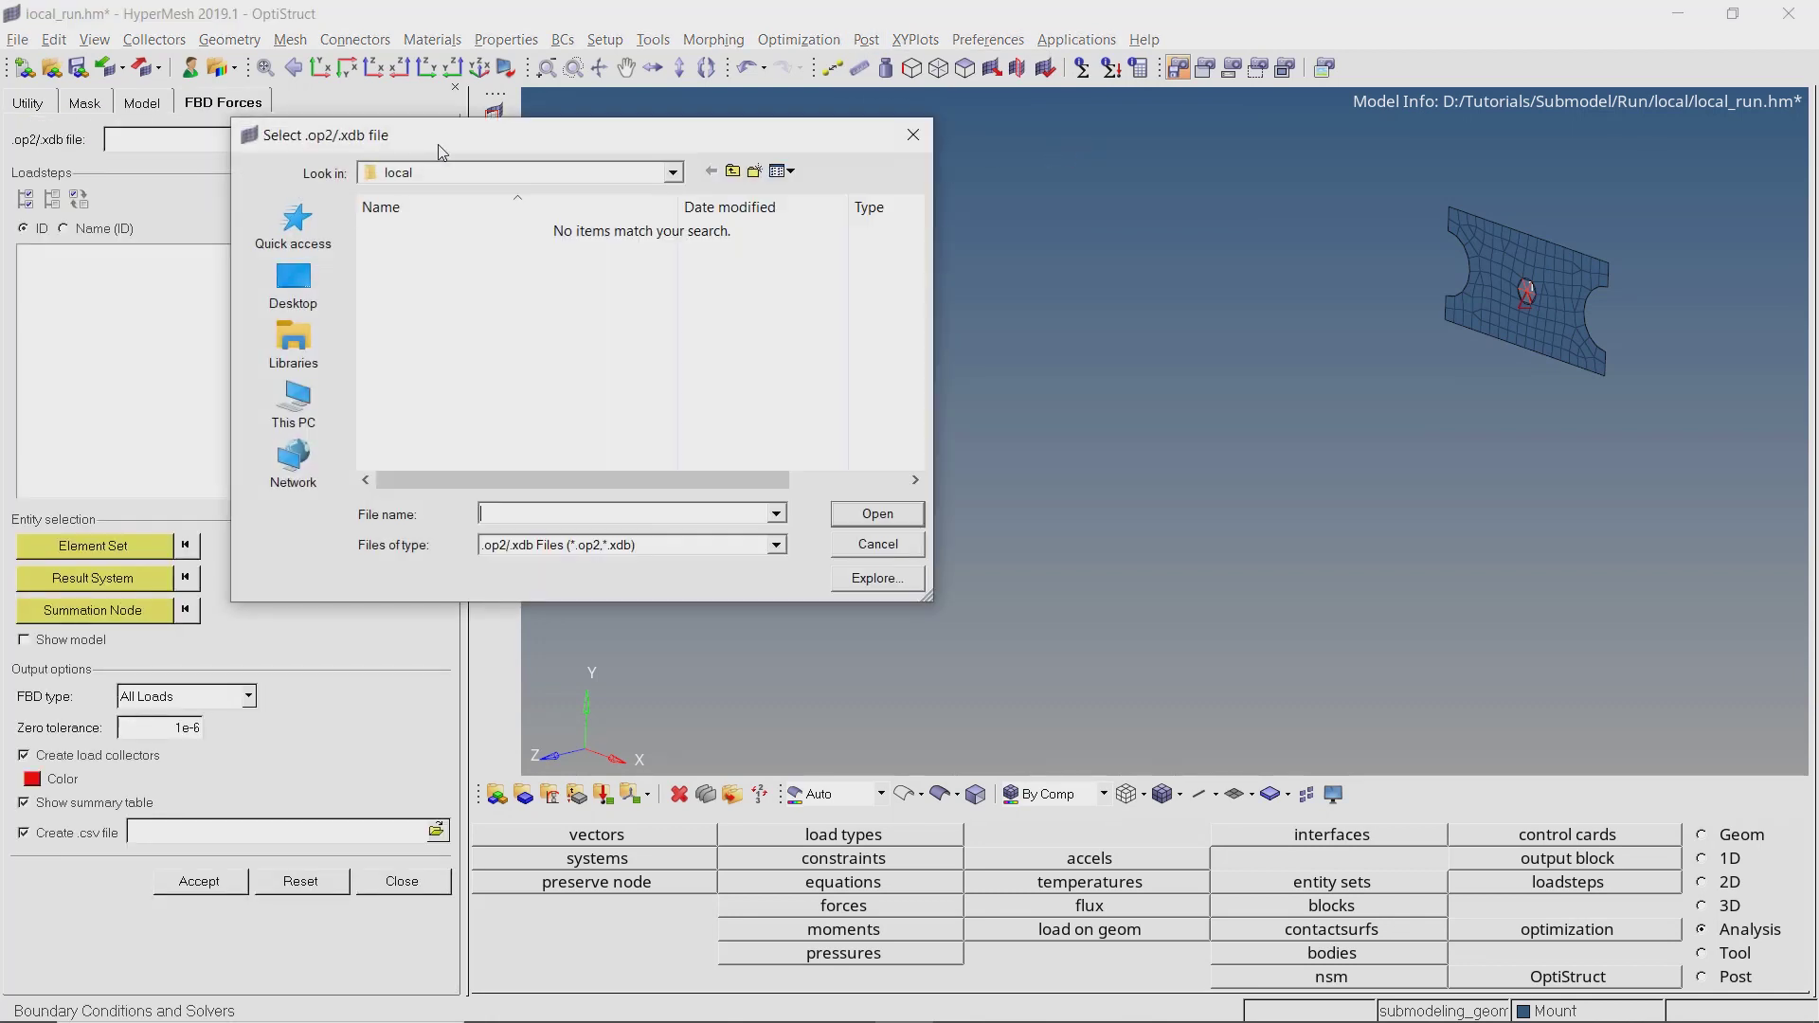
pyautogui.click(731, 172)
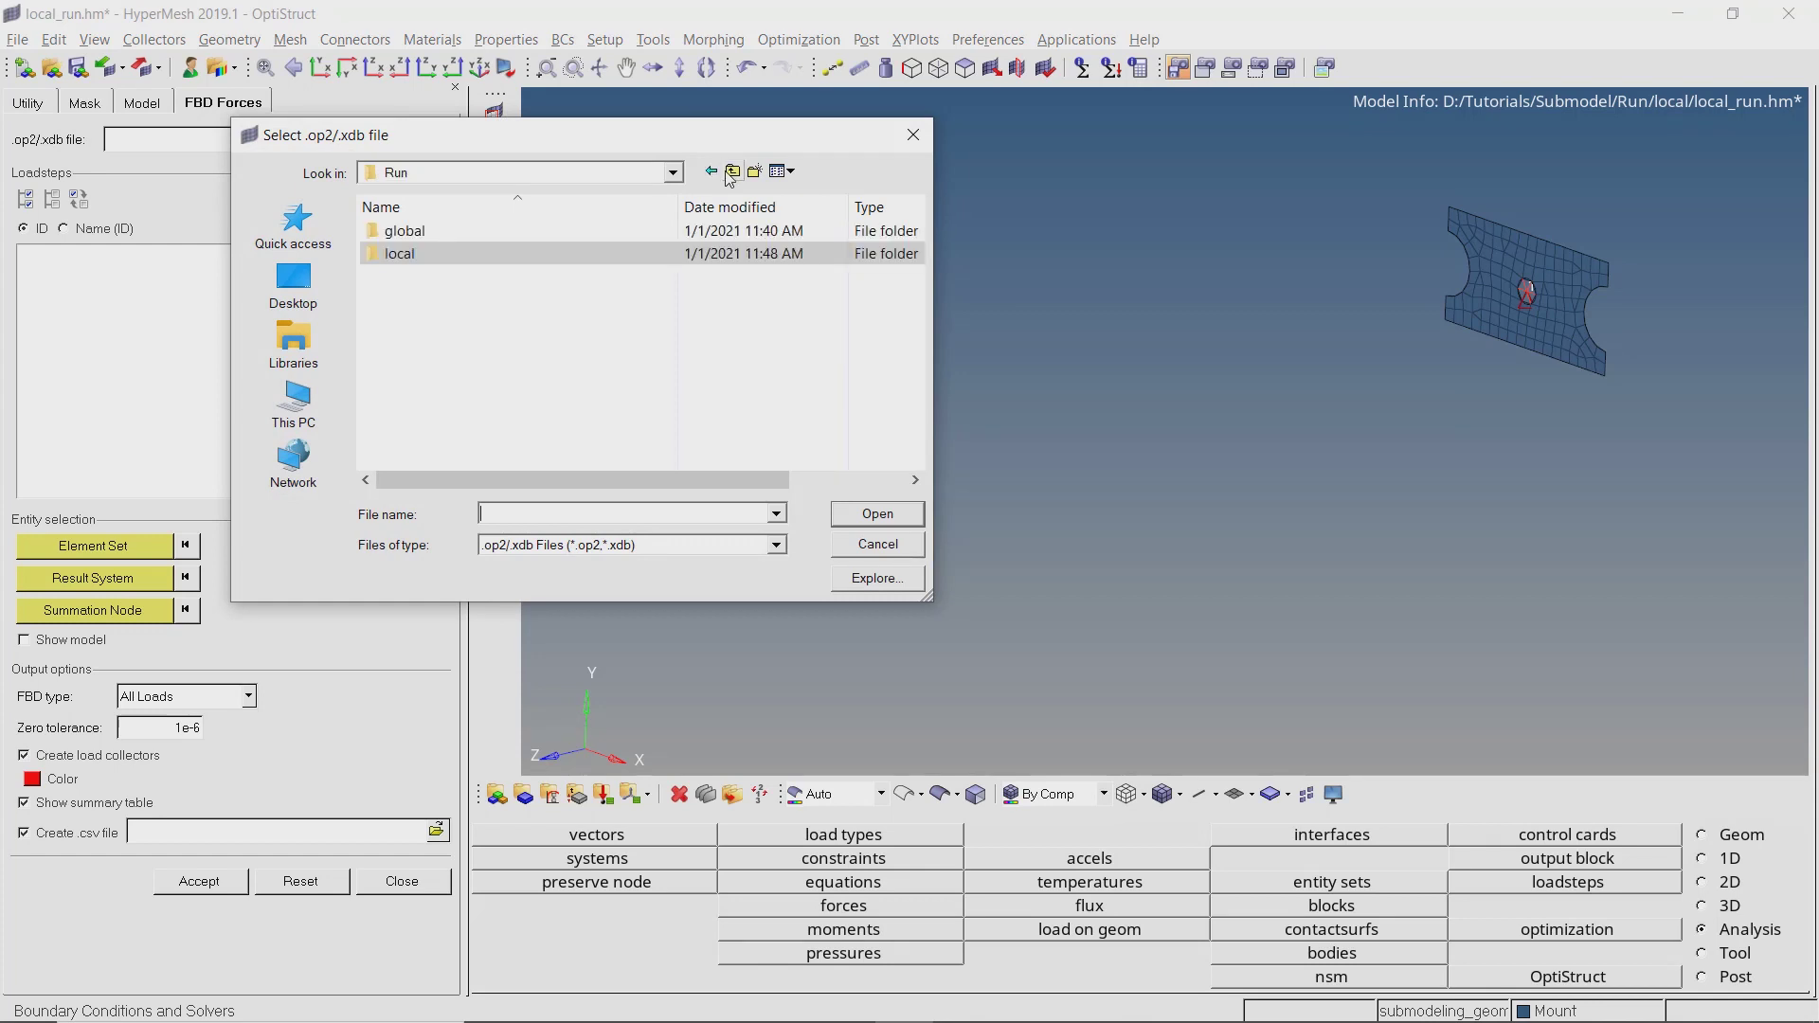
pyautogui.doubleClick(567, 231)
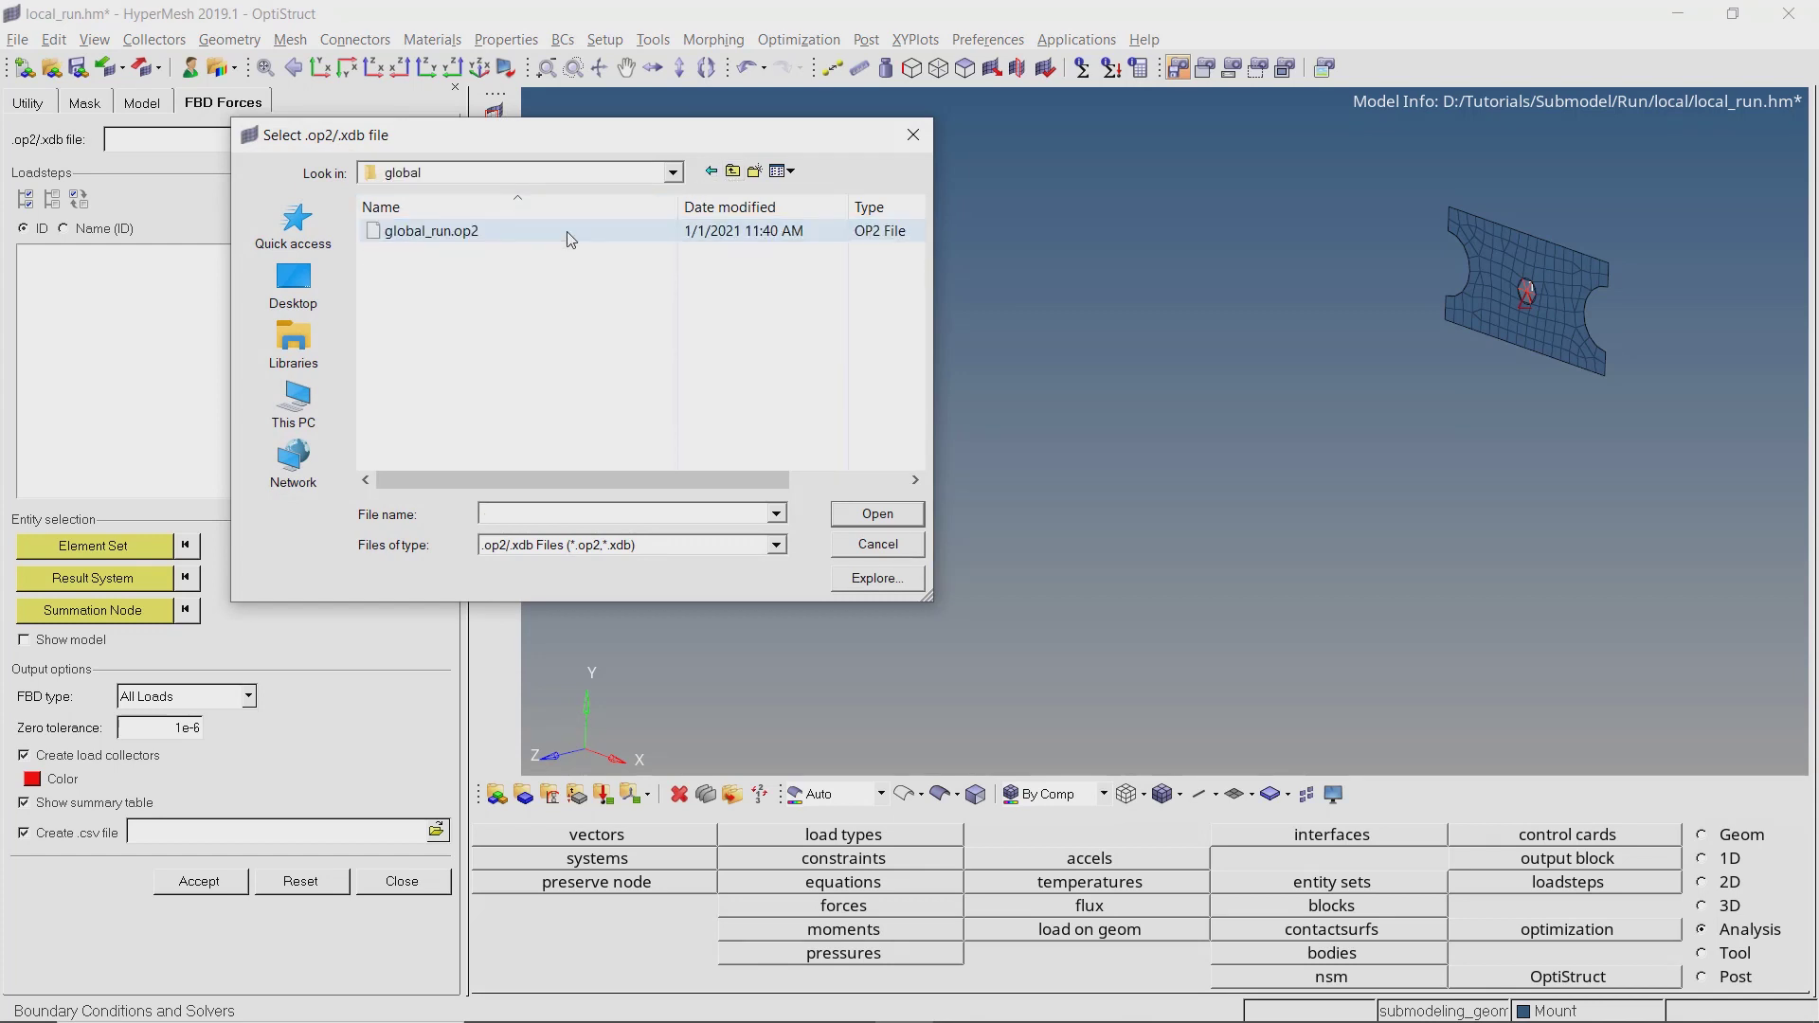
pyautogui.doubleClick(567, 232)
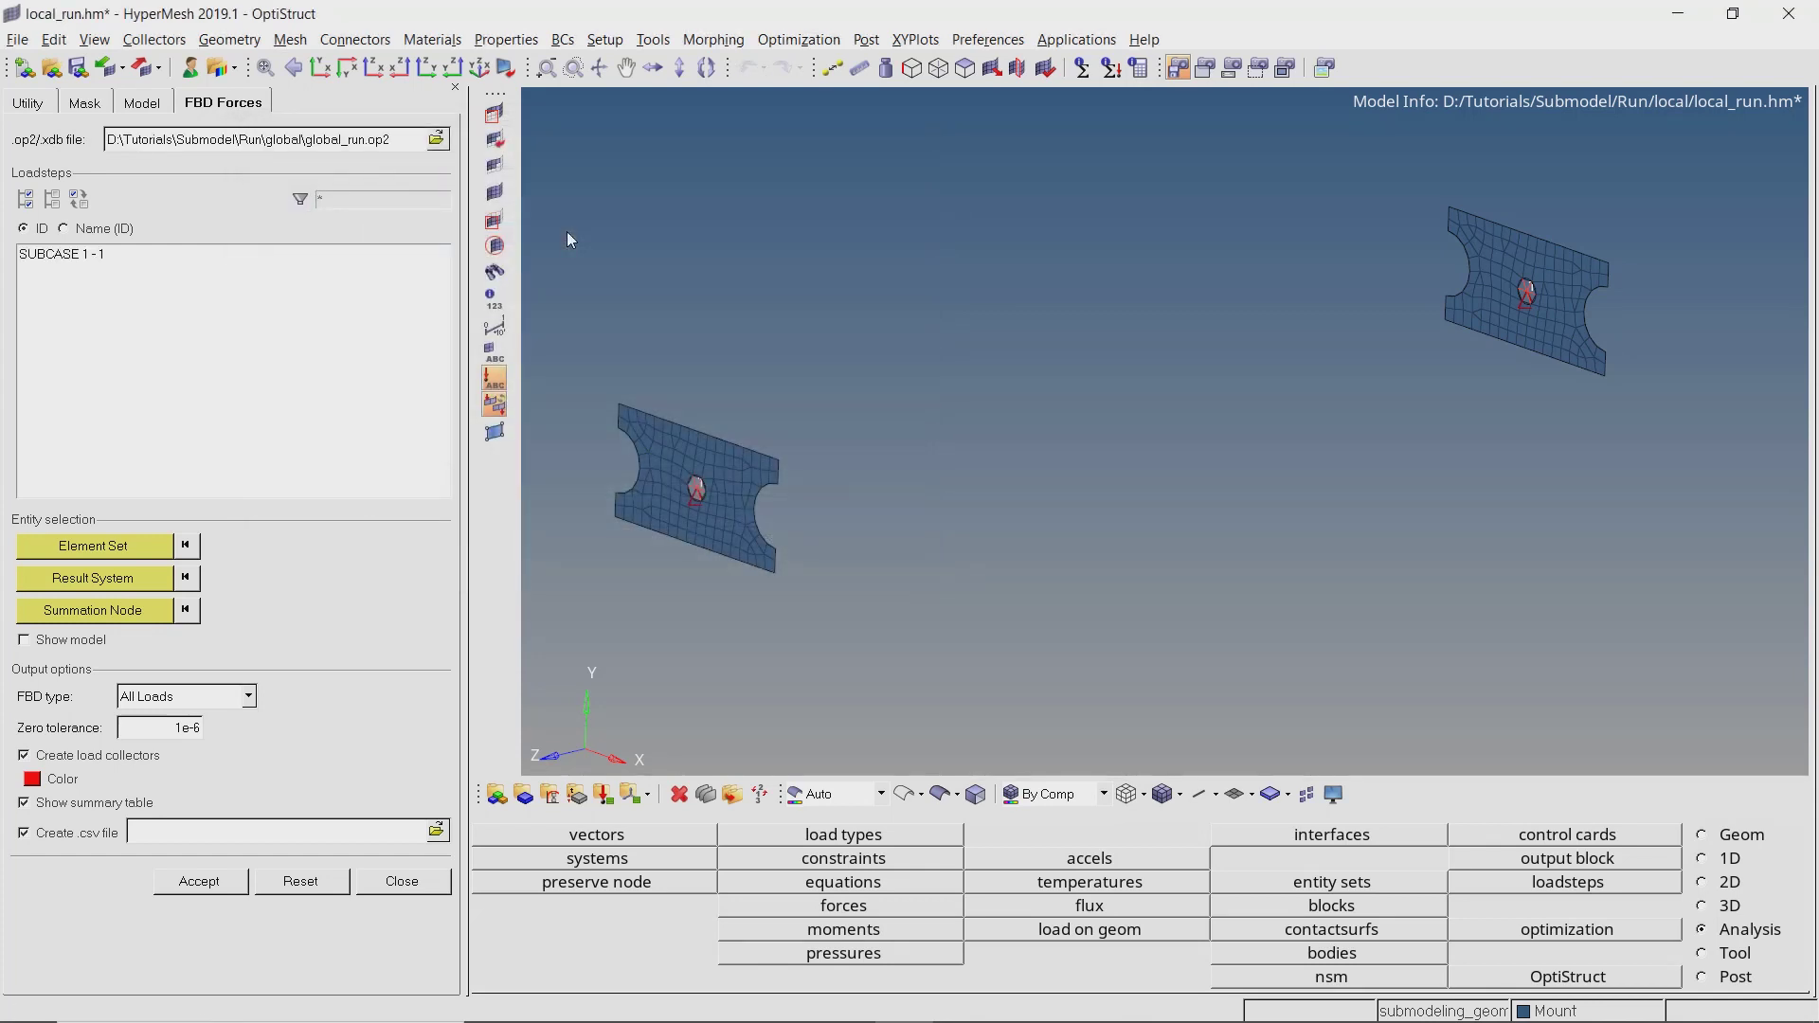
pyautogui.click(96, 260)
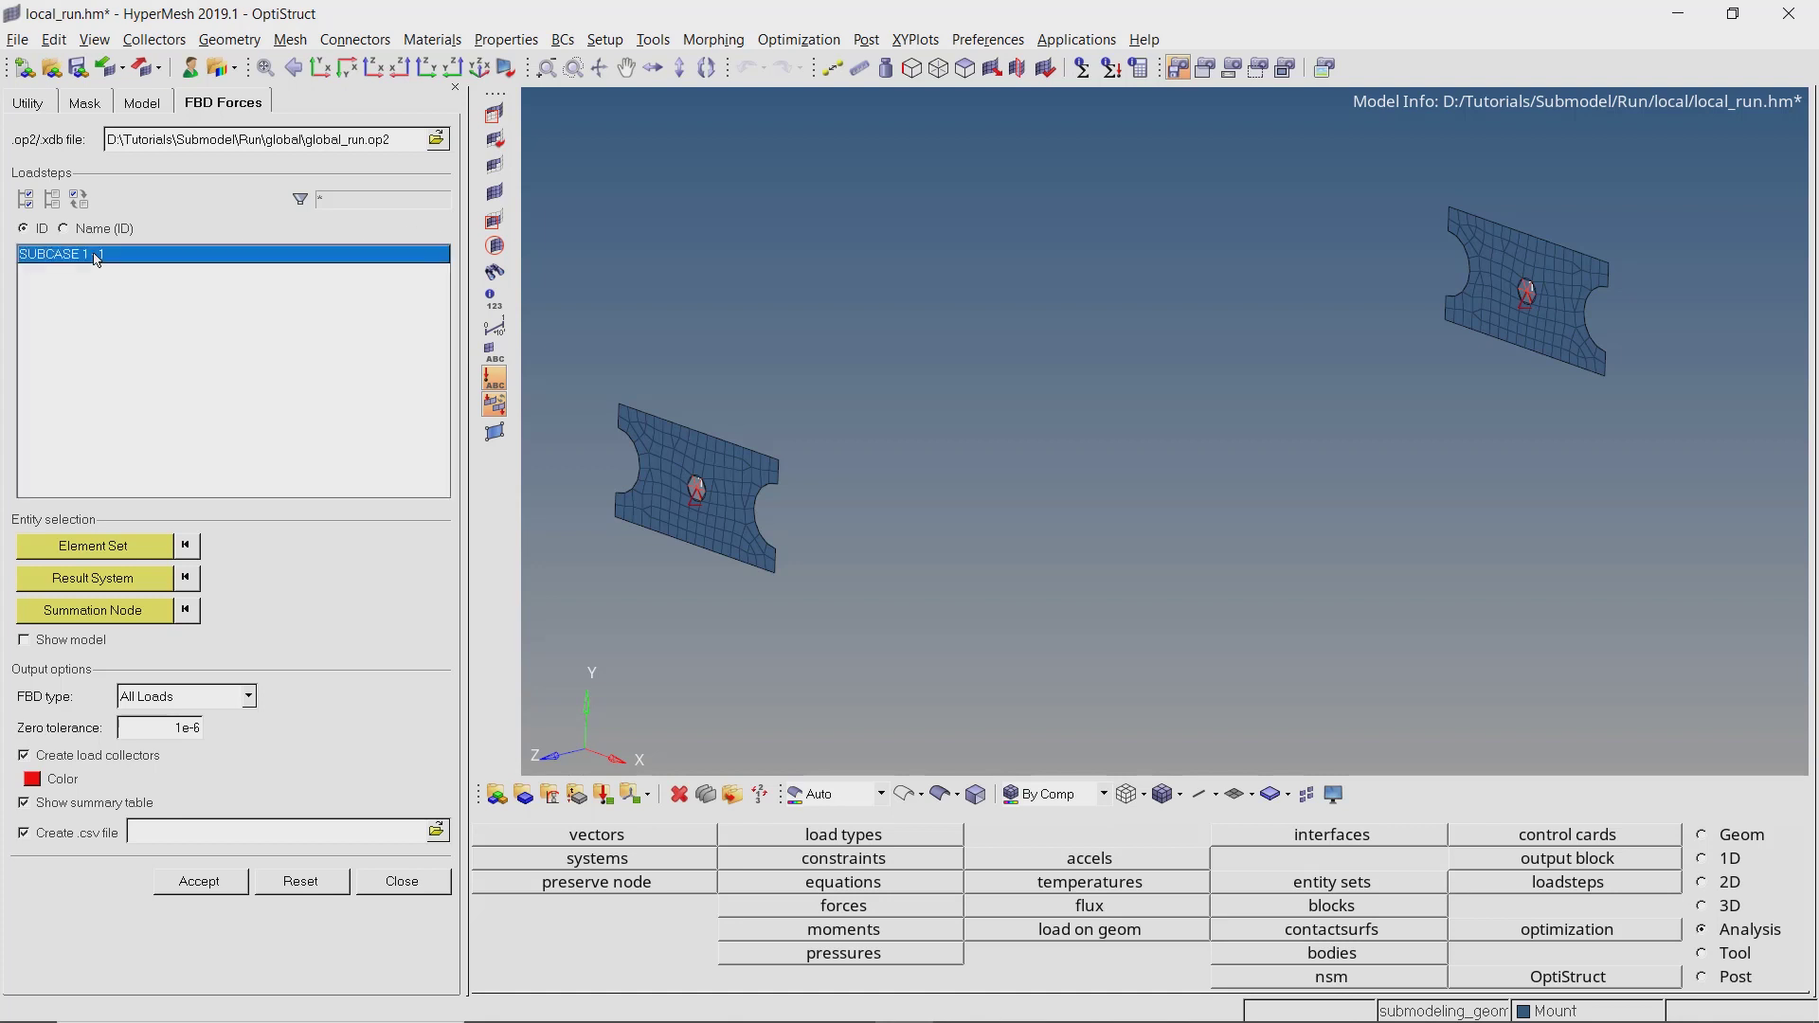
# Choose the elements set as the element set for the free-body force extraction.
pyautogui.click(152, 557)
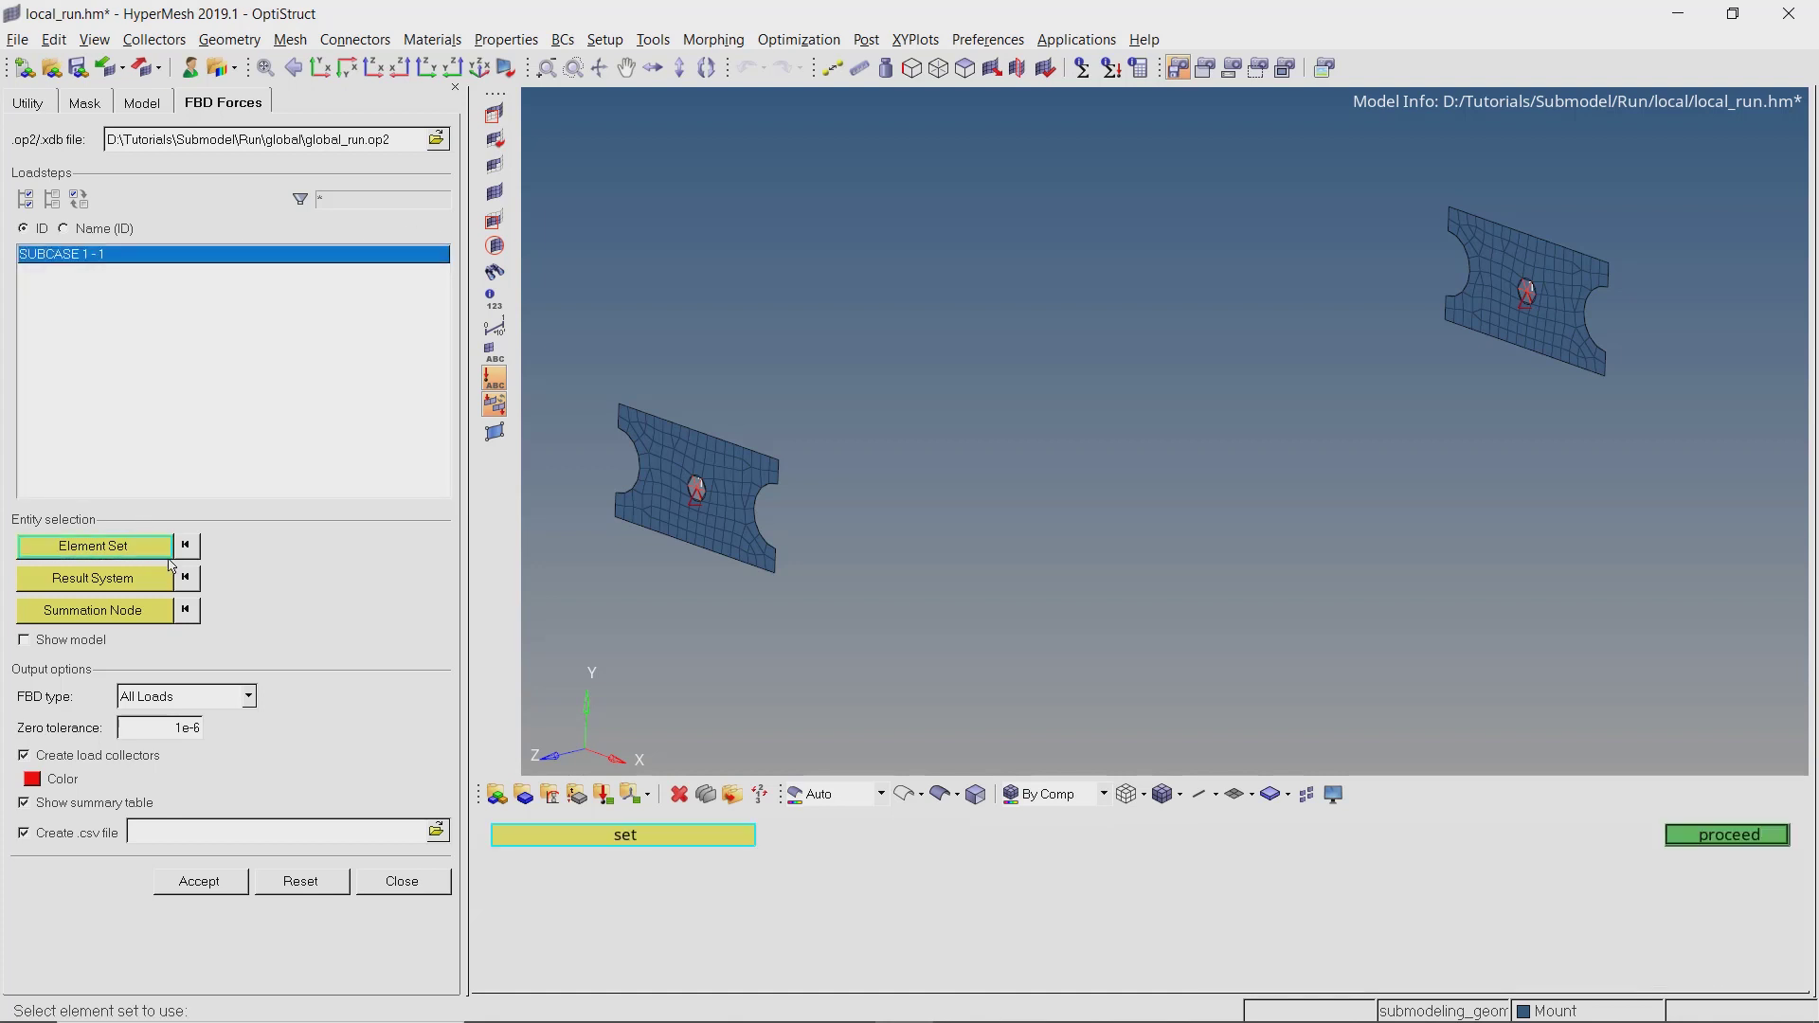
pyautogui.click(537, 841)
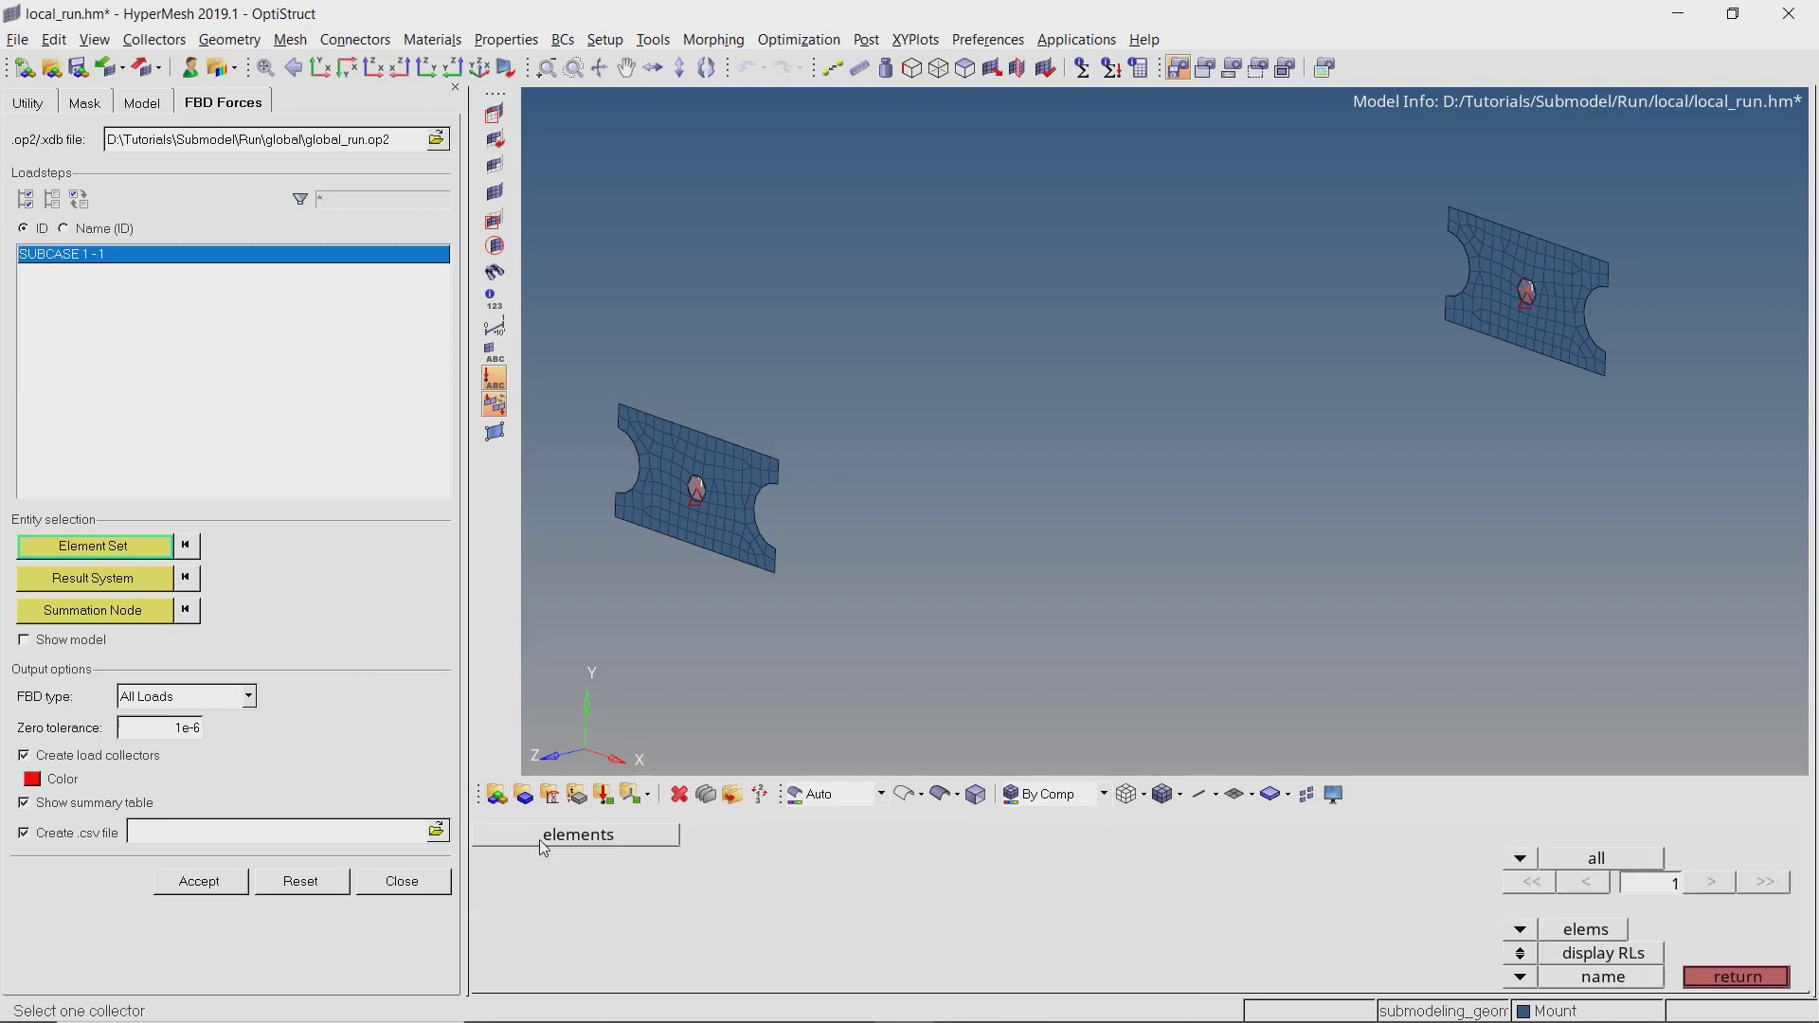
pyautogui.click(540, 842)
pyautogui.middleClick(538, 840)
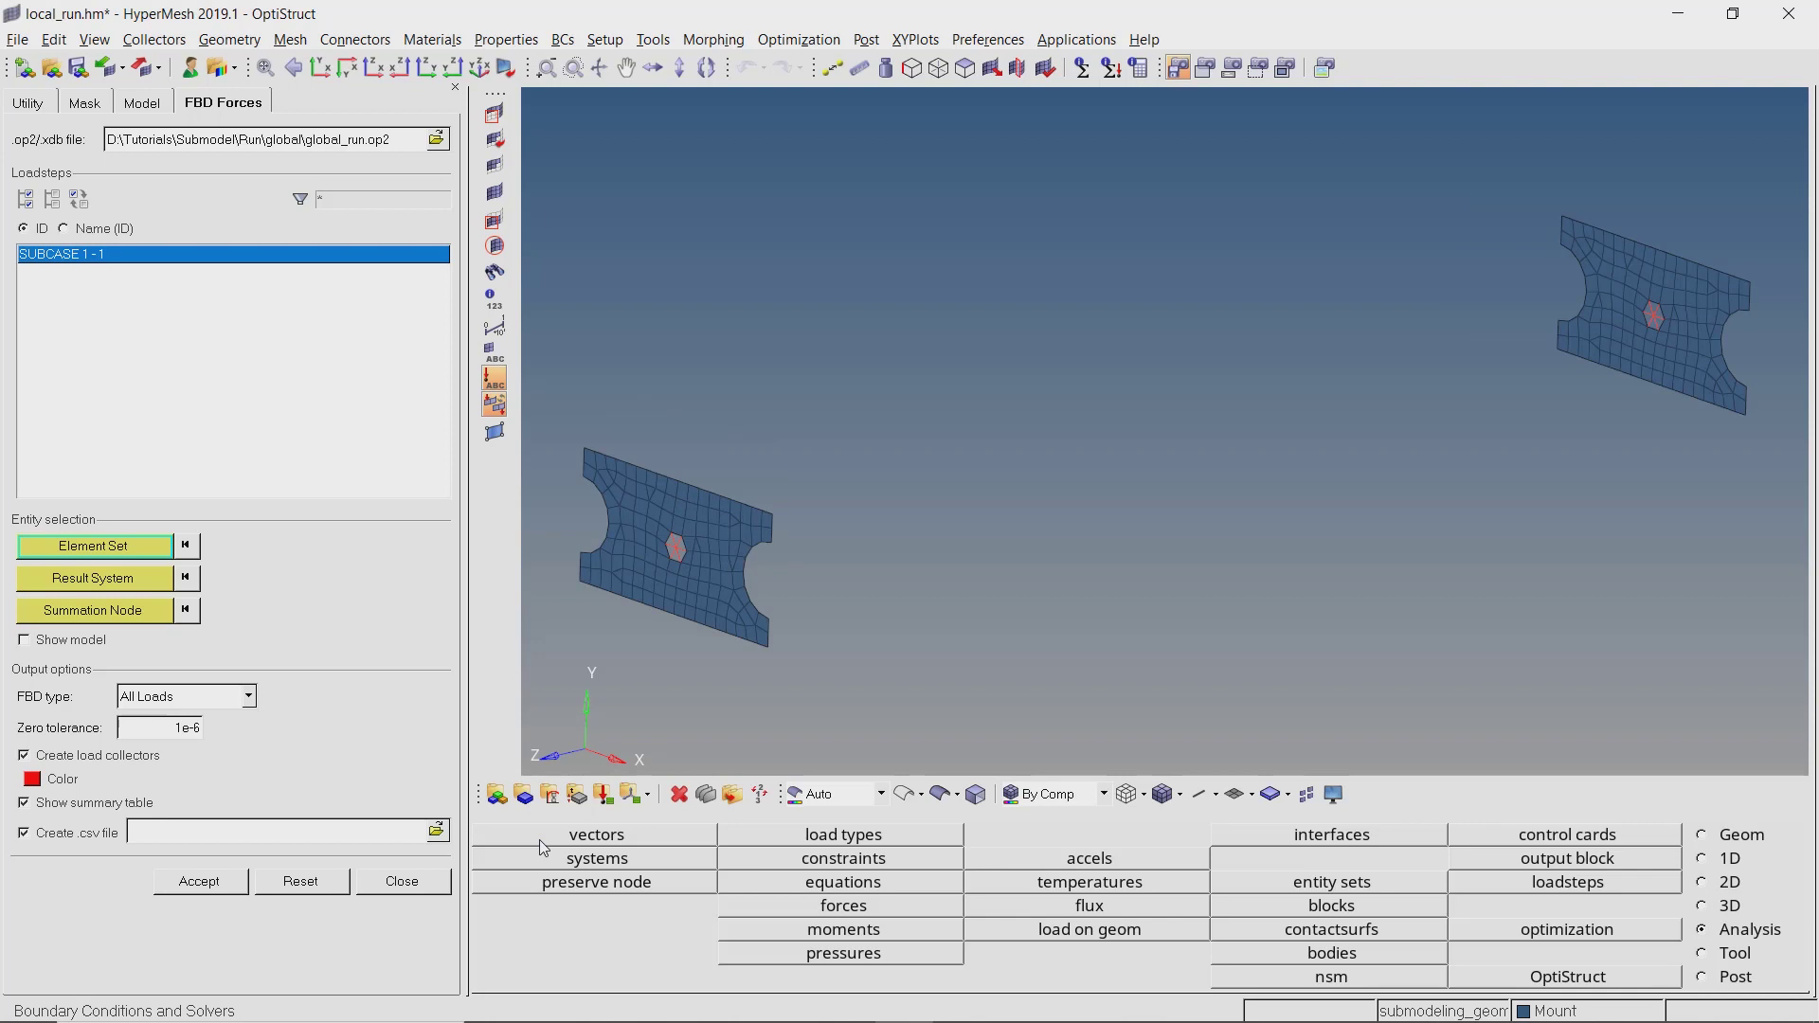
# Extract the free-body forces into cyan load collectors, with the .csv file output turned off.
pyautogui.click(34, 781)
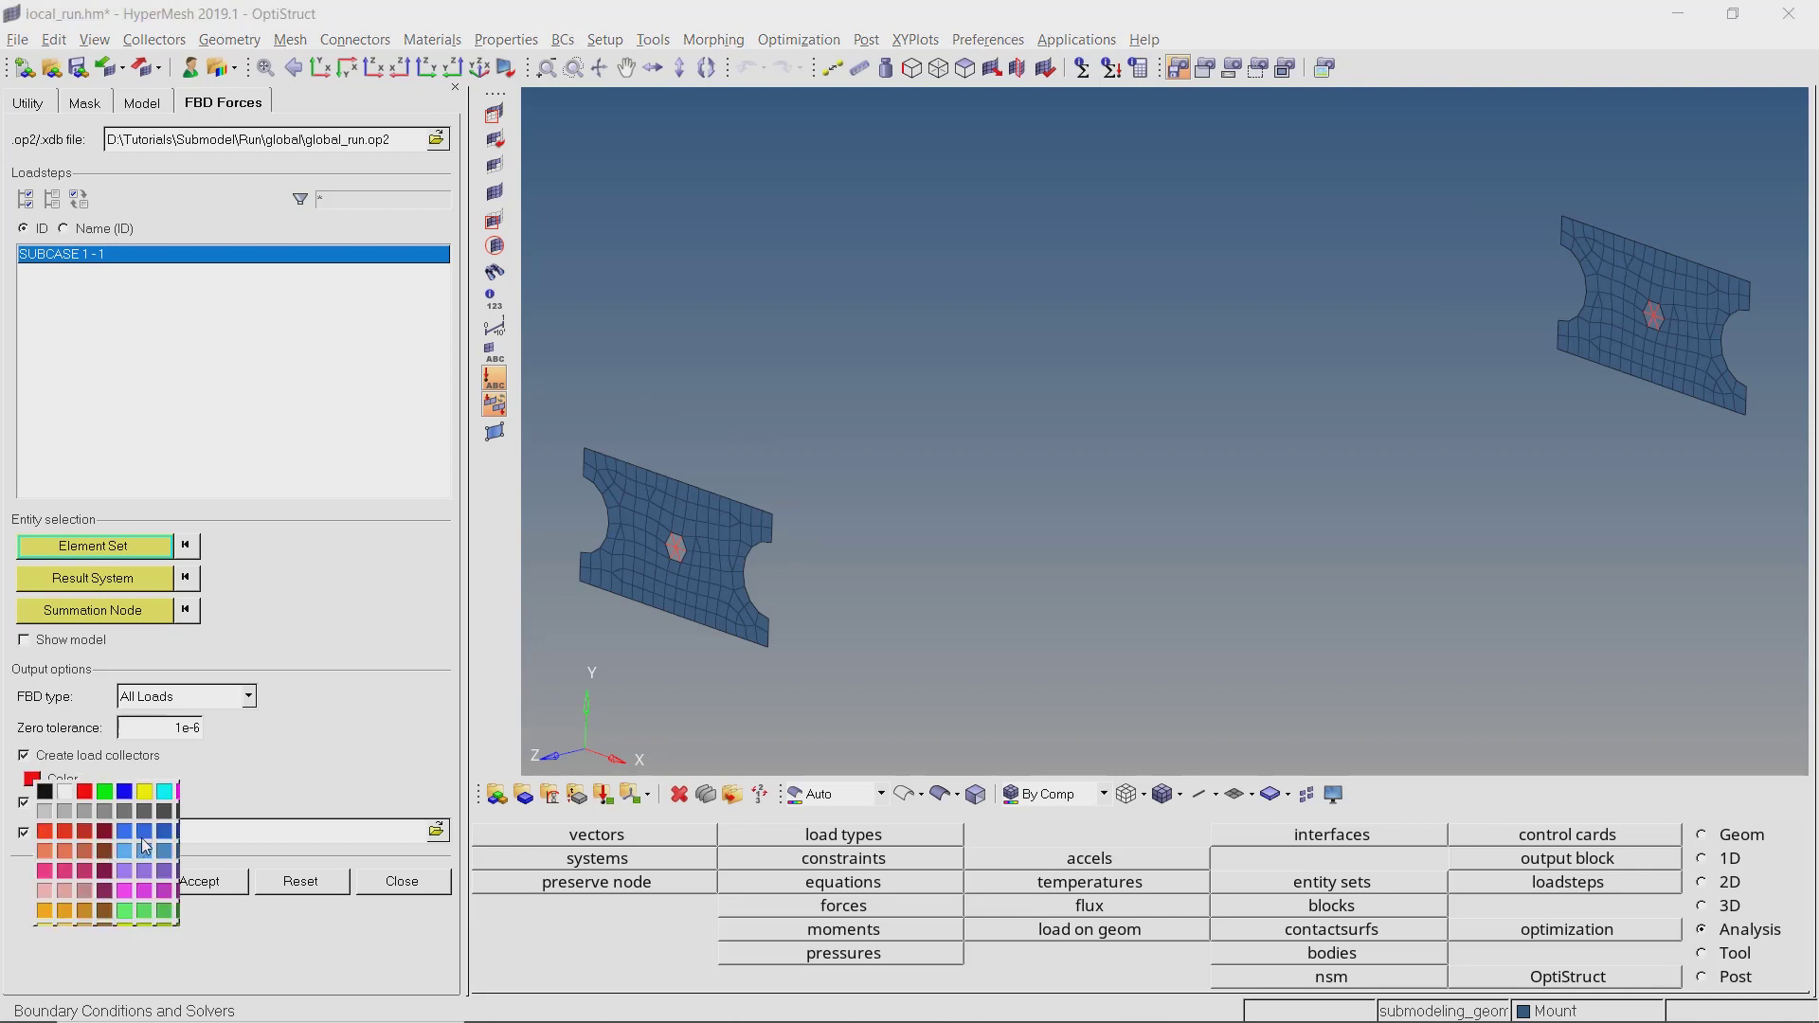
pyautogui.click(165, 792)
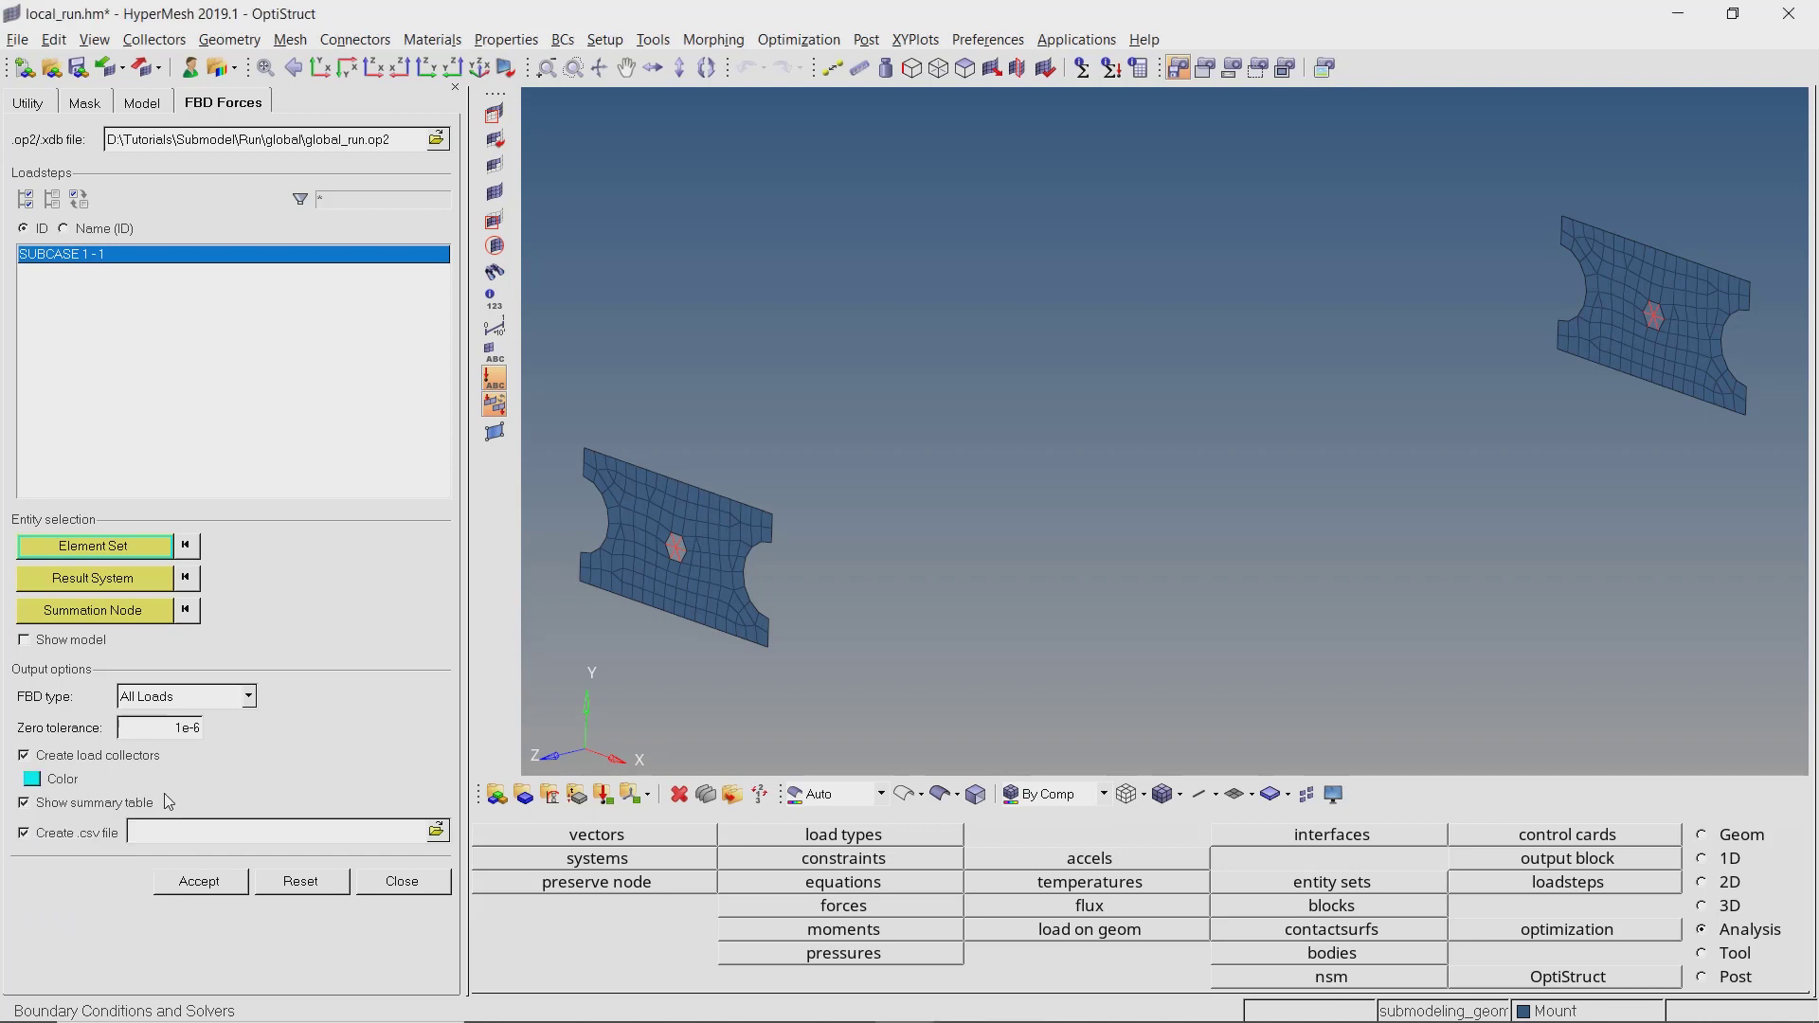
pyautogui.click(28, 837)
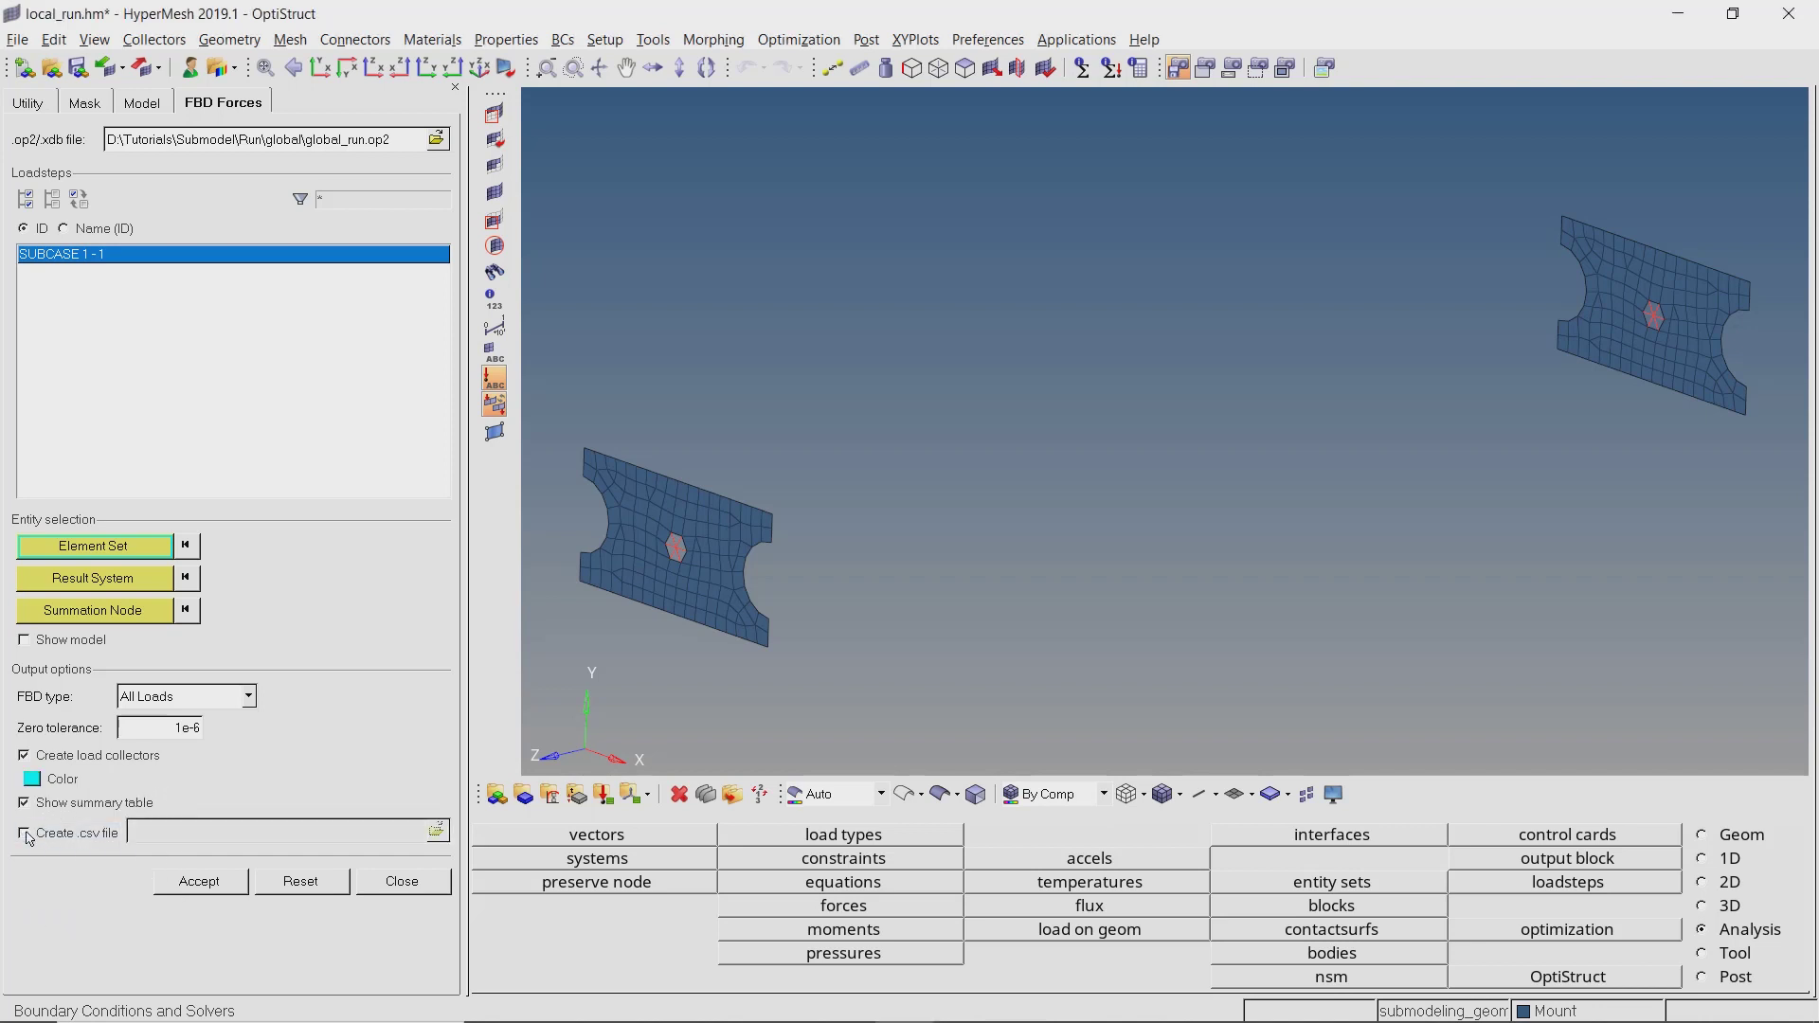
pyautogui.click(200, 882)
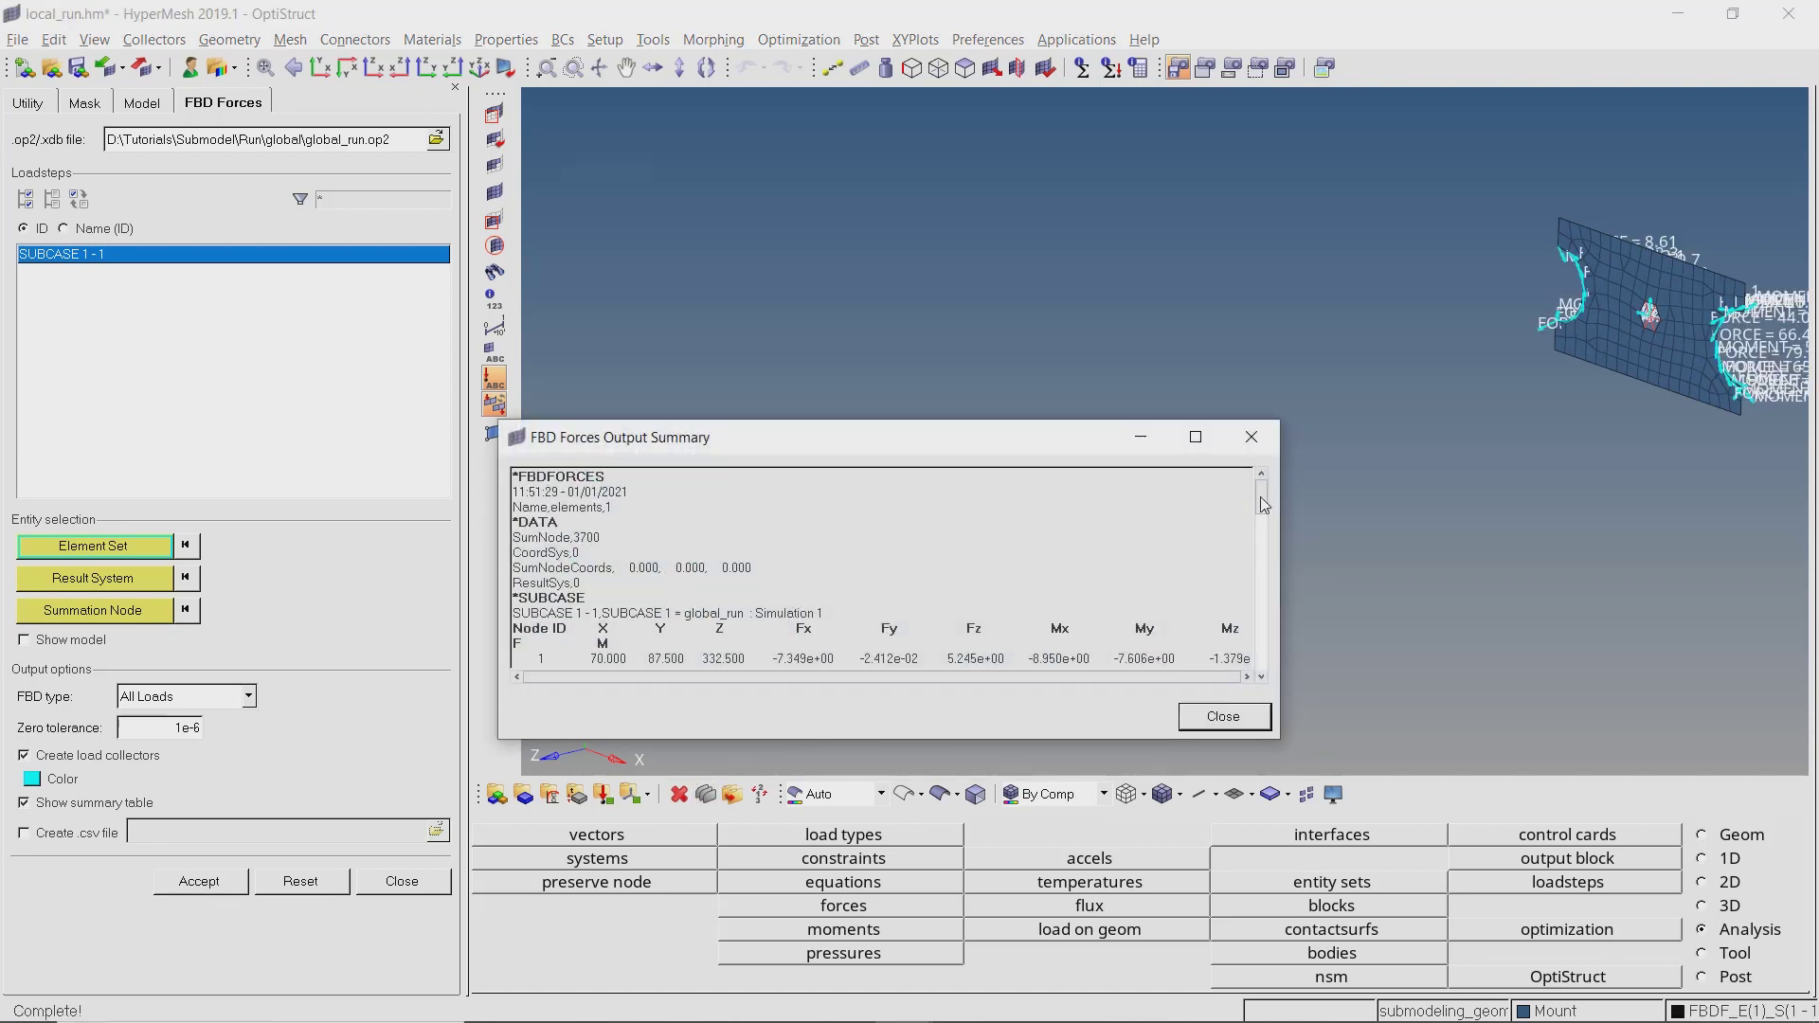
# Review the free-body force summary through its SUM row, close the extraction tool, and inspect the forces and moments on both mount plates.
pyautogui.moveTo(1264, 505); pyautogui.dragTo(1274, 663)
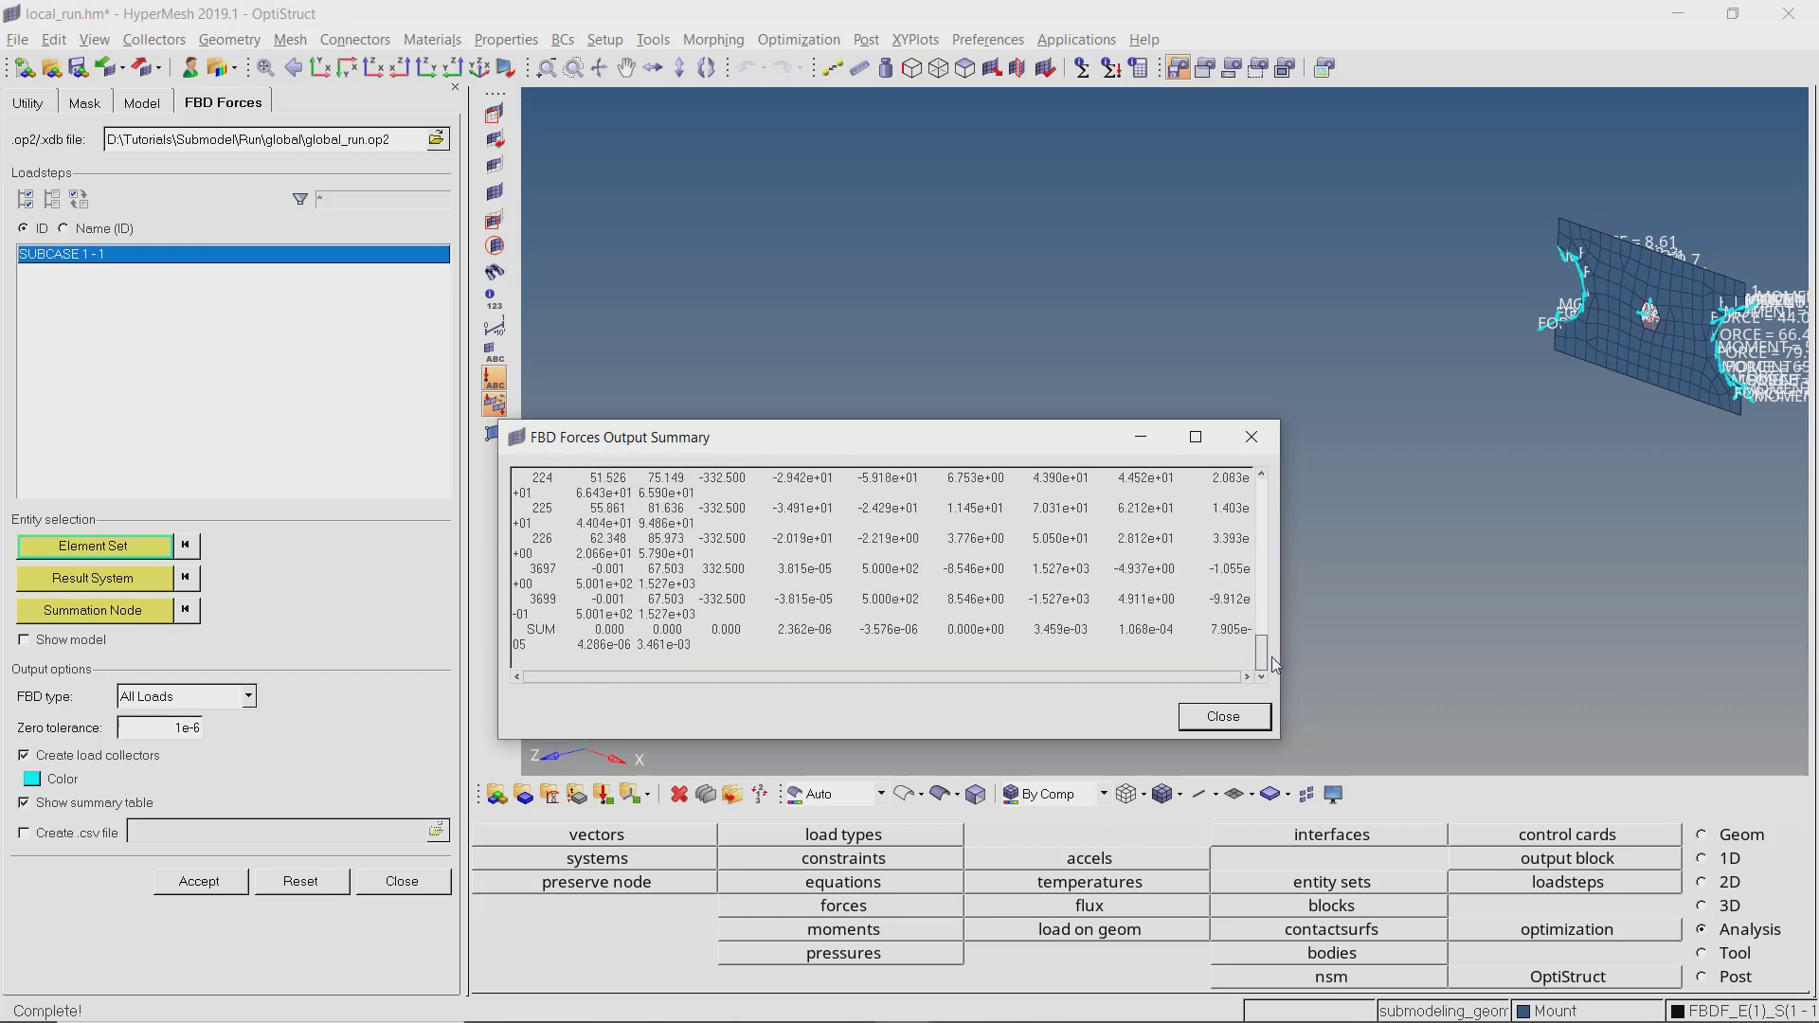
pyautogui.click(1226, 717)
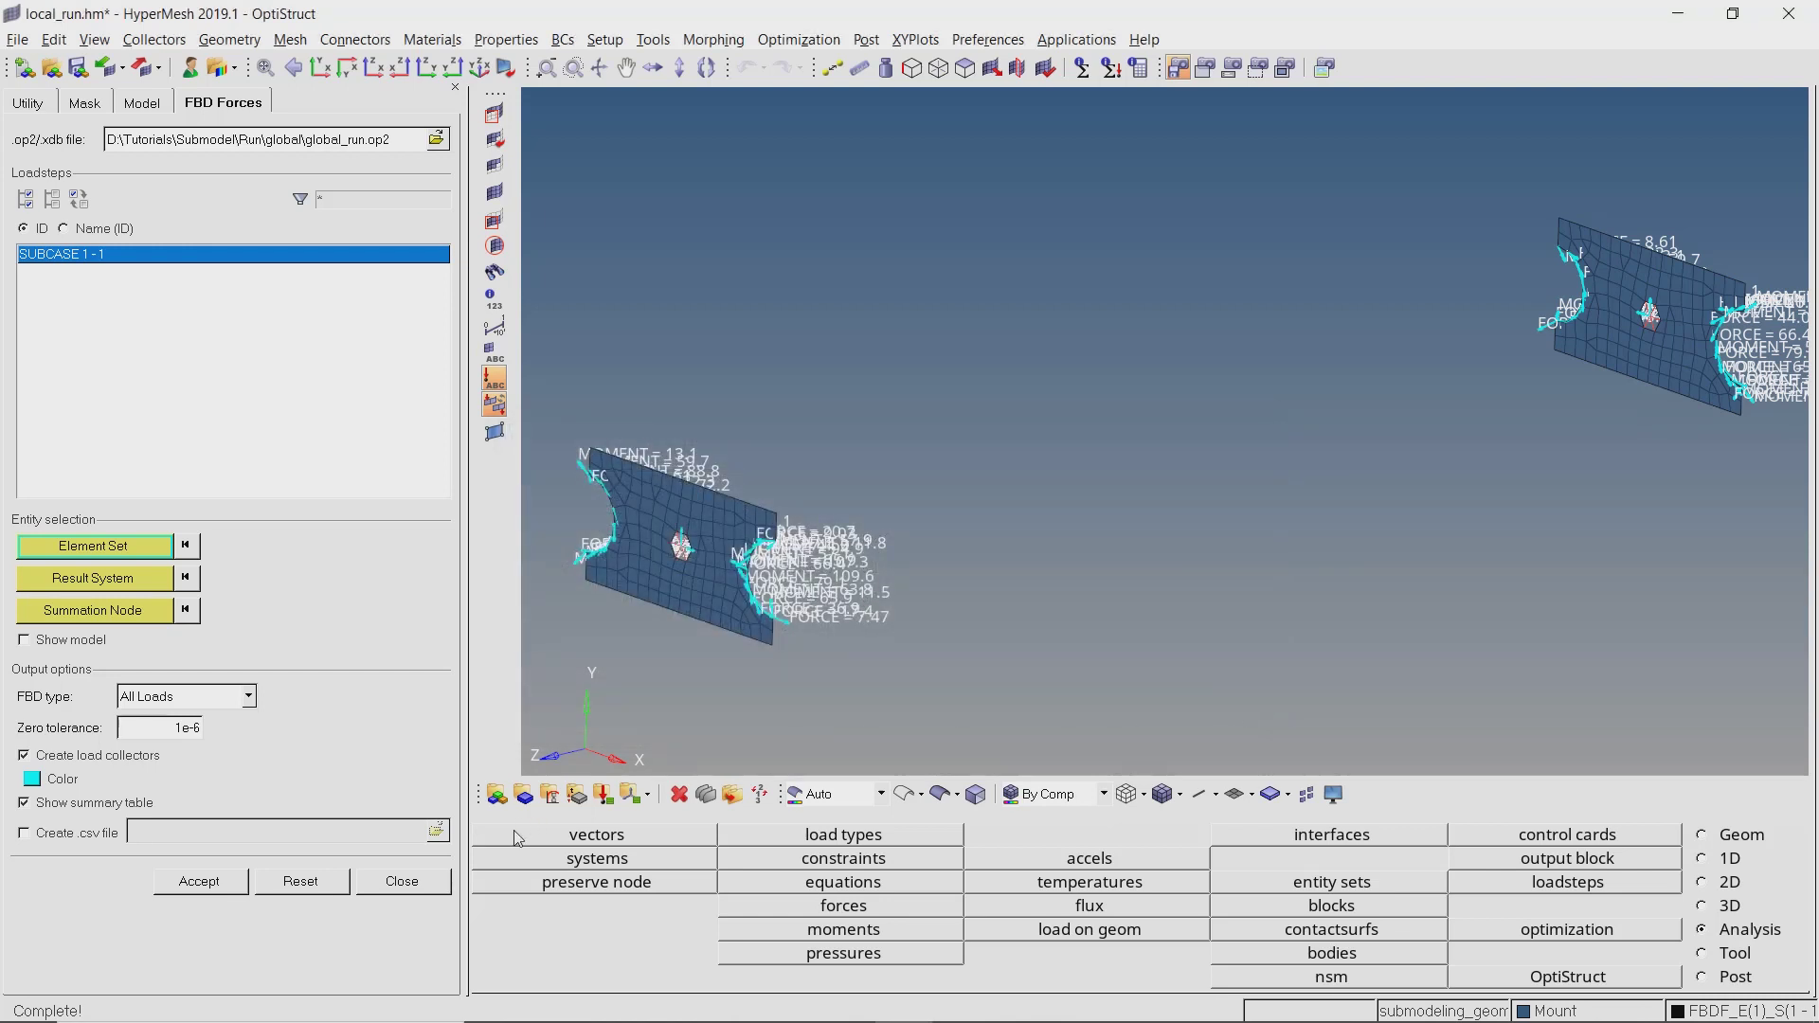
pyautogui.click(431, 884)
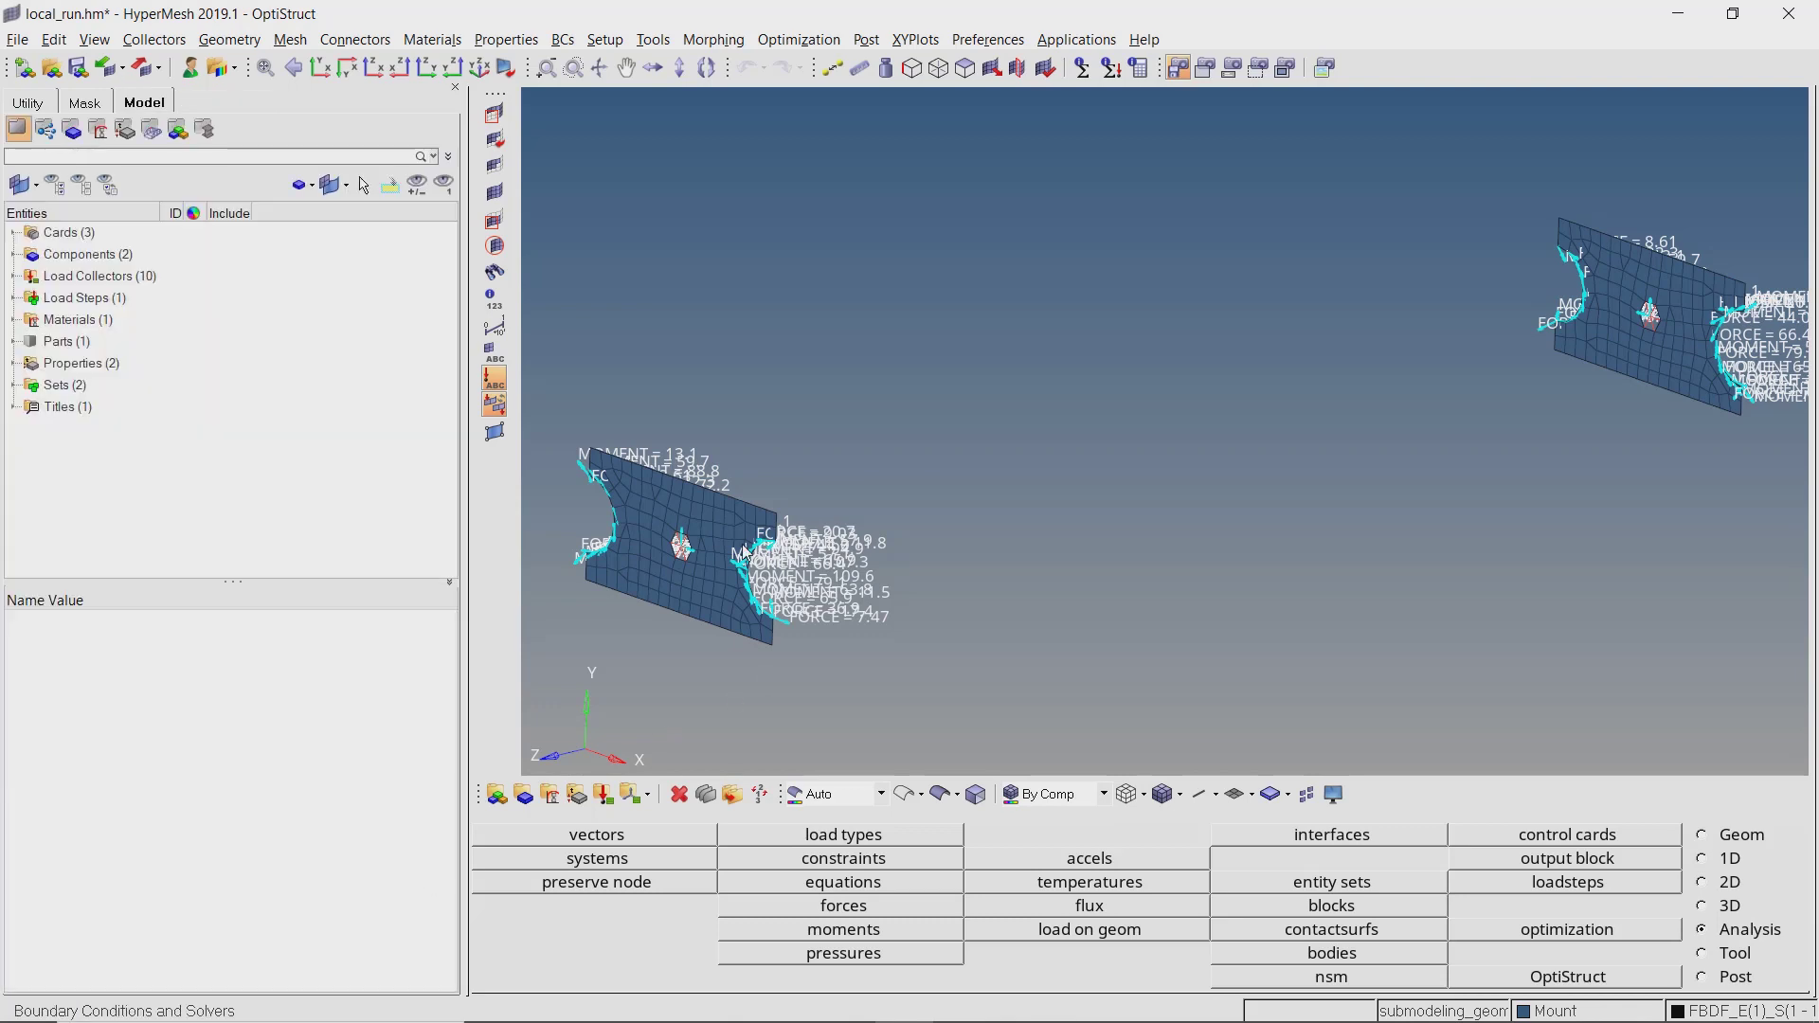
pyautogui.scroll(5, 746, 554)
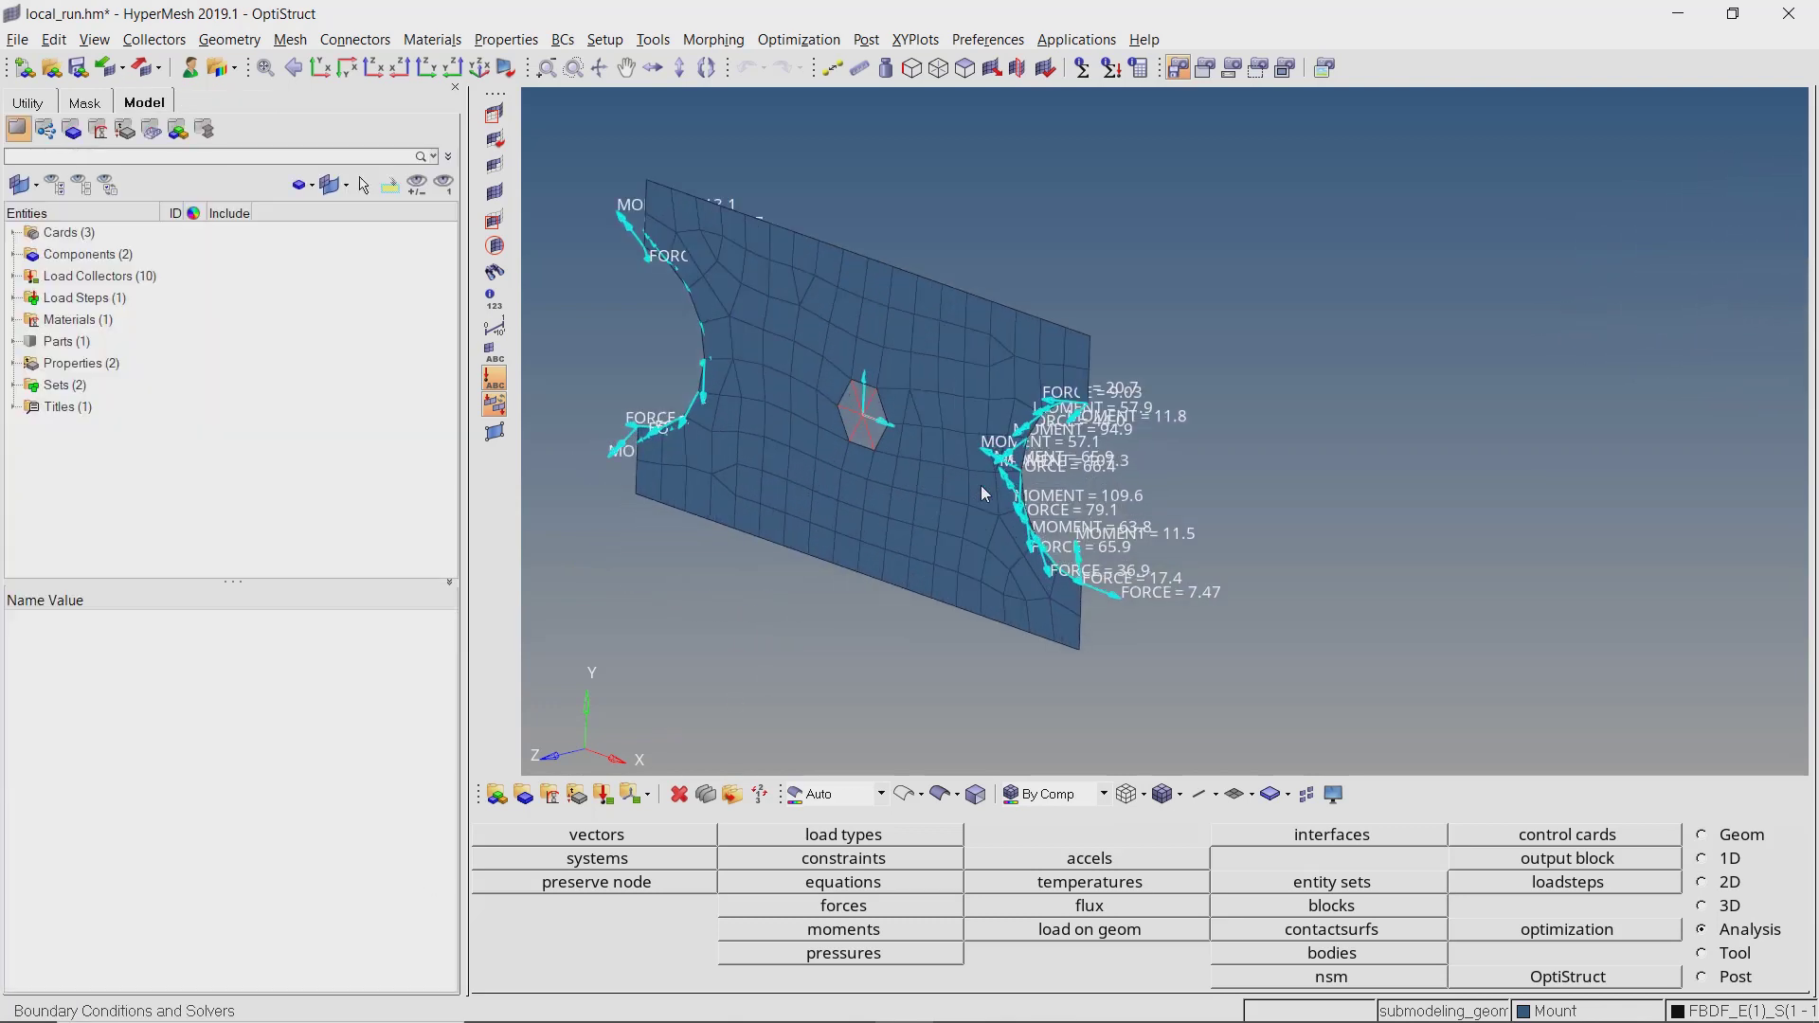
pyautogui.scroll(3, 980, 485)
pyautogui.keyDown('ctrl'); pyautogui.moveTo(980, 485); pyautogui.dragTo(1080, 444); pyautogui.keyUp('ctrl')
pyautogui.scroll(-2, 1083, 445)
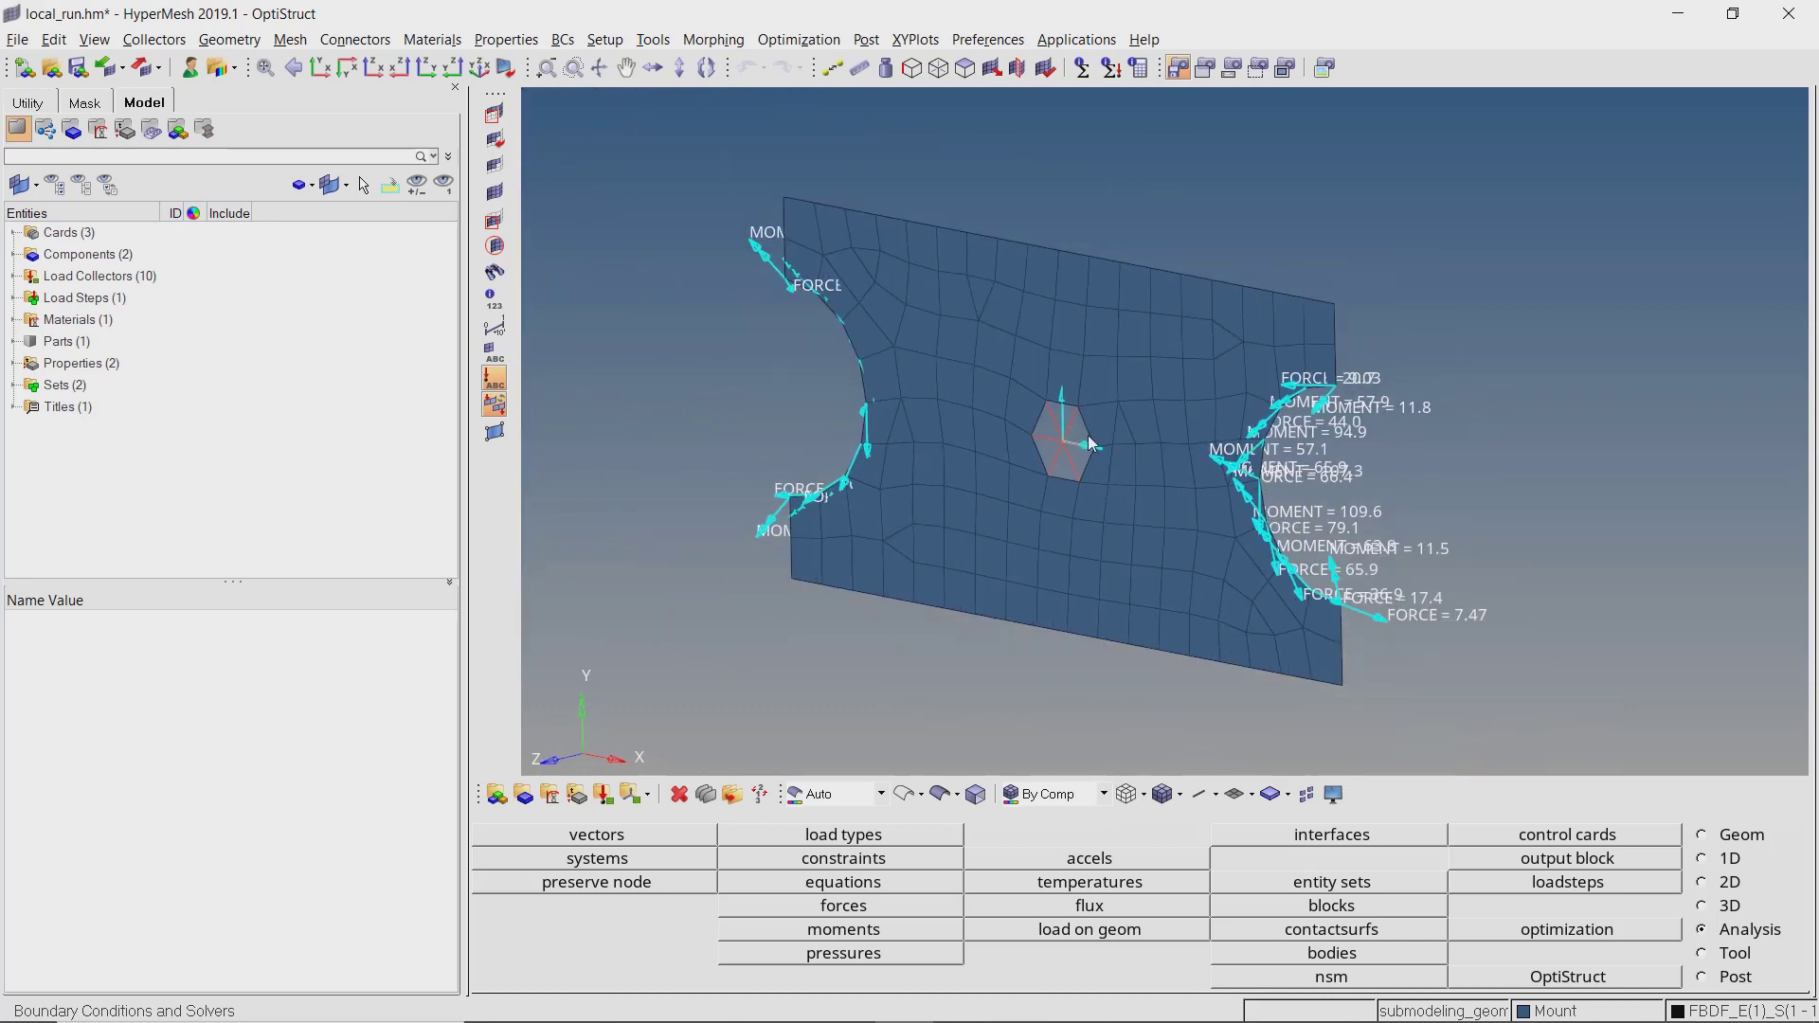
pyautogui.scroll(-3, 1083, 445)
pyautogui.keyDown('ctrl'); pyautogui.moveTo(1050, 451); pyautogui.dragTo(896, 475, button='right'); pyautogui.keyUp('ctrl')
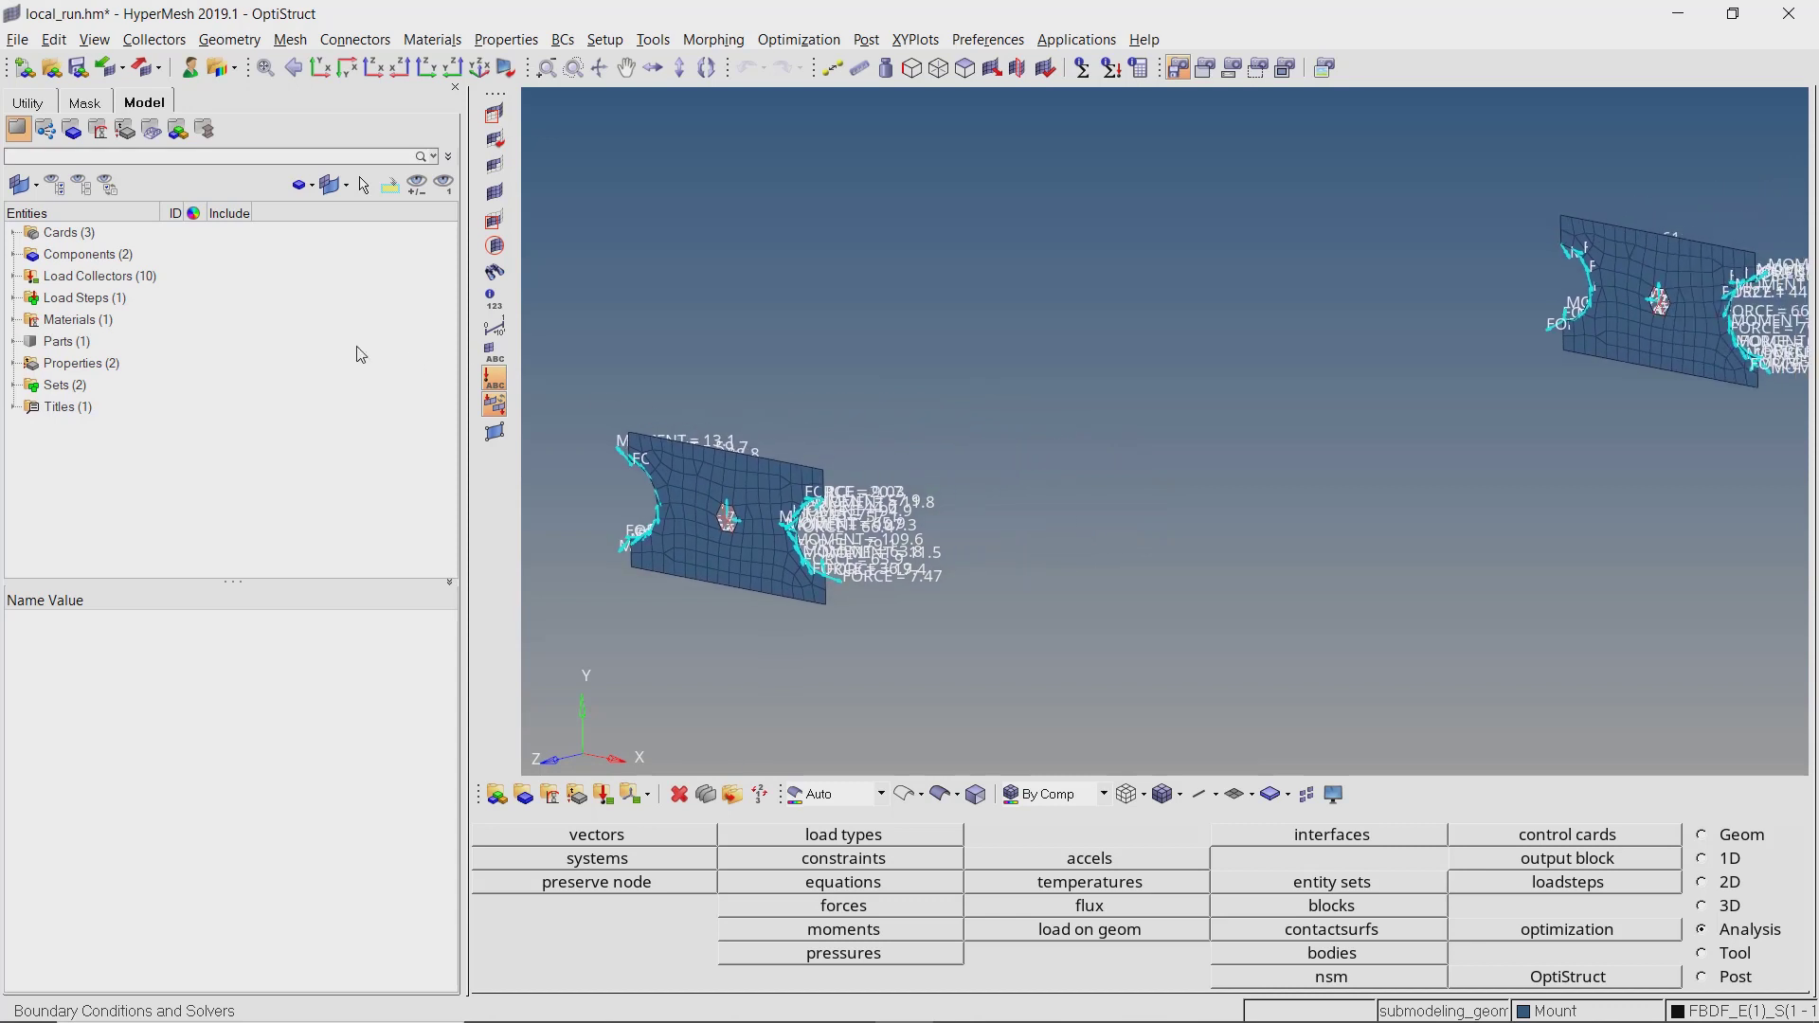
# Assign the combined free-body load collector FBDF_E(1)_S(1 - 1)_C as the LOAD of the global_run load step.
pyautogui.click(13, 277)
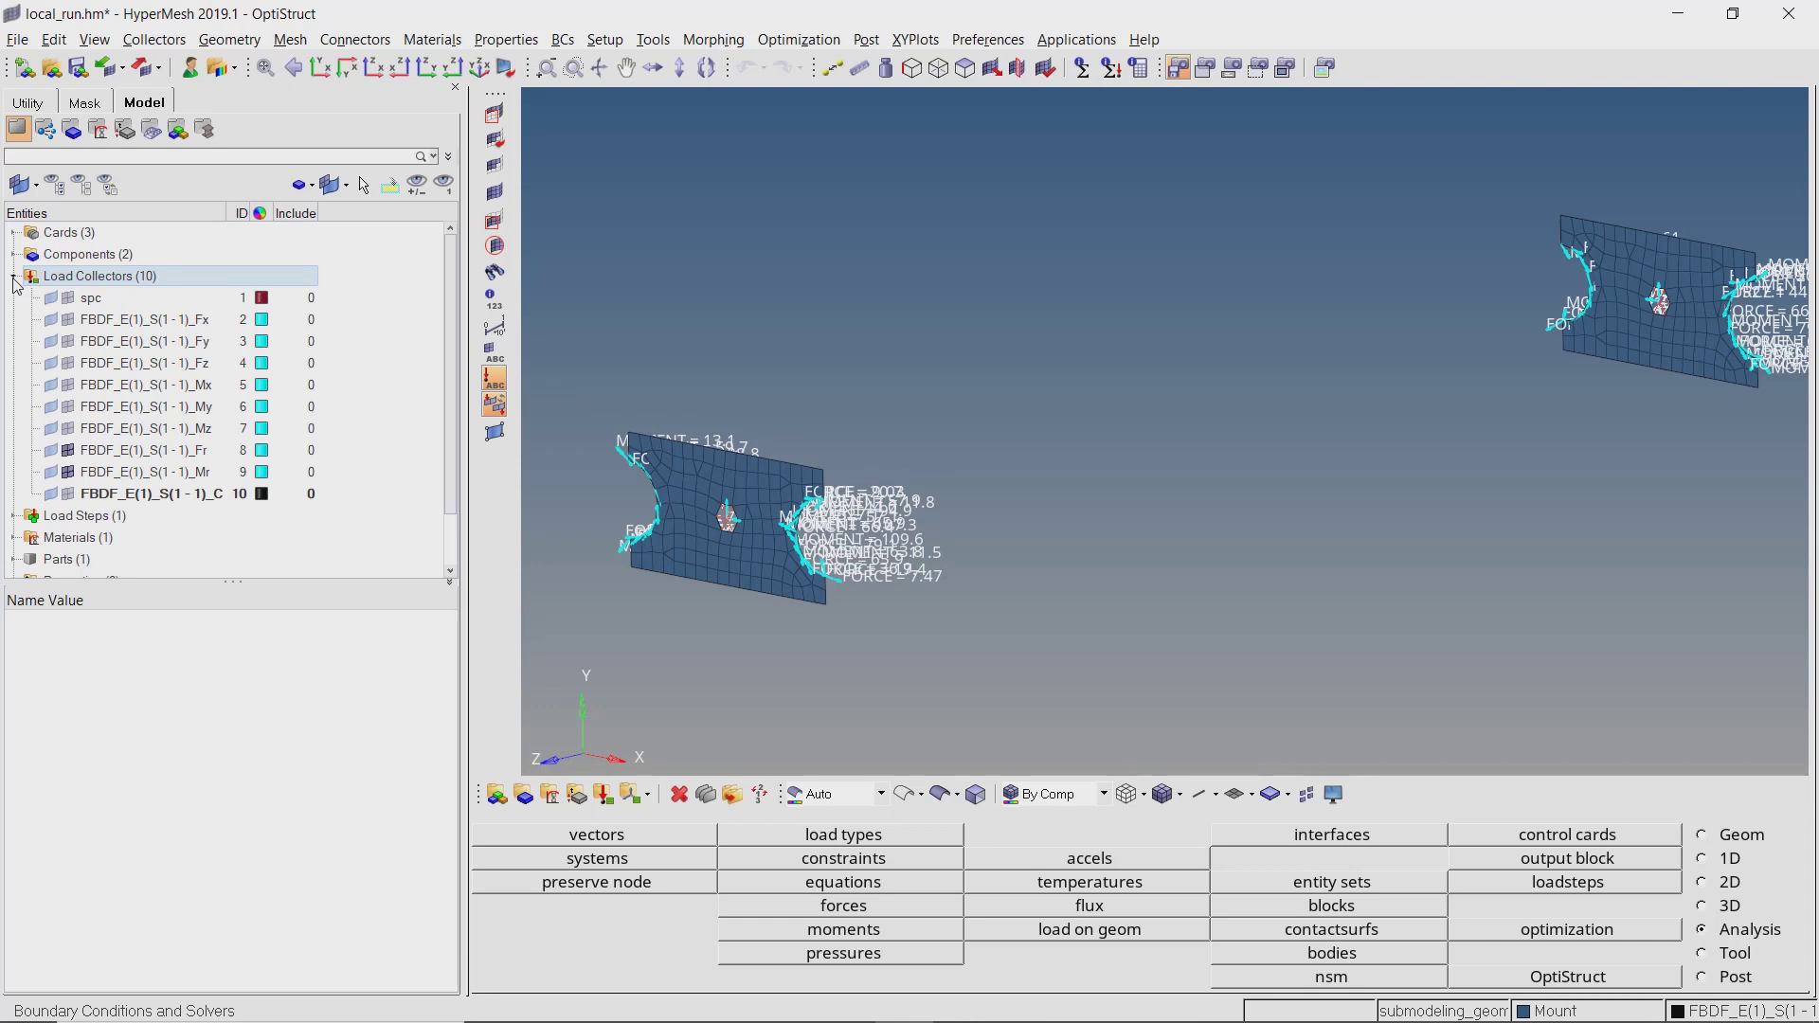
pyautogui.click(14, 276)
pyautogui.click(13, 299)
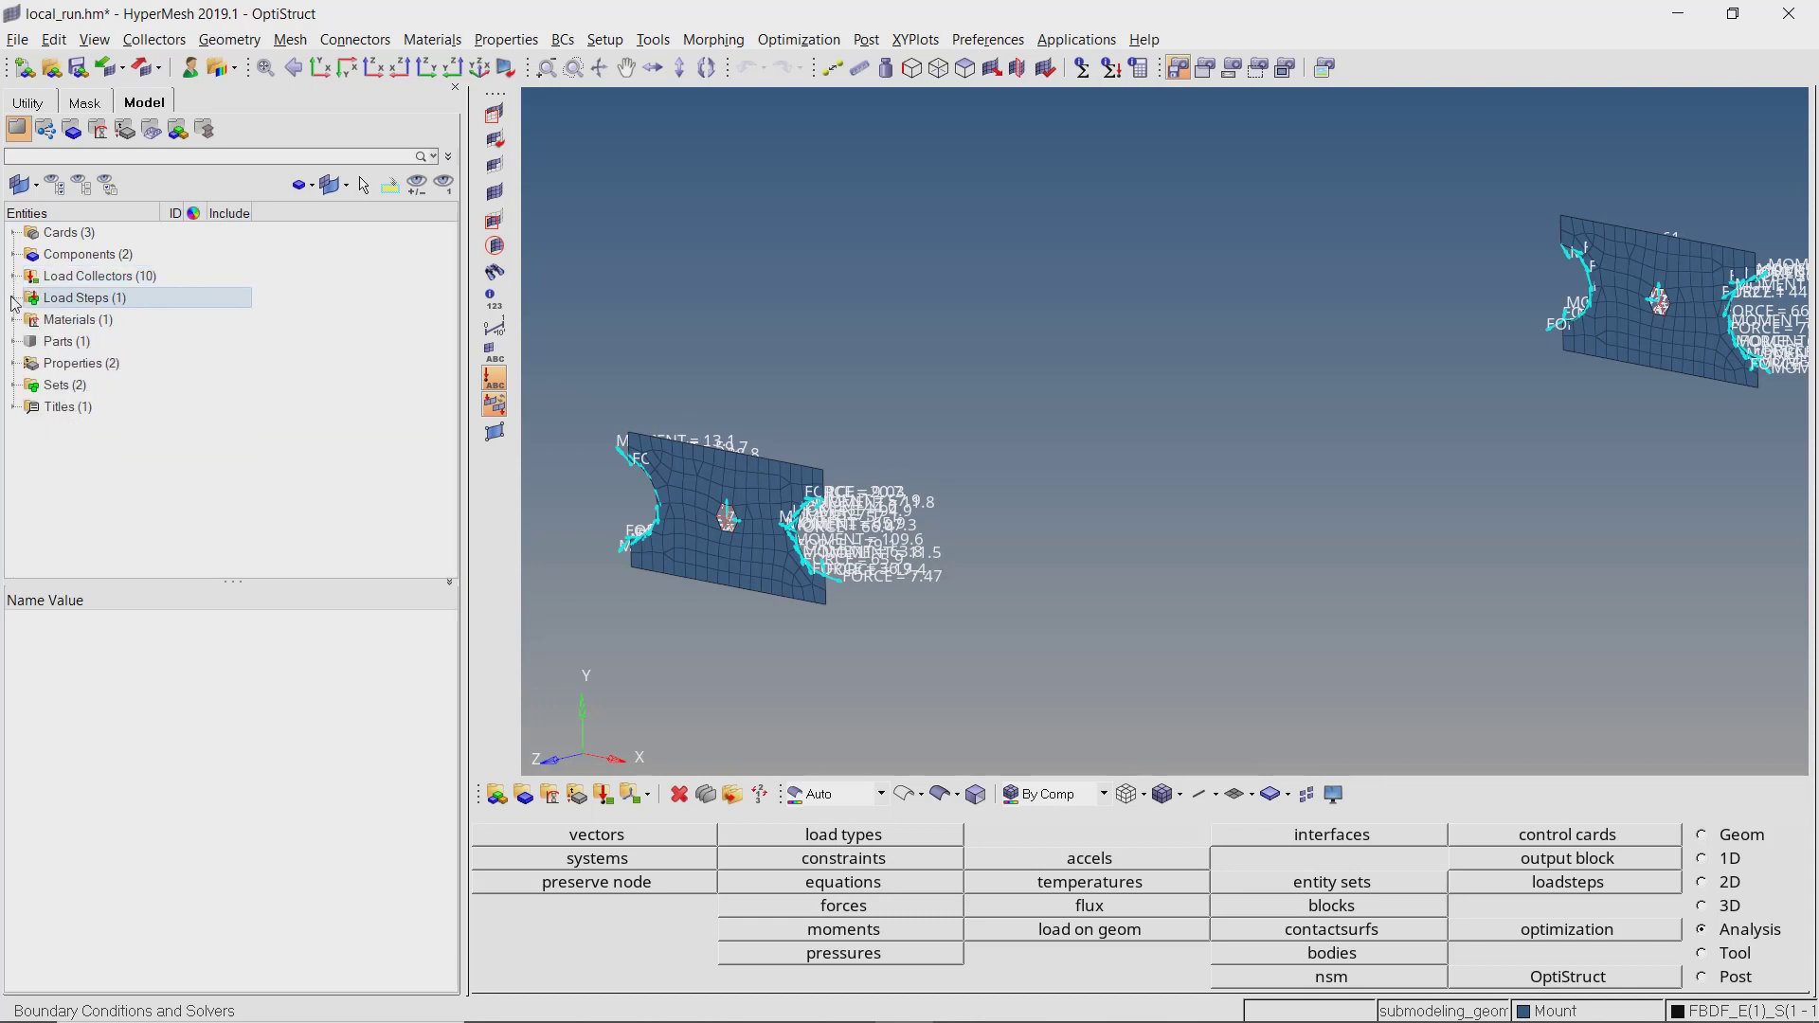
pyautogui.click(96, 320)
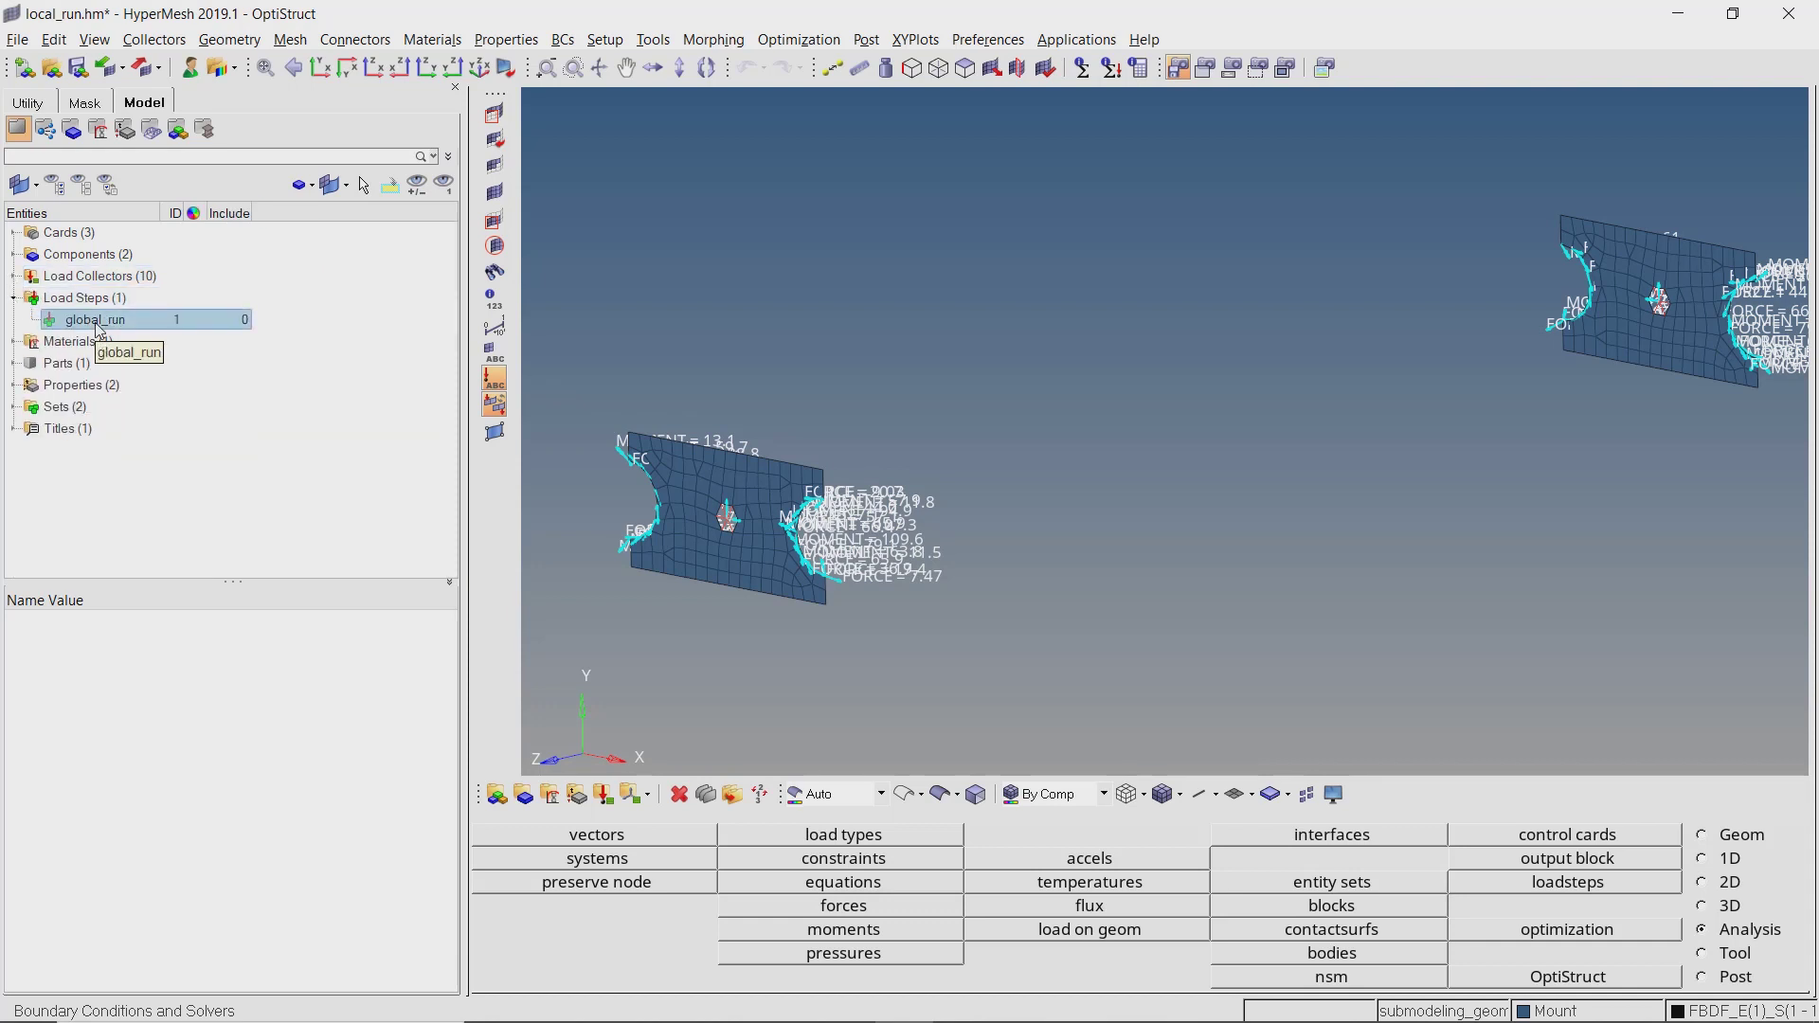
pyautogui.click(325, 801)
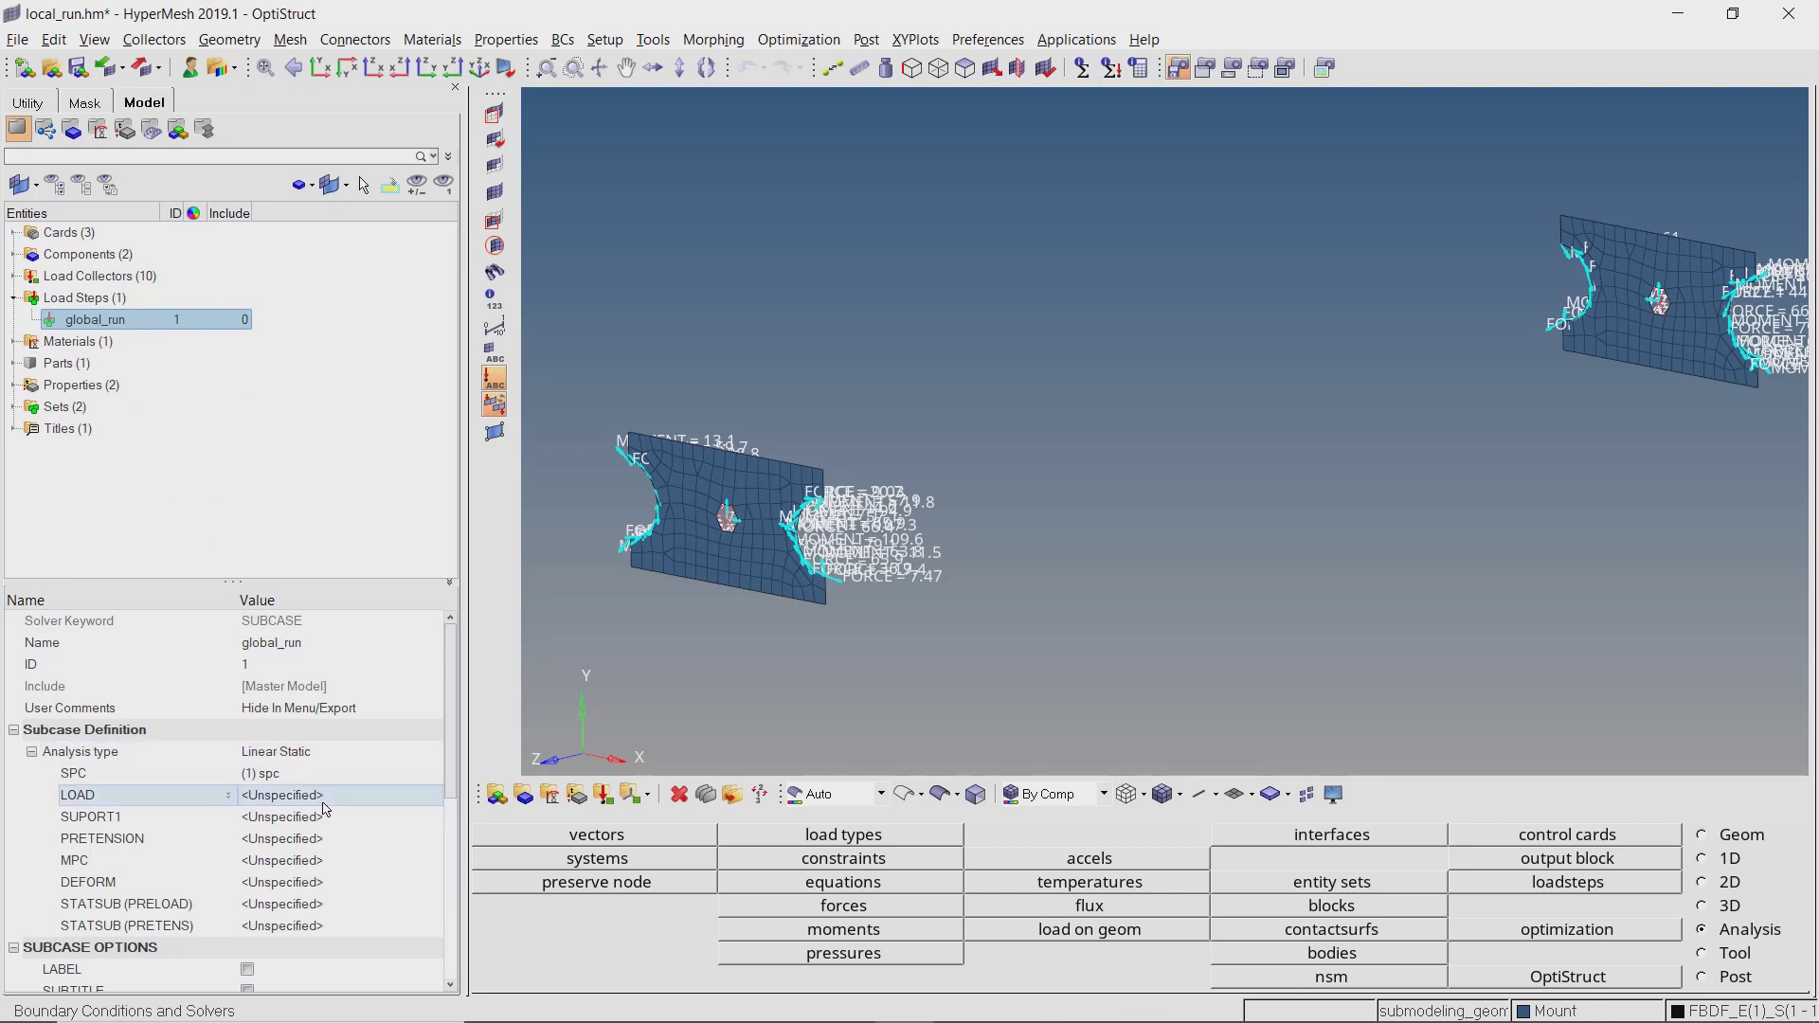
pyautogui.click(325, 802)
pyautogui.click(327, 805)
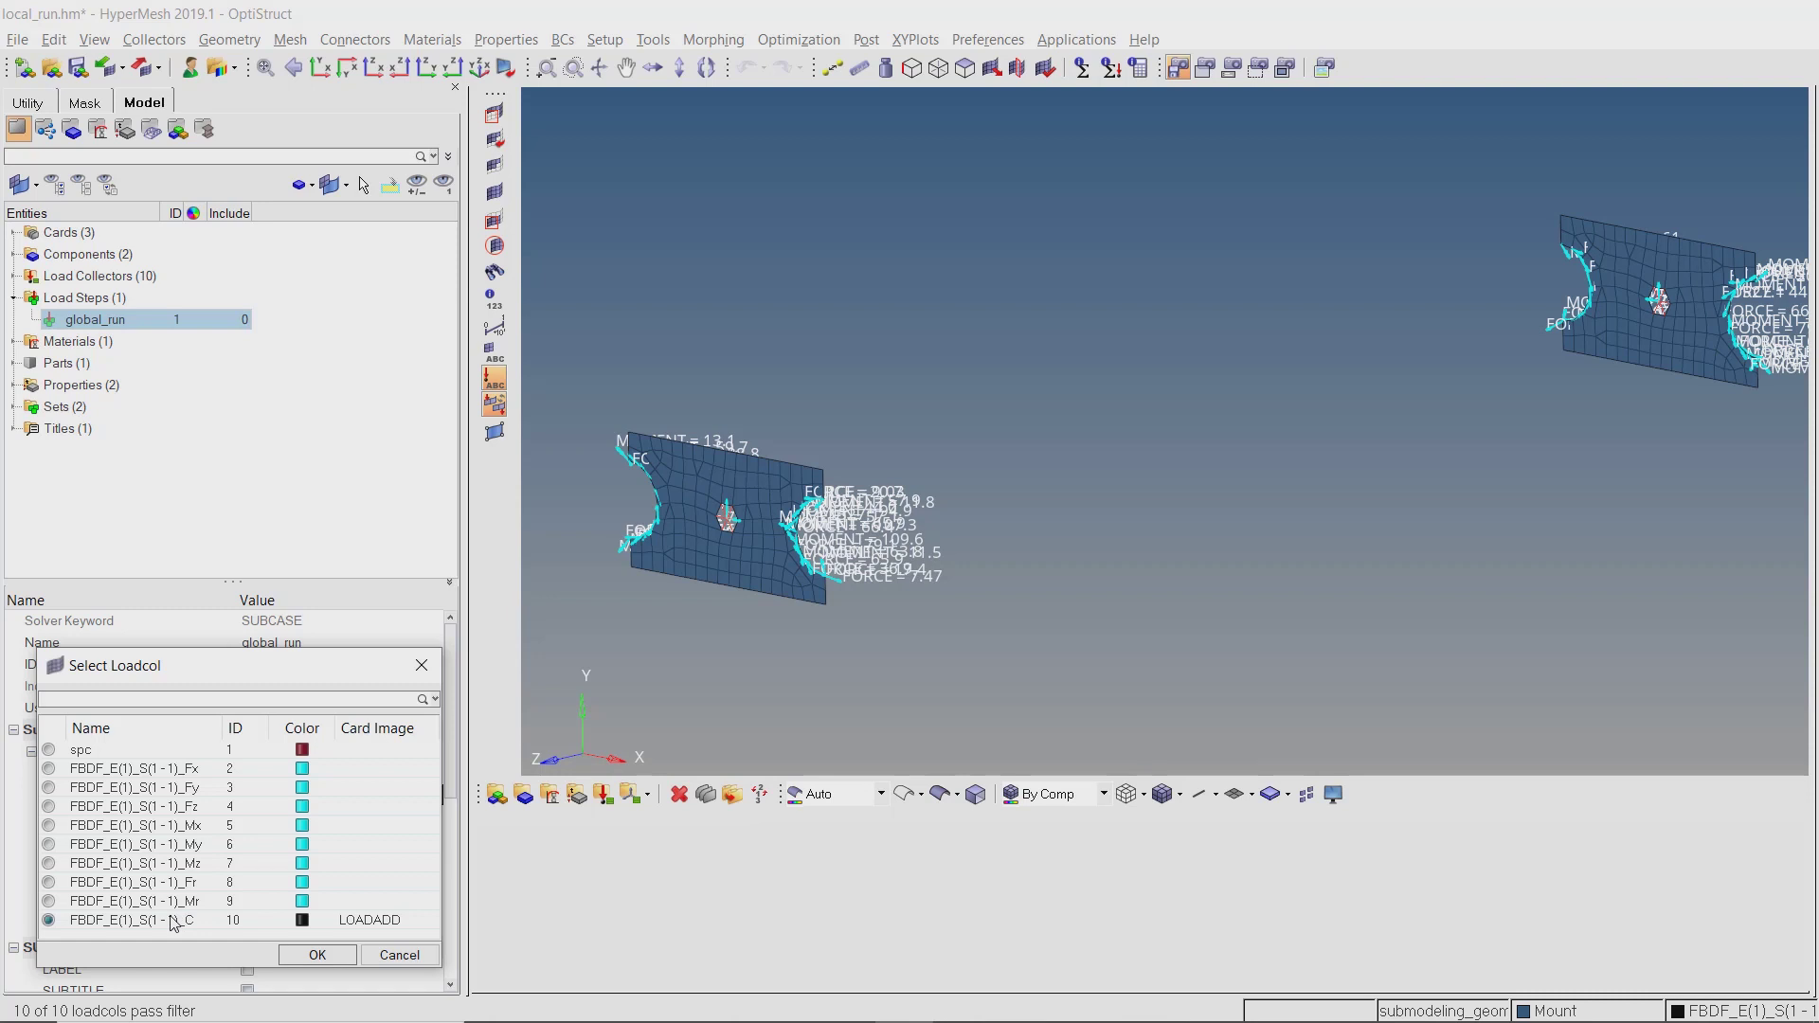
pyautogui.click(317, 955)
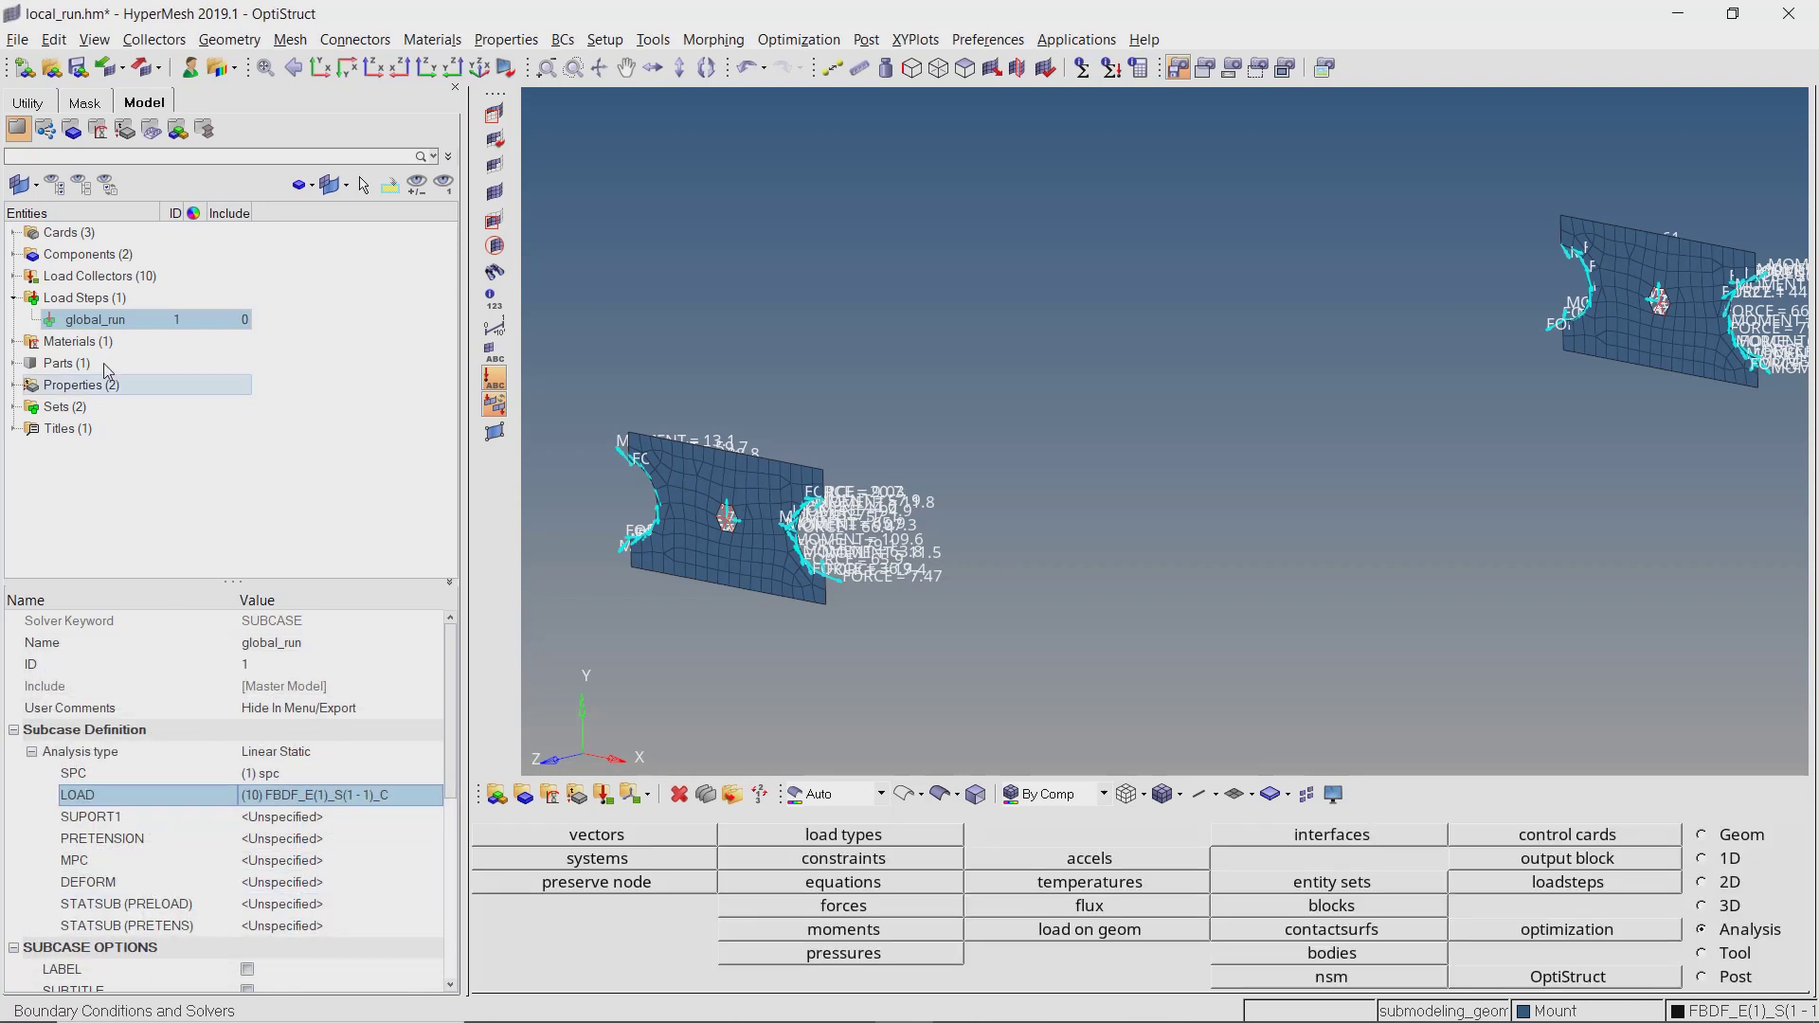
# Save the model, run the OptiStruct analysis on local_run.fem, and close the solver view once the job ends.
pyautogui.click(23, 43)
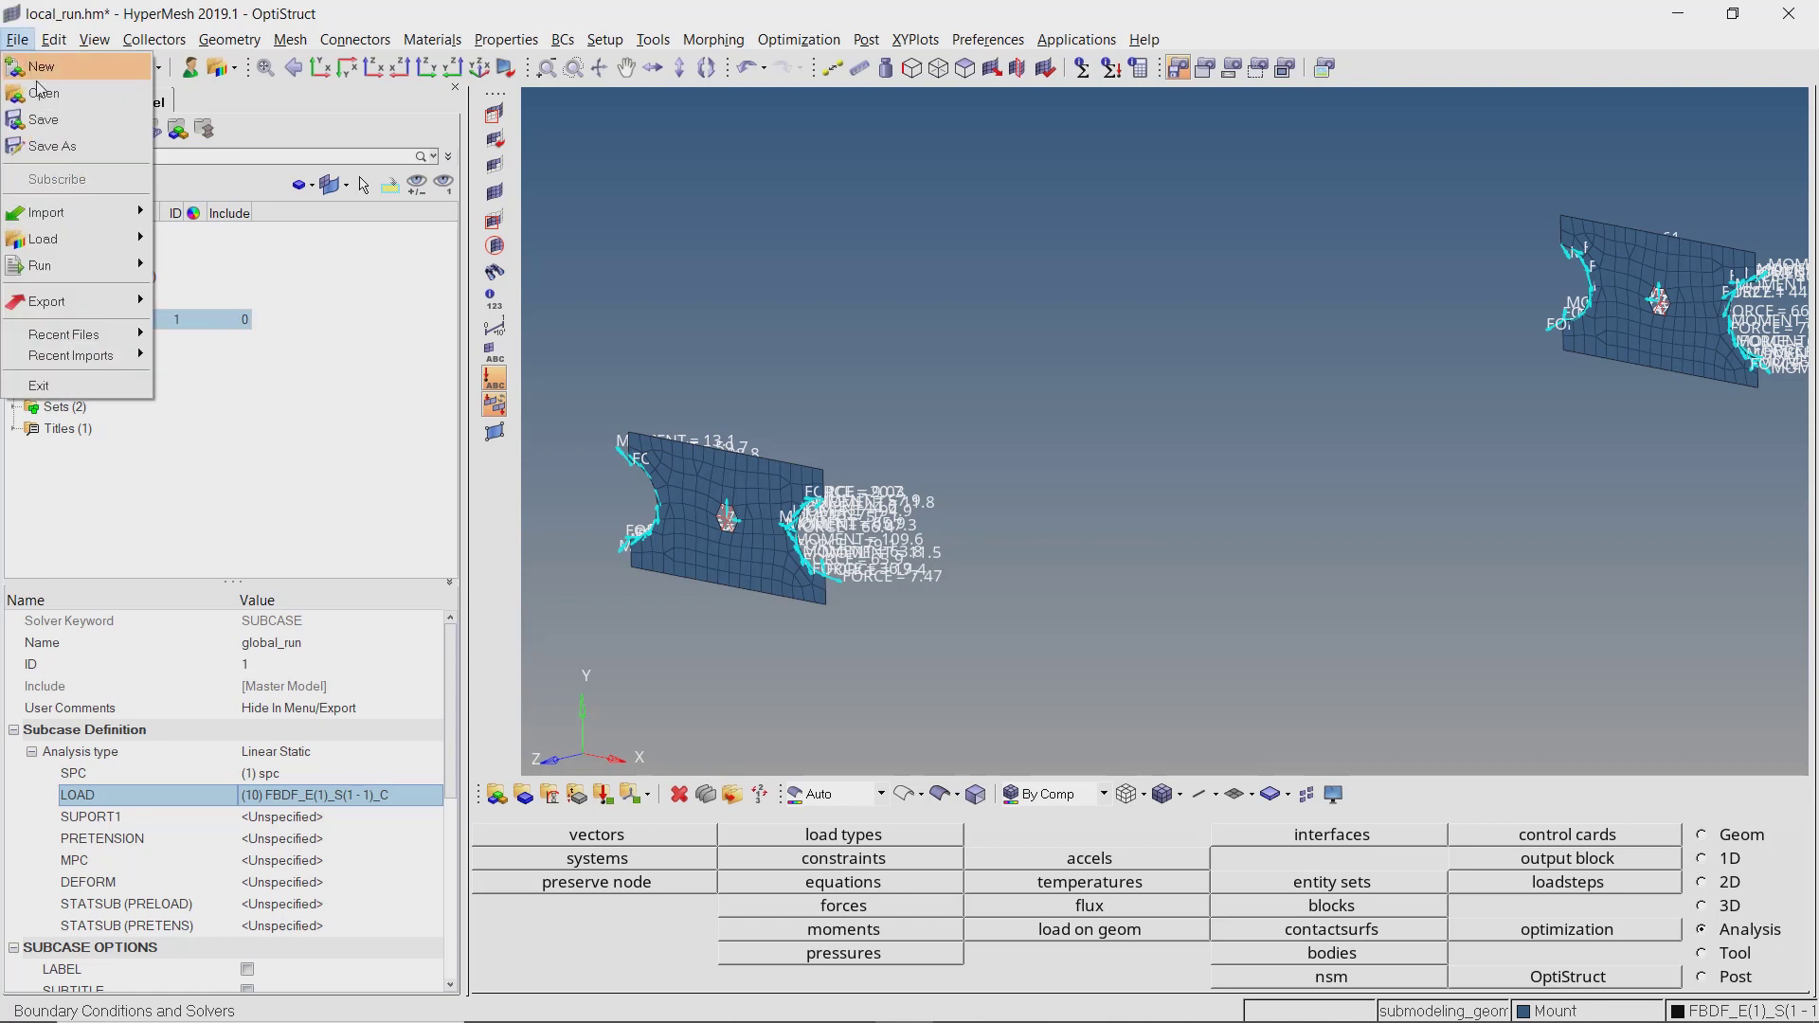
pyautogui.click(43, 119)
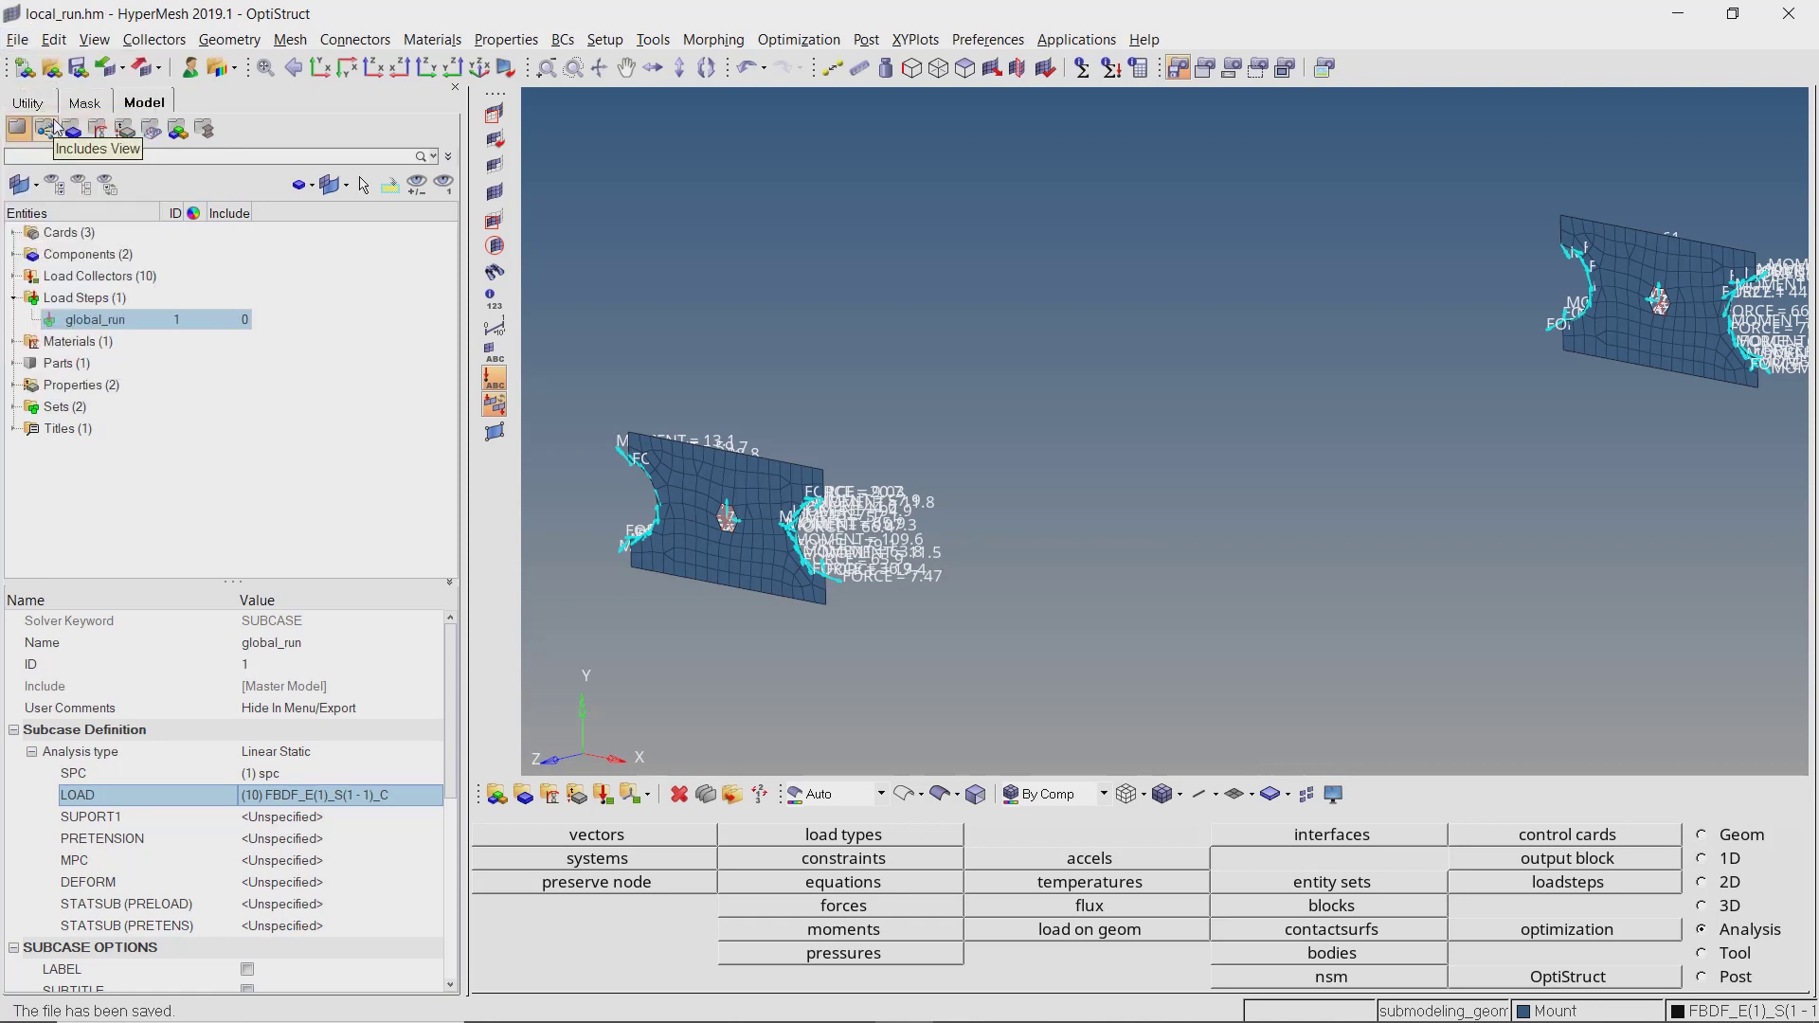
pyautogui.click(1616, 981)
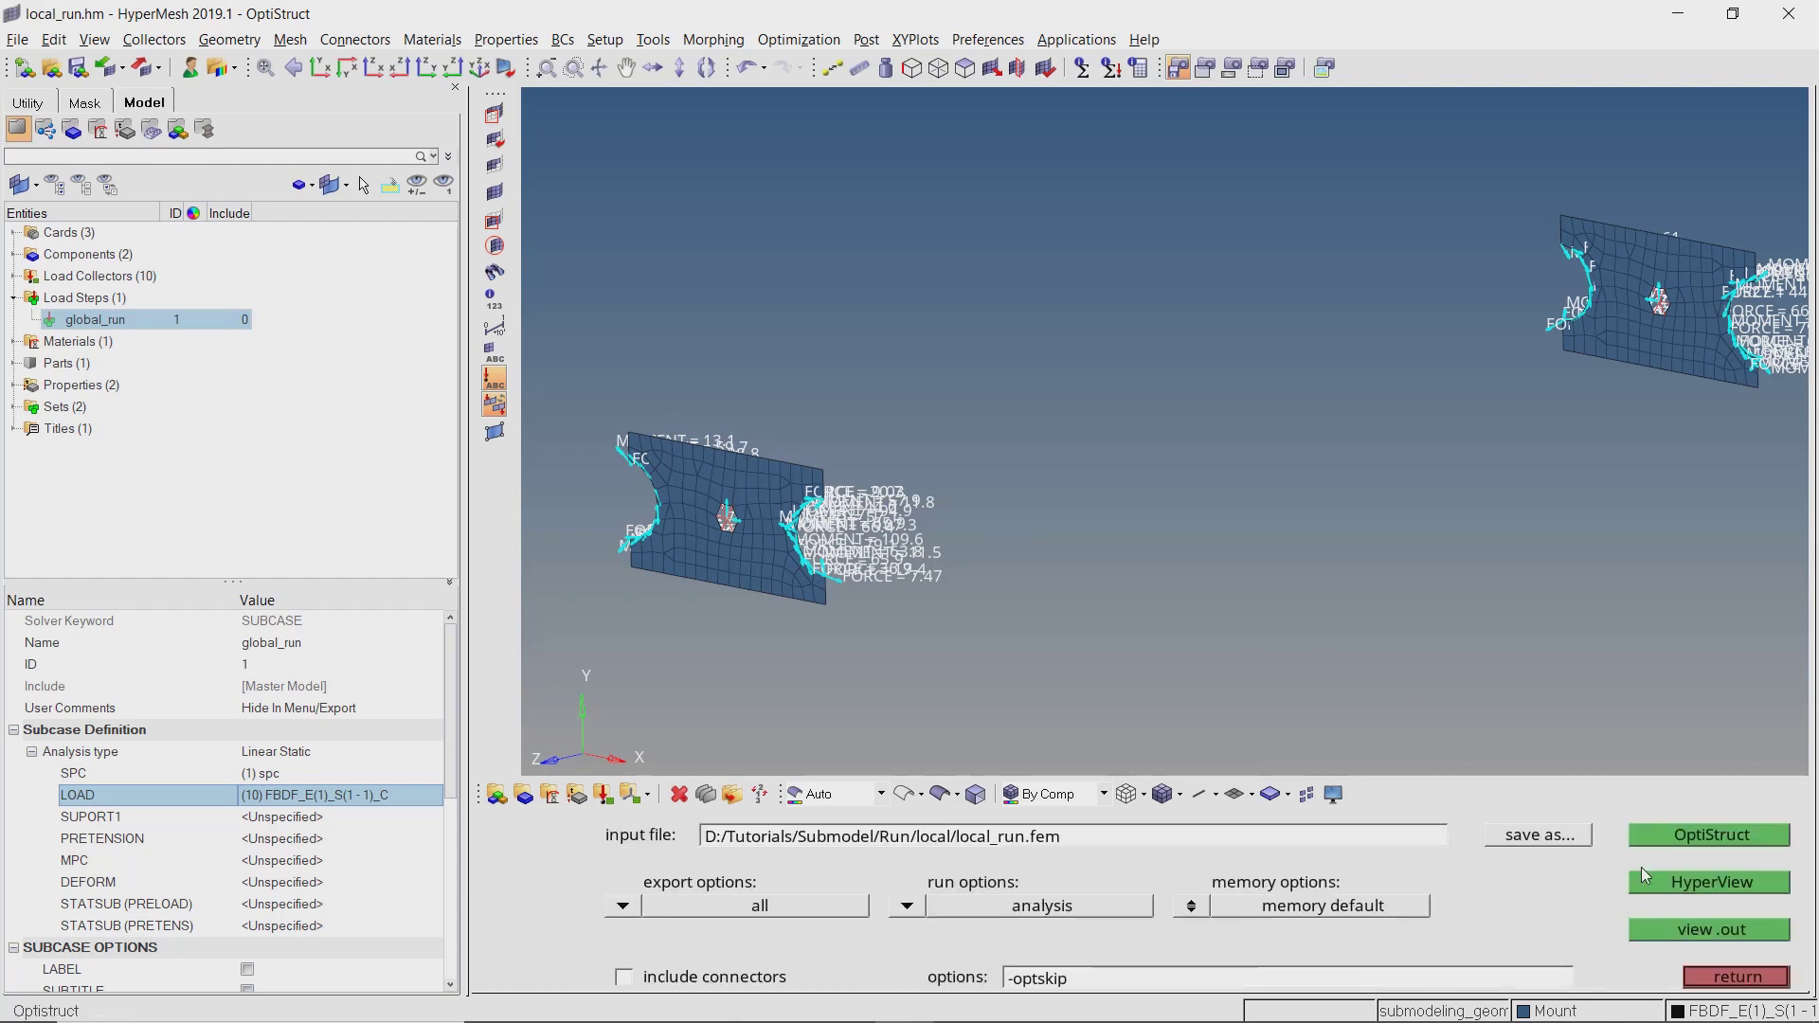
pyautogui.click(1655, 835)
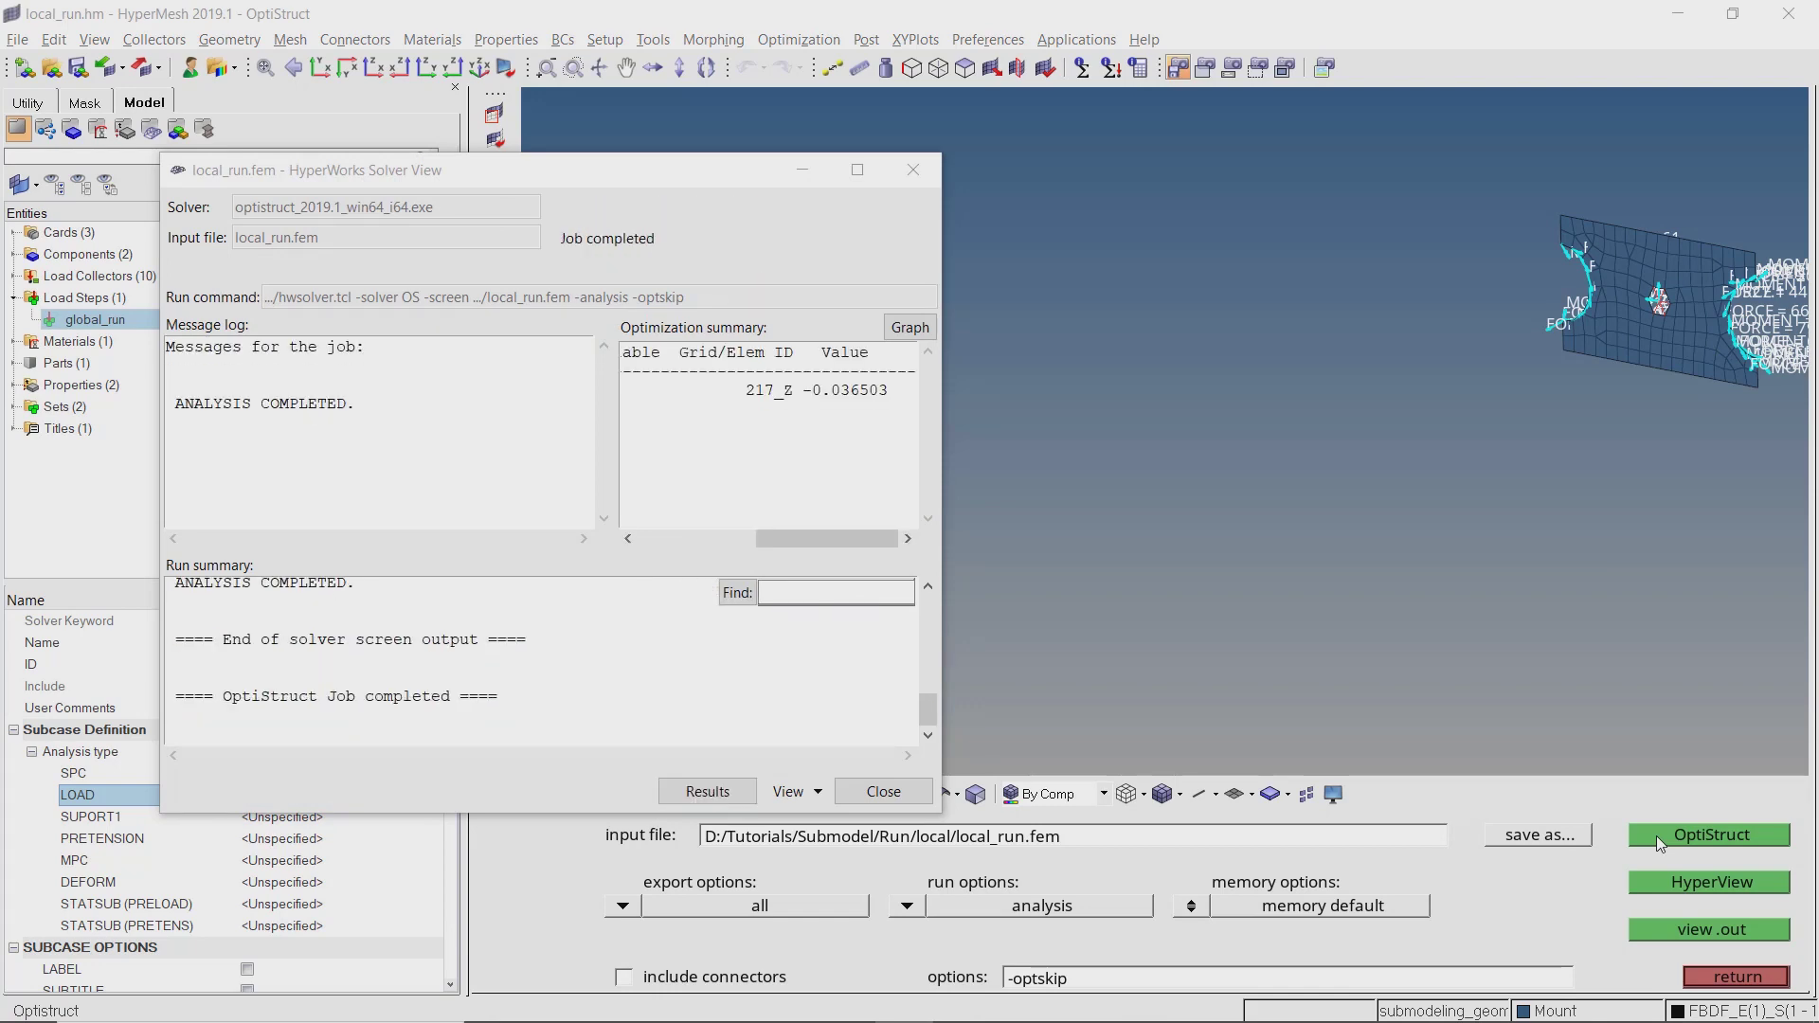
pyautogui.click(881, 791)
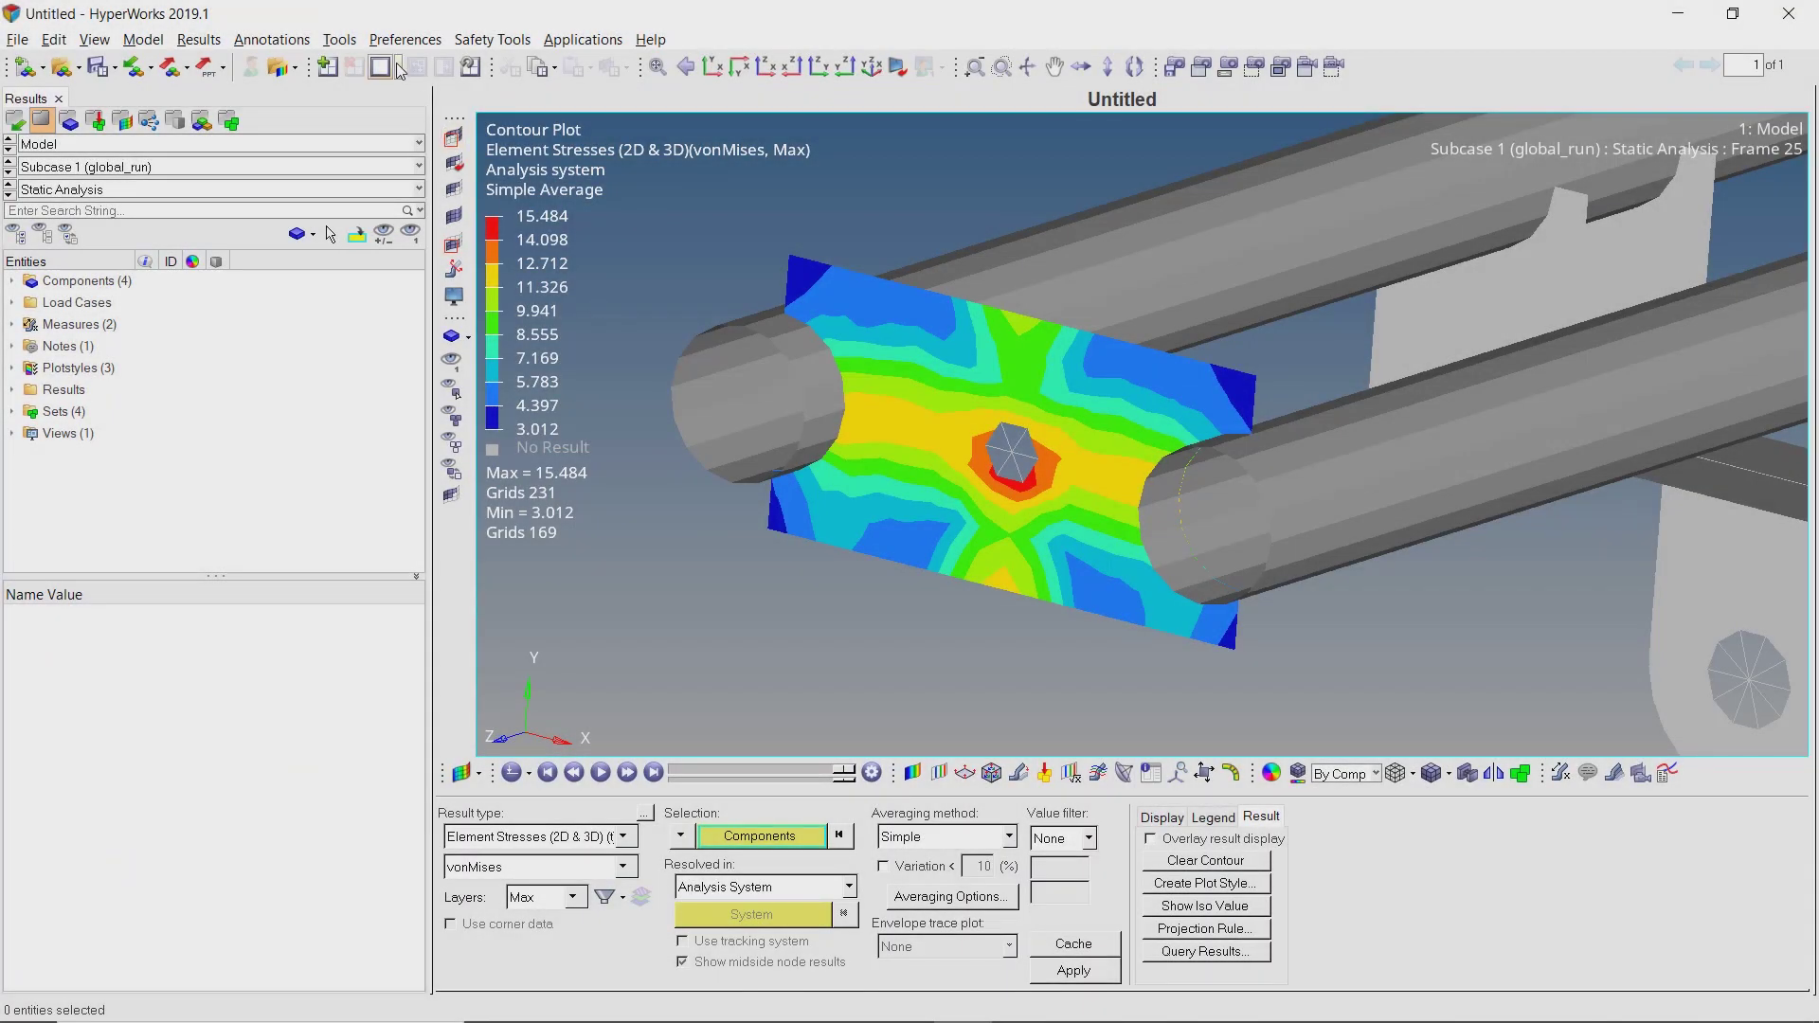
# Switch to the global results in HyperView and split the page into one tall window beside two stacked ones, with the whole mount plate in view.
pyautogui.click(403, 67)
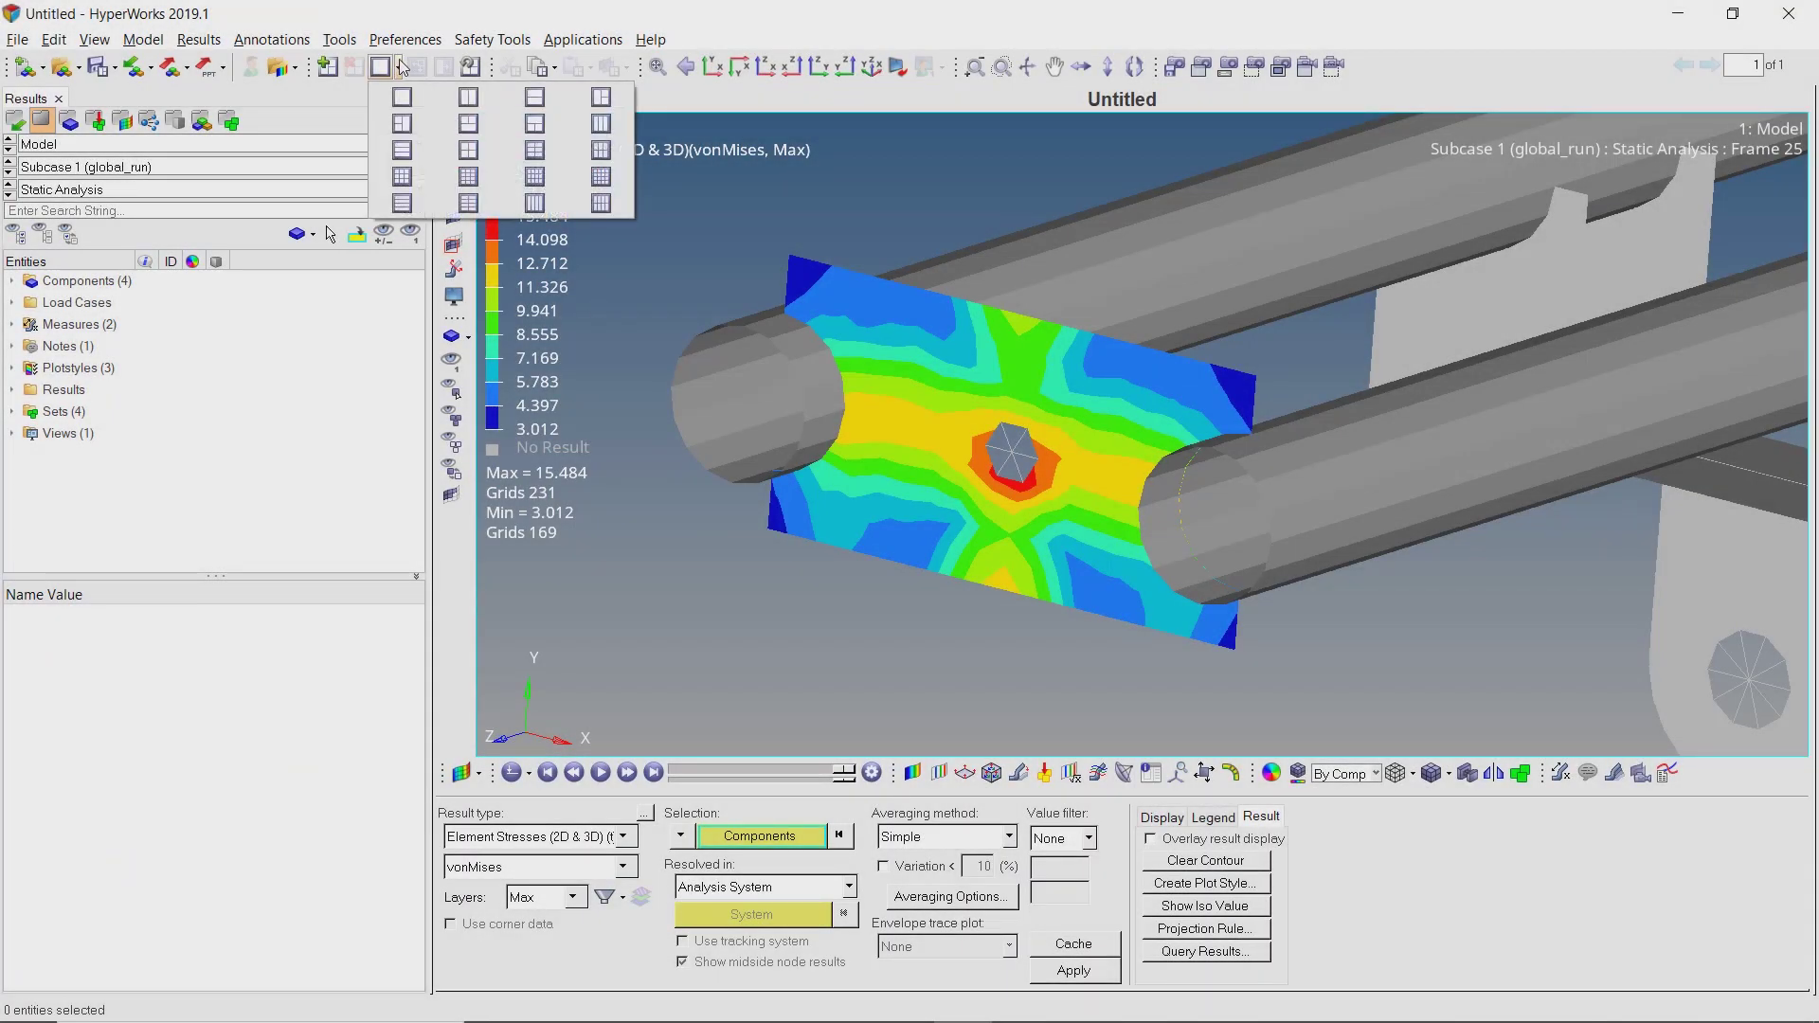
pyautogui.click(598, 98)
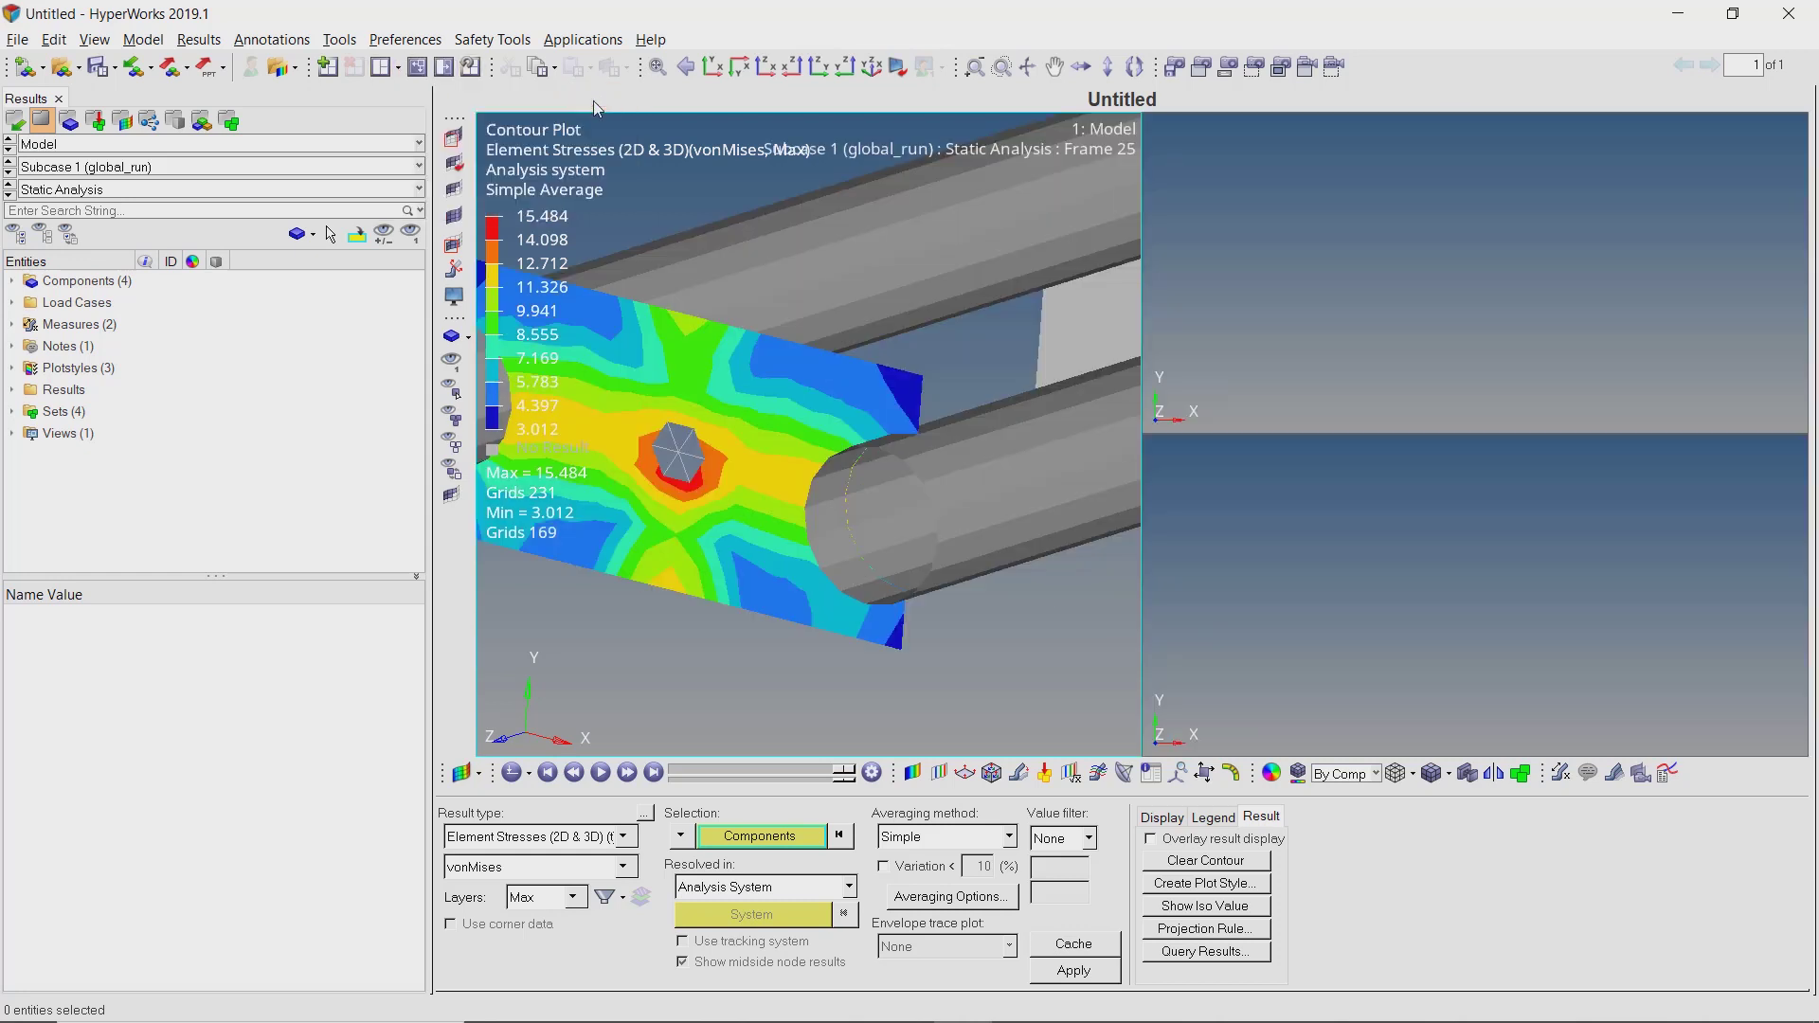
pyautogui.scroll(-4, 749, 357)
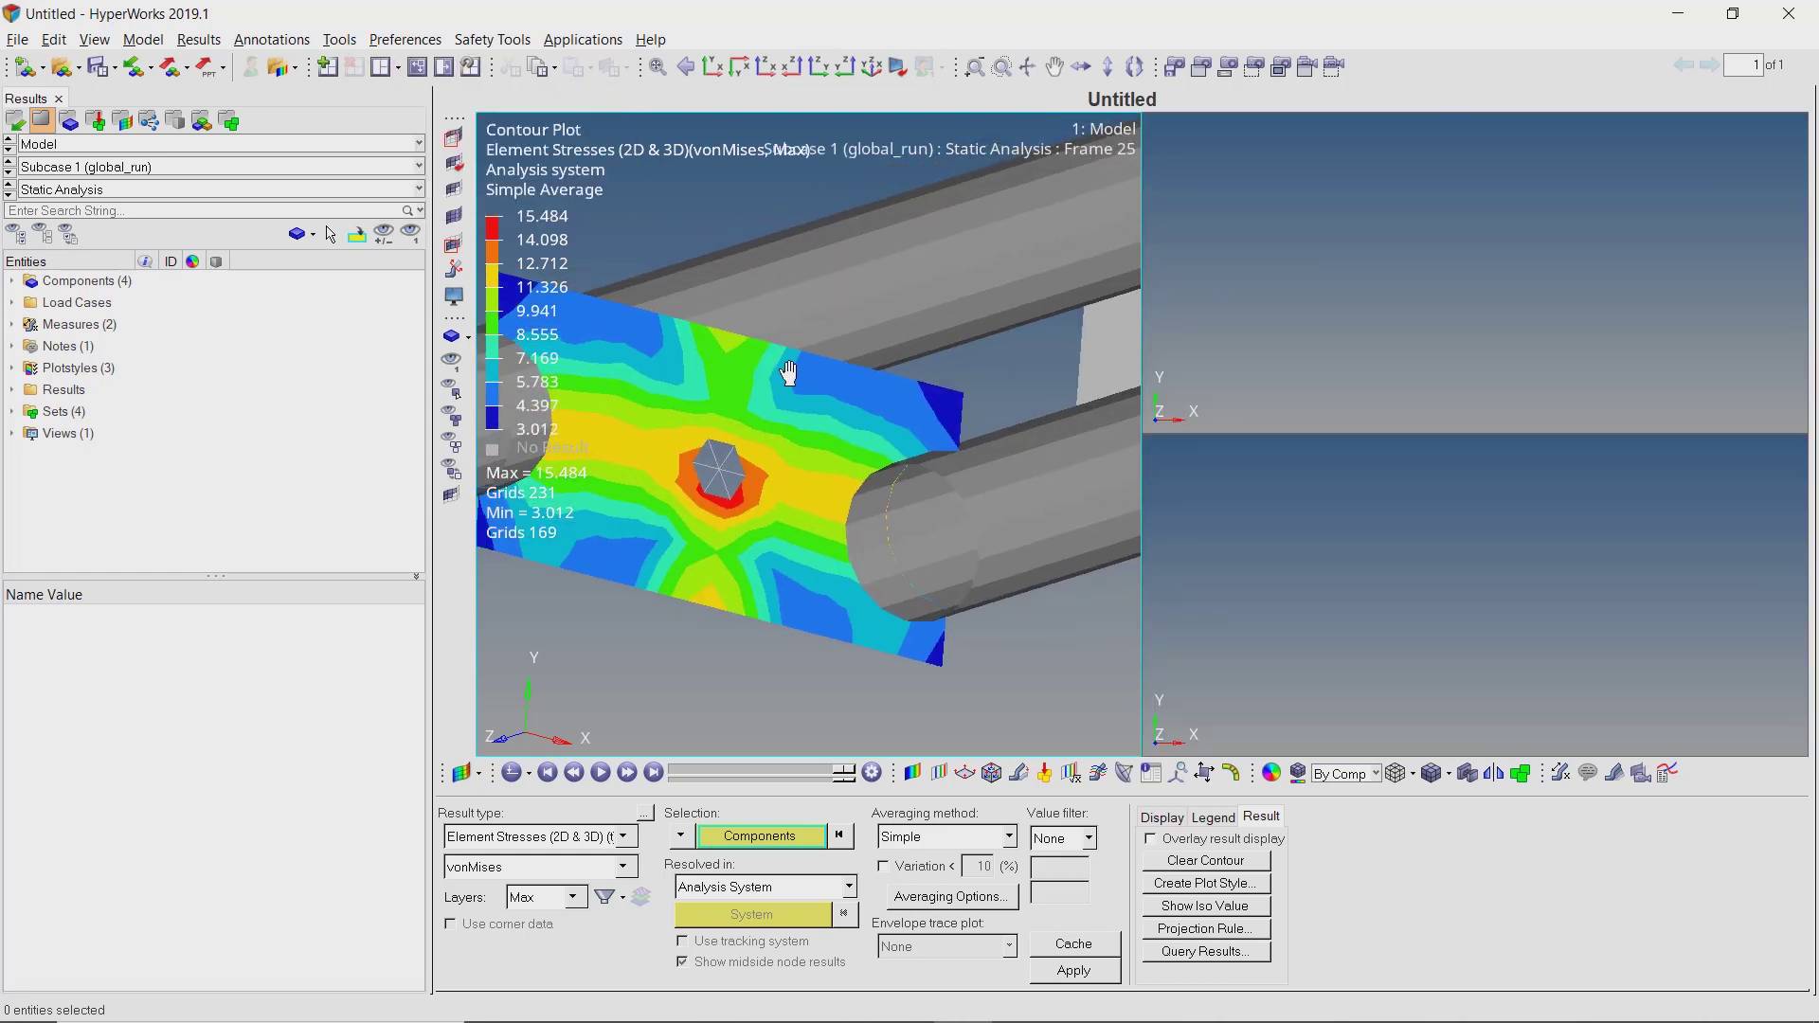
pyautogui.keyDown('ctrl'); pyautogui.moveTo(791, 374); pyautogui.dragTo(808, 388, button='right'); pyautogui.keyUp('ctrl')
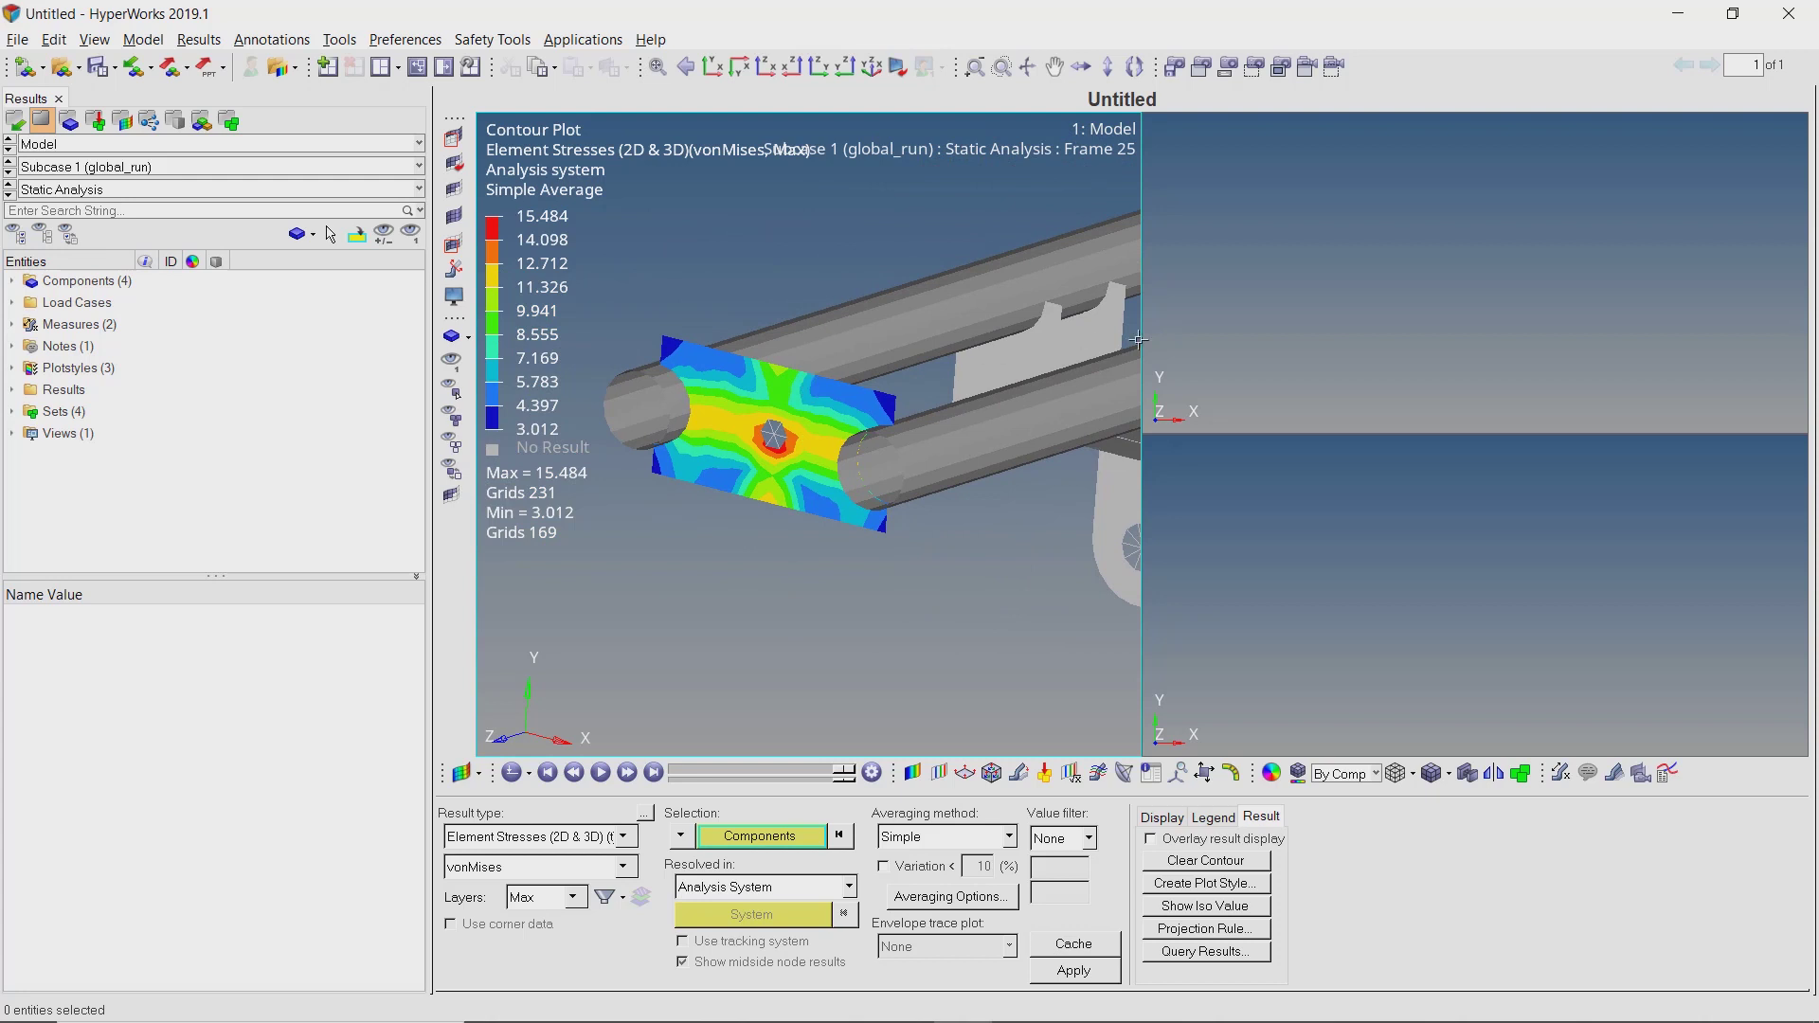
# Load local_run.h3d from the local run folder as model and results in the upper empty window.
pyautogui.click(1345, 310)
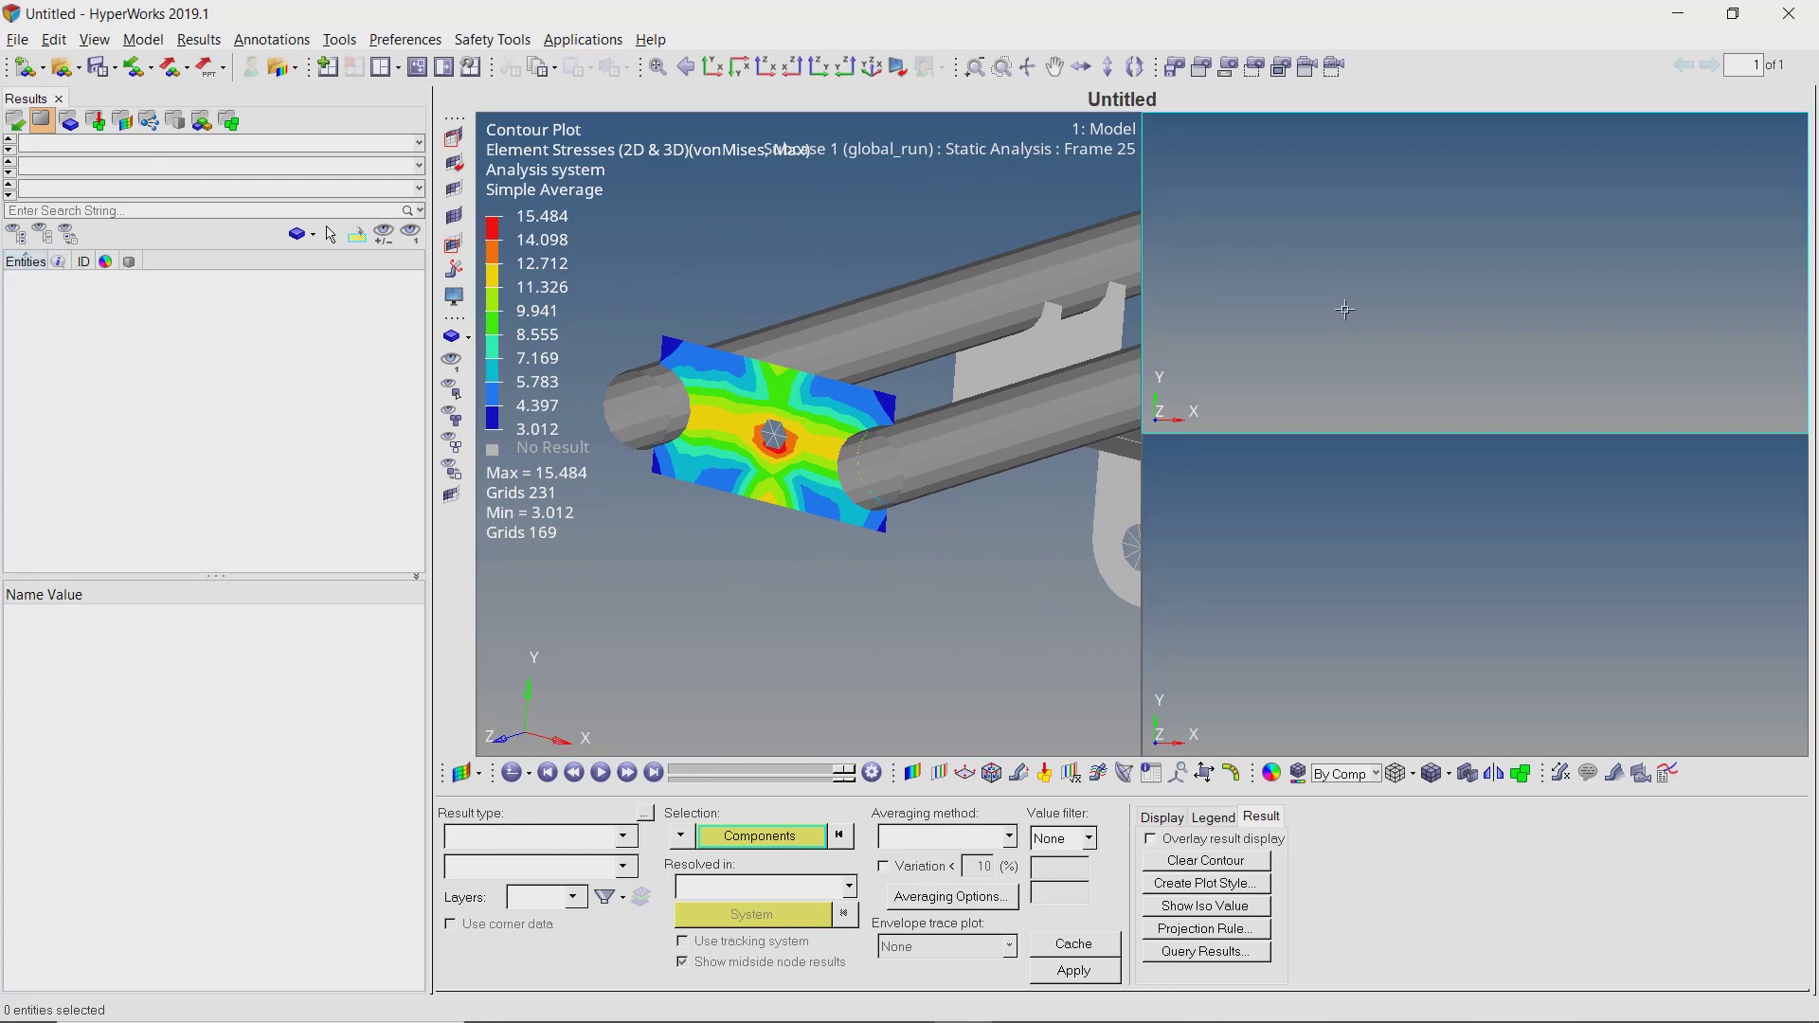
pyautogui.click(280, 68)
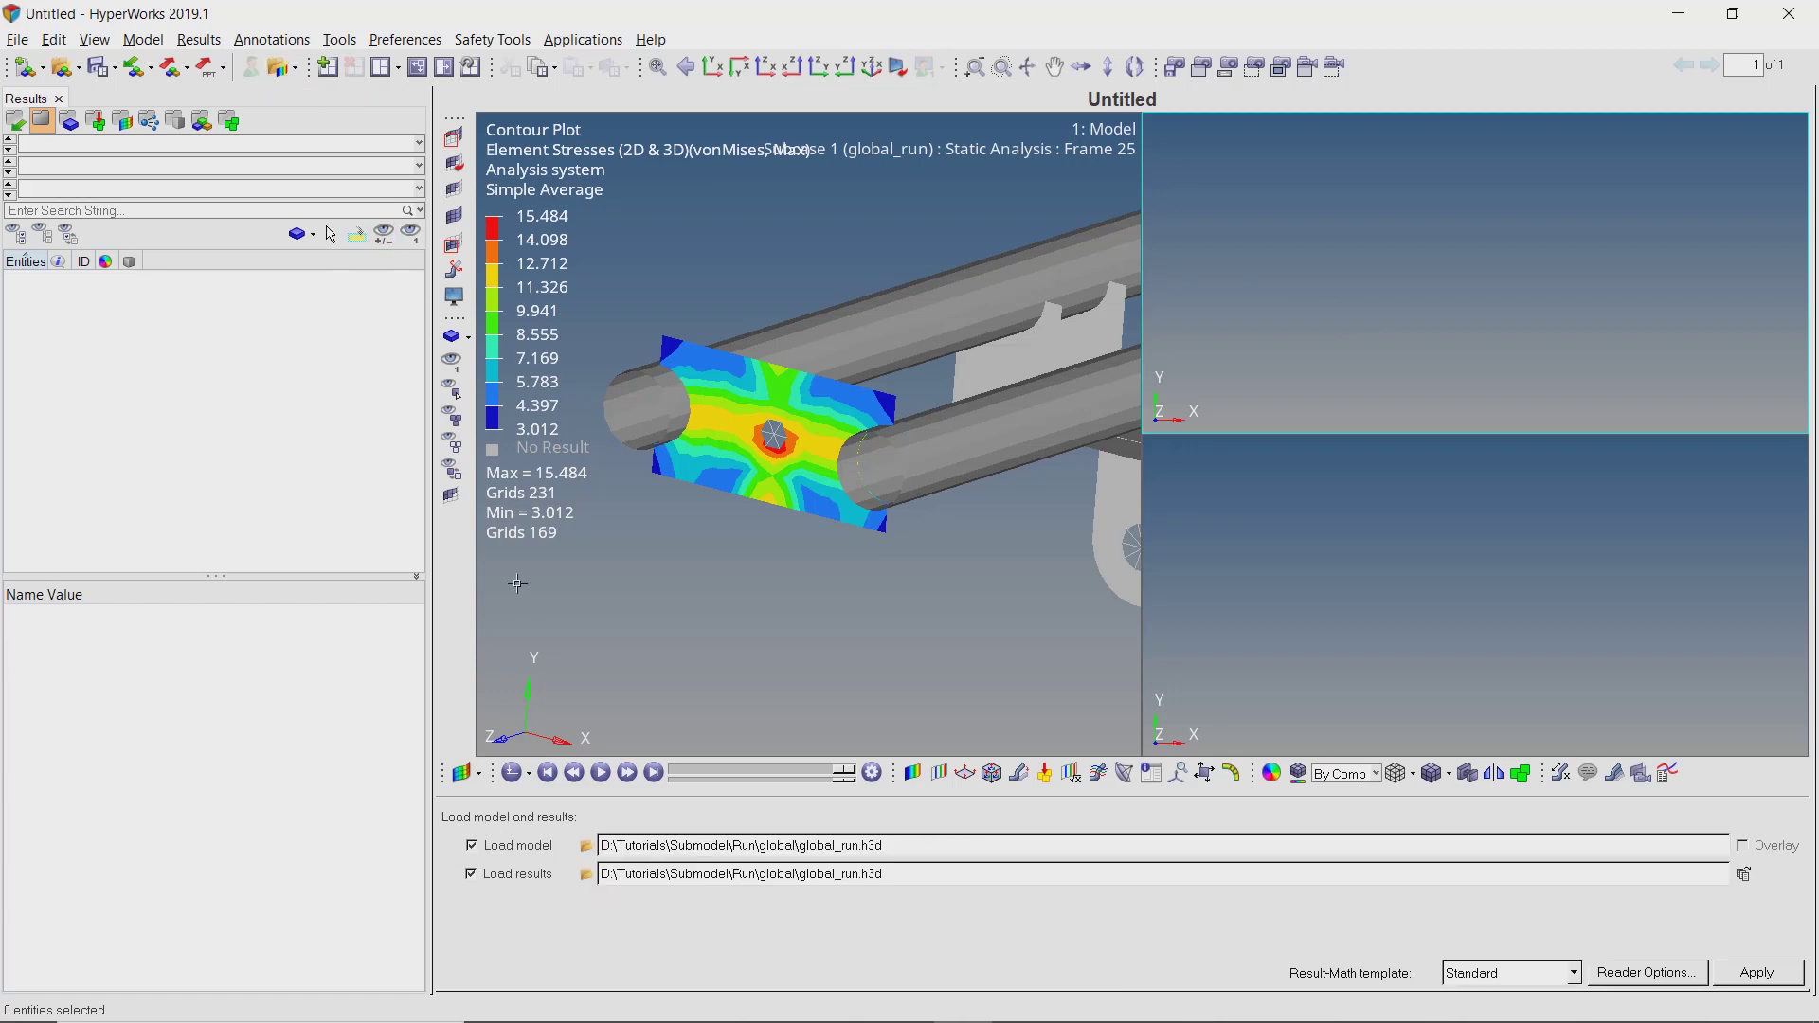
pyautogui.click(586, 846)
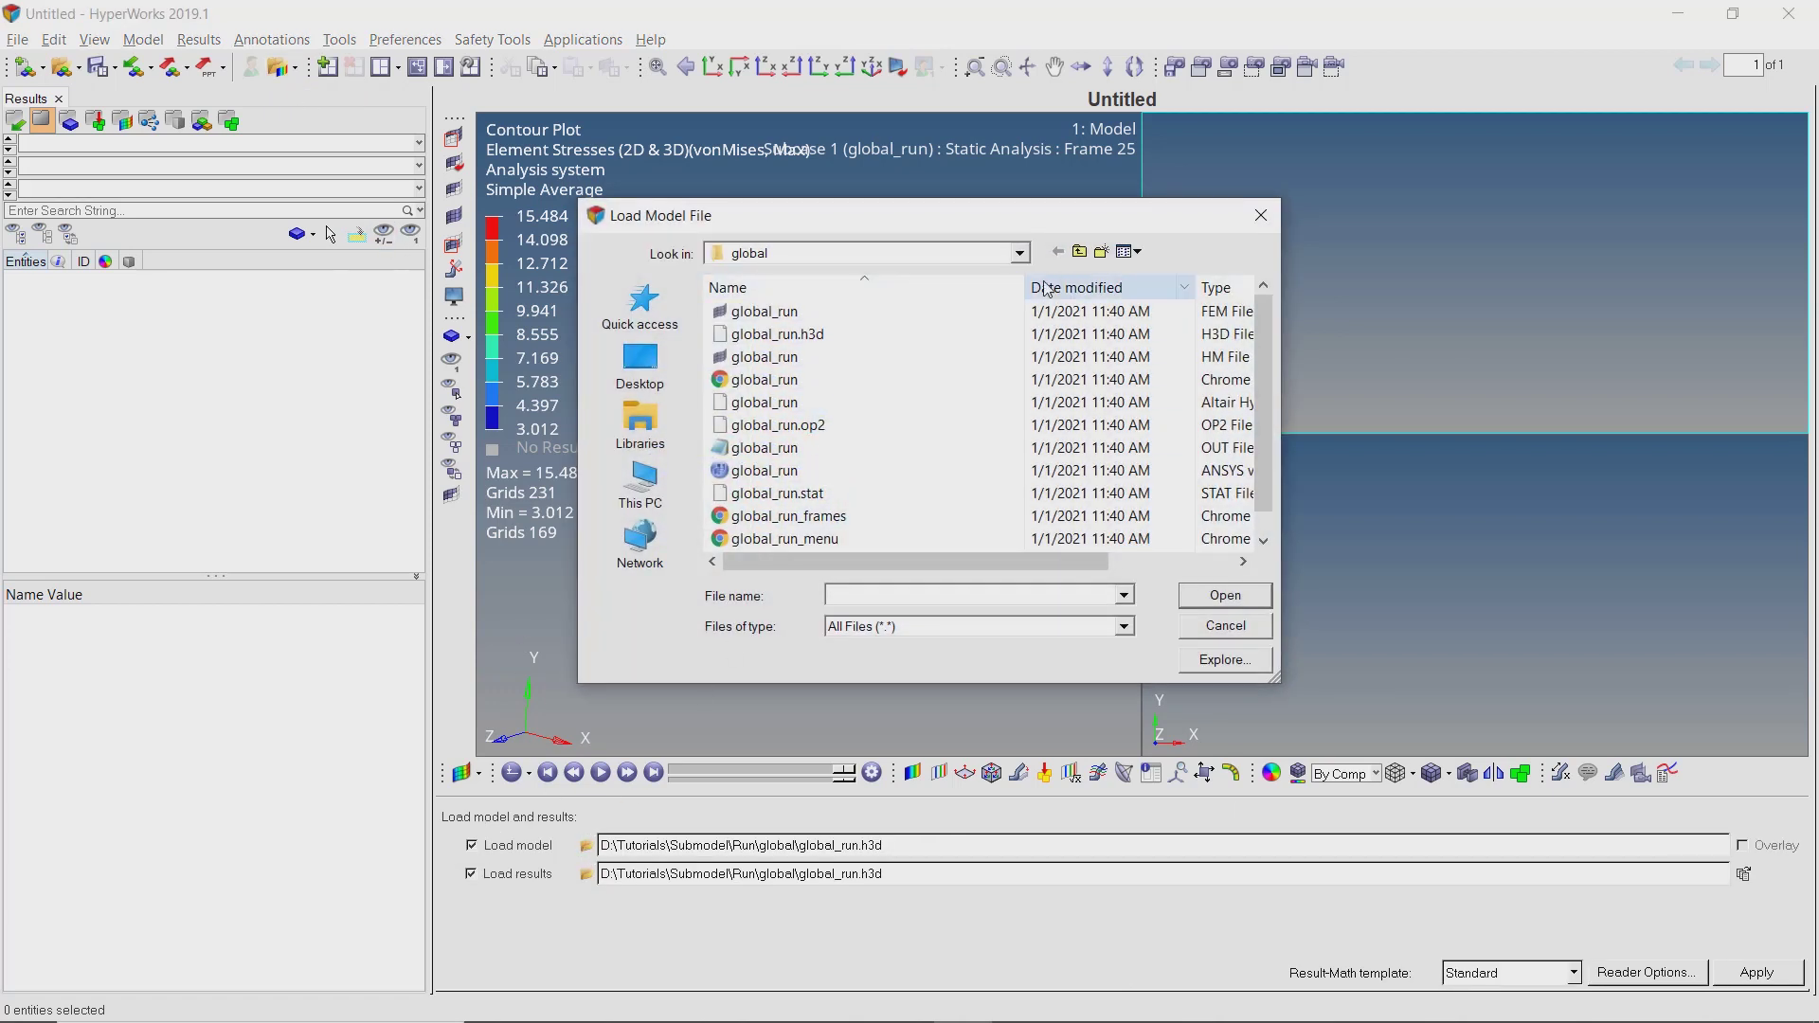
pyautogui.click(1079, 251)
pyautogui.doubleClick(817, 334)
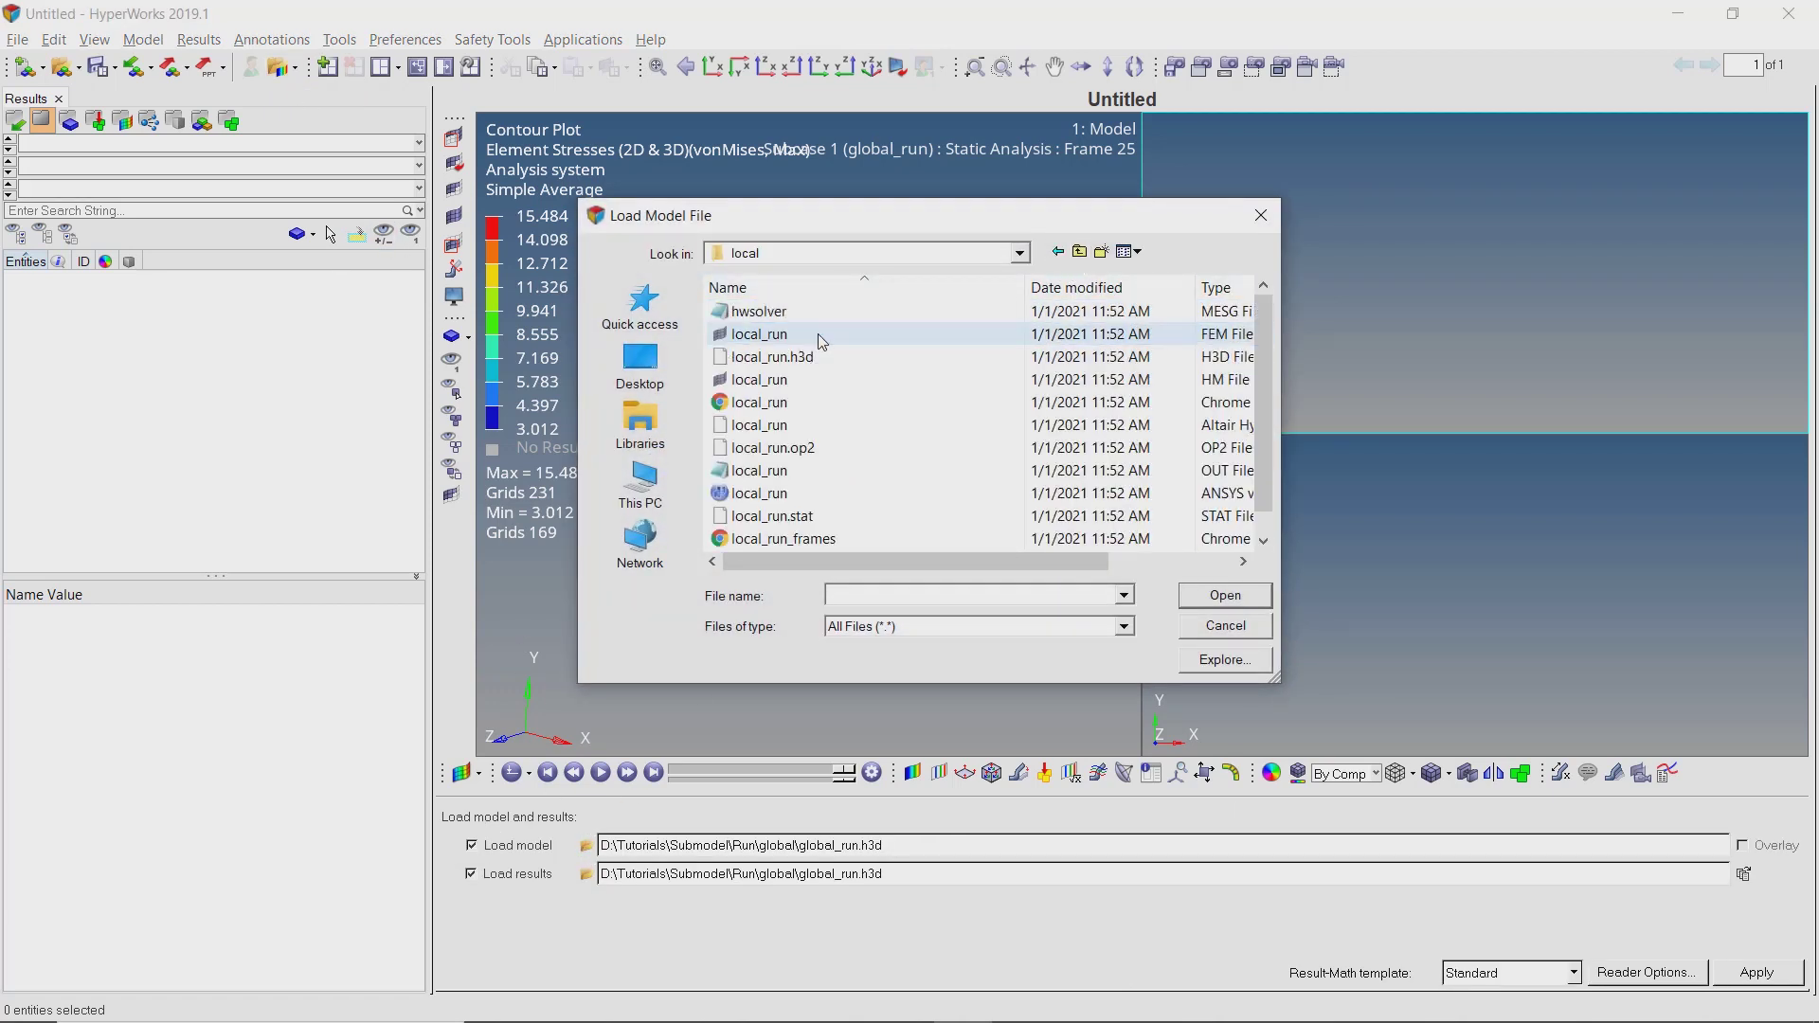
pyautogui.doubleClick(832, 356)
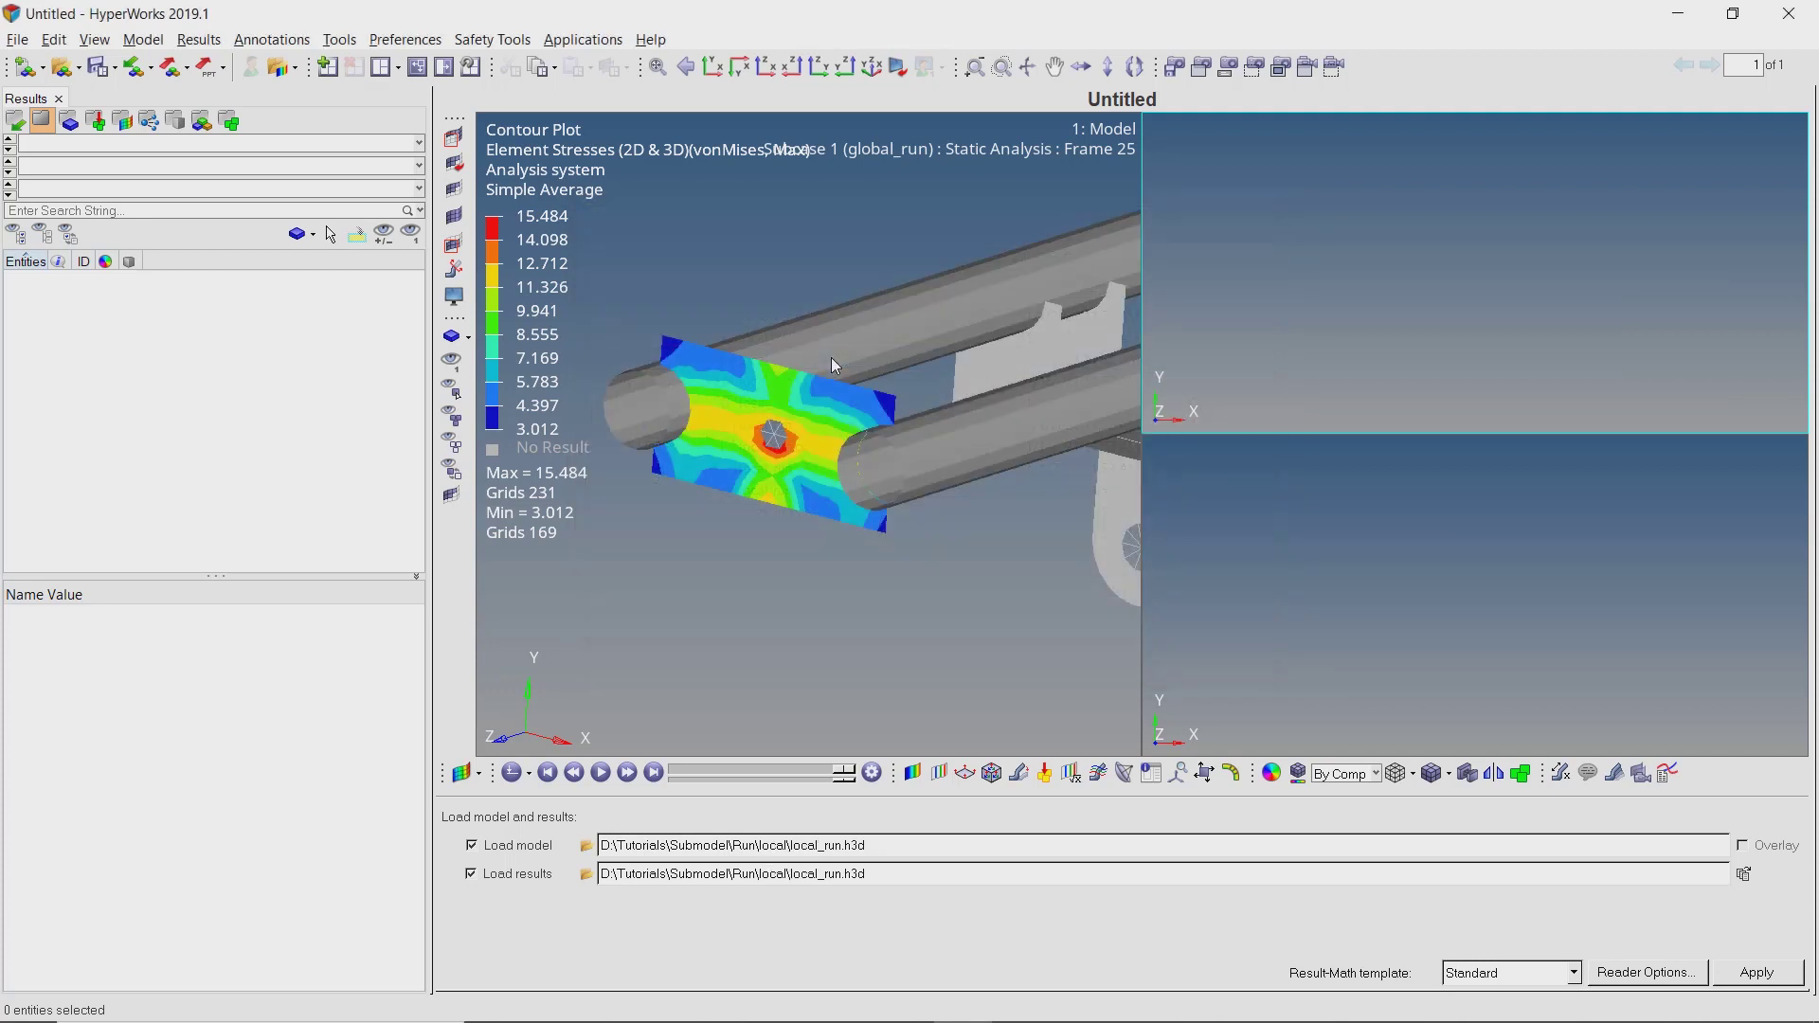
pyautogui.click(1758, 972)
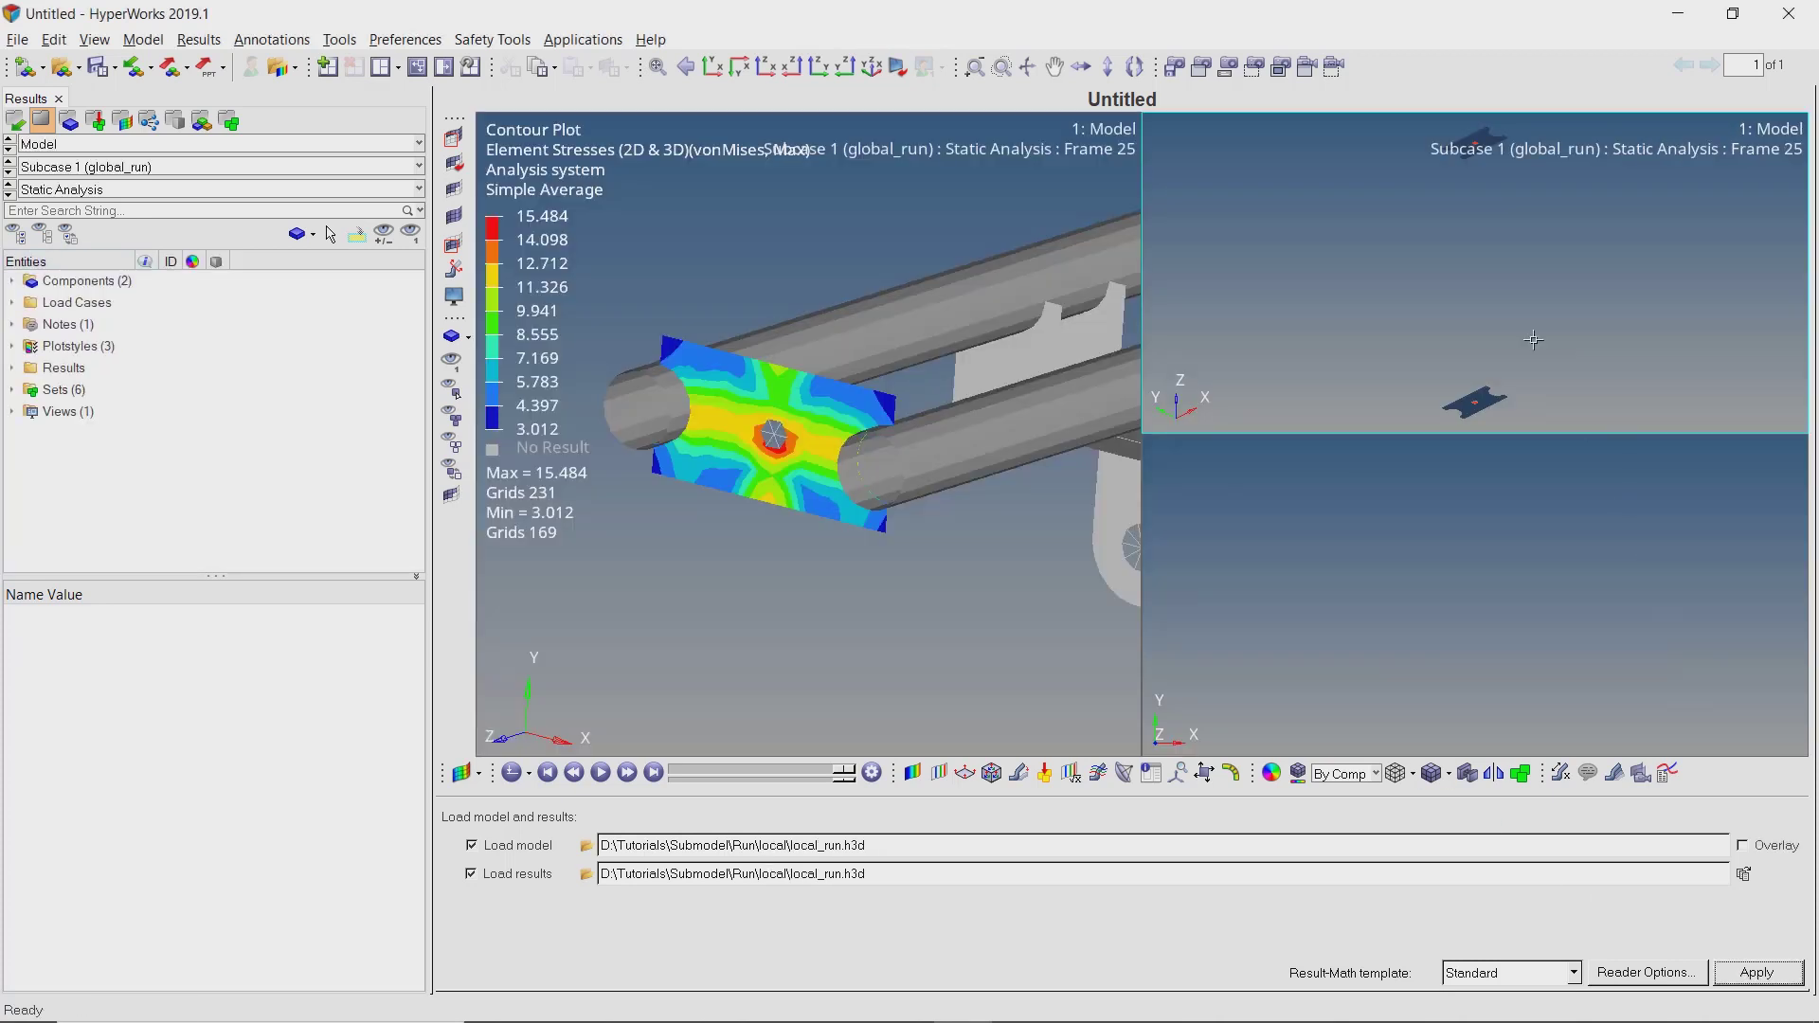
# Contour the local mount plate with vonMises Element Stresses (2D & 3D), Max layer and Simple averaging, oriented like the global plate for comparison.
pyautogui.keyDown('ctrl'); pyautogui.moveTo(1508, 340); pyautogui.dragTo(1443, 207); pyautogui.keyUp('ctrl')
pyautogui.scroll(5, 1513, 328)
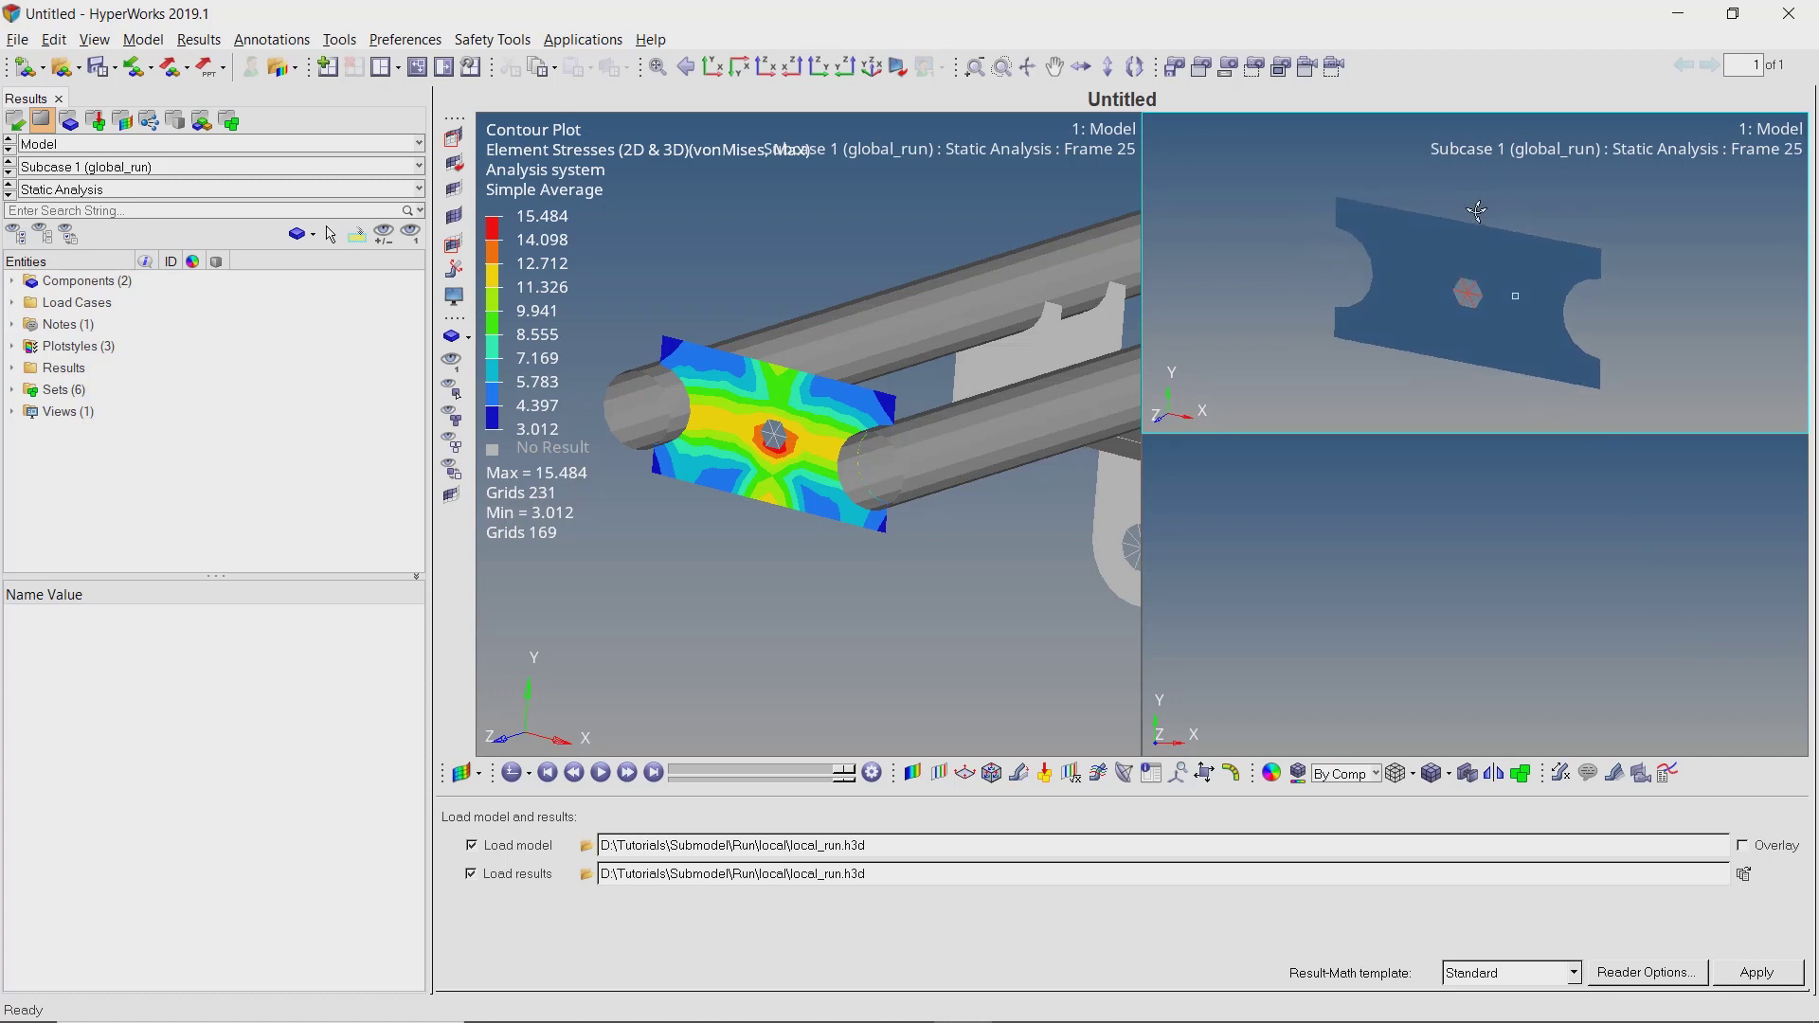
pyautogui.keyDown('ctrl'); pyautogui.moveTo(1513, 328); pyautogui.dragTo(1548, 320); pyautogui.keyUp('ctrl')
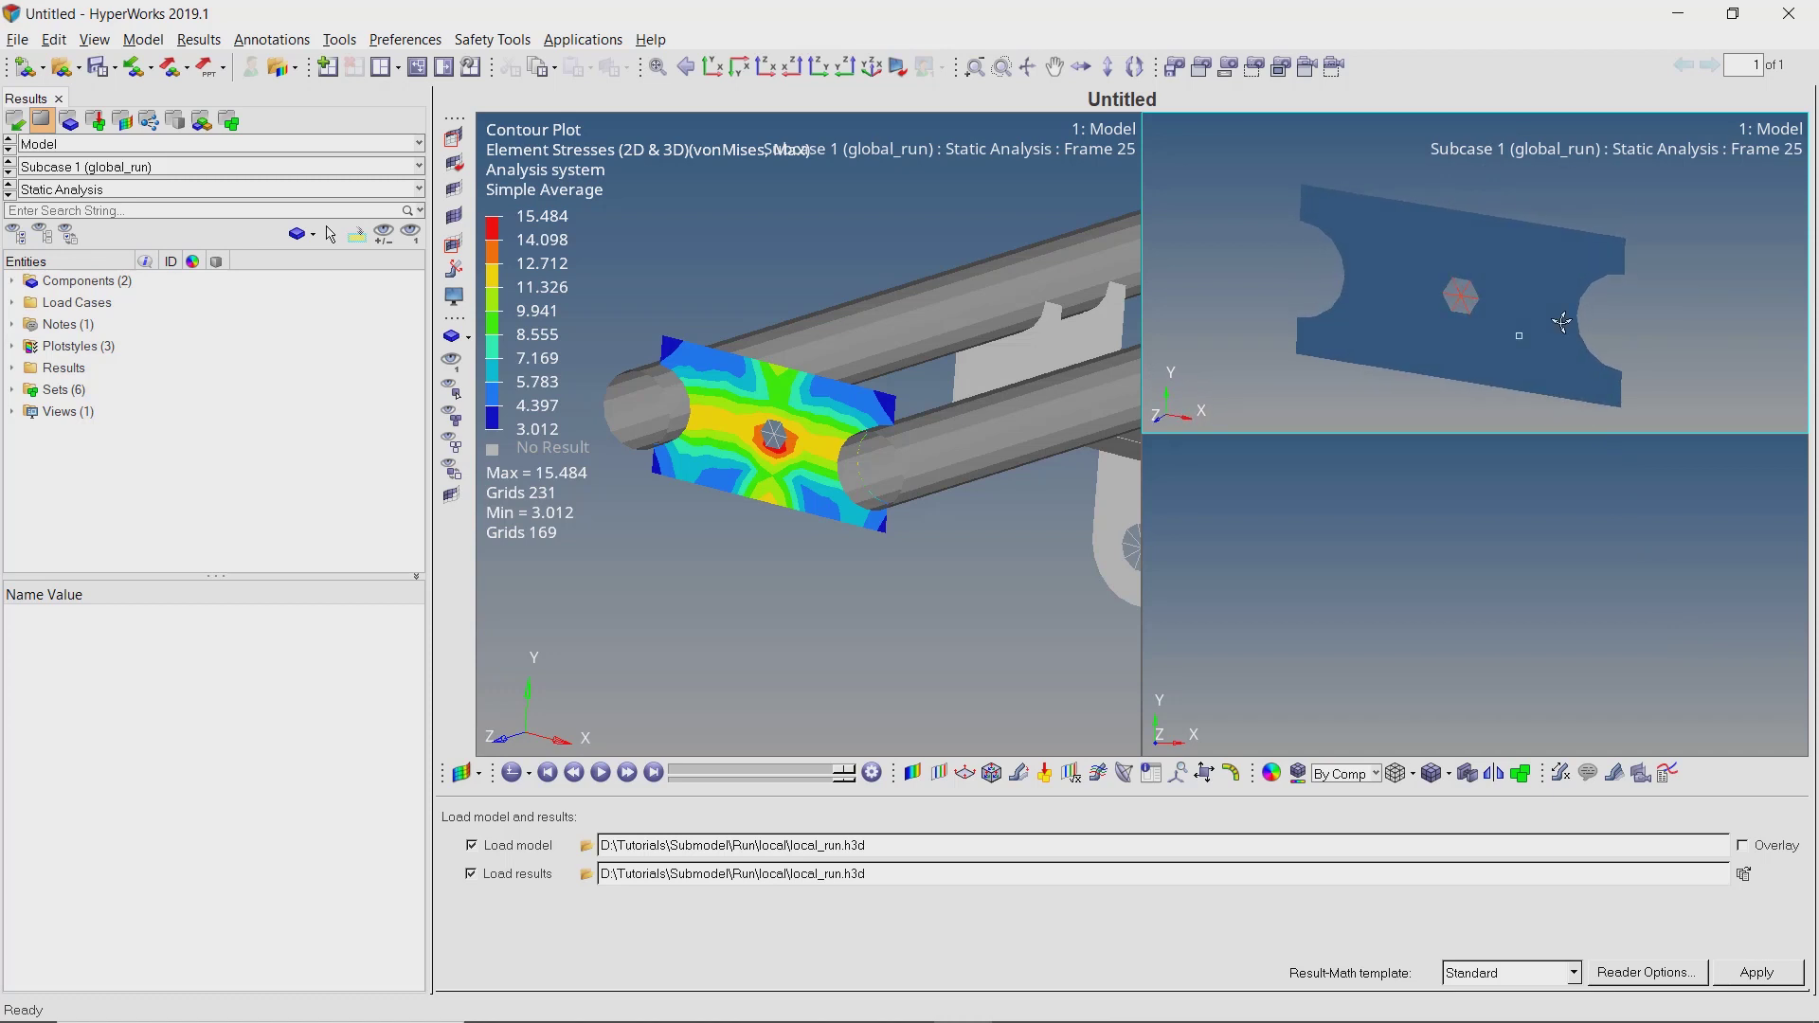
pyautogui.click(913, 779)
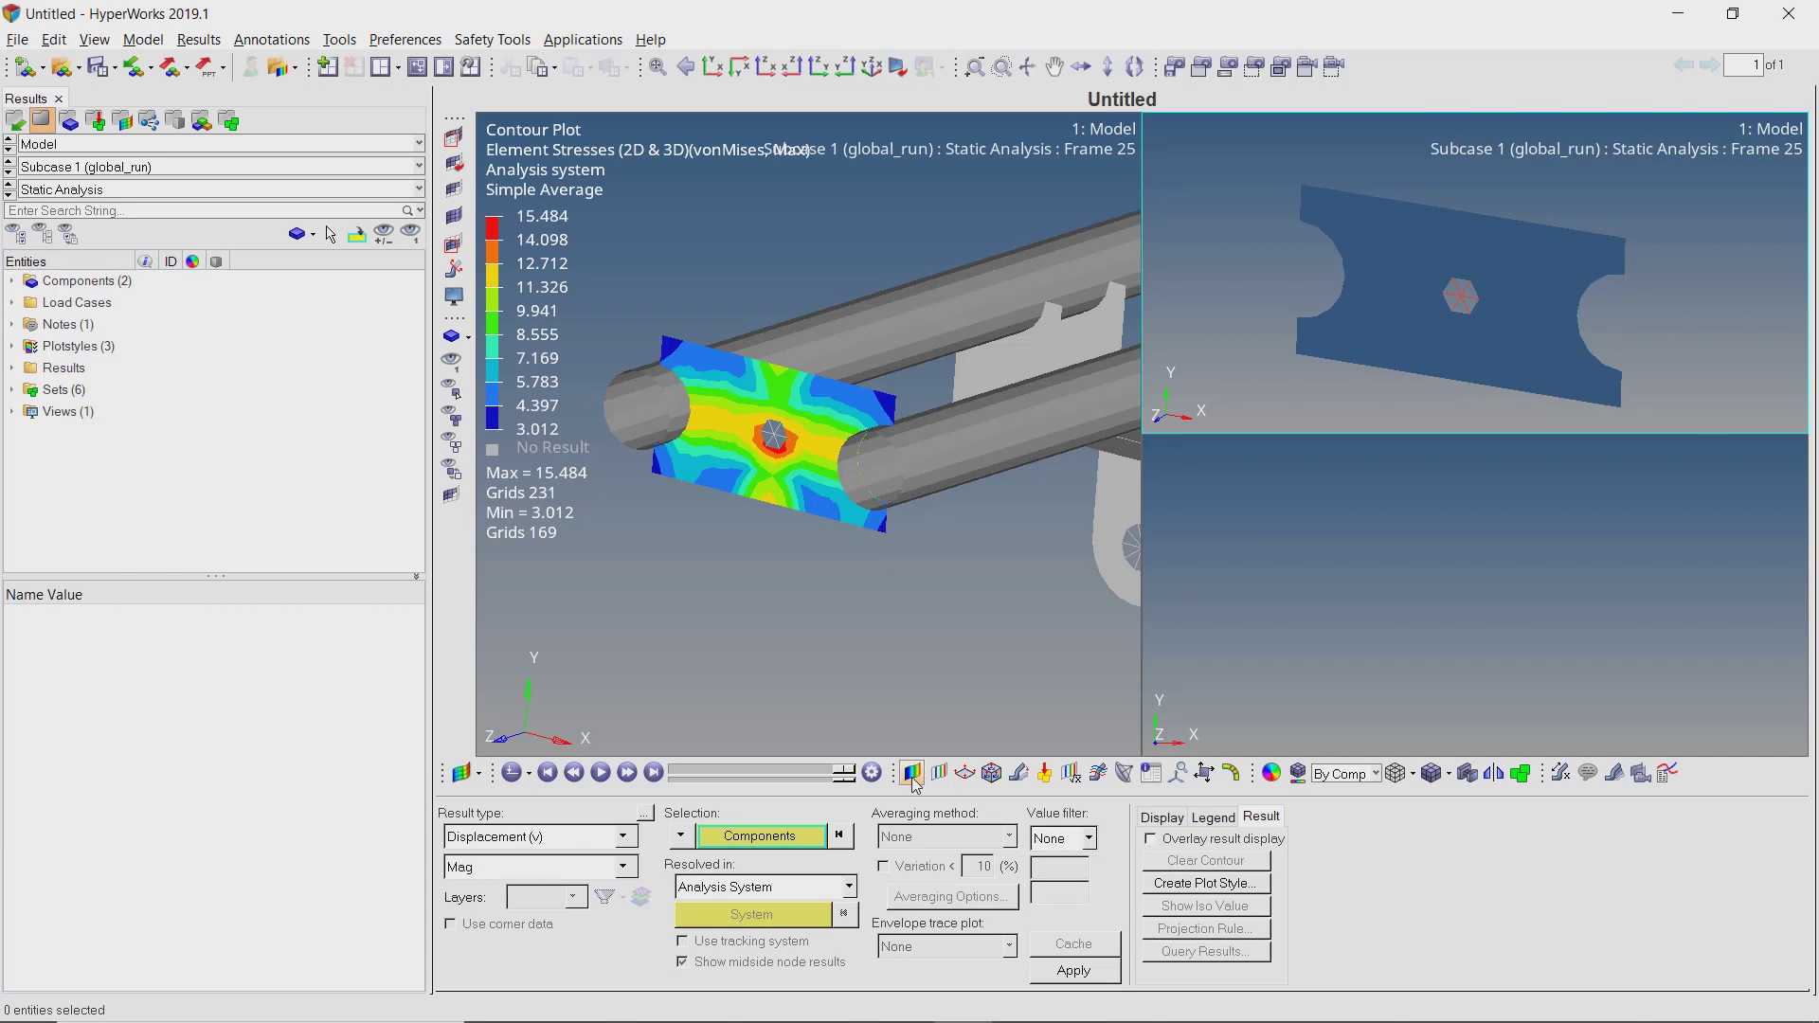
pyautogui.click(626, 837)
pyautogui.click(620, 908)
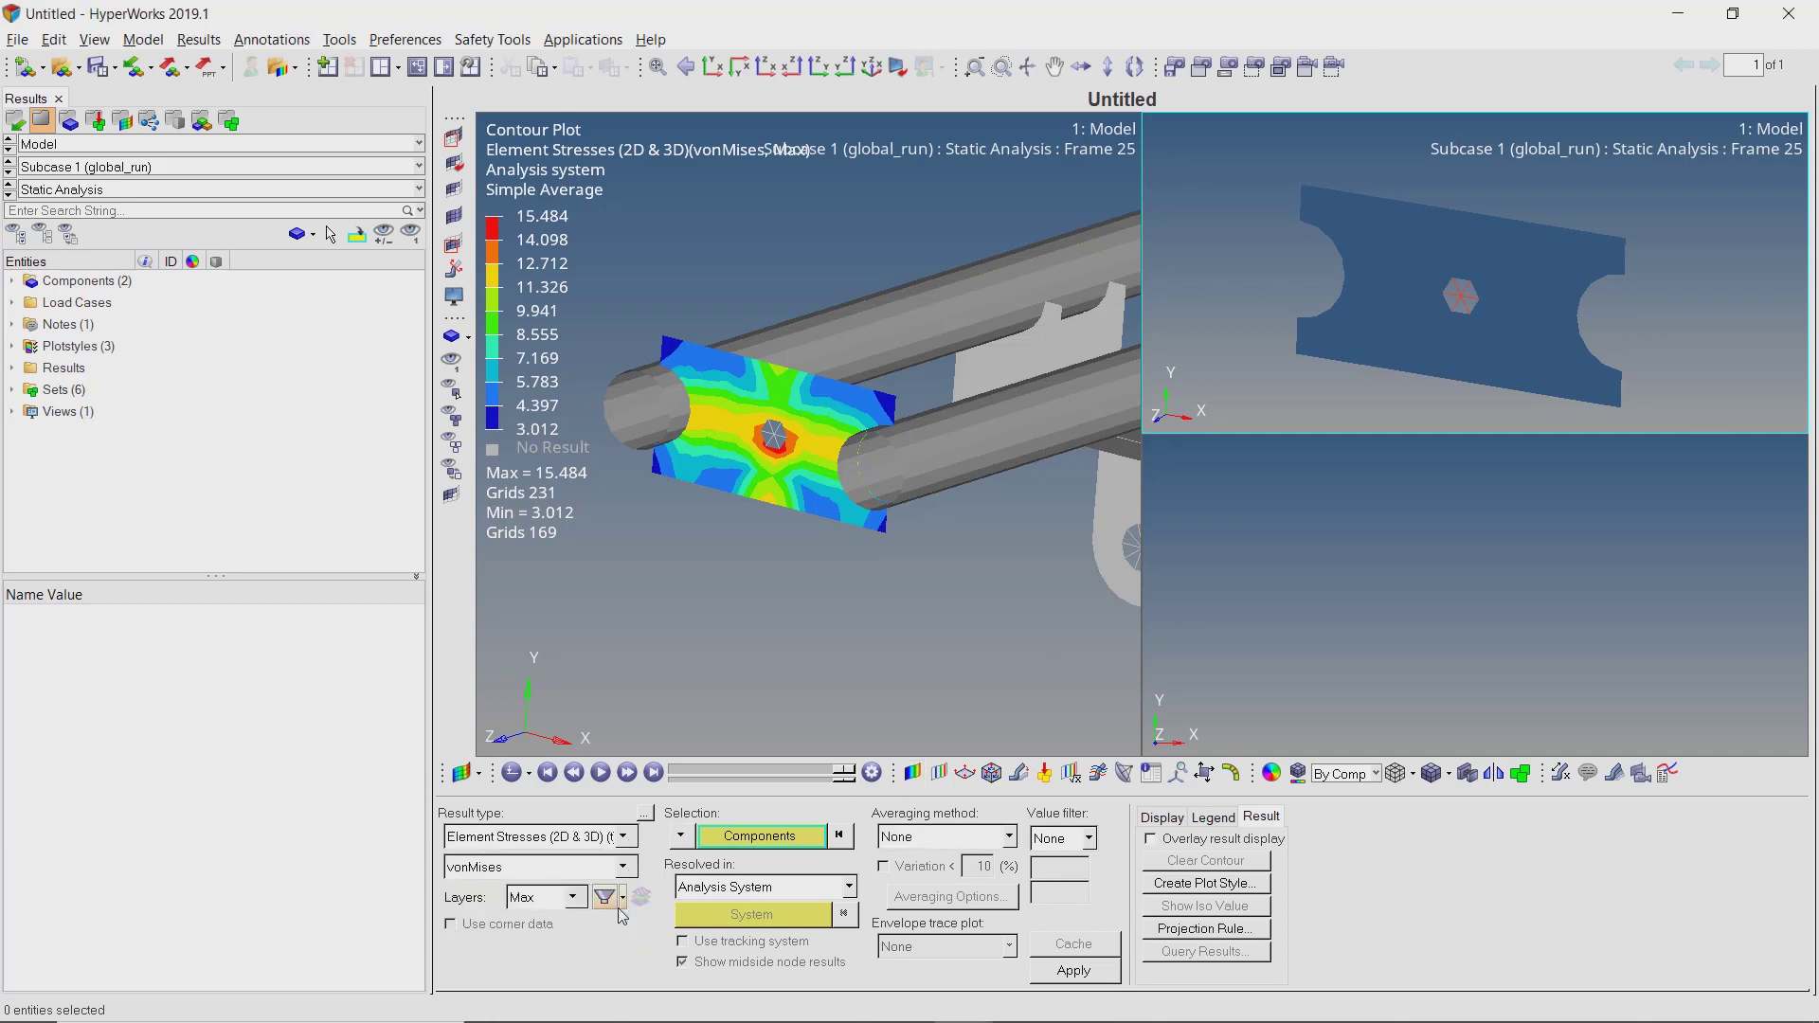
pyautogui.click(957, 838)
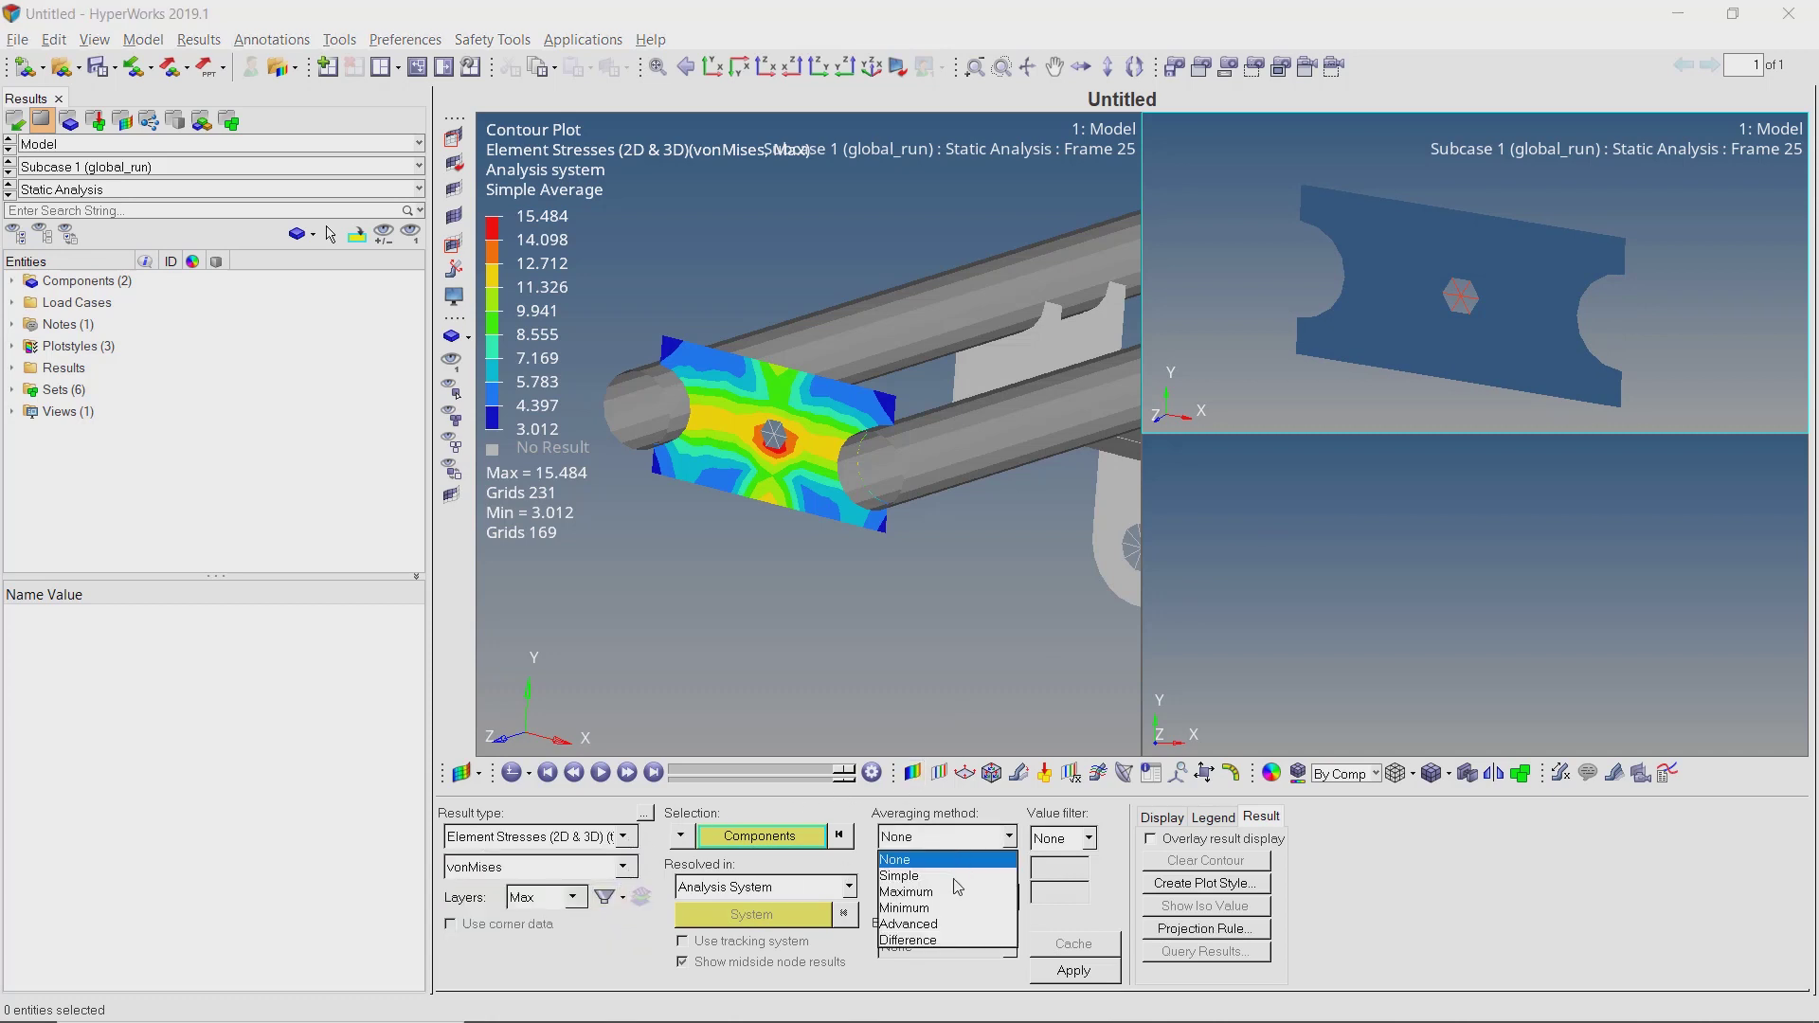
pyautogui.click(958, 881)
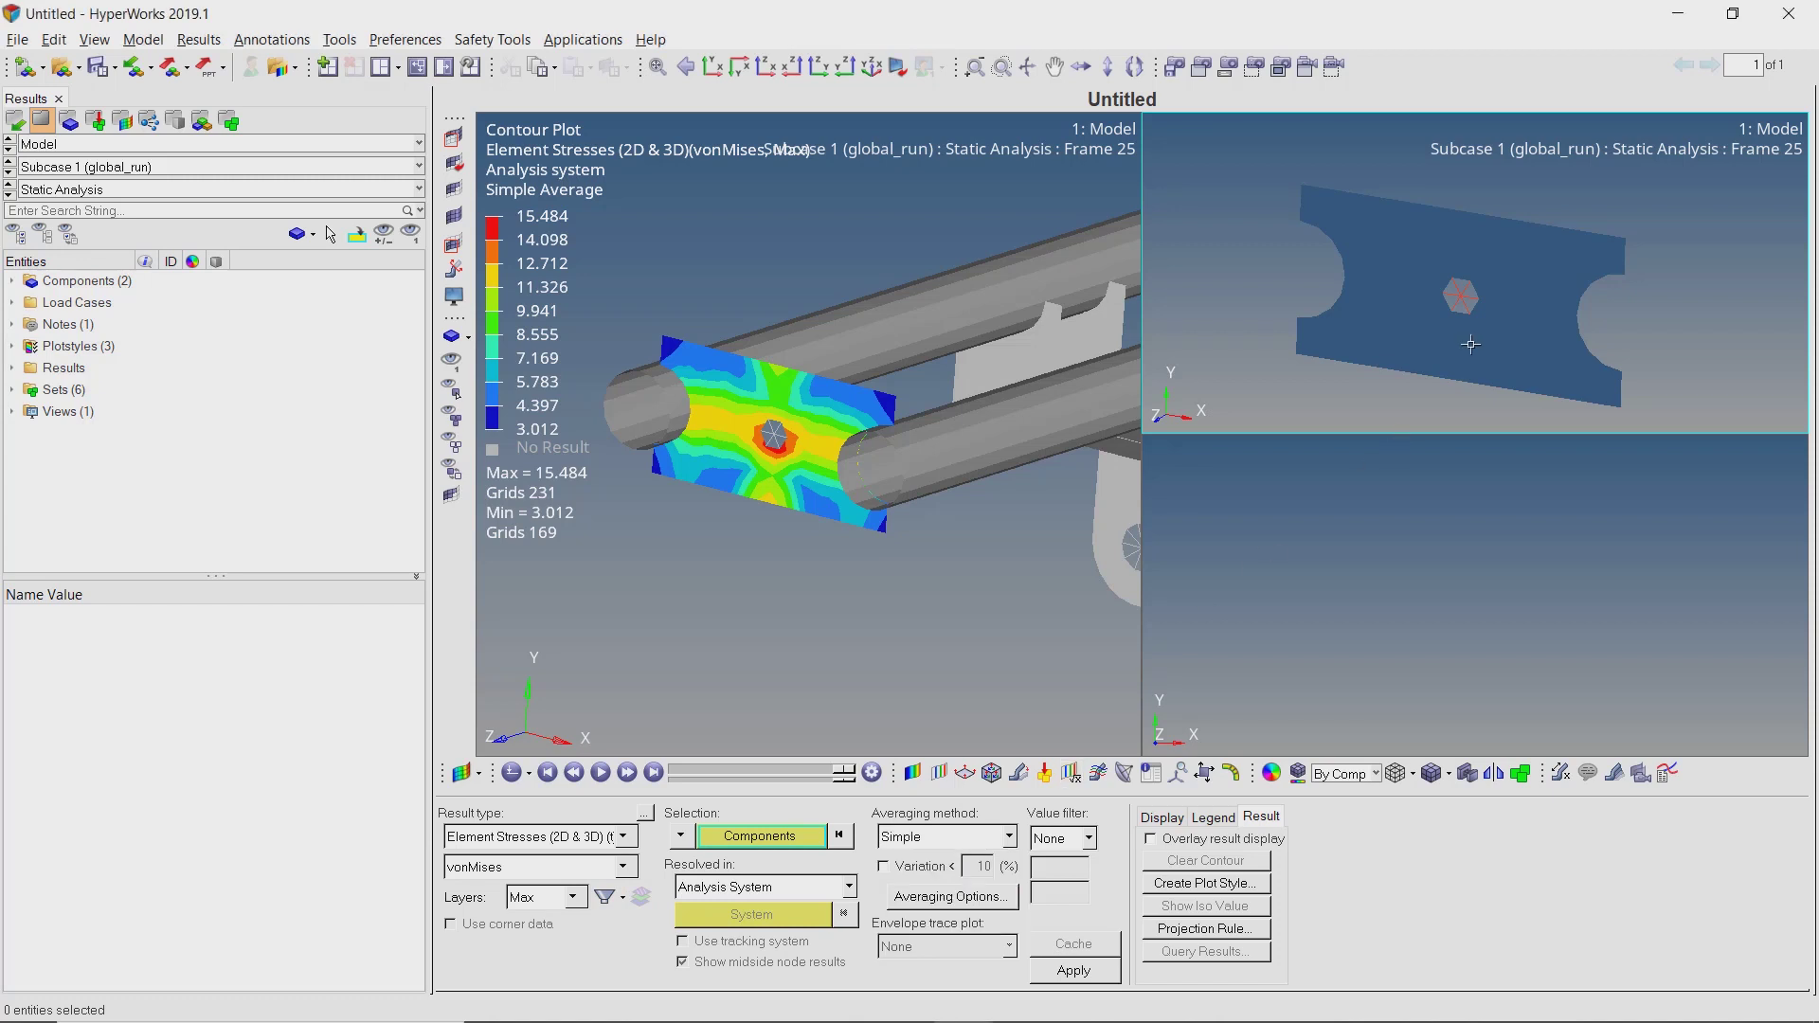
pyautogui.click(1077, 971)
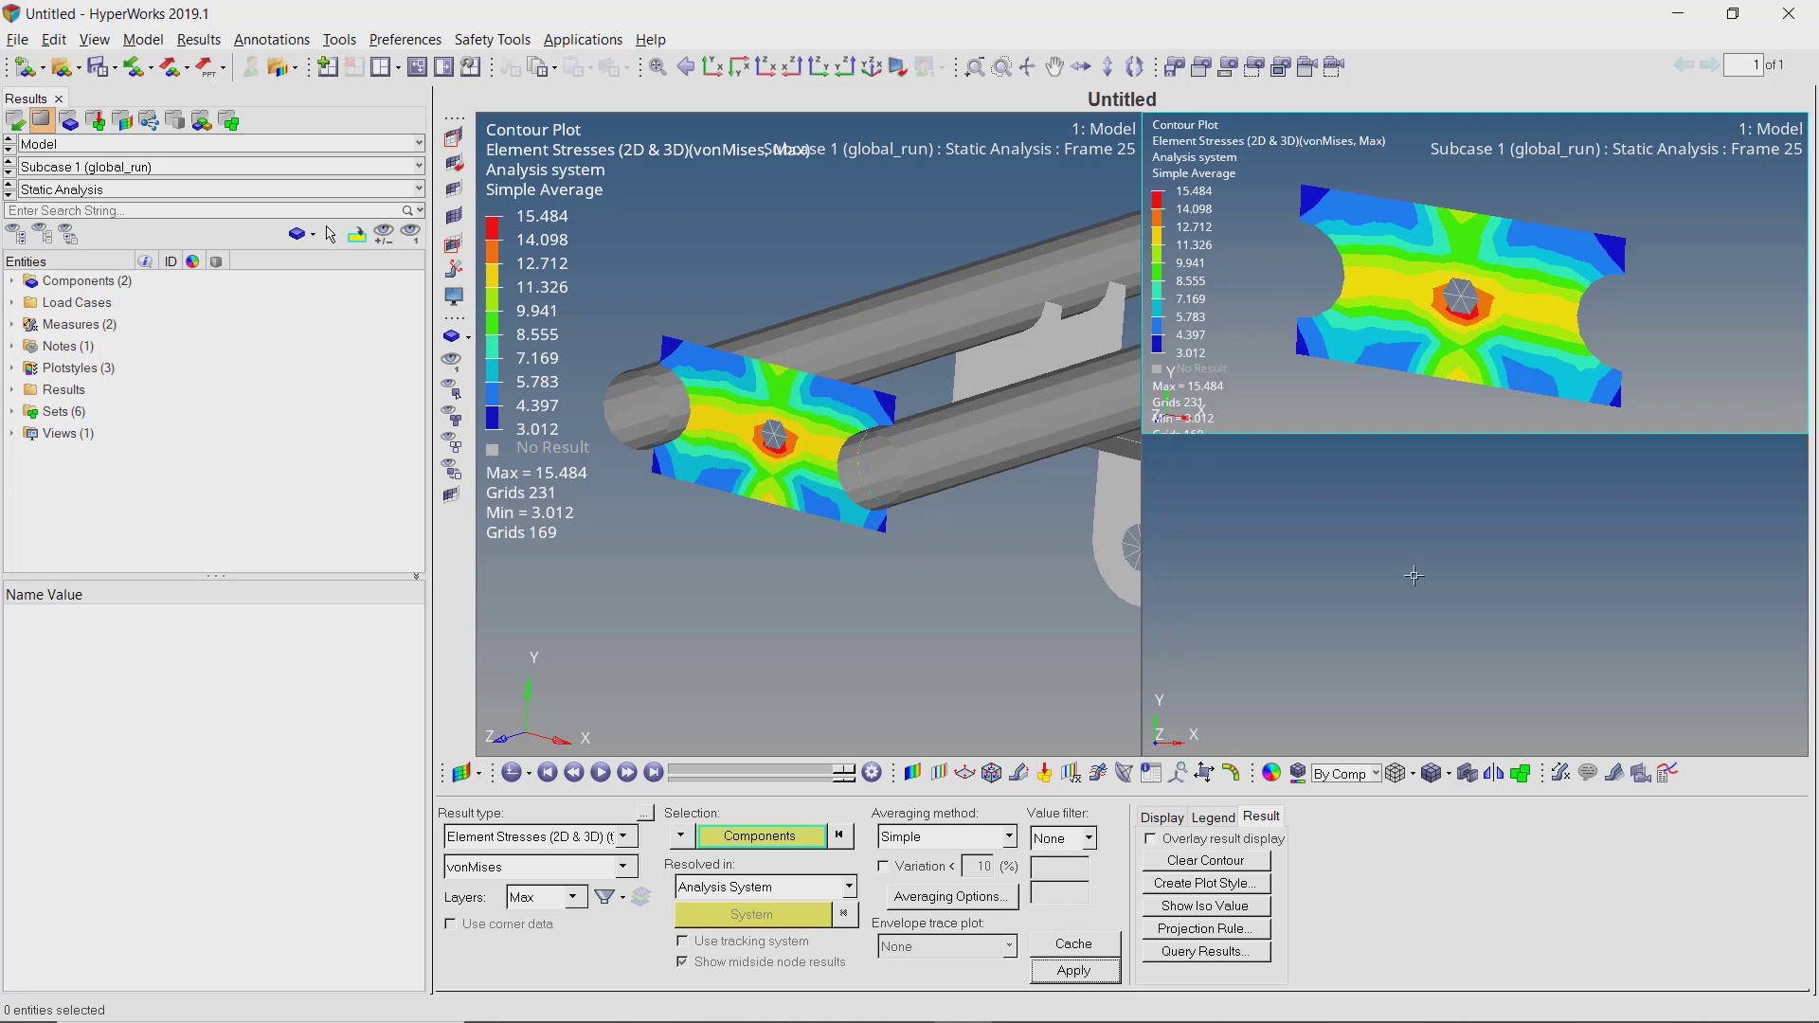
pyautogui.scroll(2, 1477, 321)
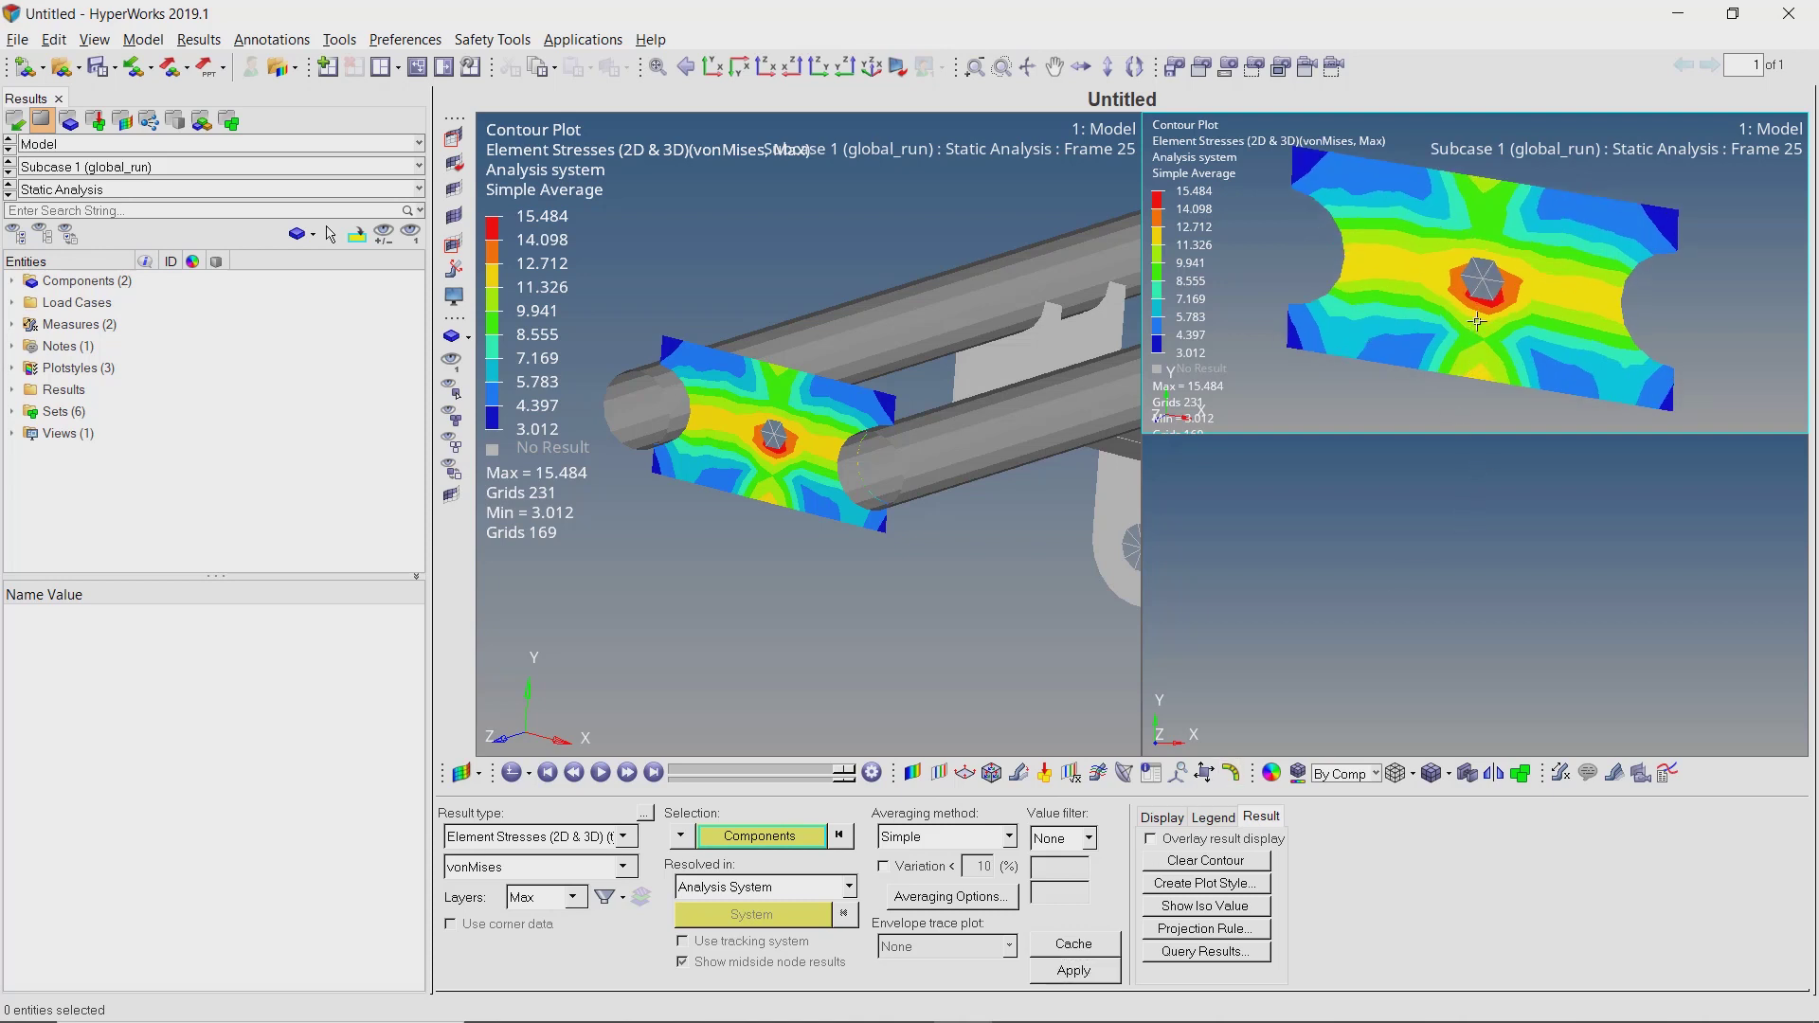
pyautogui.scroll(1, 1477, 321)
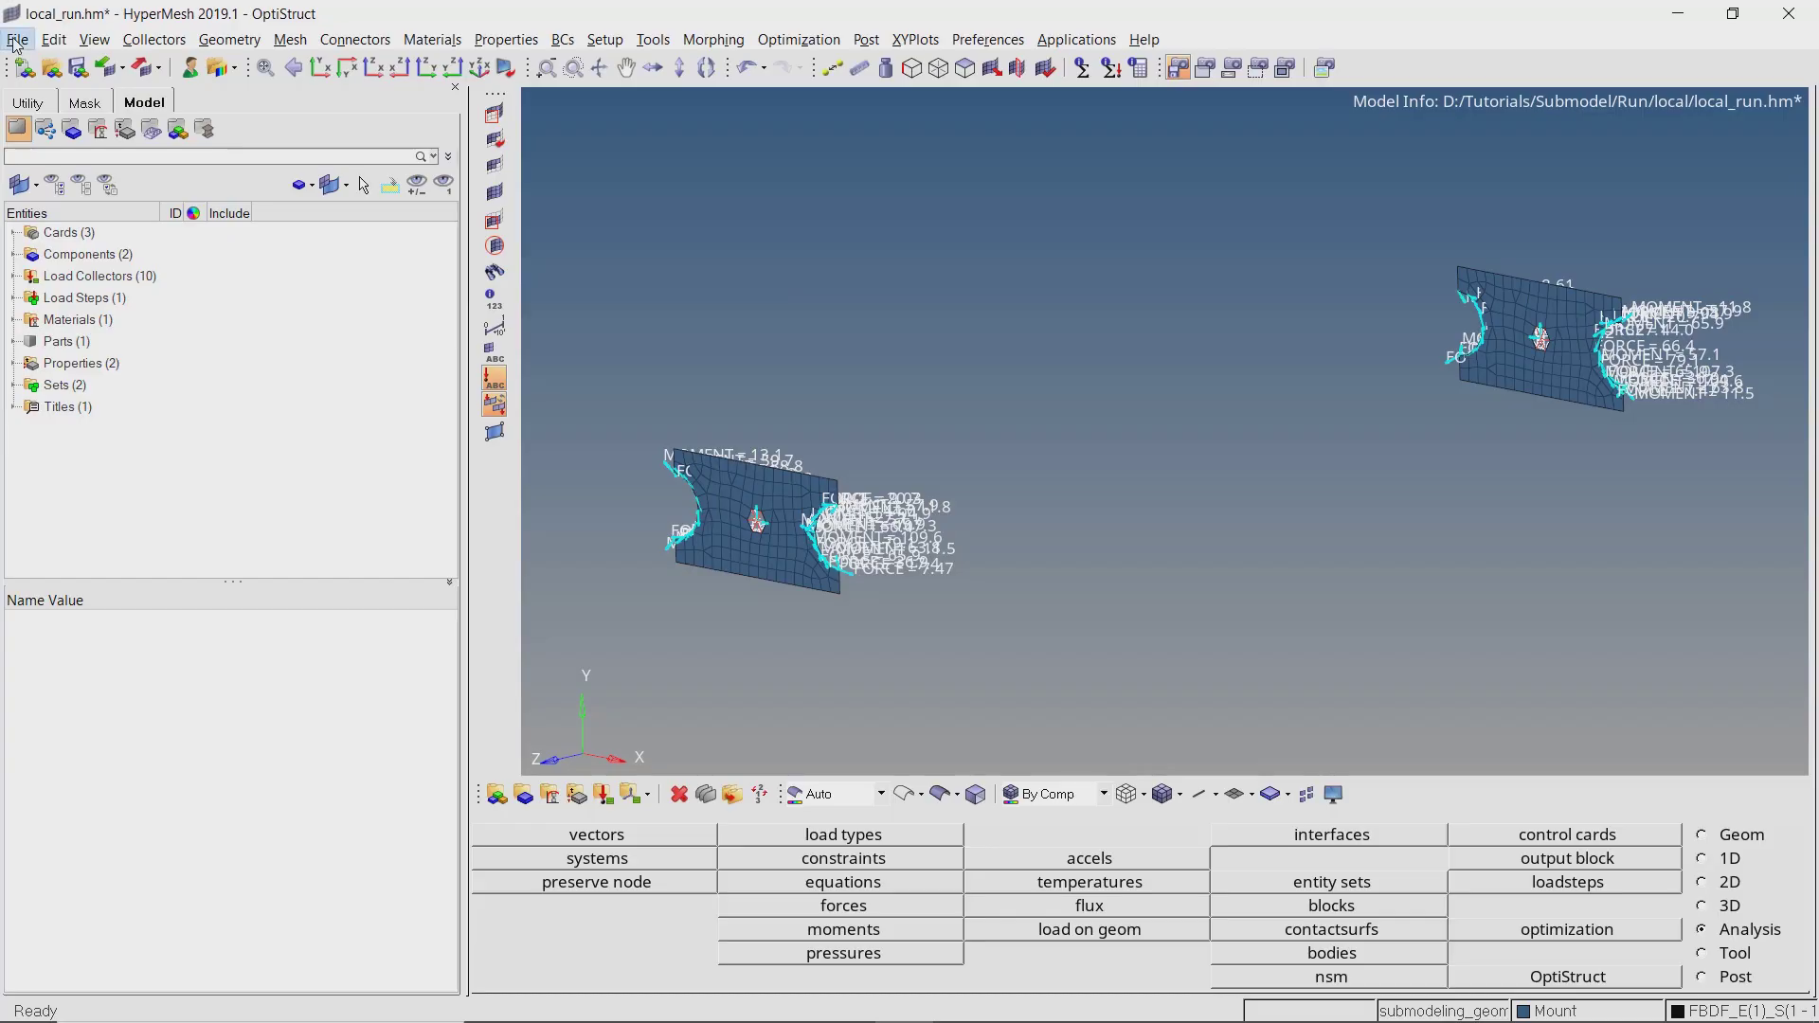
# Switch to HyperMesh and save the local model as local_refined in a new local_refined folder inside the Run folder.
pyautogui.click(17, 40)
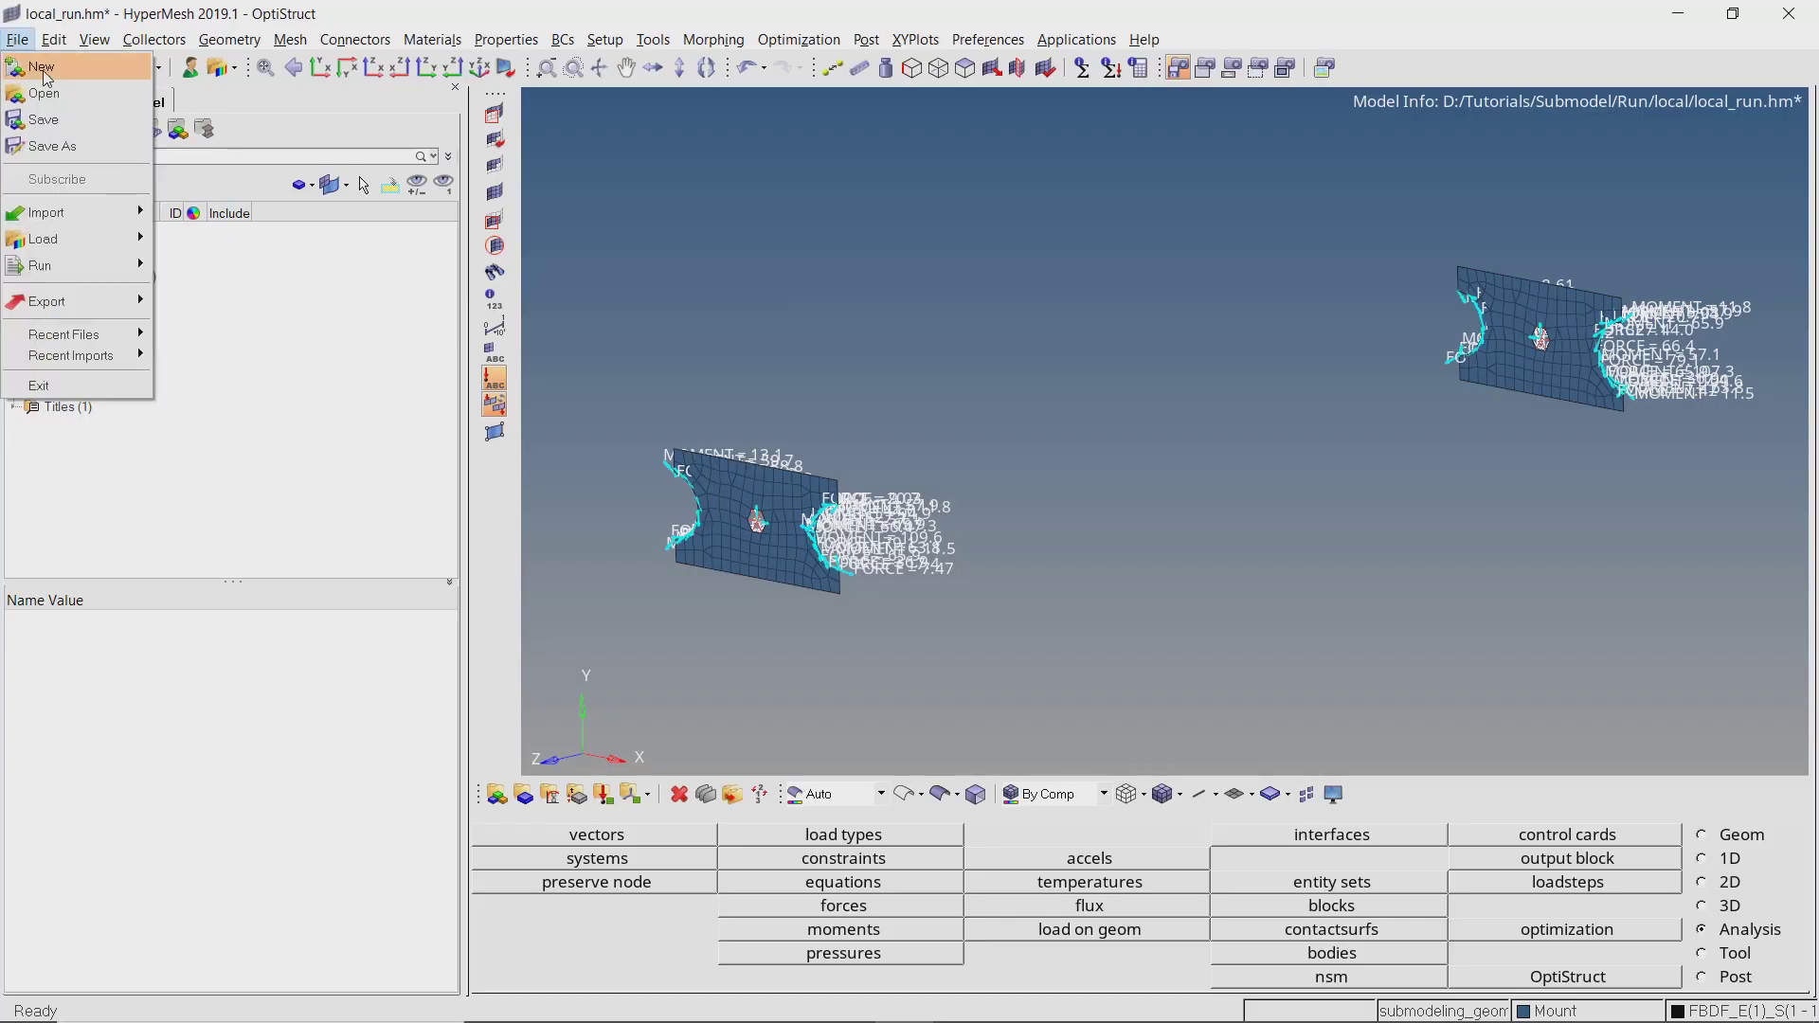
pyautogui.click(94, 146)
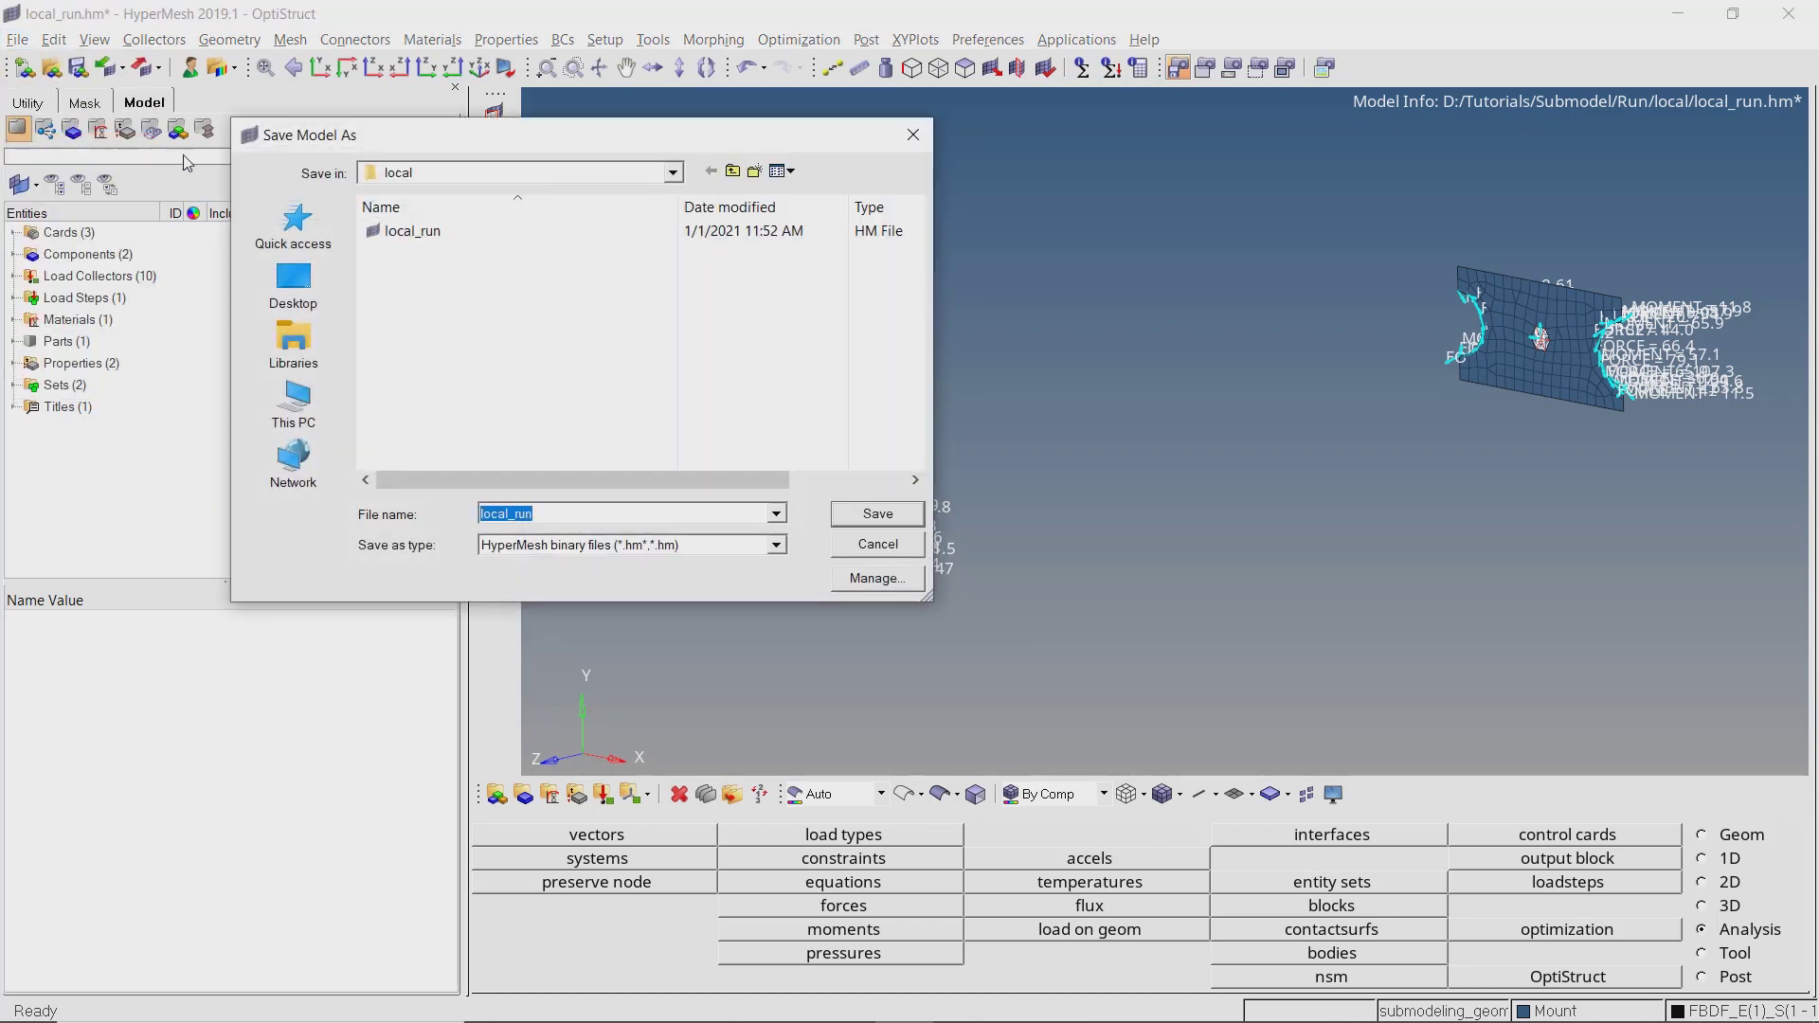
pyautogui.click(732, 171)
pyautogui.click(754, 170)
pyautogui.write('loc')
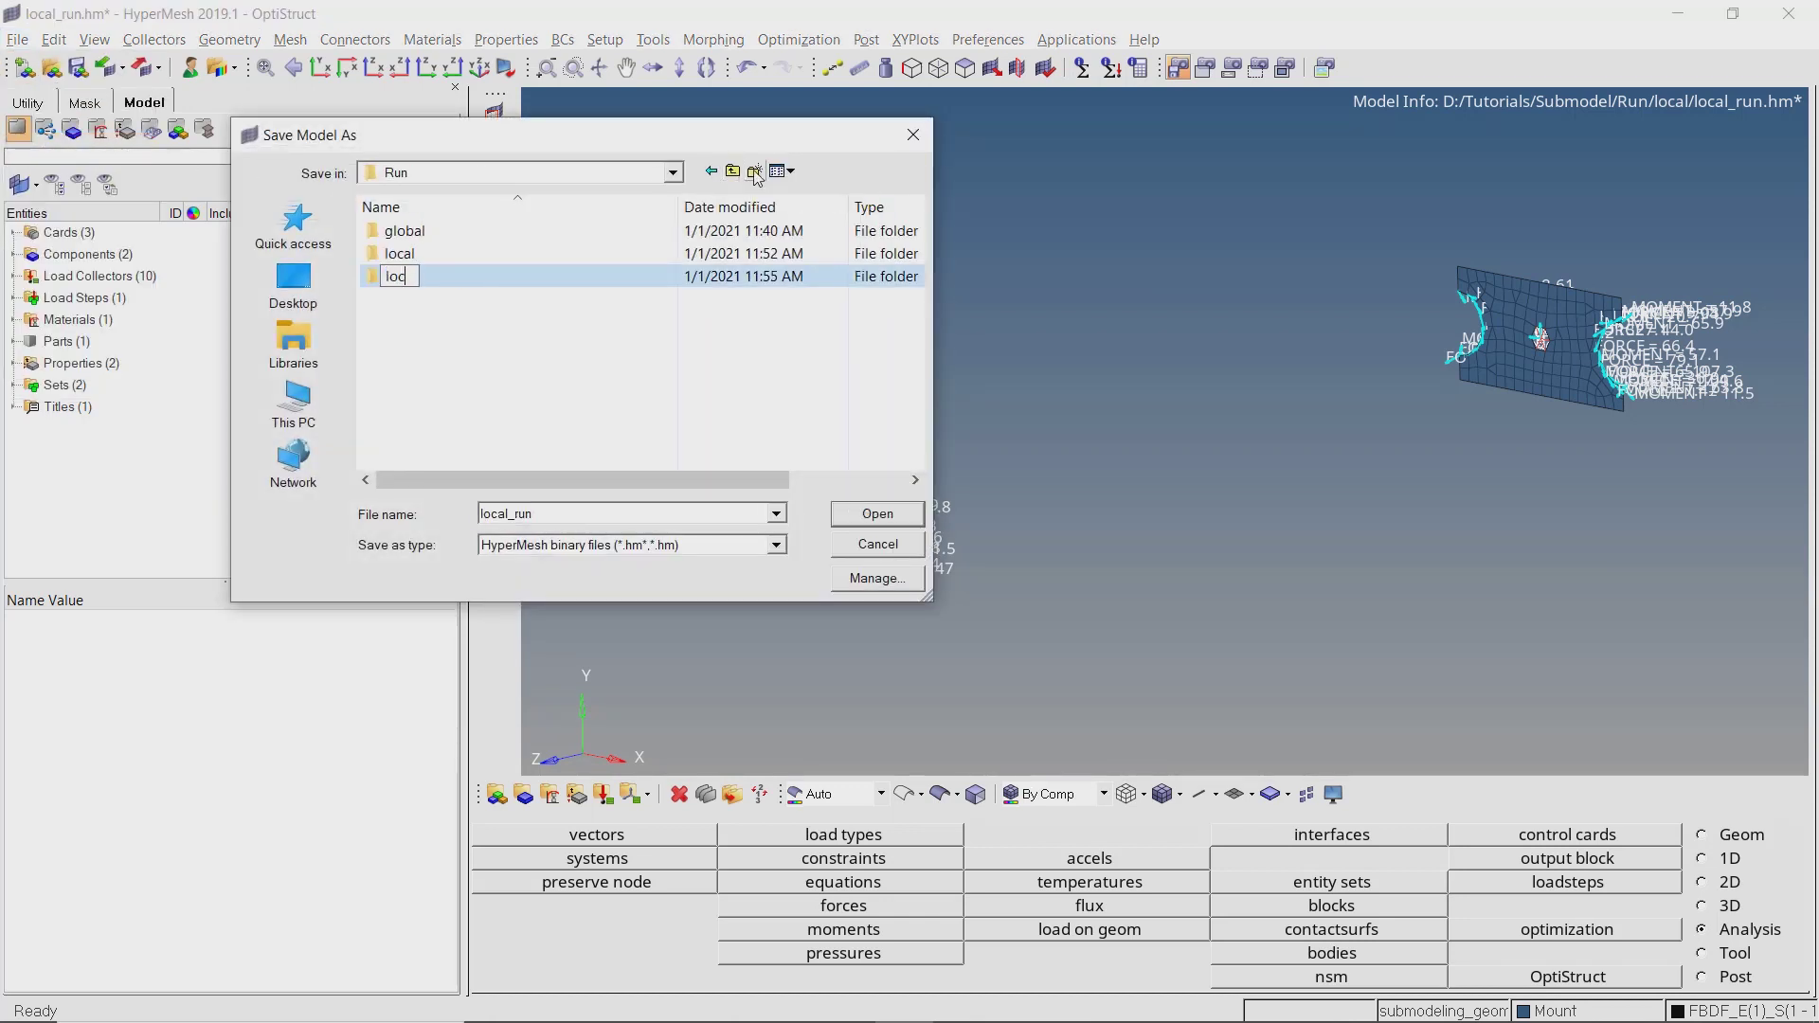
pyautogui.write('al_refined')
pyautogui.doubleClick(551, 275)
pyautogui.click(557, 509)
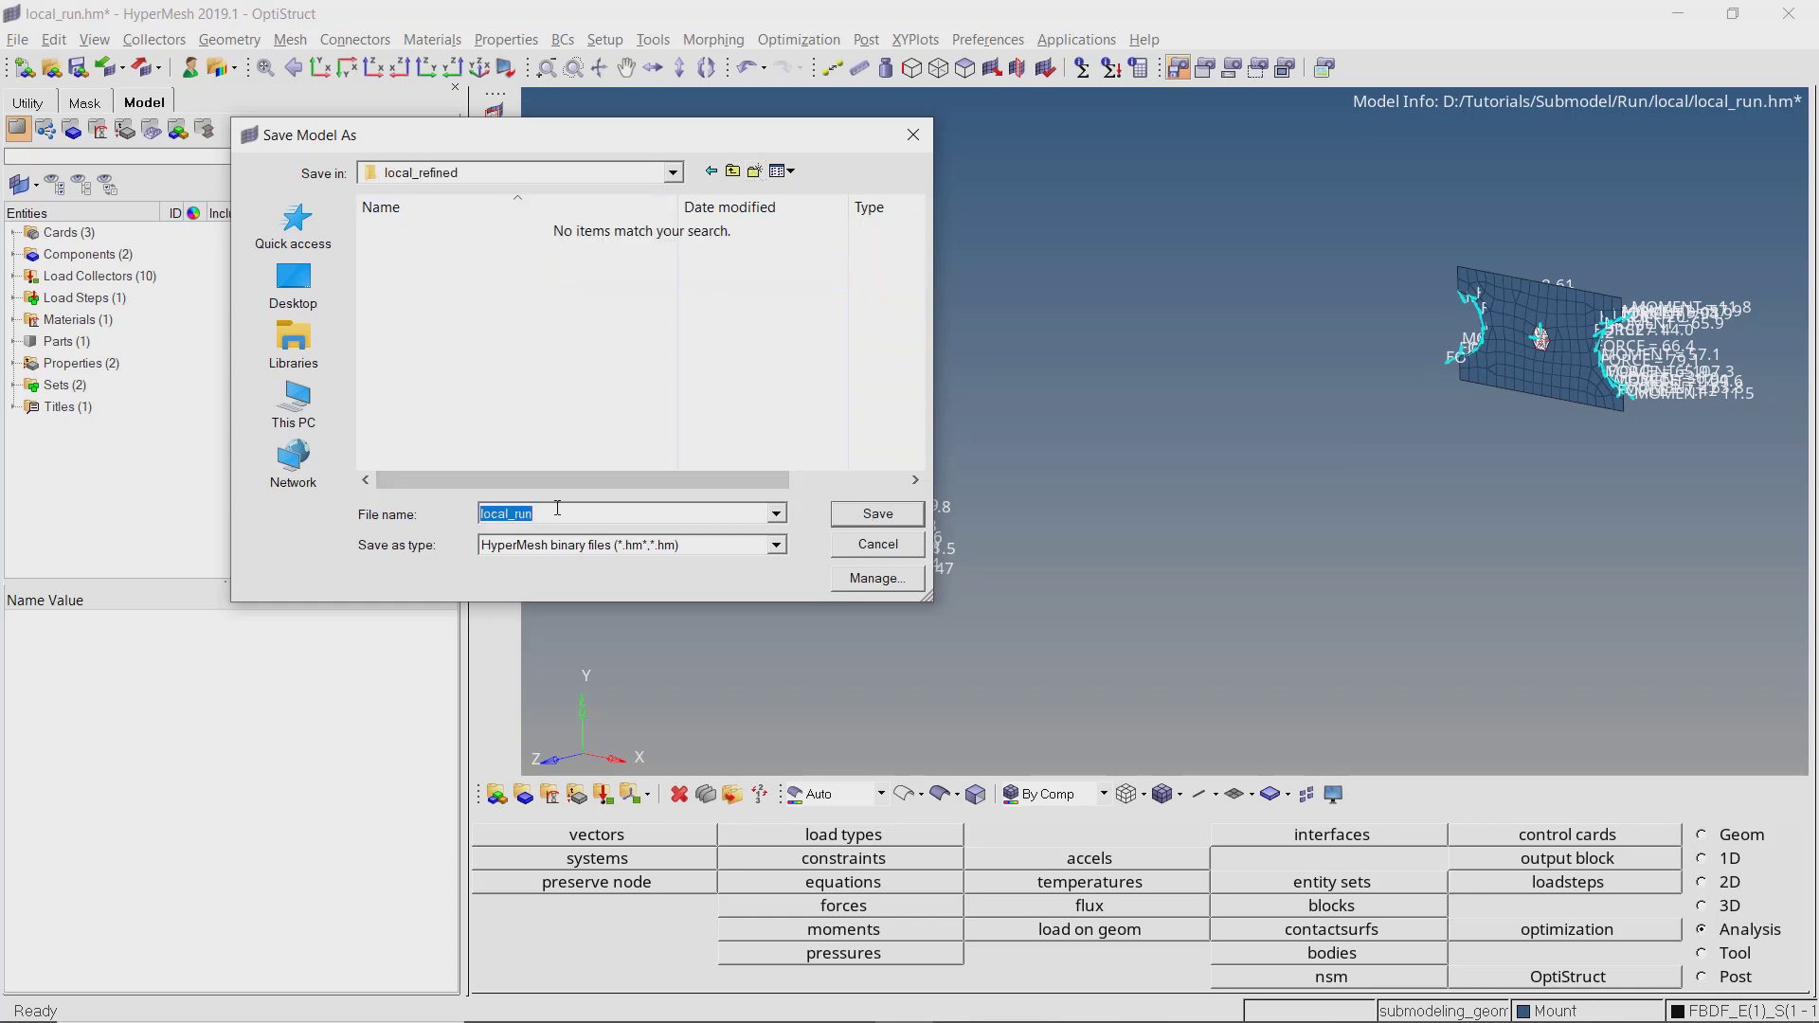
pyautogui.write('local_refined')
pyautogui.press('Return')
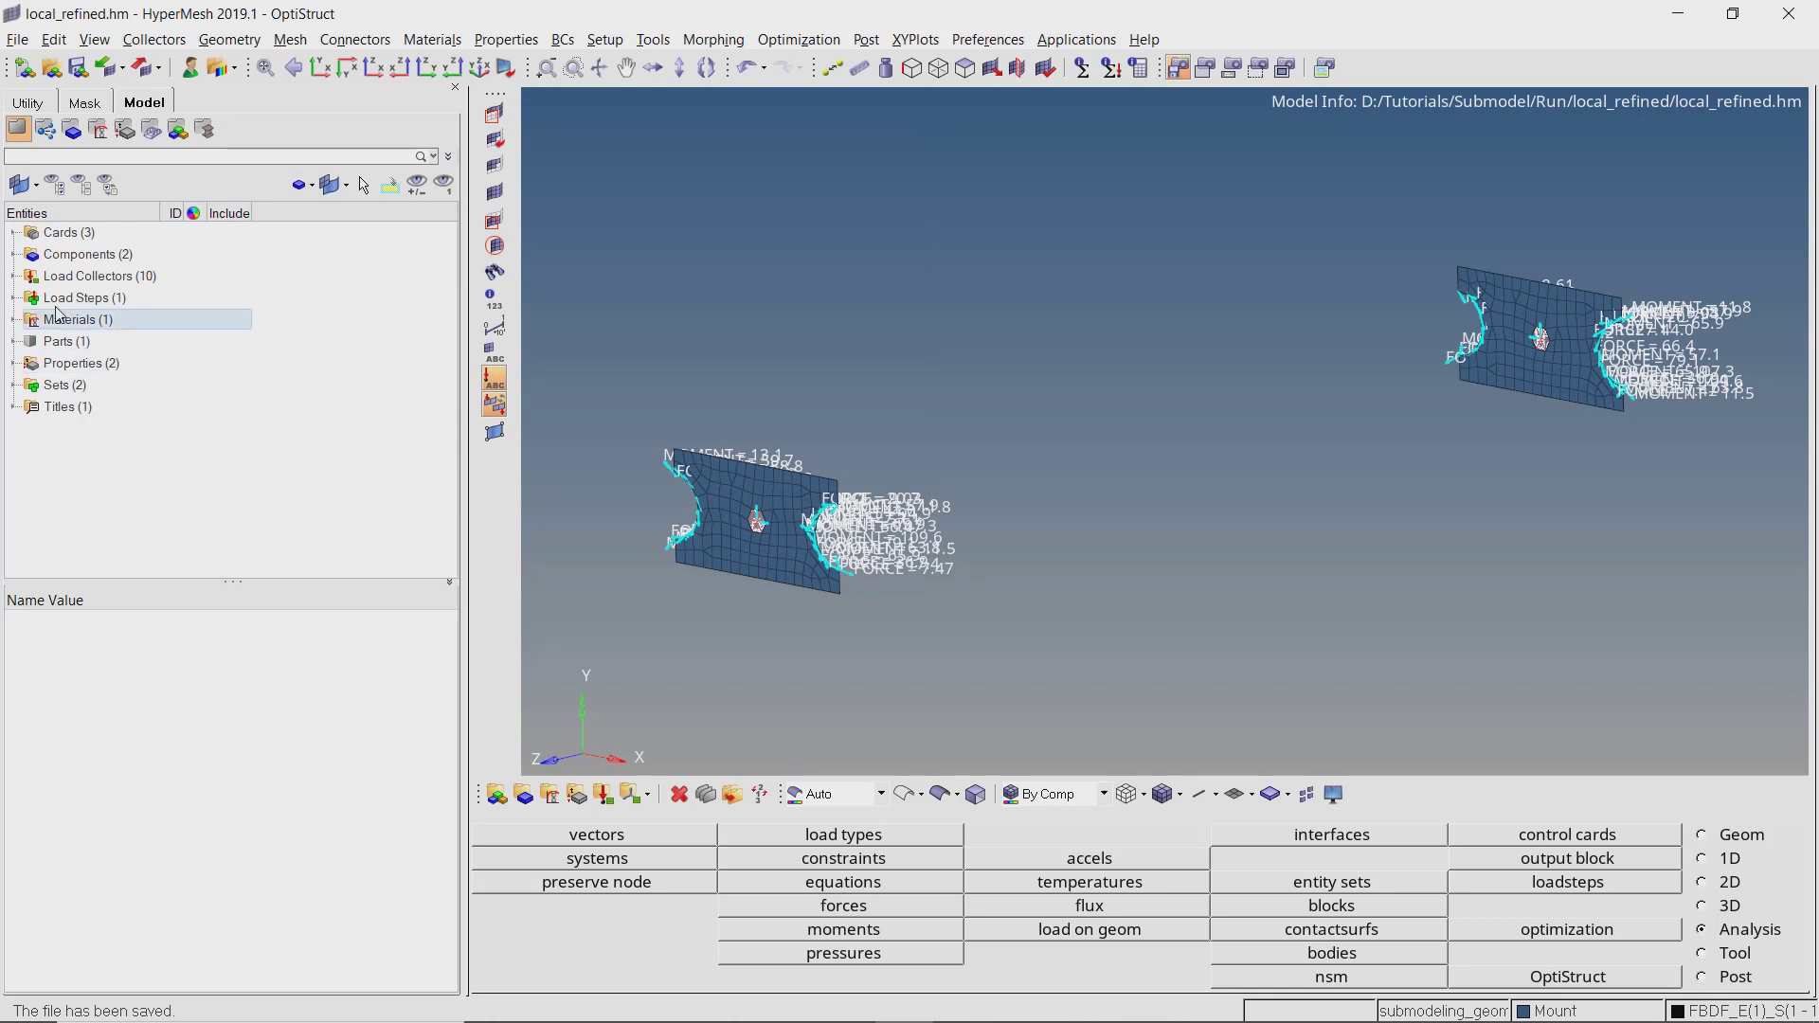
# Hide all load collectors, including spc and the extracted free-body forces and moments, so only the mount plates remain displayed.
pyautogui.click(15, 277)
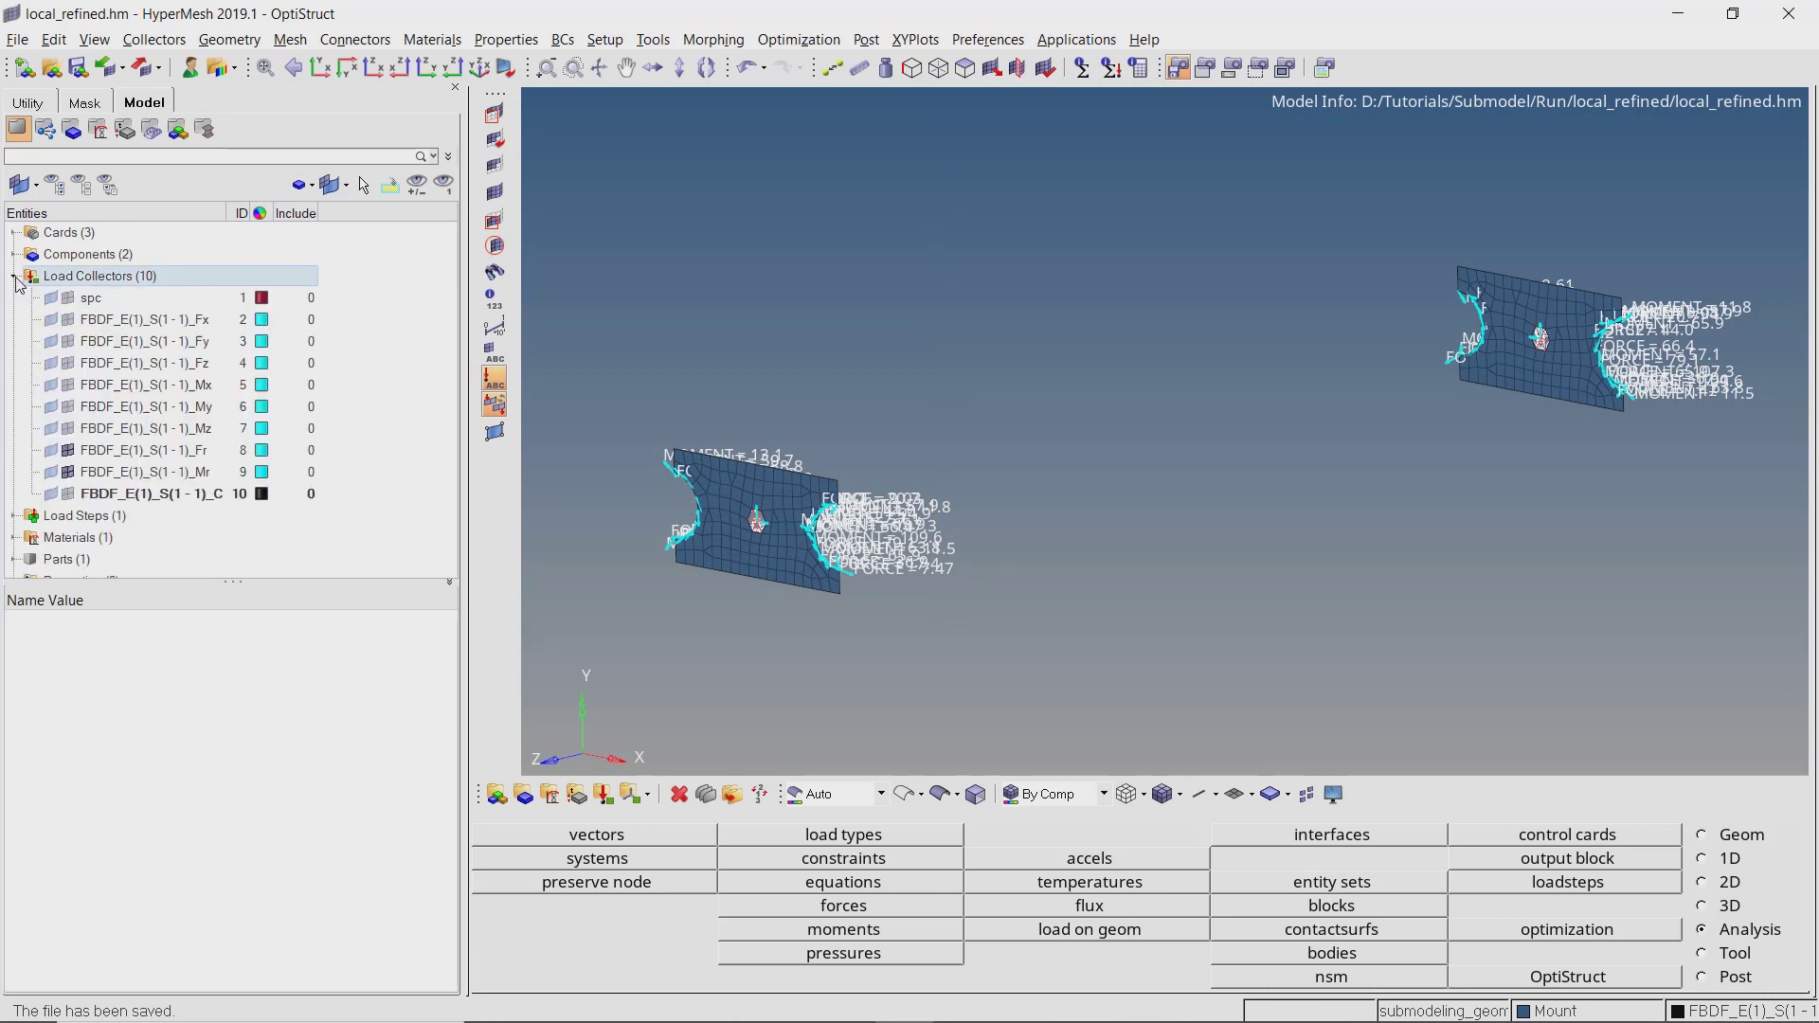
pyautogui.click(72, 278)
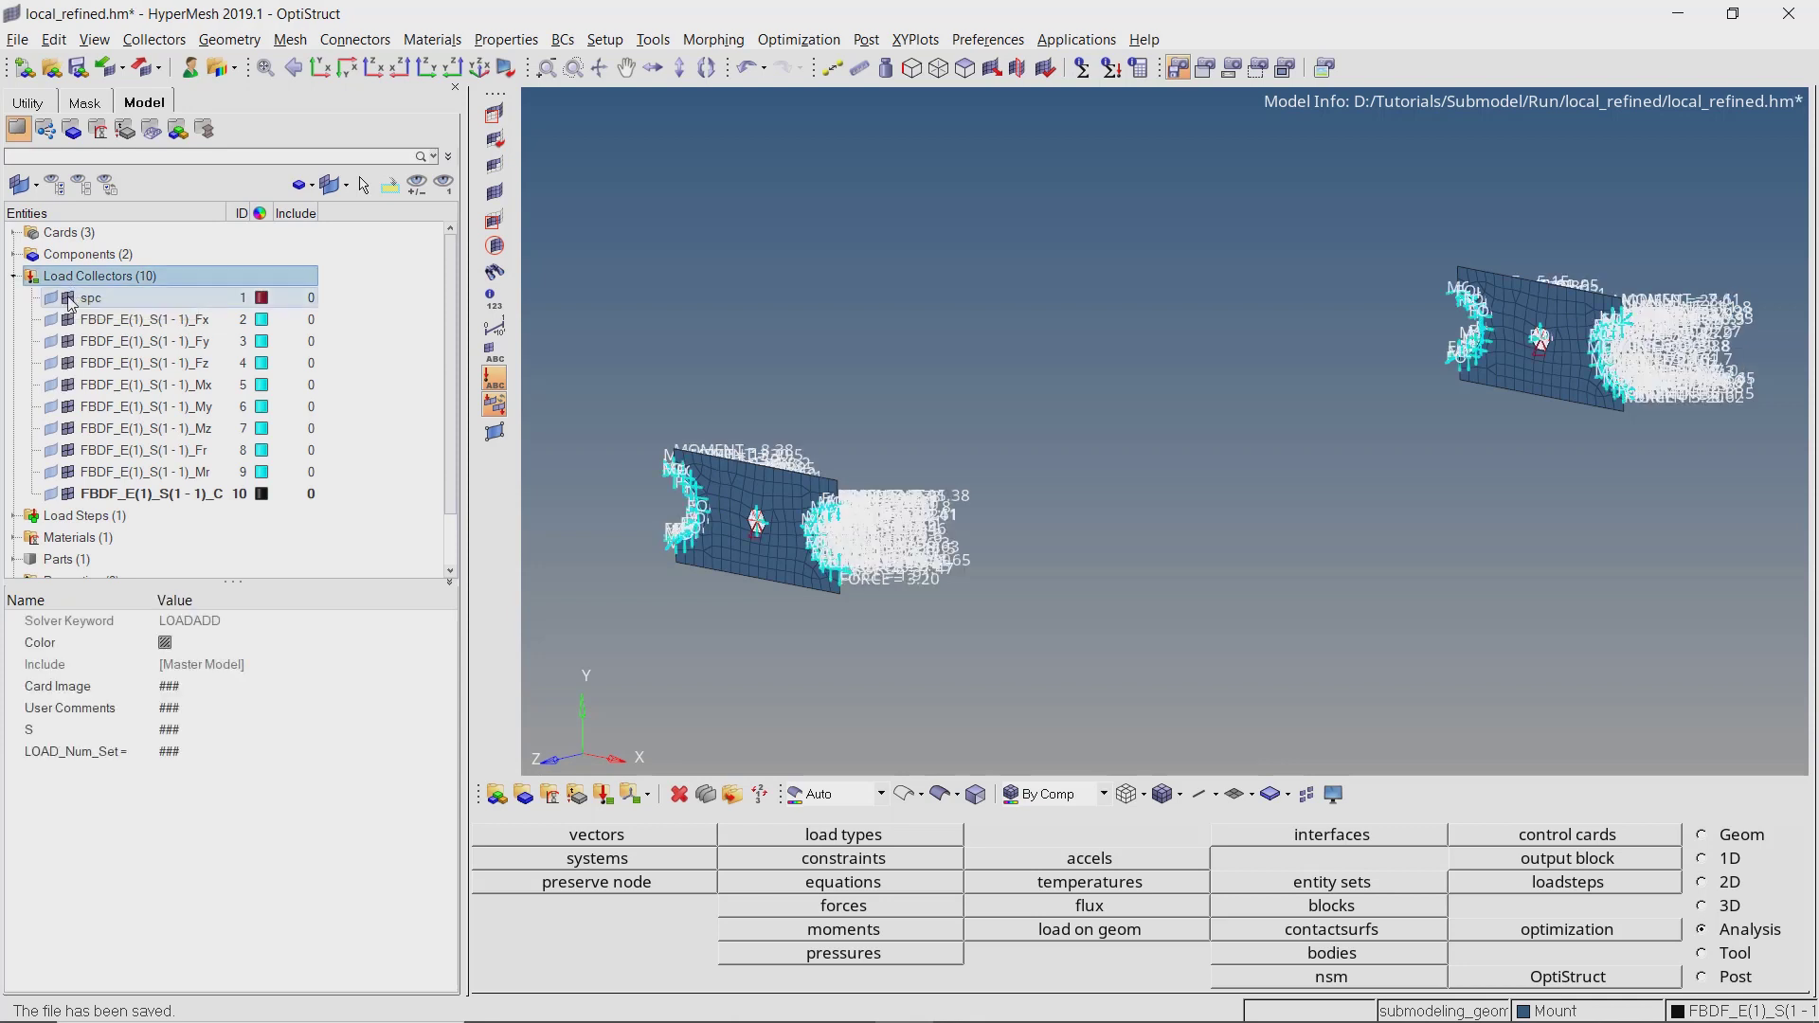
pyautogui.click(70, 299)
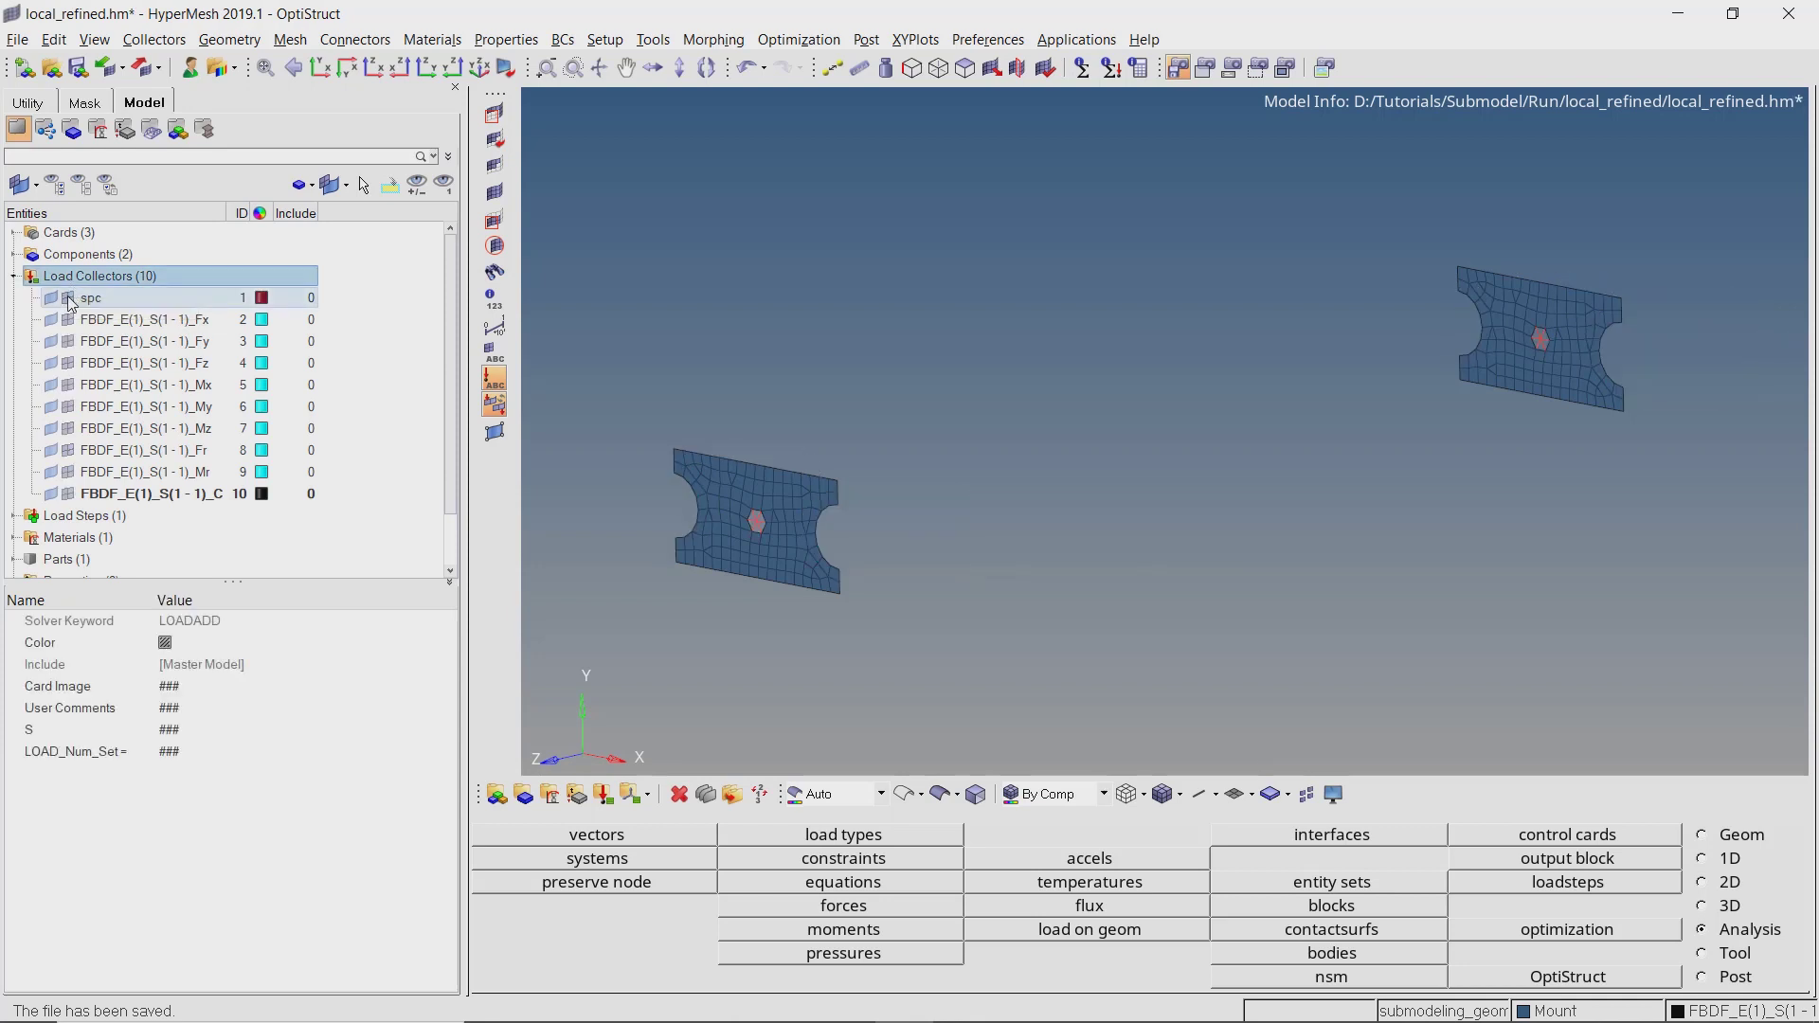
pyautogui.click(15, 277)
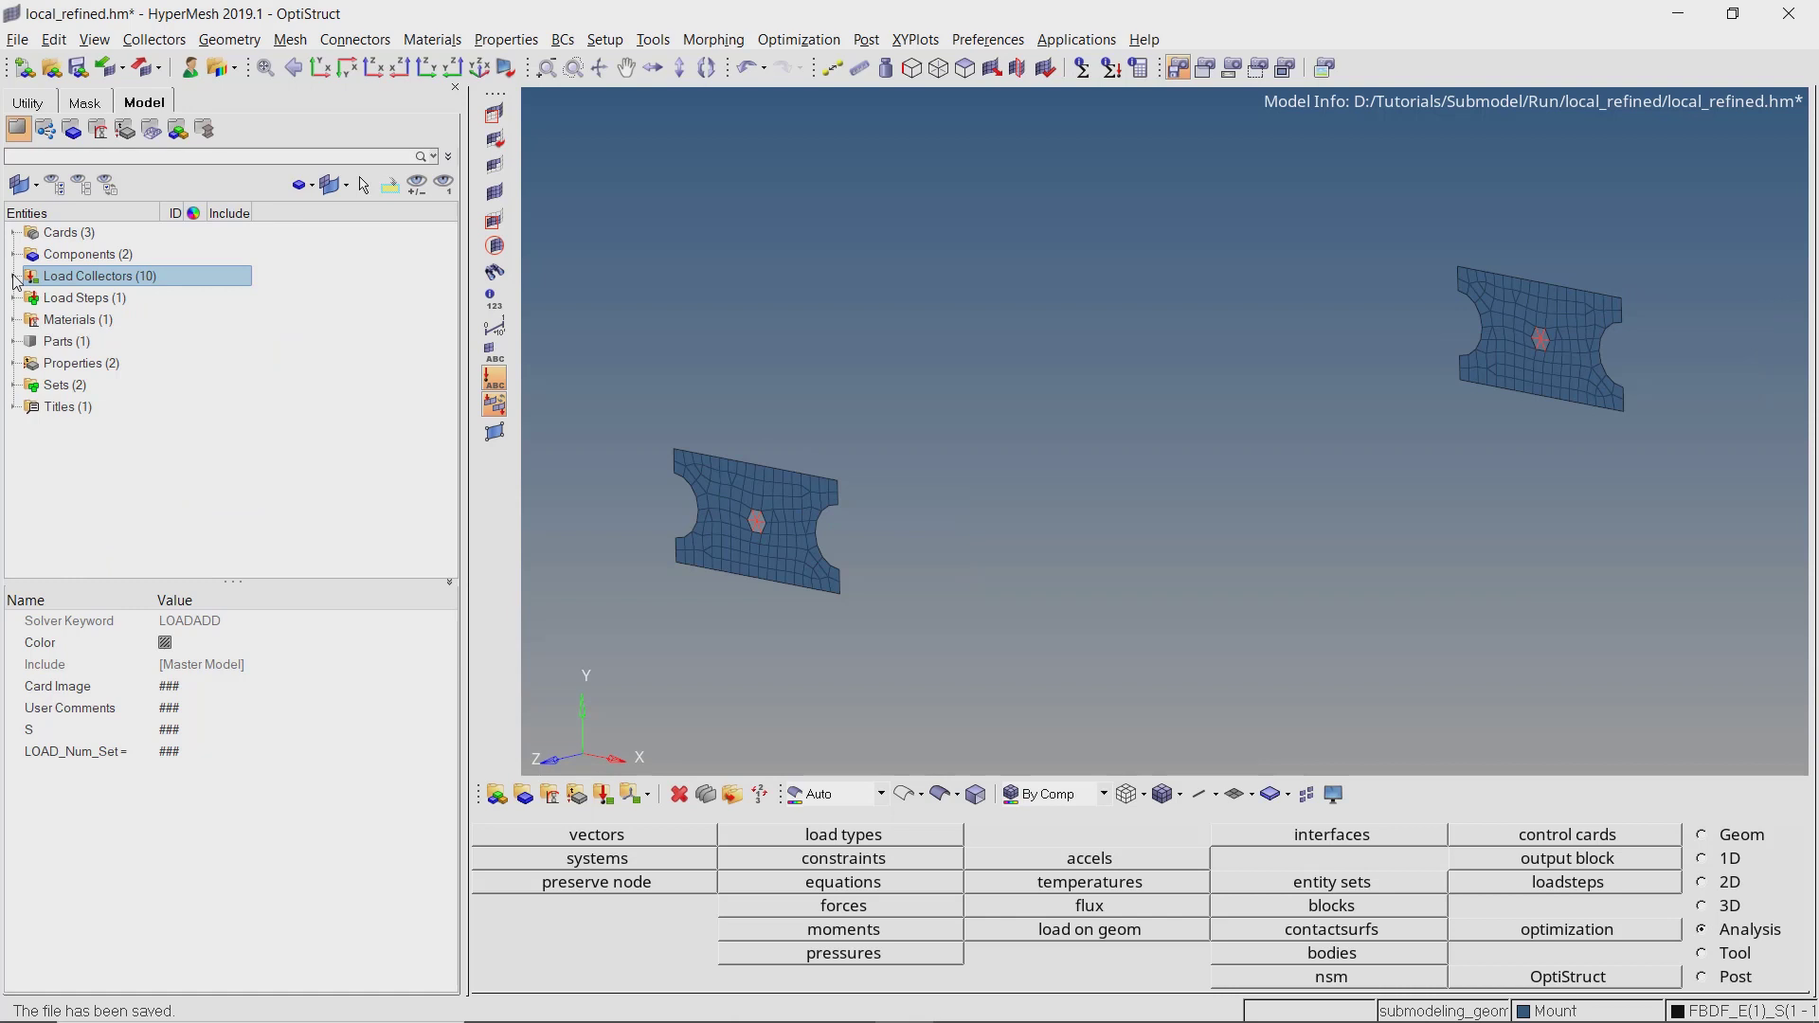
# Create a new component named mount_refined.
pyautogui.rightClick(370, 254)
pyautogui.moveTo(439, 257)
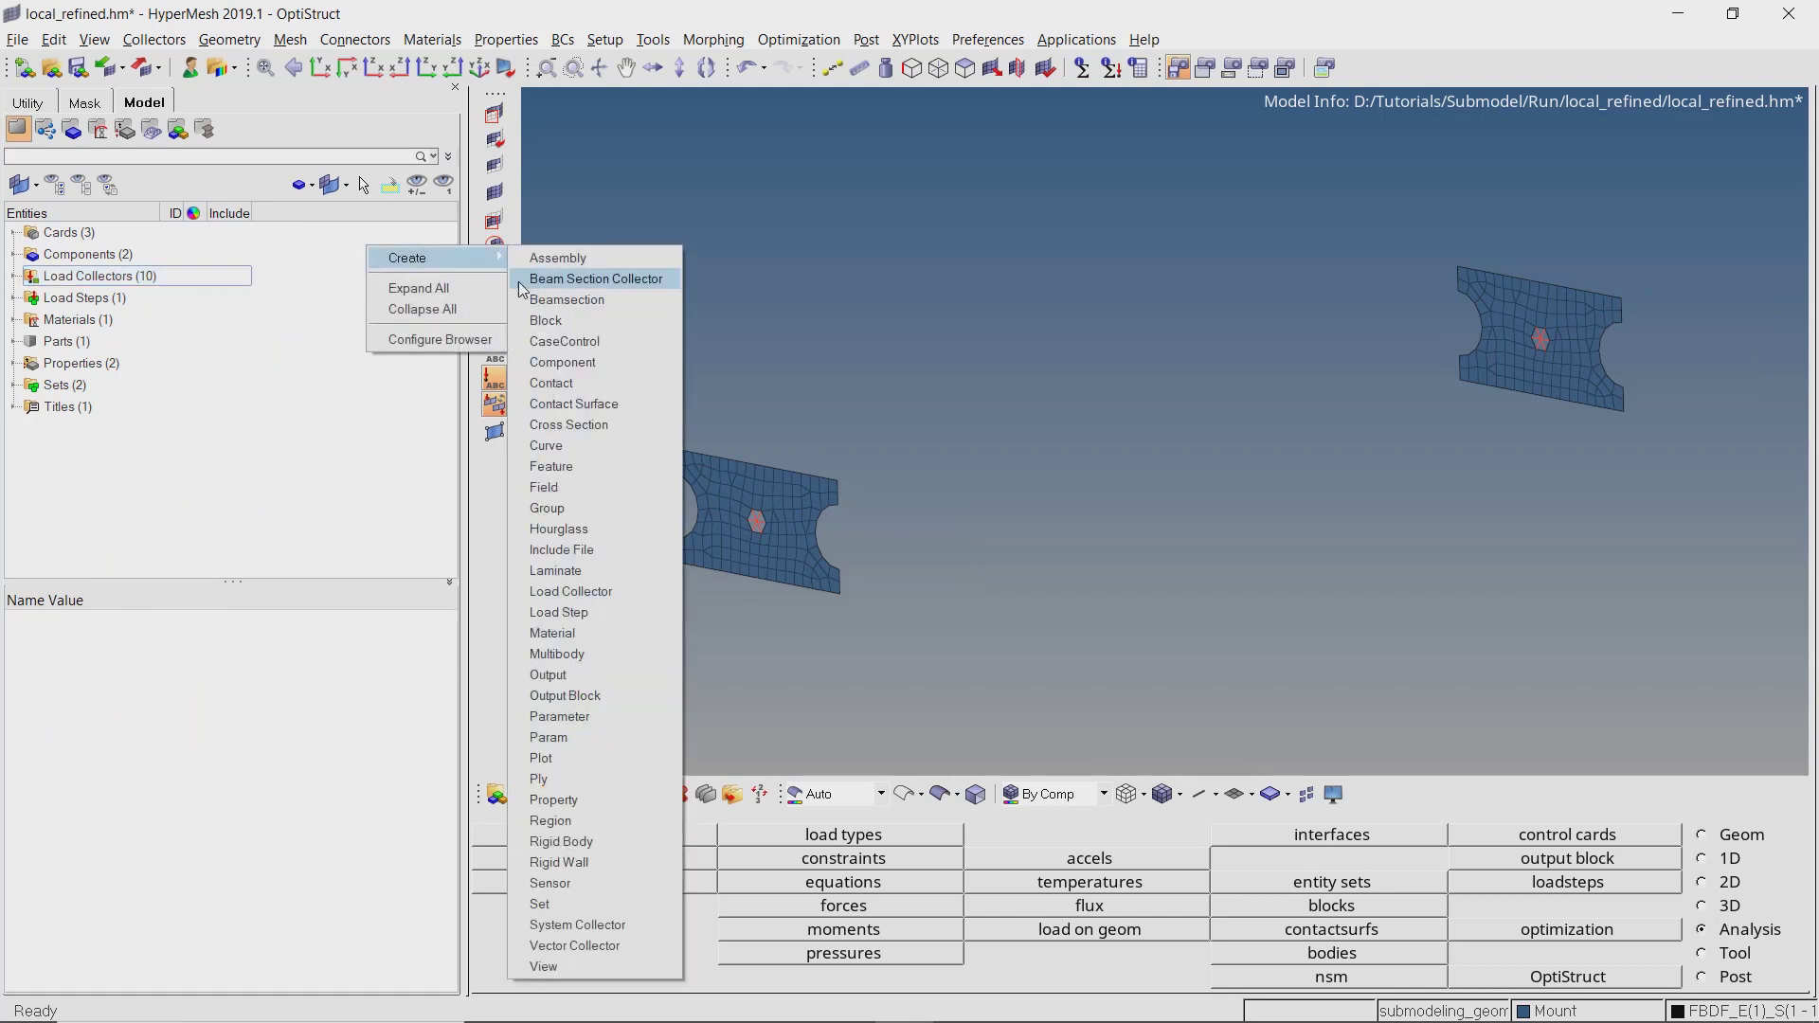
pyautogui.click(603, 363)
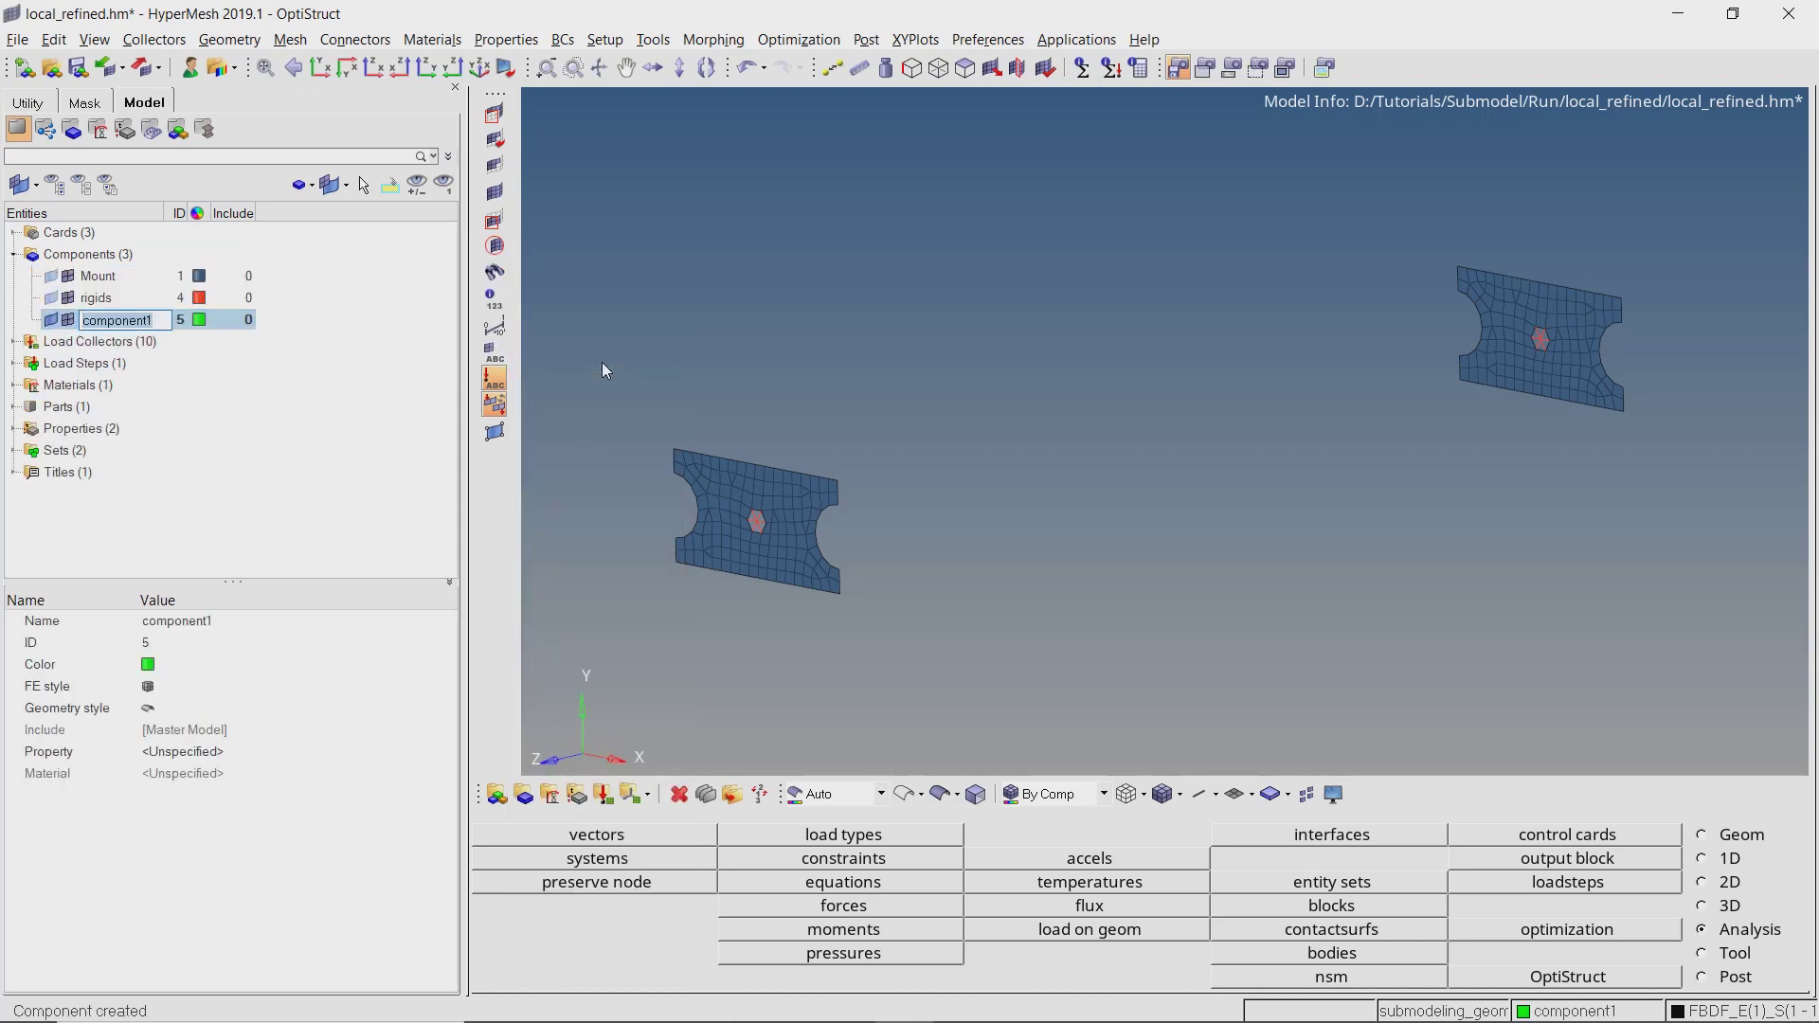
pyautogui.write('mount_refined')
pyautogui.press('Return')
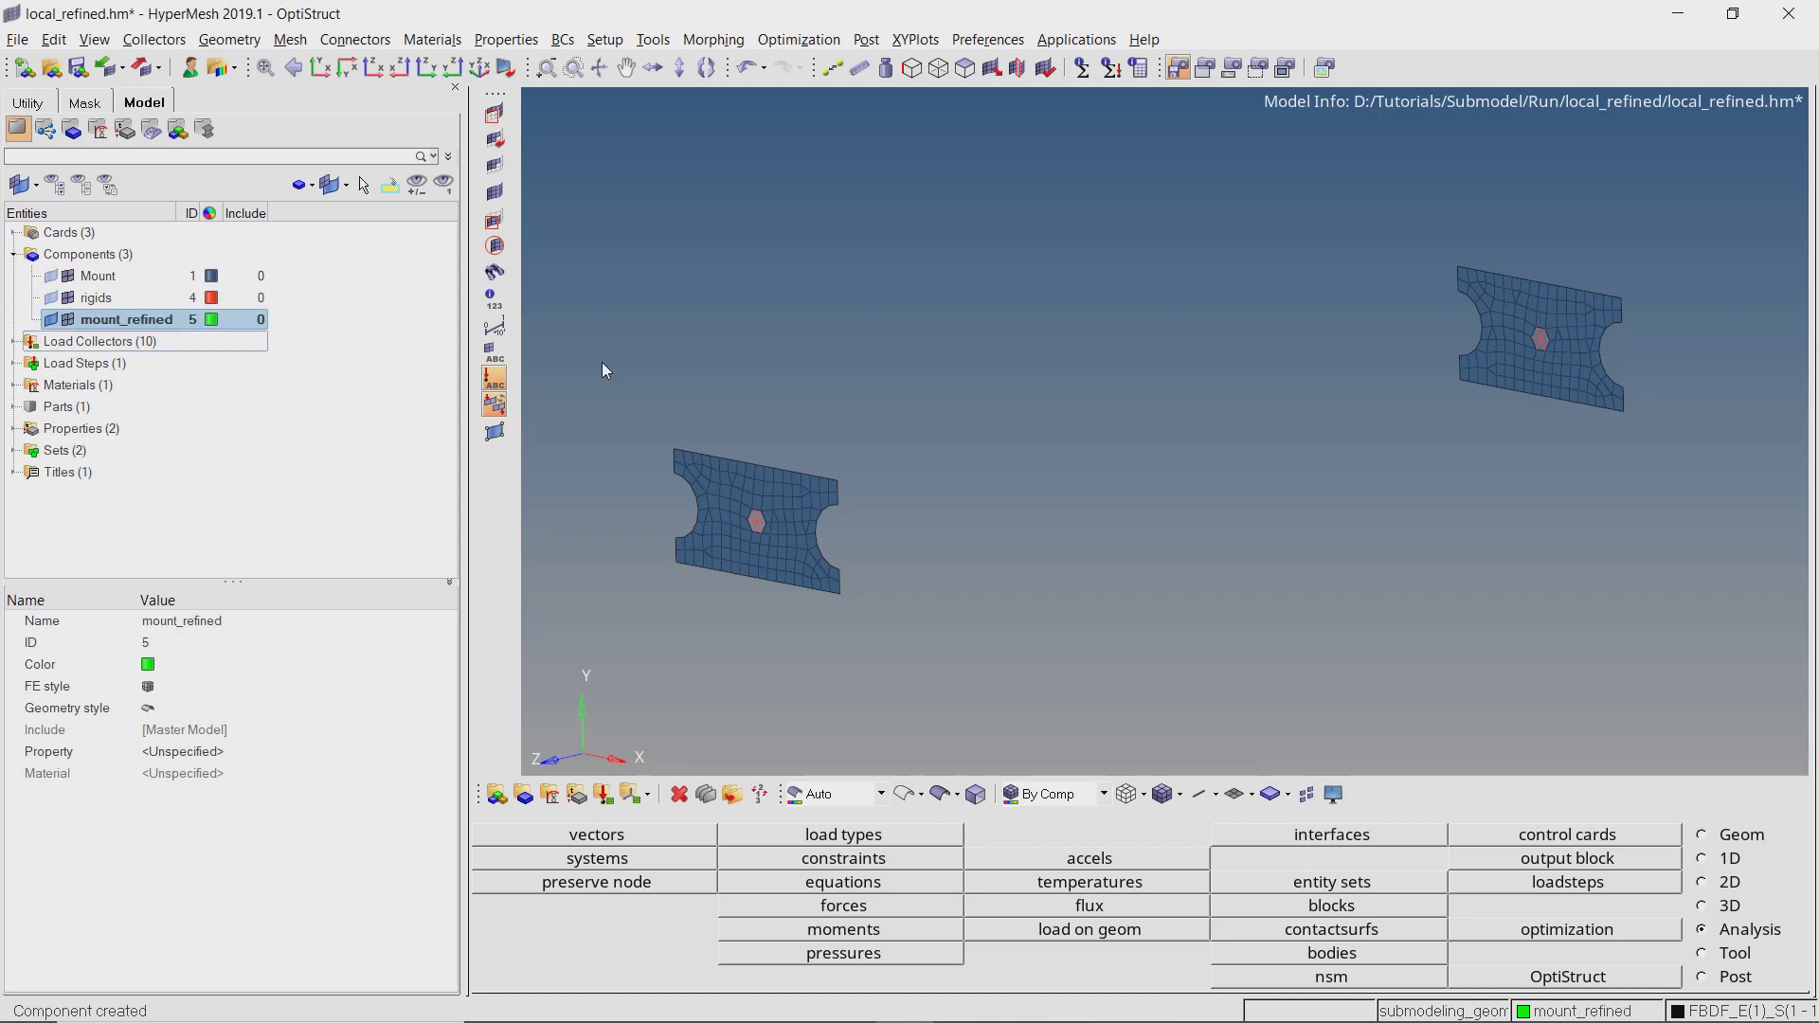
# Start an automesh on elements with size and bias, and select the elements of both mount plates.
pyautogui.keyDown('ctrl'); pyautogui.moveTo(601, 362); pyautogui.dragTo(695, 327, button='right'); pyautogui.keyUp('ctrl')
pyautogui.scroll(2, 904, 457)
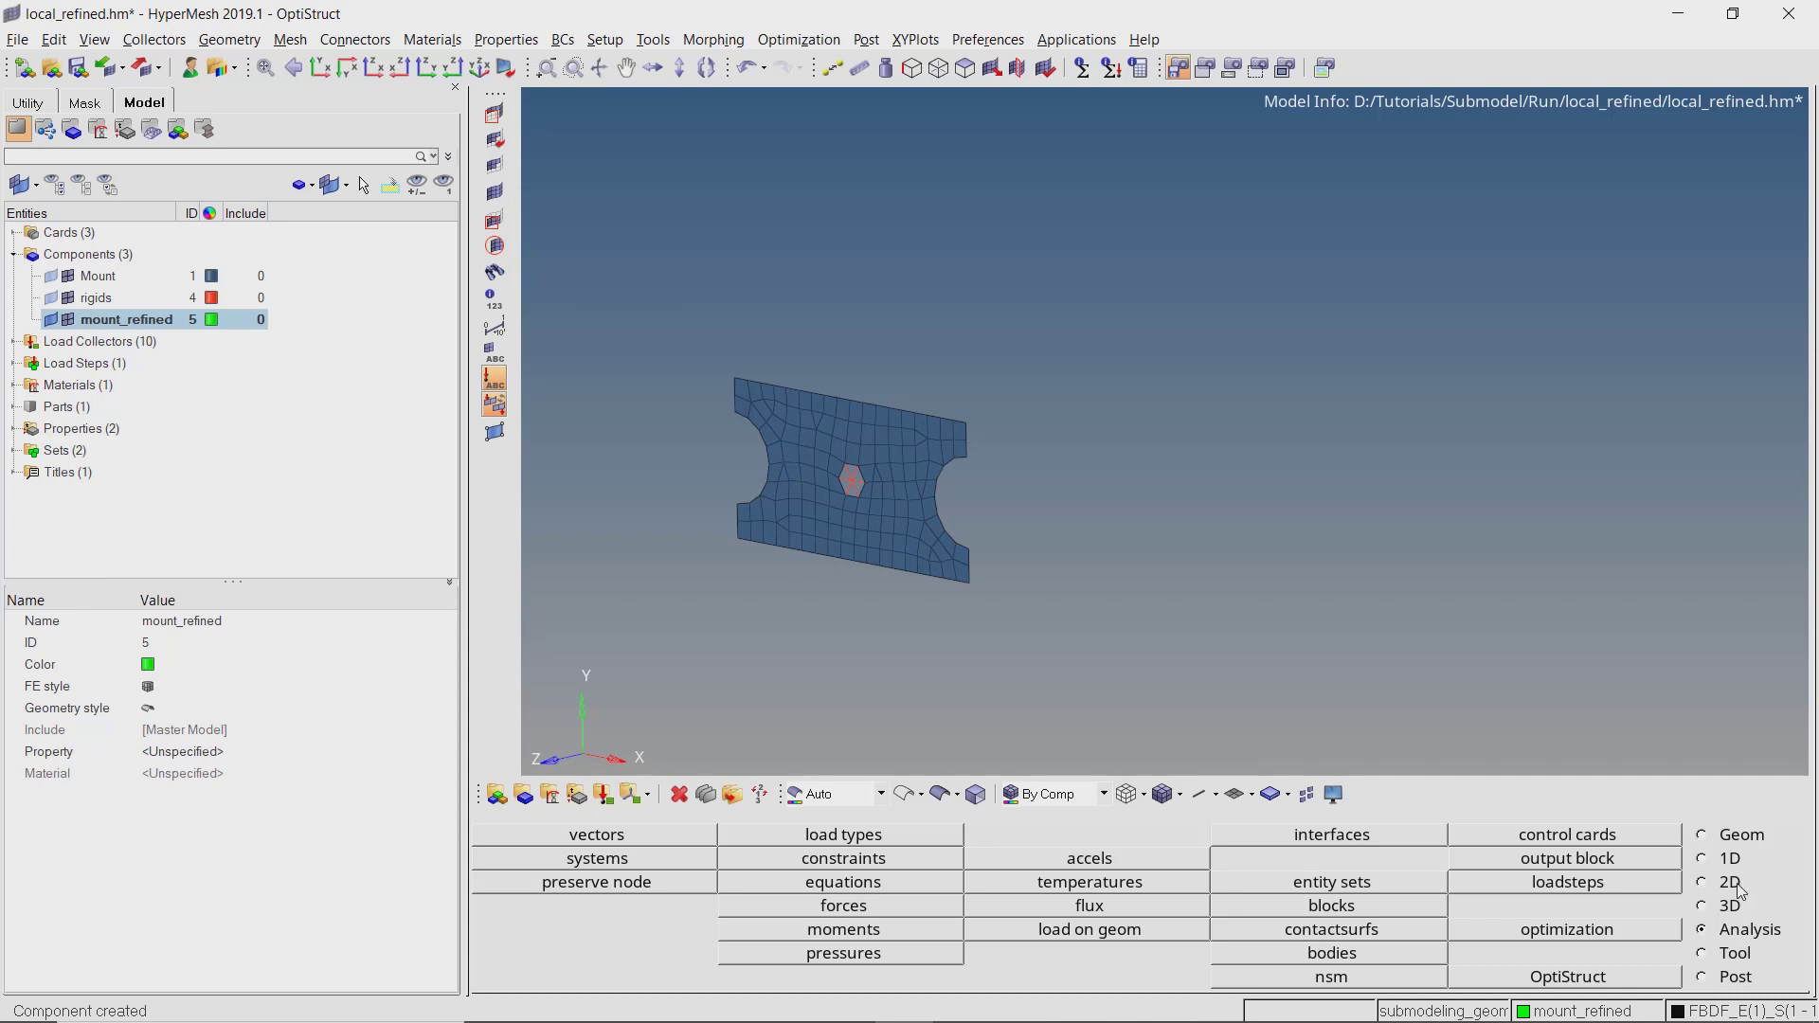
pyautogui.click(1702, 882)
pyautogui.click(1413, 840)
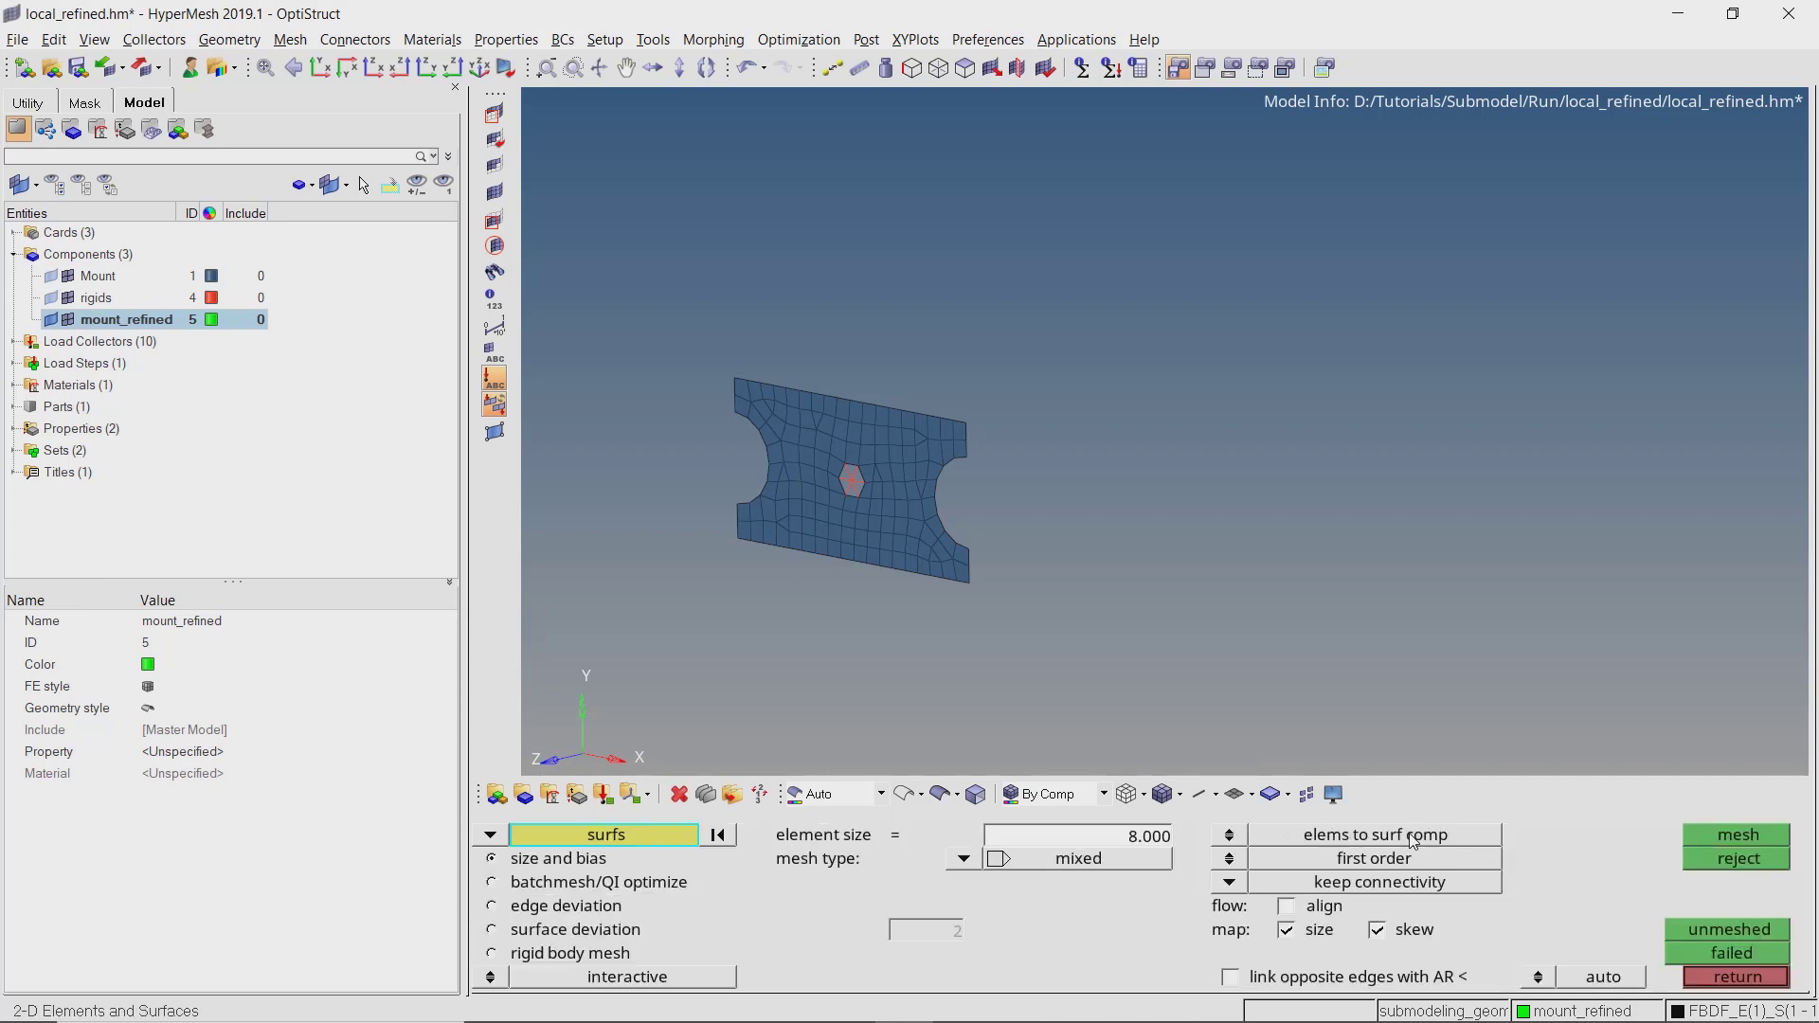
pyautogui.click(492, 838)
pyautogui.click(559, 858)
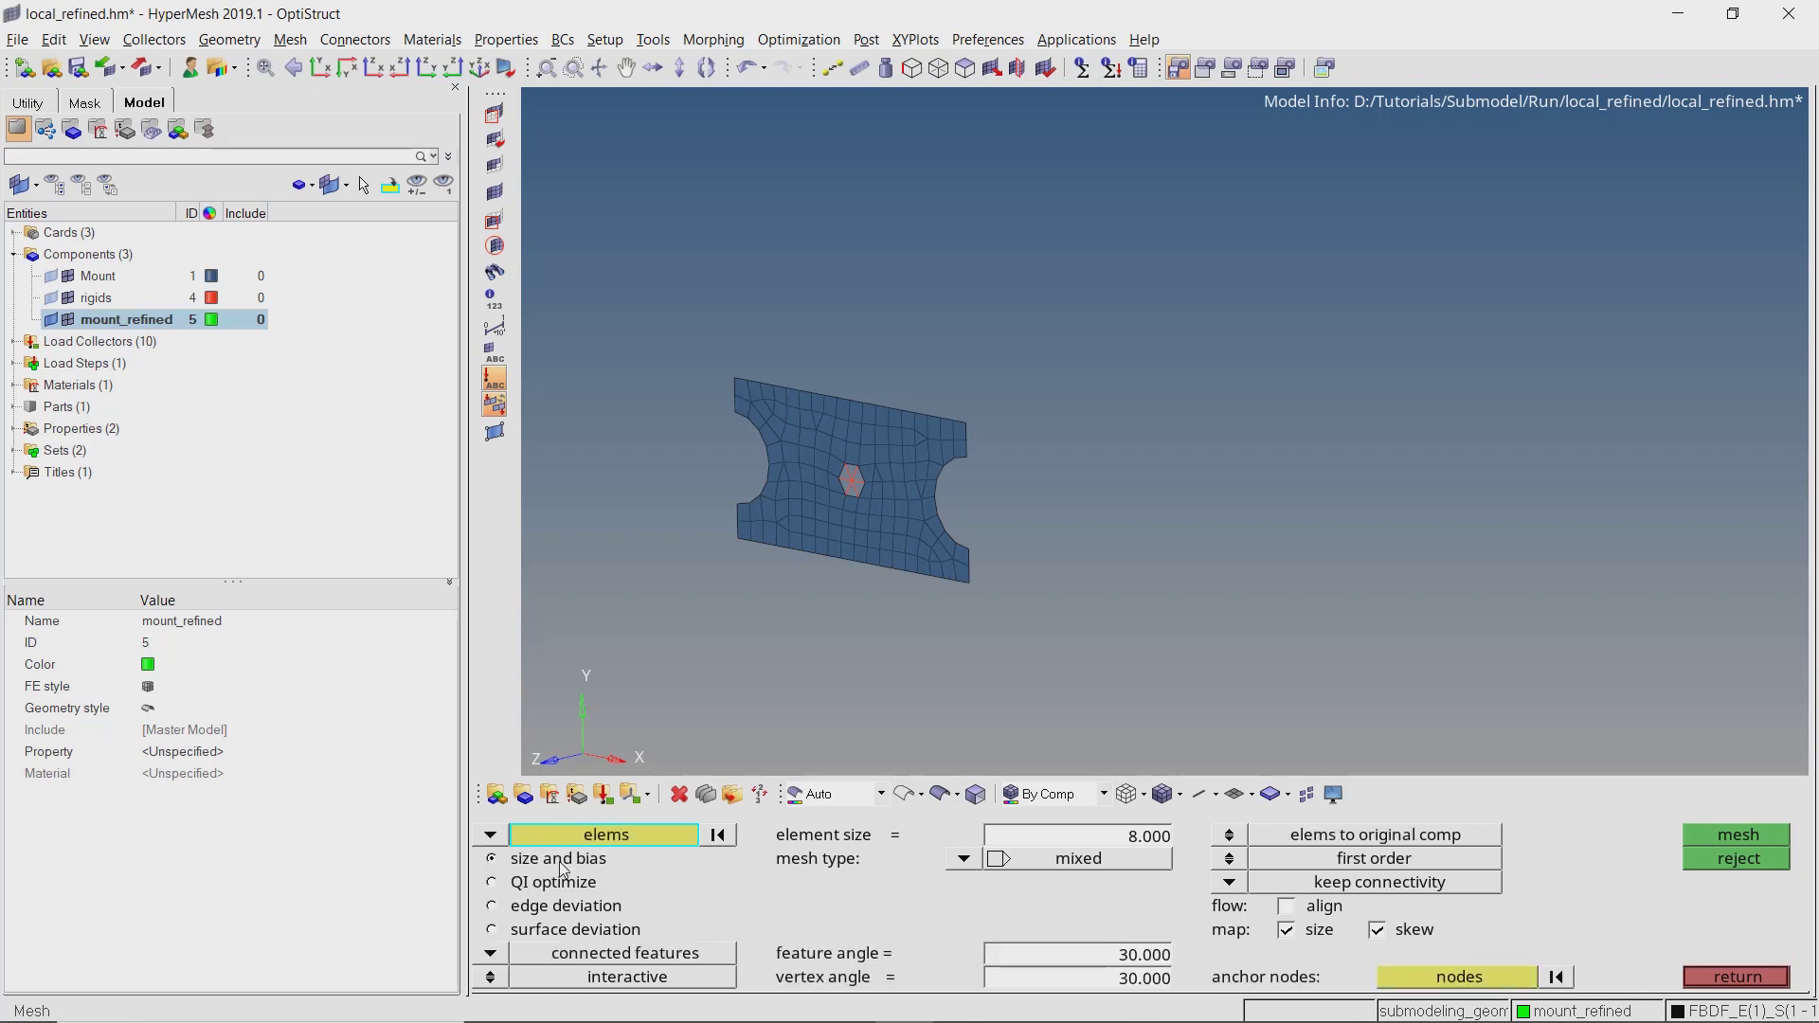
pyautogui.scroll(-2, 913, 616)
pyautogui.scroll(-1, 998, 546)
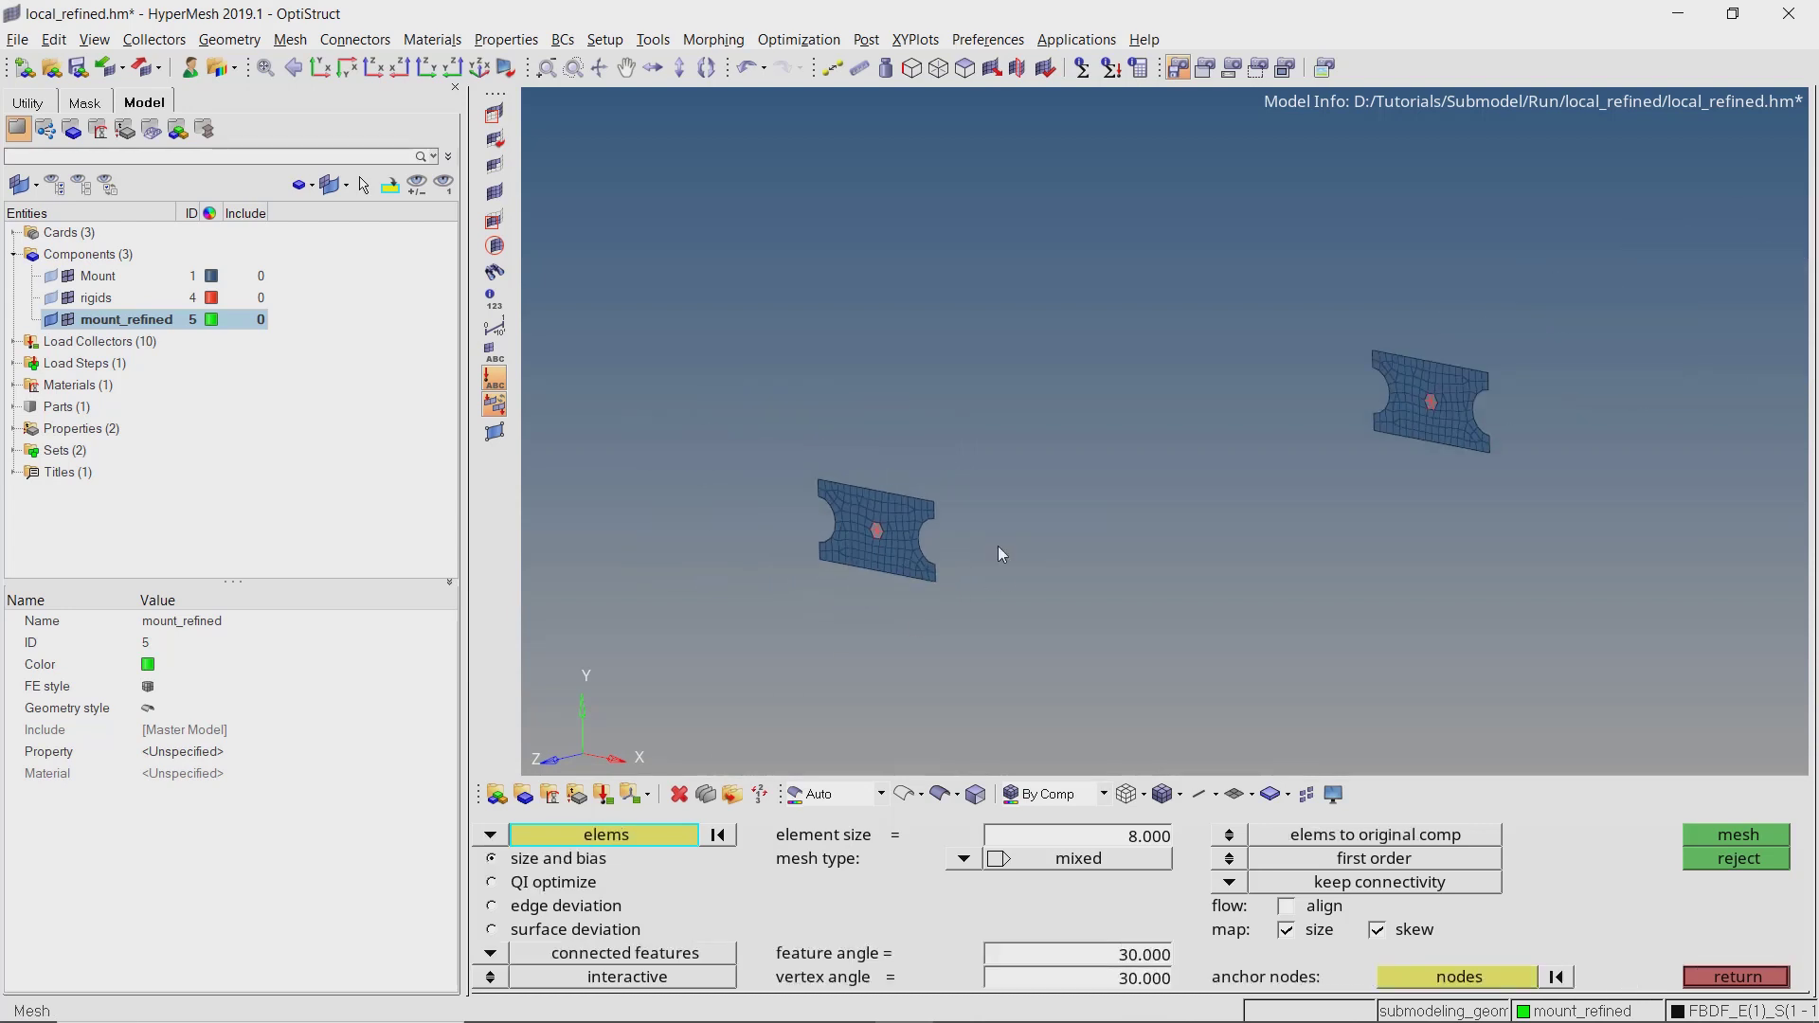
pyautogui.keyDown('shift'); pyautogui.moveTo(679, 235); pyautogui.dragTo(1579, 693); pyautogui.keyUp('shift')
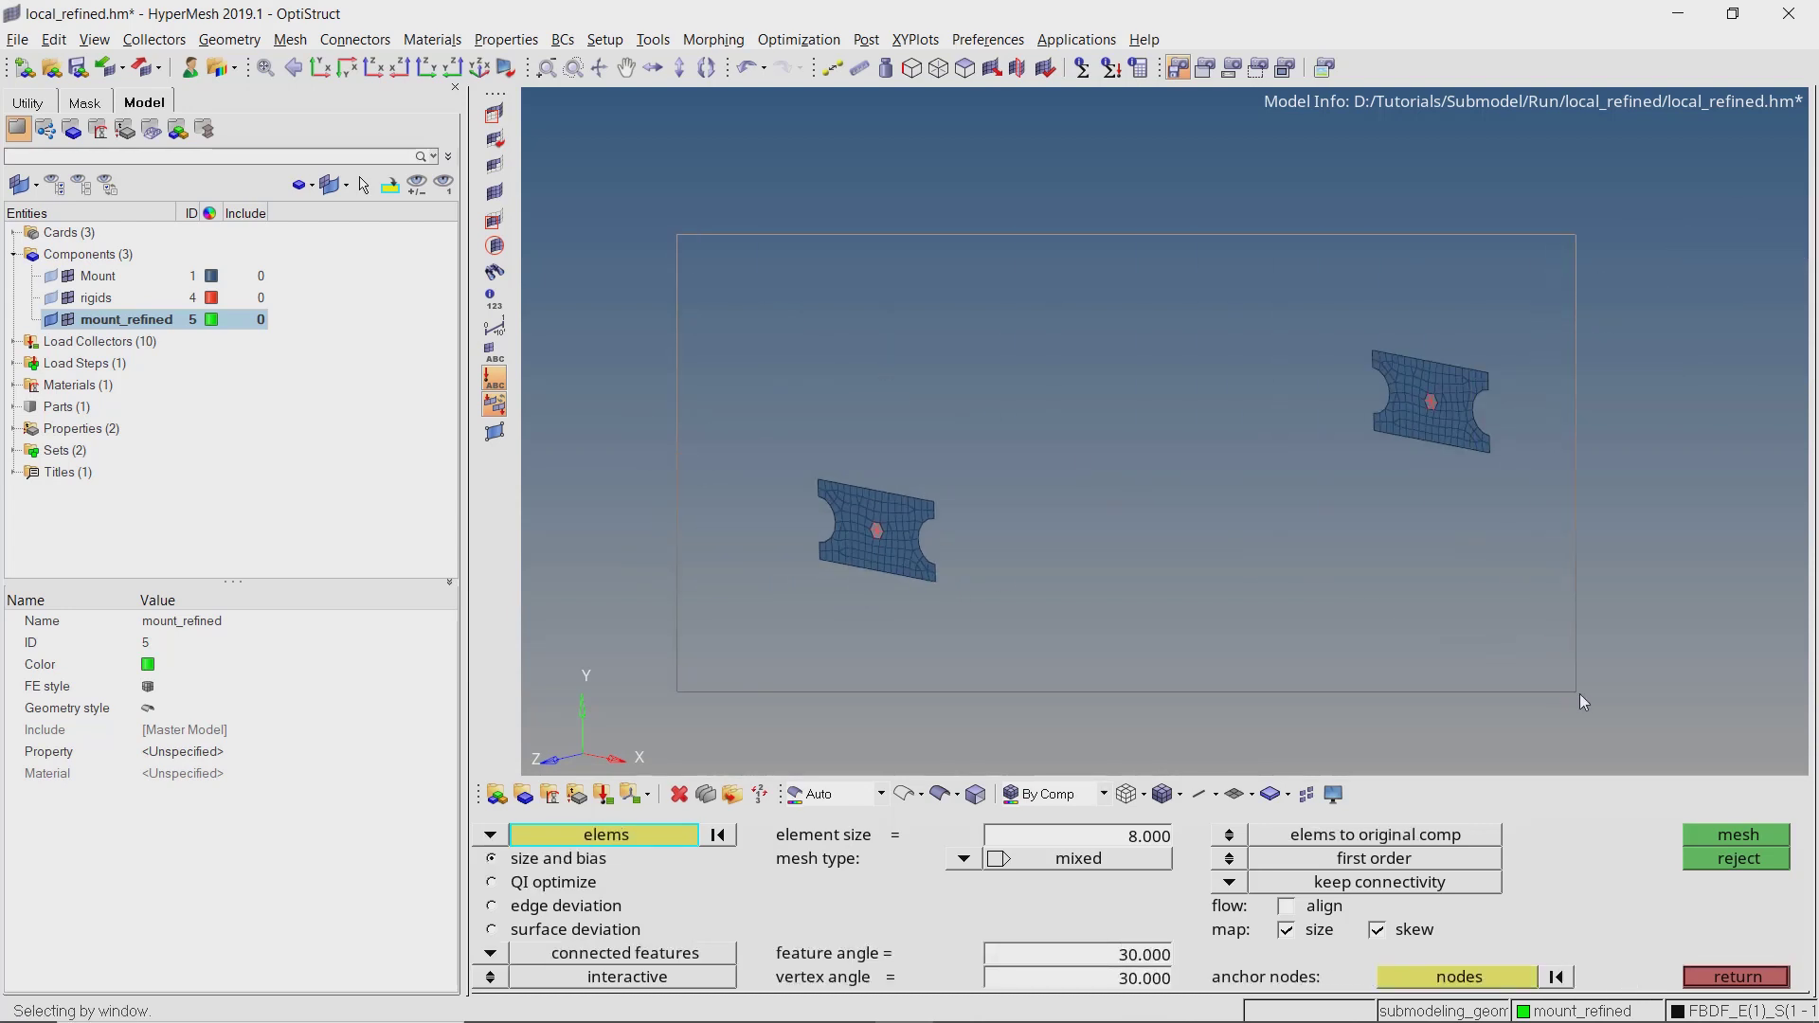
pyautogui.scroll(2, 1442, 446)
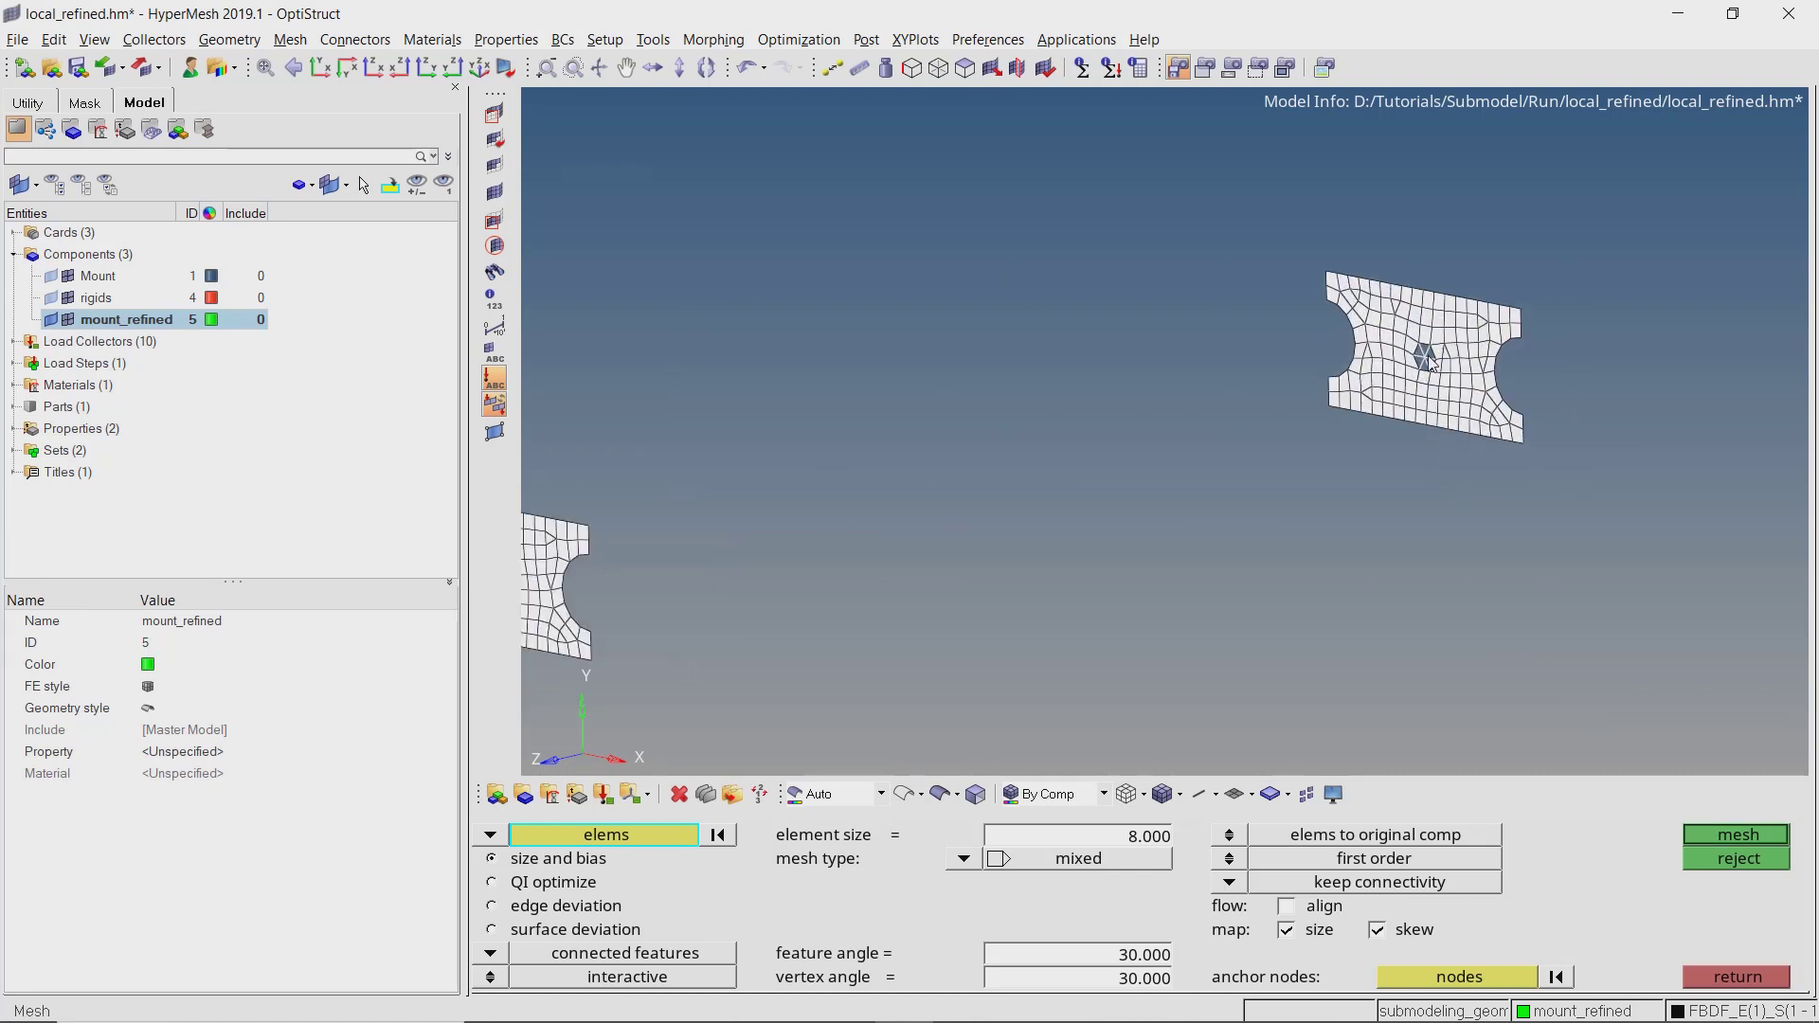
pyautogui.scroll(-1, 1387, 443)
pyautogui.scroll(3, 758, 530)
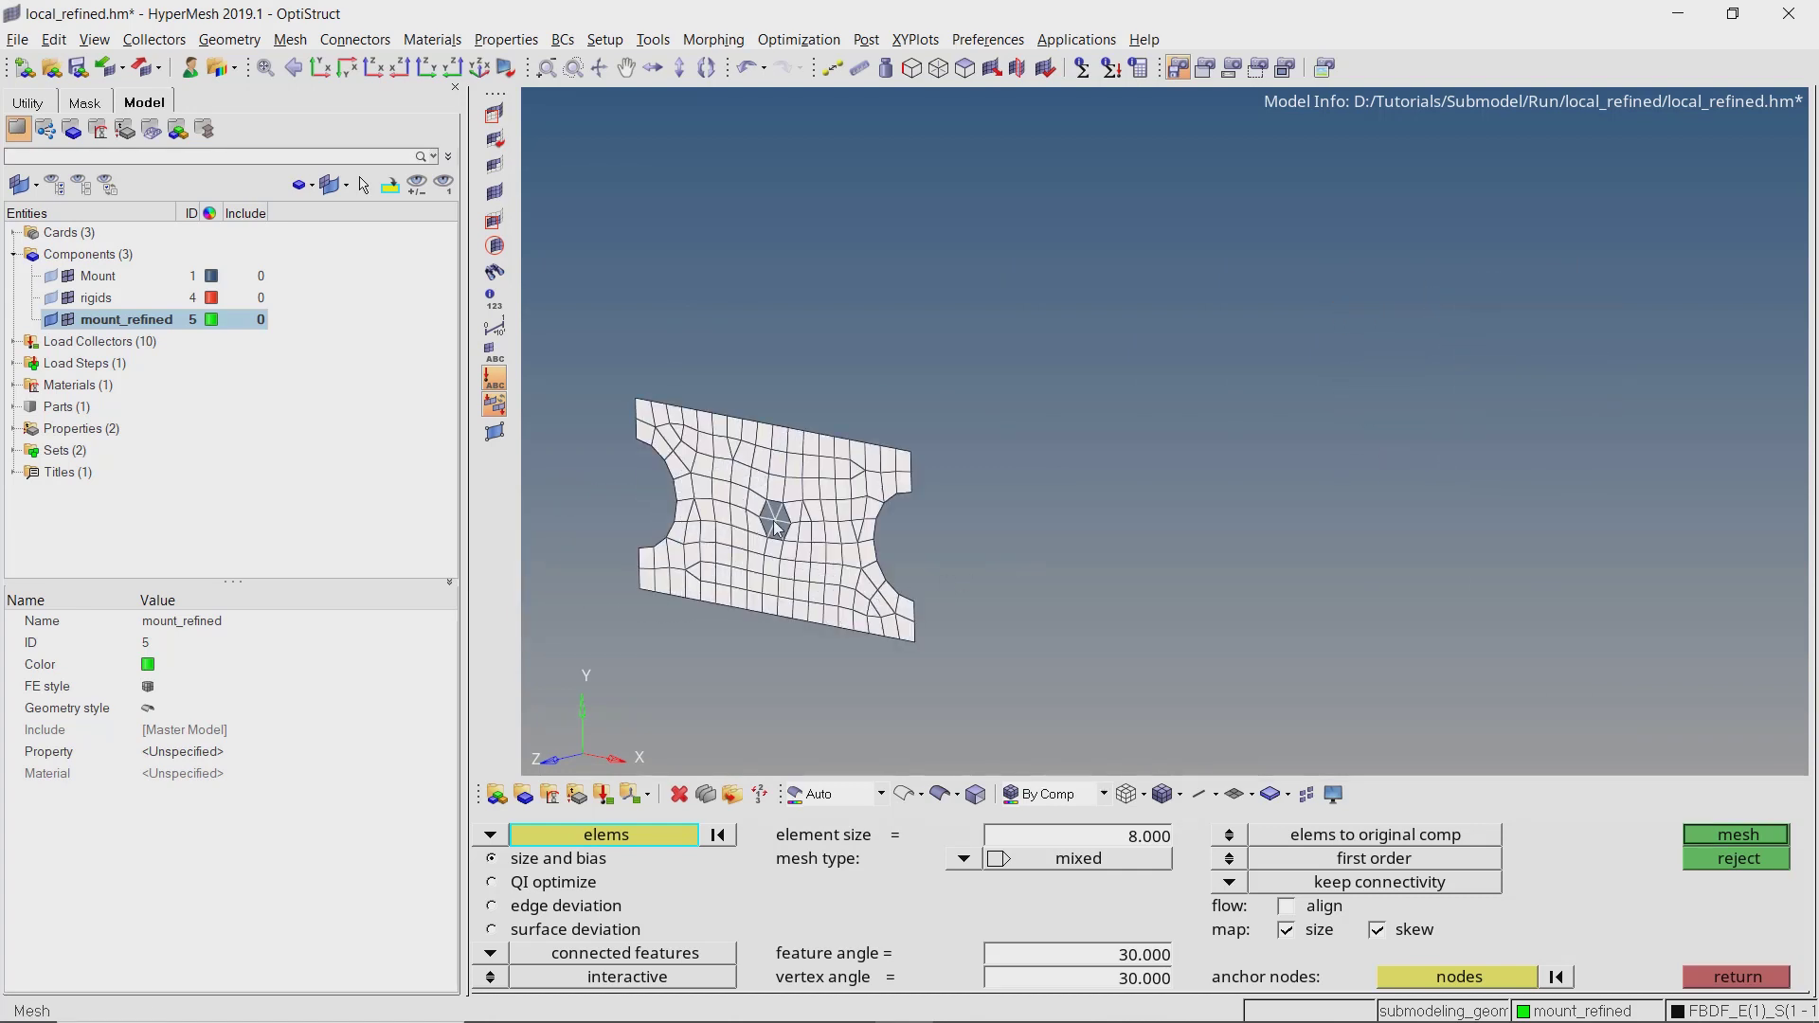
pyautogui.scroll(-2, 775, 528)
pyautogui.keyDown('ctrl'); pyautogui.moveTo(1059, 540); pyautogui.dragTo(990, 551, button='right'); pyautogui.keyUp('ctrl')
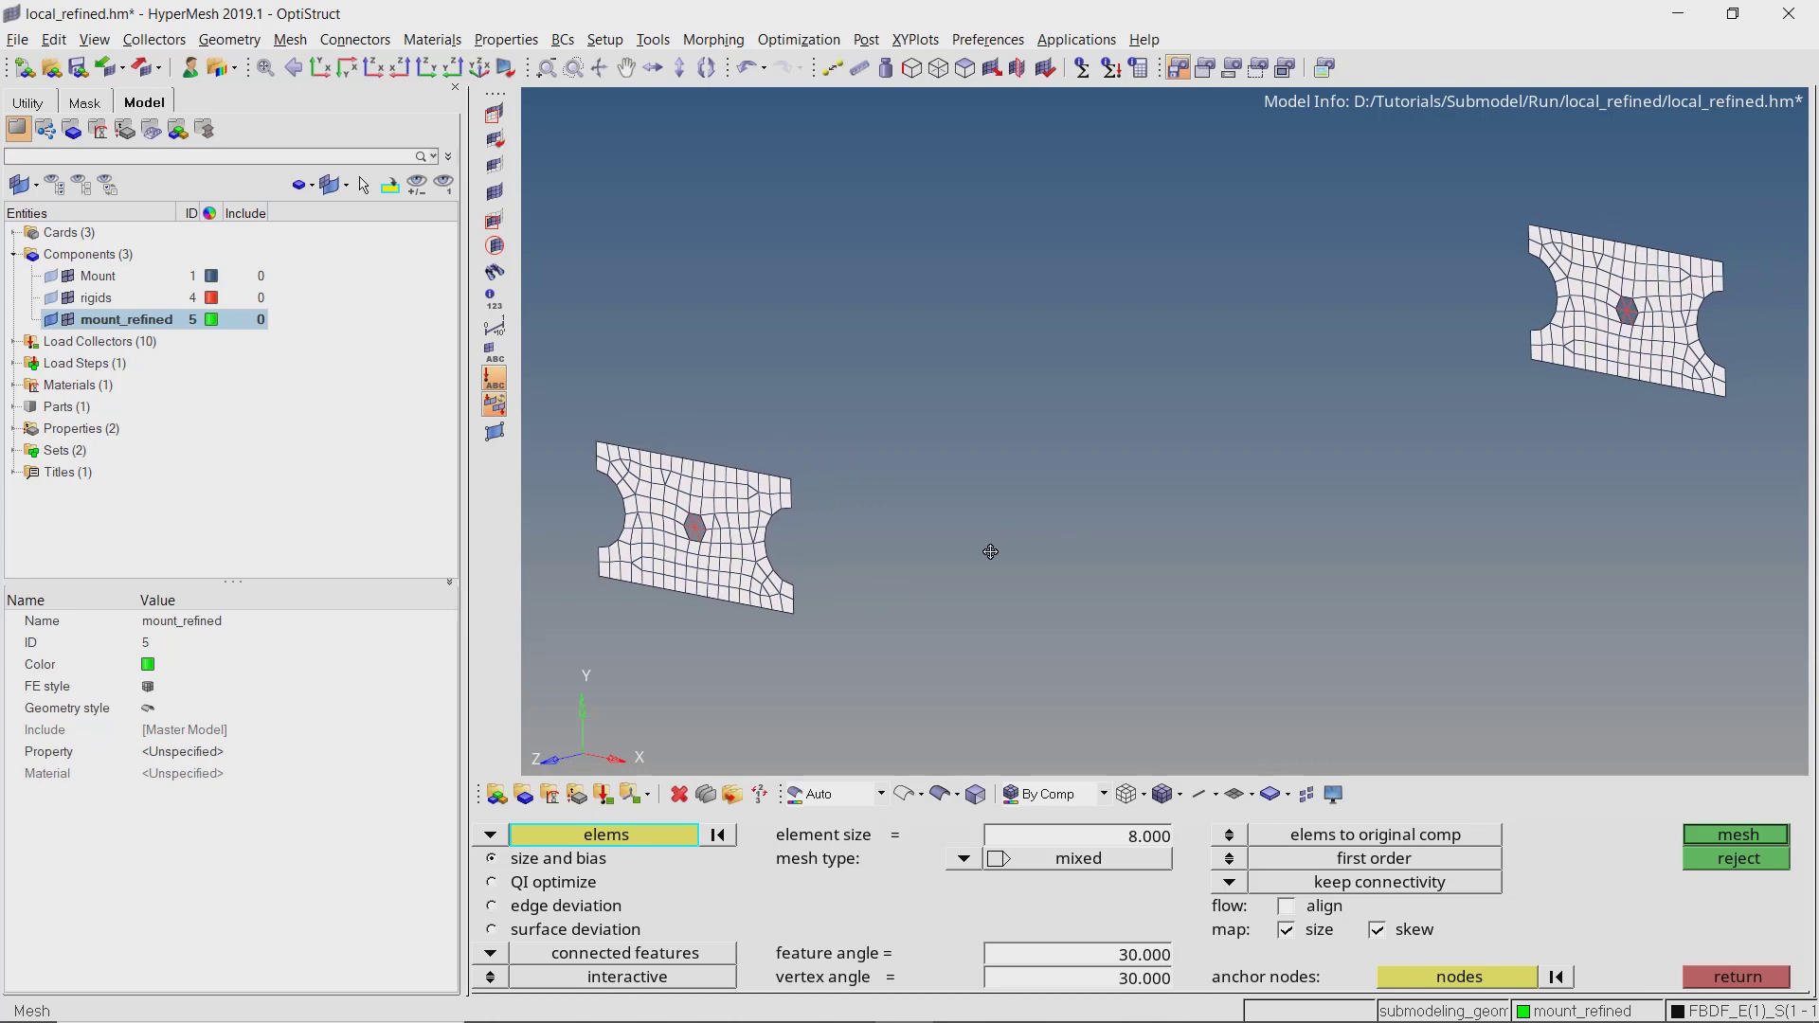
# Set the automesh element size to 2 and assign the new elements to the current component.
pyautogui.click(1111, 838)
pyautogui.write('2')
pyautogui.press('Return')
pyautogui.click(1246, 836)
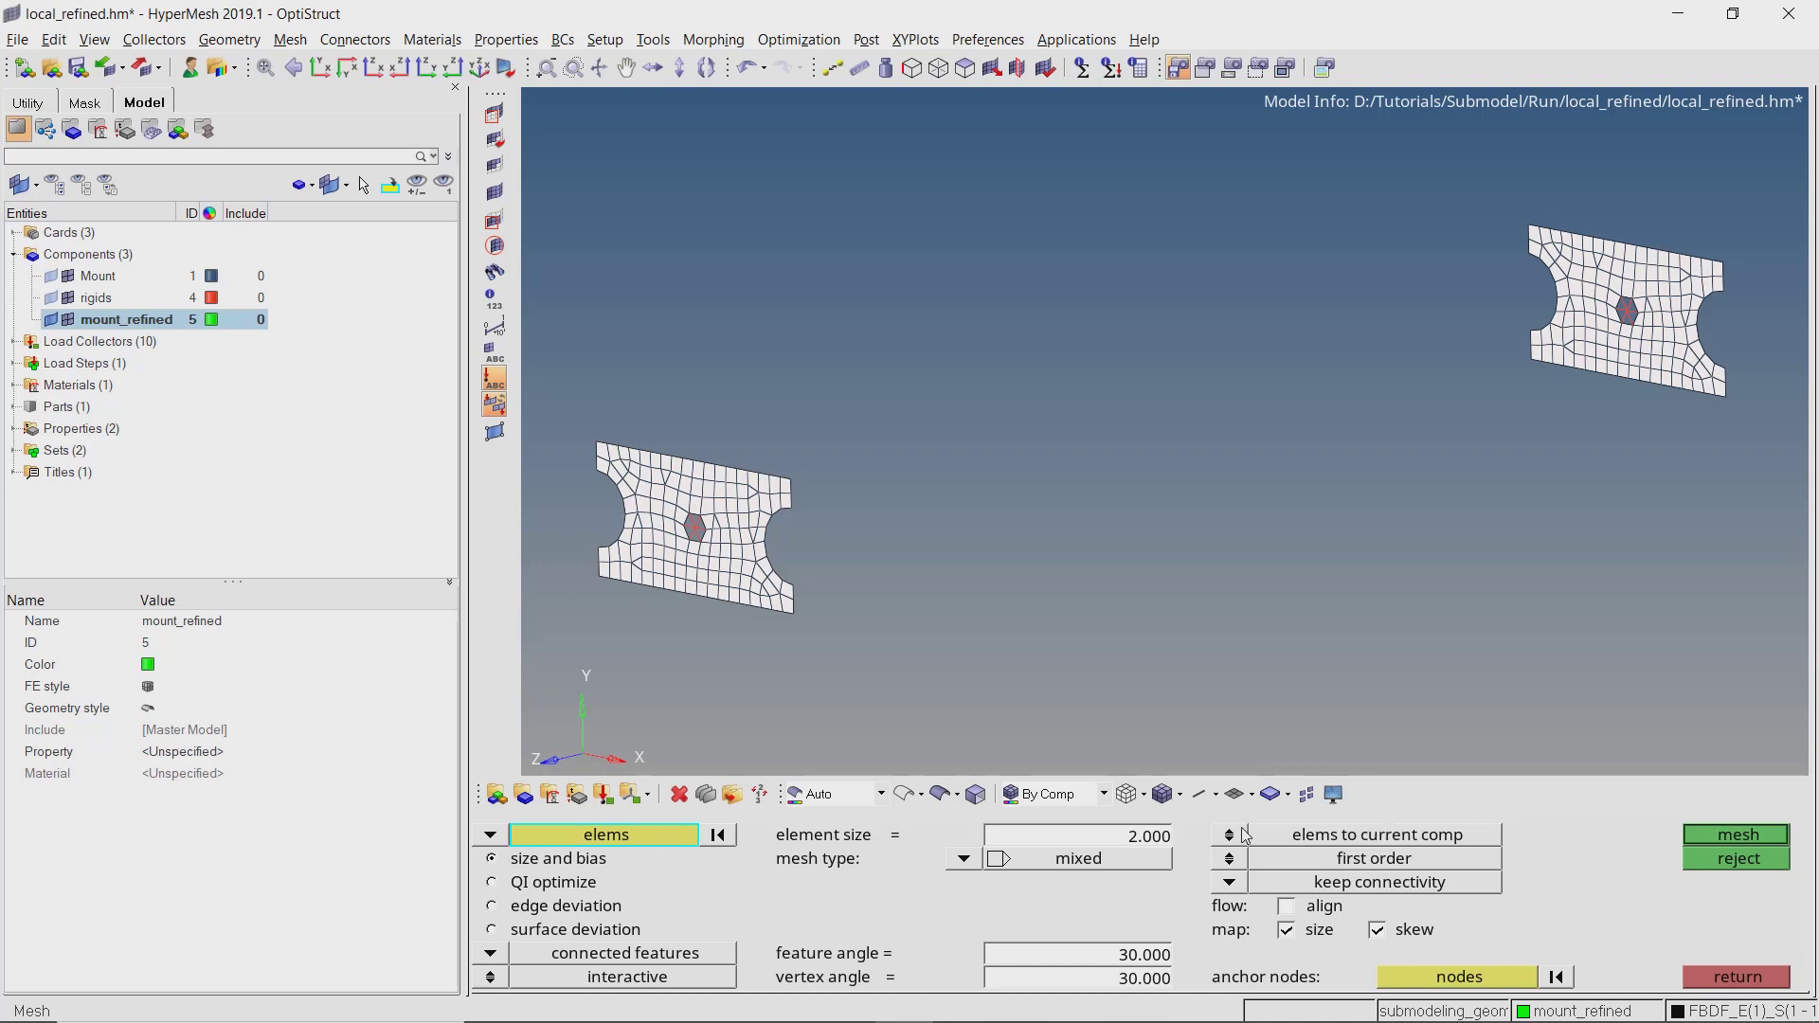
# Use the nodes set as anchor nodes, excluding the hole-centre nodes of both plates, and generate the interactive mesh.
pyautogui.click(1410, 979)
pyautogui.click(1411, 980)
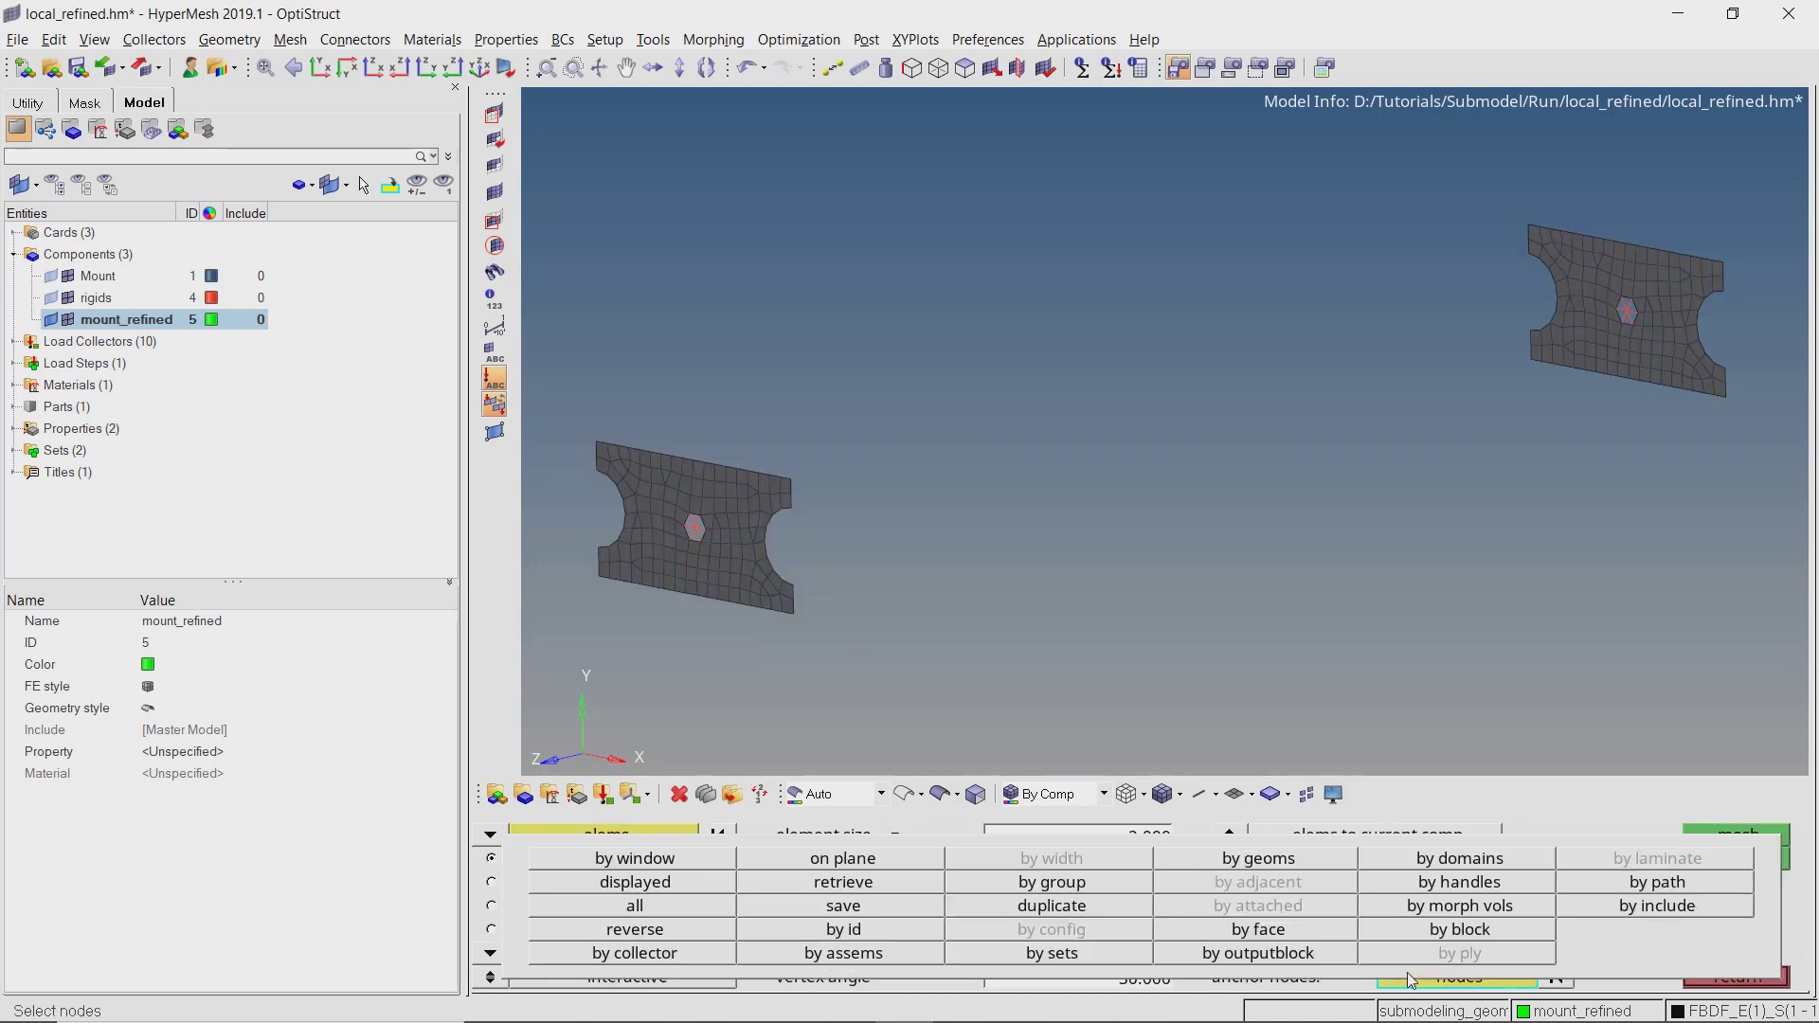
pyautogui.click(1111, 953)
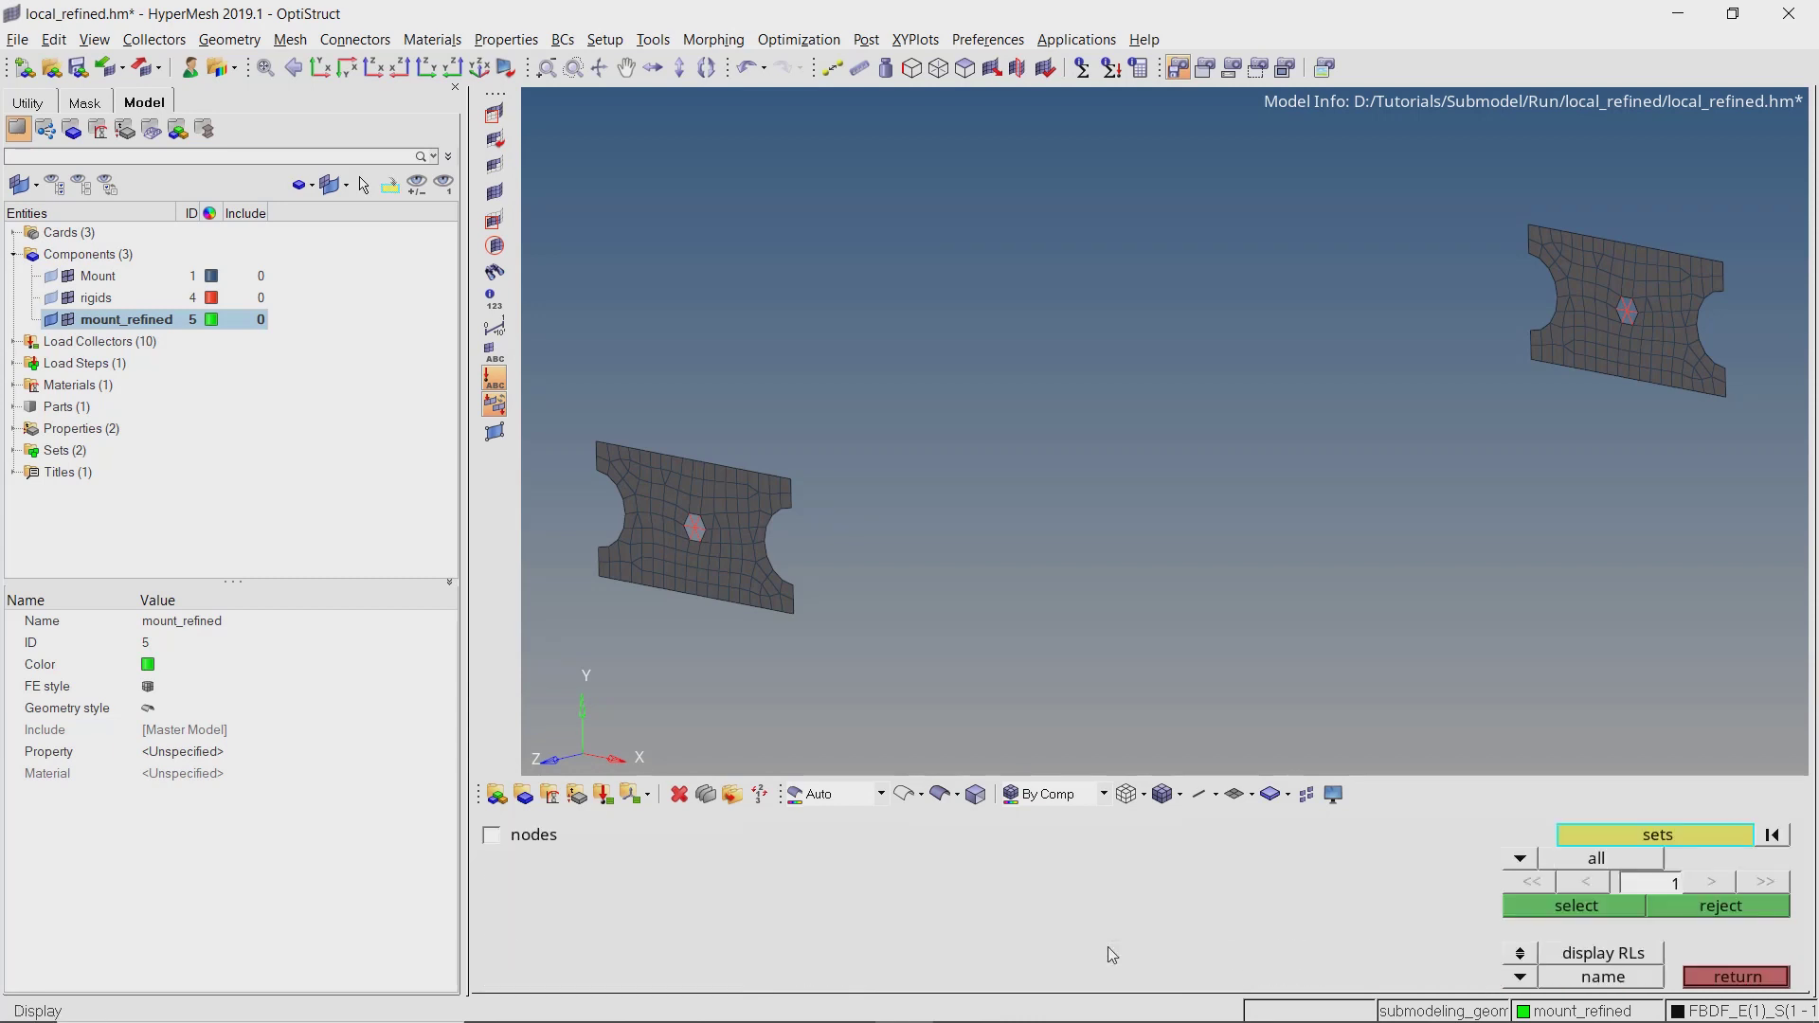
pyautogui.click(493, 836)
pyautogui.click(1525, 911)
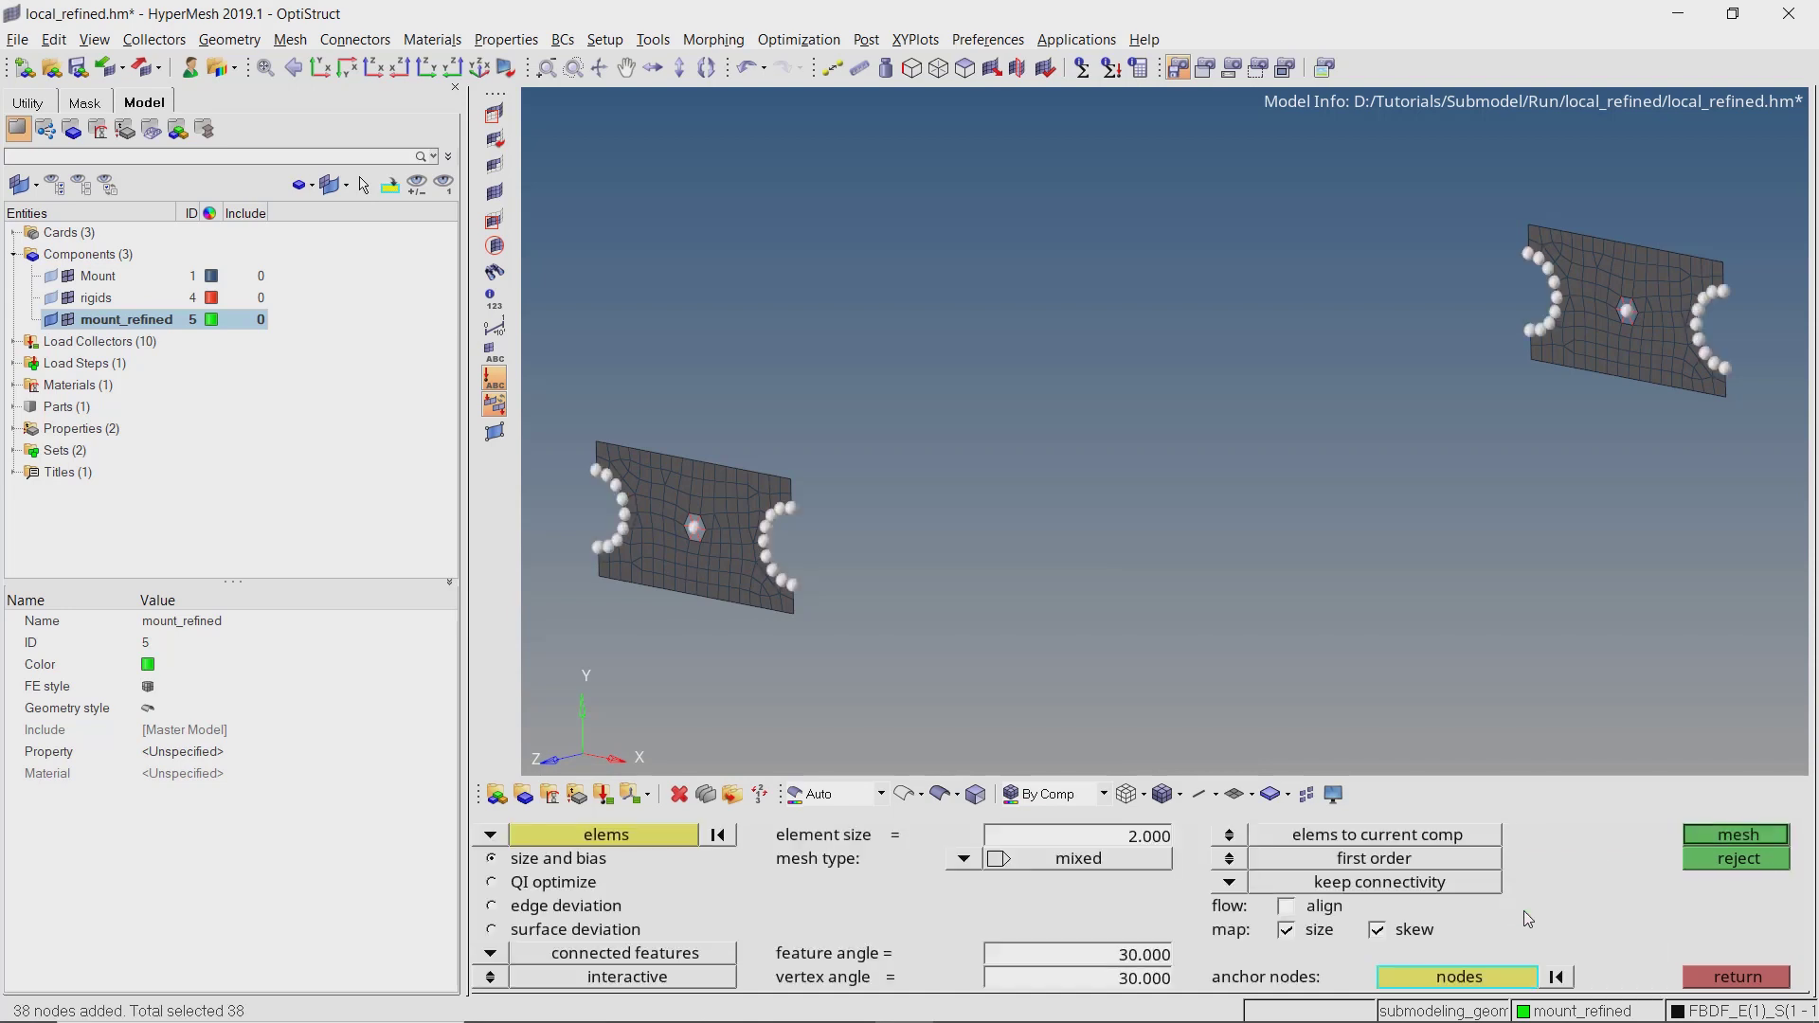
pyautogui.scroll(3, 775, 559)
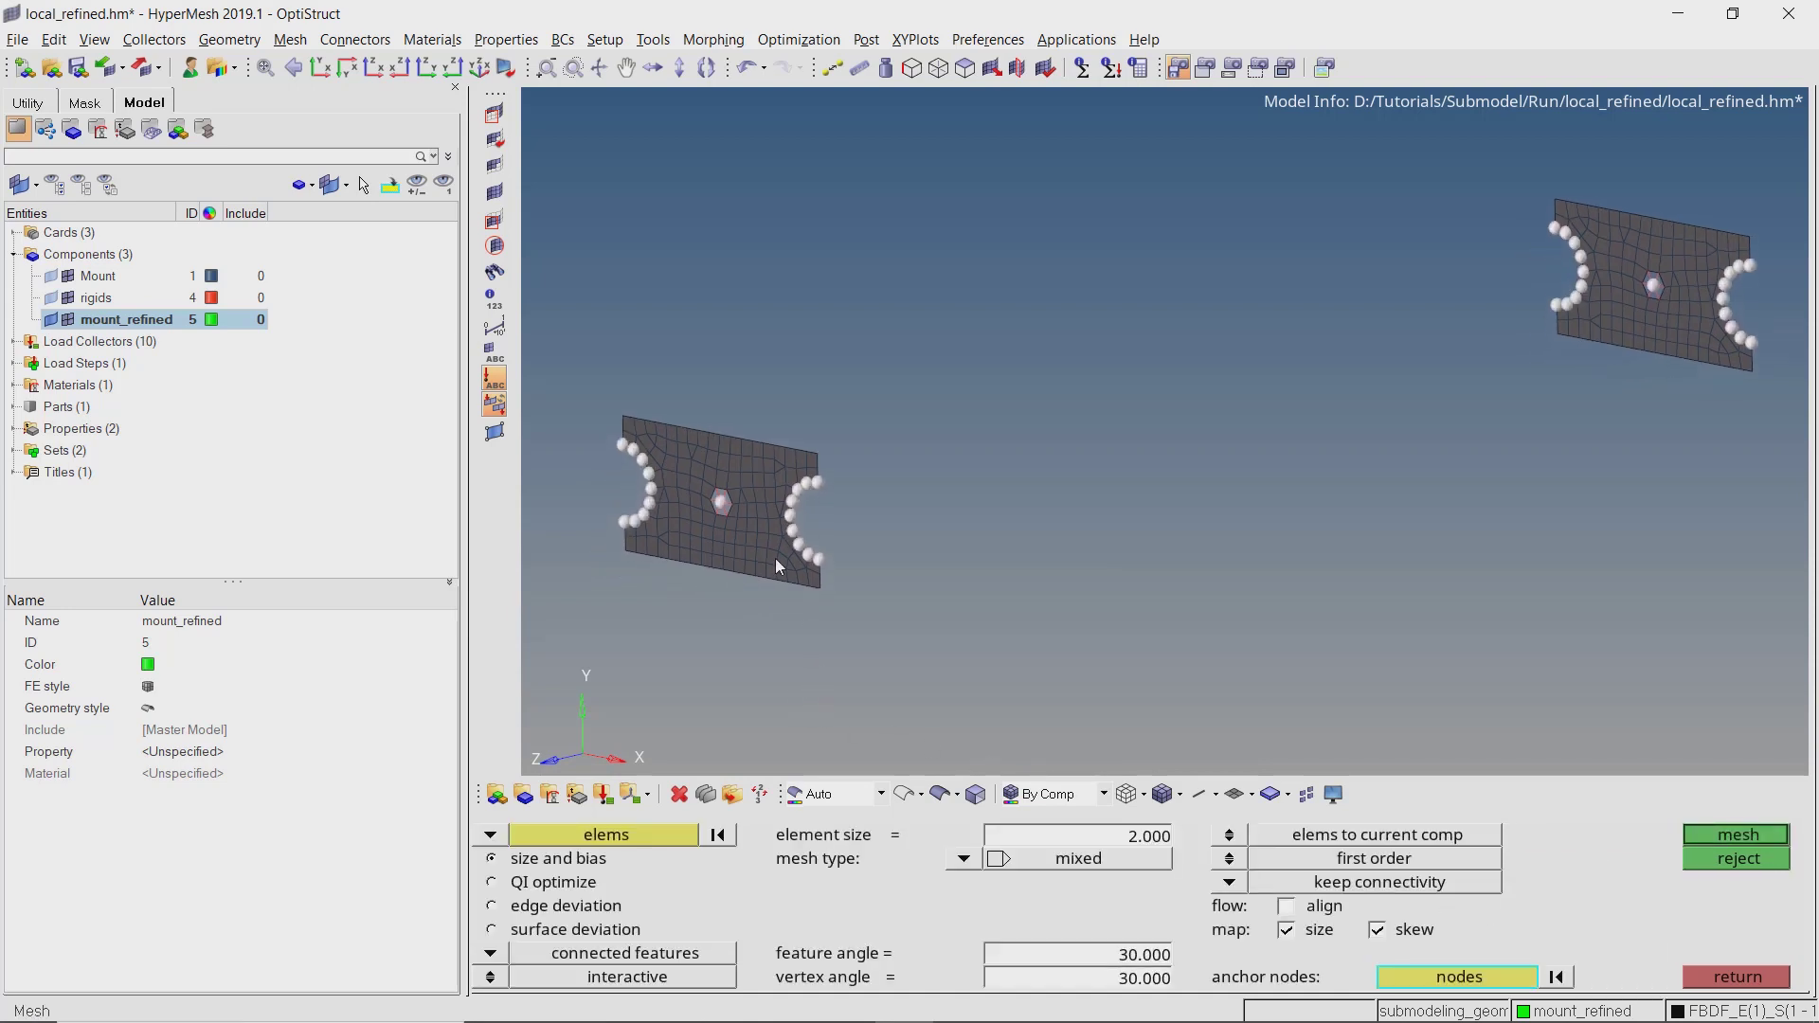
pyautogui.scroll(-1, 734, 520)
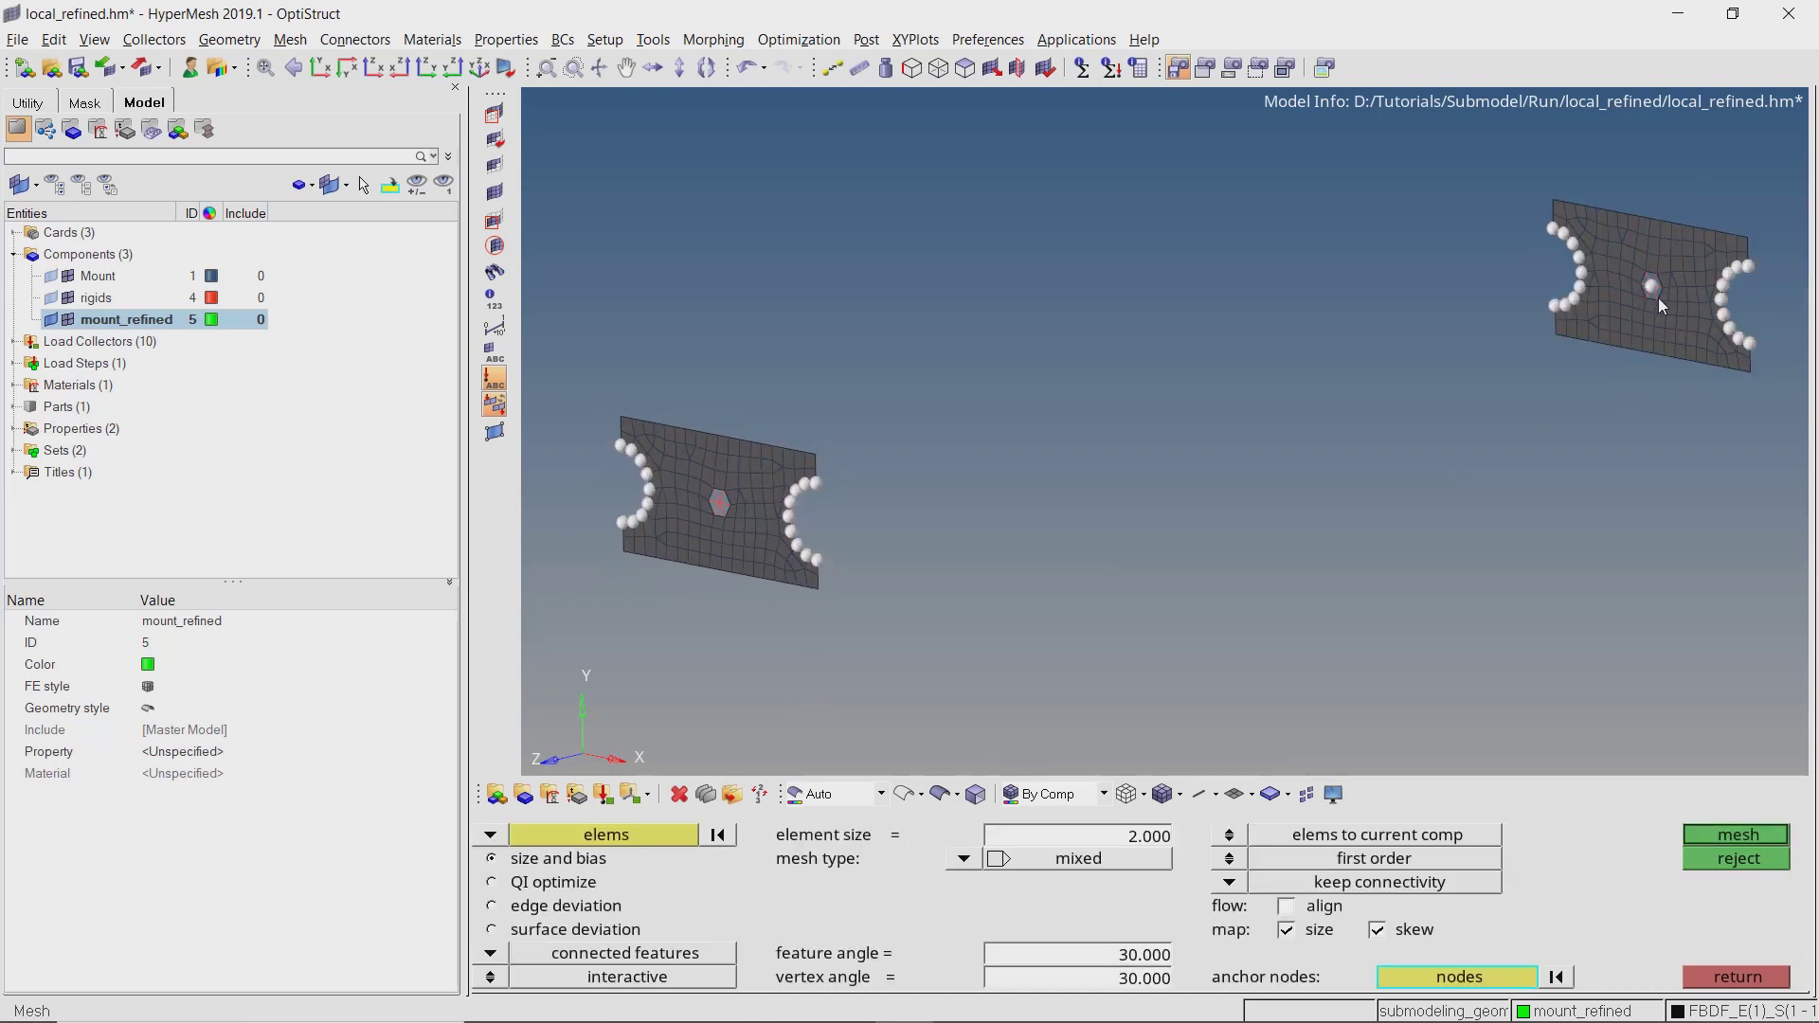
pyautogui.scroll(4, 883, 491)
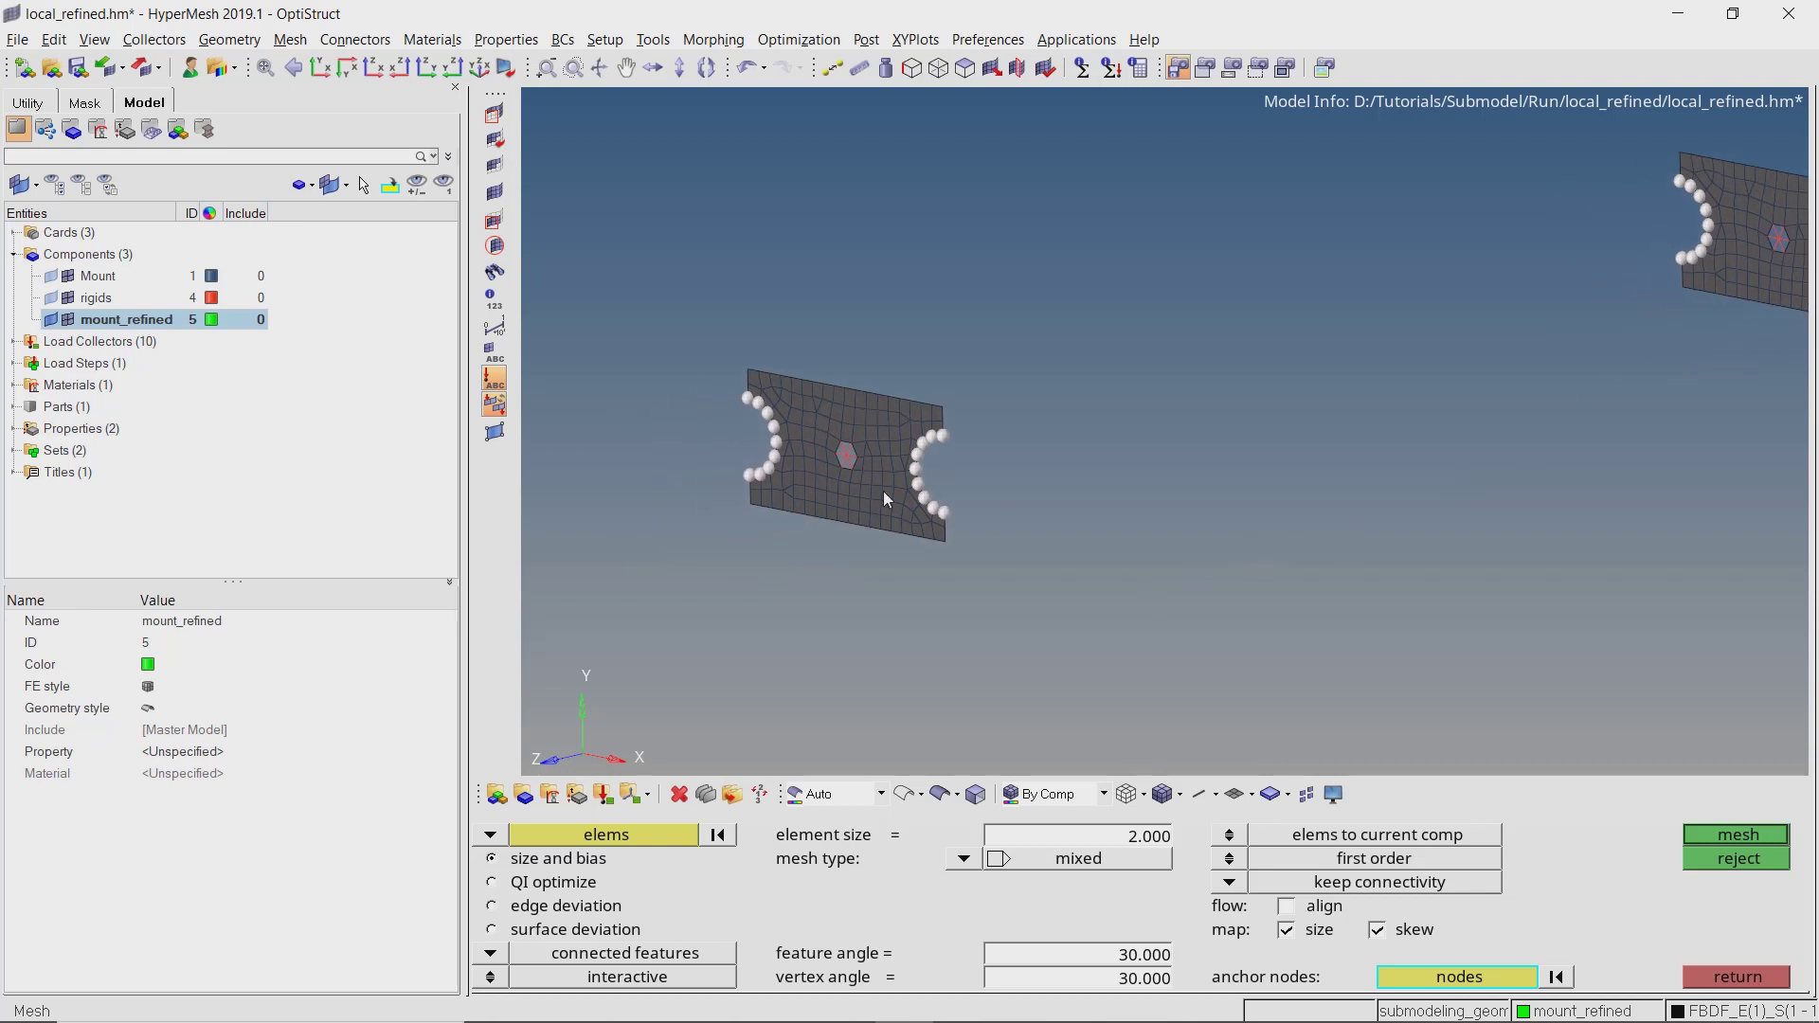
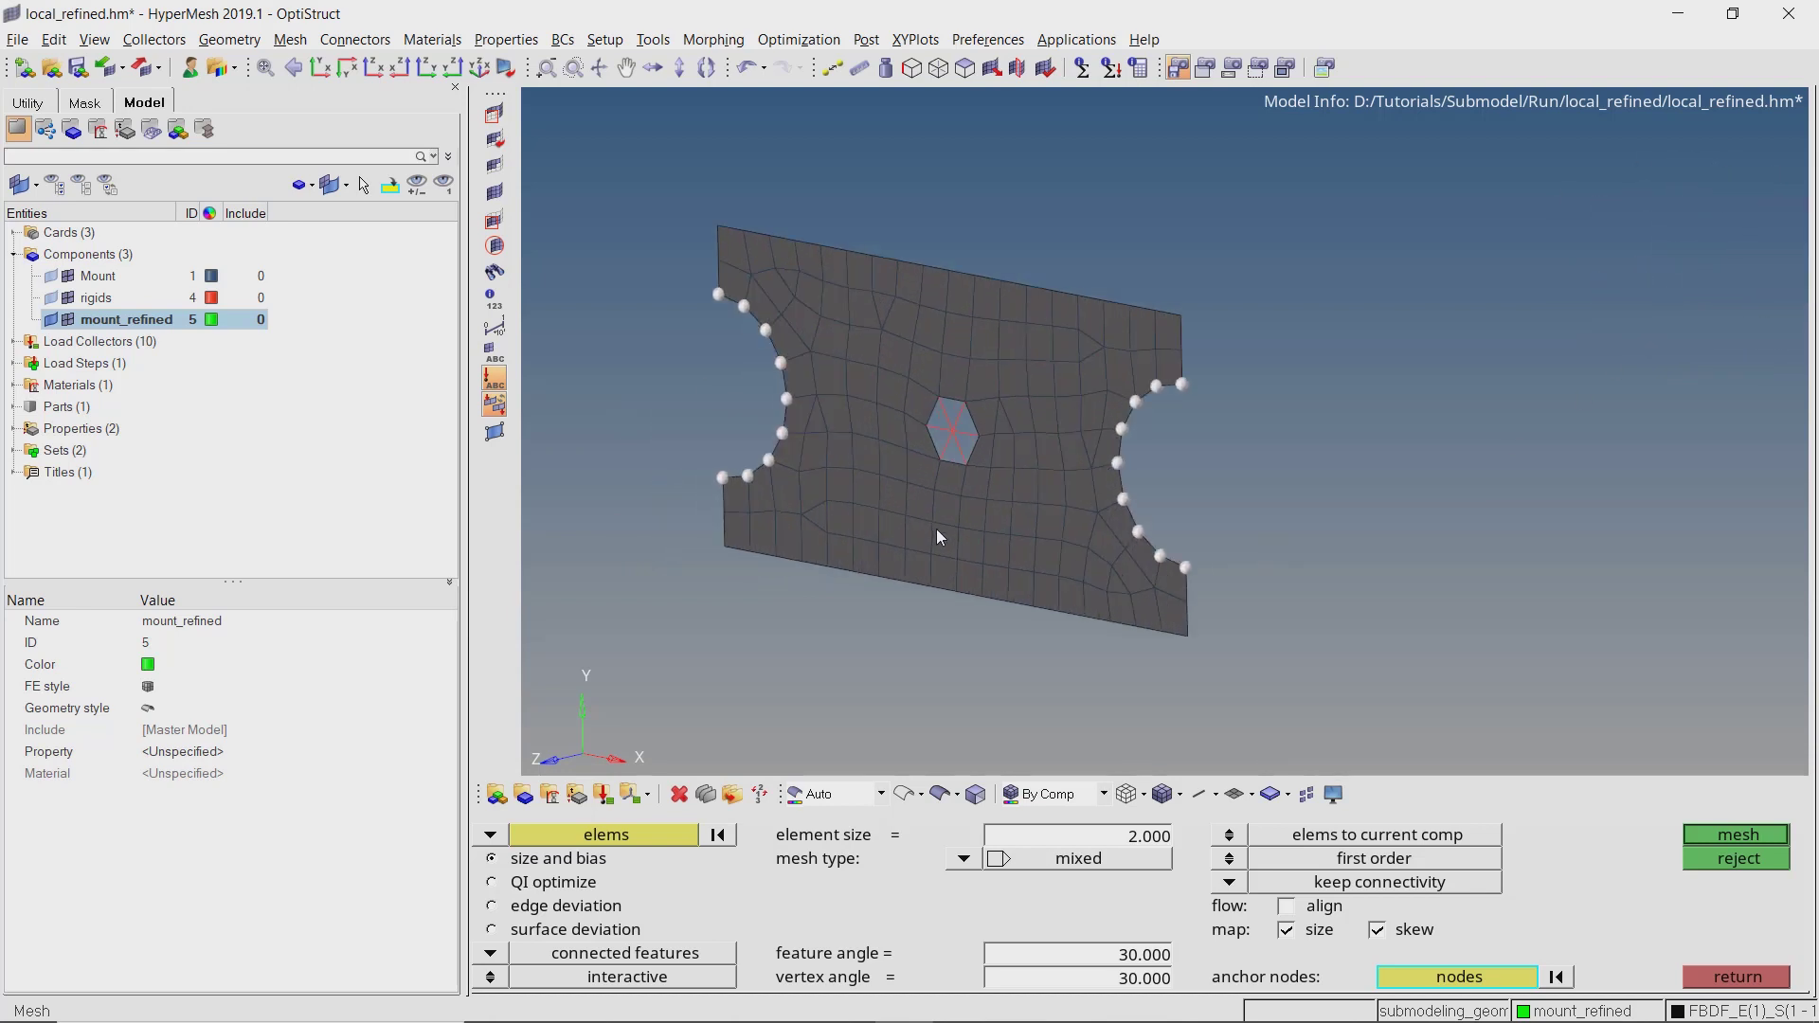
pyautogui.click(1722, 838)
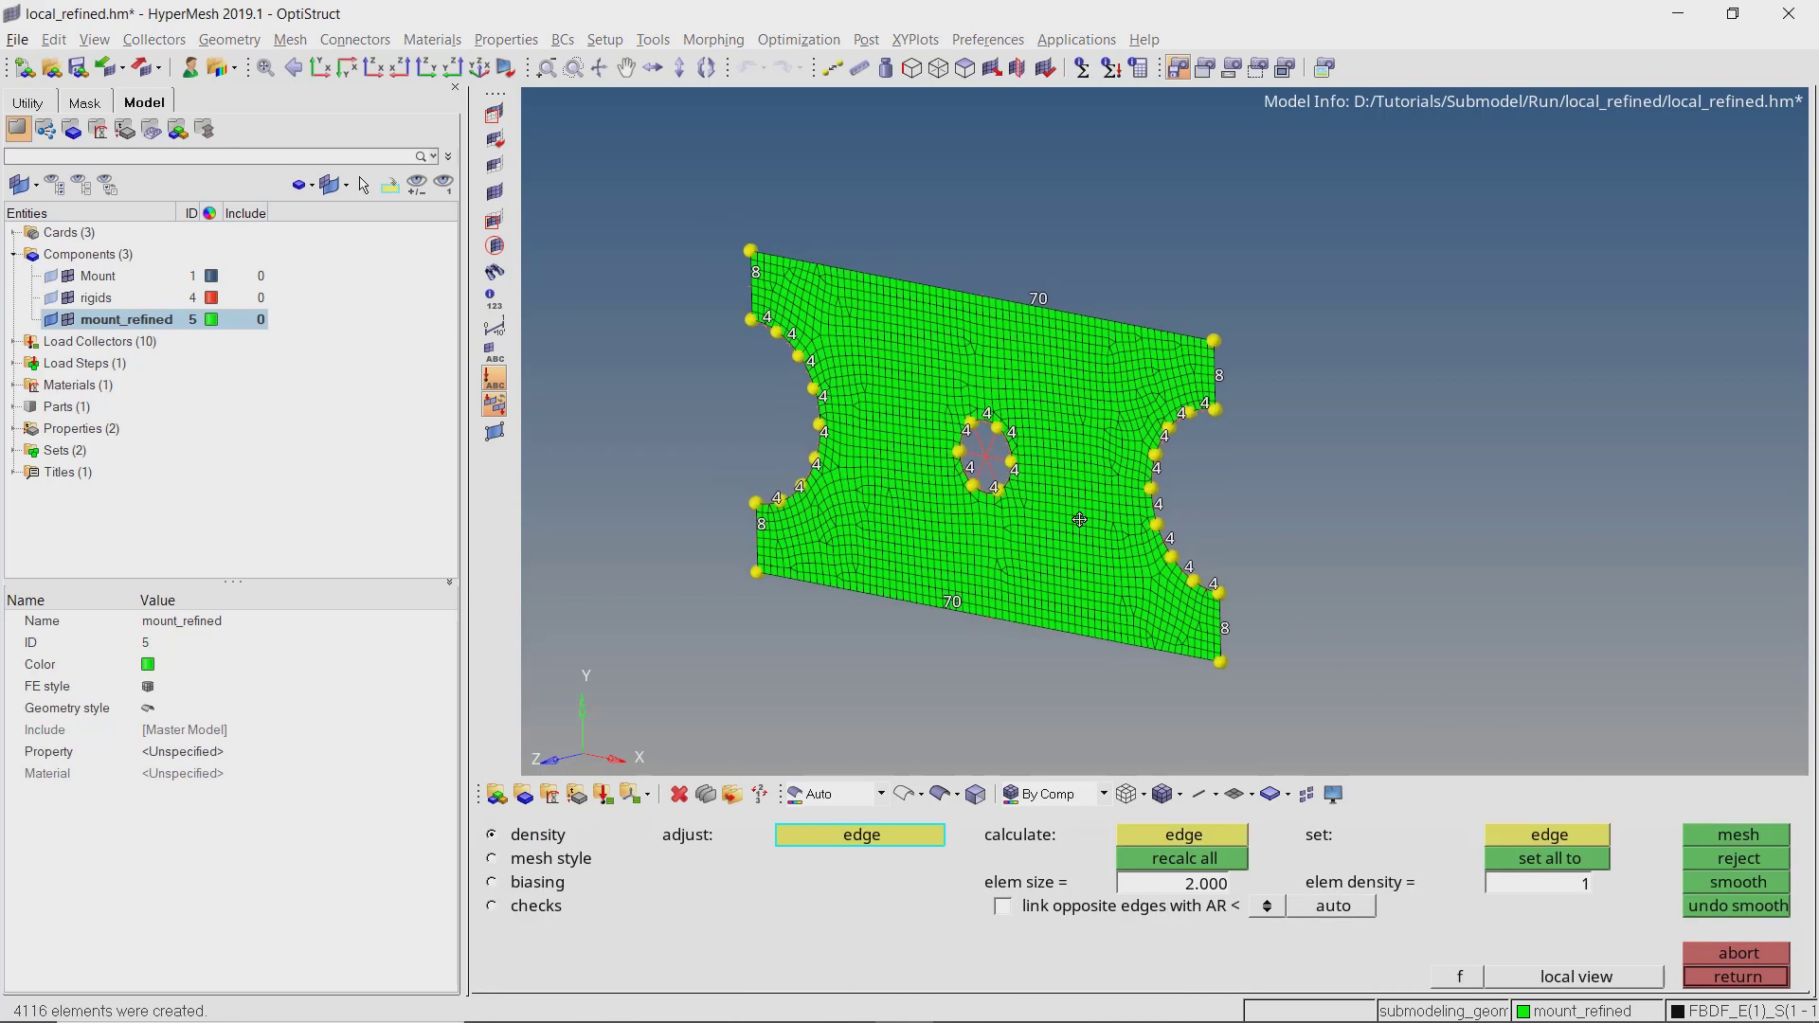
# Reduce the density of every edge segment along both curved cutouts of the left mount plate to 2 and remesh it.
pyautogui.scroll(2, 1144, 517)
pyautogui.scroll(1, 1144, 517)
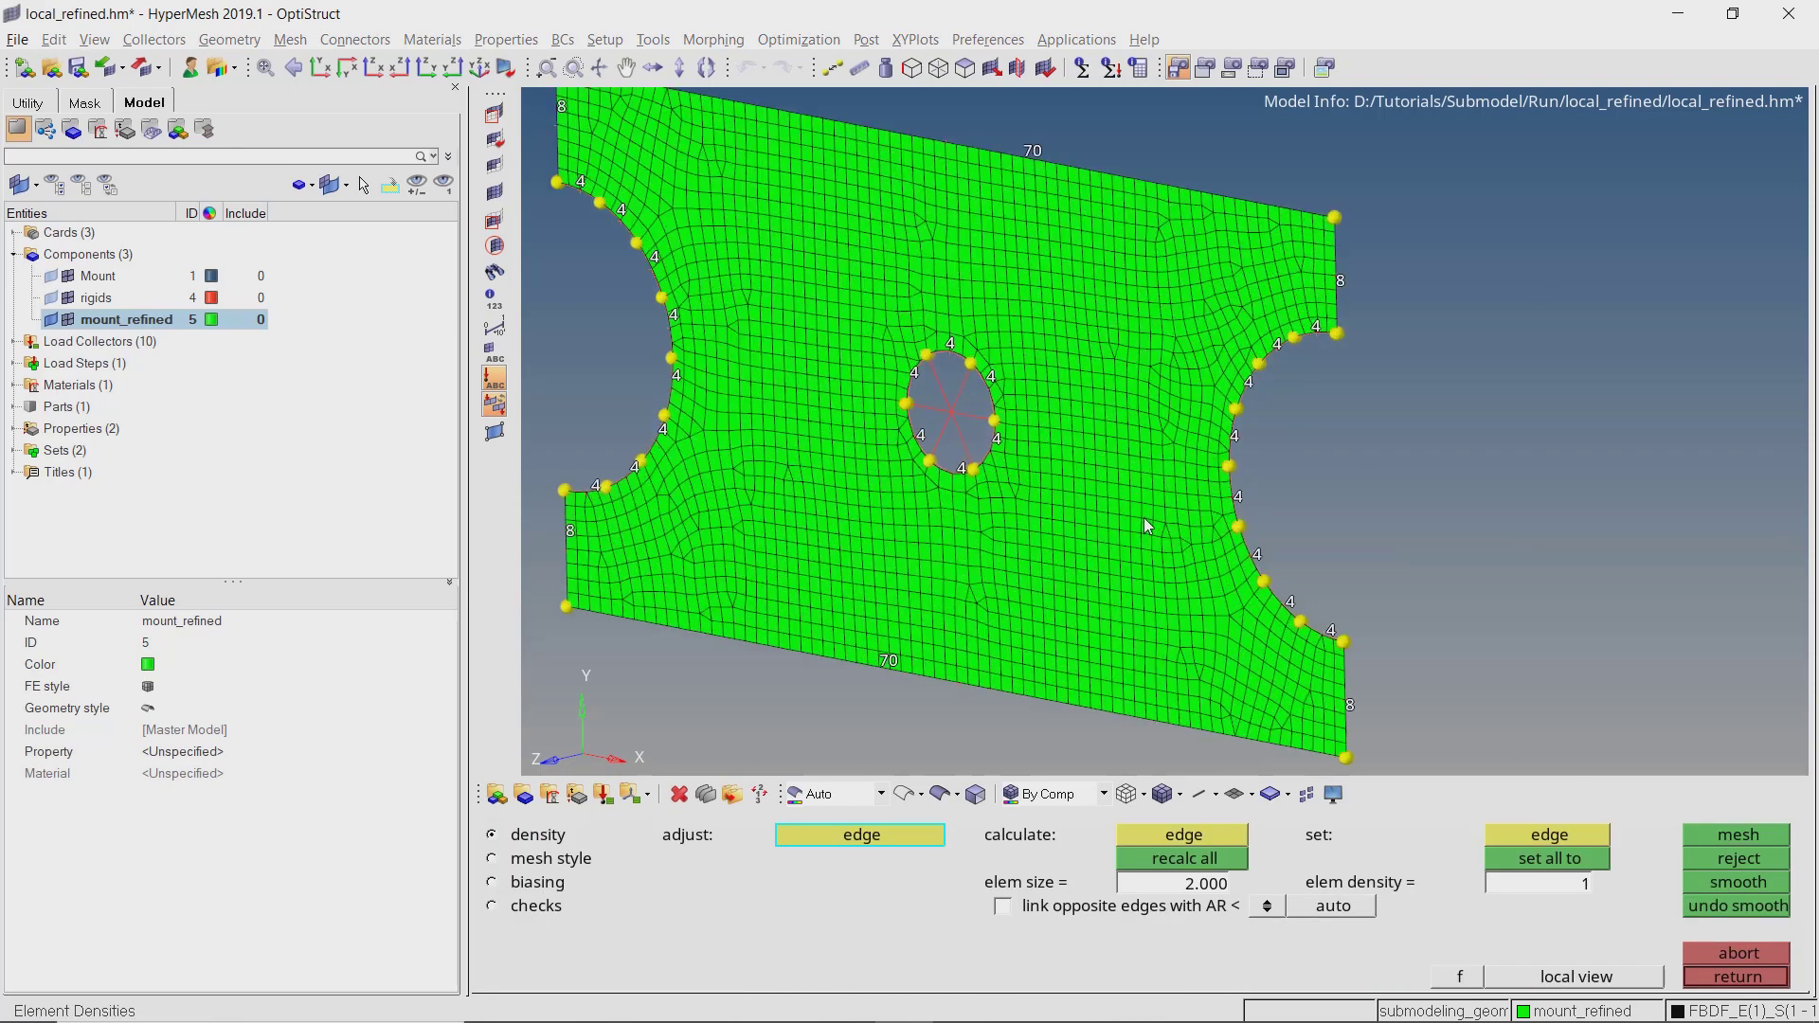
pyautogui.rightClick(1315, 328)
pyautogui.rightClick(1314, 328)
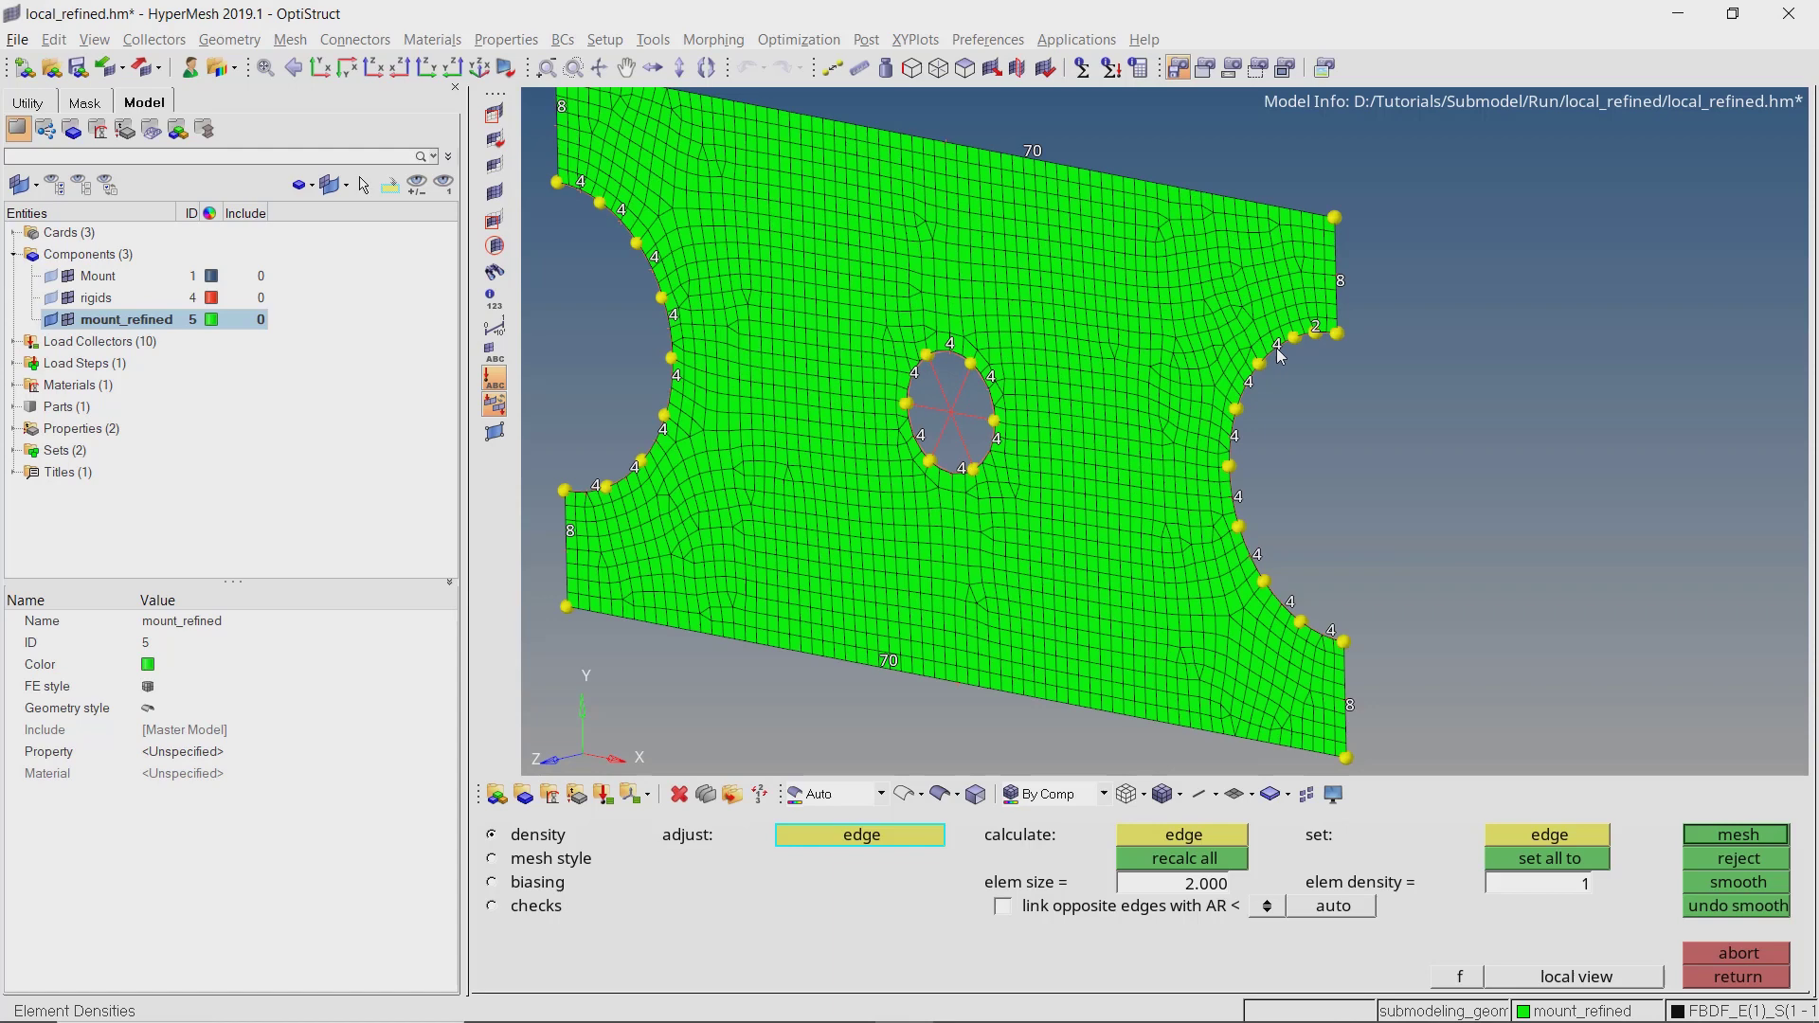
pyautogui.rightClick(1247, 387)
pyautogui.rightClick(1247, 386)
pyautogui.rightClick(1231, 437)
pyautogui.rightClick(1232, 438)
pyautogui.rightClick(1233, 497)
pyautogui.rightClick(1233, 496)
pyautogui.rightClick(1250, 554)
pyautogui.rightClick(1250, 554)
pyautogui.rightClick(1279, 595)
pyautogui.rightClick(1279, 595)
pyautogui.rightClick(1320, 629)
pyautogui.rightClick(1319, 629)
pyautogui.rightClick(578, 191)
pyautogui.rightClick(578, 190)
pyautogui.rightClick(629, 221)
pyautogui.rightClick(629, 221)
pyautogui.rightClick(653, 270)
pyautogui.rightClick(654, 270)
pyautogui.rightClick(679, 327)
pyautogui.rightClick(678, 327)
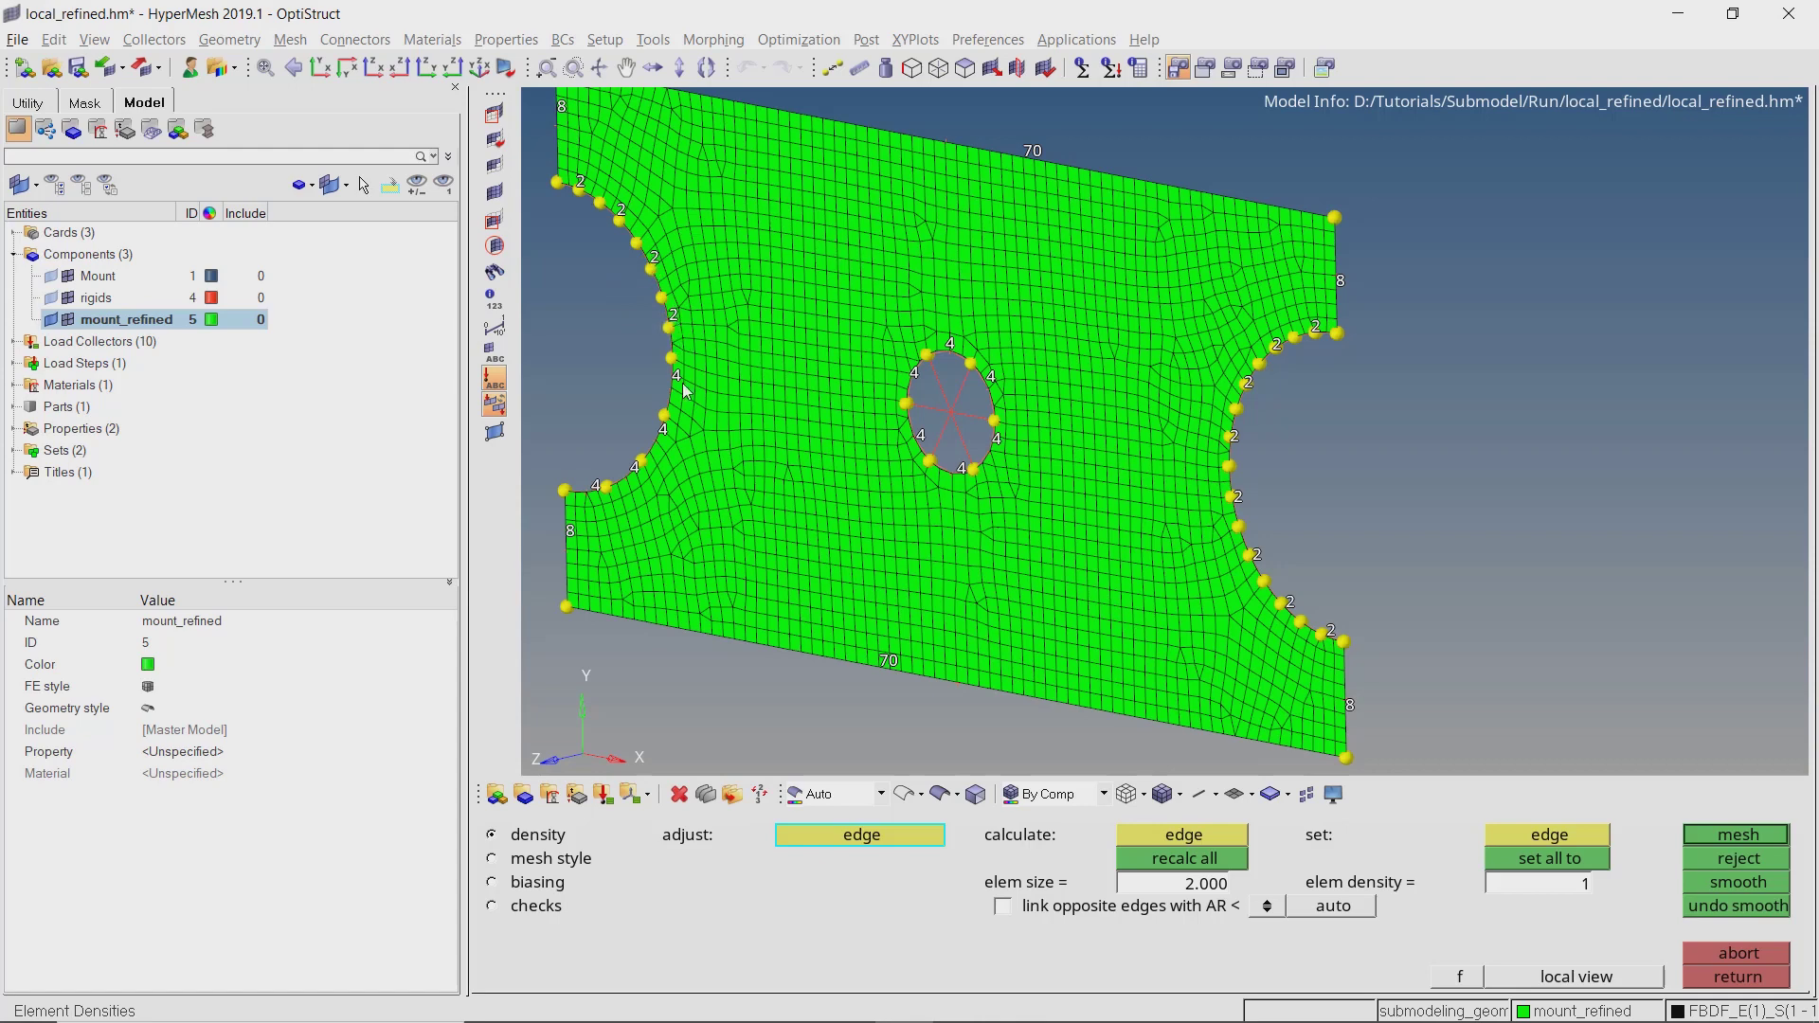
pyautogui.rightClick(682, 386)
pyautogui.rightClick(682, 386)
pyautogui.rightClick(675, 435)
pyautogui.rightClick(675, 436)
pyautogui.rightClick(647, 472)
pyautogui.rightClick(647, 472)
pyautogui.rightClick(597, 490)
pyautogui.rightClick(597, 491)
pyautogui.middleClick(581, 405)
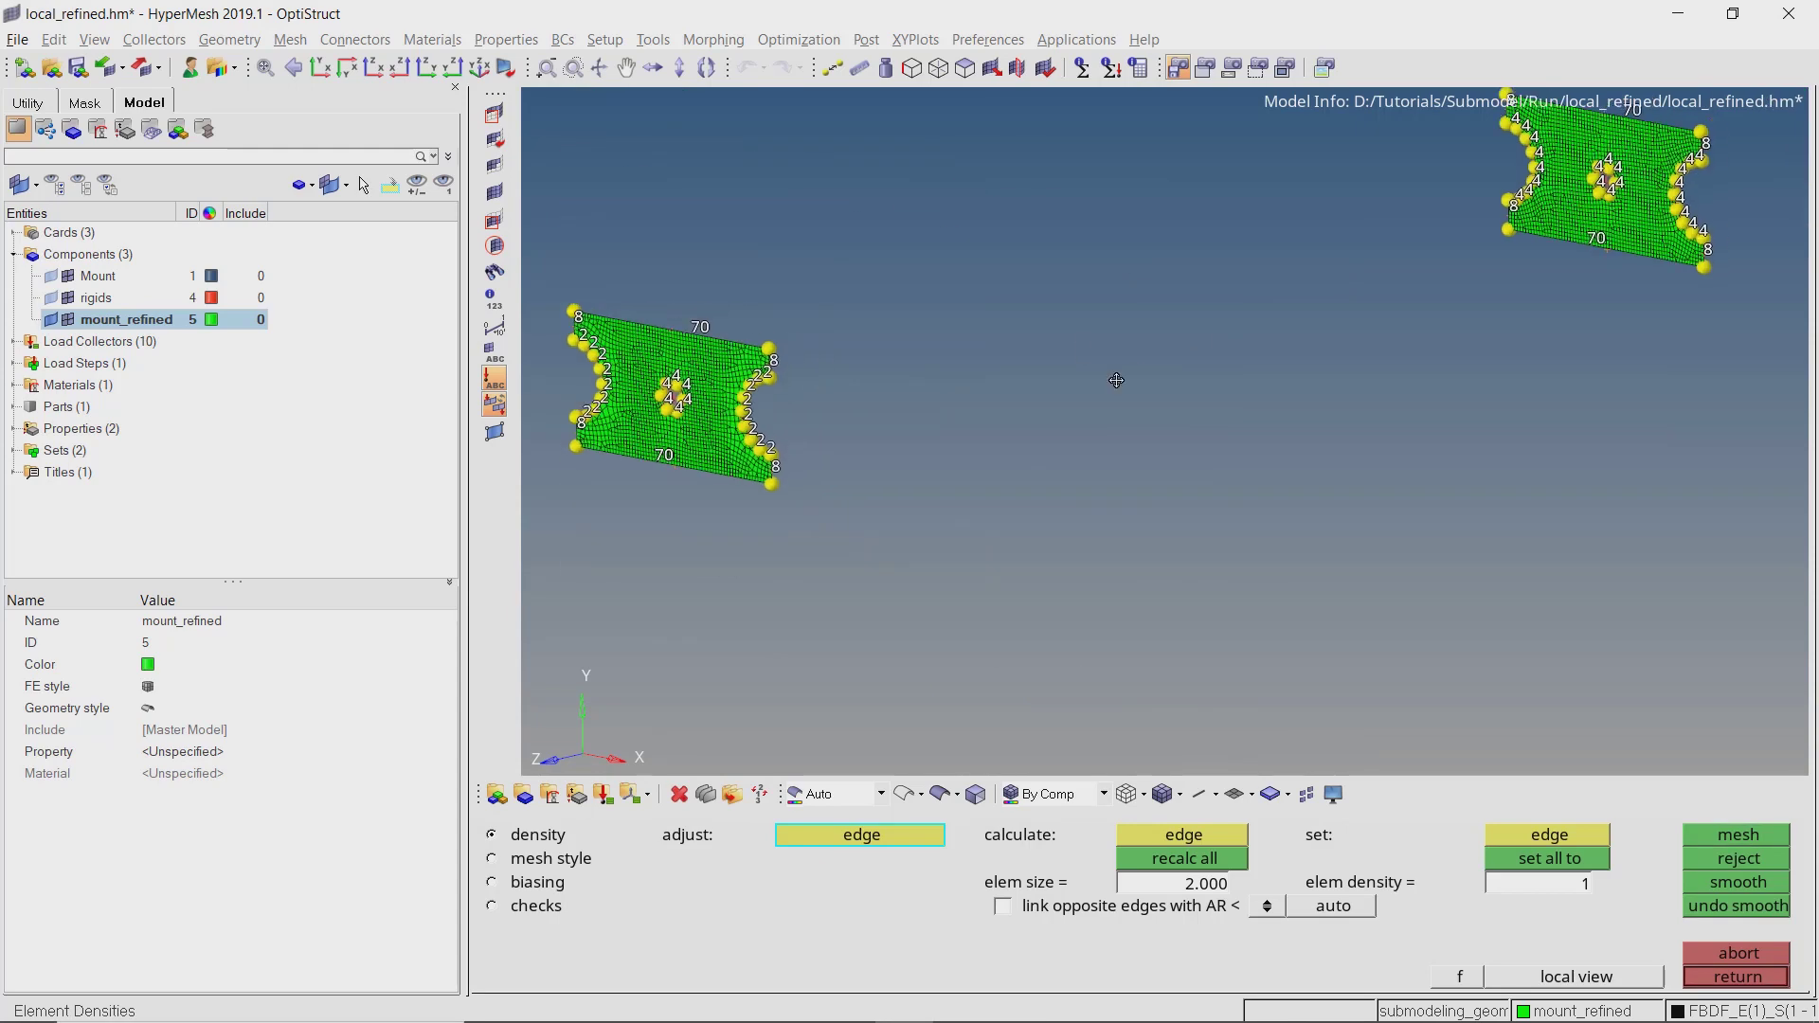
# Reduce the density of every edge segment along both curved cutouts of the right mount plate to 2.
pyautogui.rightClick(1352, 282)
pyautogui.rightClick(1353, 282)
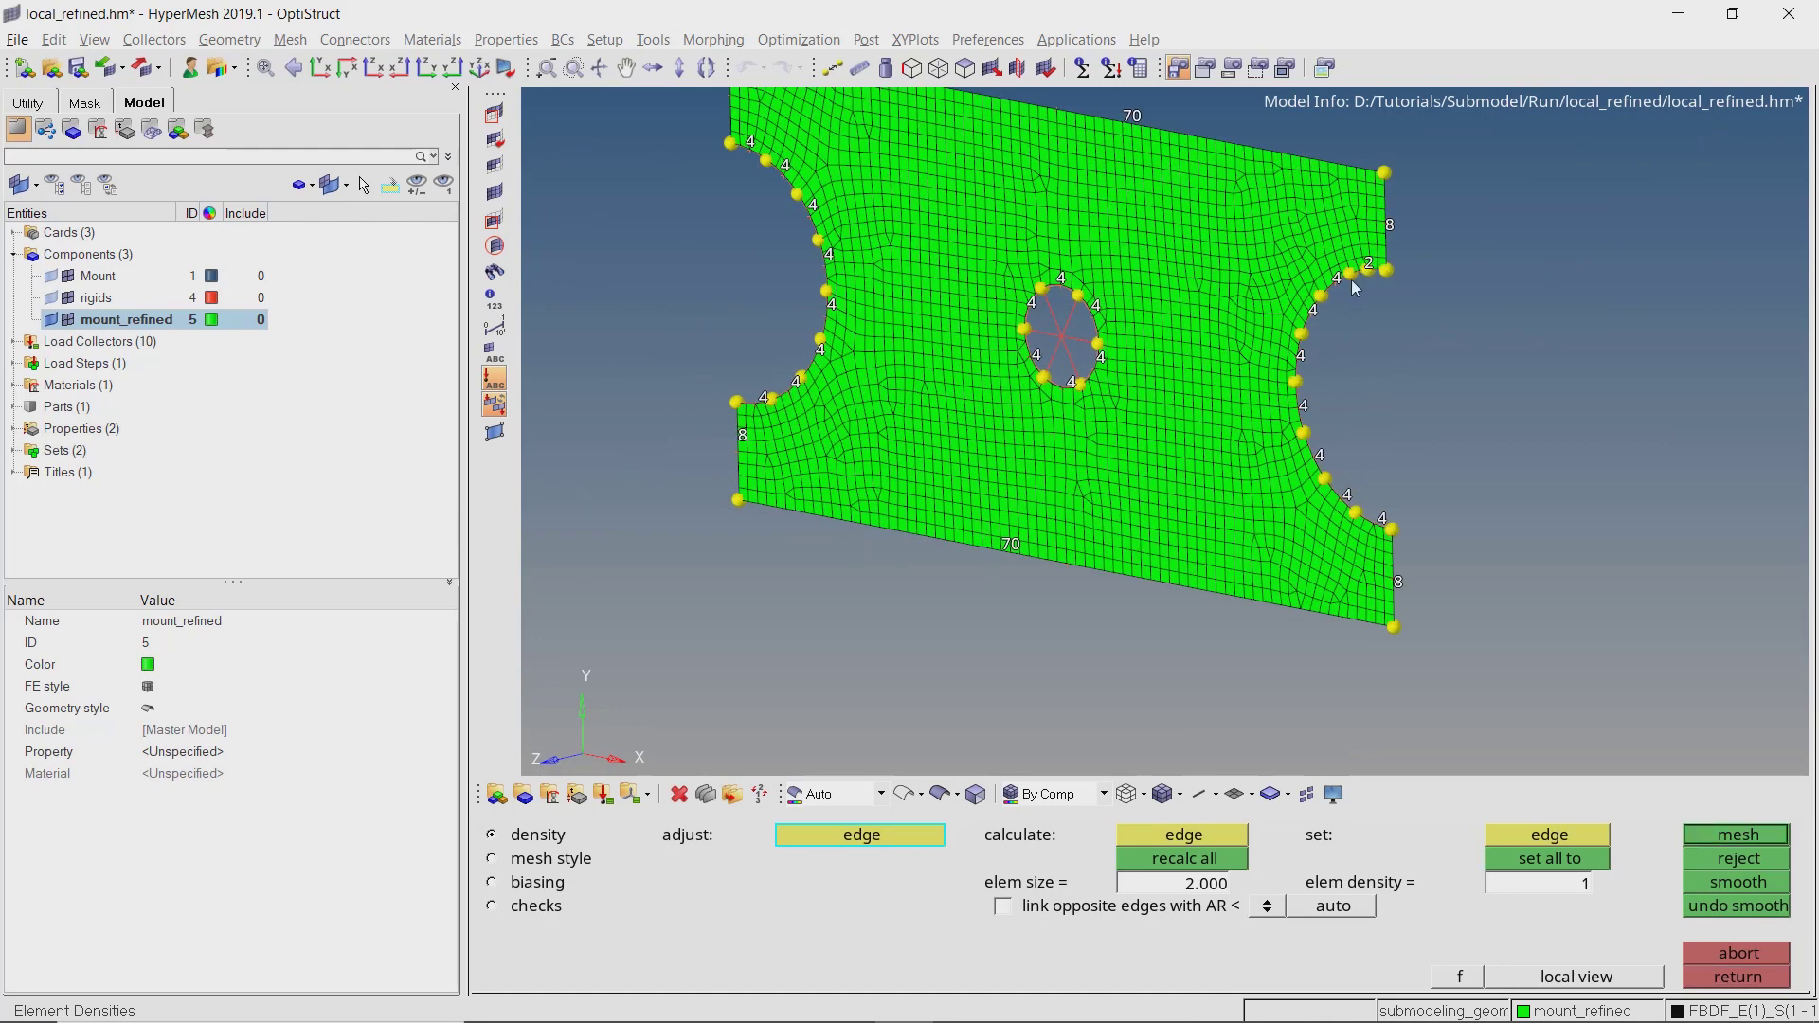
pyautogui.rightClick(1305, 399)
pyautogui.rightClick(1305, 400)
pyautogui.rightClick(1317, 453)
pyautogui.rightClick(1317, 453)
pyautogui.rightClick(1377, 520)
pyautogui.rightClick(1377, 520)
pyautogui.rightClick(749, 152)
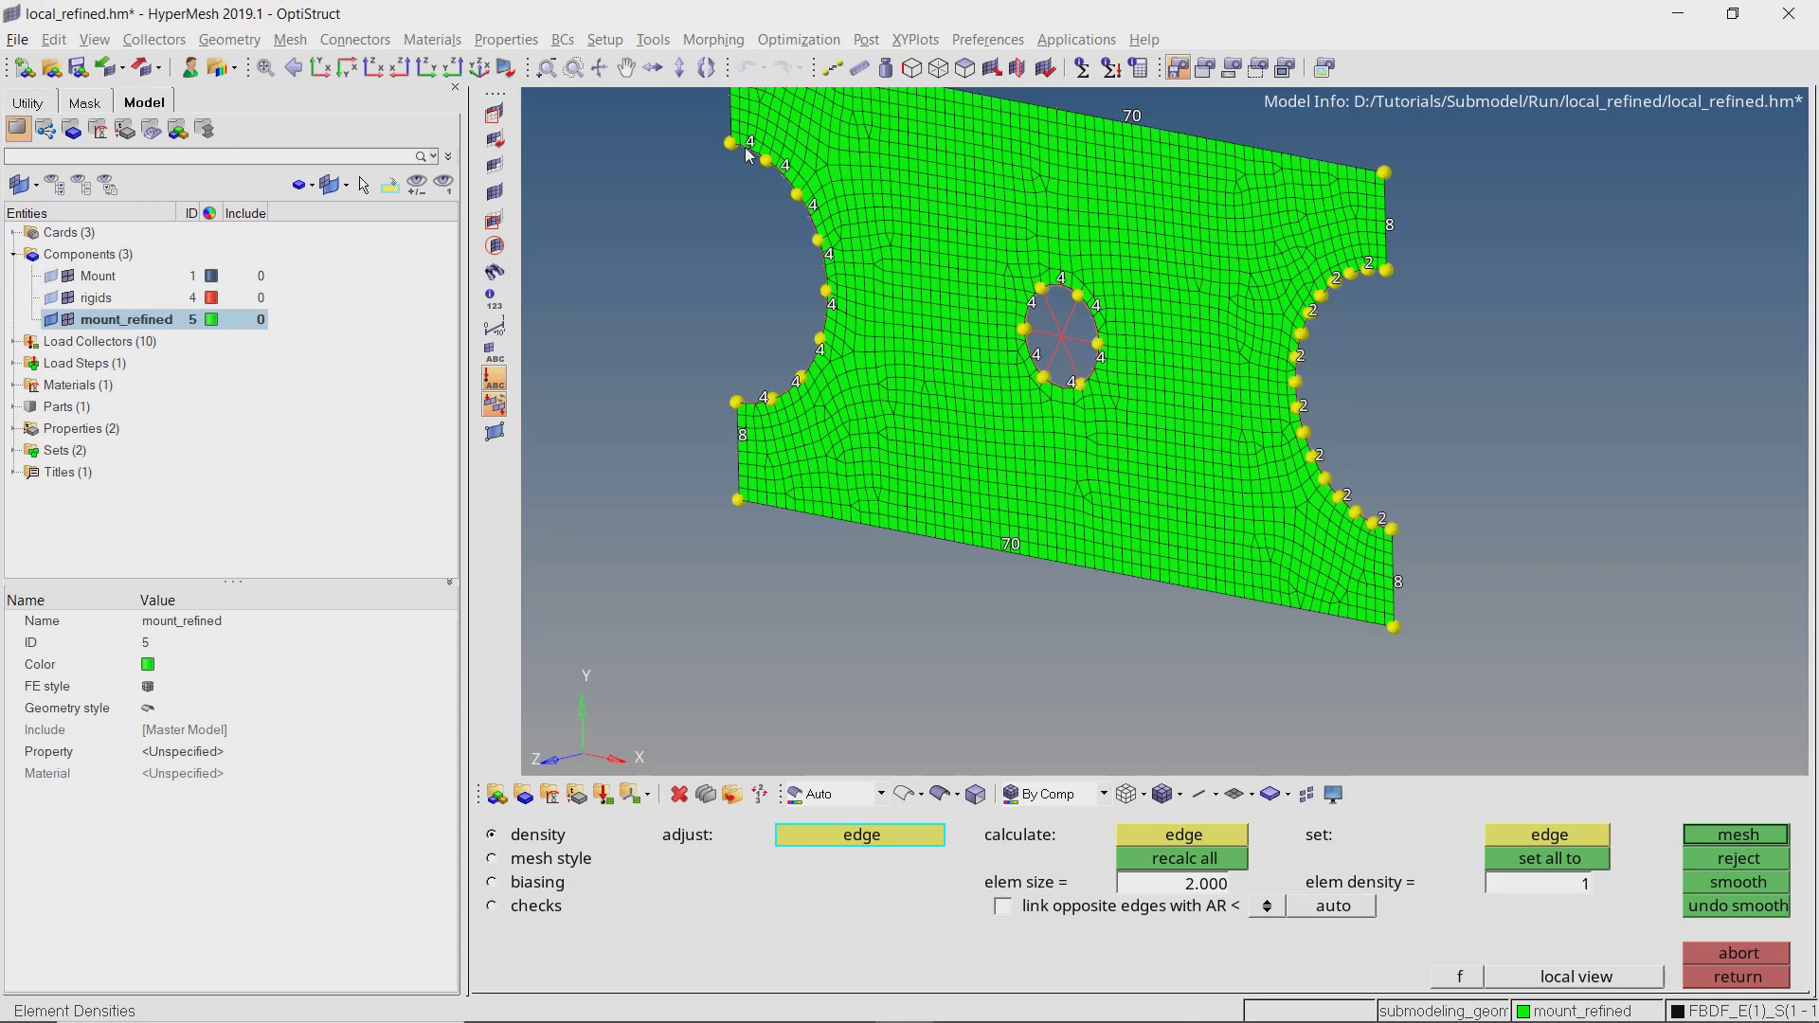
pyautogui.rightClick(748, 152)
pyautogui.rightClick(781, 176)
pyautogui.rightClick(780, 177)
pyautogui.rightClick(812, 221)
pyautogui.rightClick(812, 221)
pyautogui.rightClick(822, 263)
pyautogui.rightClick(822, 263)
pyautogui.rightClick(827, 312)
pyautogui.rightClick(827, 313)
pyautogui.rightClick(817, 358)
pyautogui.rightClick(797, 389)
pyautogui.rightClick(798, 389)
pyautogui.rightClick(770, 396)
pyautogui.rightClick(769, 396)
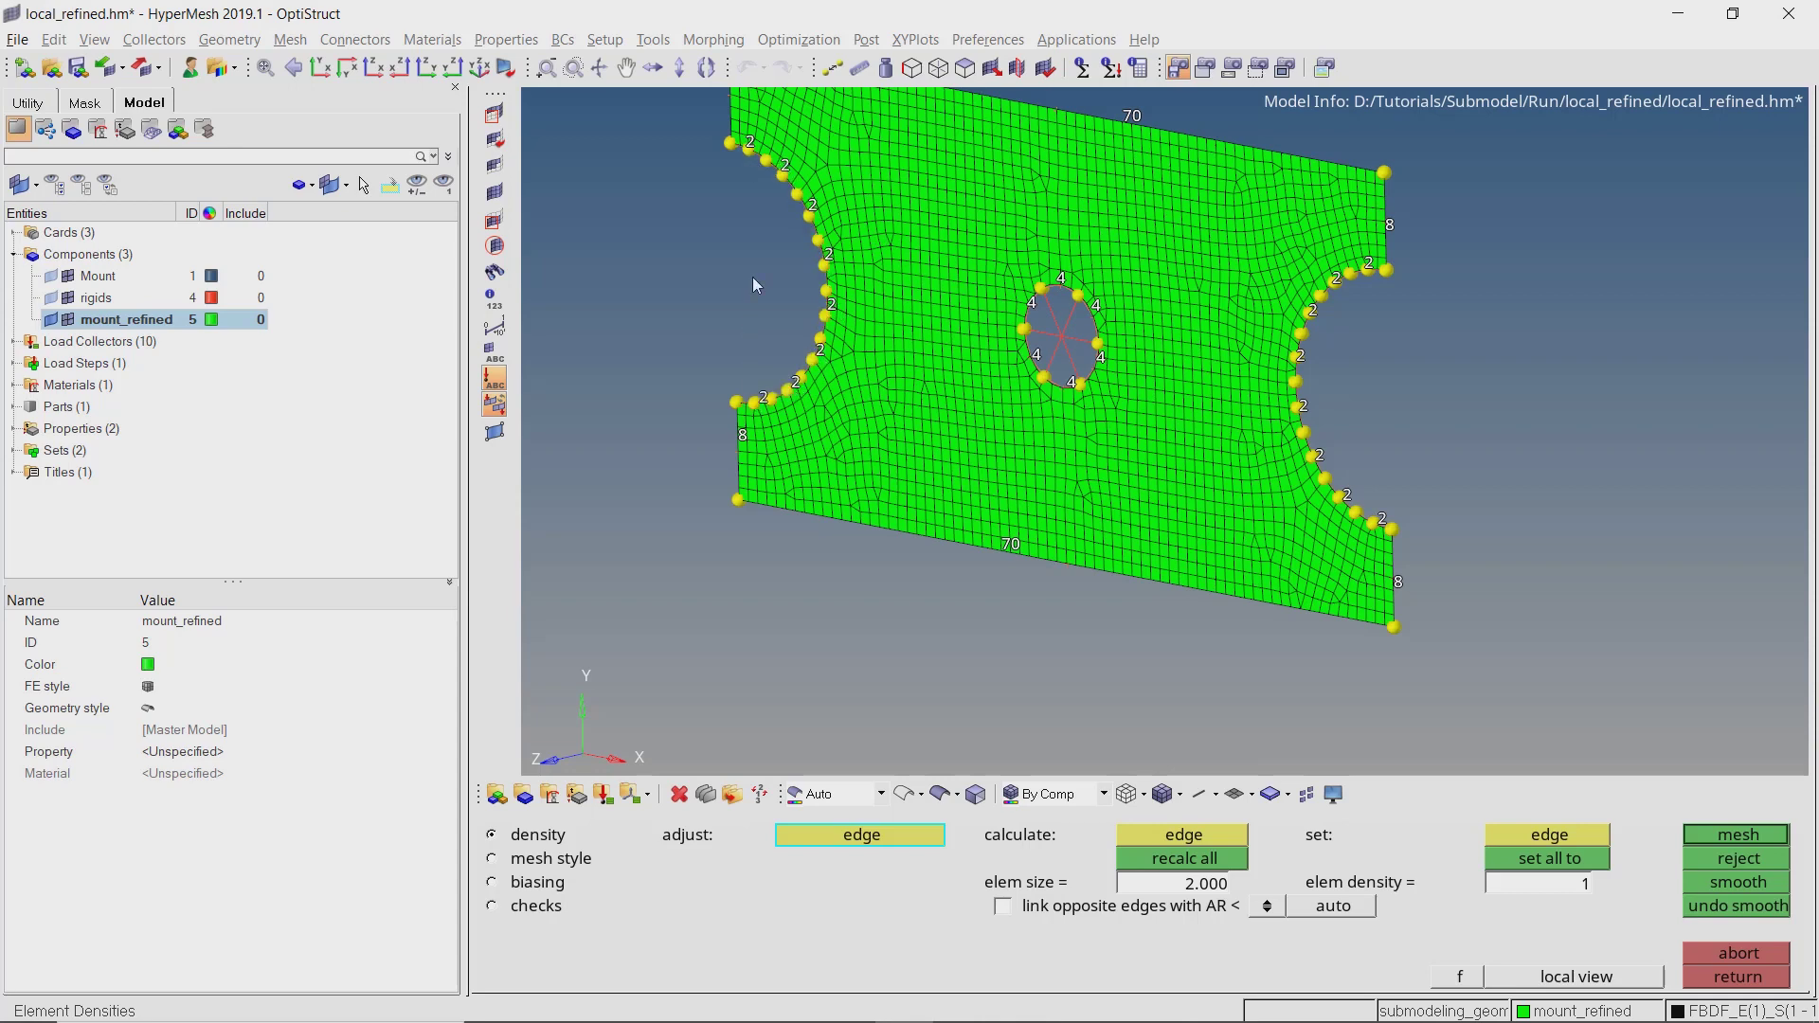
# Remesh with the adjusted edge densities, accept the refined mesh on both plates, and leave the automesh tool.
pyautogui.middleClick(753, 274)
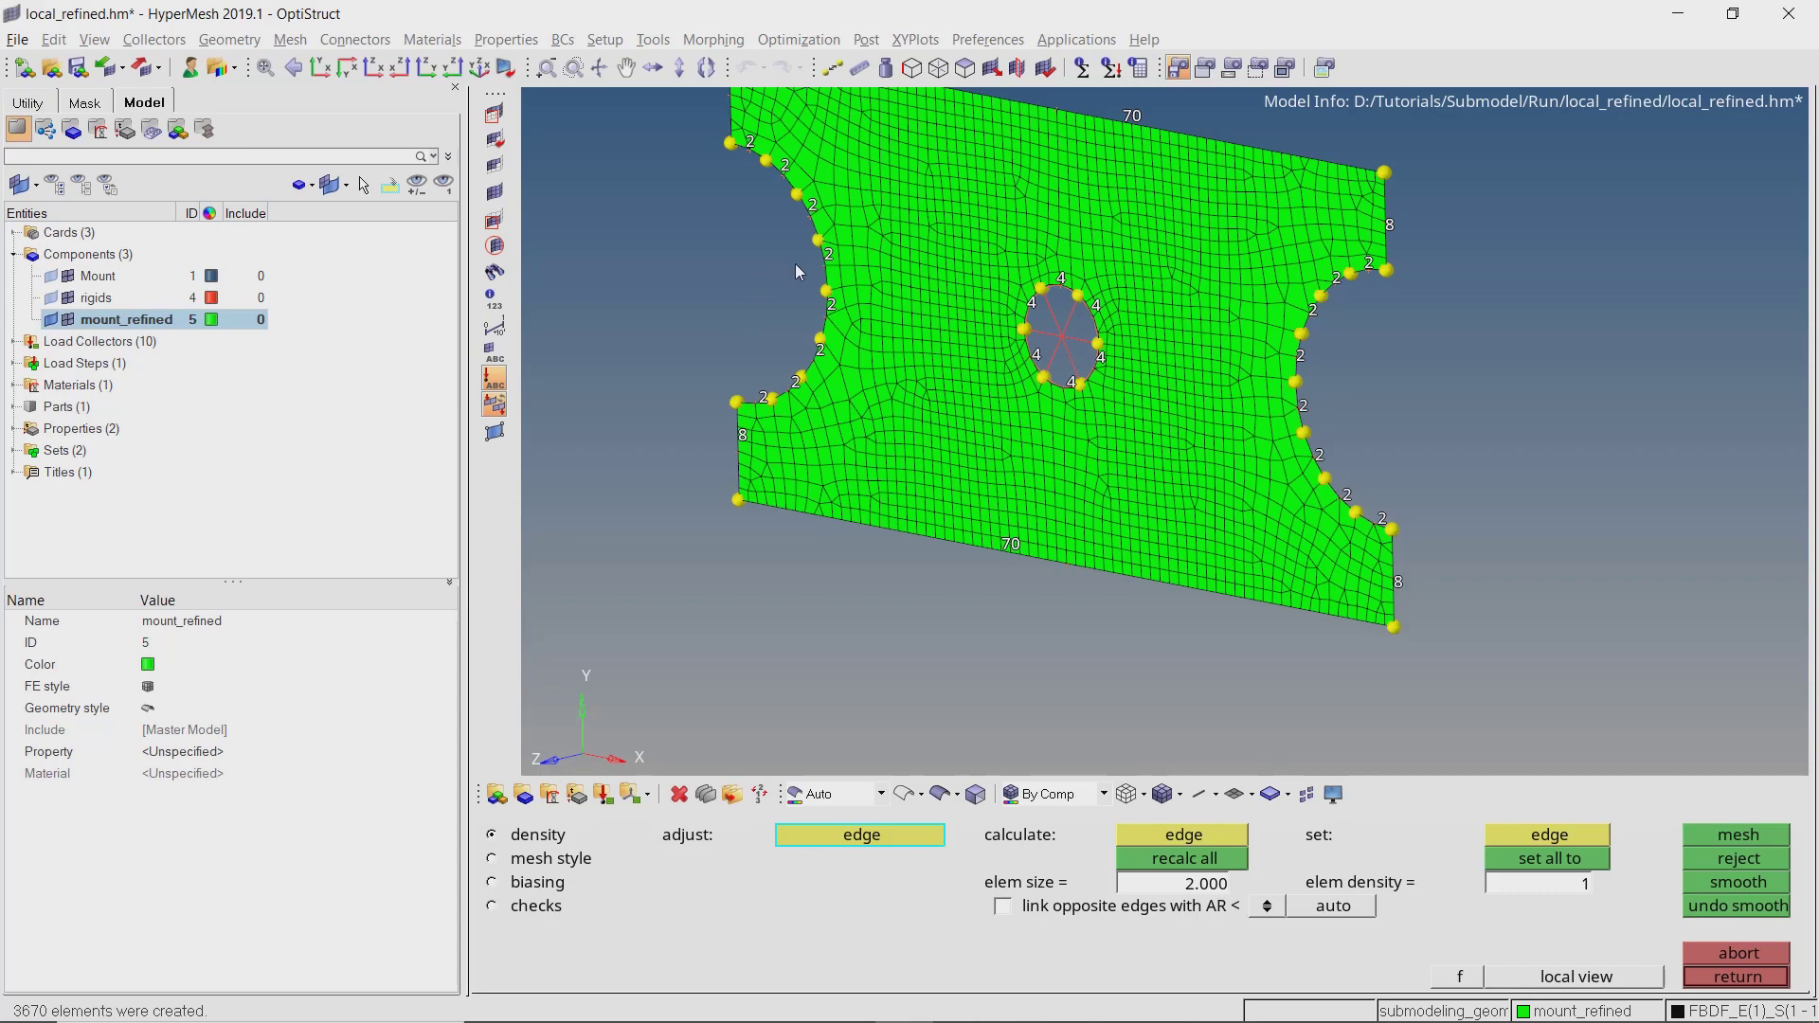
pyautogui.middleClick(793, 263)
pyautogui.scroll(-5, 998, 379)
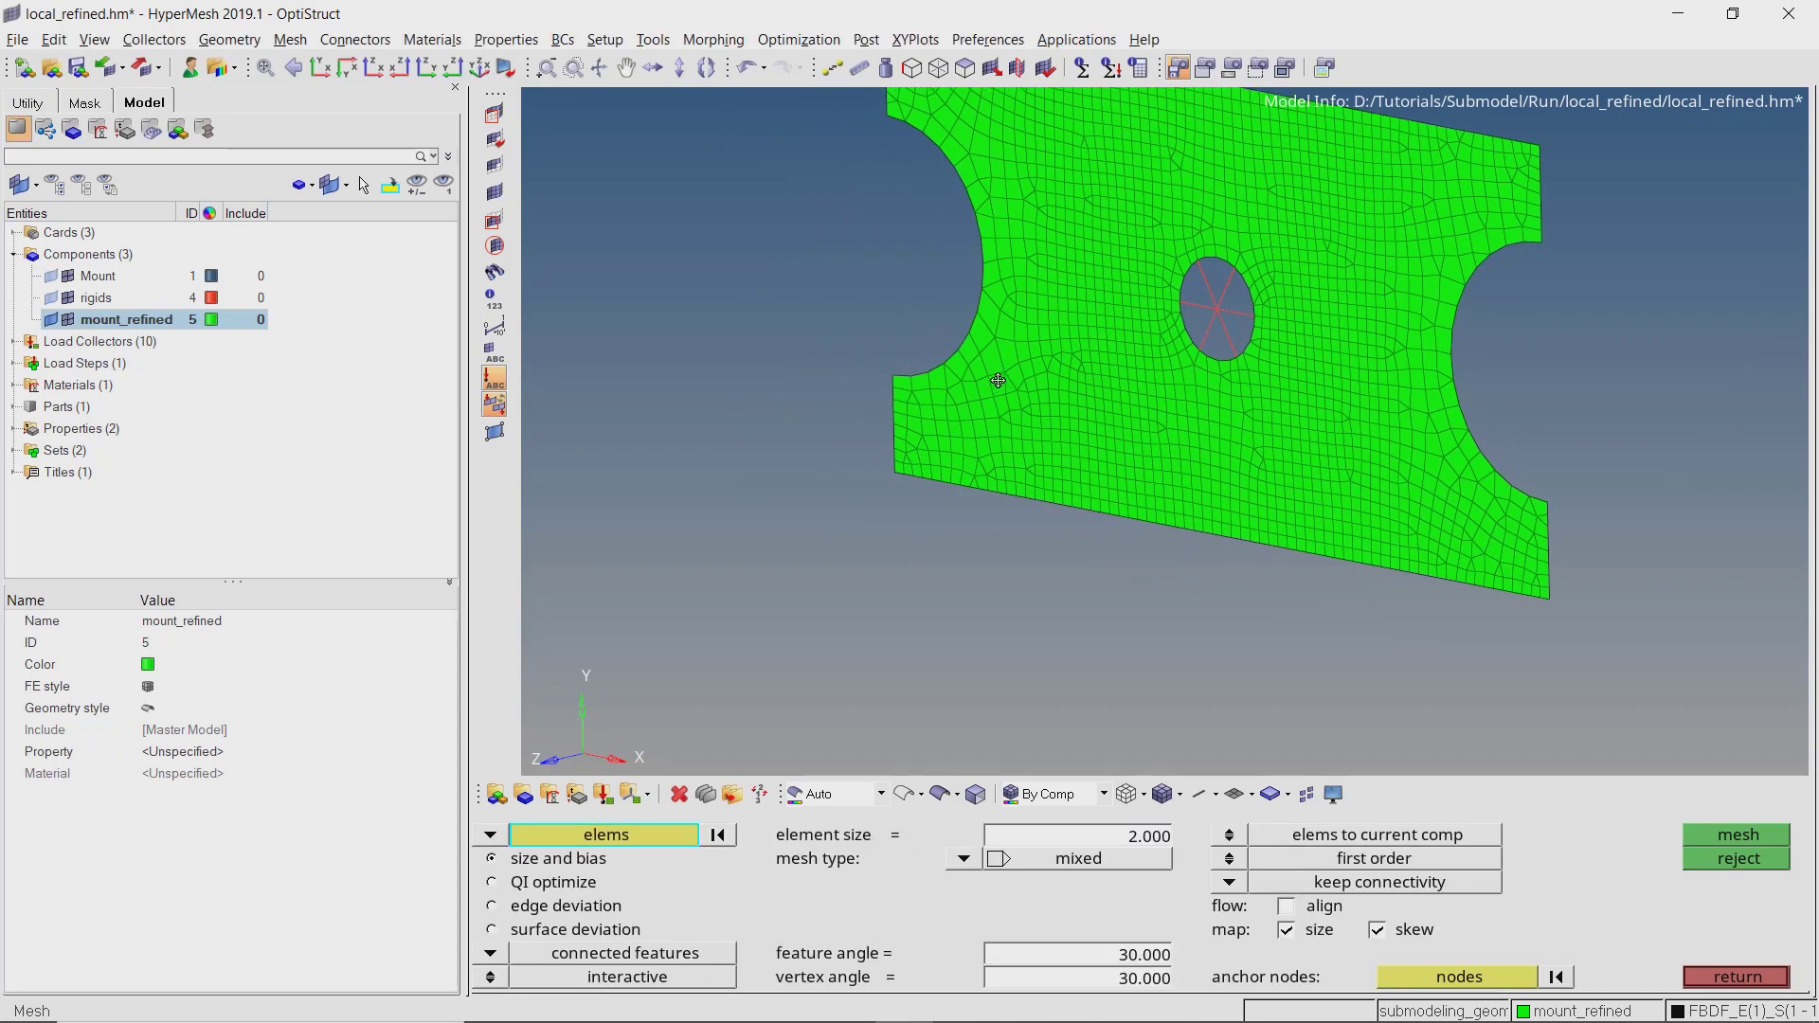
pyautogui.scroll(-3, 998, 379)
pyautogui.scroll(2, 1127, 395)
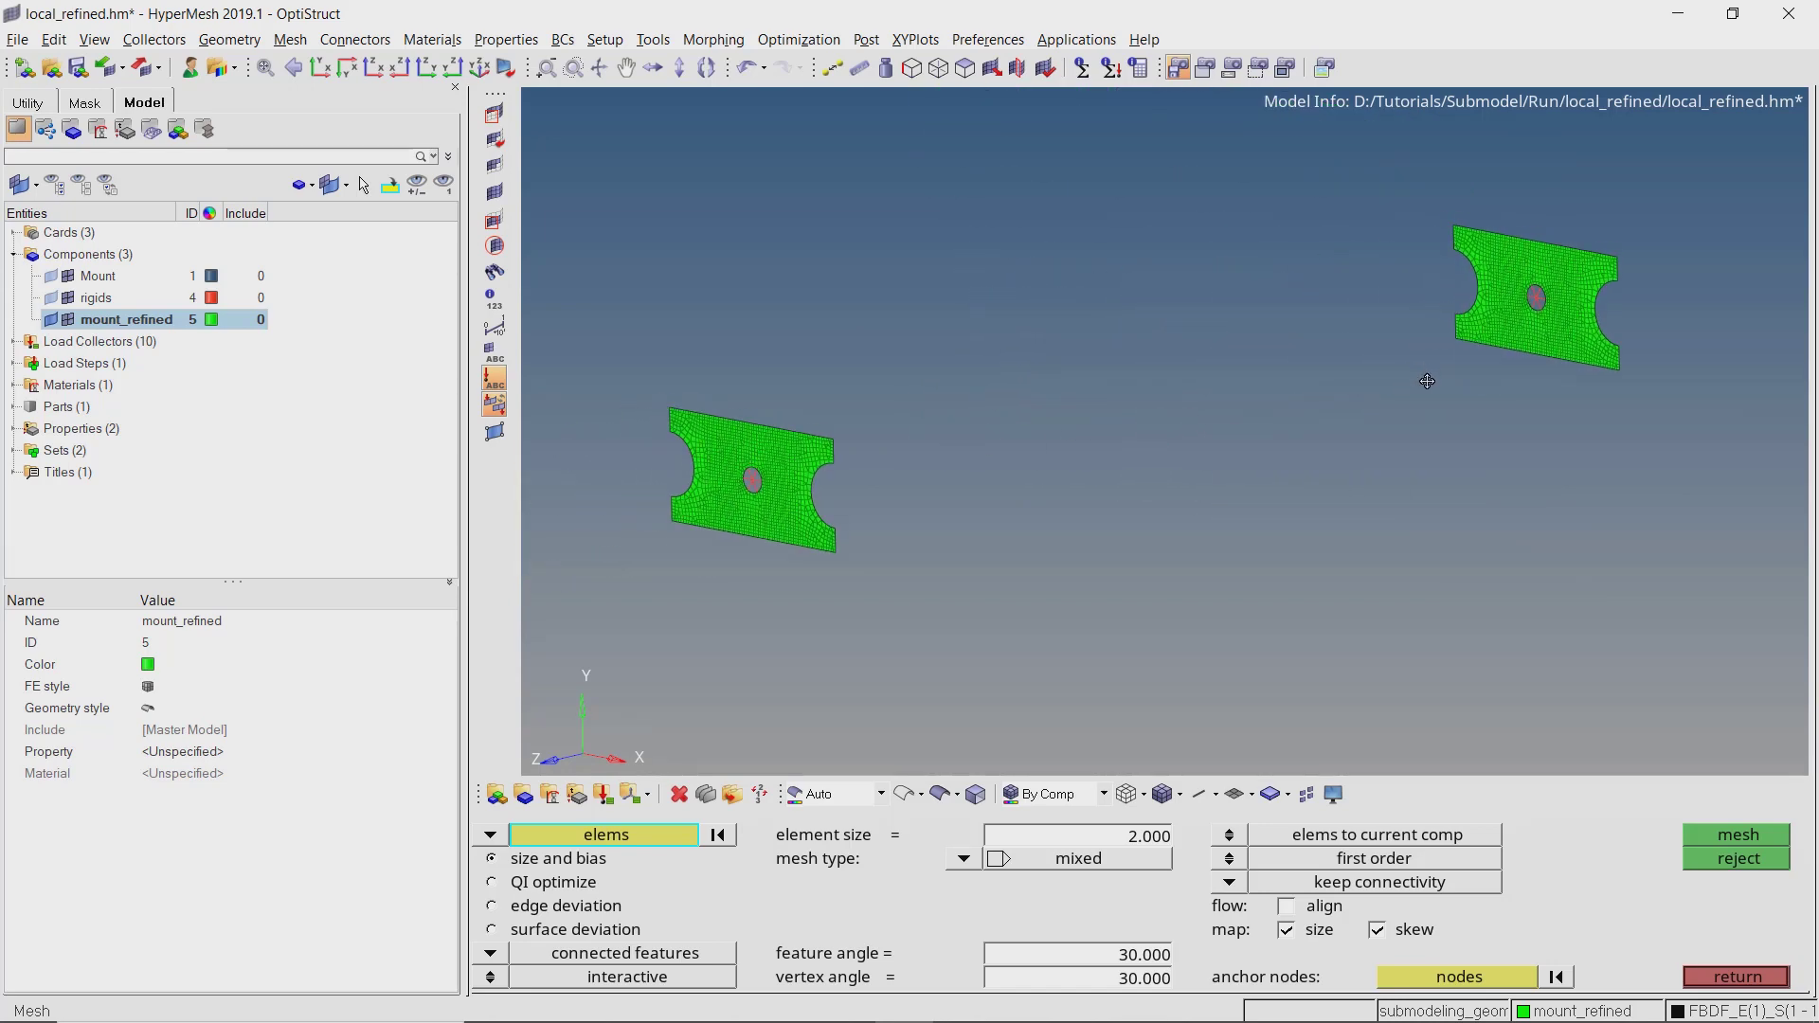
pyautogui.press('Escape')
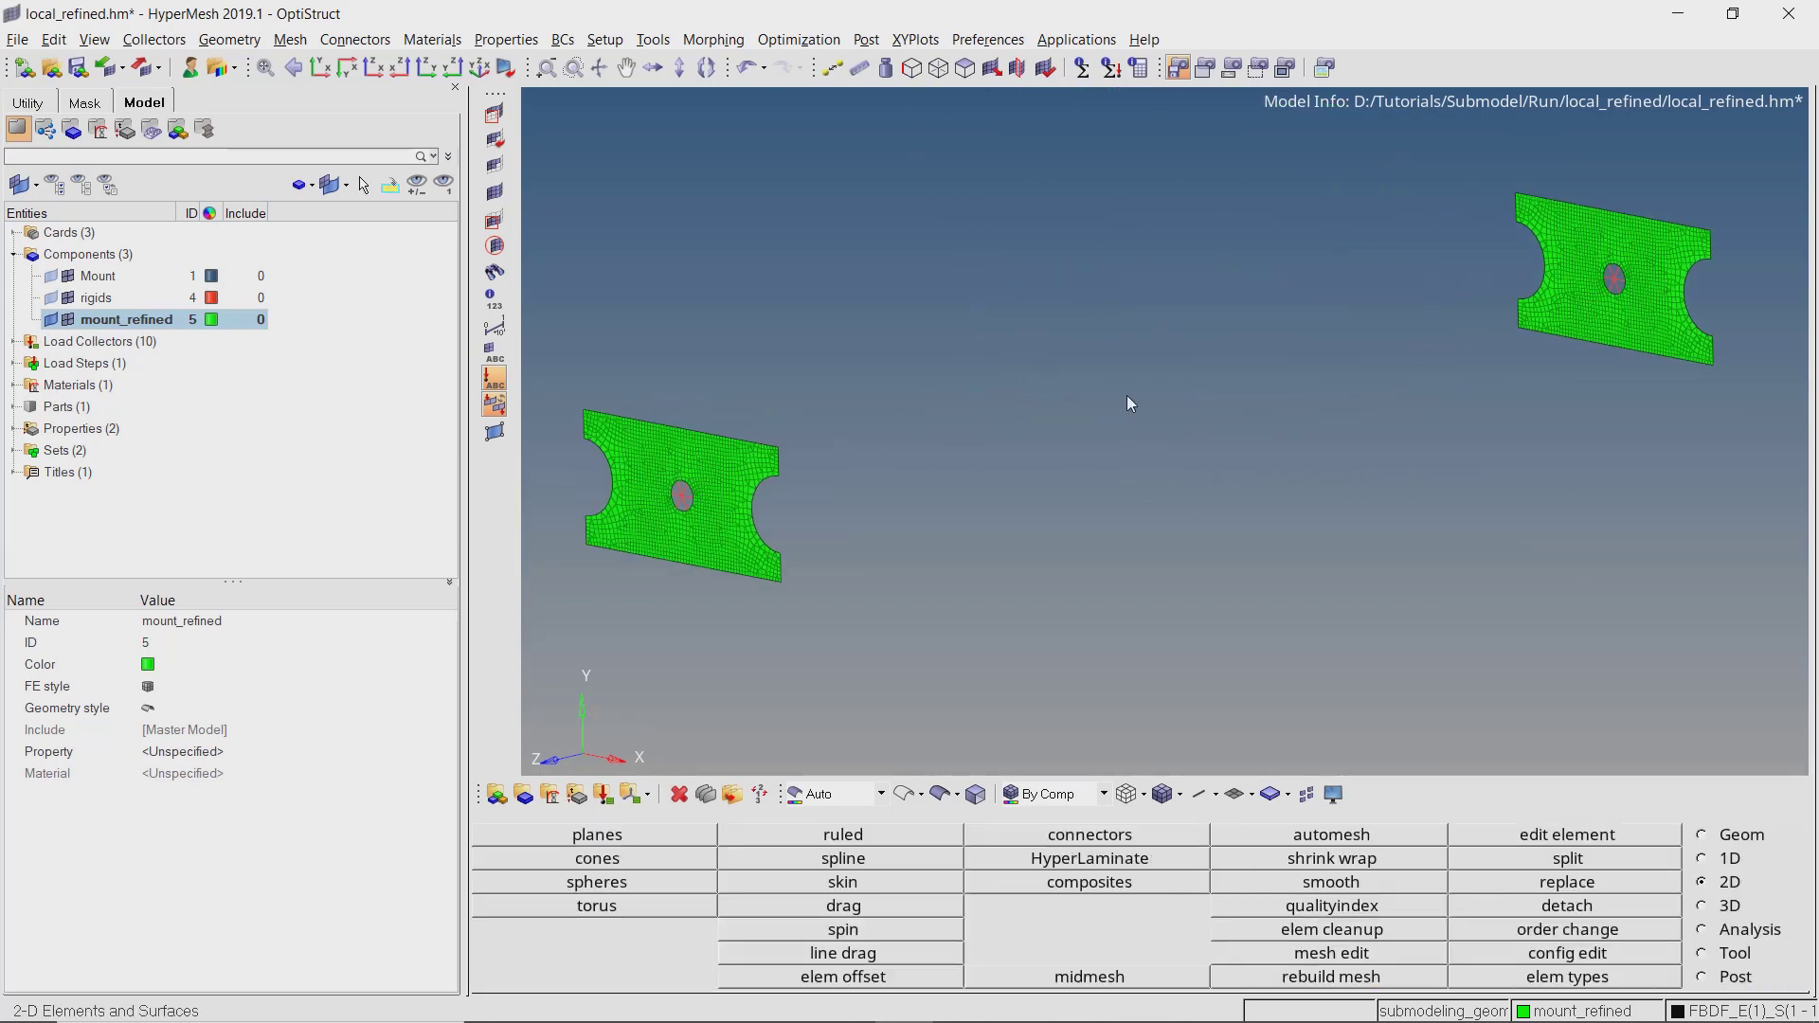
# Display the node IDs of the hole-centre nodes on both refined mount plates.
pyautogui.click(1703, 954)
pyautogui.click(1605, 837)
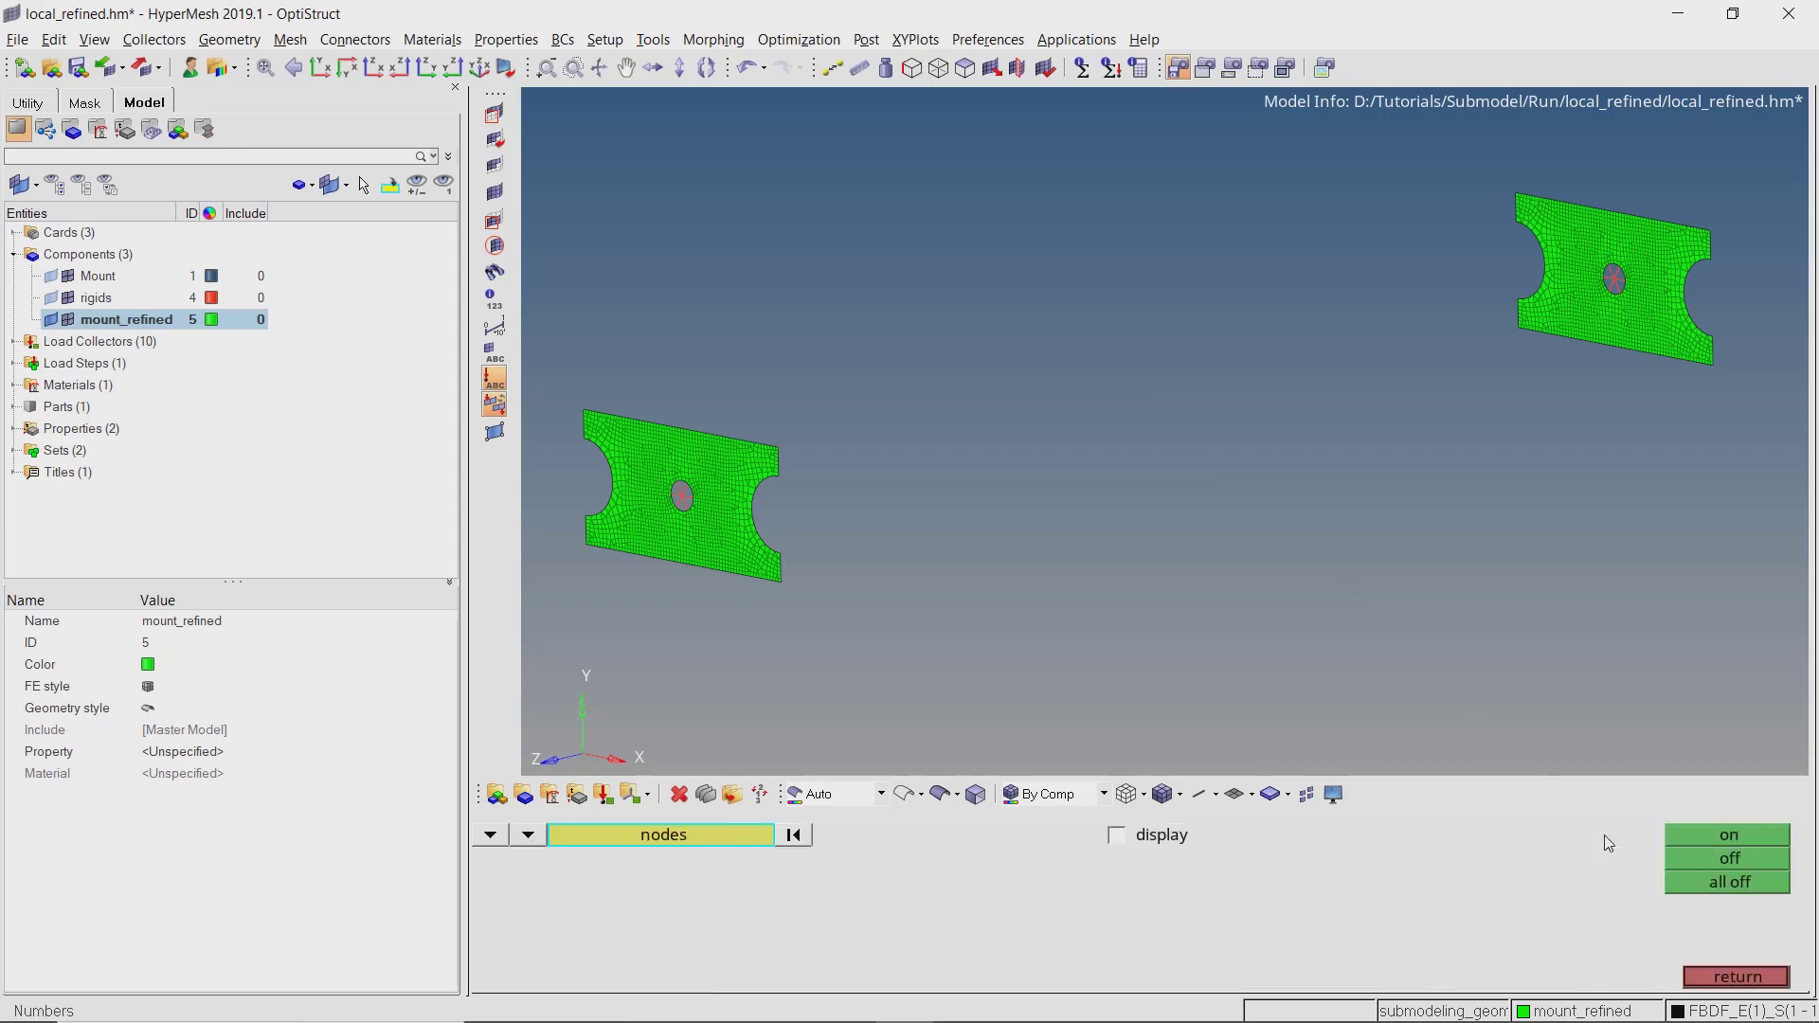
pyautogui.scroll(8, 717, 464)
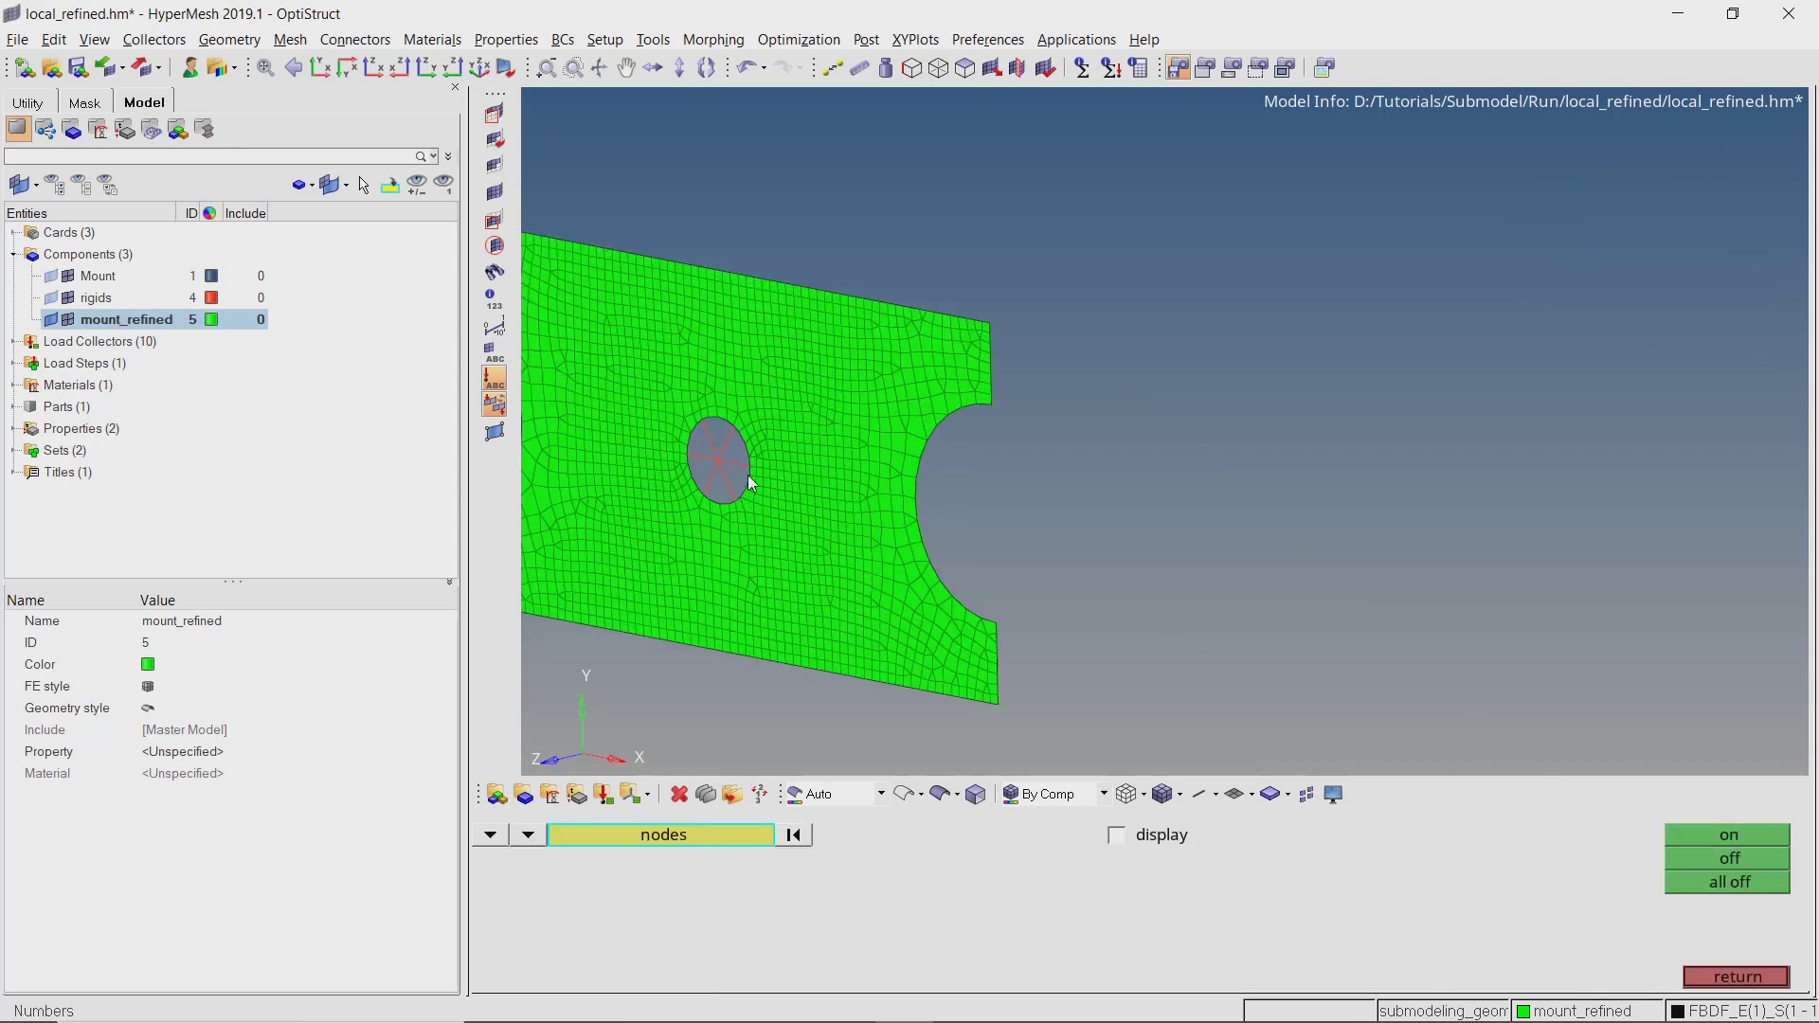
pyautogui.scroll(-5, 717, 464)
pyautogui.scroll(2, 973, 499)
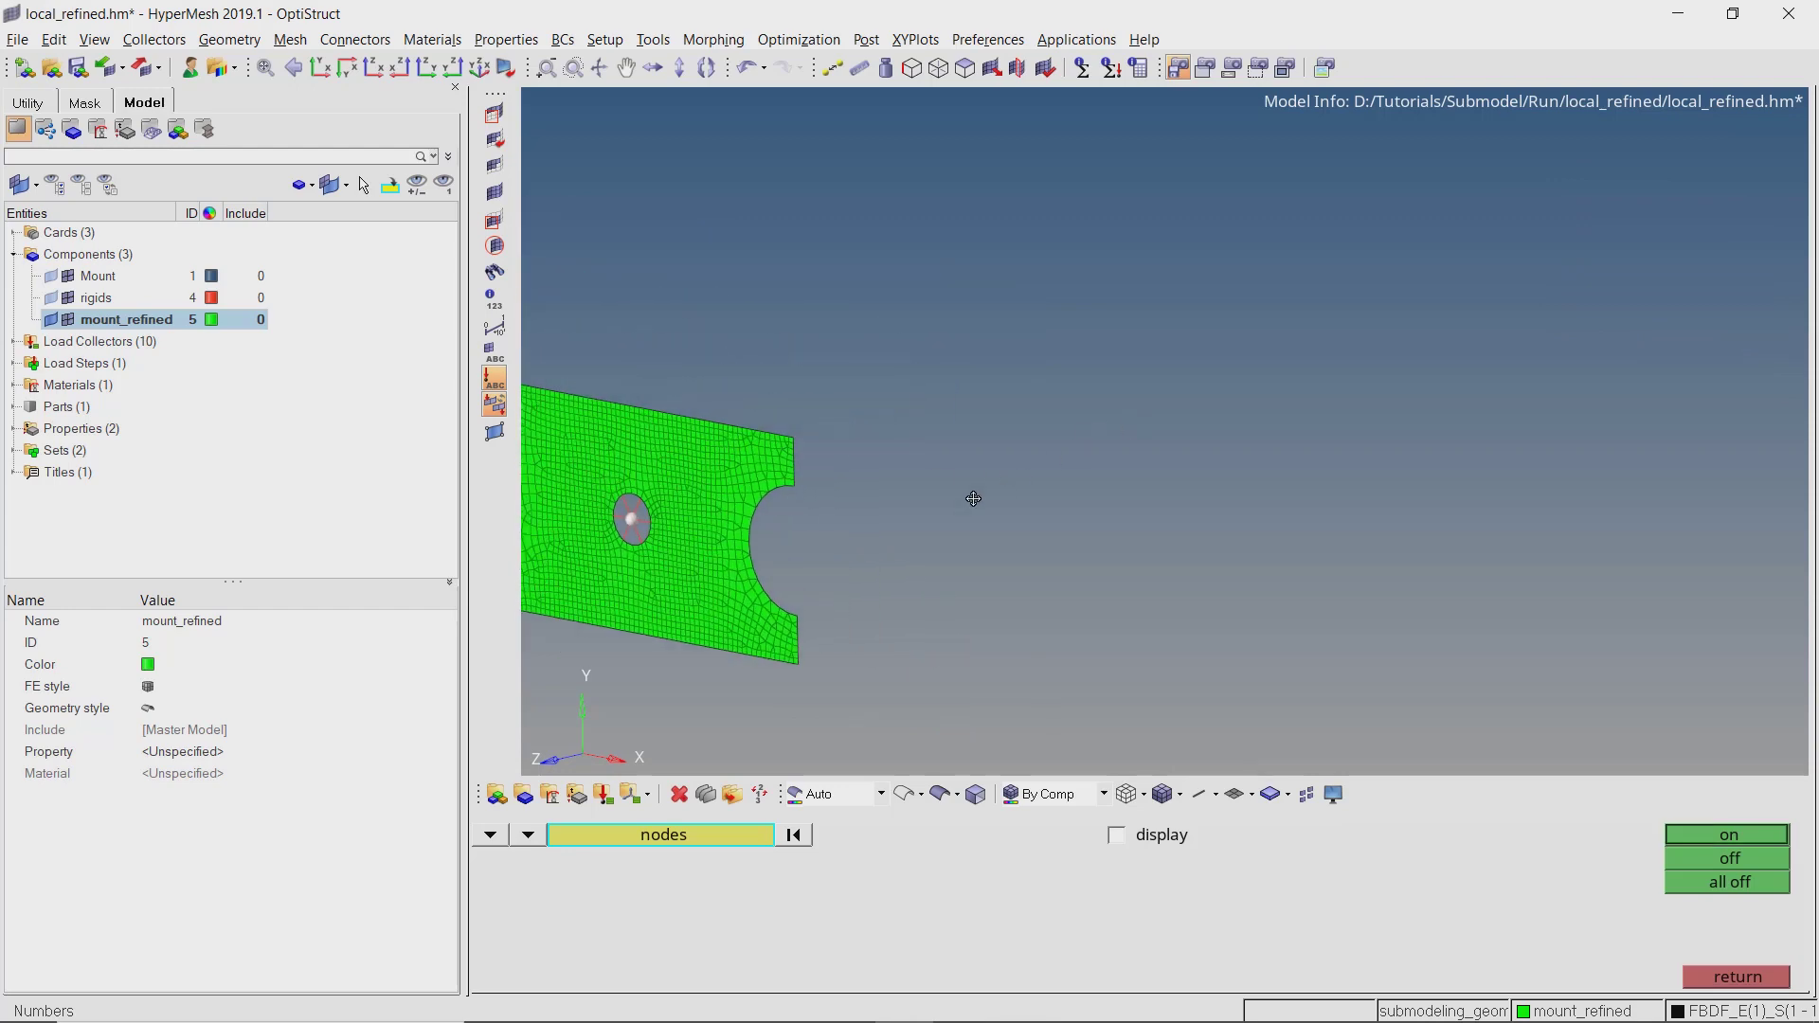
pyautogui.keyDown('ctrl'); pyautogui.moveTo(974, 499); pyautogui.dragTo(612, 578, button='right'); pyautogui.keyUp('ctrl')
pyautogui.keyDown('ctrl'); pyautogui.moveTo(1384, 446); pyautogui.dragTo(1166, 400, button='right'); pyautogui.keyUp('ctrl')
pyautogui.scroll(2, 1291, 320)
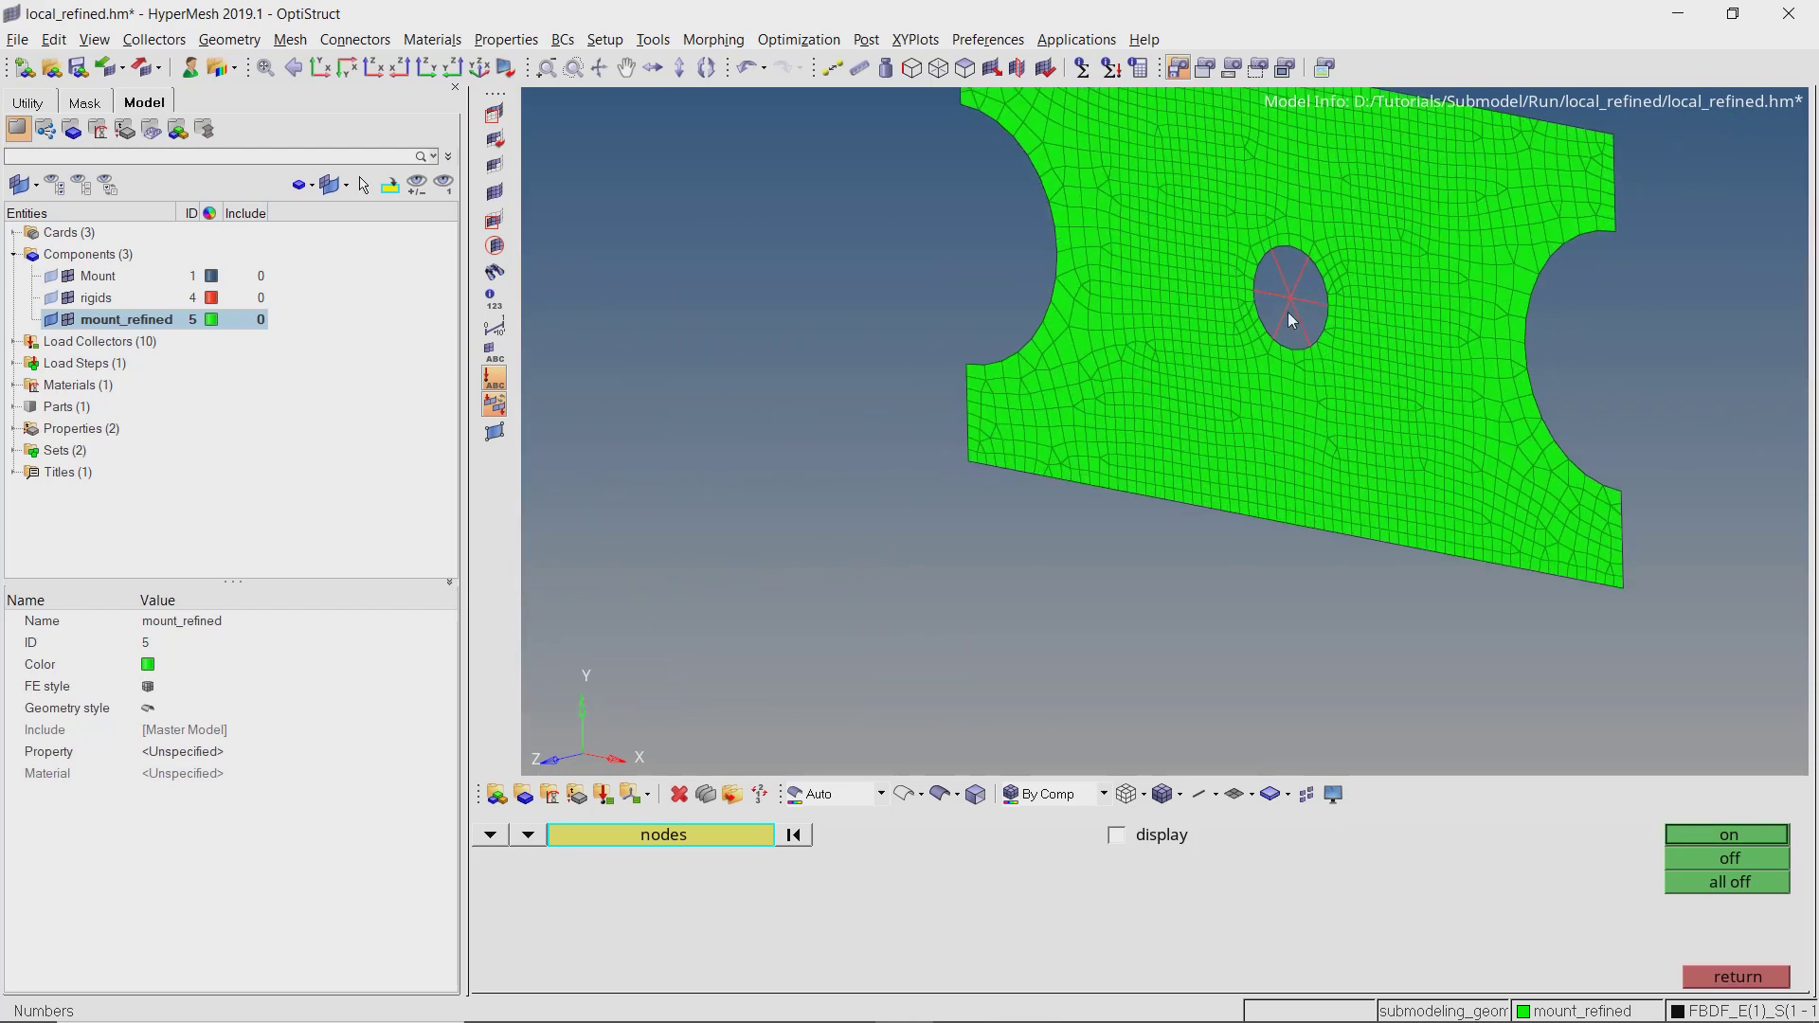
pyautogui.click(1696, 834)
pyautogui.keyDown('ctrl'); pyautogui.moveTo(1090, 445); pyautogui.dragTo(1447, 325, button='right'); pyautogui.keyUp('ctrl')
pyautogui.scroll(-4, 1180, 372)
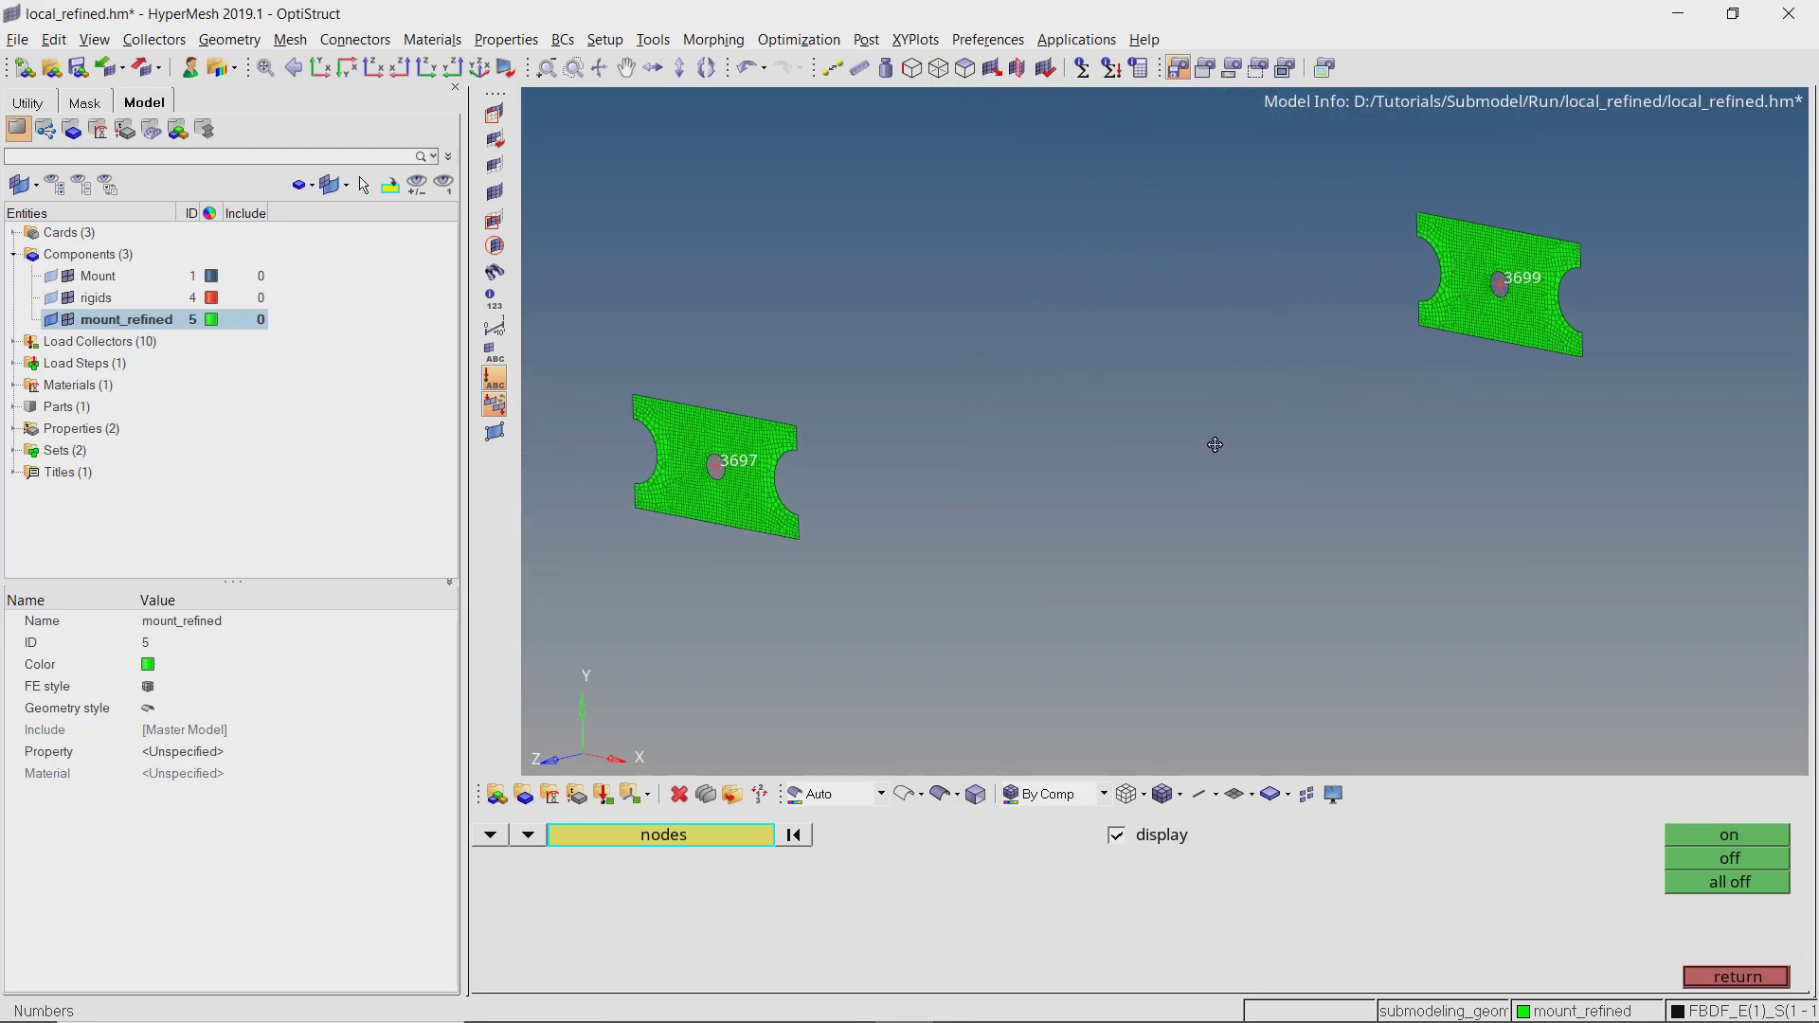
pyautogui.press('q')
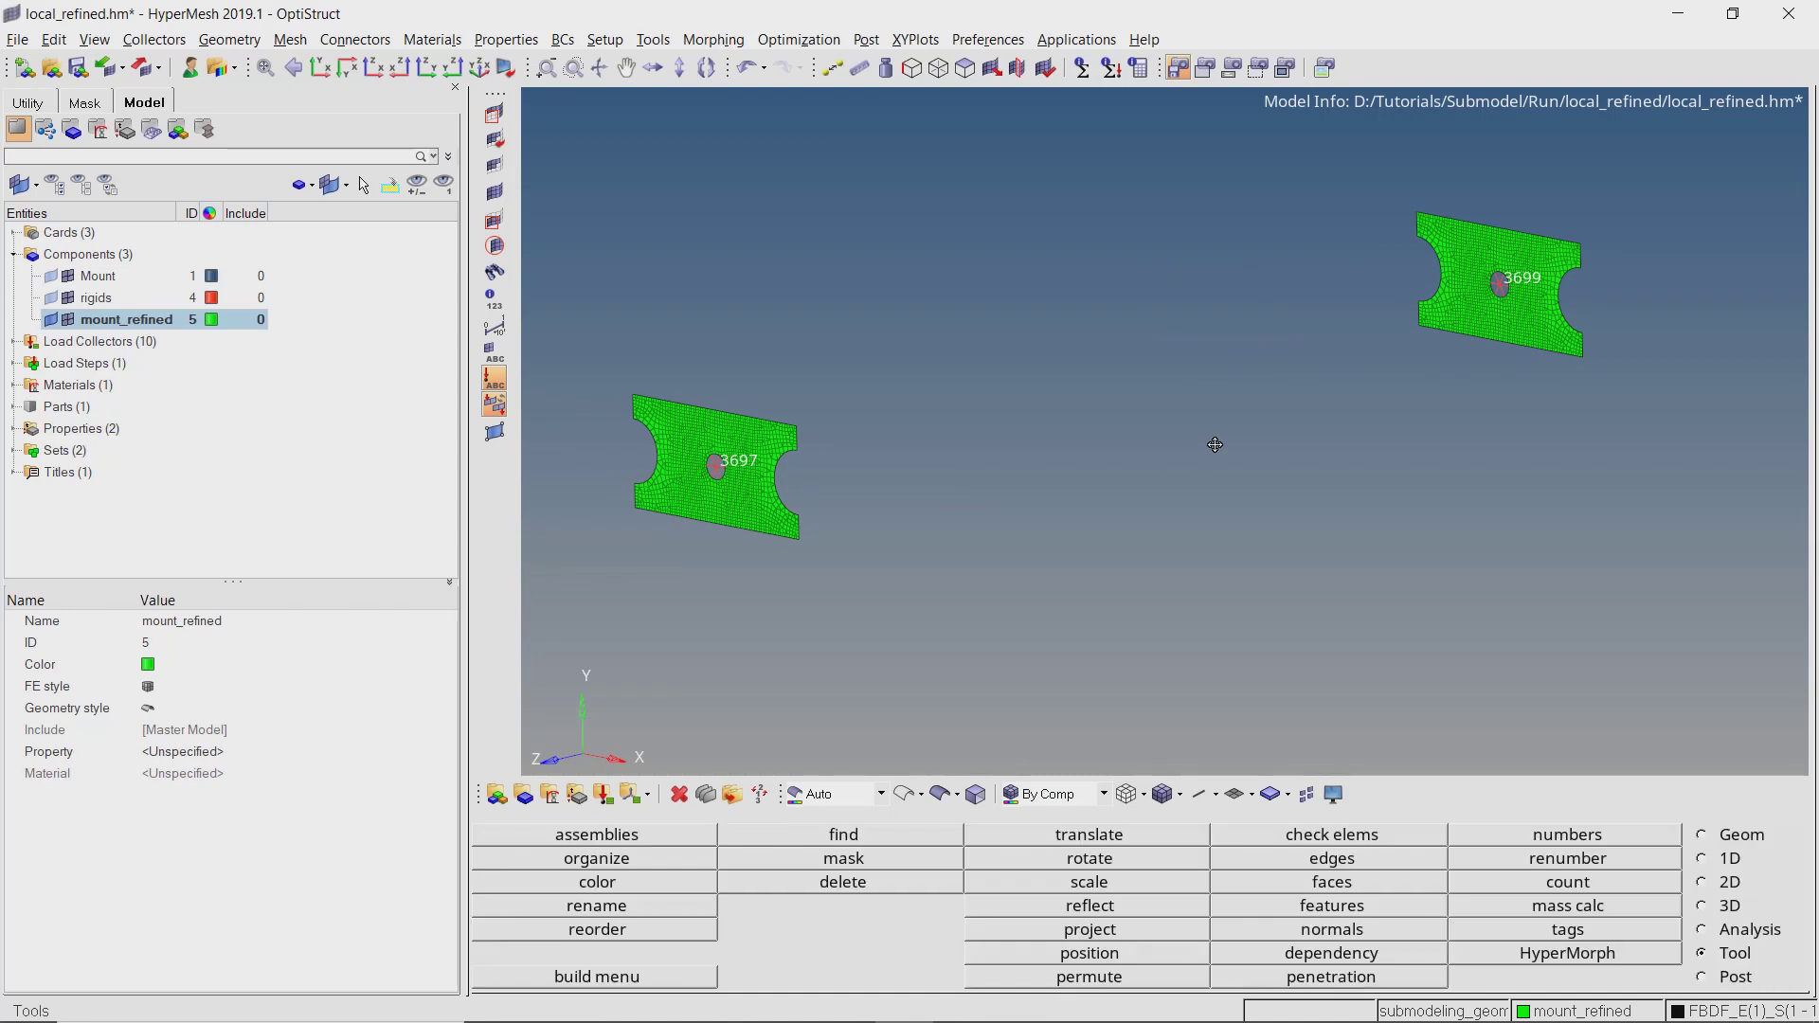
# Create a new component named rigids2 for the refined model's rigid elements.
pyautogui.rightClick(413, 254)
pyautogui.moveTo(467, 258)
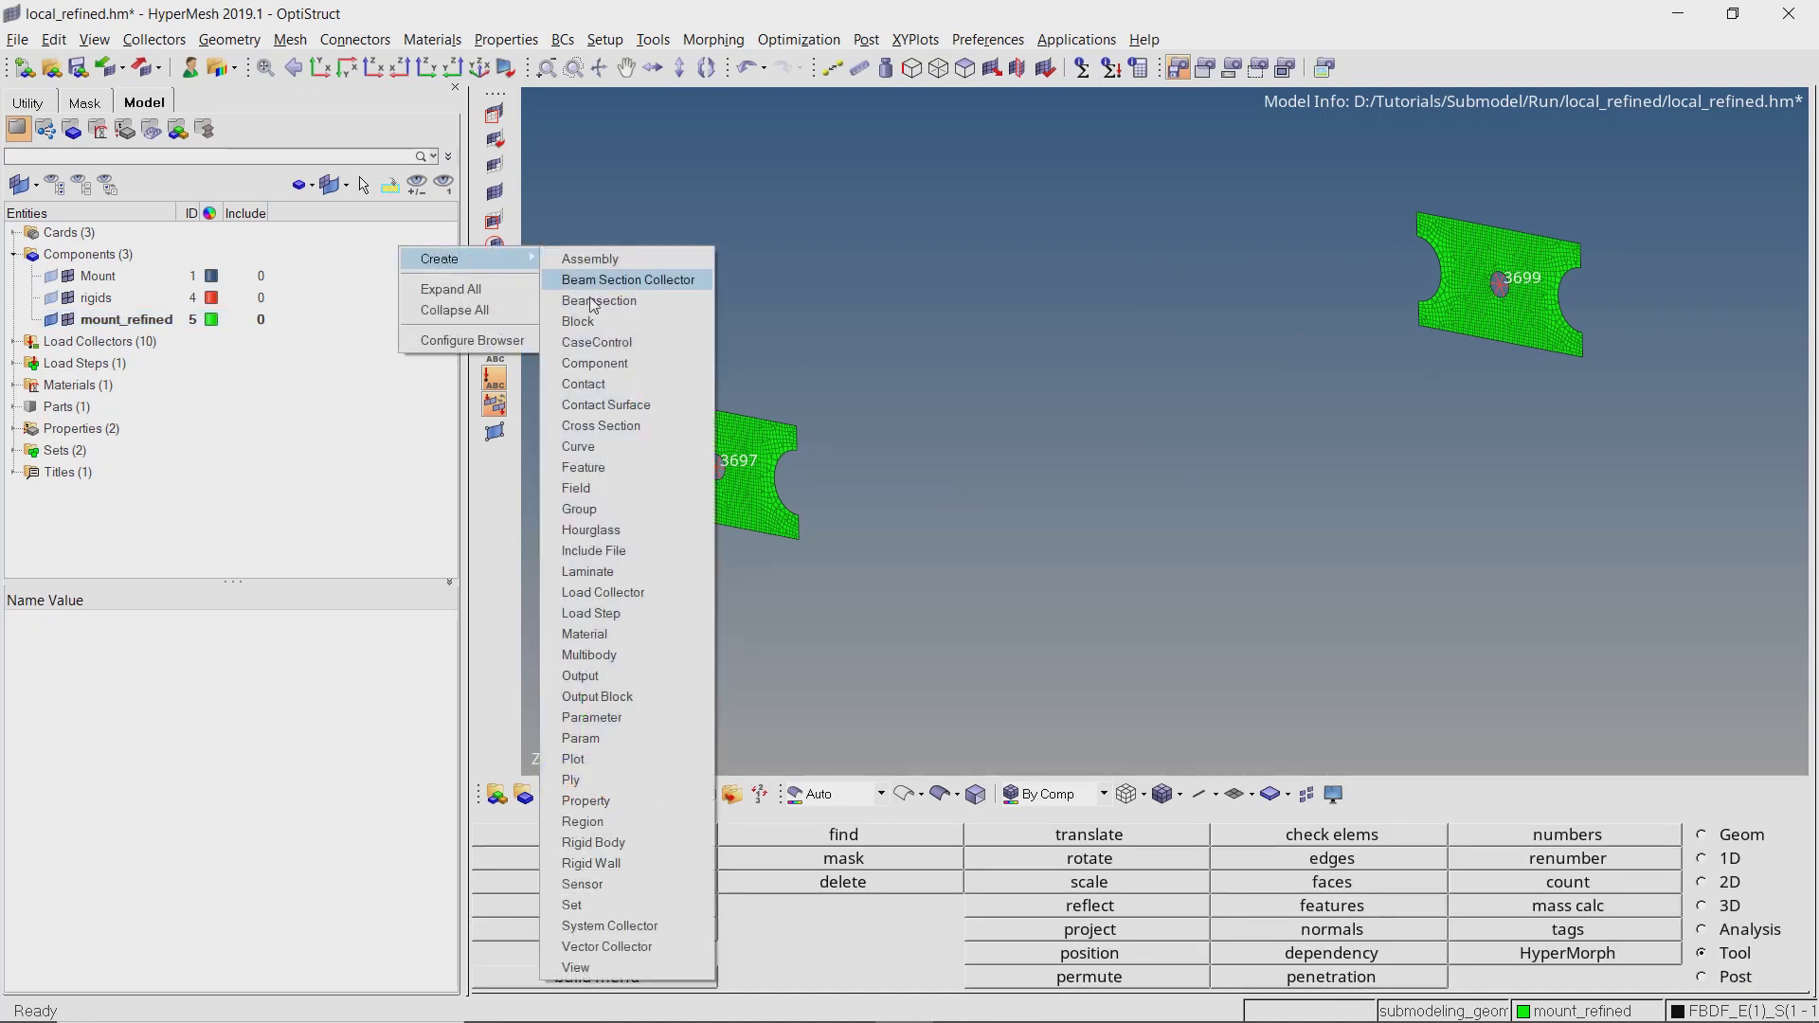
pyautogui.click(595, 363)
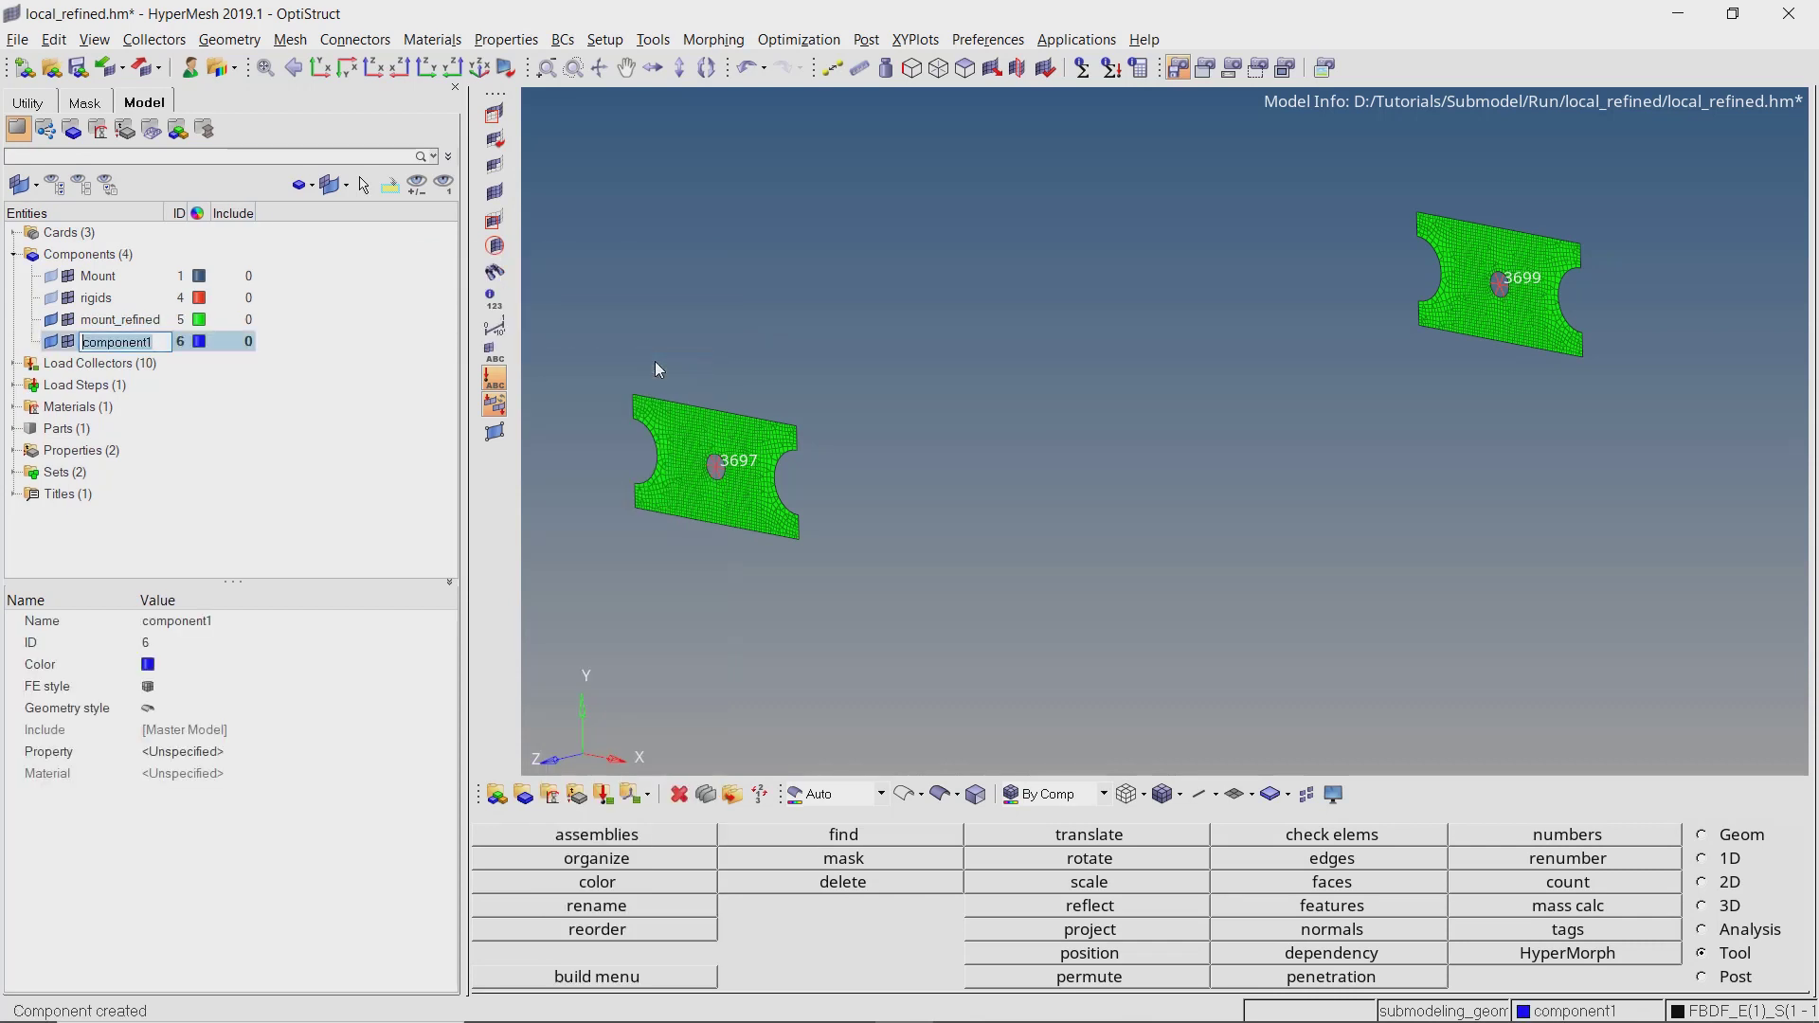
pyautogui.press('BackSpace')
pyautogui.write('rigids2')
pyautogui.press('Return')
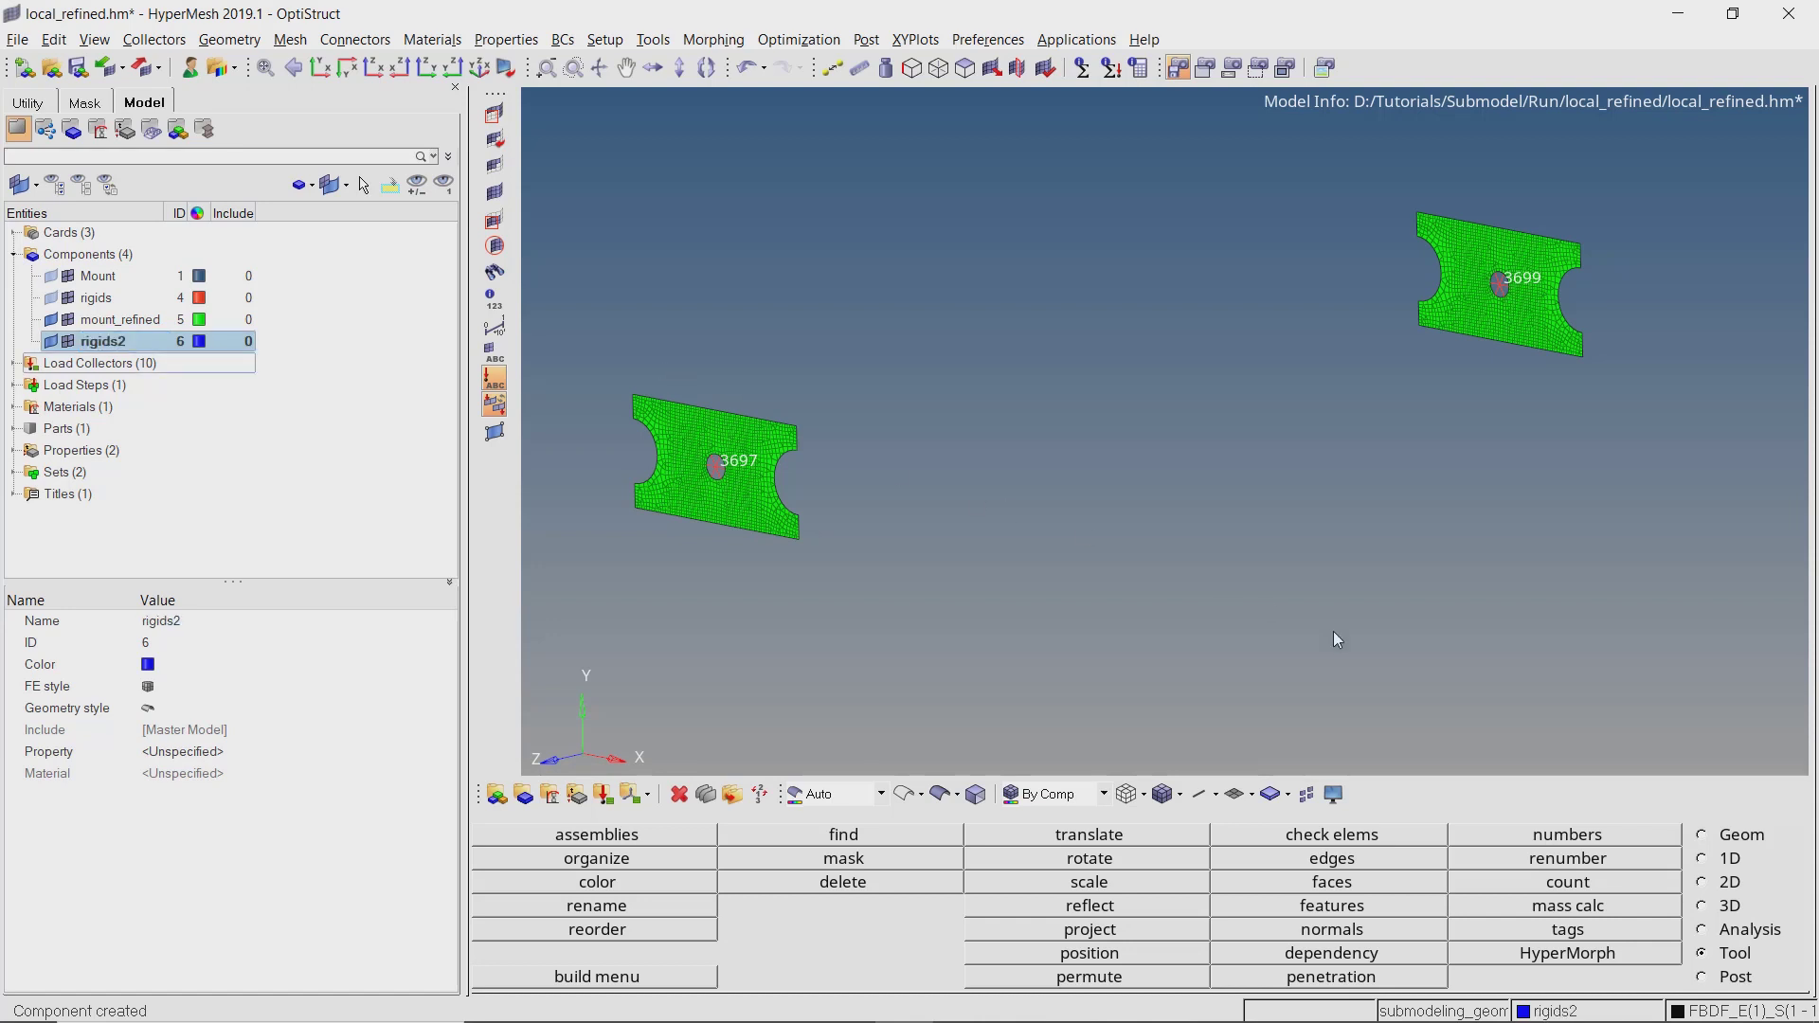
# Create an RBE2 rigid in the left plate's hole with independent node 3697 and all nodes around the hole edge as dependent nodes.
pyautogui.click(1703, 859)
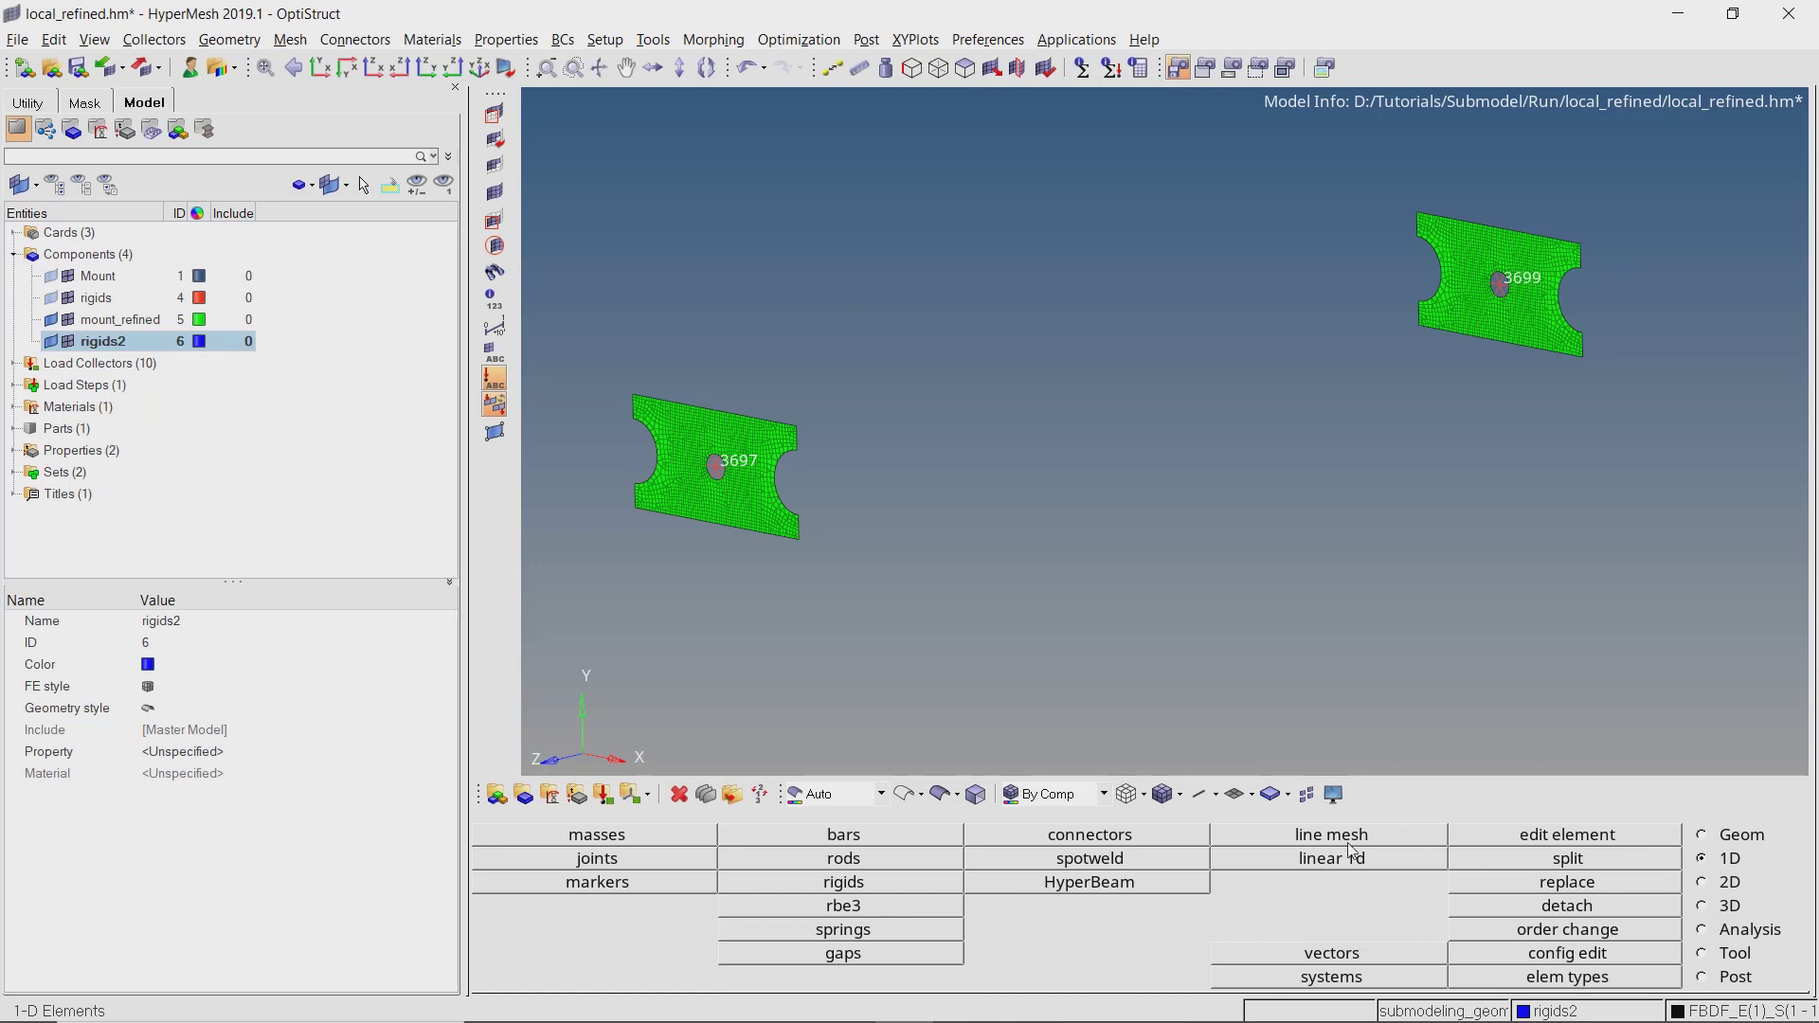
pyautogui.click(852, 888)
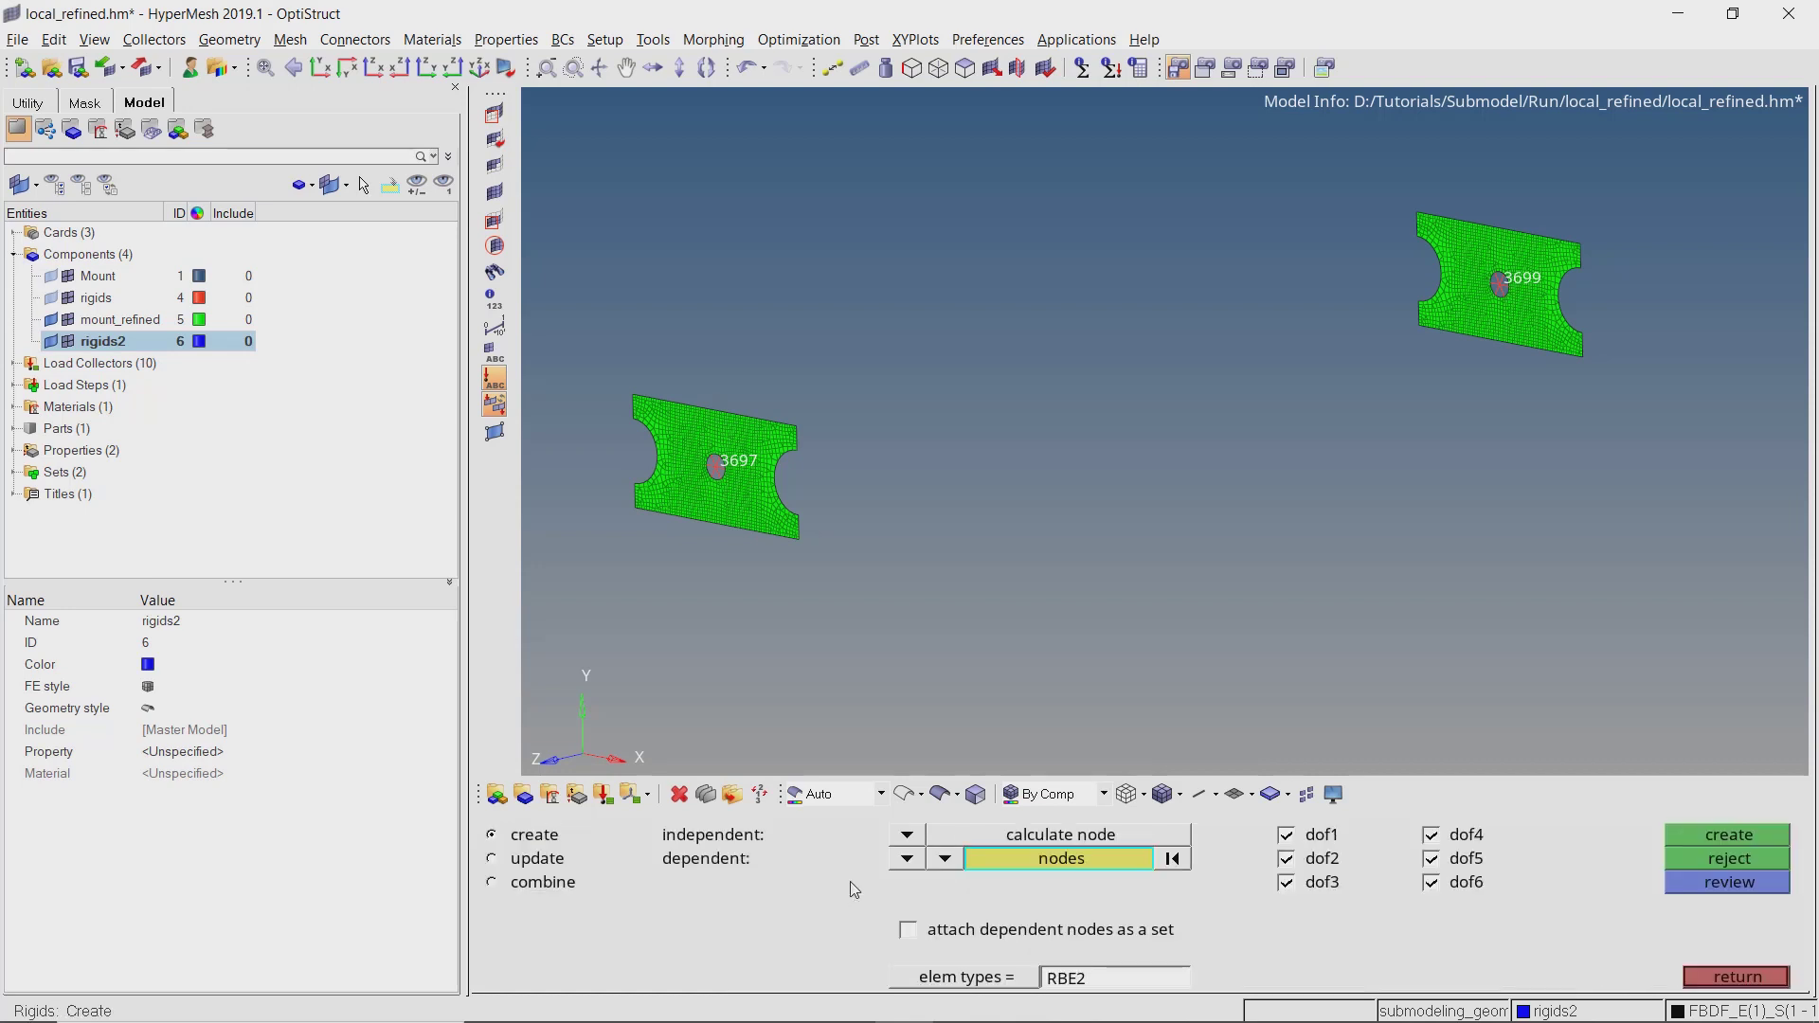
pyautogui.click(907, 835)
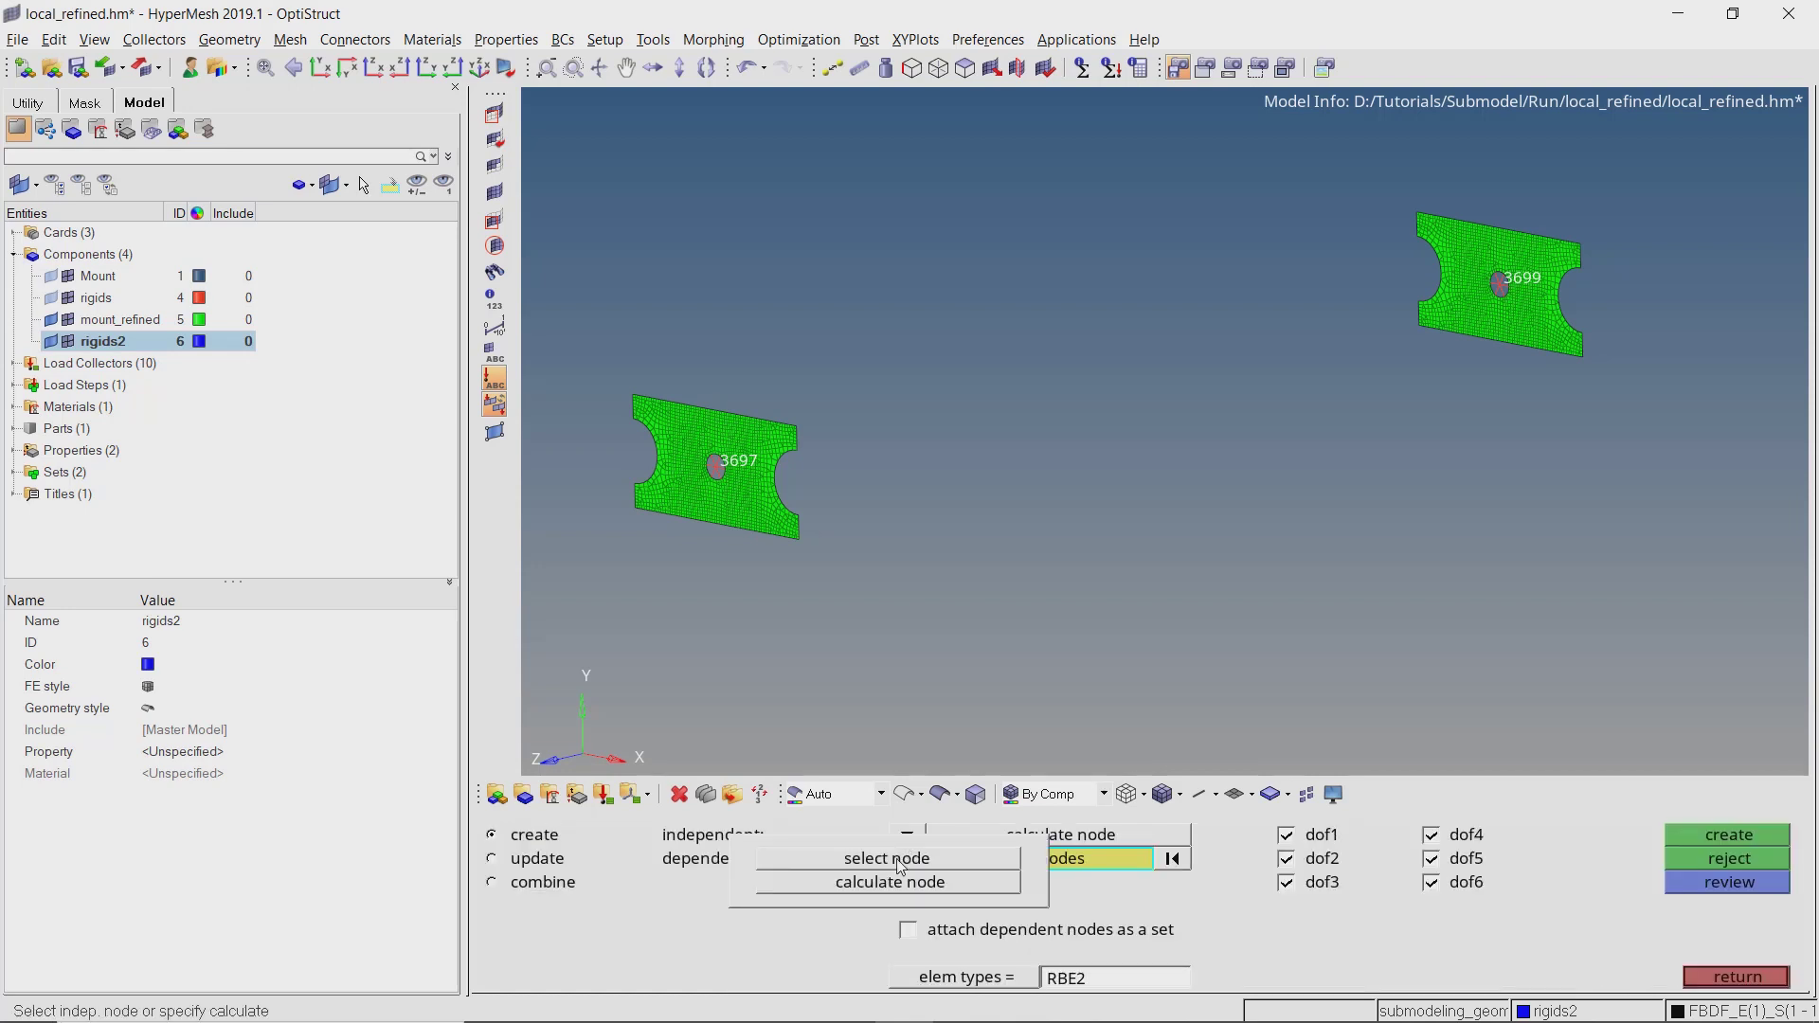
pyautogui.click(901, 862)
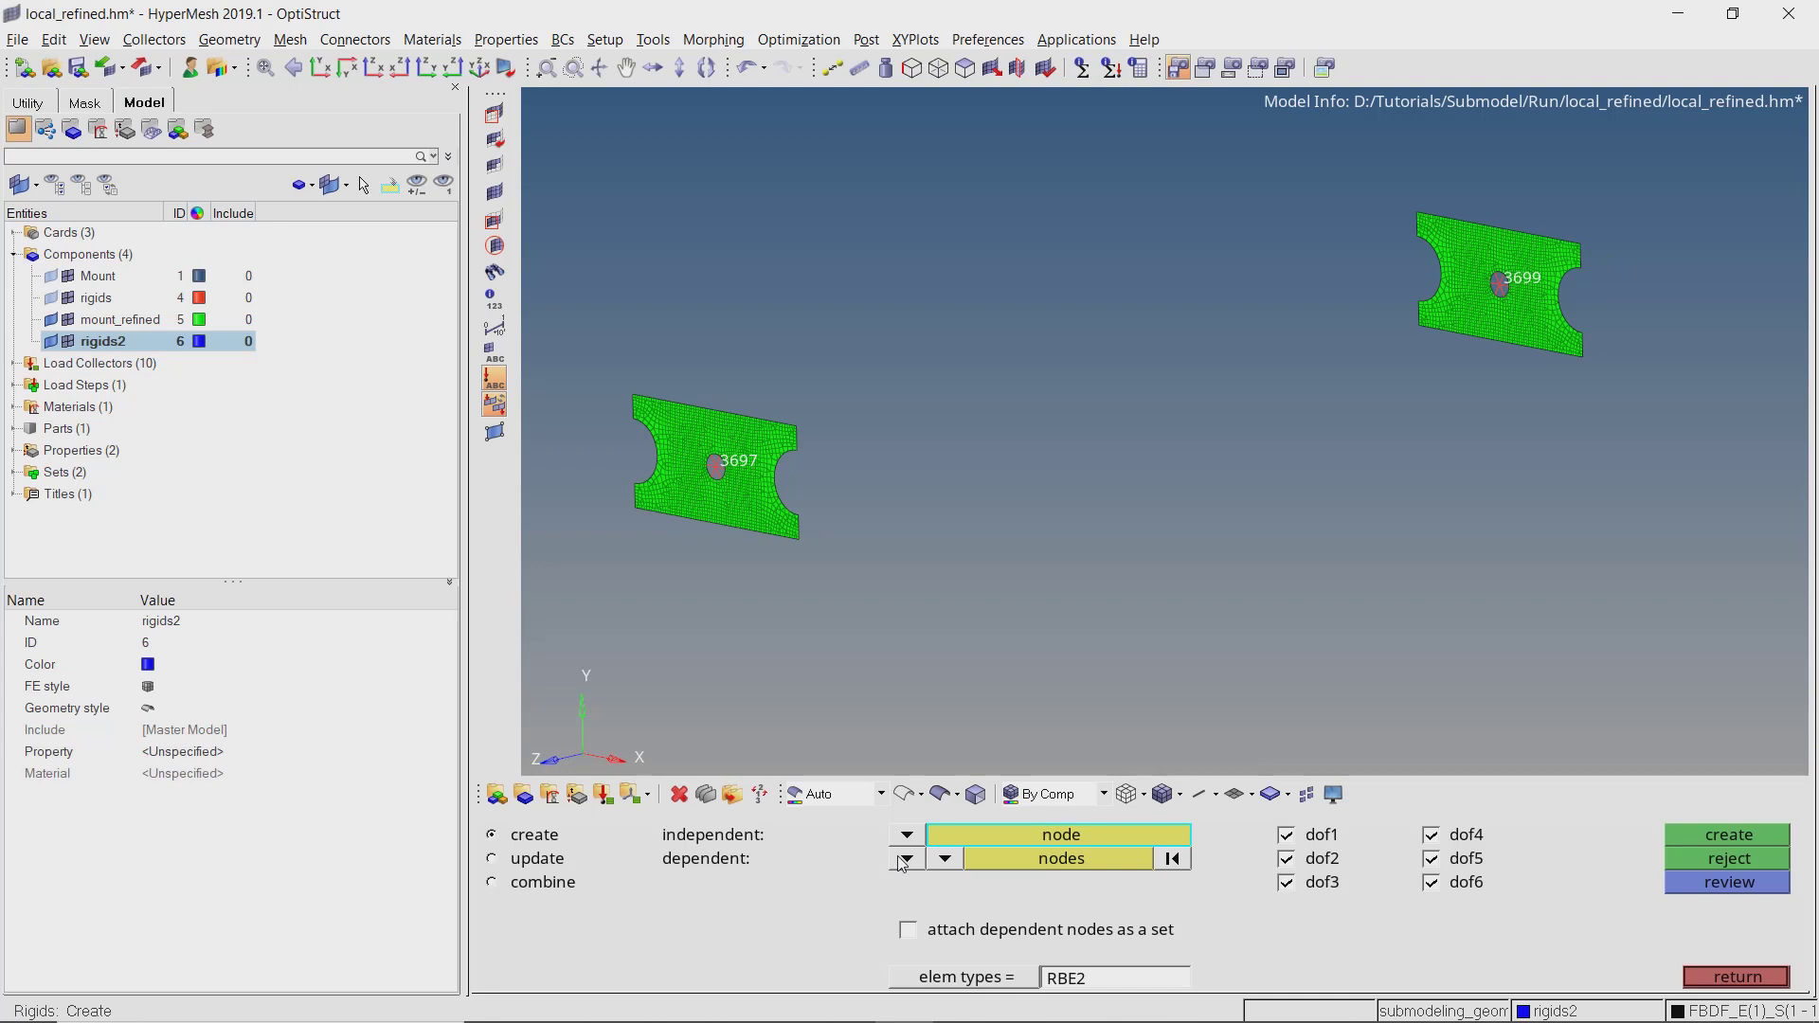
pyautogui.doubleClick(953, 848)
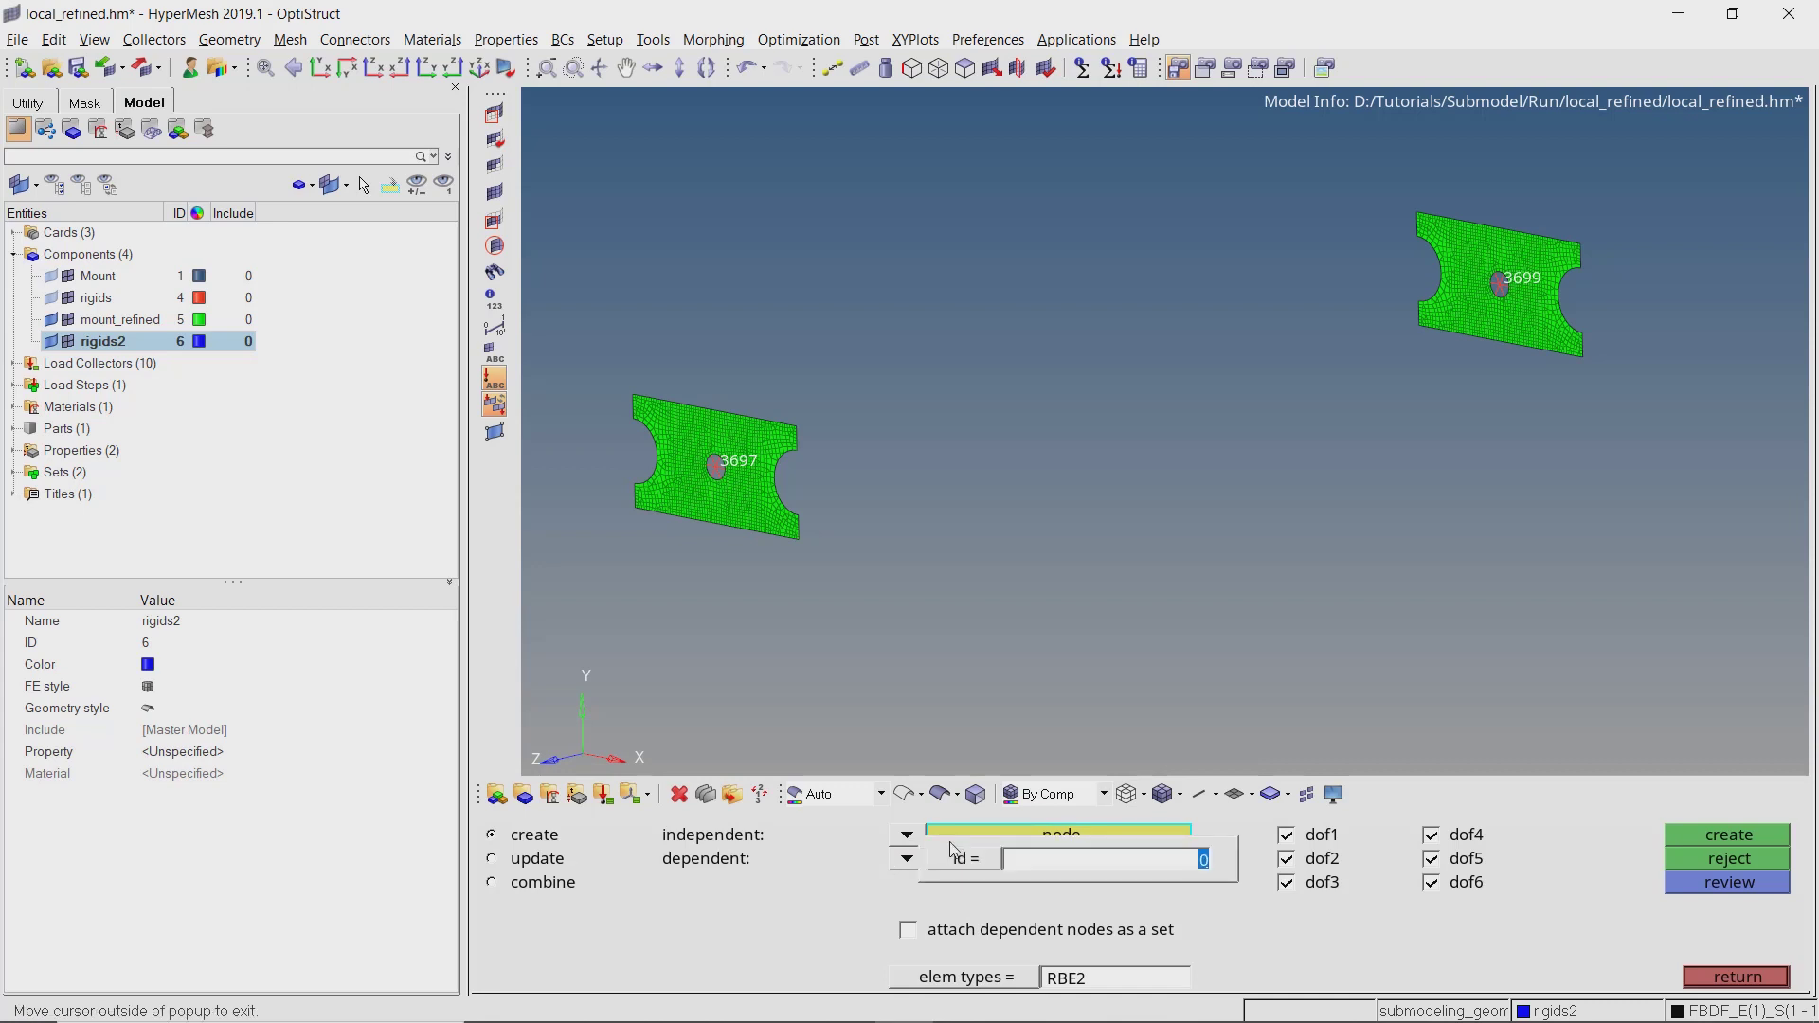
pyautogui.write('3697')
pyautogui.press('Return')
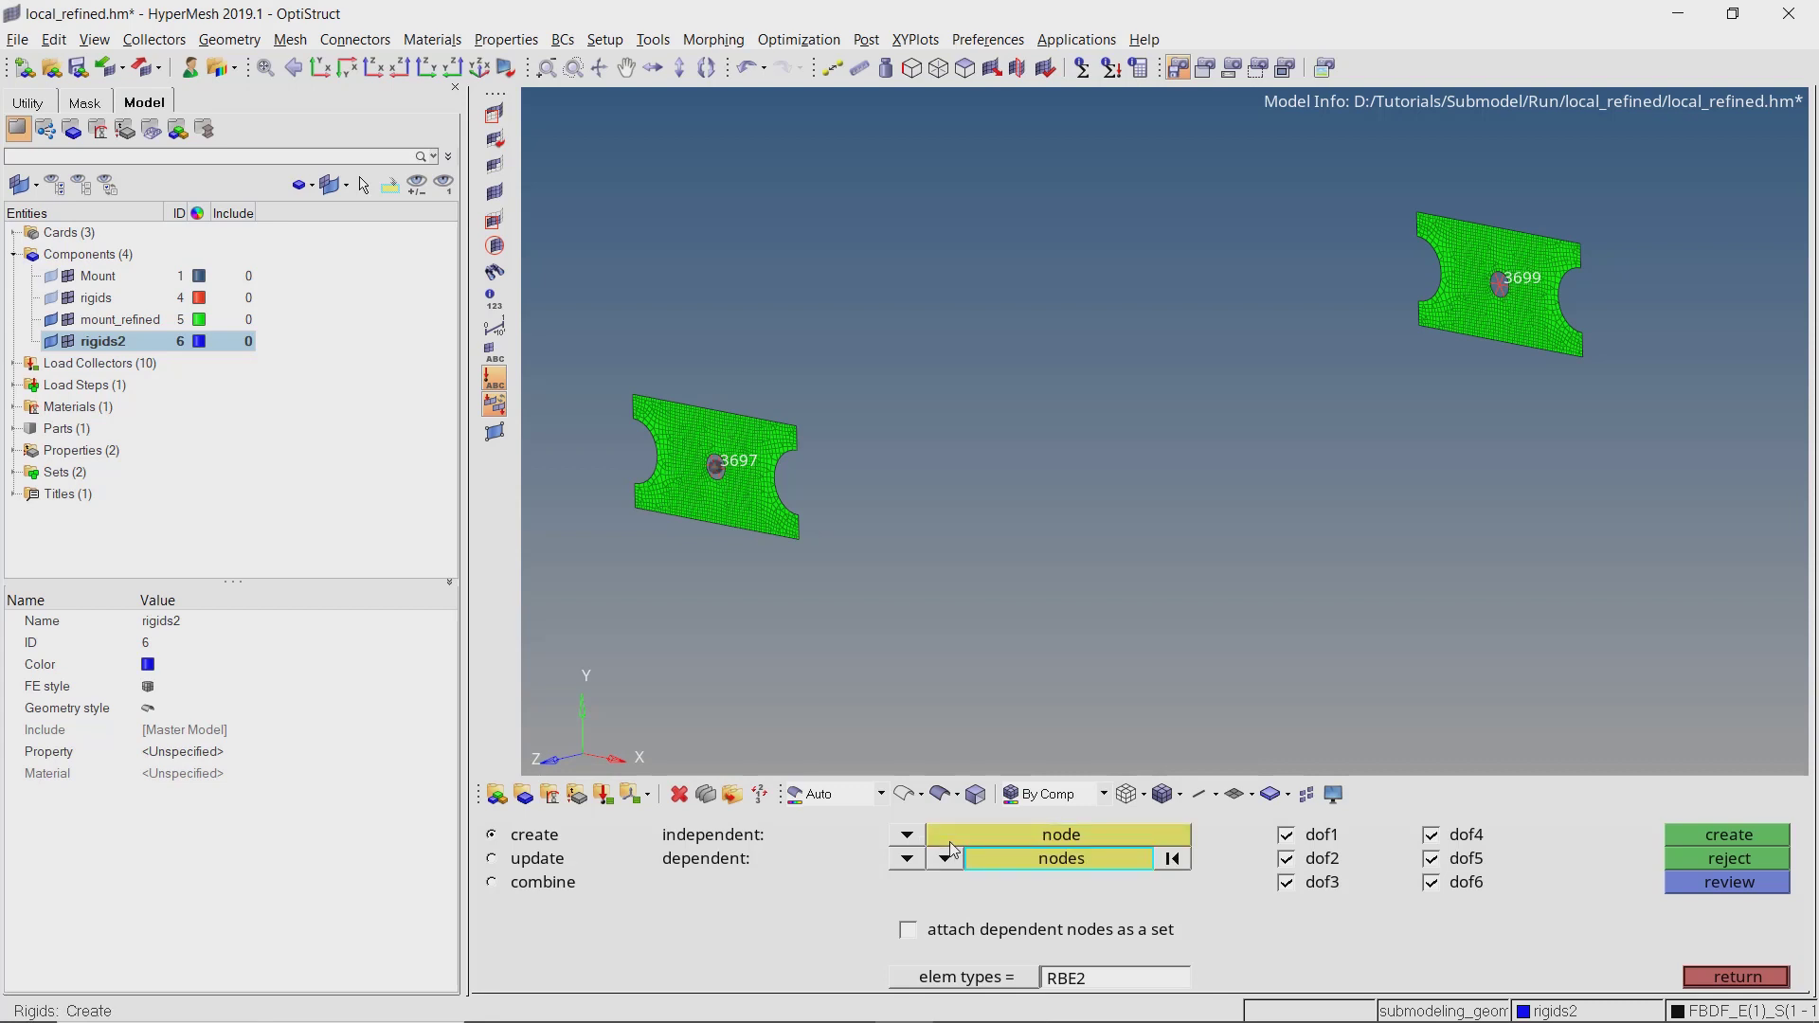
pyautogui.click(948, 856)
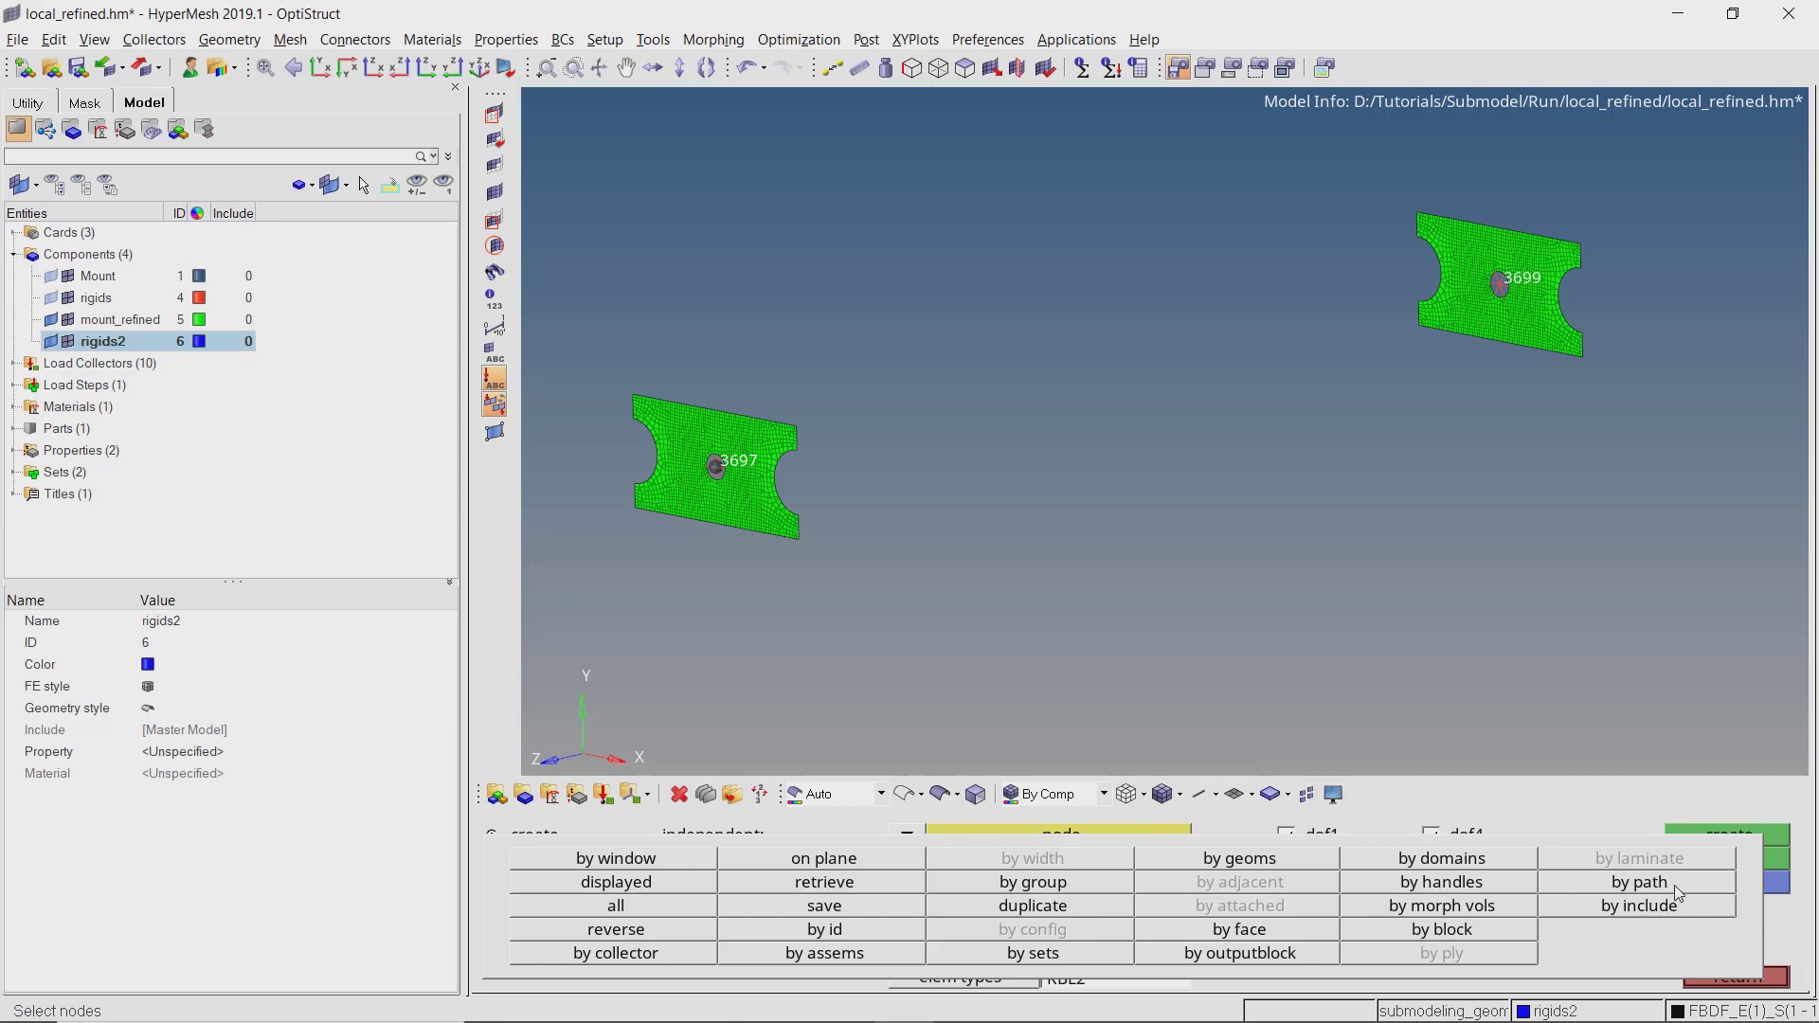
pyautogui.scroll(5, 791, 476)
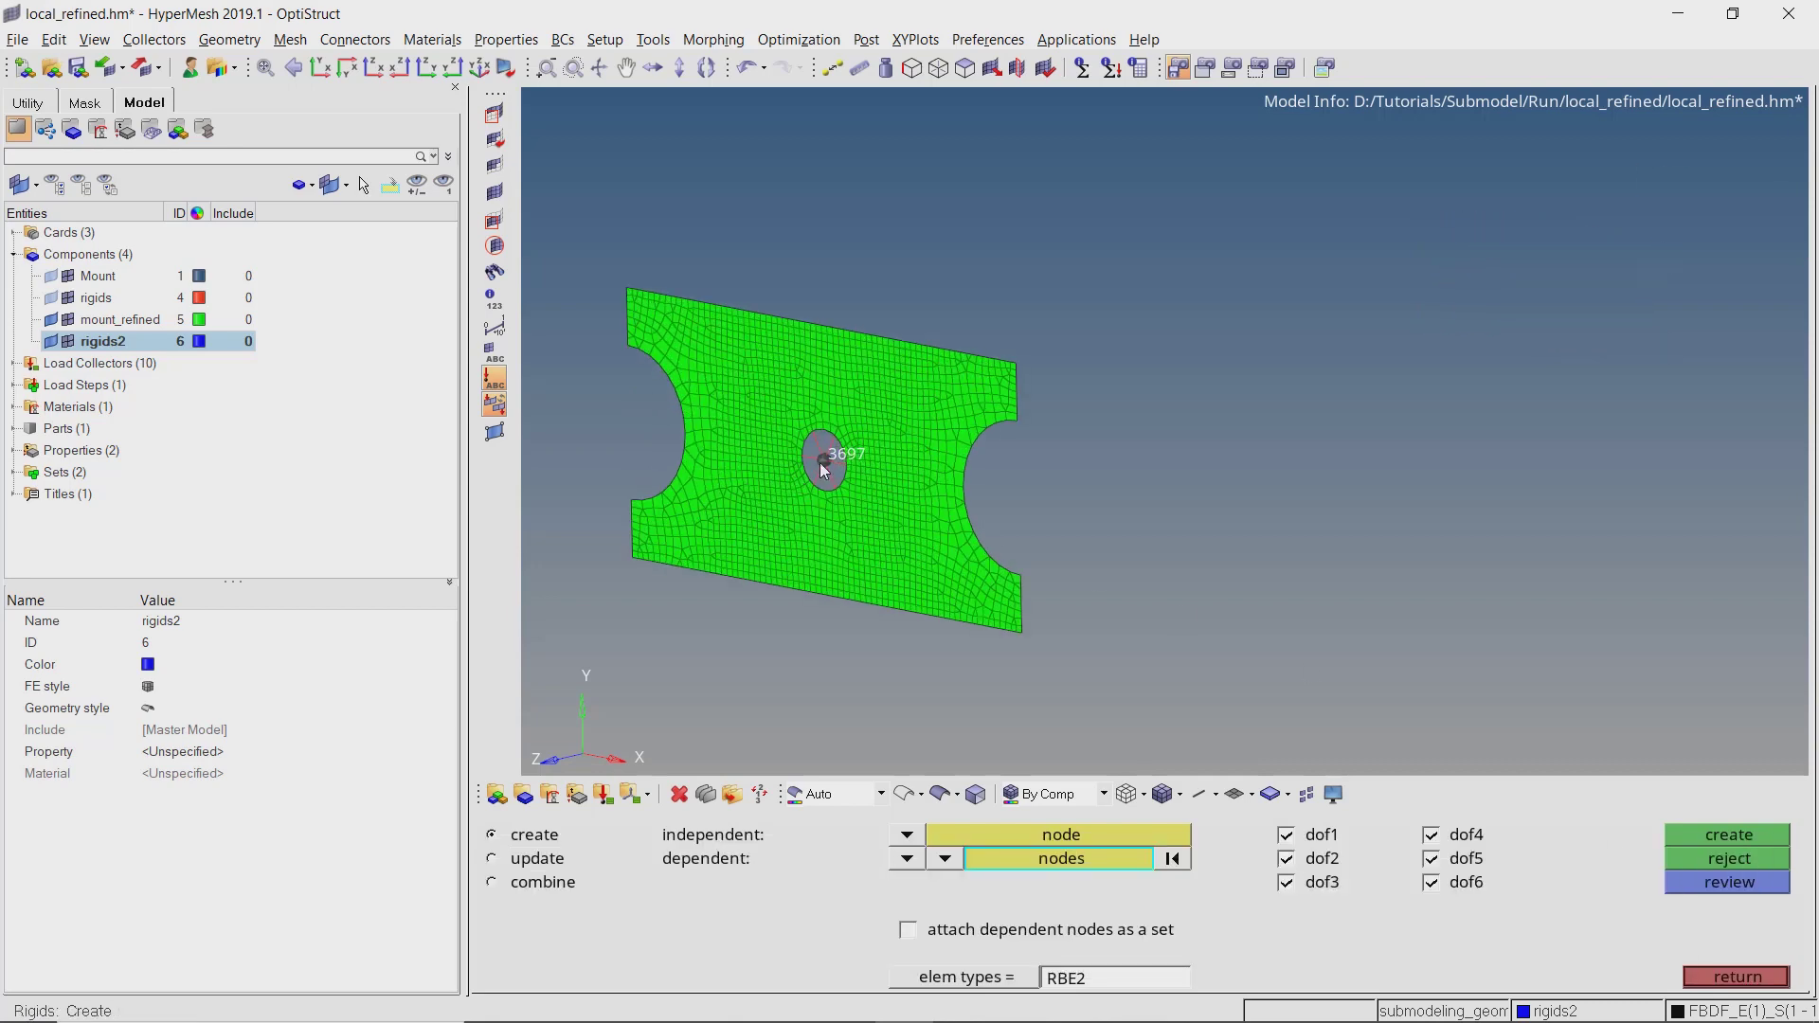
pyautogui.scroll(5, 820, 463)
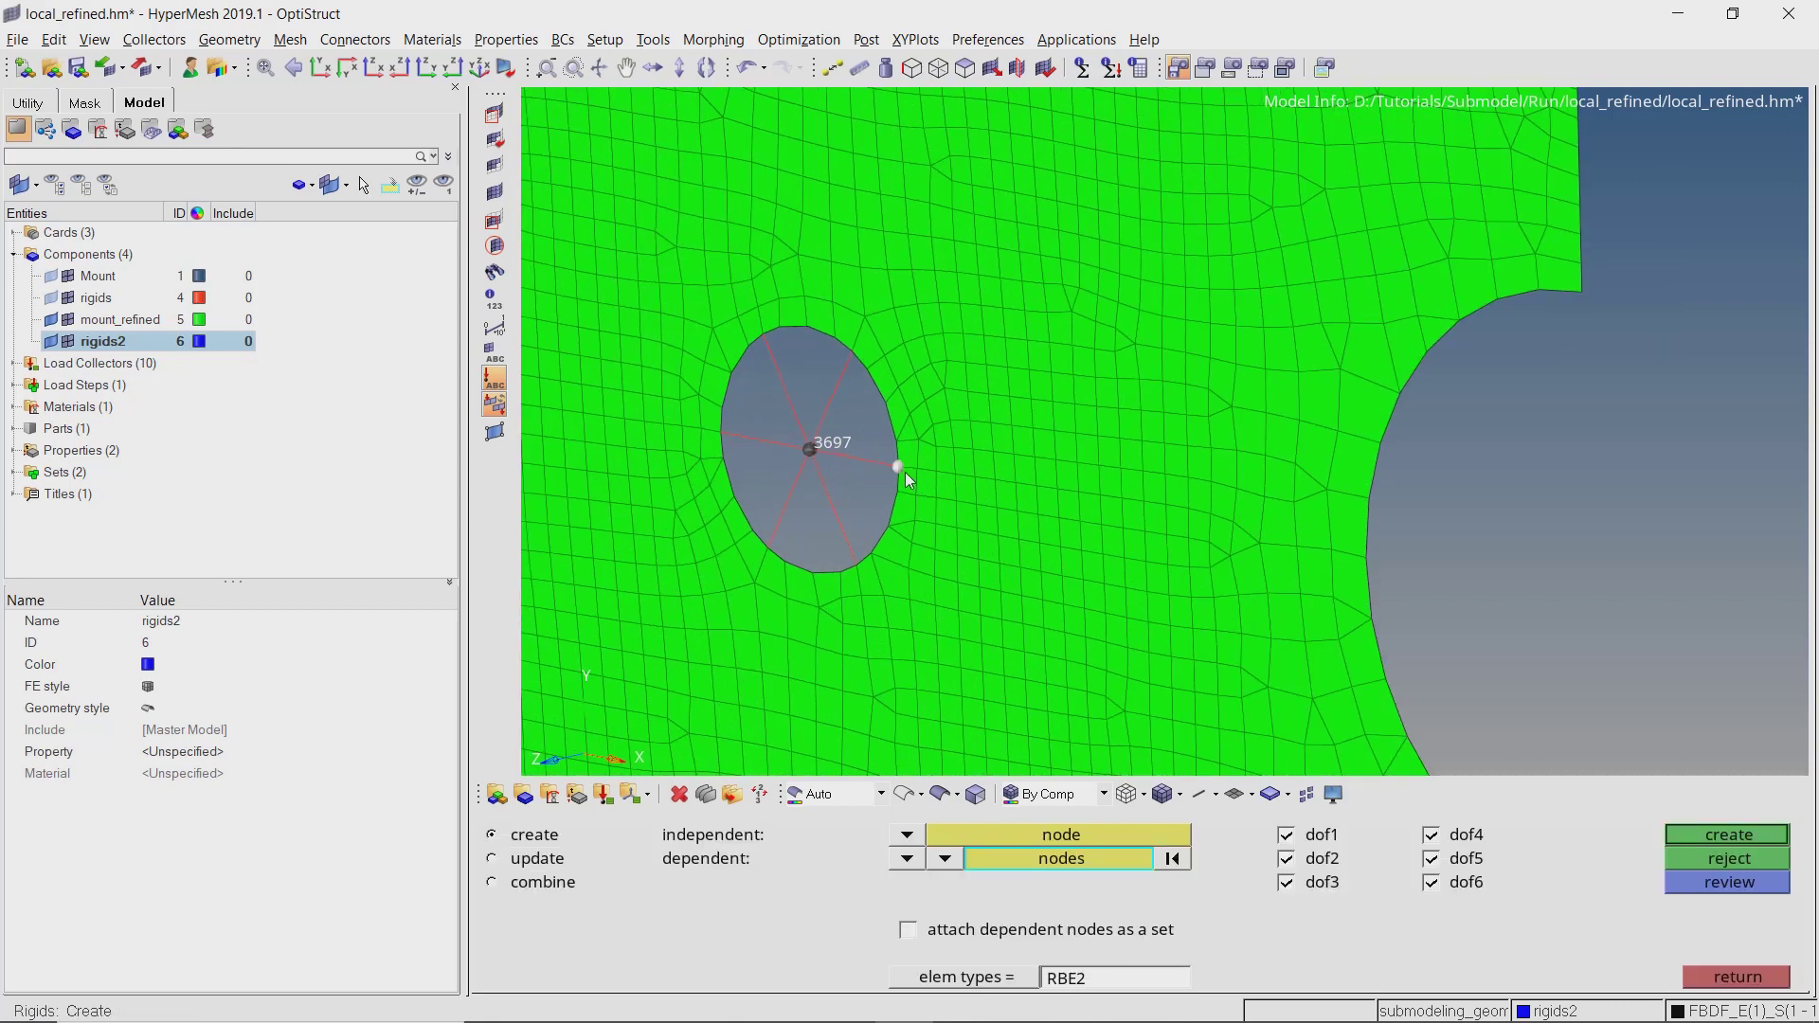
pyautogui.moveTo(906, 472)
pyautogui.mouseDown()
pyautogui.moveTo(881, 540)
pyautogui.moveTo(816, 584)
pyautogui.mouseUp()
pyautogui.moveTo(719, 462)
pyautogui.mouseDown()
pyautogui.moveTo(733, 351)
pyautogui.moveTo(752, 337)
pyautogui.moveTo(856, 350)
pyautogui.moveTo(899, 441)
pyautogui.mouseUp()
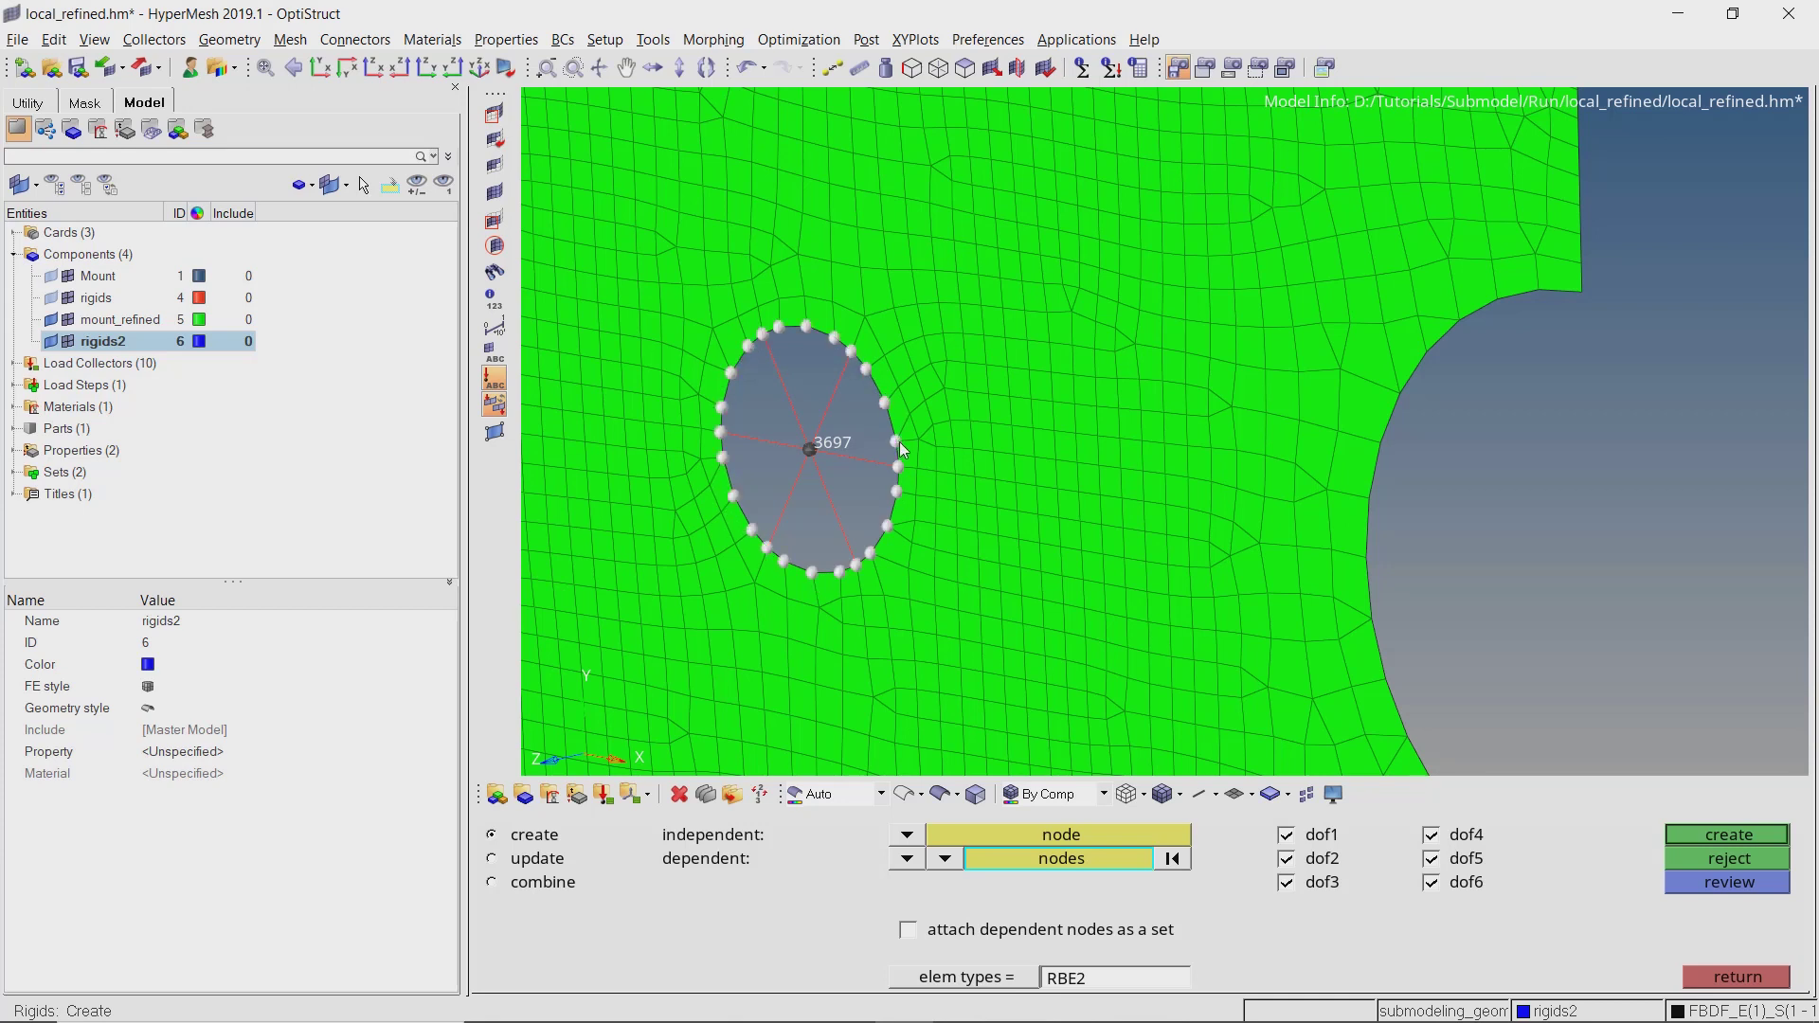
pyautogui.middleClick(900, 441)
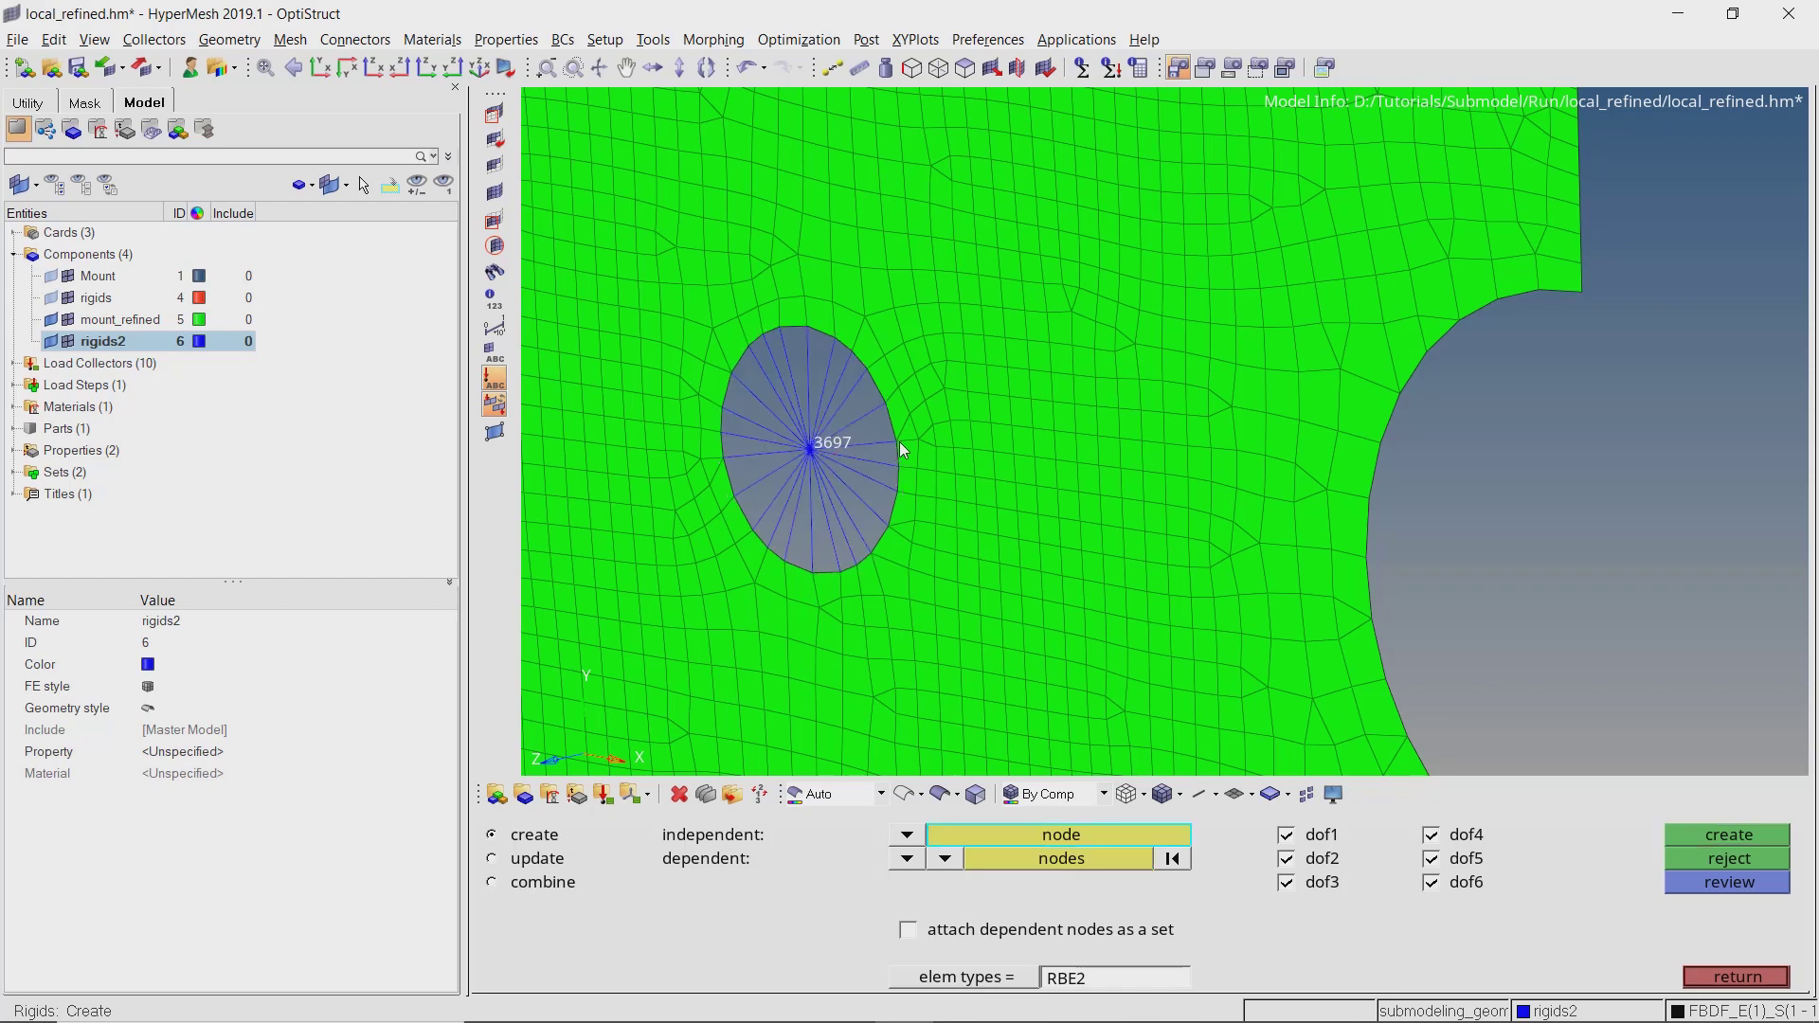
# Create an RBE2 rigid in the right plate's hole with independent node 3699 and all hole-edge nodes as dependent nodes.
pyautogui.scroll(-10, 900, 441)
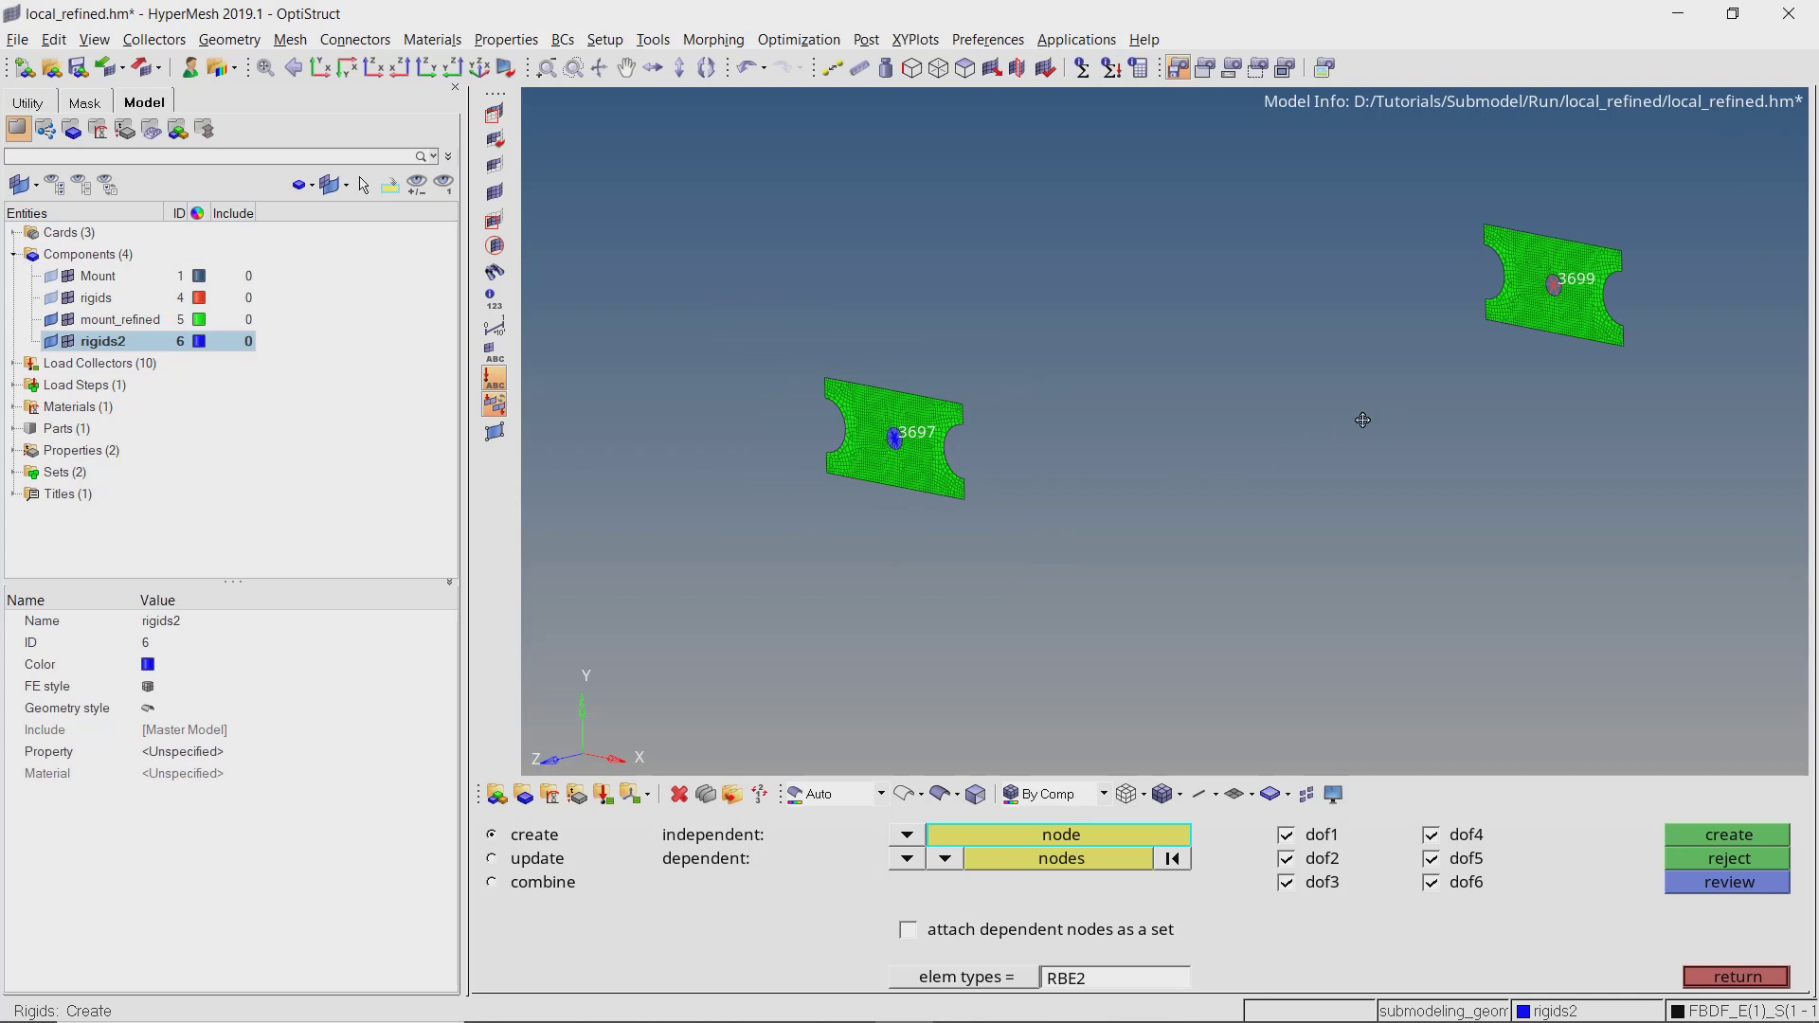
pyautogui.keyDown('ctrl'); pyautogui.moveTo(1362, 420); pyautogui.dragTo(866, 514, button='right'); pyautogui.keyUp('ctrl')
pyautogui.scroll(5, 992, 428)
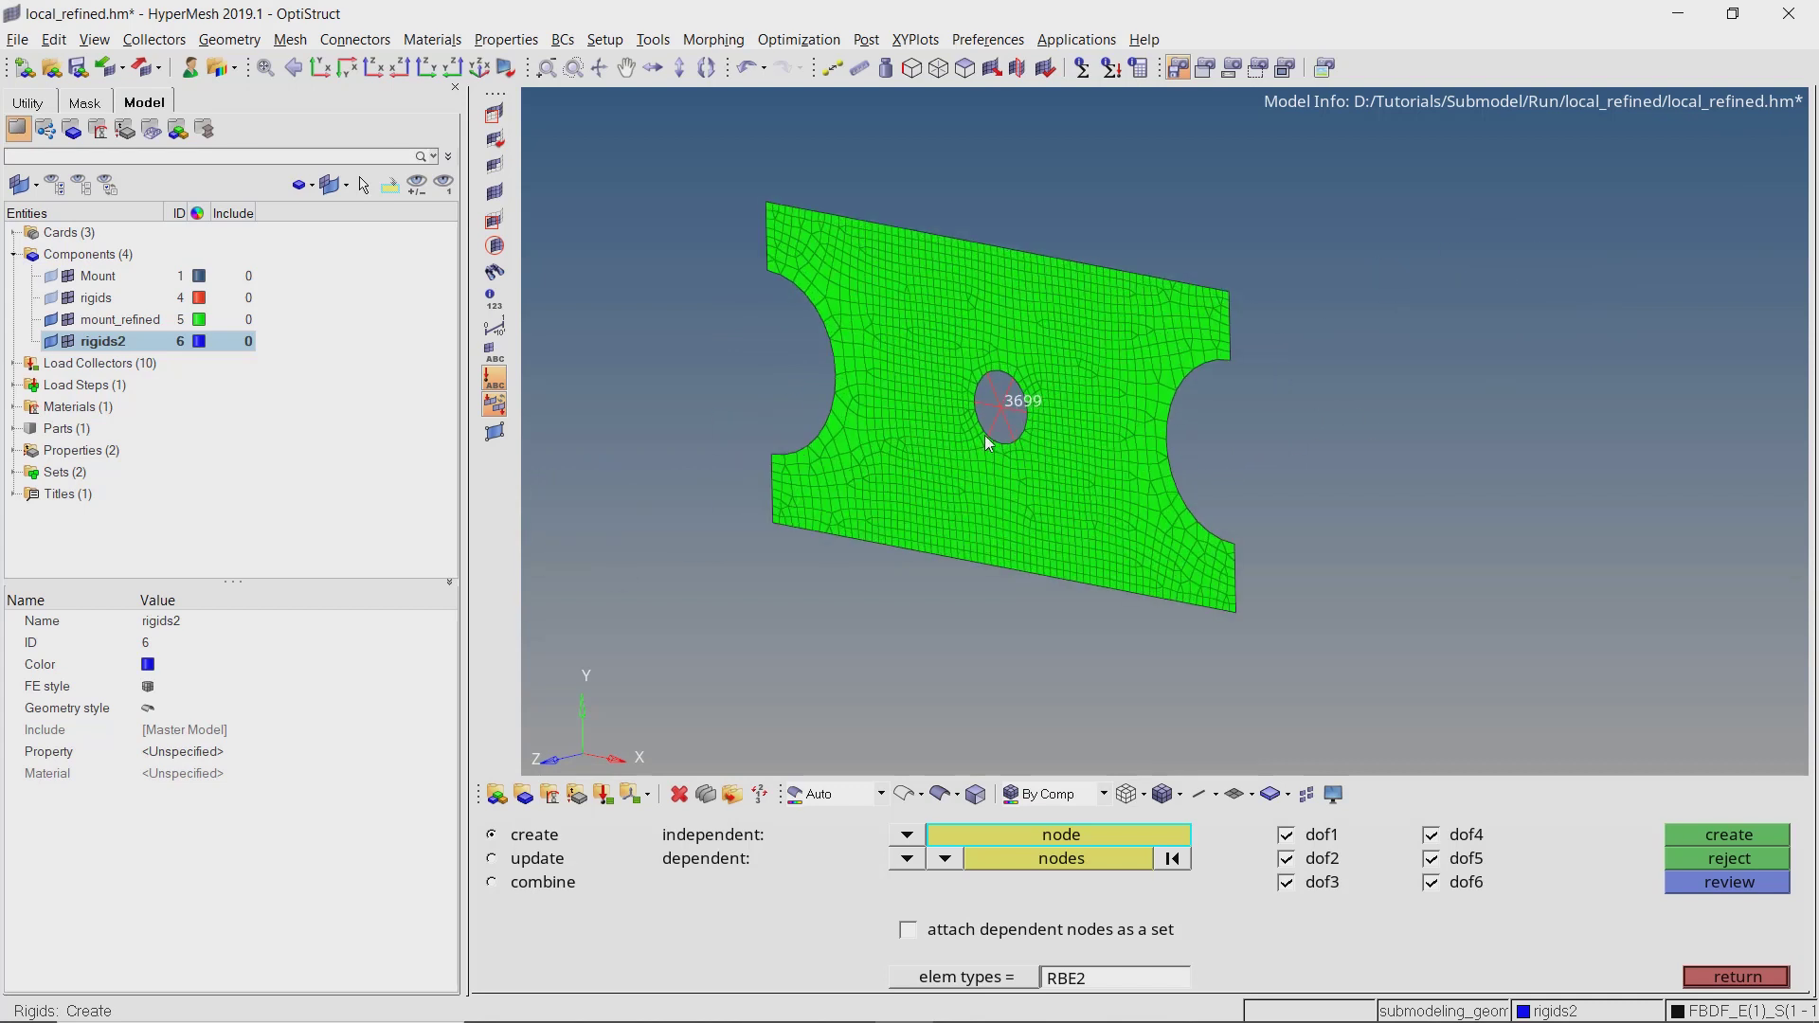
pyautogui.click(1099, 836)
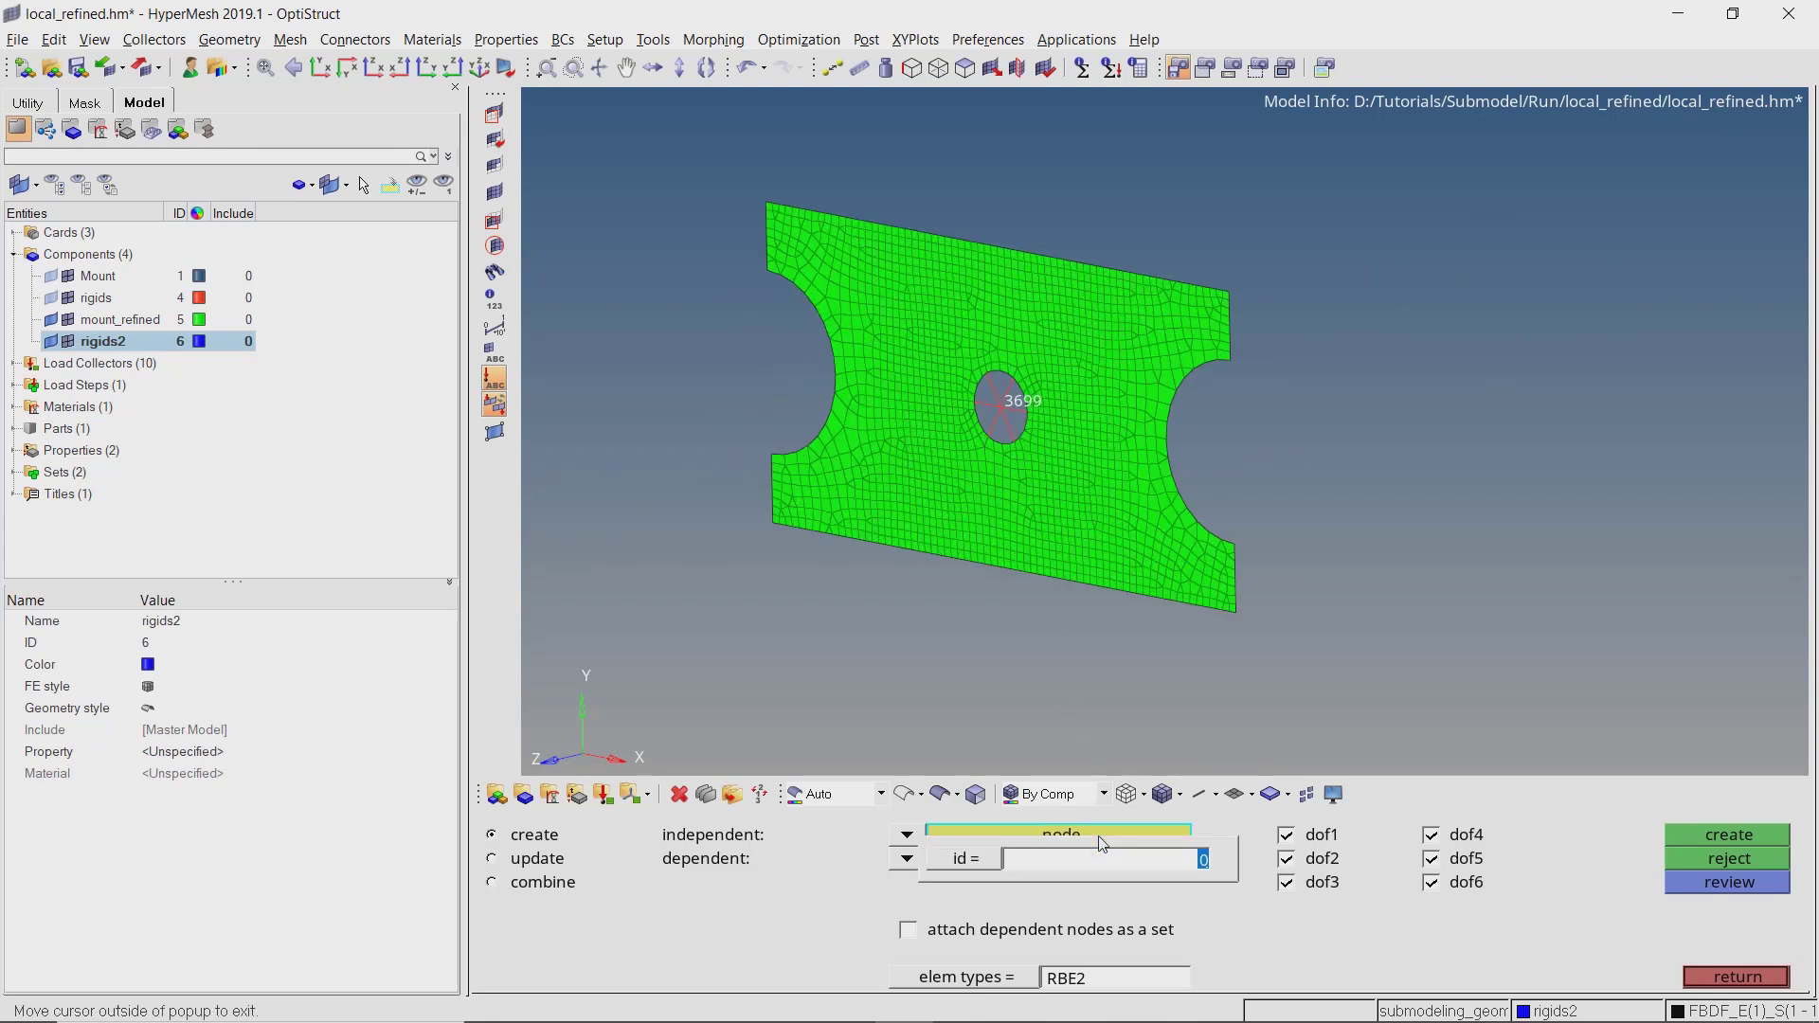
pyautogui.write('3699')
pyautogui.press('Return')
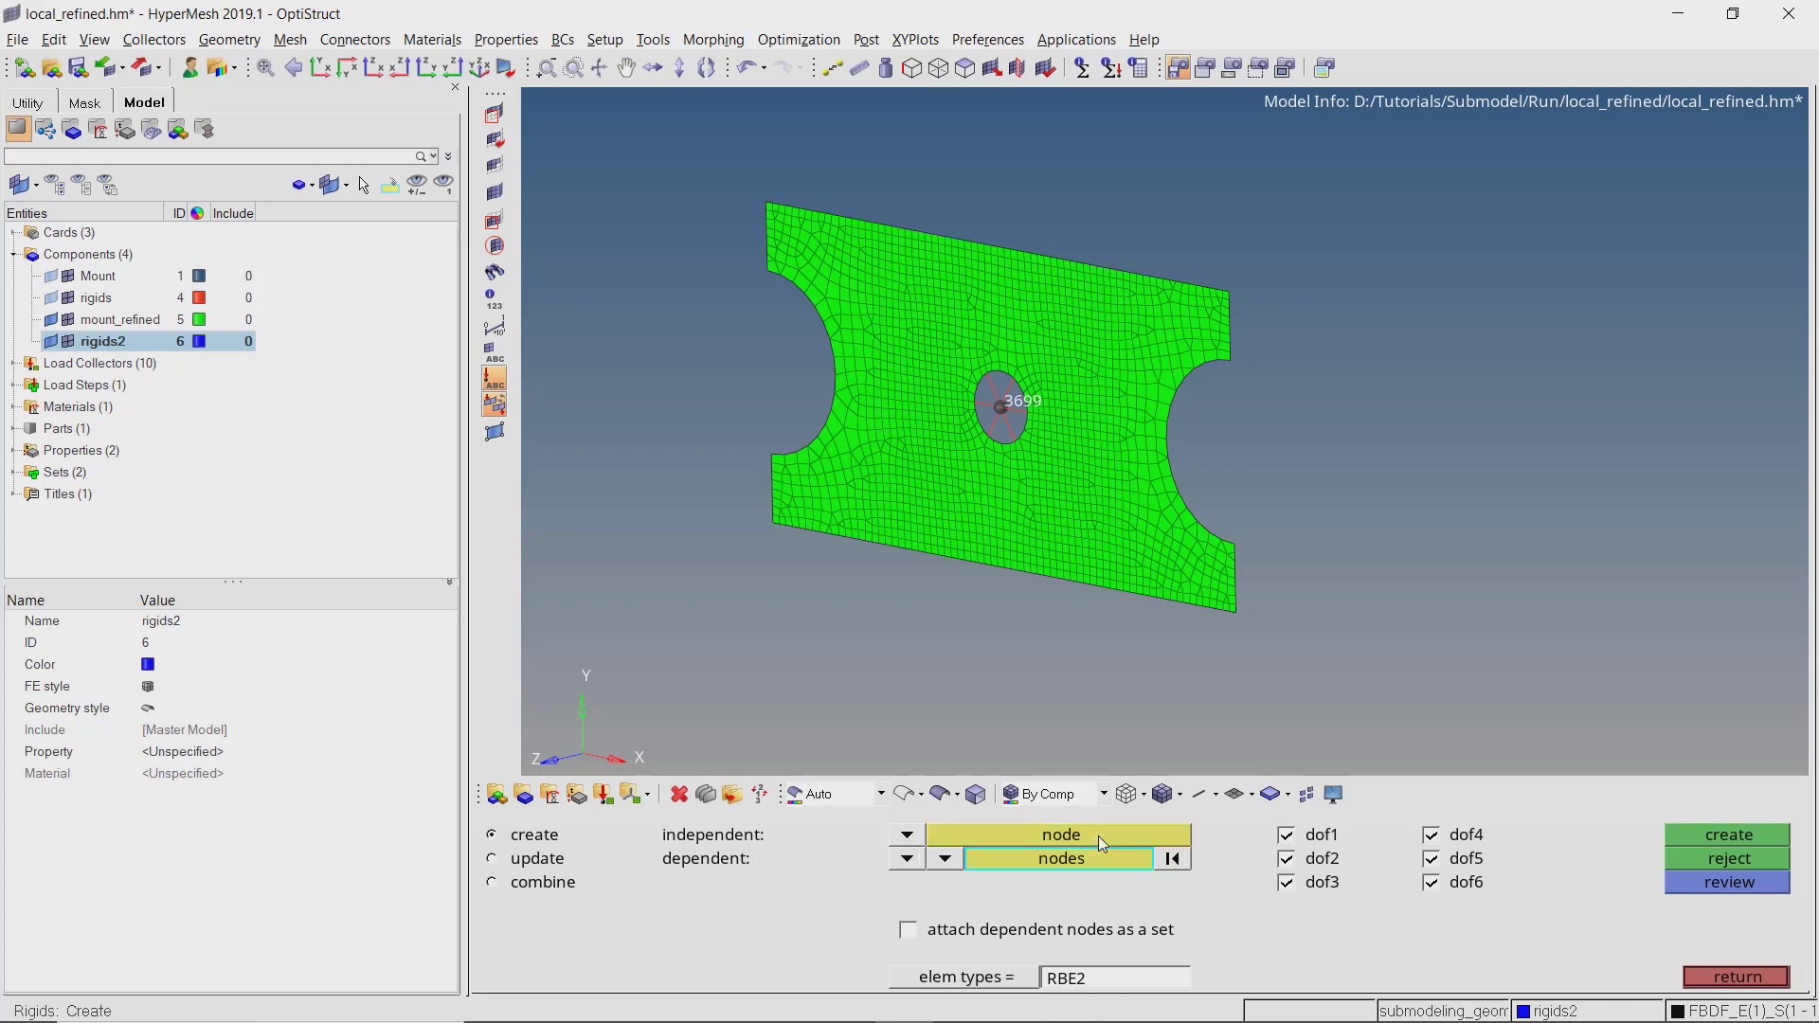
pyautogui.click(1099, 835)
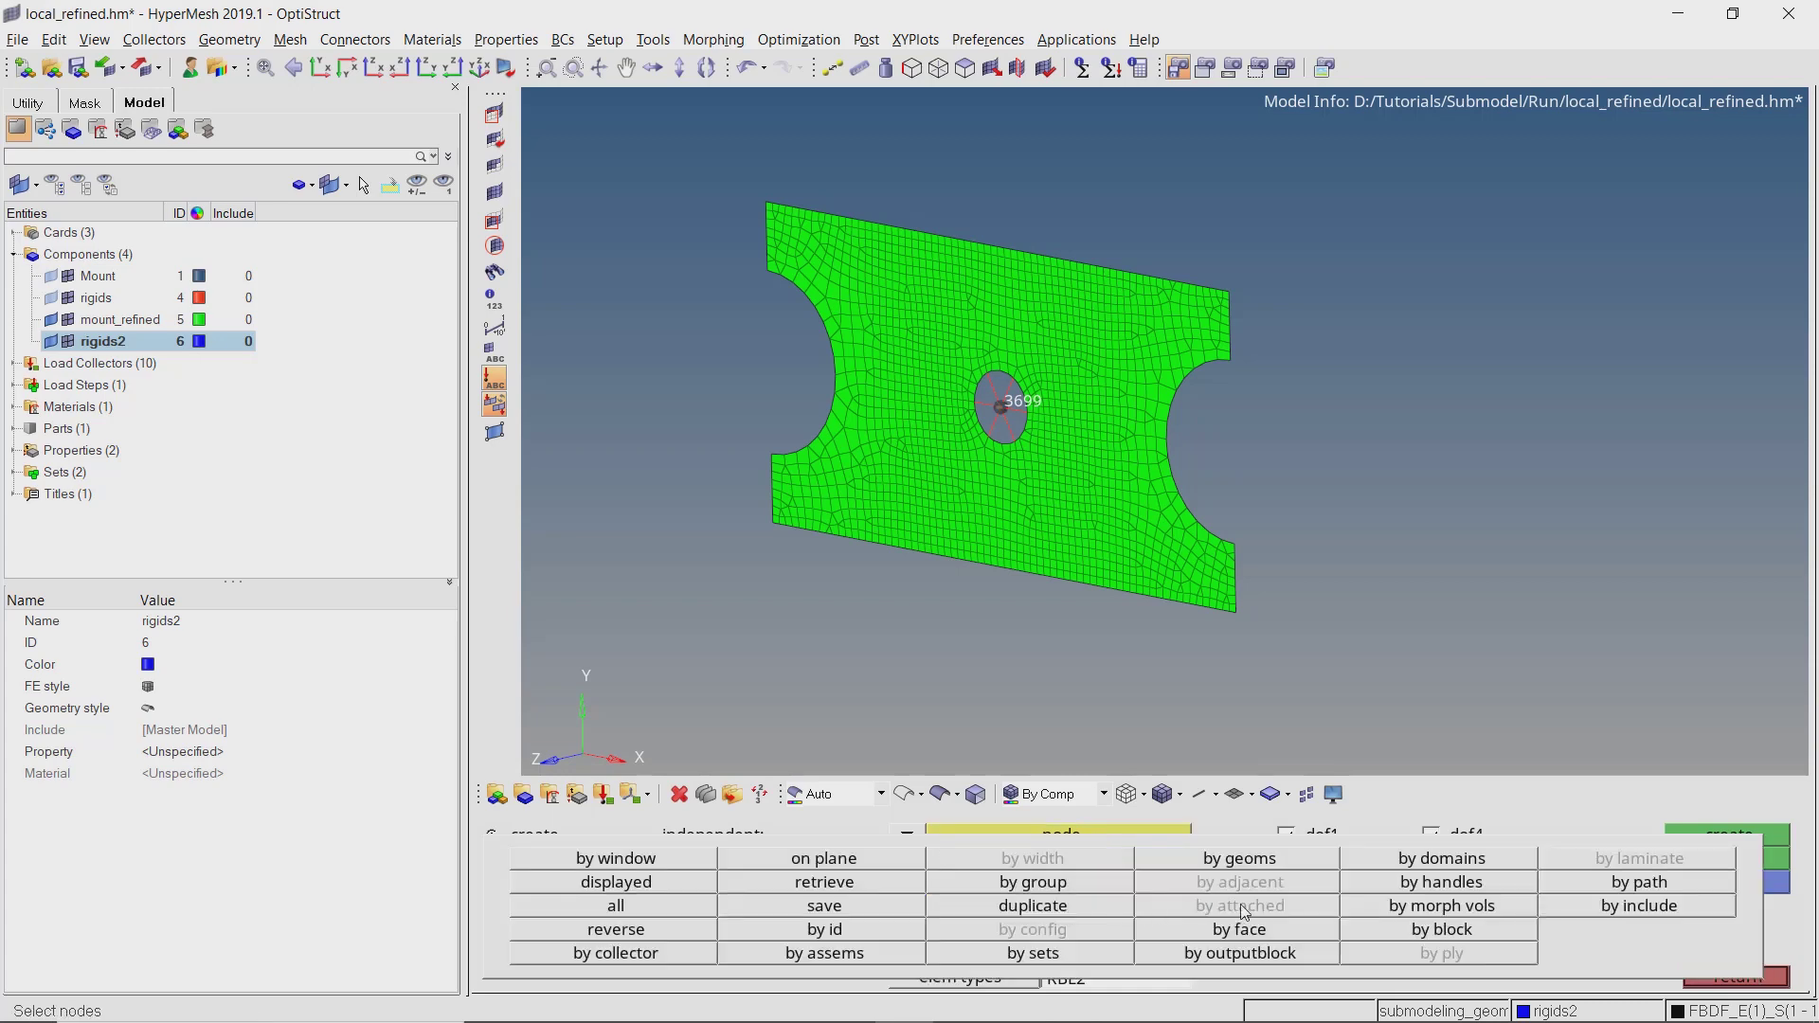
pyautogui.scroll(5, 1038, 500)
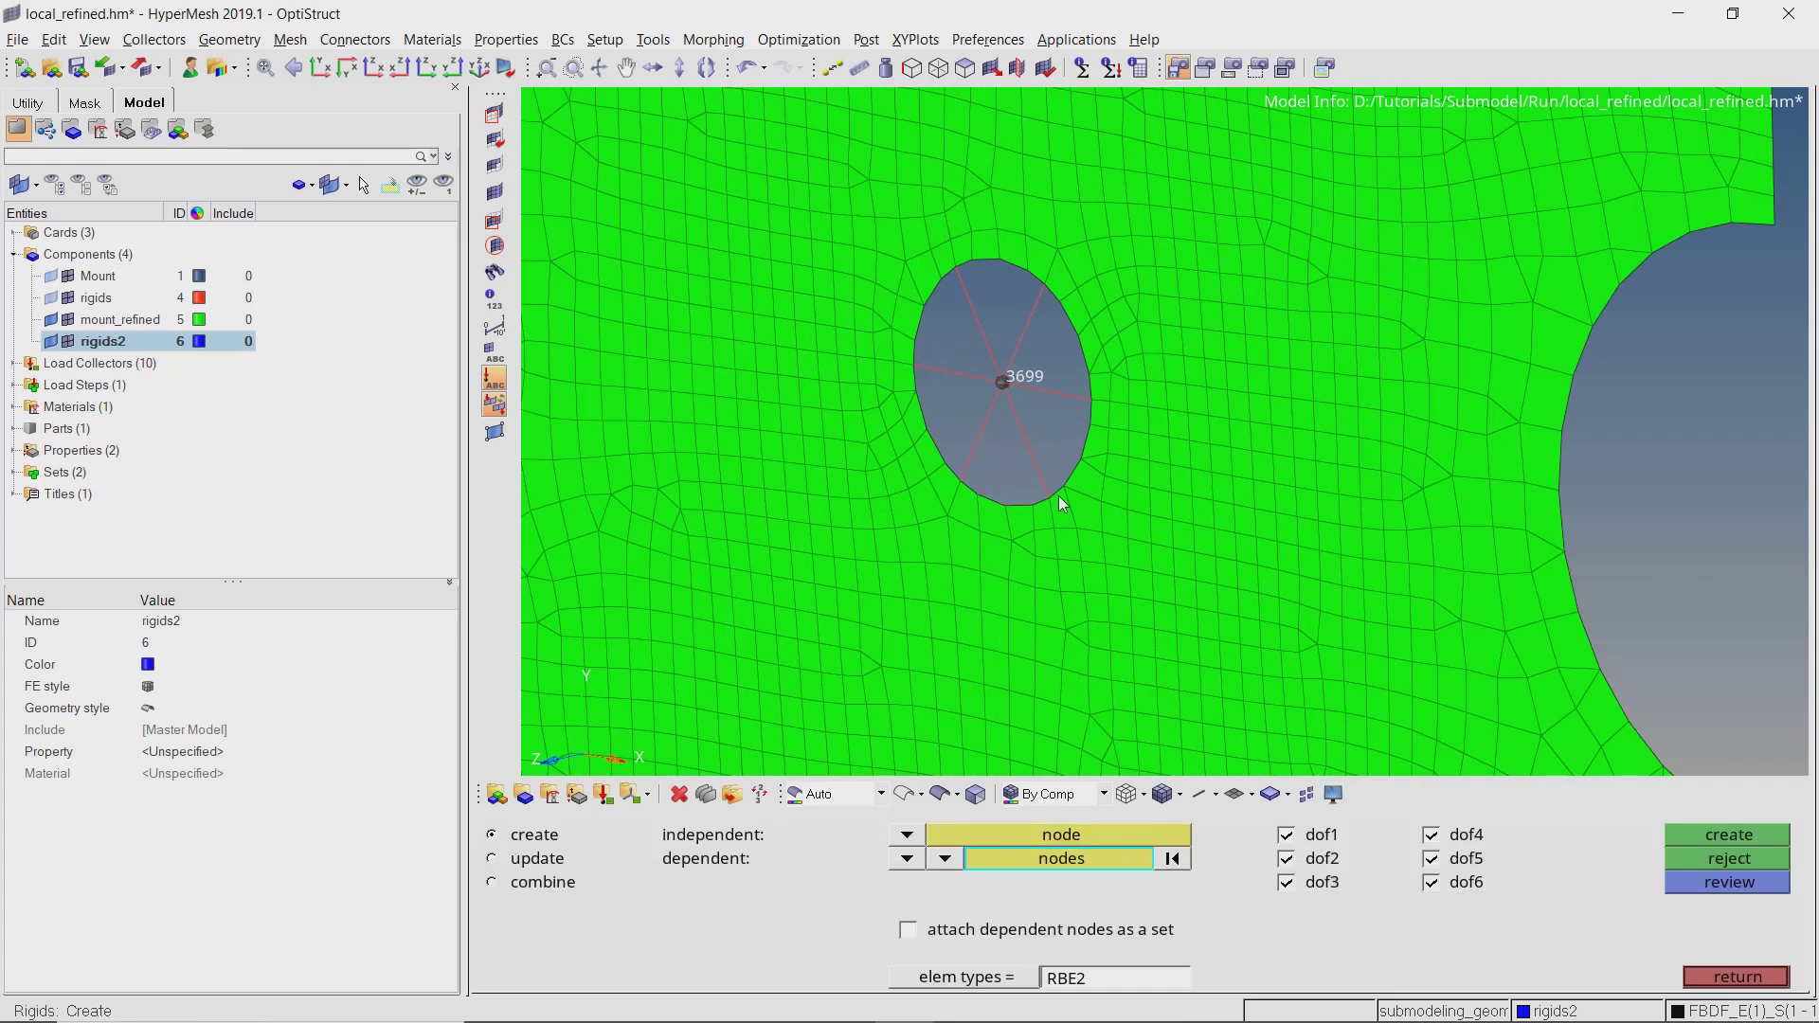
pyautogui.moveTo(927, 434)
pyautogui.mouseDown()
pyautogui.moveTo(925, 295)
pyautogui.moveTo(1019, 264)
pyautogui.moveTo(1066, 307)
pyautogui.moveTo(1094, 417)
pyautogui.moveTo(1066, 491)
pyautogui.mouseUp()
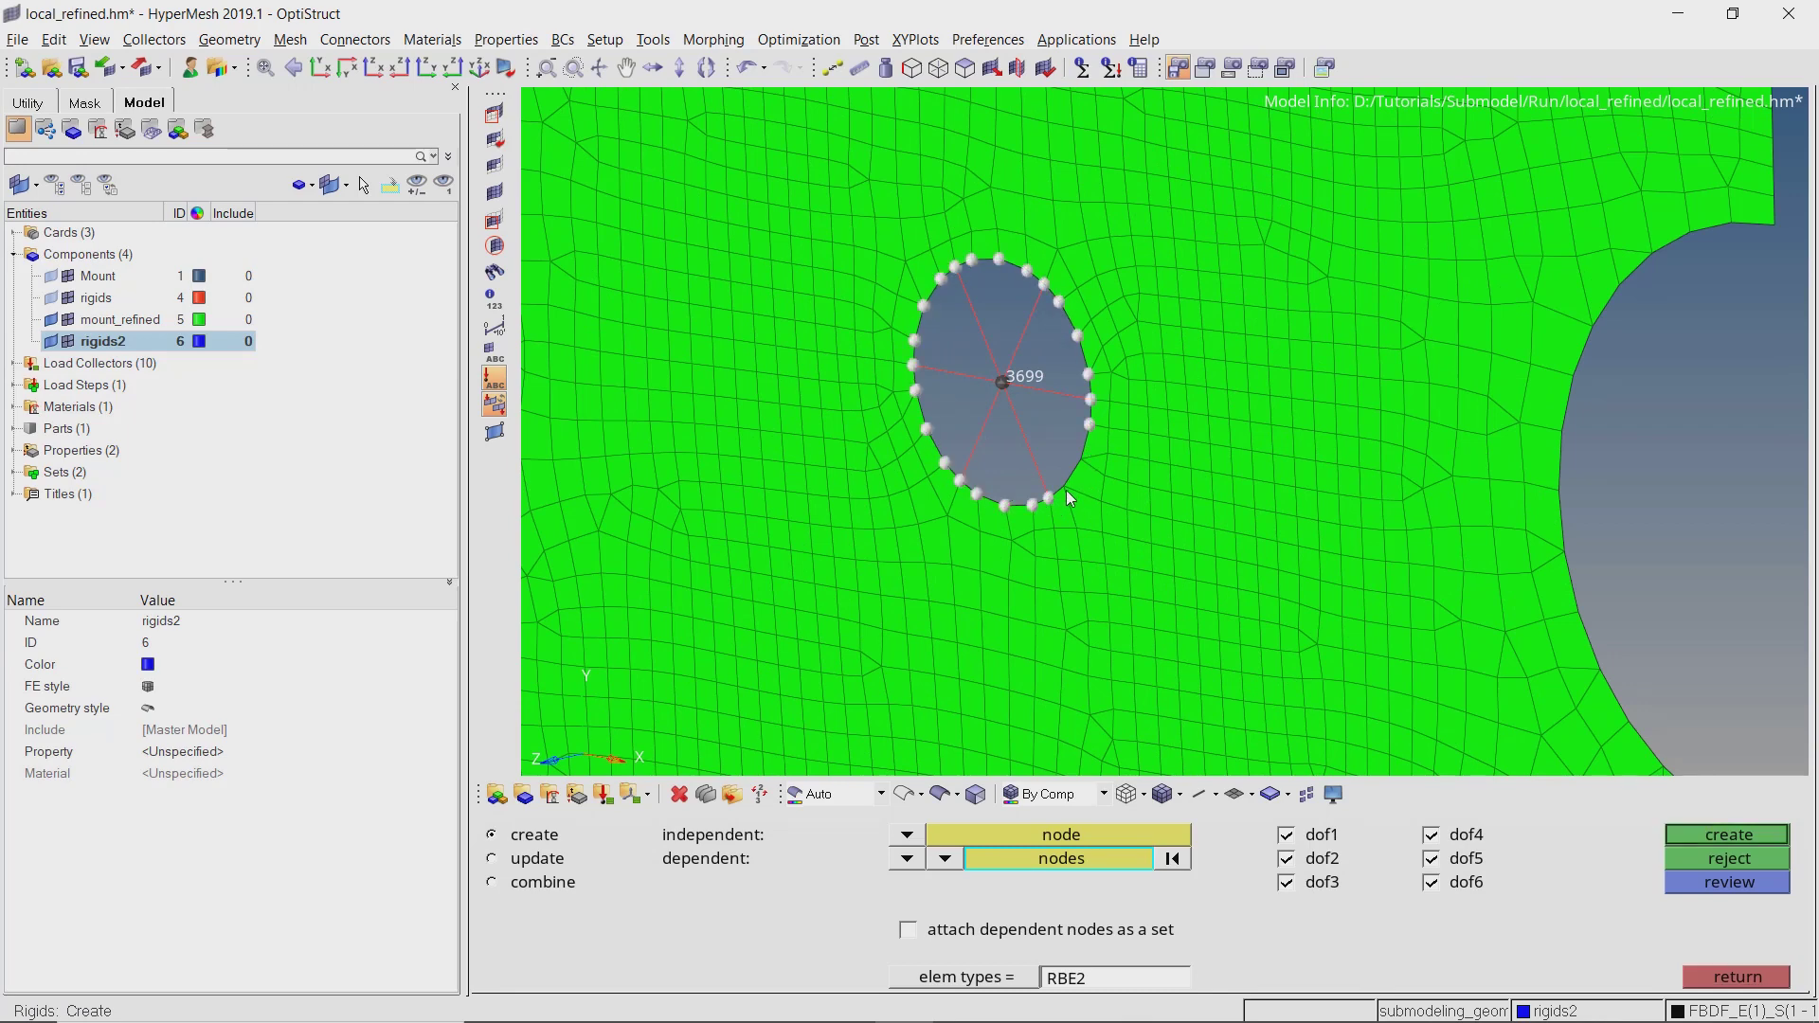
pyautogui.middleClick(1066, 490)
pyautogui.press('Escape')
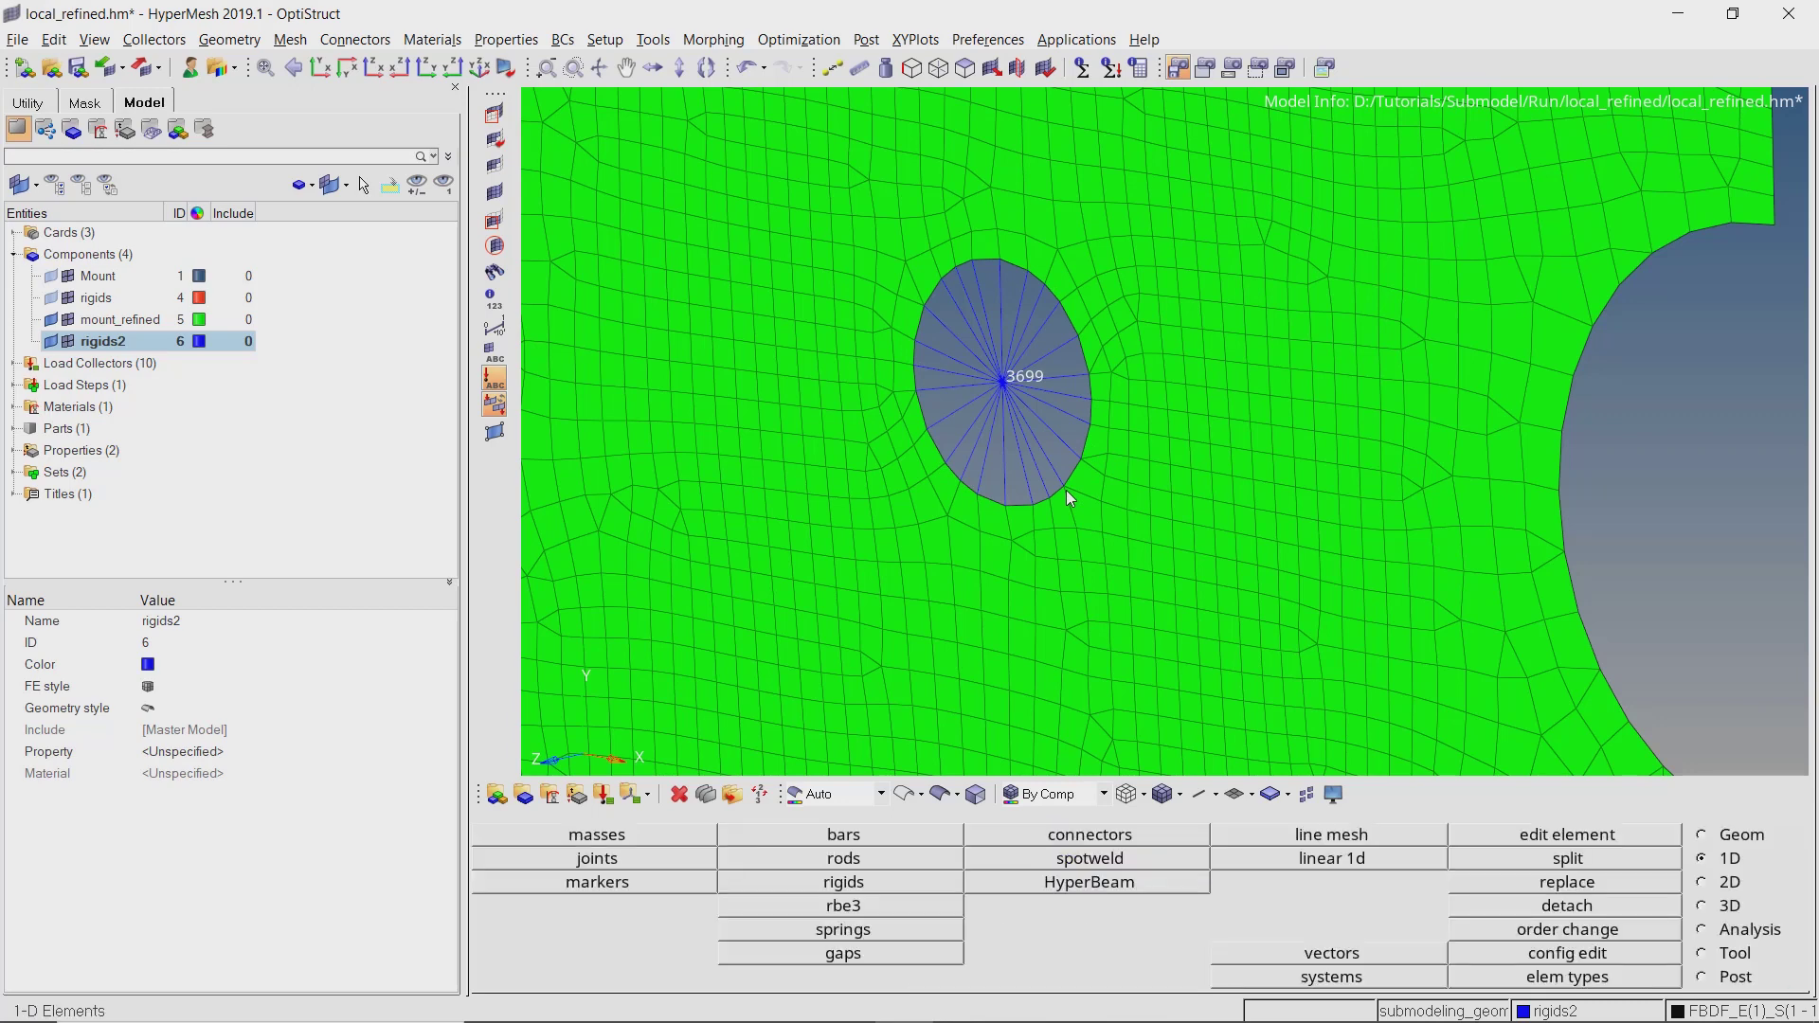
# Delete the original Mount and rigids components from the model.
pyautogui.keyDown('ctrl'); pyautogui.moveTo(989, 538); pyautogui.dragTo(1299, 448, button='right'); pyautogui.keyUp('ctrl')
pyautogui.scroll(-5, 1234, 540)
pyautogui.scroll(3, 1269, 436)
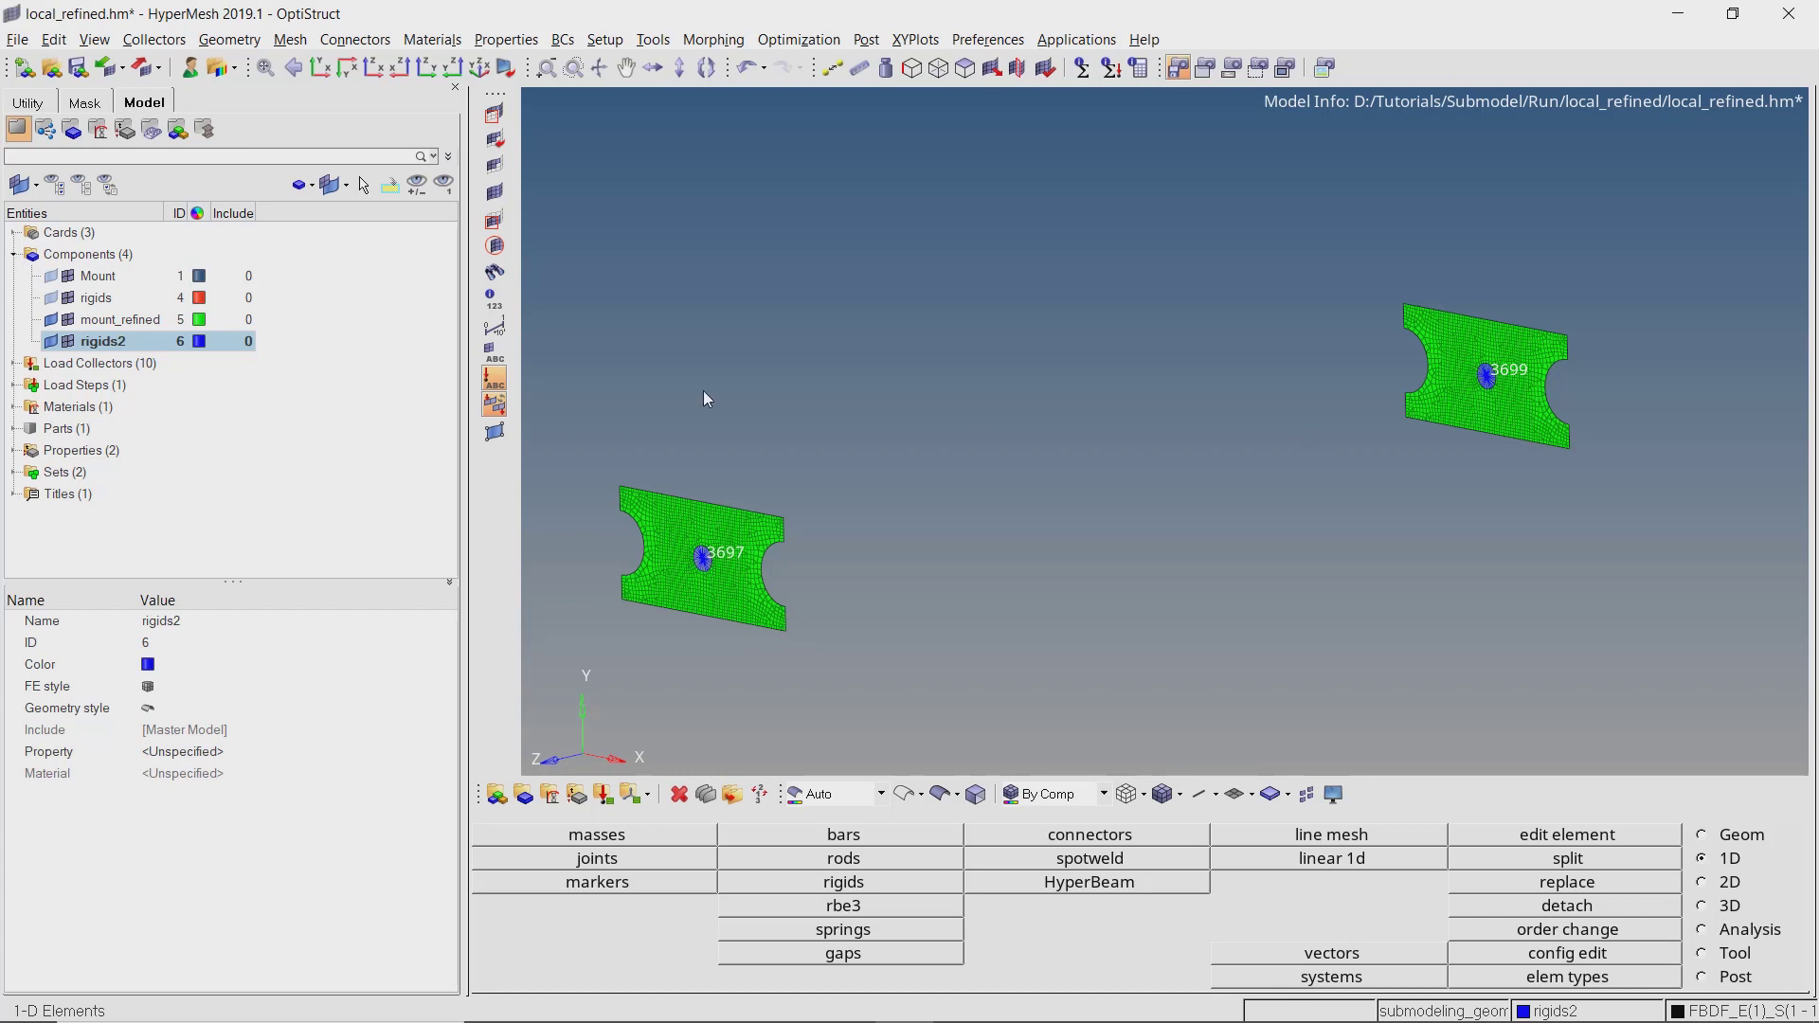
pyautogui.click(100, 276)
pyautogui.keyDown('ctrl'); pyautogui.click(106, 297); pyautogui.keyUp('ctrl')
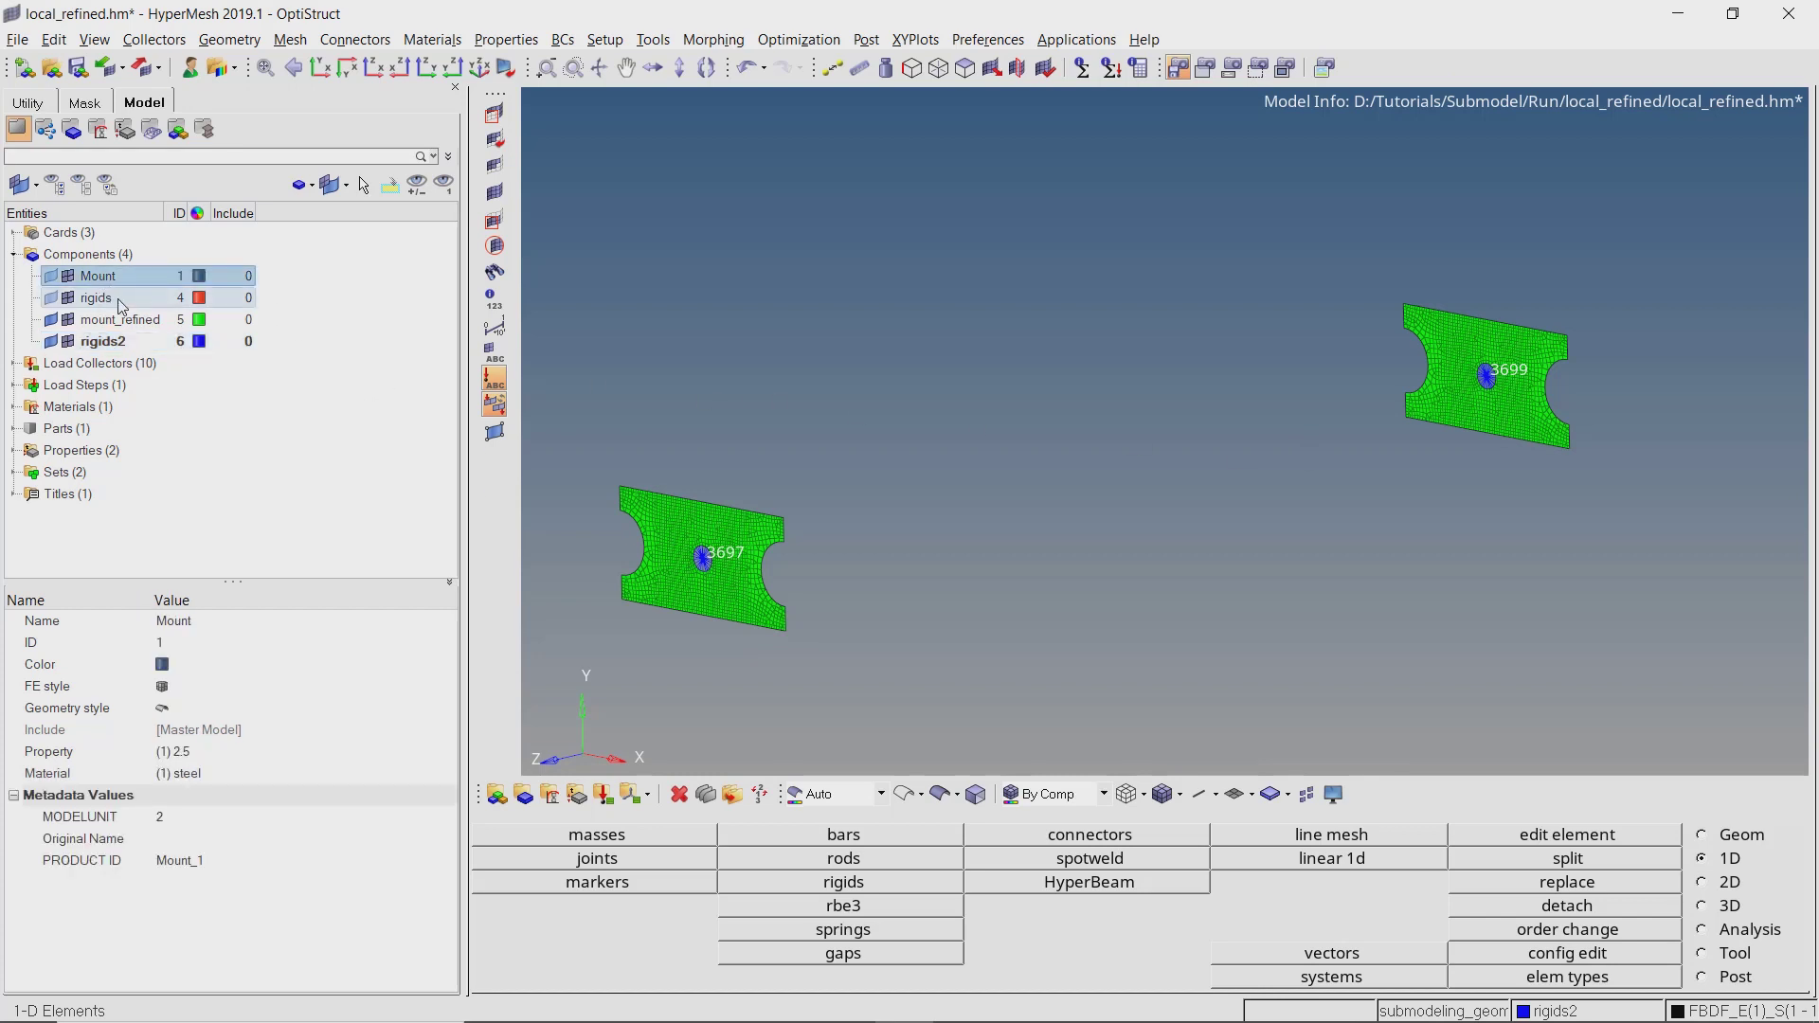
pyautogui.rightClick(121, 307)
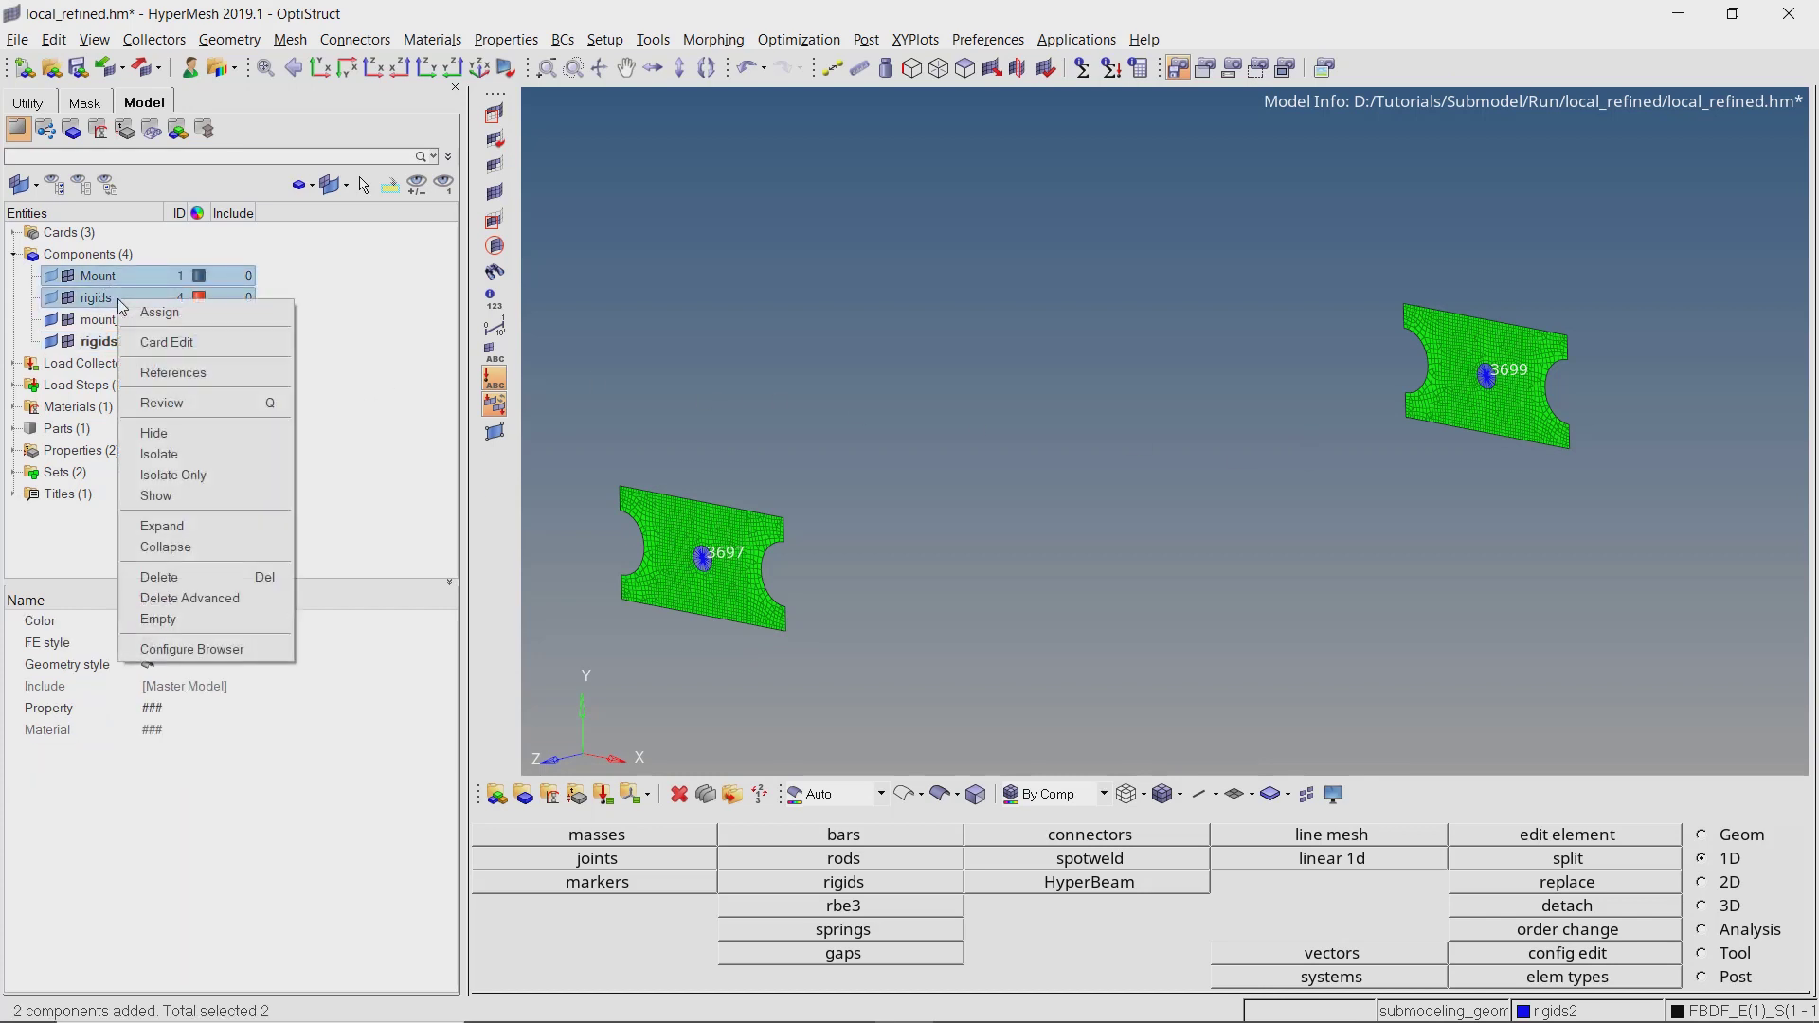
pyautogui.click(219, 579)
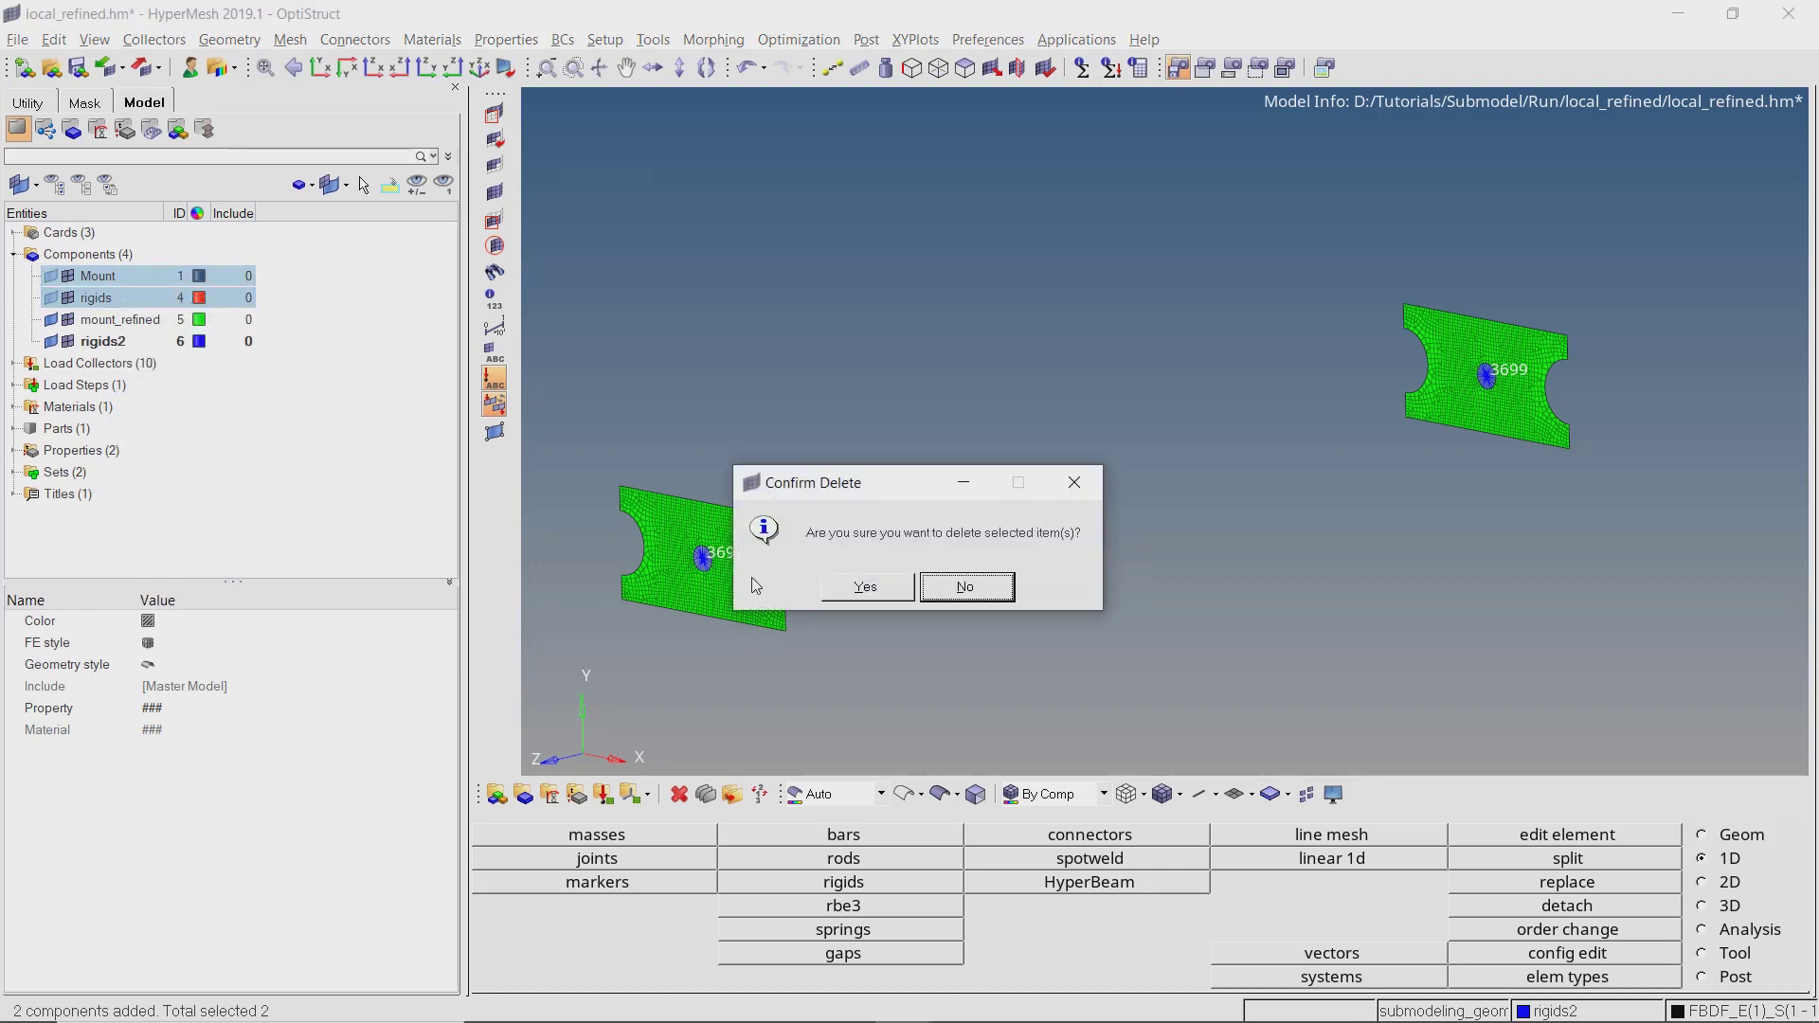
pyautogui.click(827, 585)
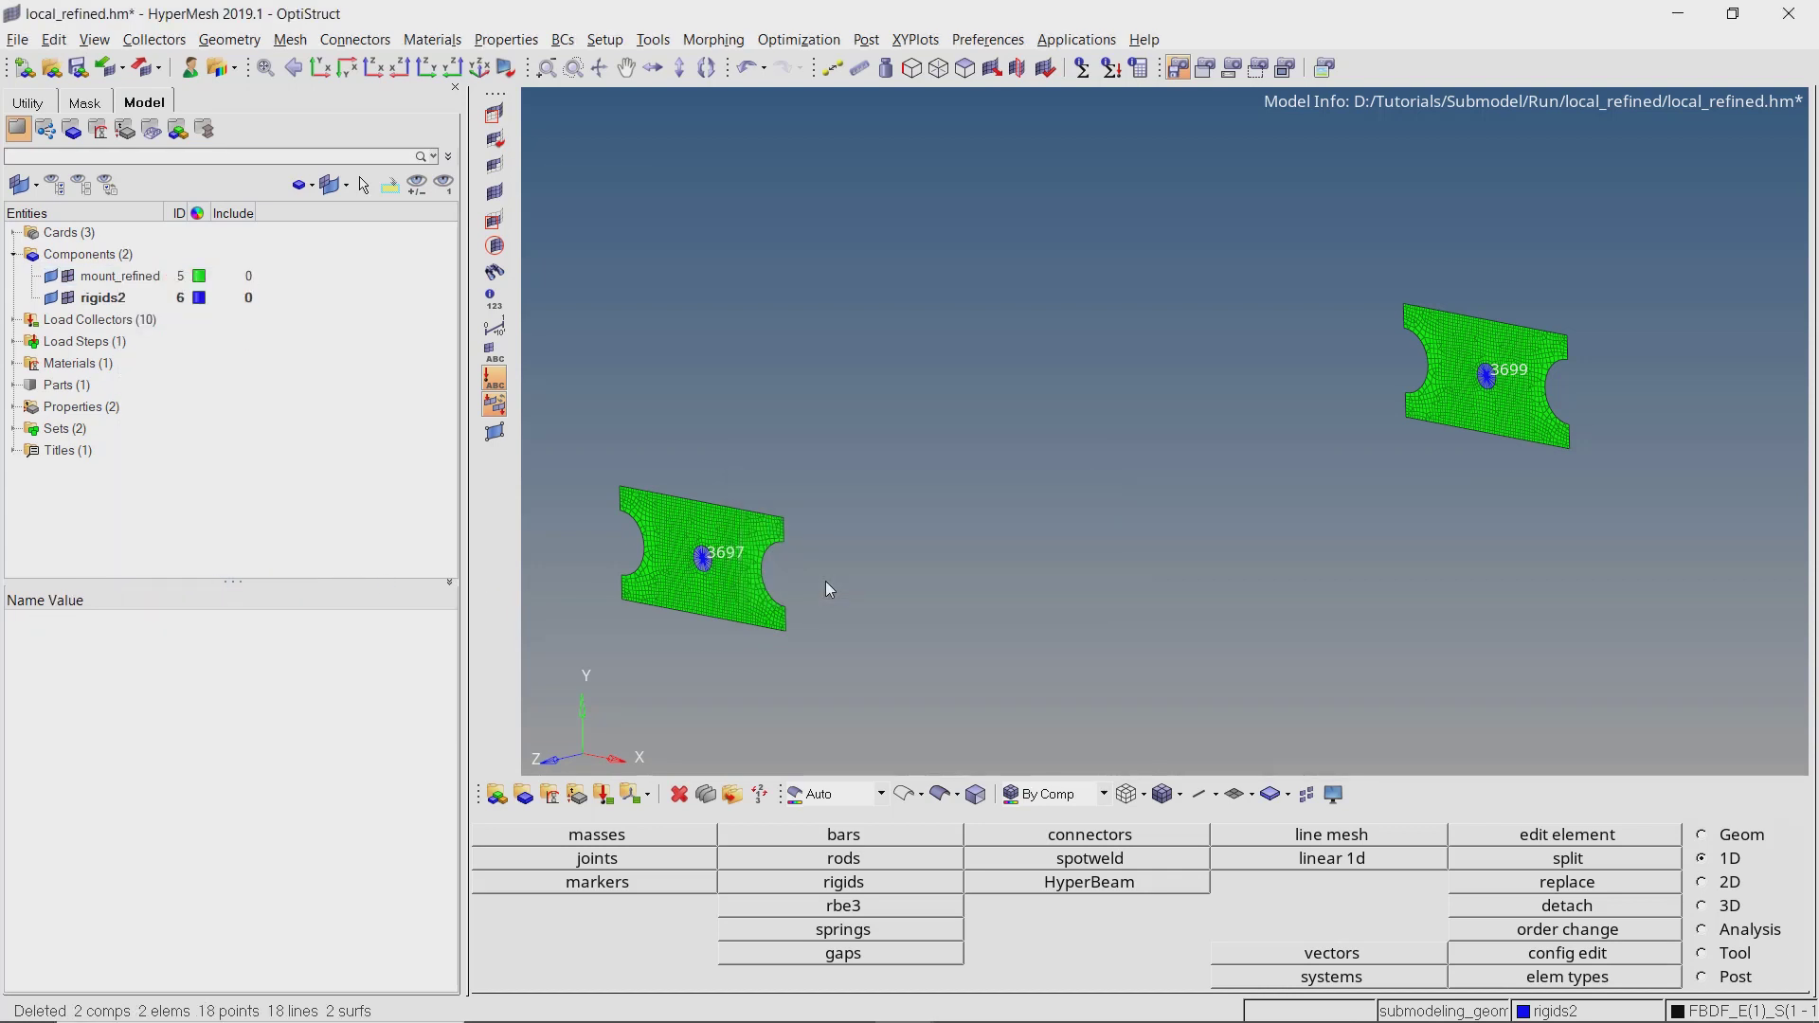
# Delete the entity set named elements from the refined model.
pyautogui.click(14, 429)
pyautogui.click(112, 452)
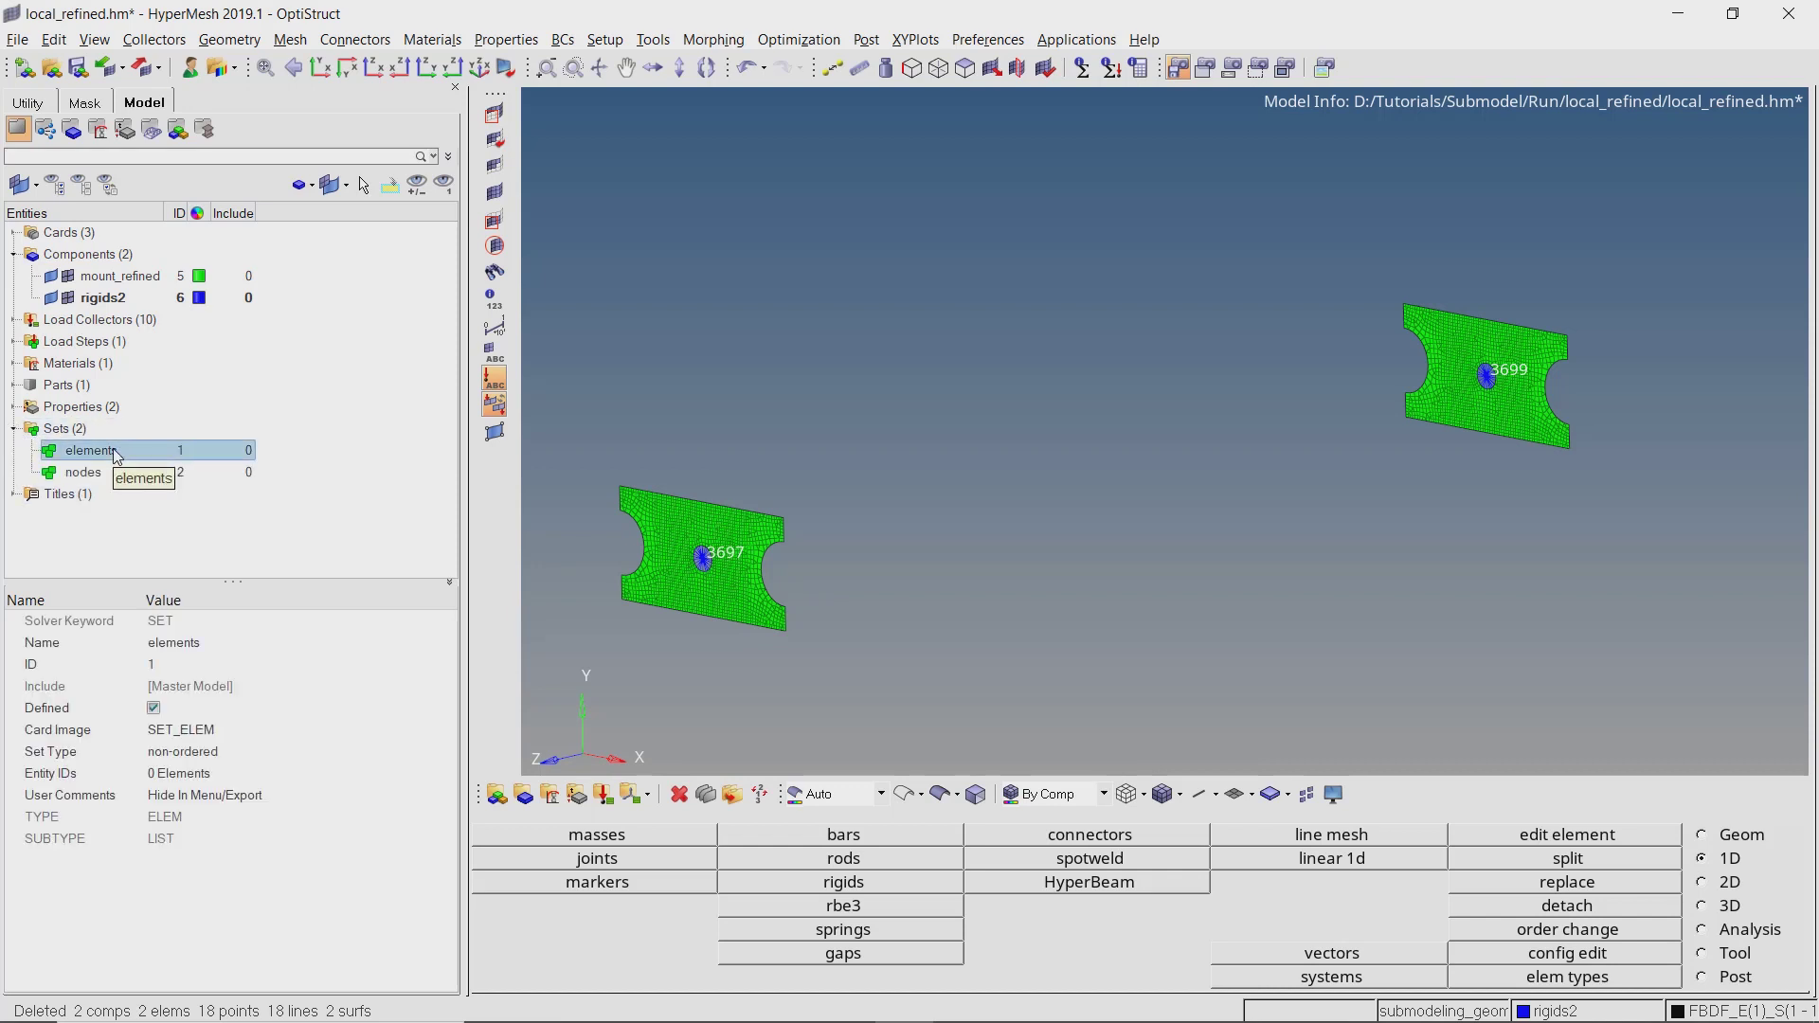
pyautogui.rightClick(116, 456)
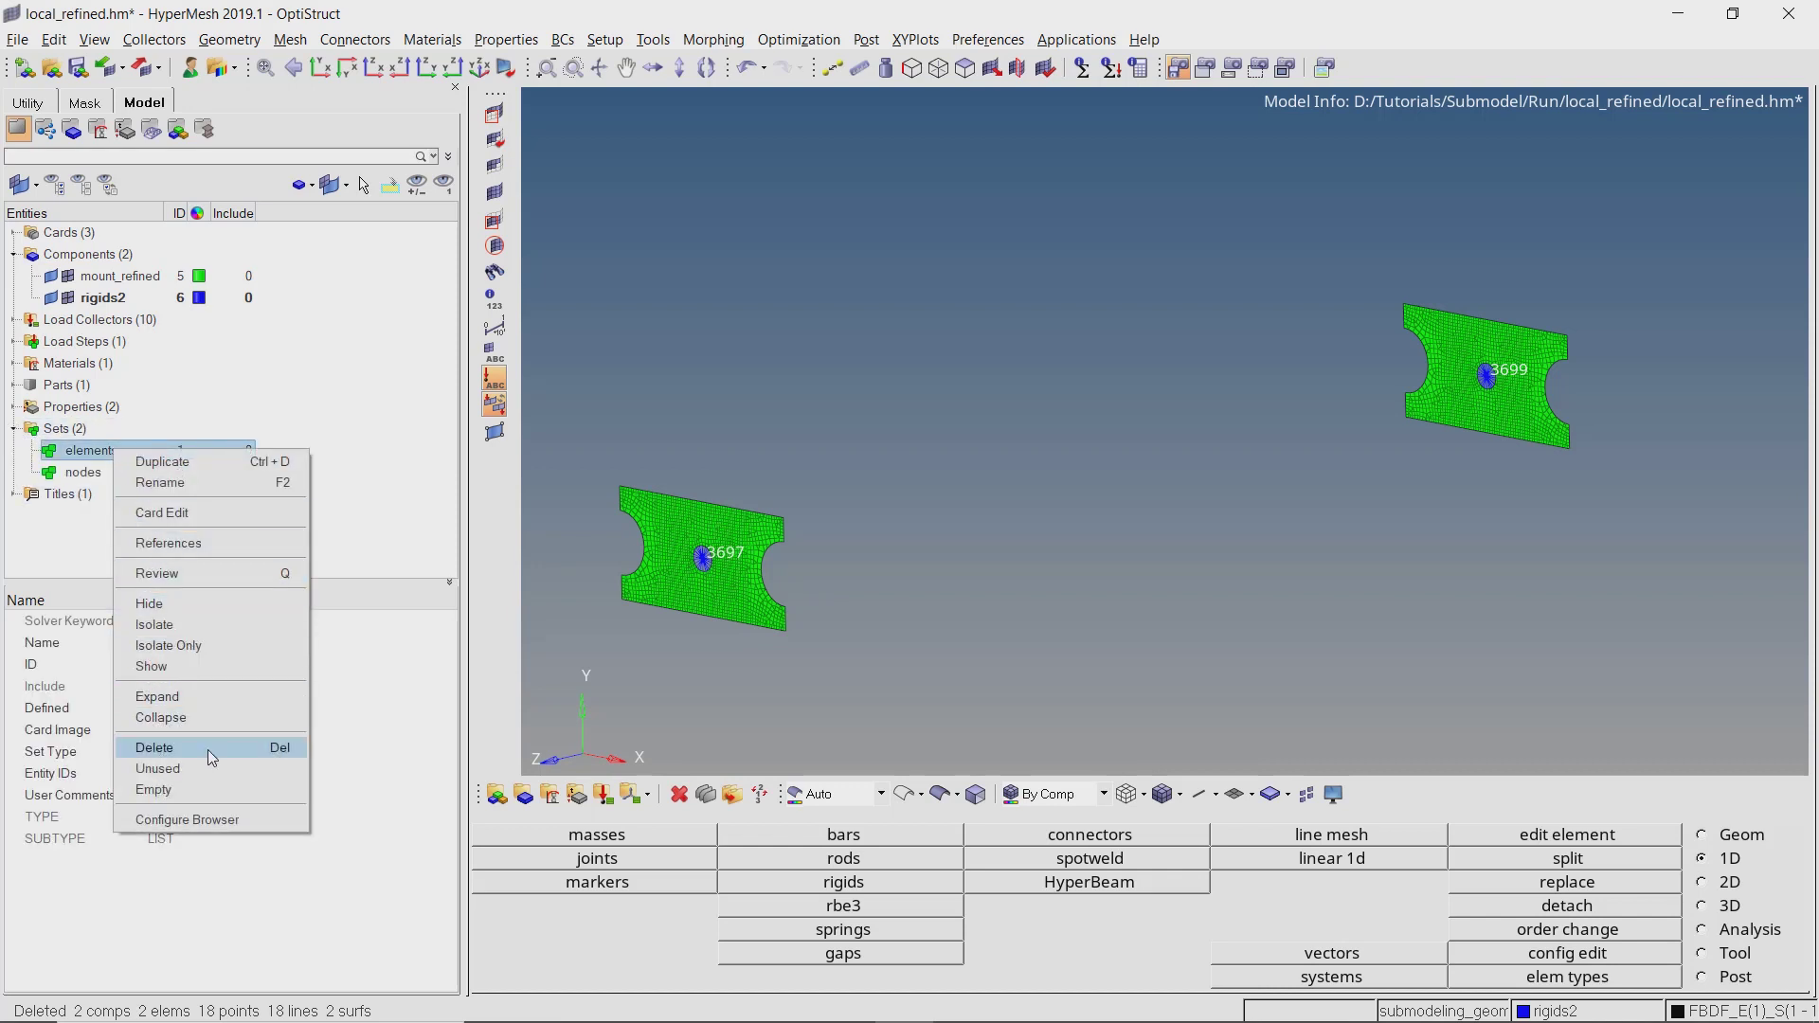
pyautogui.click(208, 750)
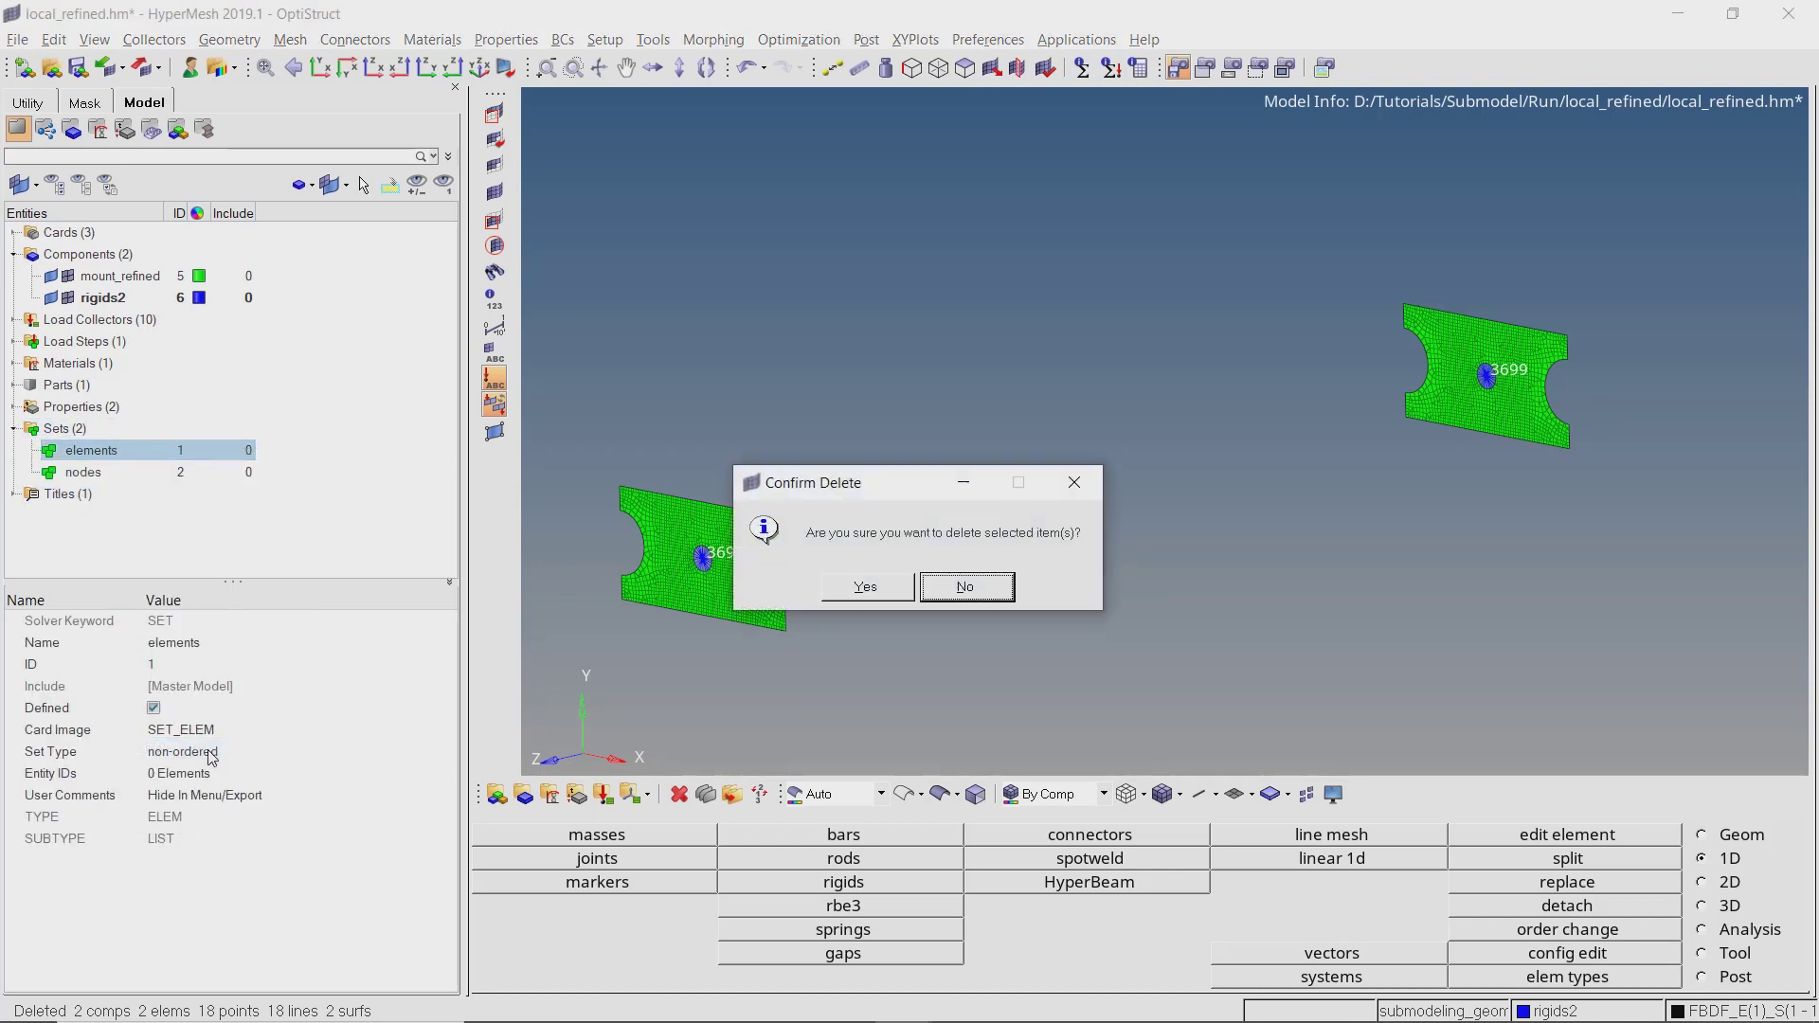
pyautogui.click(862, 590)
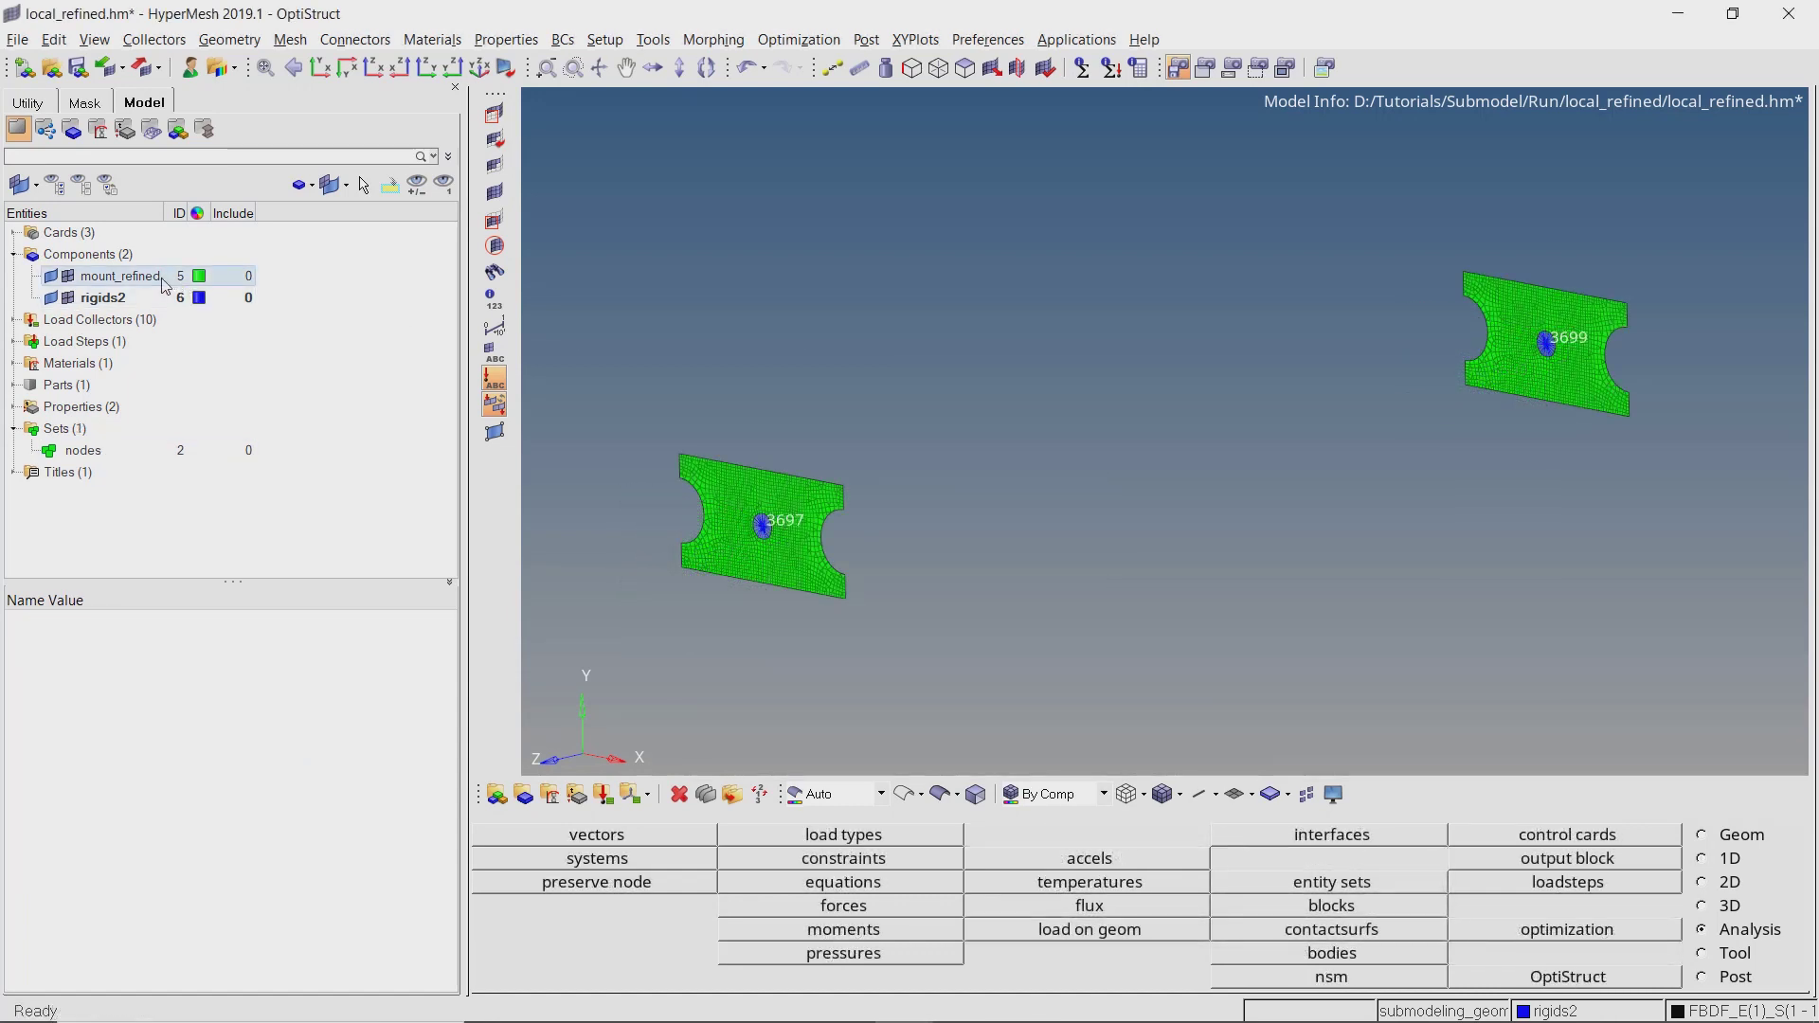
# Assign the PSHELL property 2.5 to the mount_refined component.
pyautogui.click(166, 286)
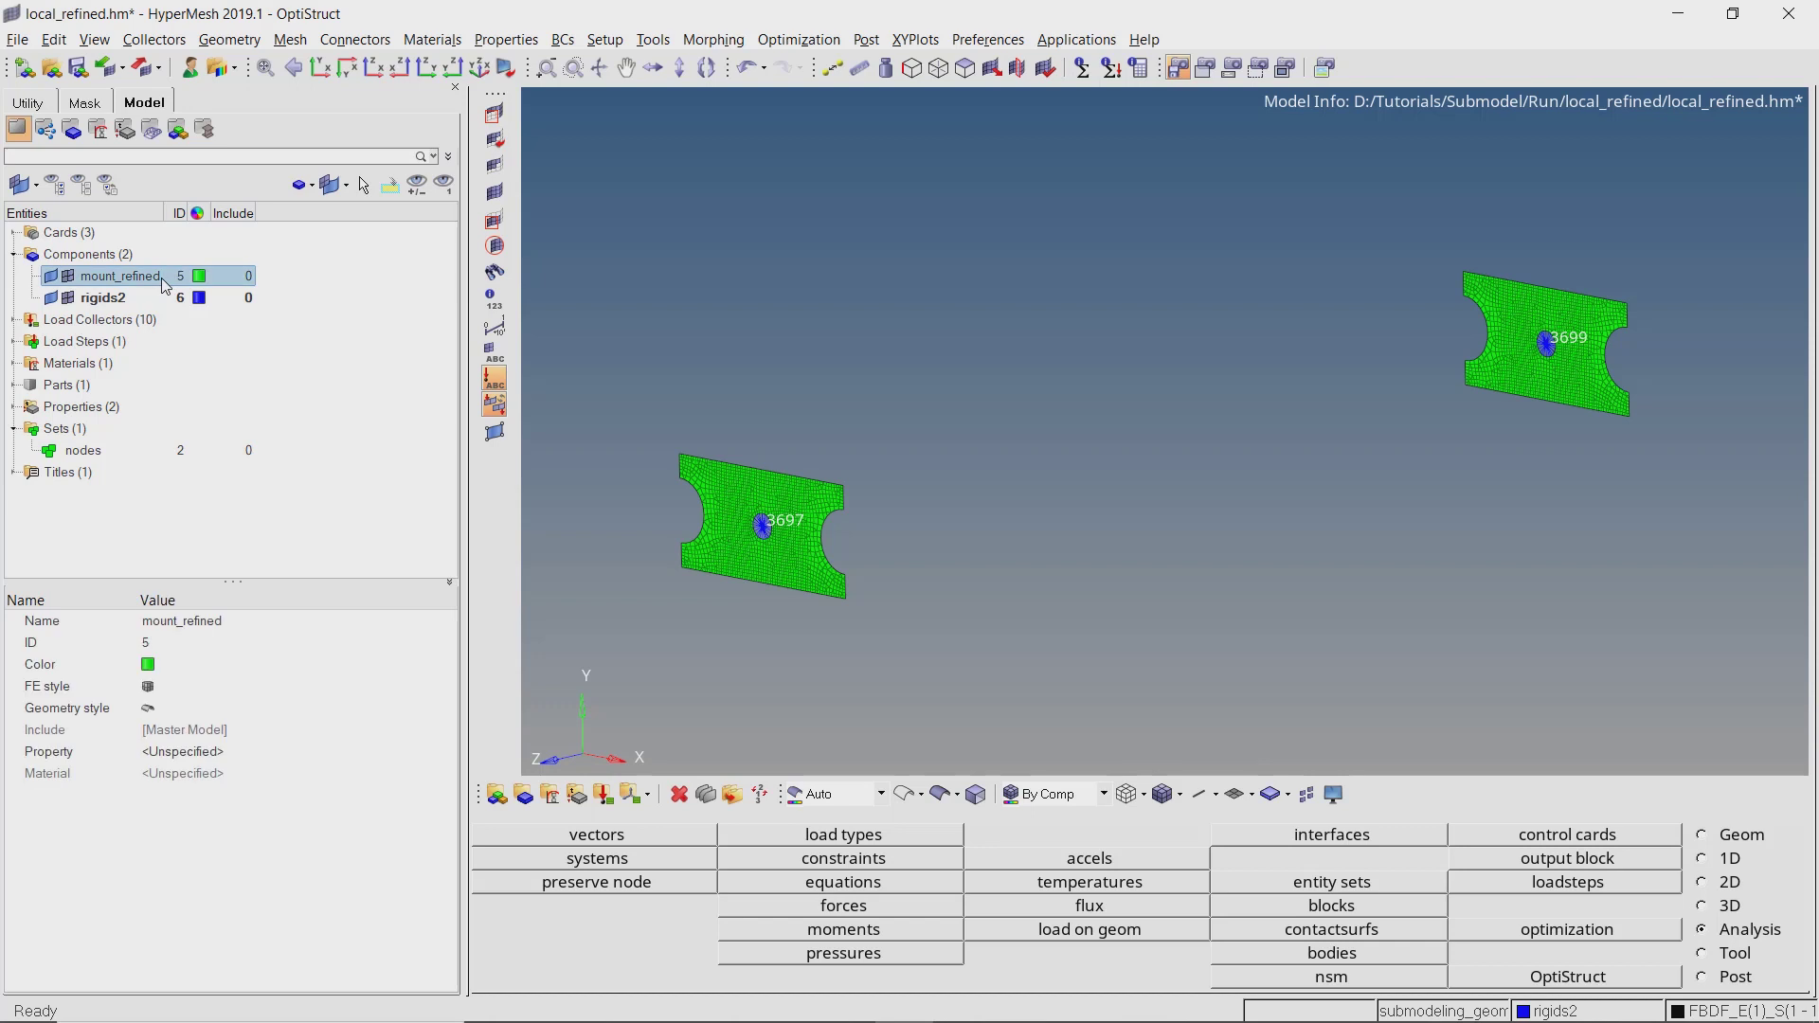
pyautogui.click(266, 751)
pyautogui.click(263, 754)
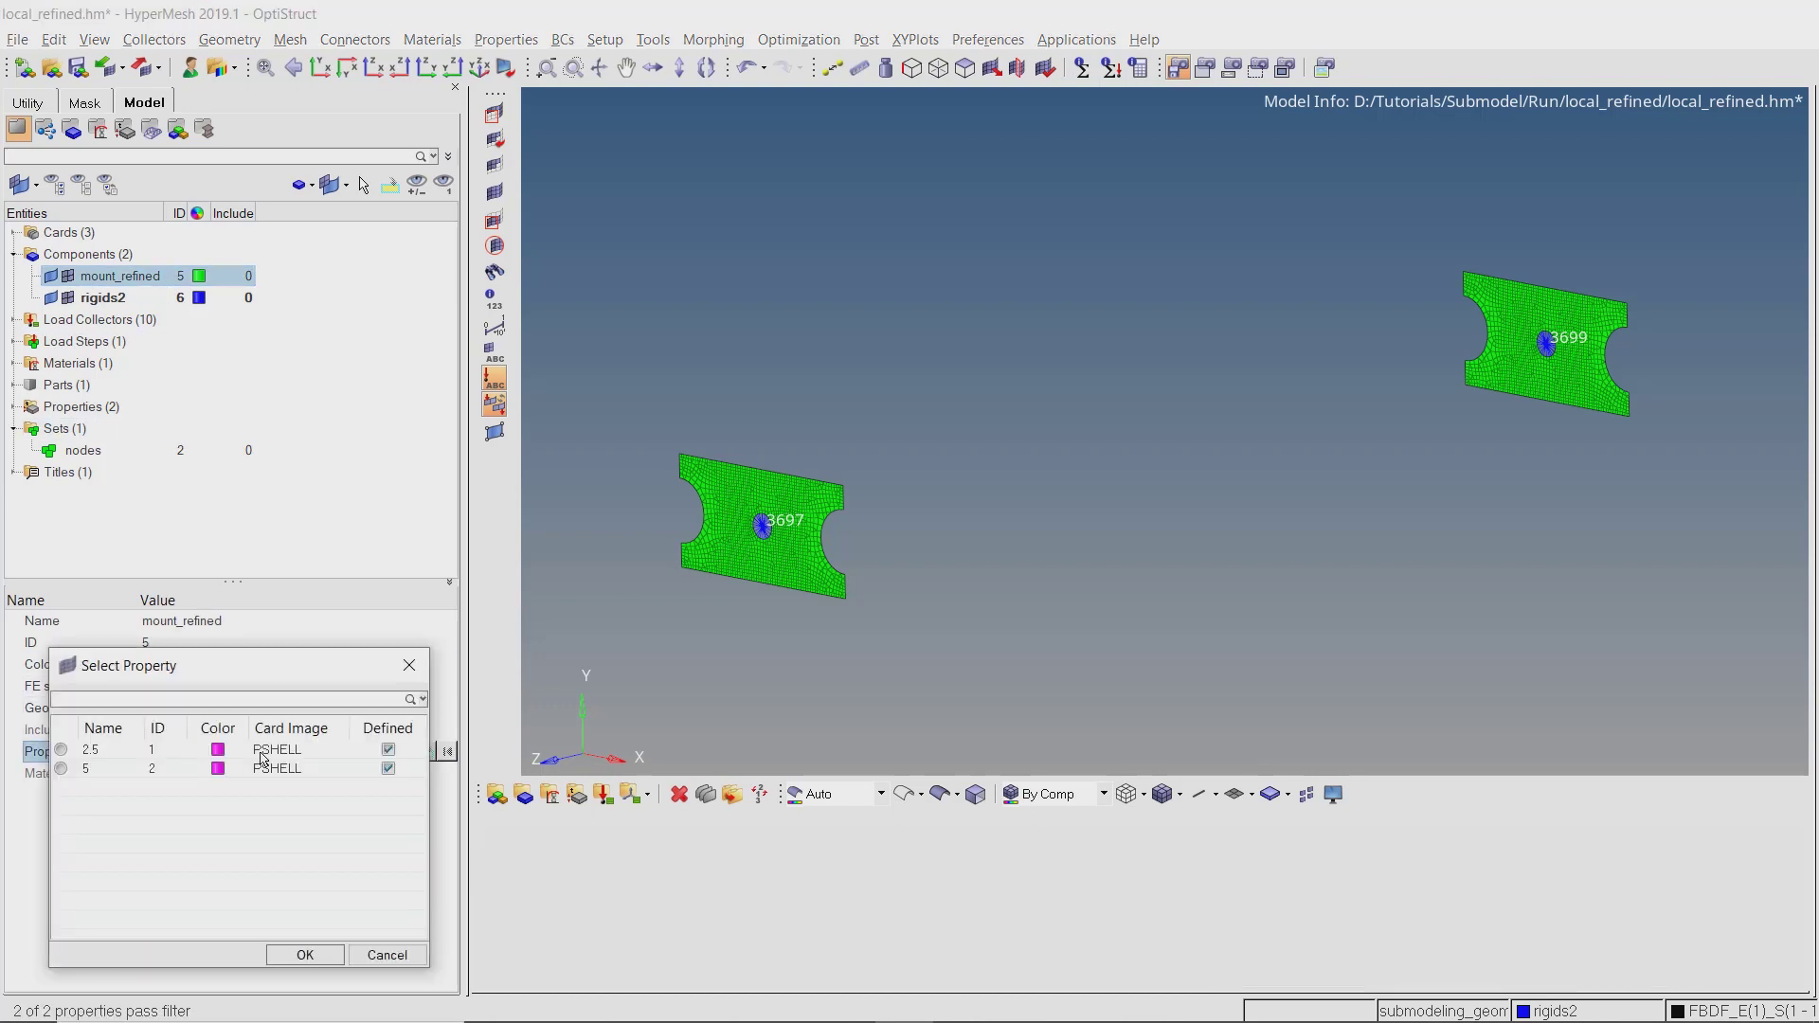
pyautogui.click(90, 750)
pyautogui.click(289, 951)
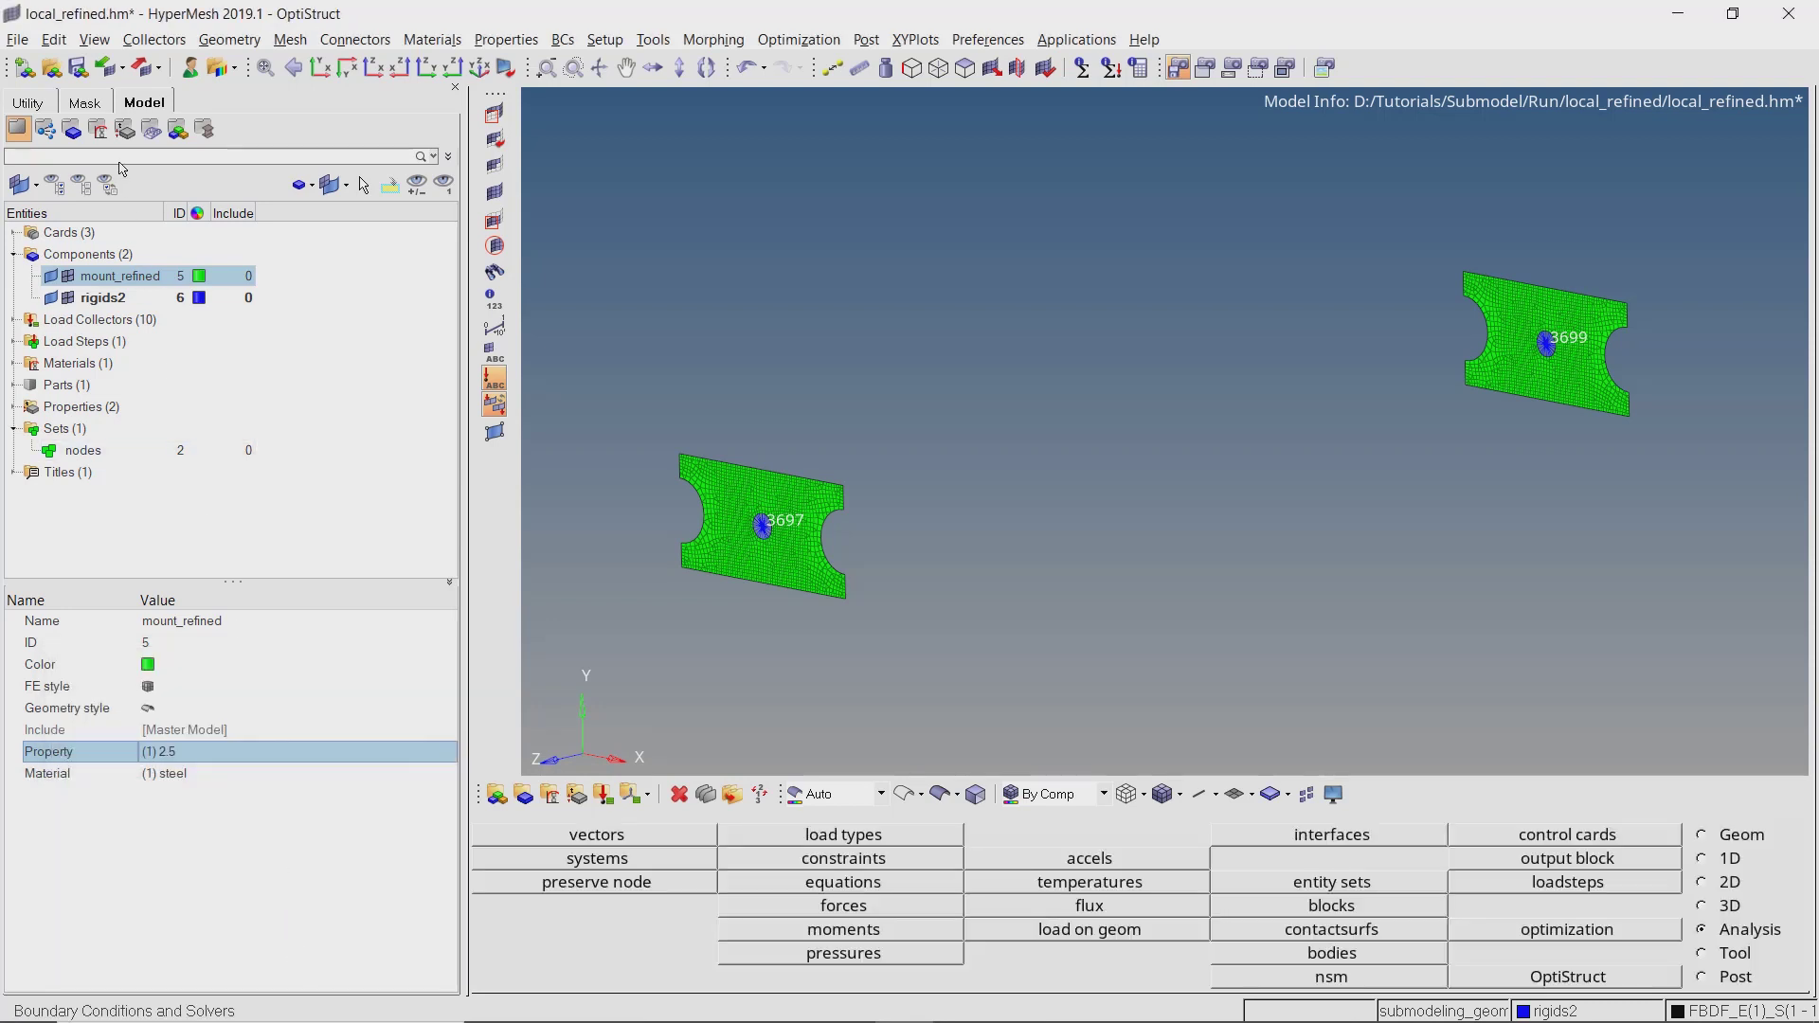
# Save the refined model and run the OptiStruct analysis on local_refined.fem, closing the solver window once the job finishes.
pyautogui.click(17, 39)
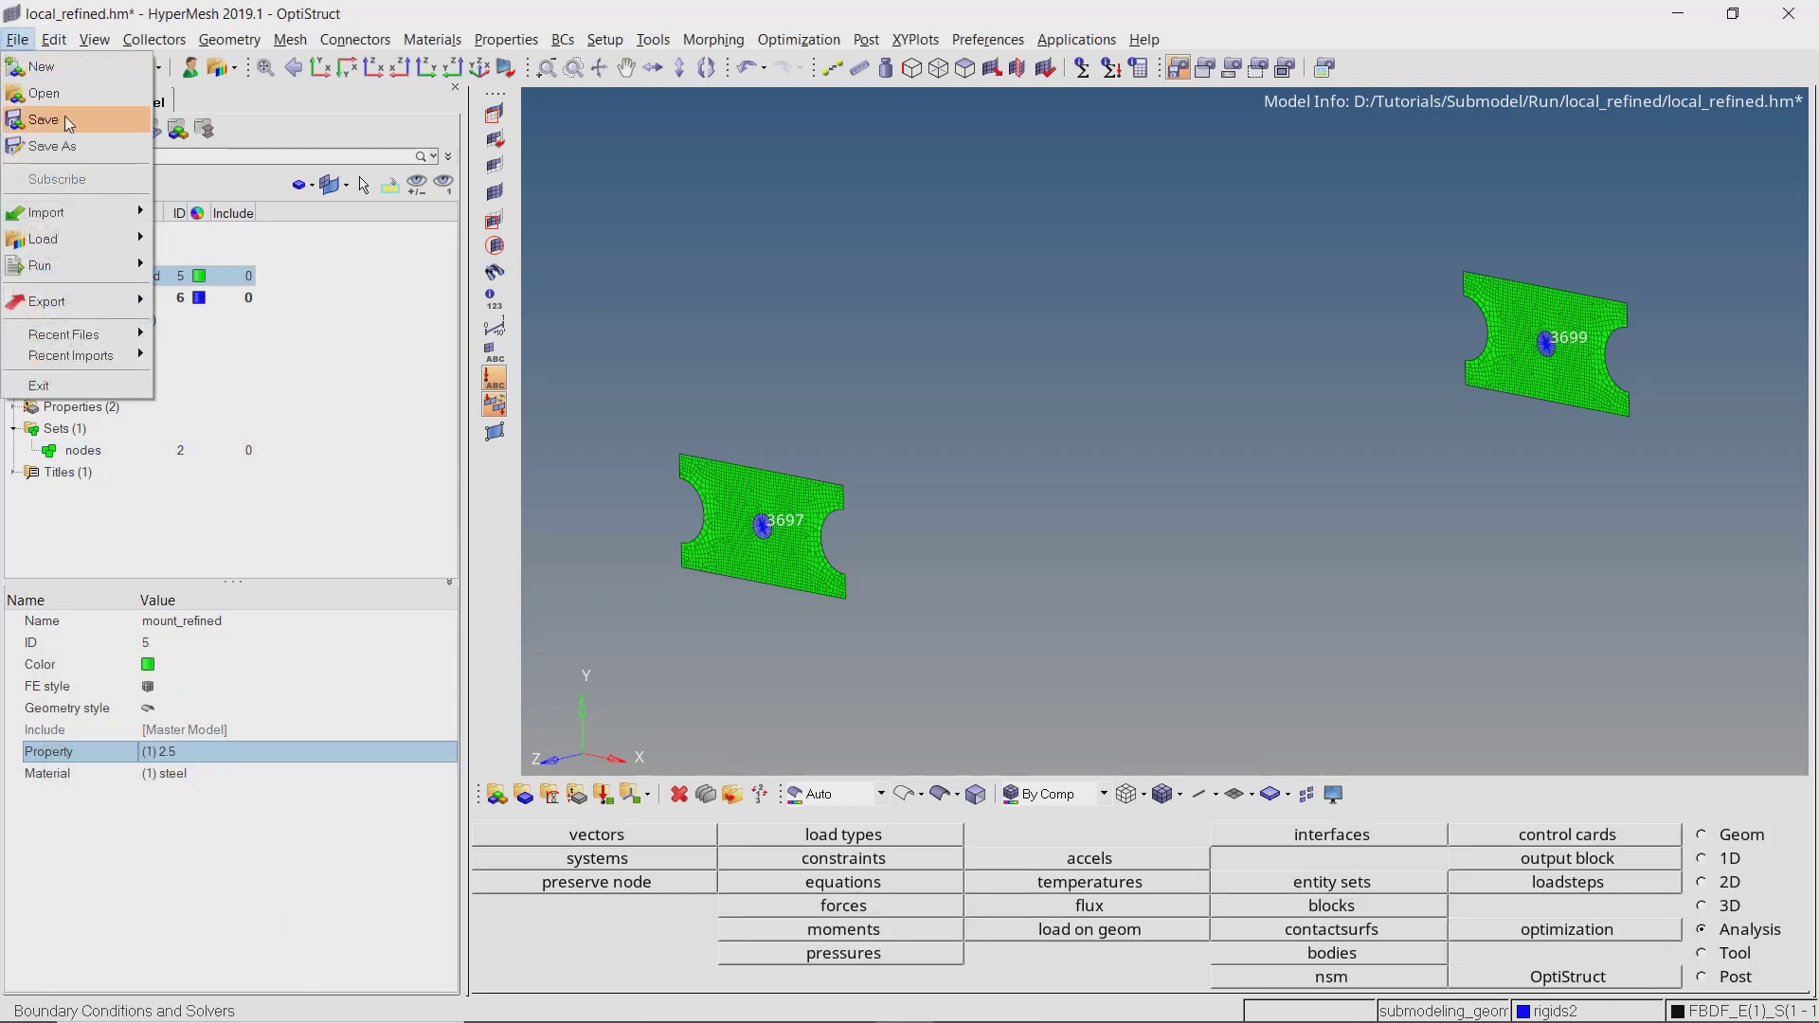
pyautogui.click(68, 122)
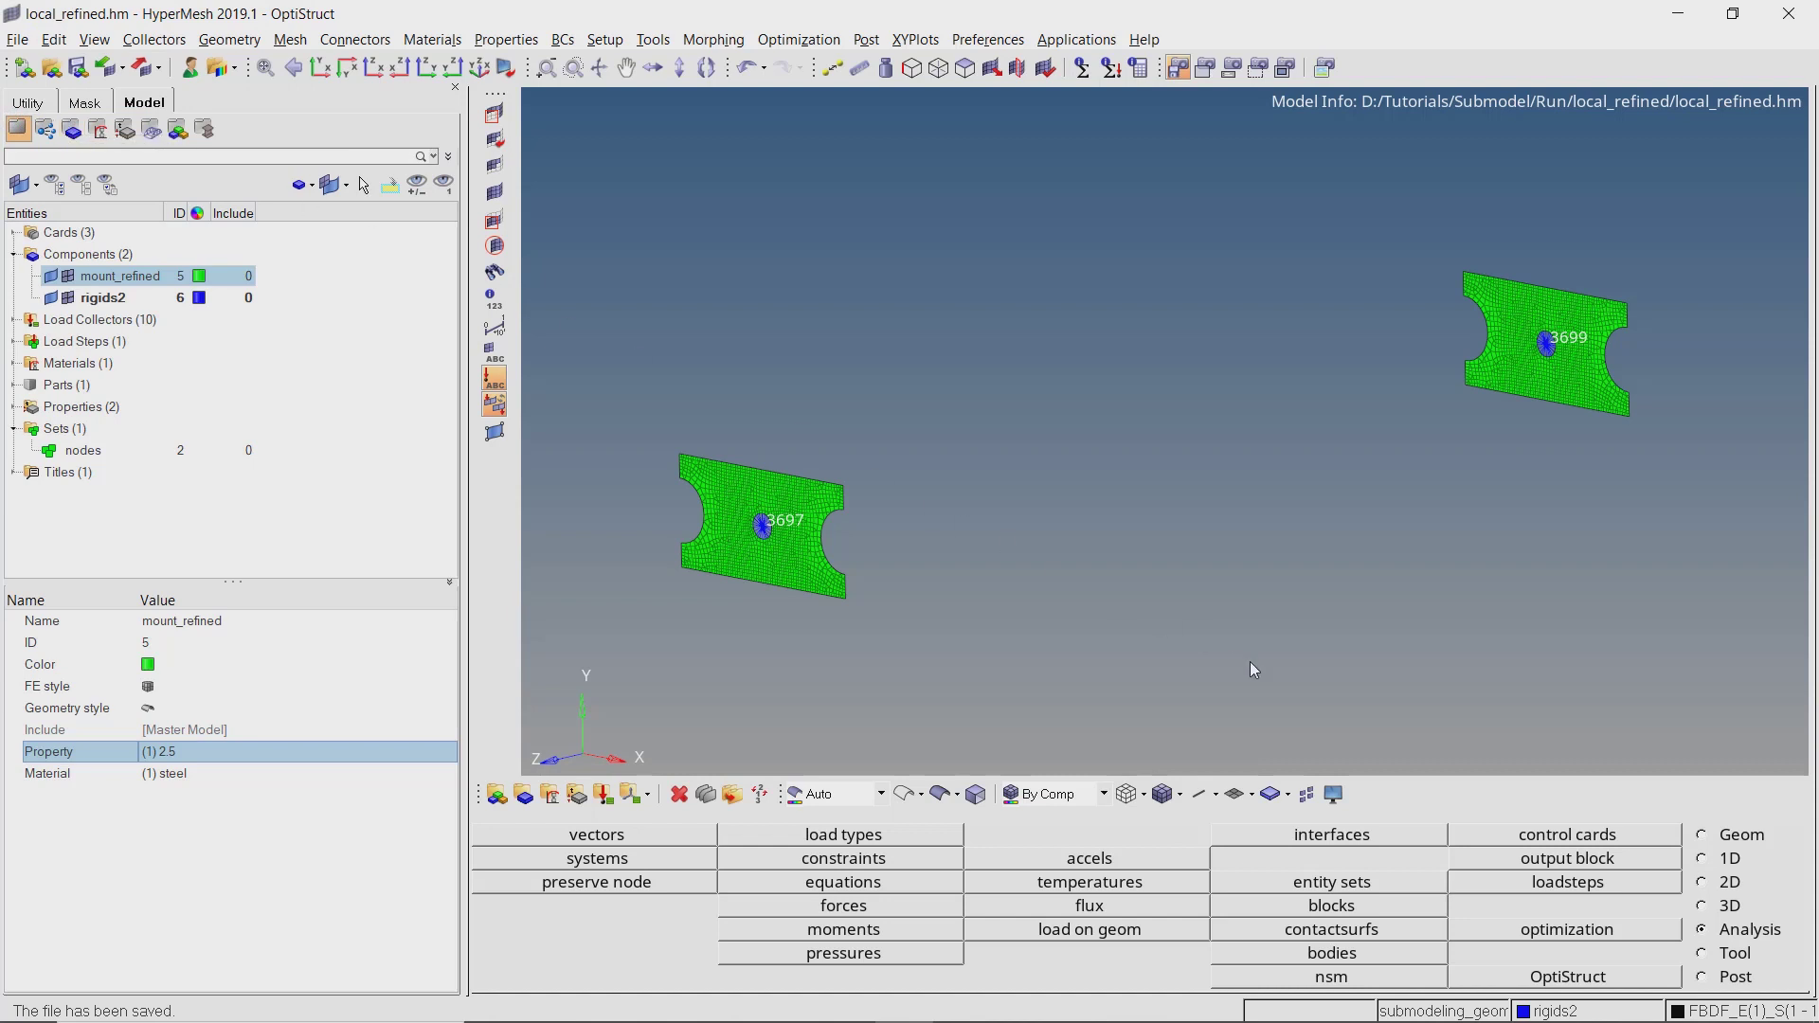
pyautogui.click(1616, 979)
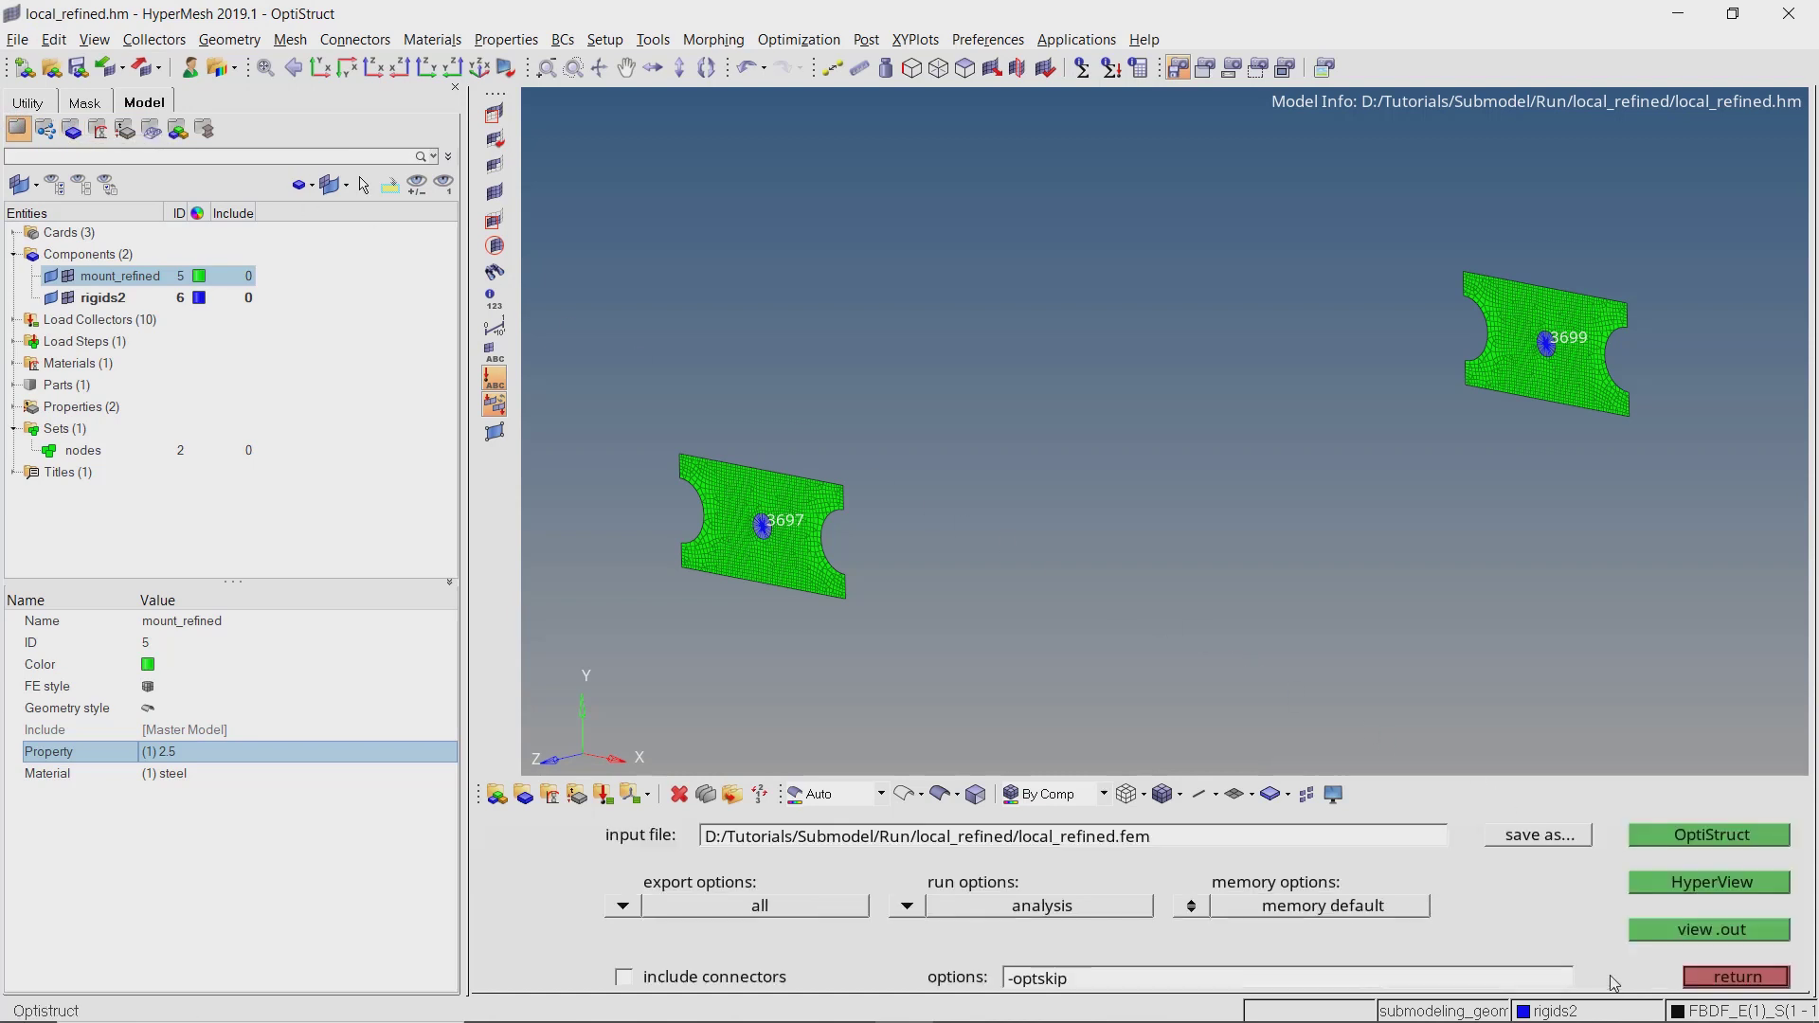
pyautogui.click(1653, 837)
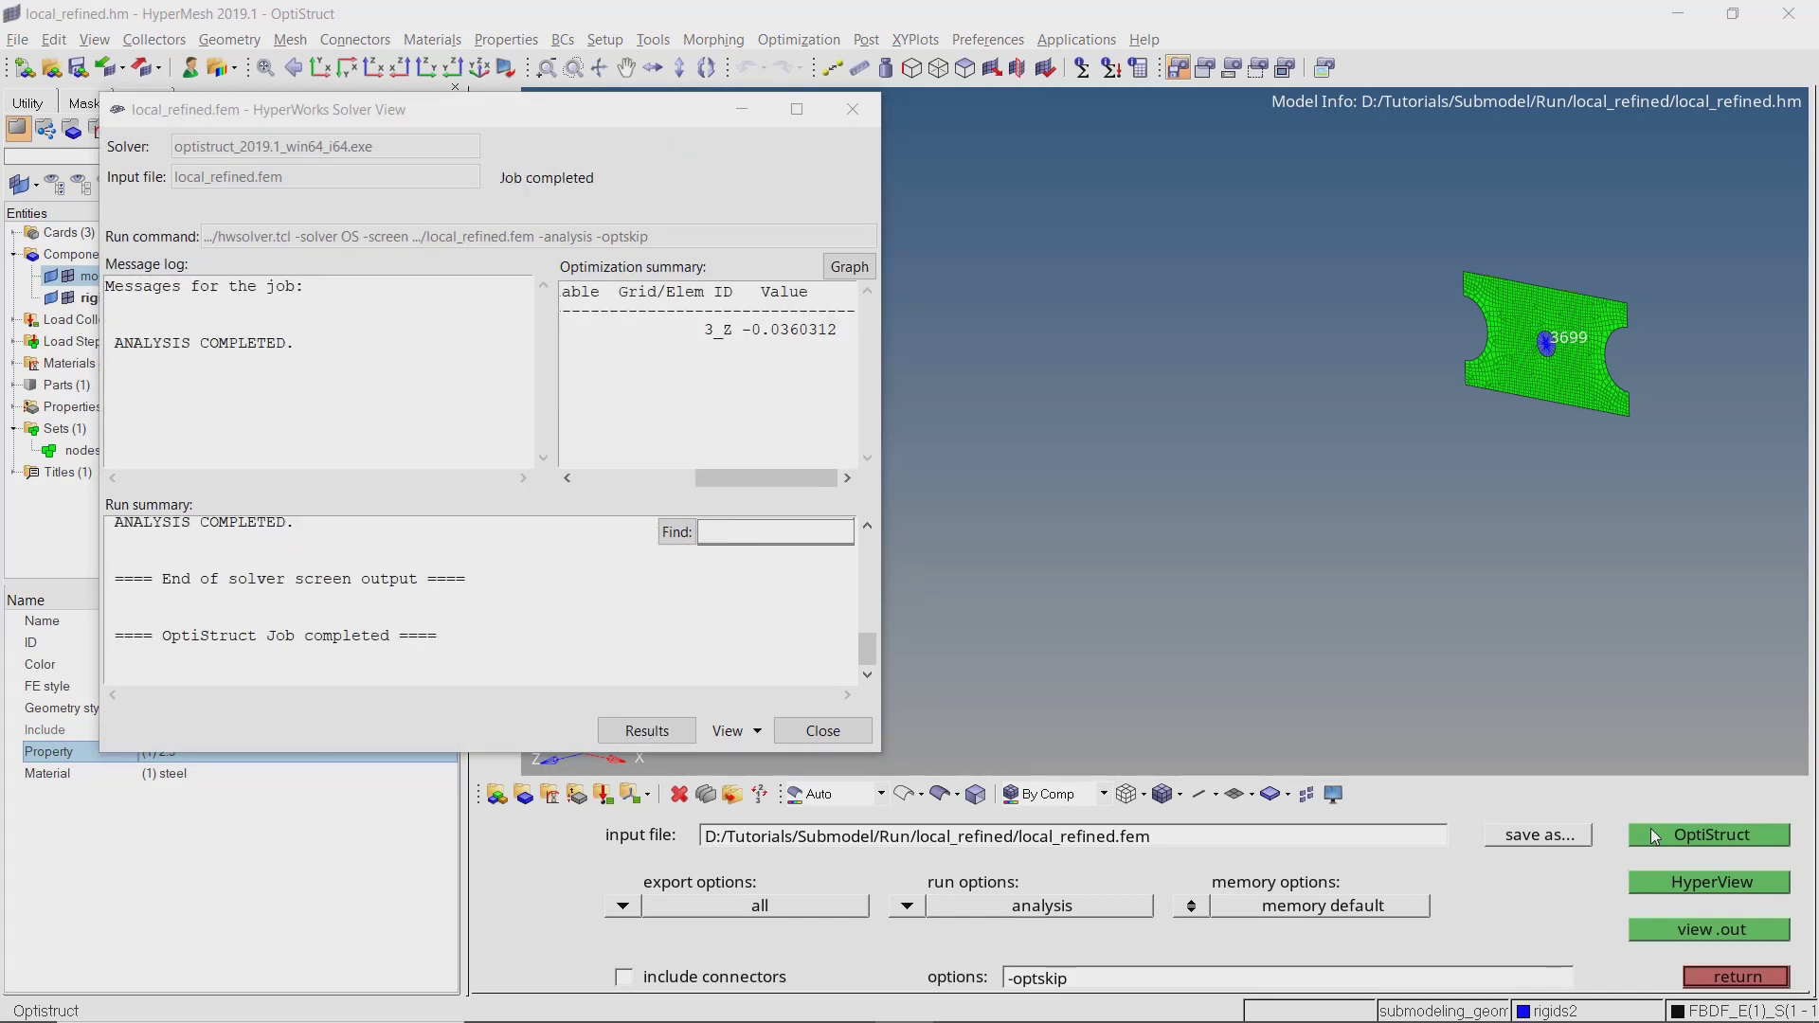
pyautogui.click(866, 733)
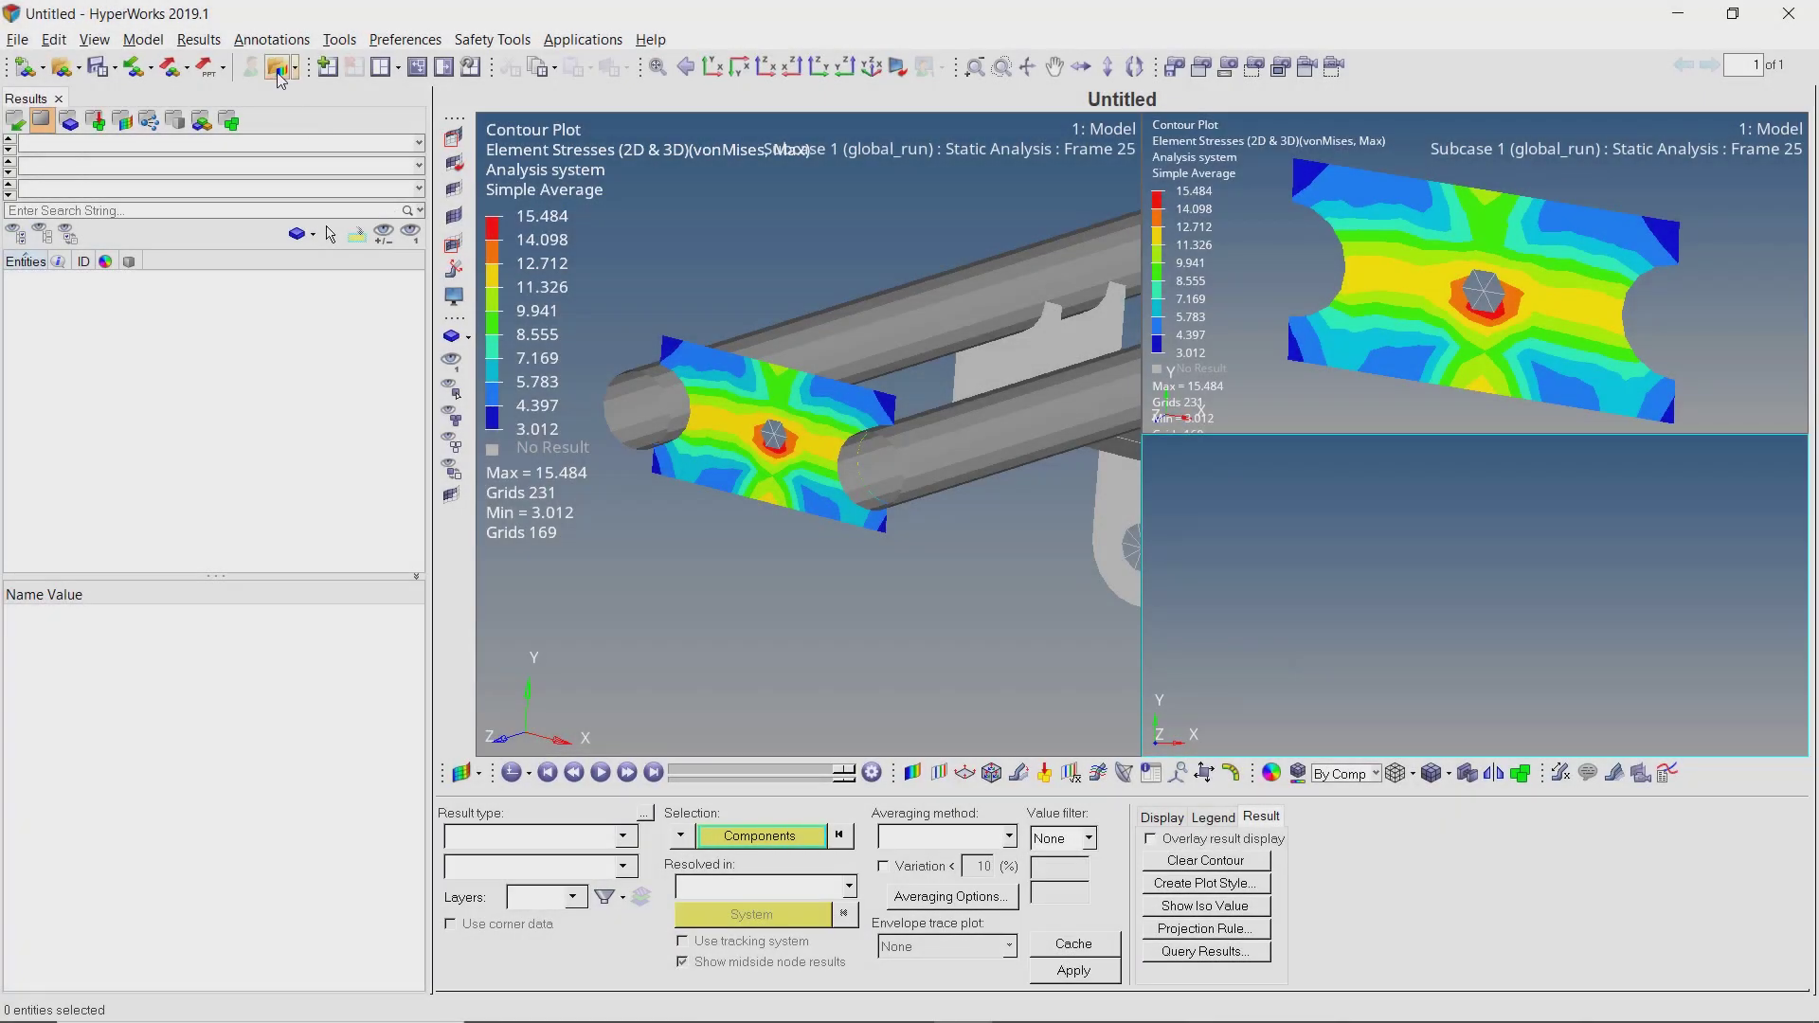
# In HyperView, load local_refined.h3d from the local_refined folder as model and results into the empty window.
pyautogui.click(280, 68)
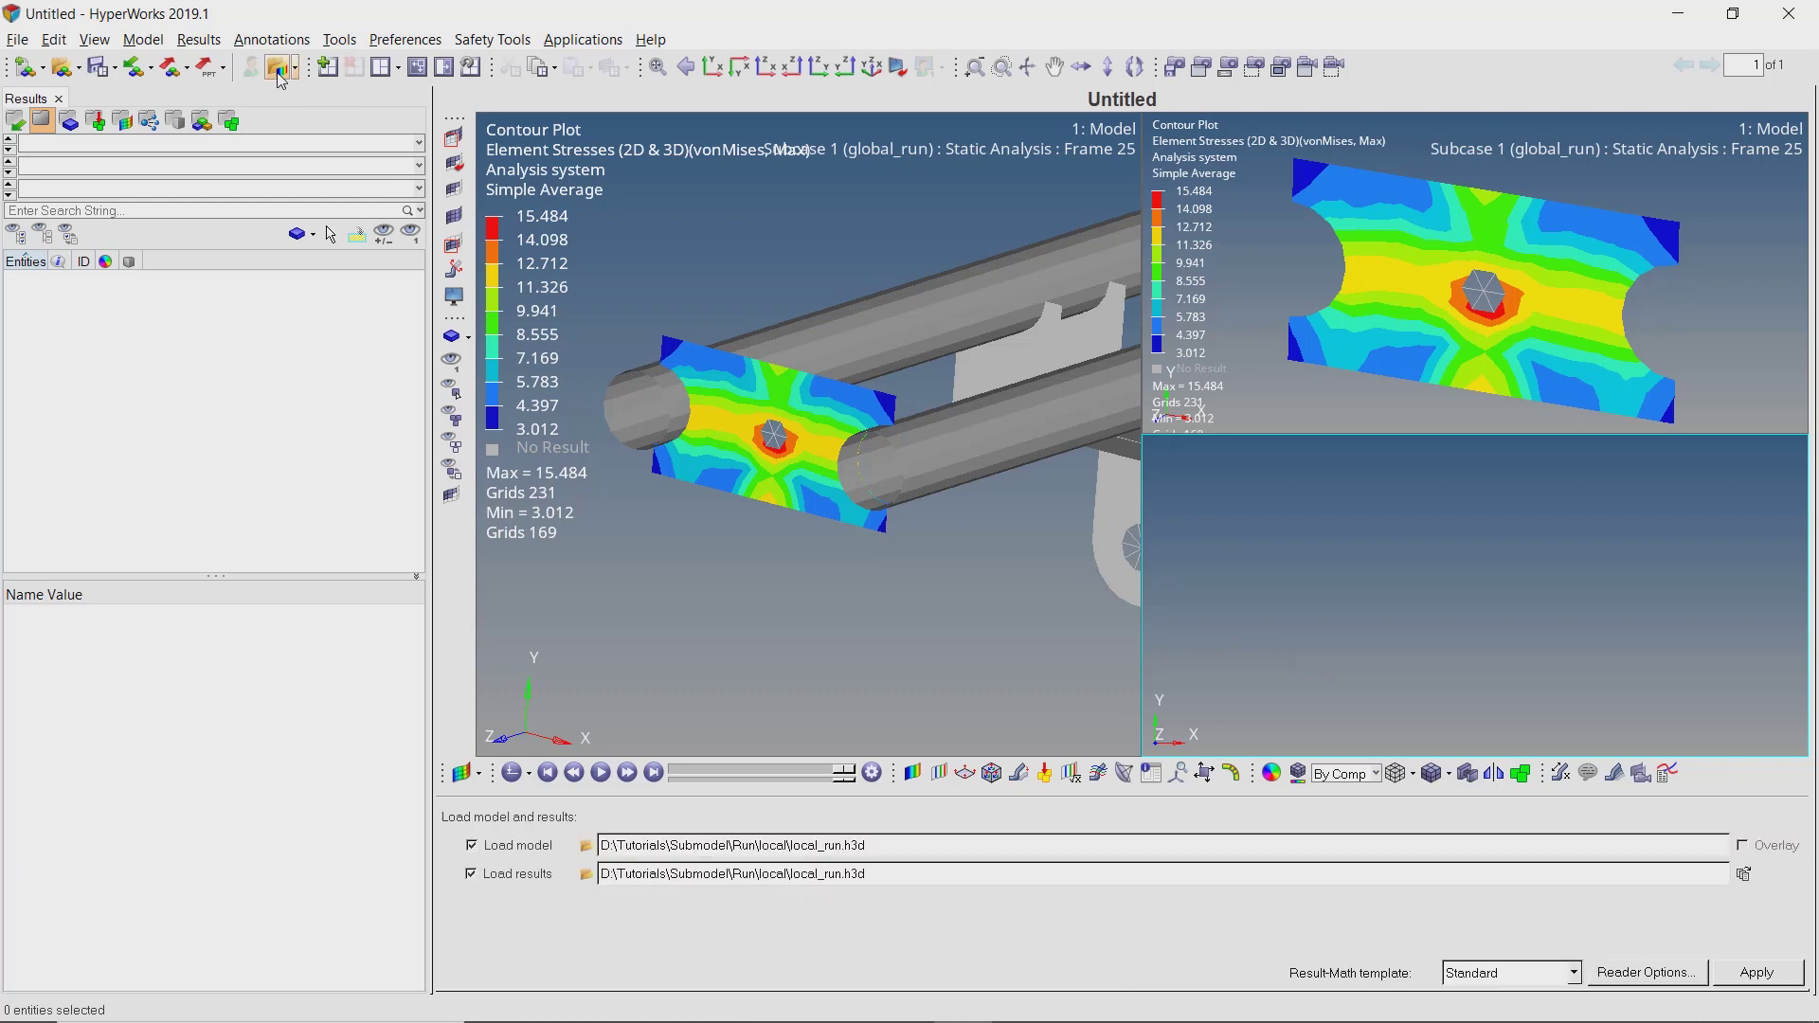
pyautogui.click(587, 846)
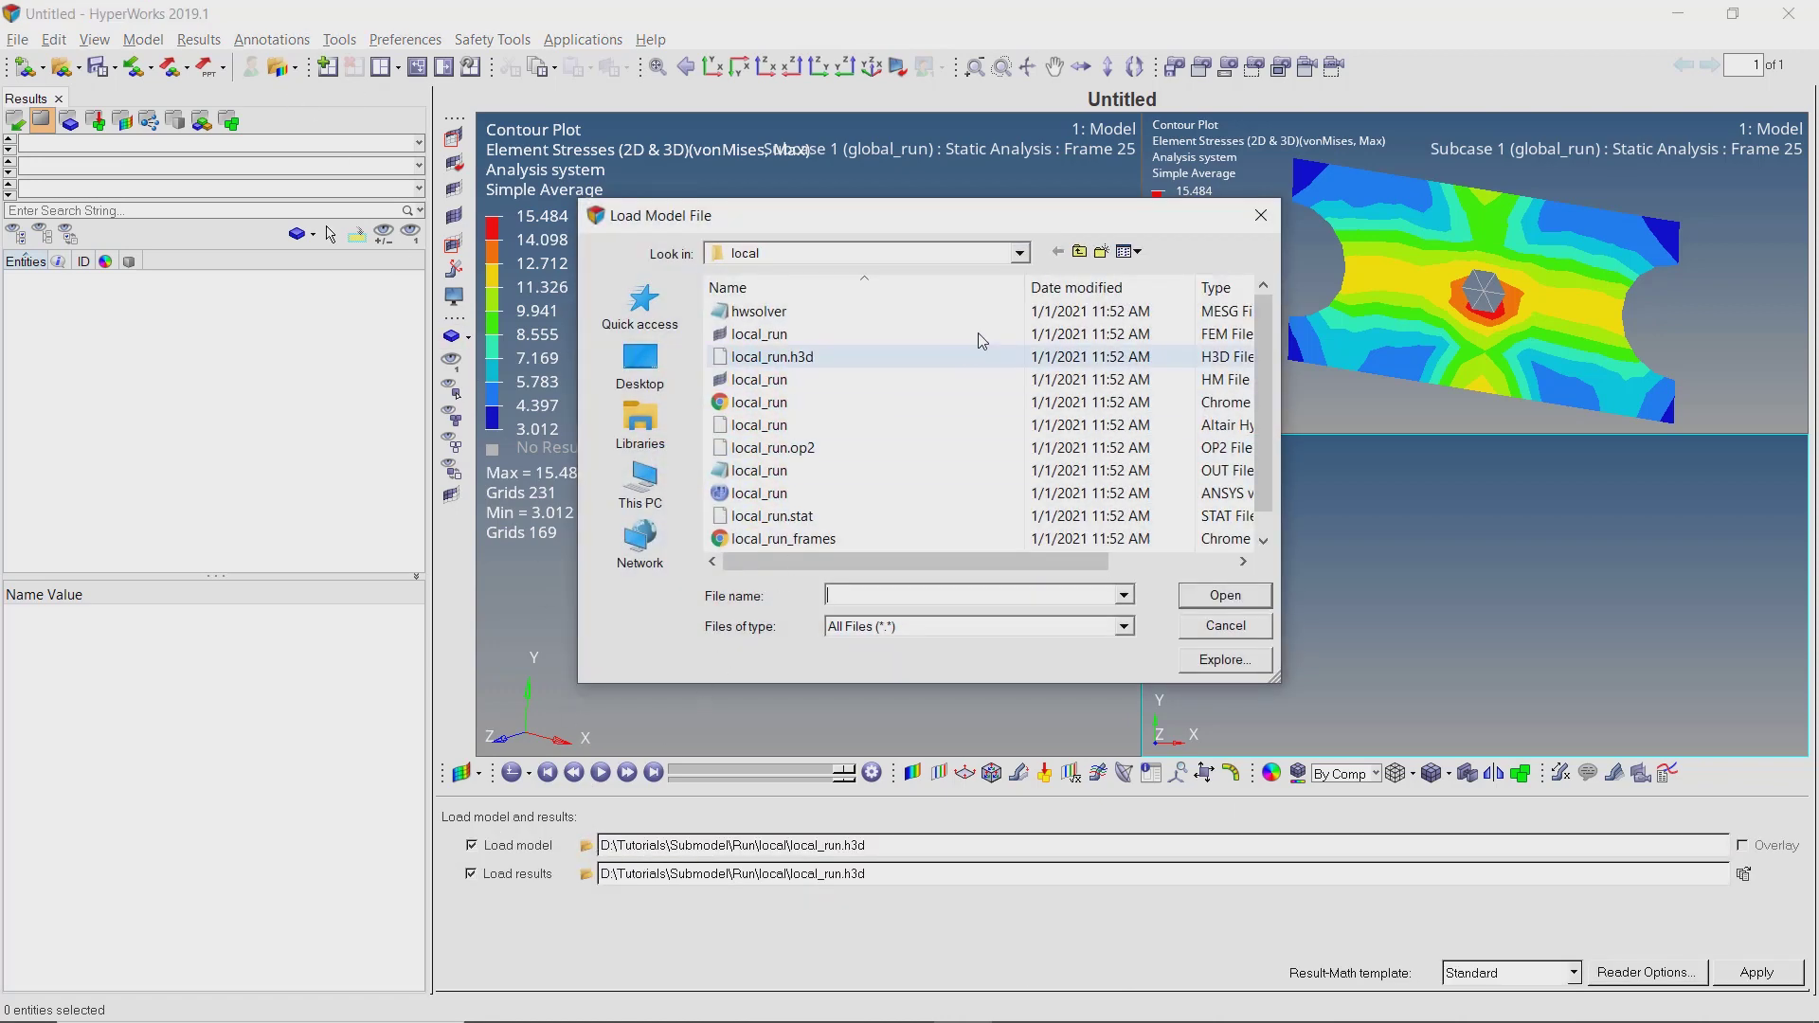
pyautogui.click(1079, 251)
pyautogui.doubleClick(924, 358)
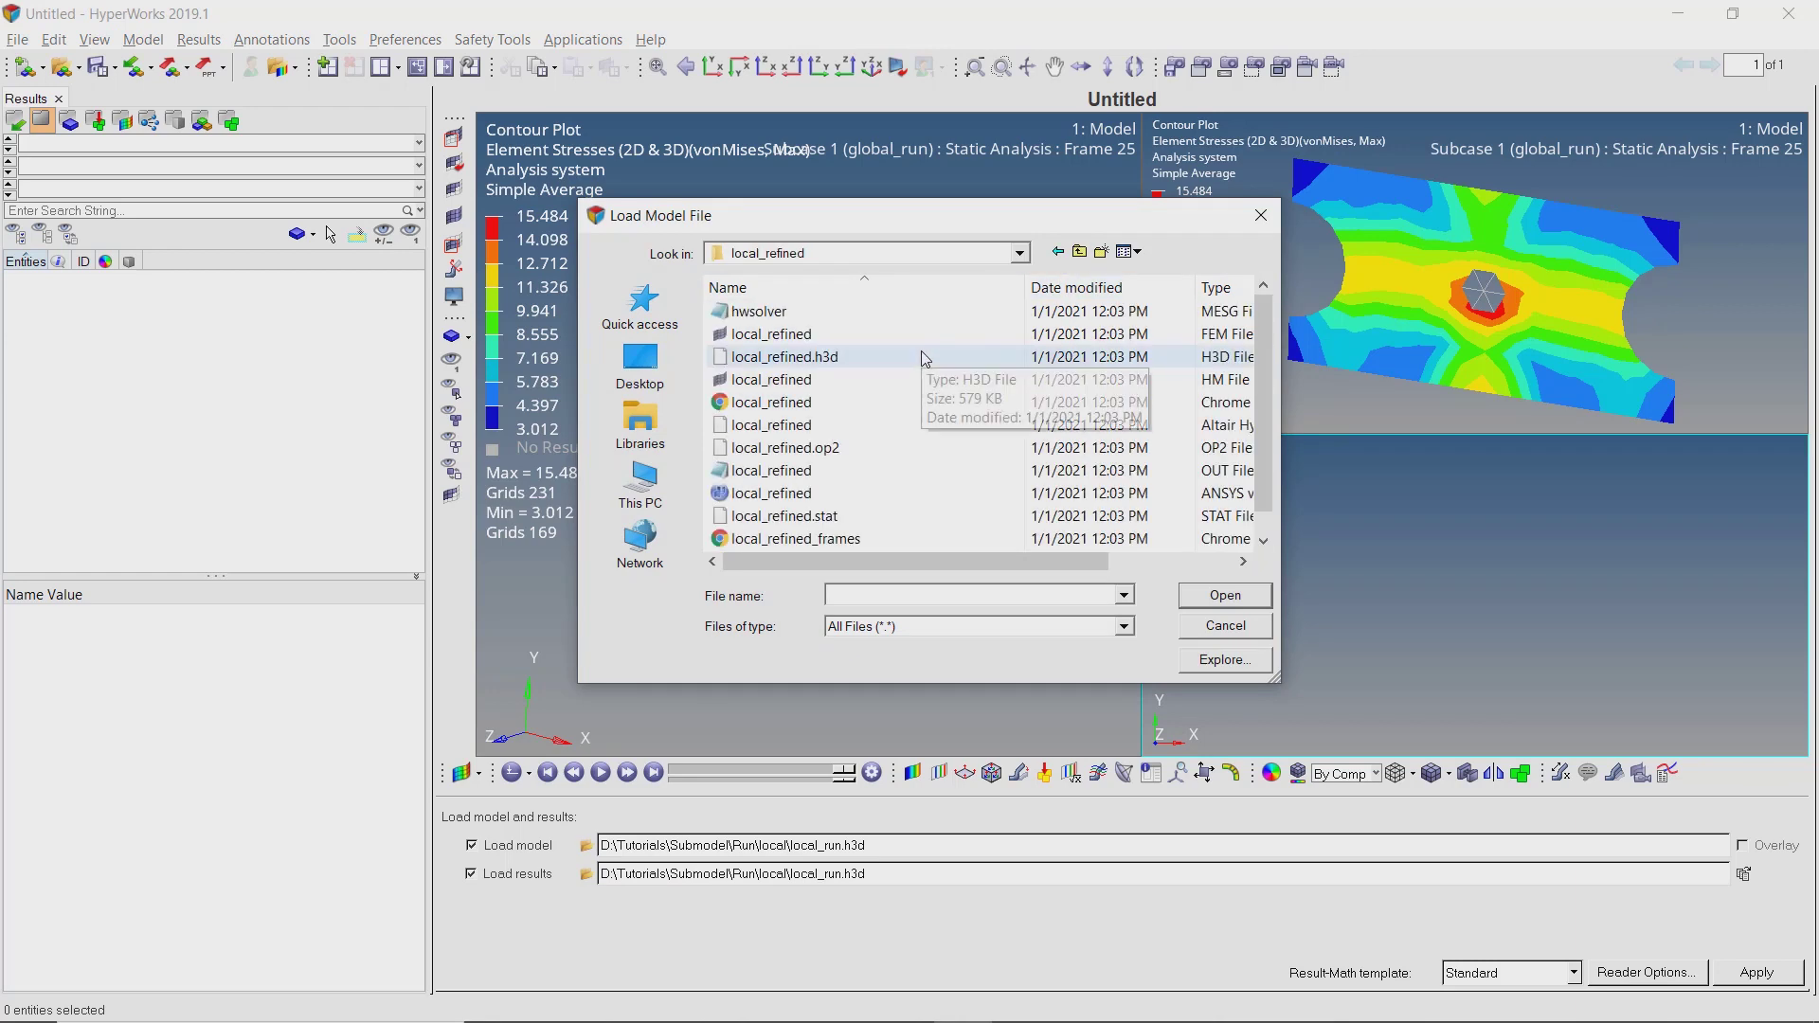
pyautogui.doubleClick(925, 357)
pyautogui.click(1754, 974)
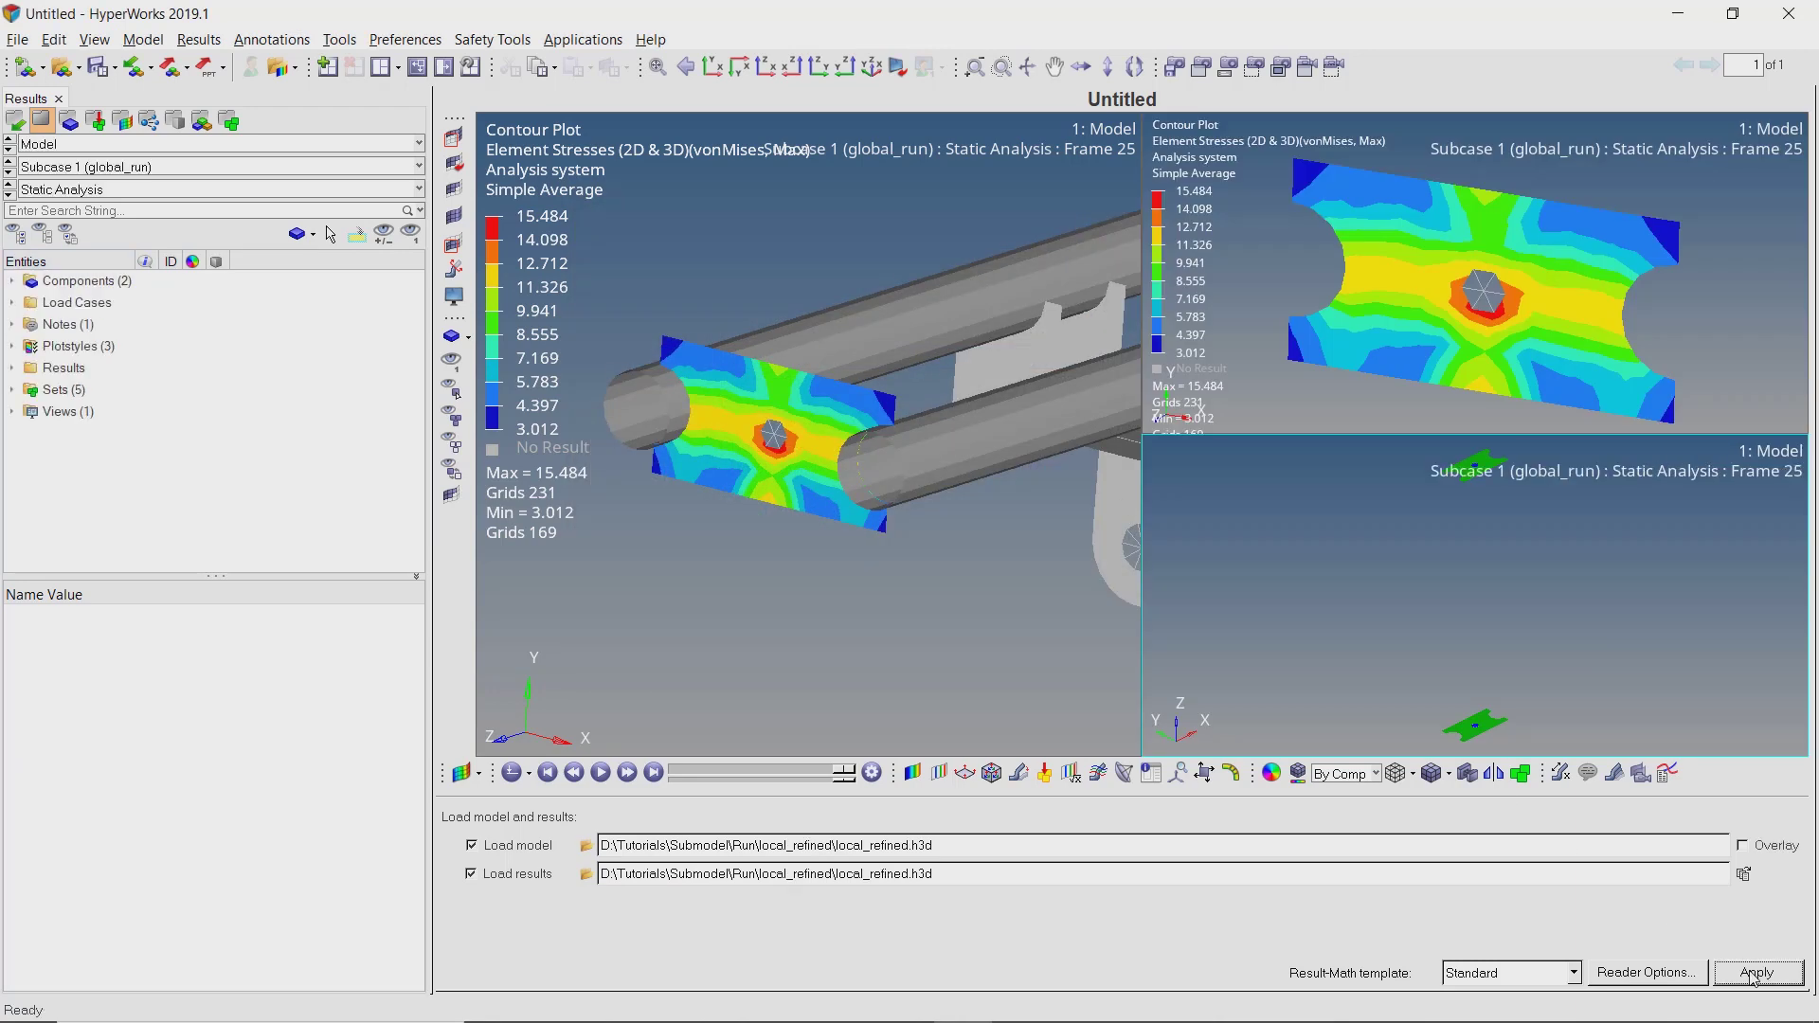
# Orient both the refined and the original local submodel windows to the XY plane view.
pyautogui.keyDown('ctrl'); pyautogui.moveTo(1530, 569); pyautogui.dragTo(1551, 519); pyautogui.keyUp('ctrl')
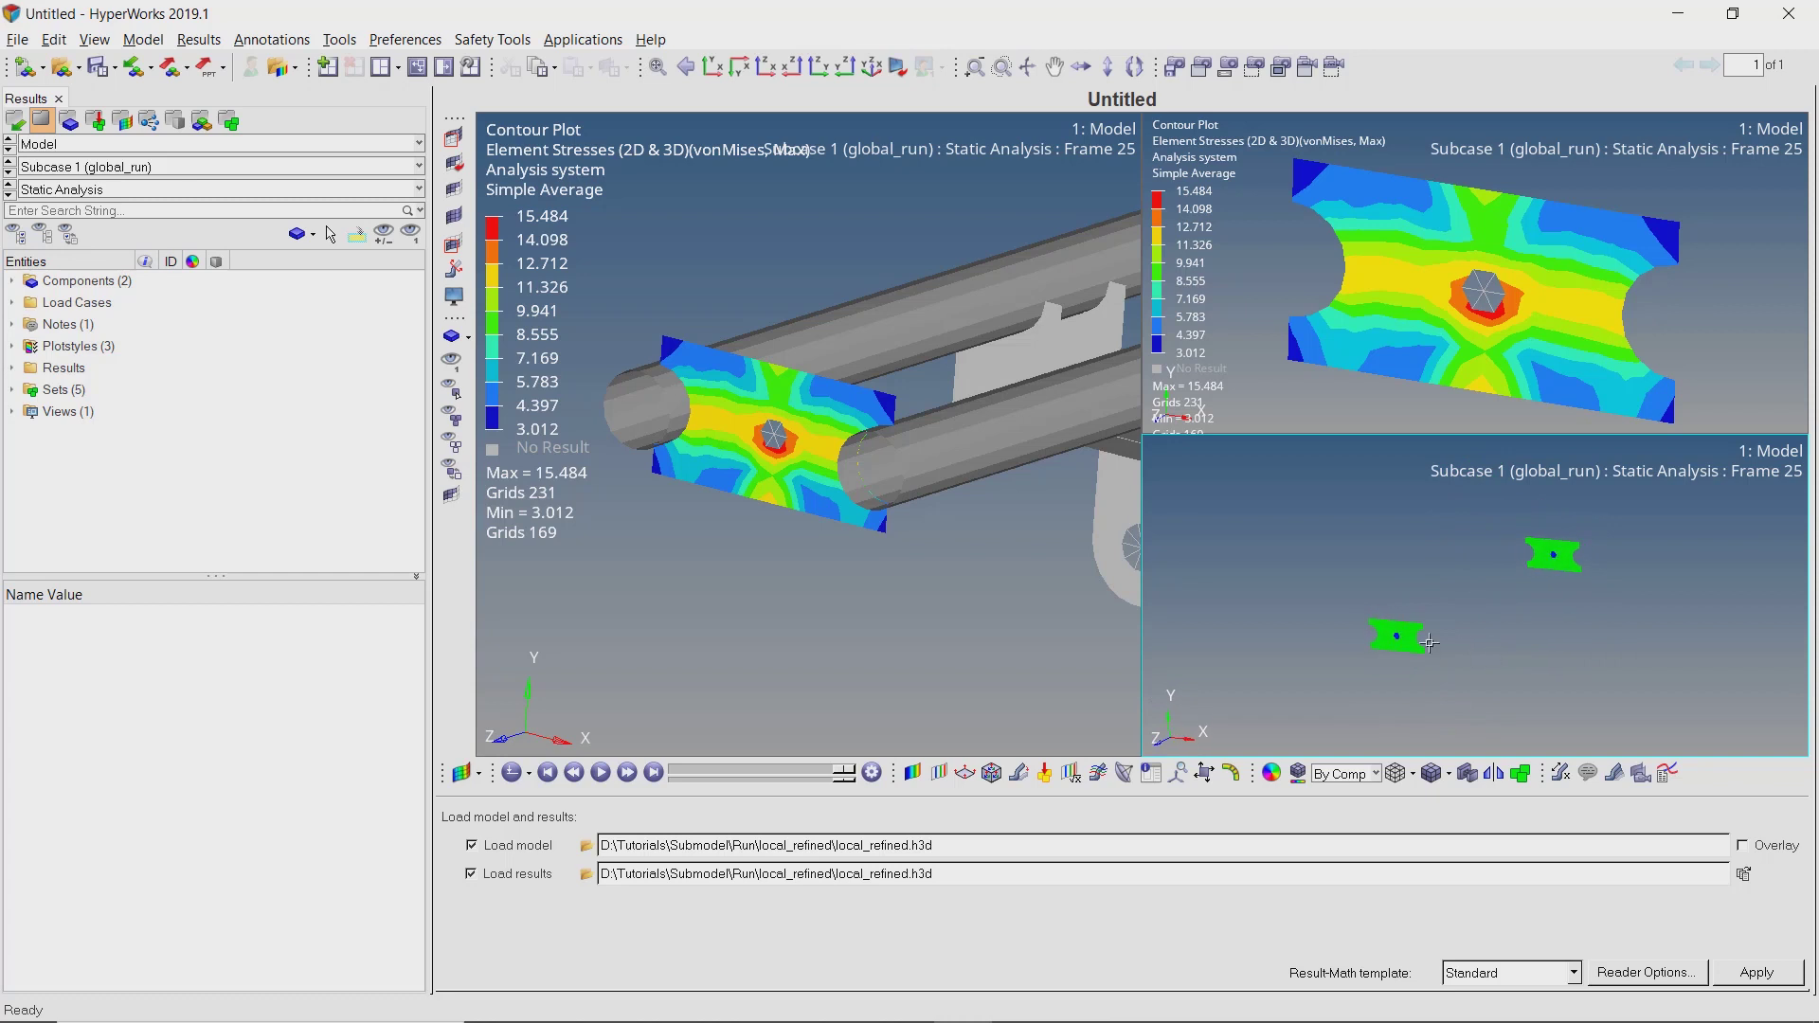
pyautogui.scroll(5, 1475, 600)
pyautogui.scroll(-3, 1475, 601)
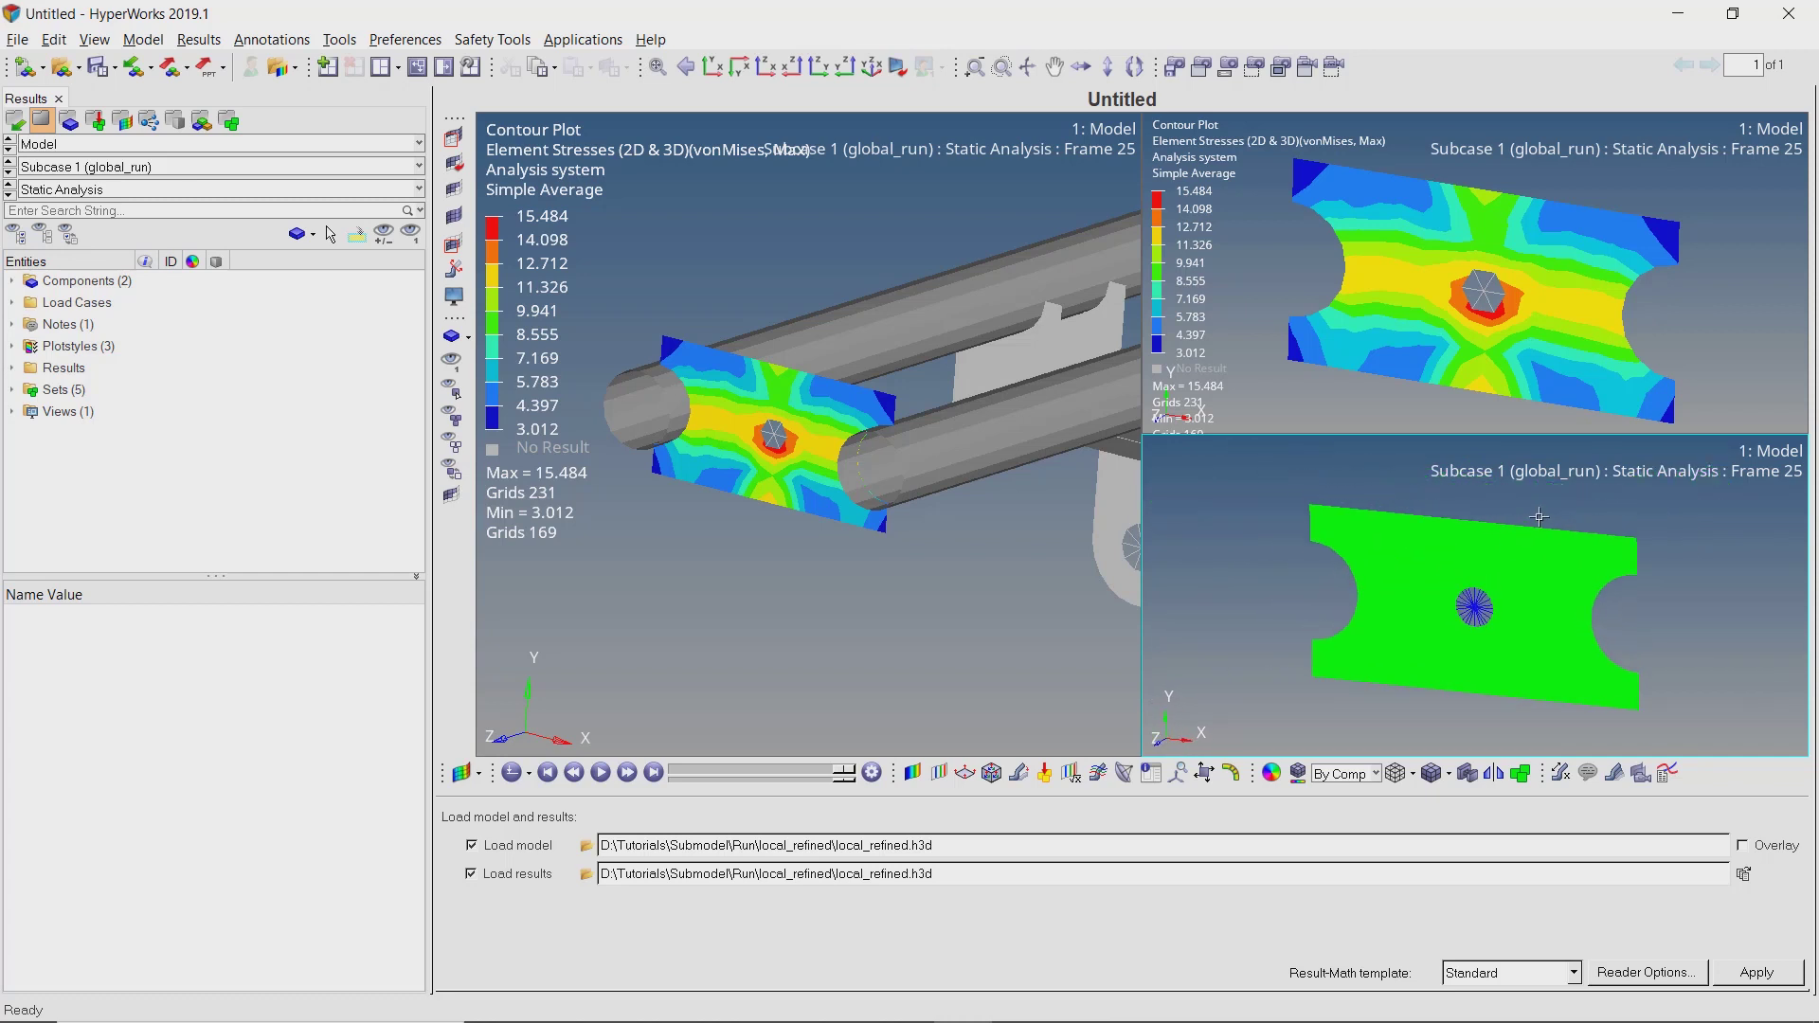
pyautogui.click(713, 67)
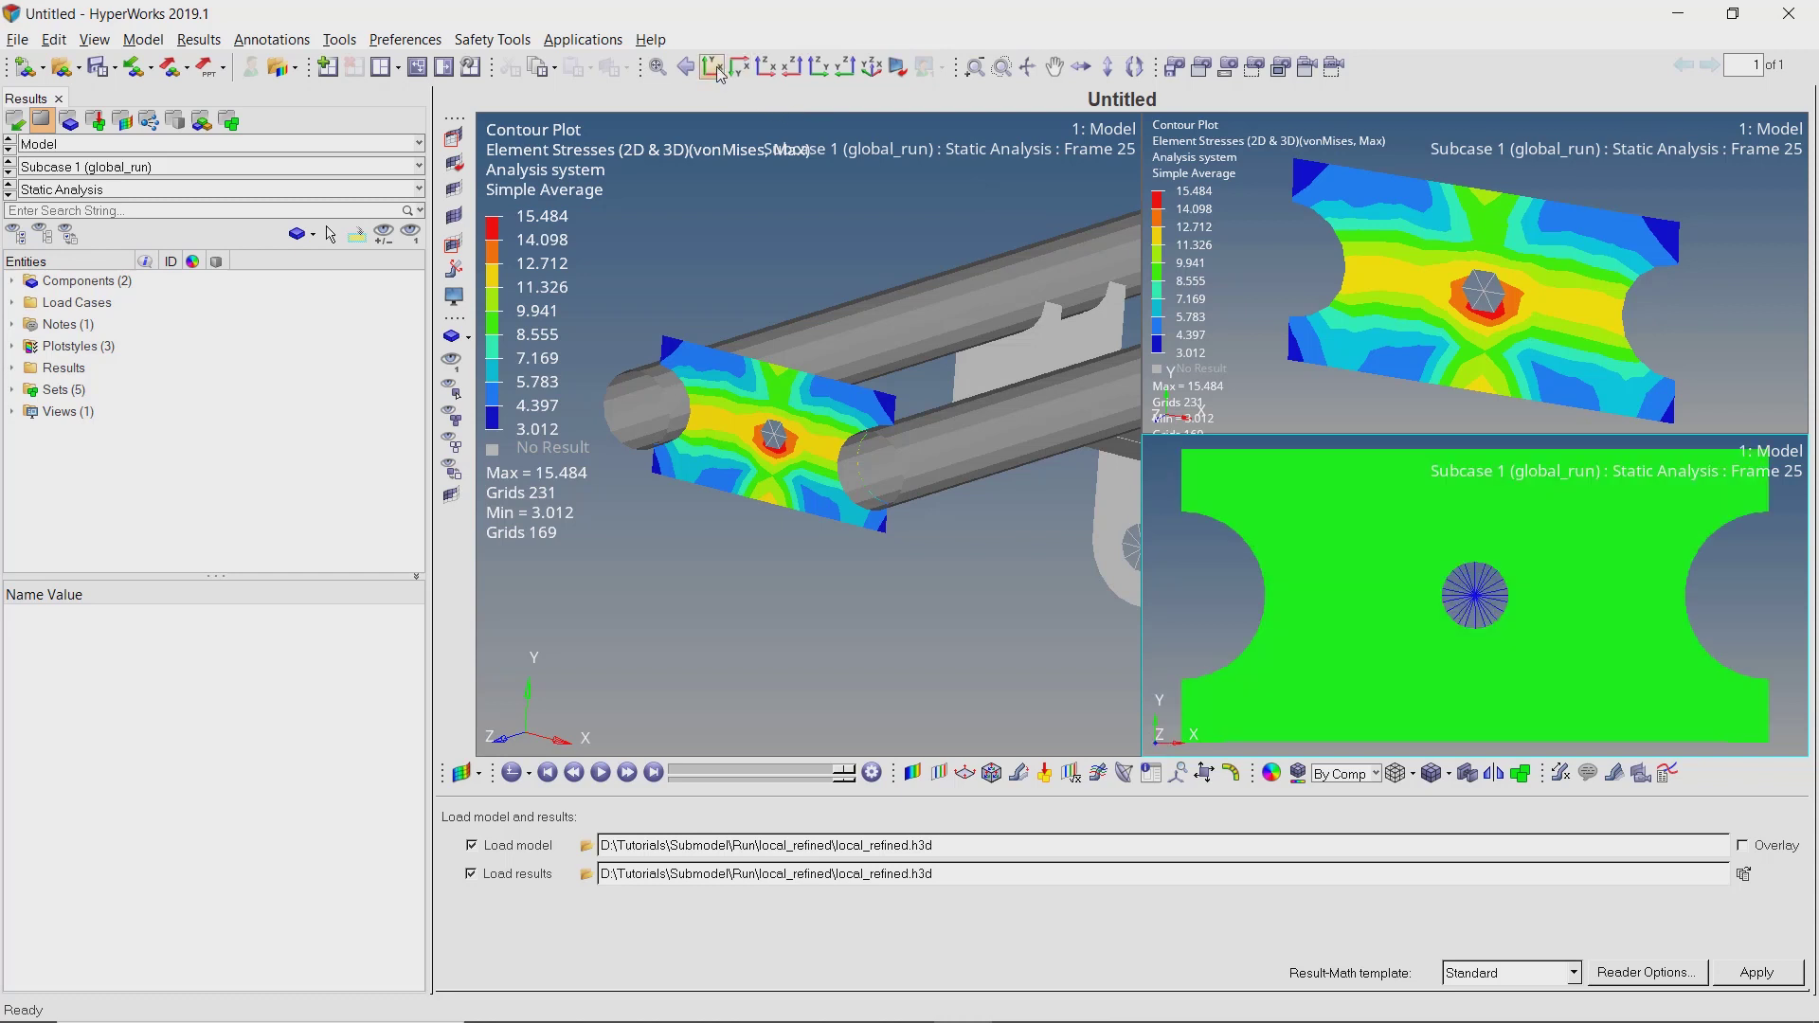
pyautogui.click(1700, 303)
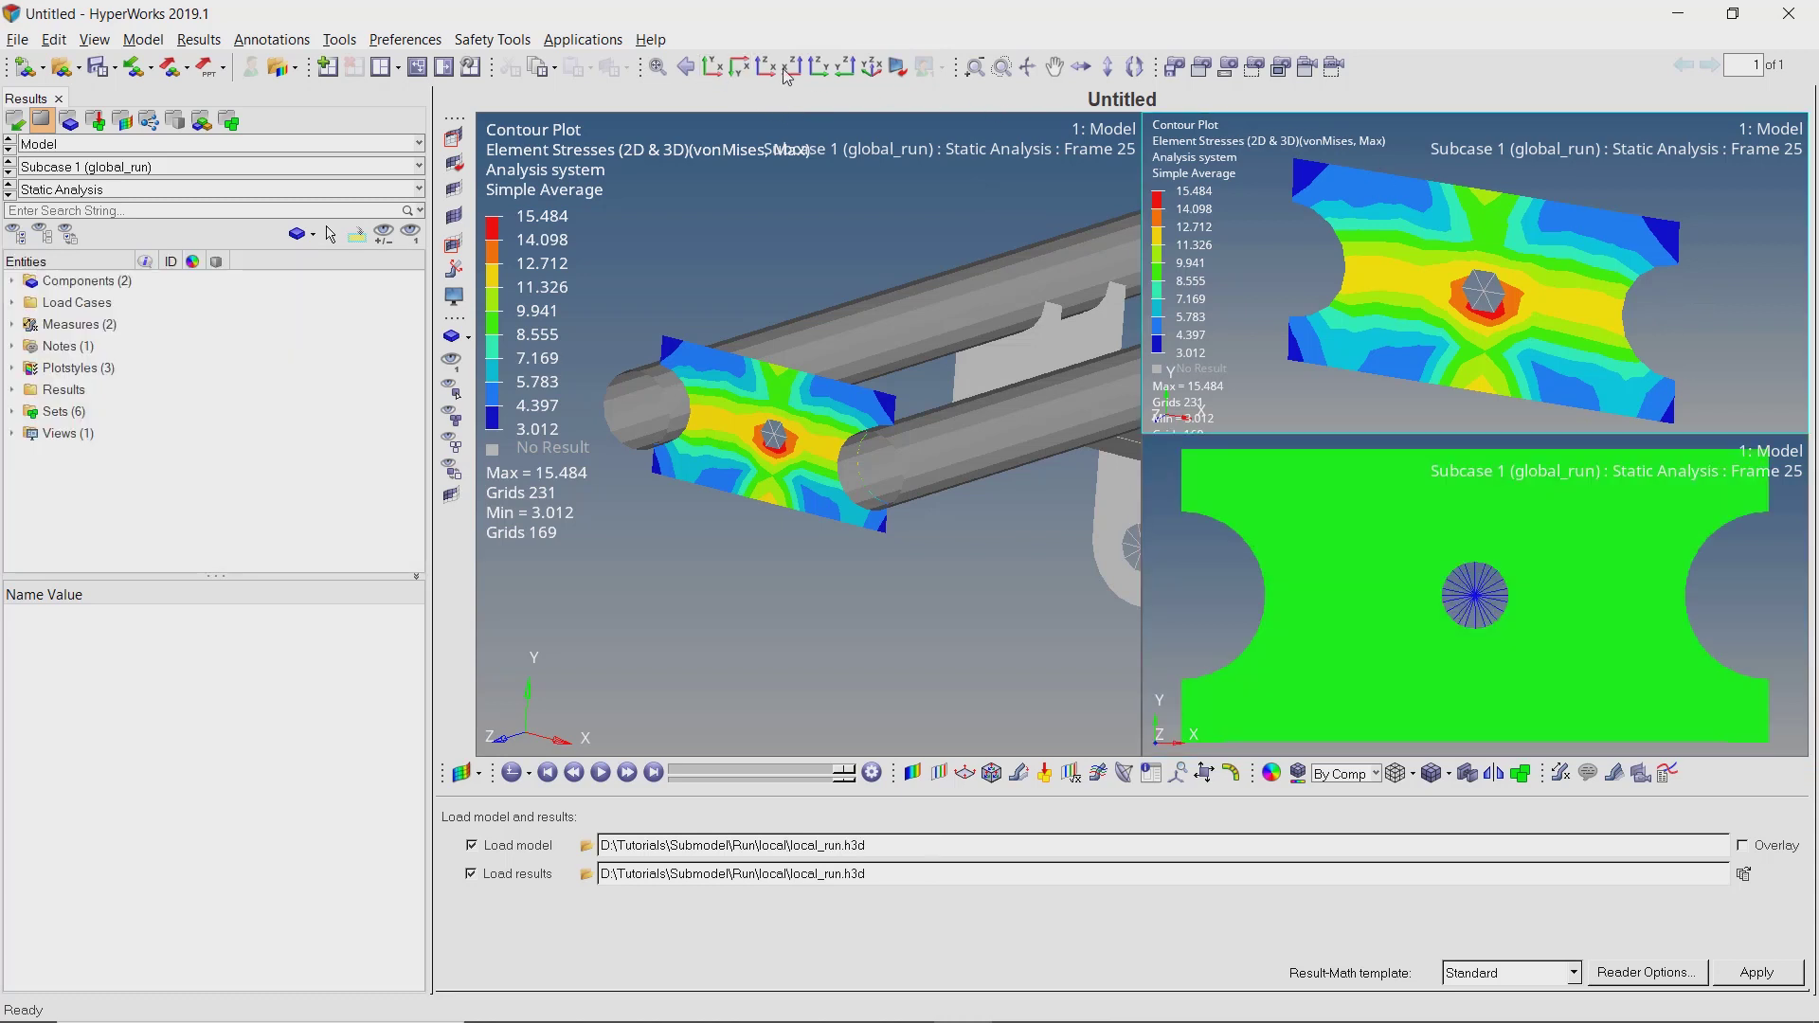
pyautogui.click(712, 66)
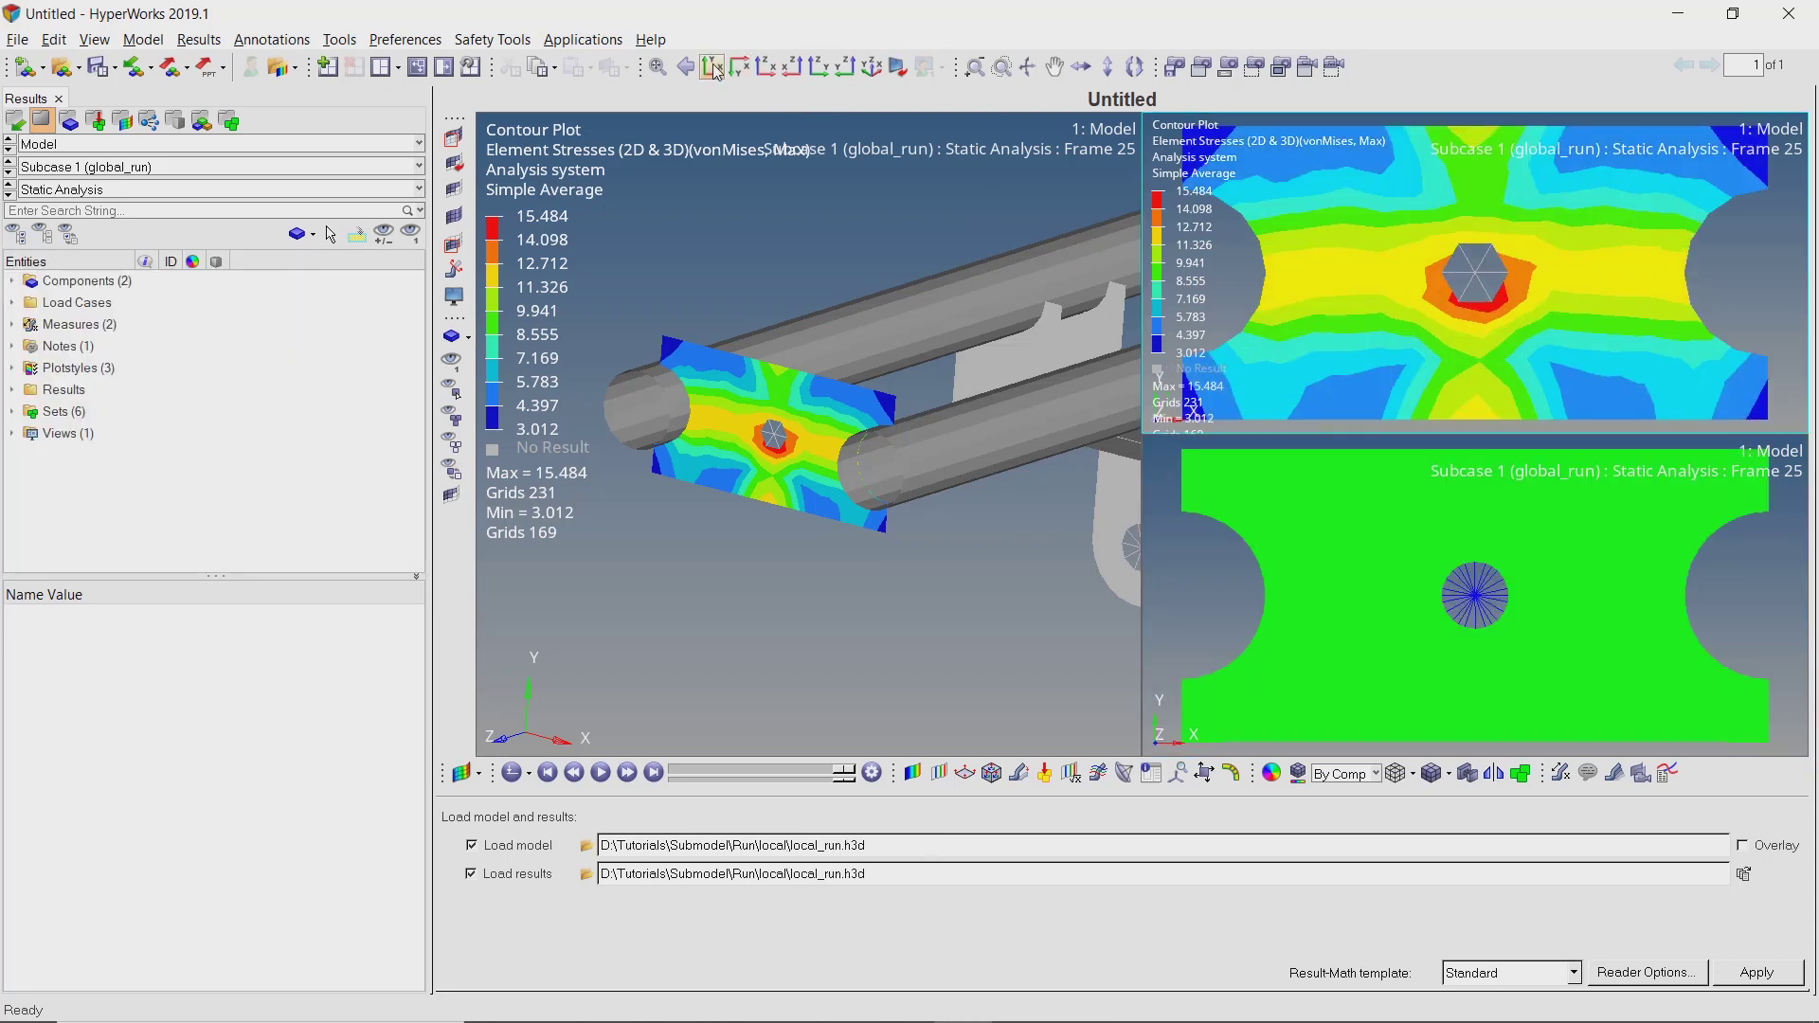
# Synchronize only the two local submodel windows, excluding the global model window, and rotate the plates together slightly.
pyautogui.click(471, 68)
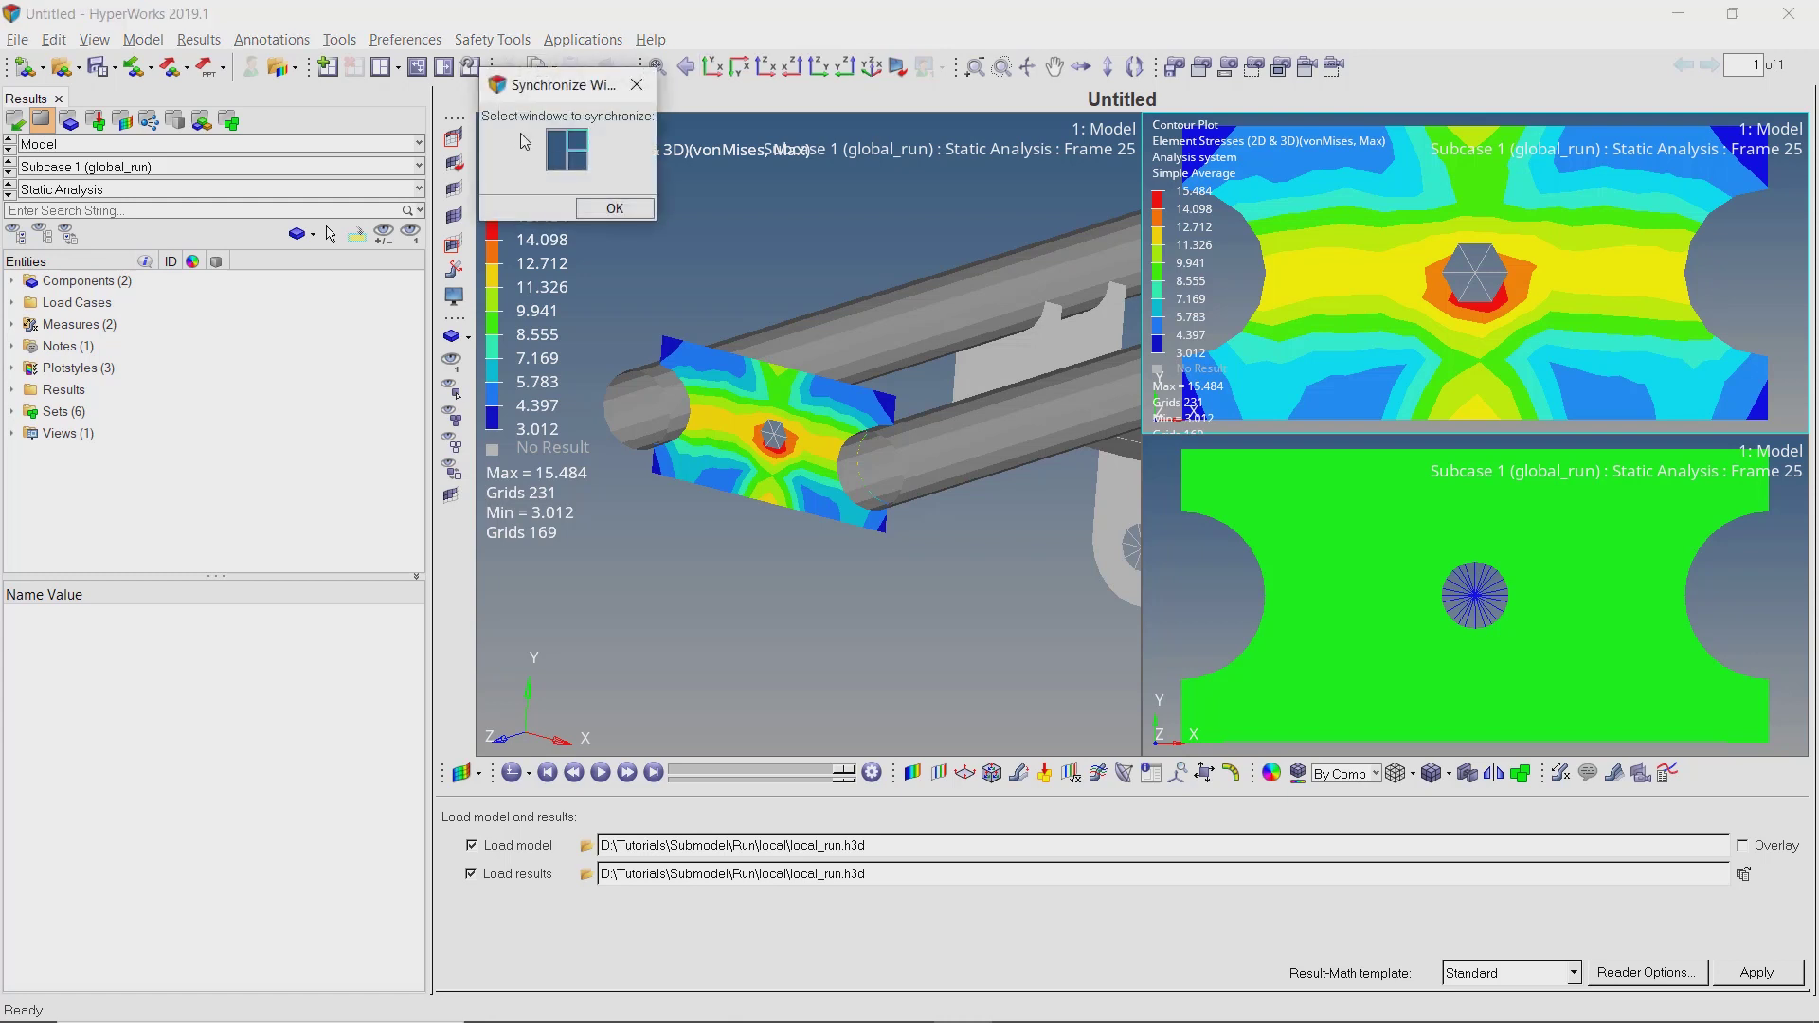
pyautogui.click(555, 165)
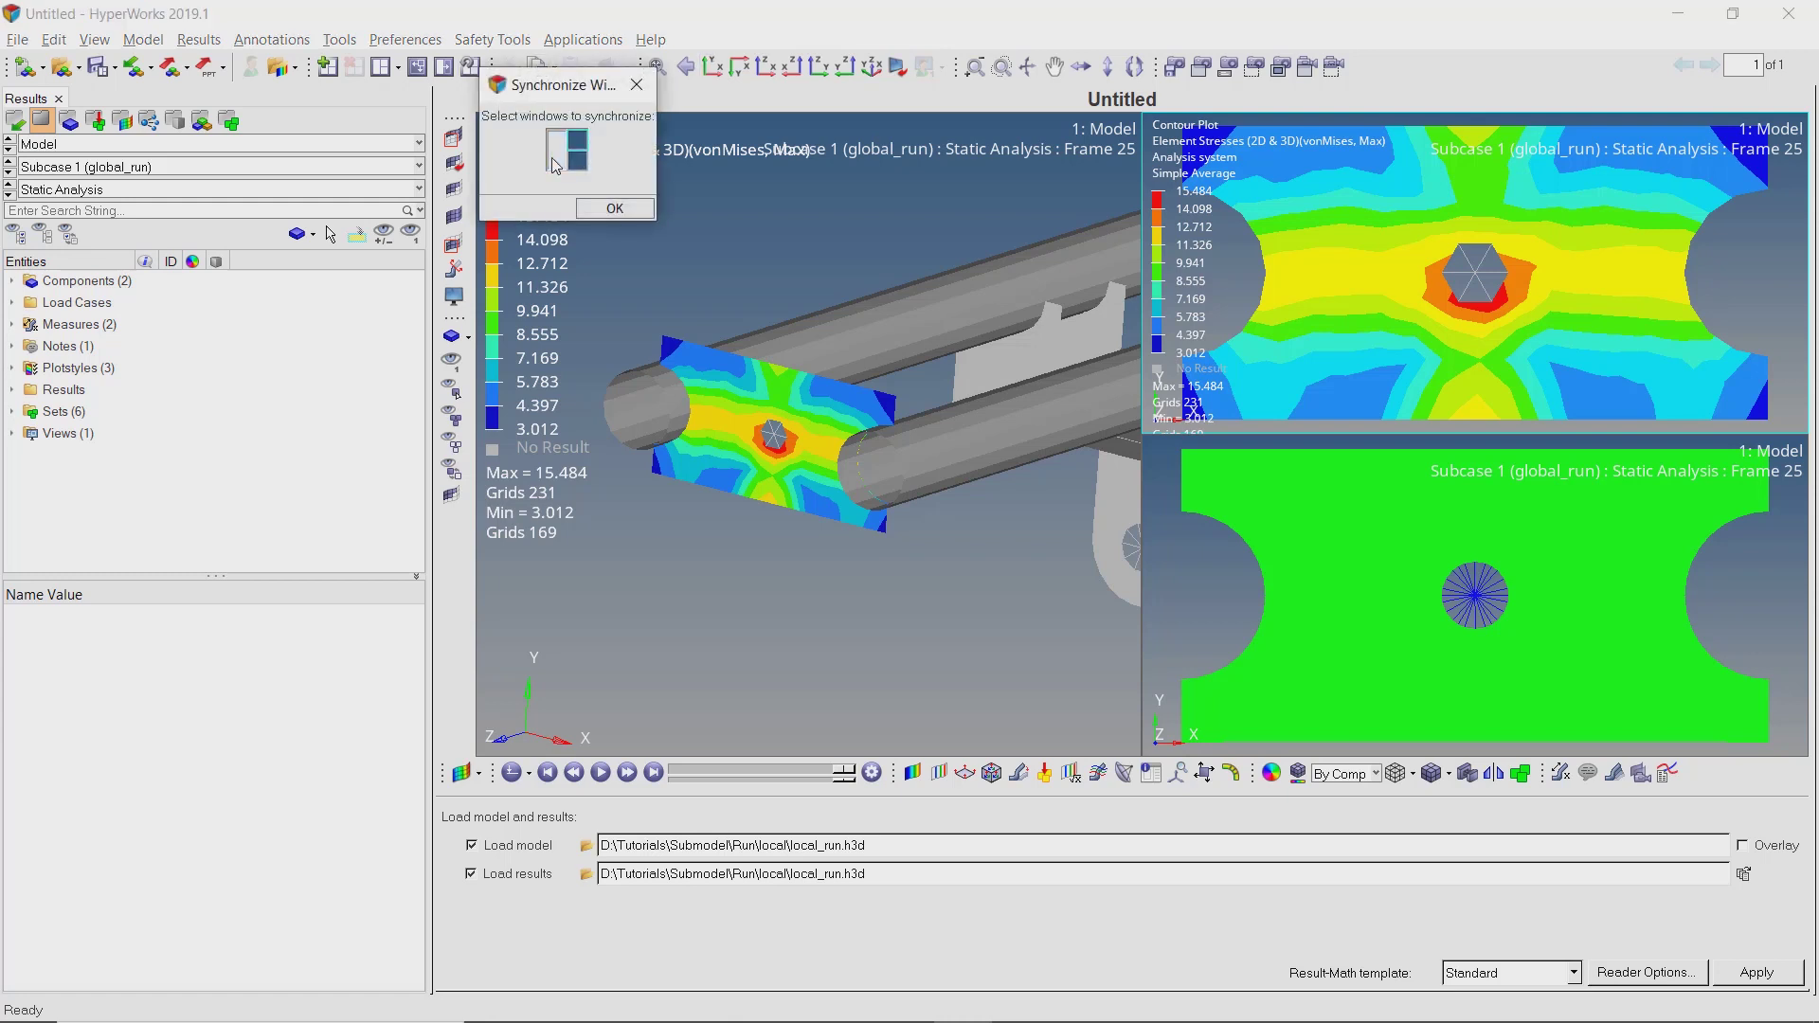
pyautogui.click(611, 207)
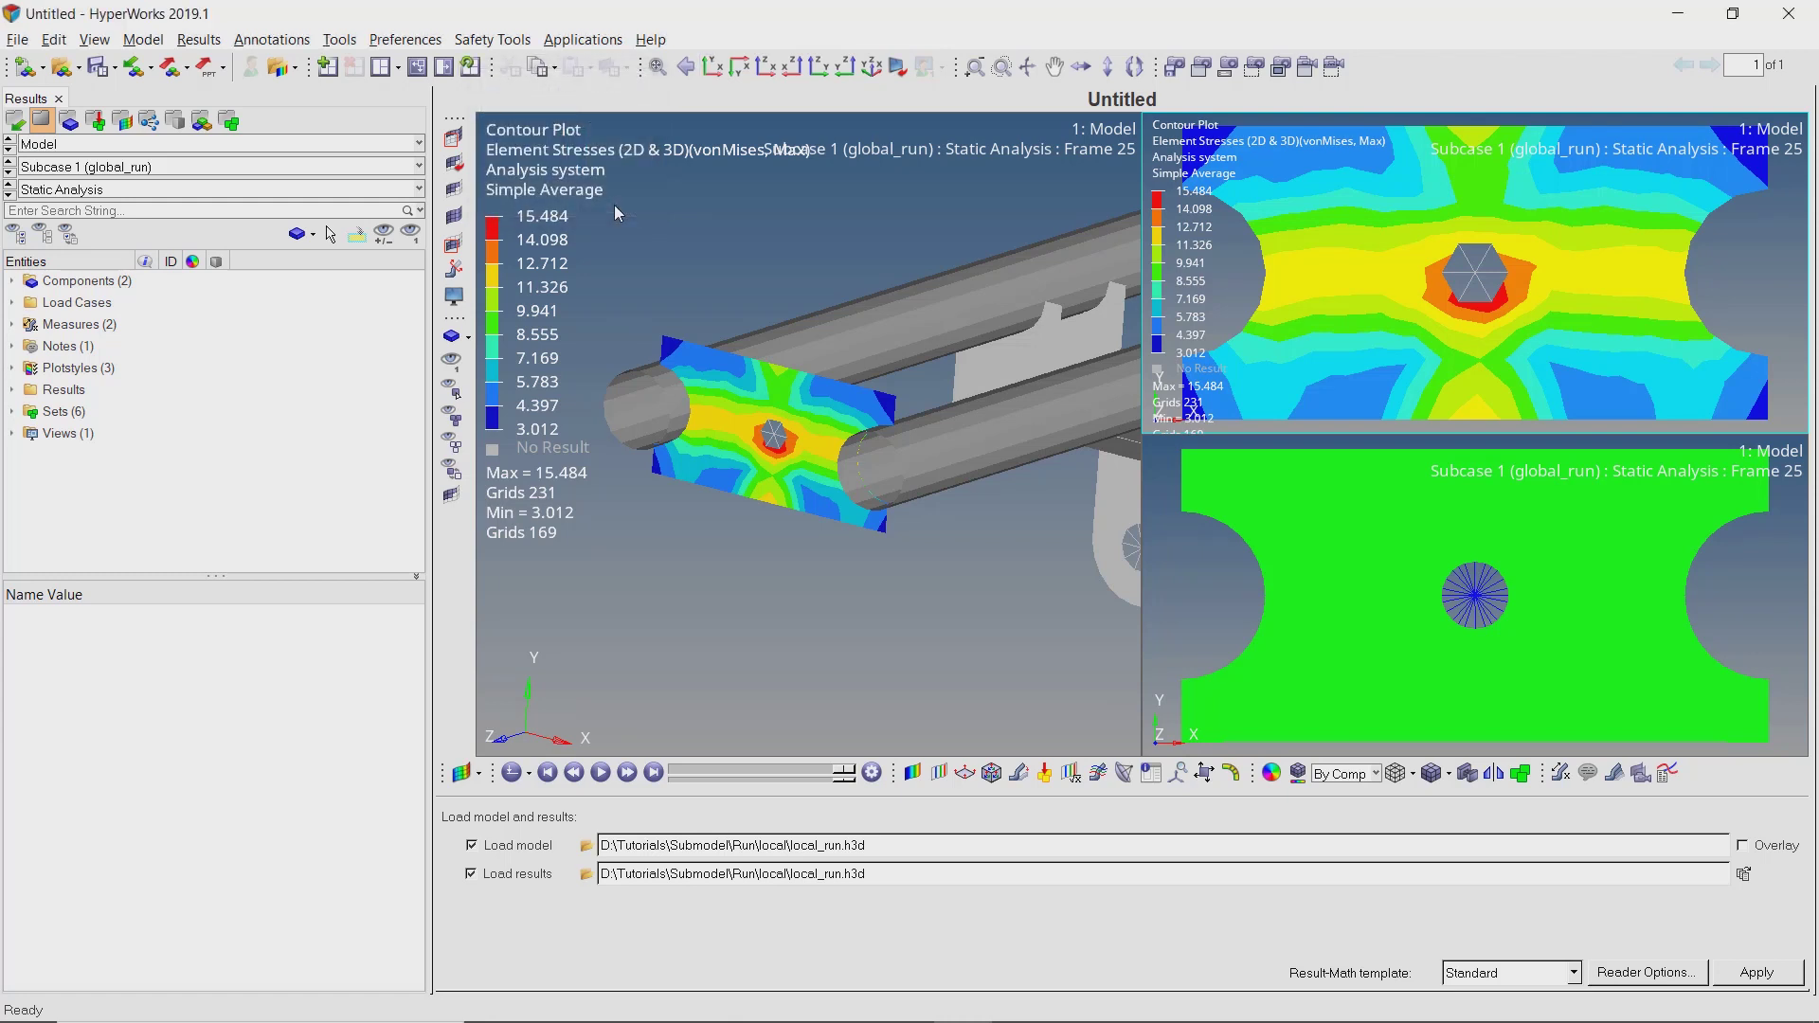
pyautogui.click(1457, 618)
pyautogui.keyDown('ctrl'); pyautogui.moveTo(1679, 580); pyautogui.dragTo(1579, 587); pyautogui.keyUp('ctrl')
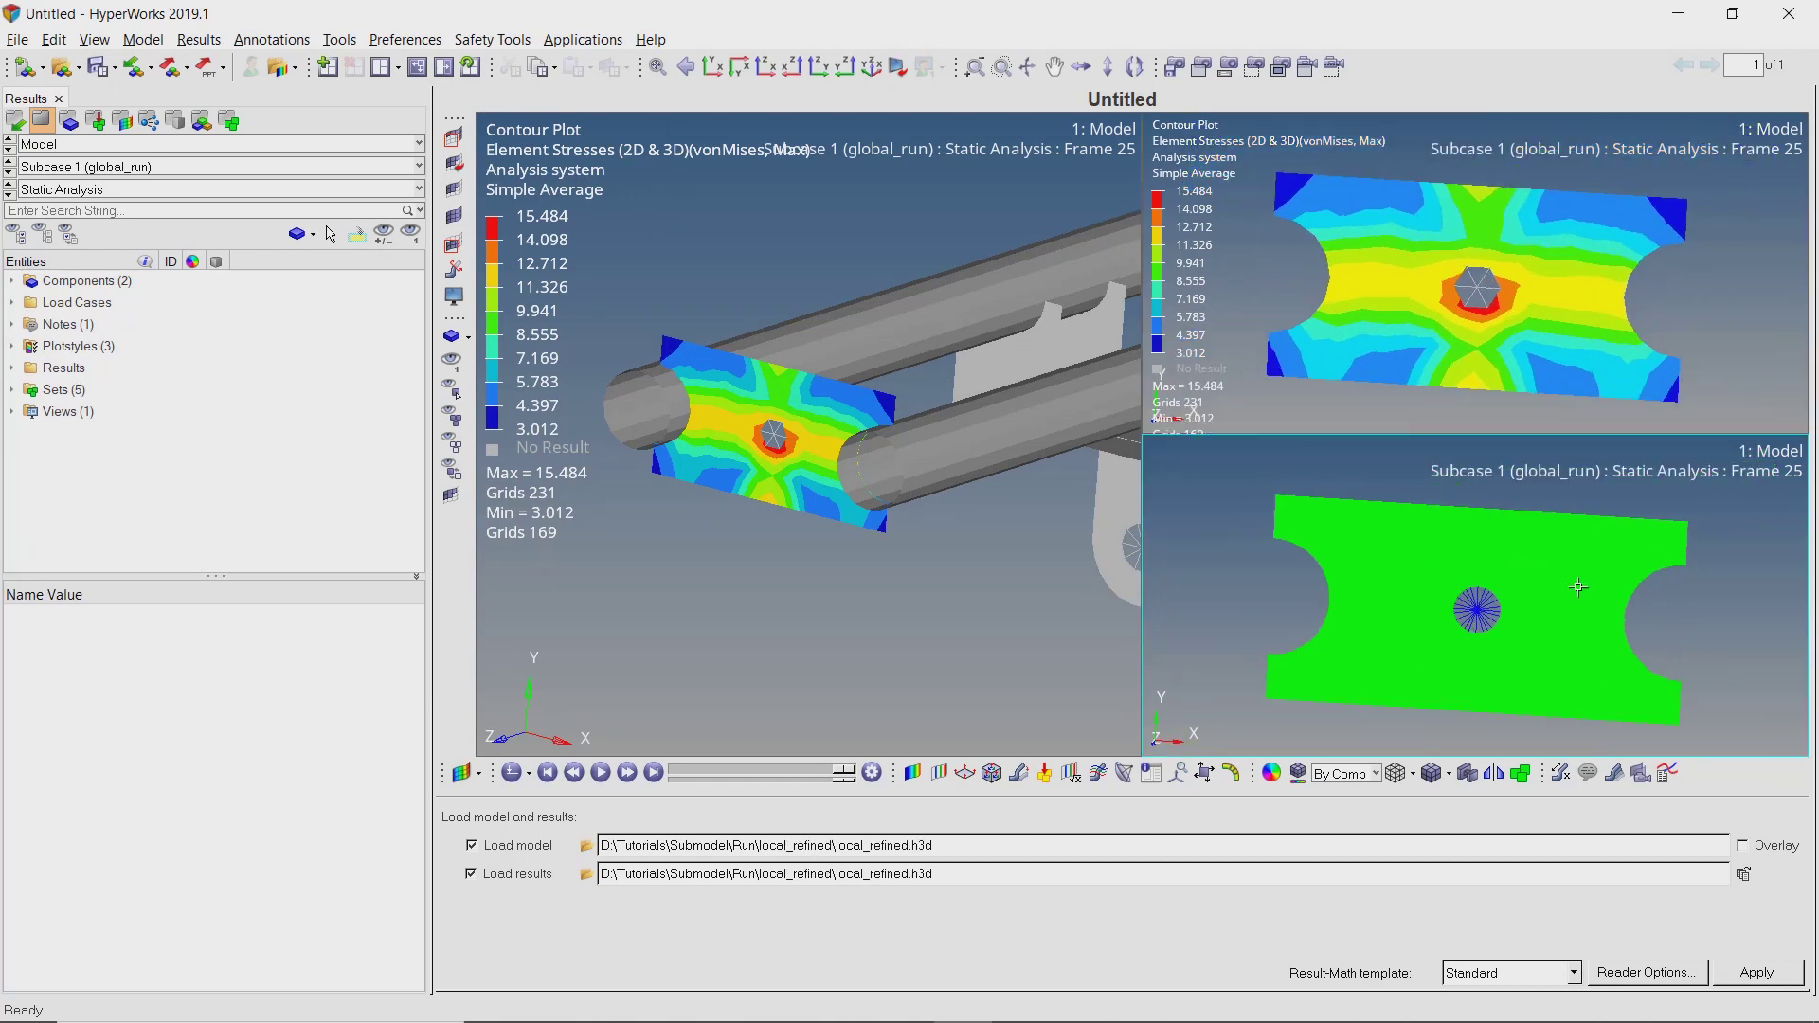
# Contour the refined submodel with von Mises Element Stresses (2D & 3D), Max layers and Simple averaging.
pyautogui.click(913, 772)
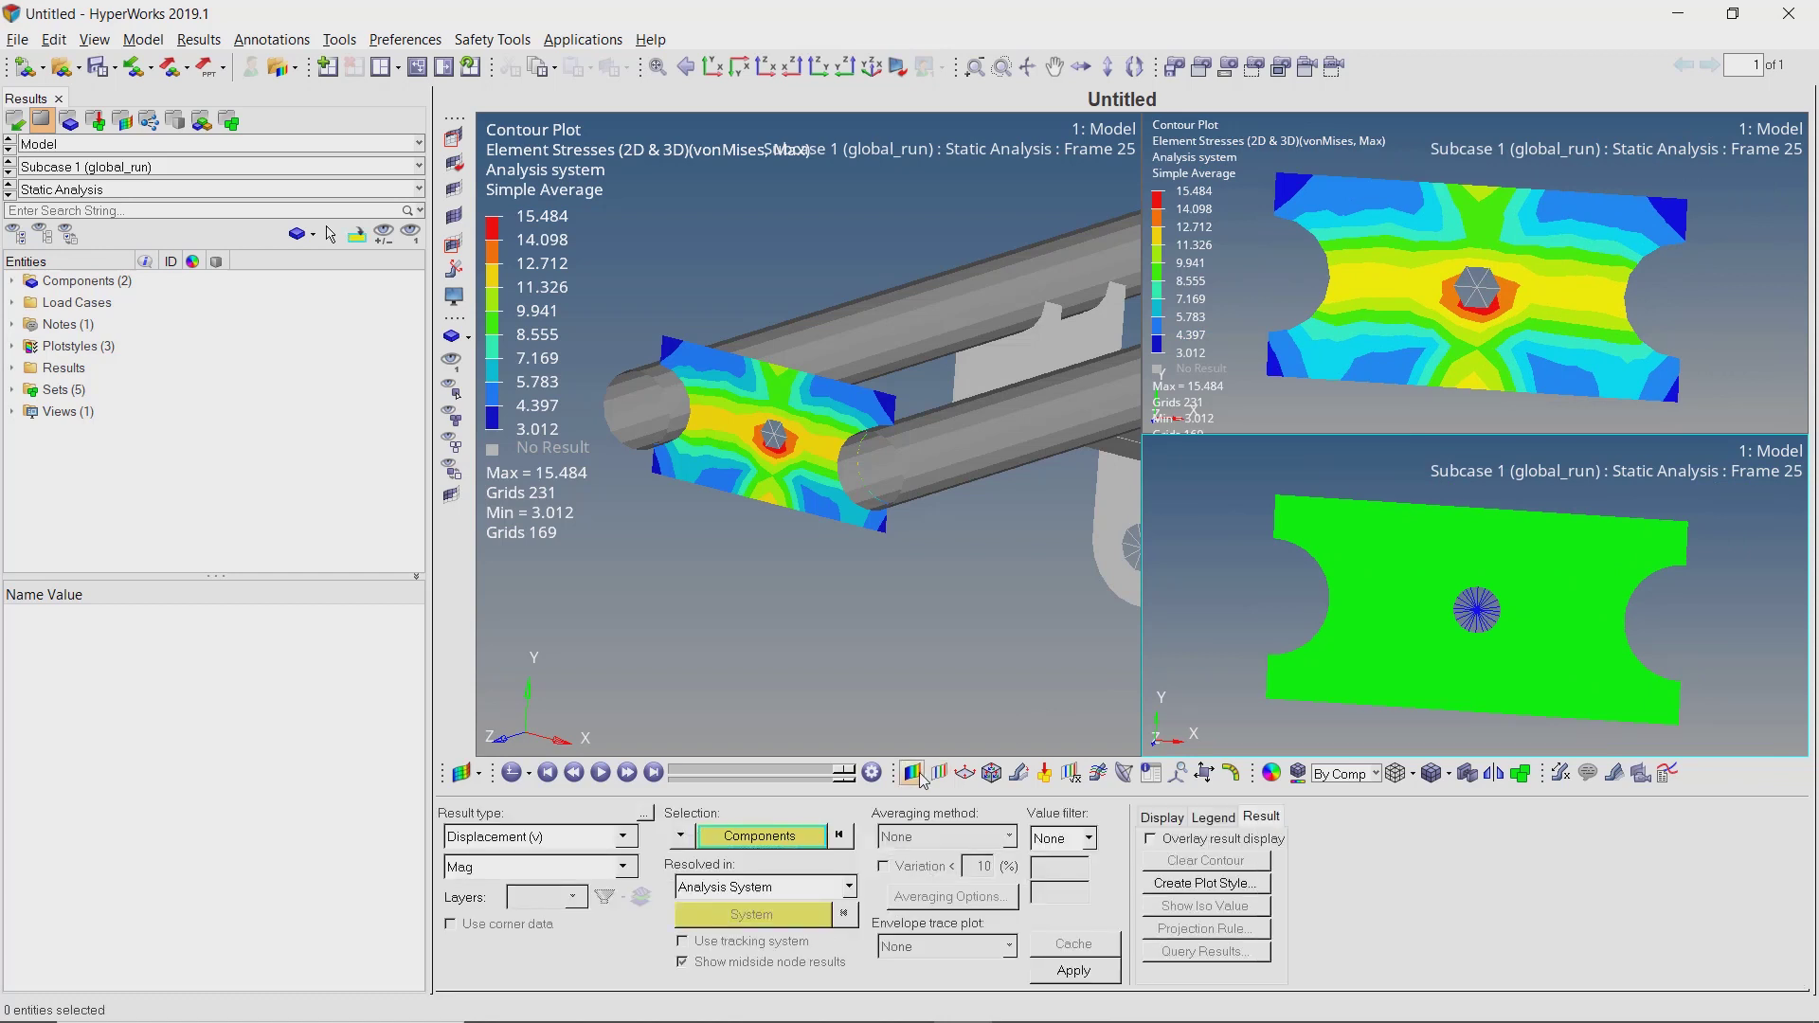
pyautogui.click(618, 839)
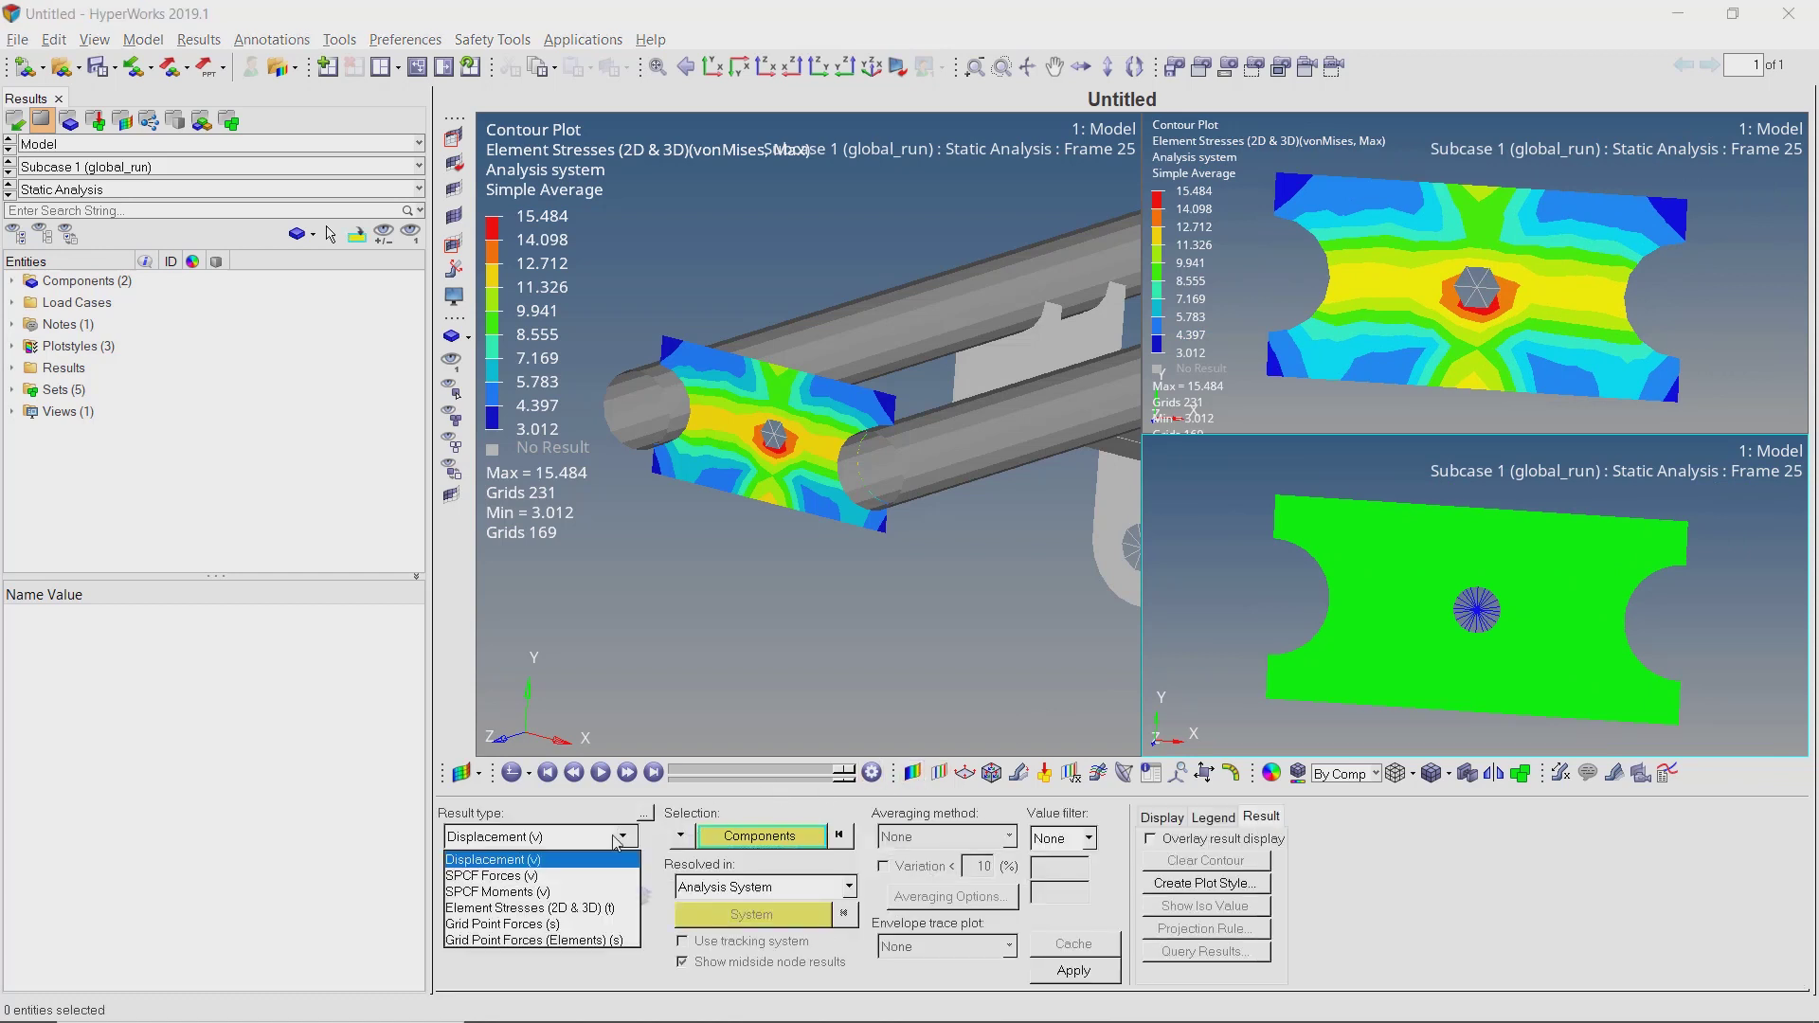
pyautogui.click(614, 910)
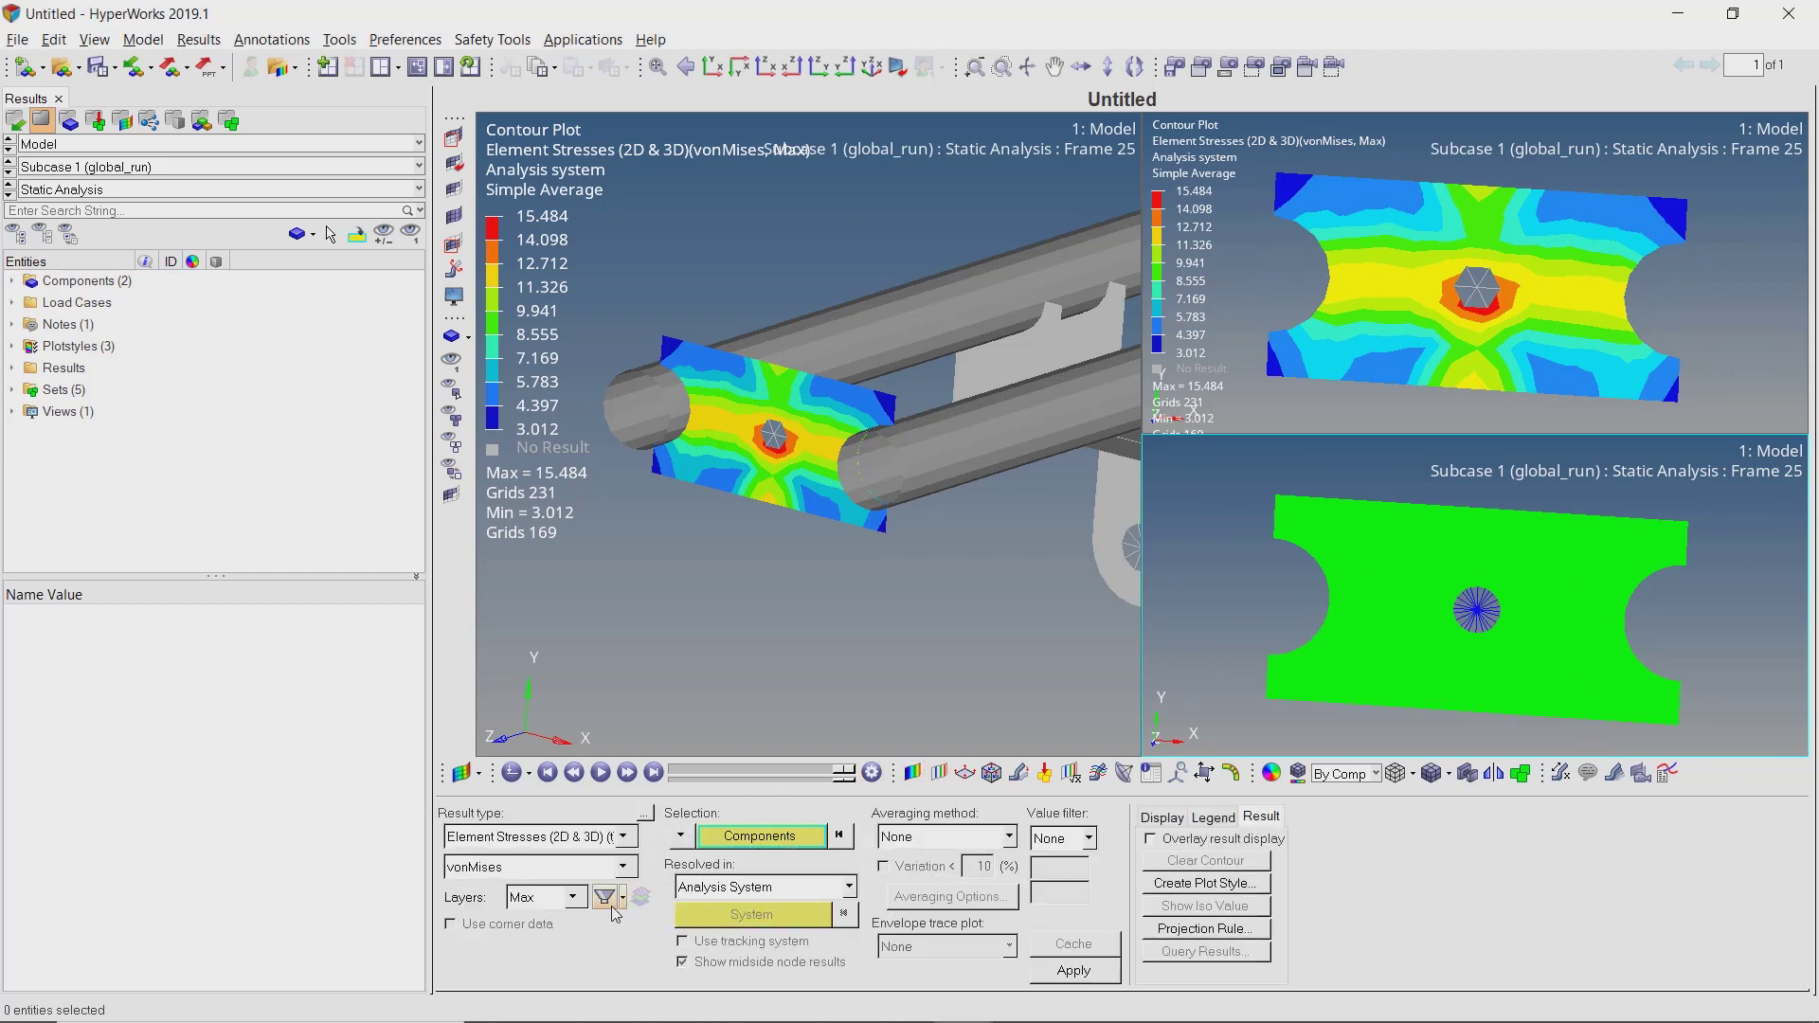
pyautogui.click(936, 841)
pyautogui.click(940, 878)
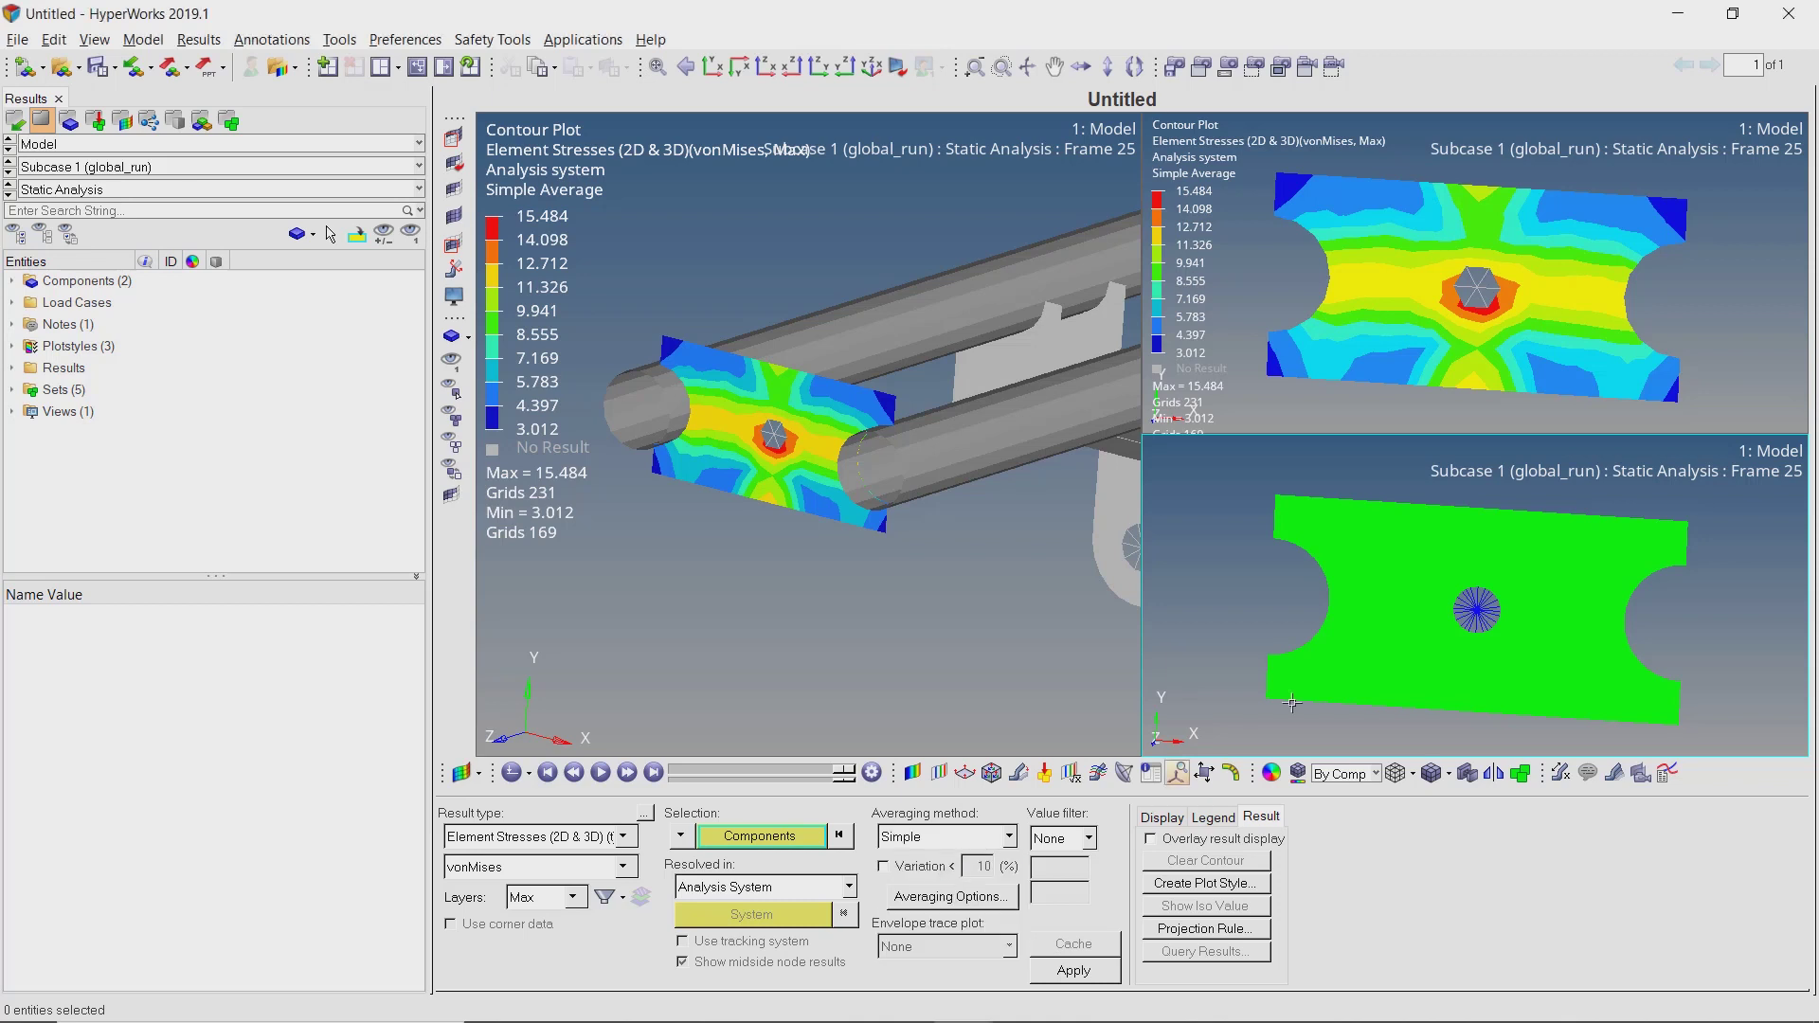
pyautogui.click(1092, 972)
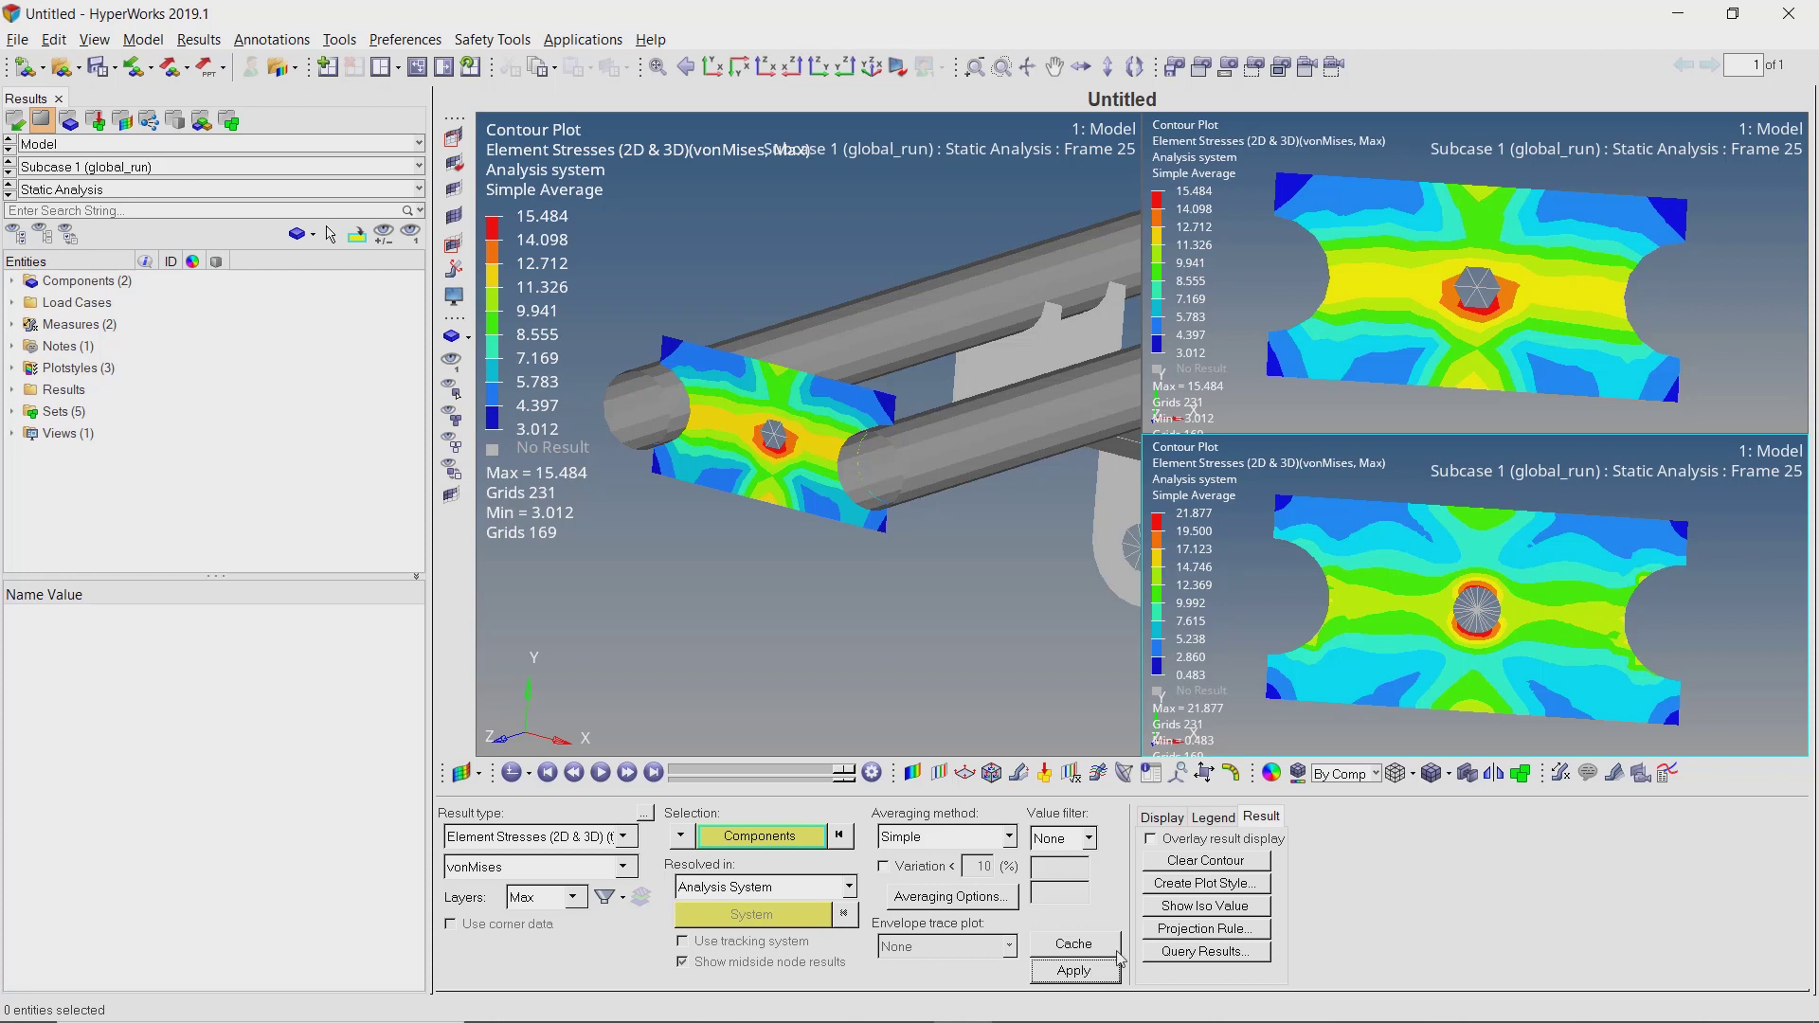
# Compare the refined submodel's stress contour around the hole with the original local and global contours.
pyautogui.keyDown('ctrl'); pyautogui.moveTo(1433, 628); pyautogui.dragTo(1475, 634, button='right'); pyautogui.keyUp('ctrl')
pyautogui.scroll(2, 1576, 645)
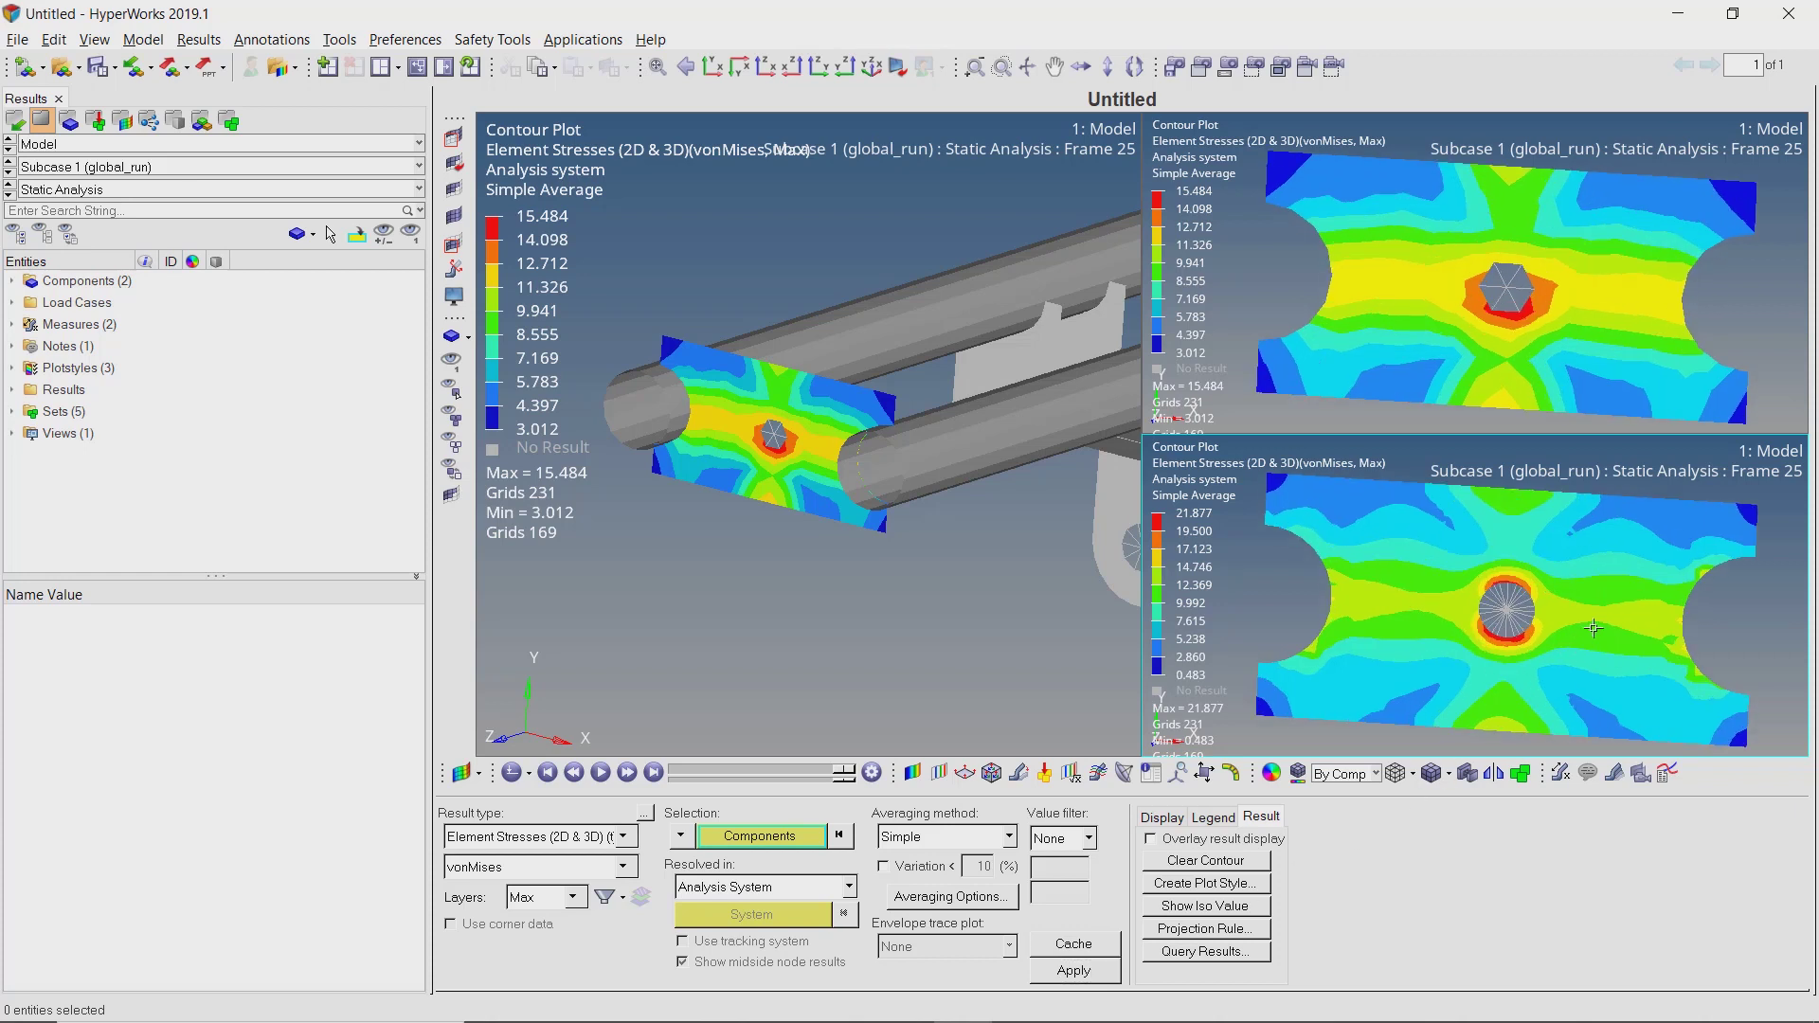
pyautogui.keyDown('ctrl'); pyautogui.moveTo(1591, 573); pyautogui.dragTo(1566, 538); pyautogui.keyUp('ctrl')
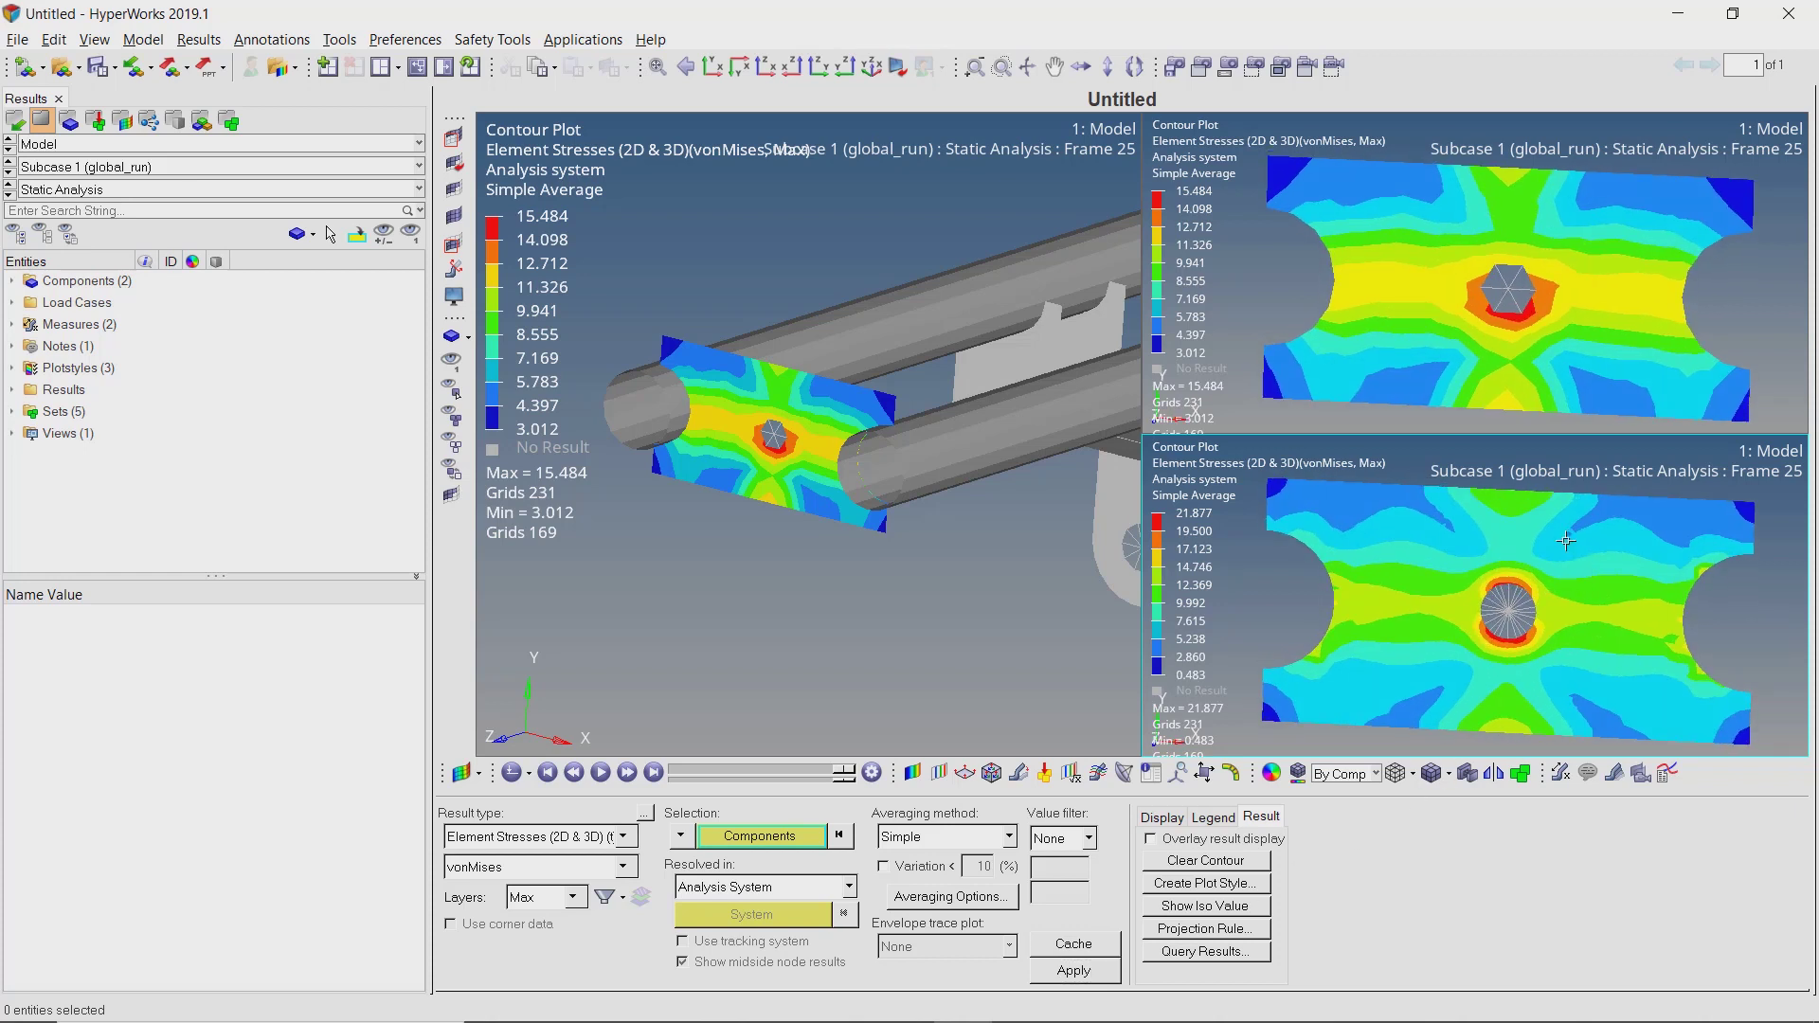
pyautogui.keyDown('ctrl'); pyautogui.moveTo(916, 472); pyautogui.dragTo(890, 541); pyautogui.keyUp('ctrl')
pyautogui.scroll(-3, 884, 463)
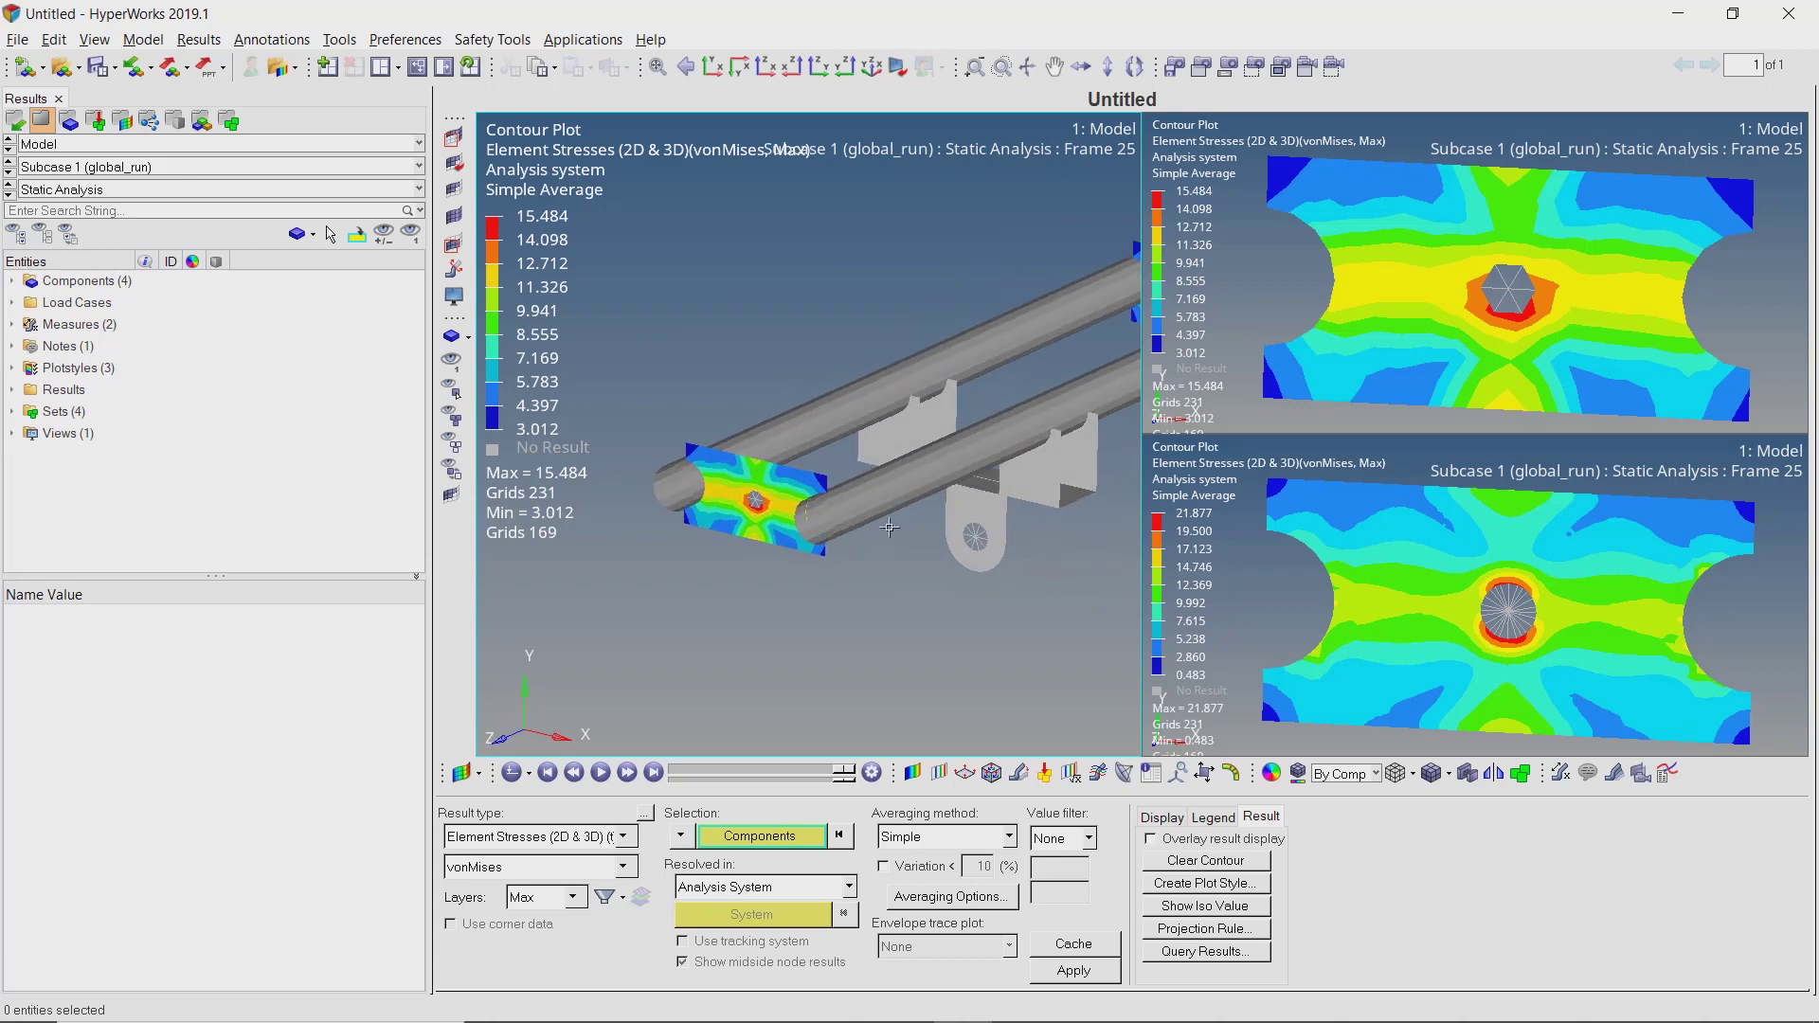
pyautogui.keyDown('ctrl'); pyautogui.moveTo(1582, 597); pyautogui.dragTo(1581, 577, button='middle'); pyautogui.keyUp('ctrl')
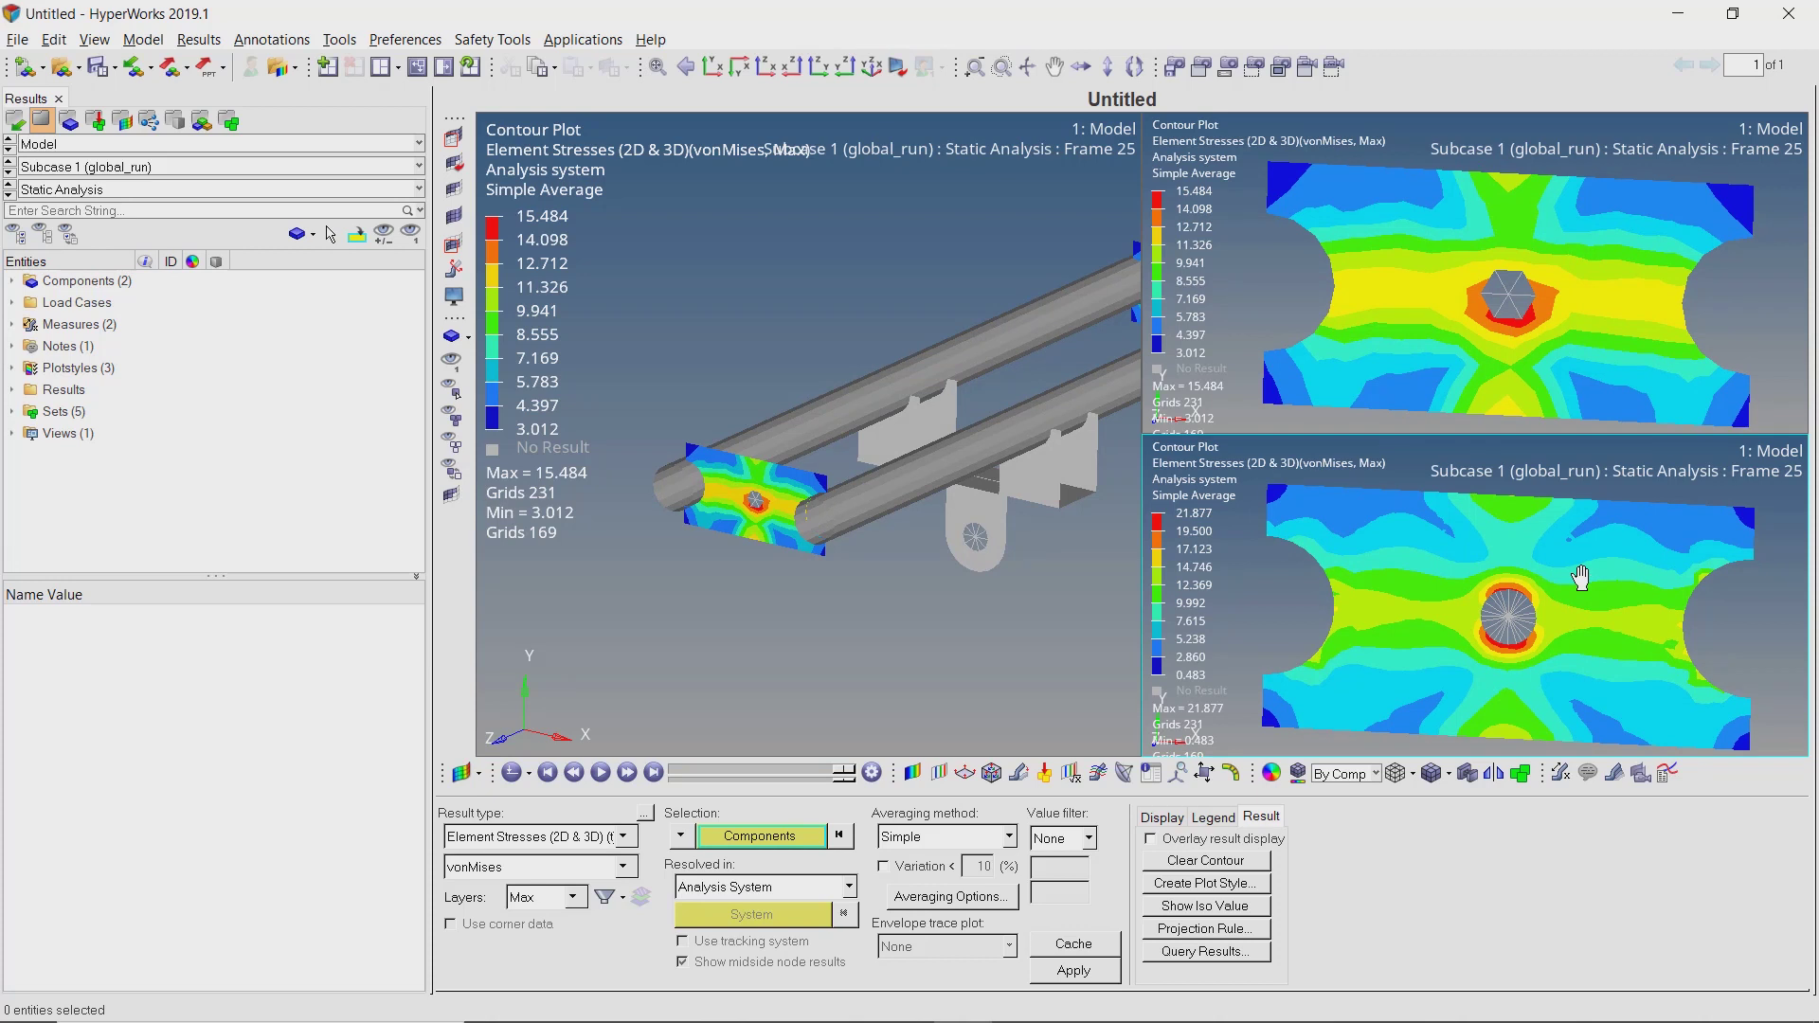